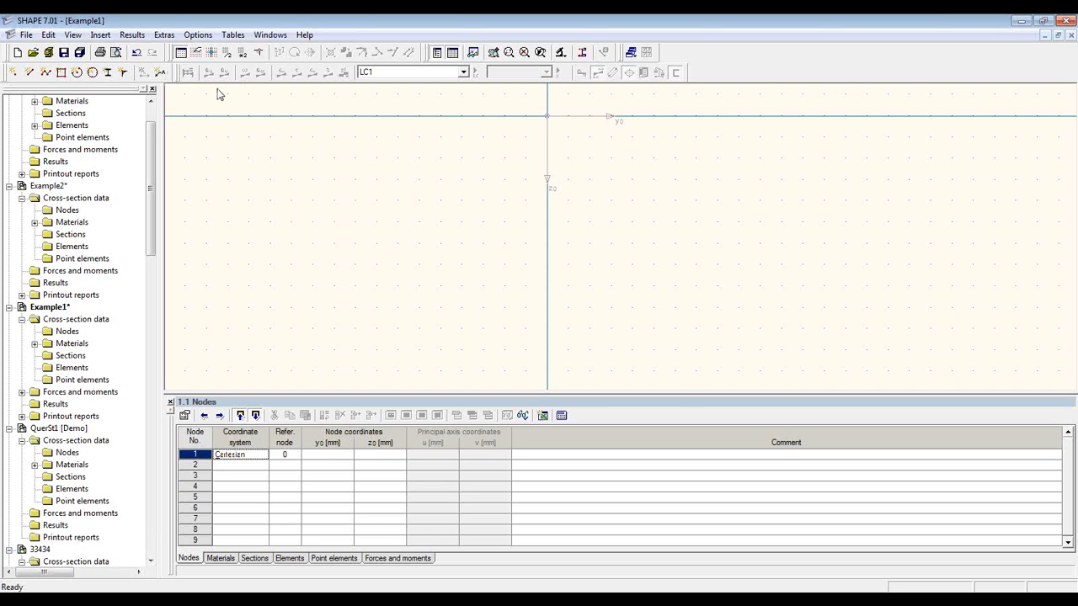
- Preview the Combi, Dome, Example1 and Example2 sections of the Demo project in the Project Manager without creating a new cross-section
left_click(17, 53)
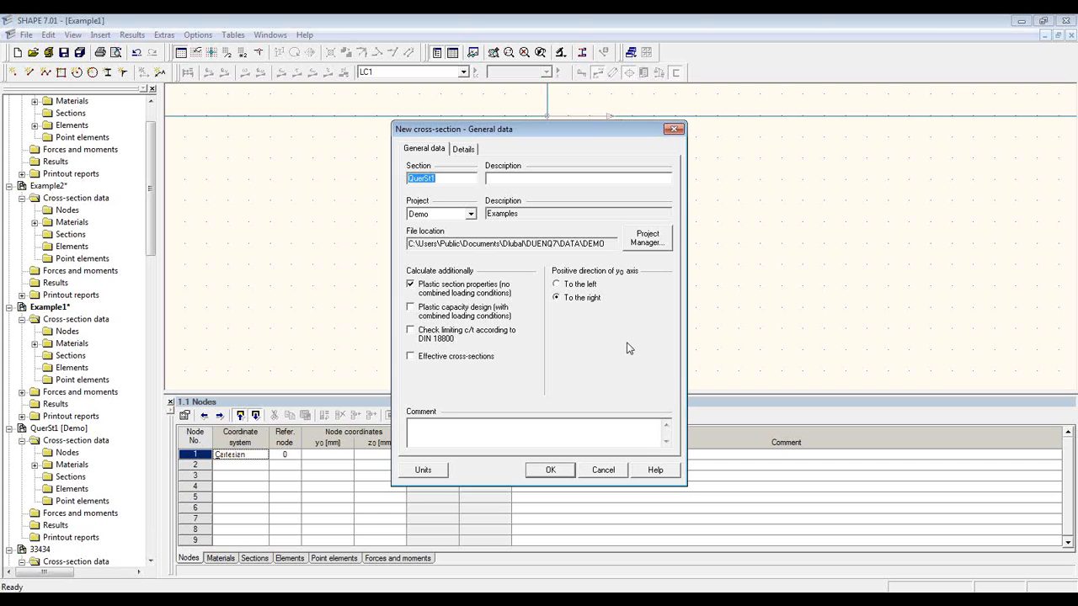
left_click(667, 241)
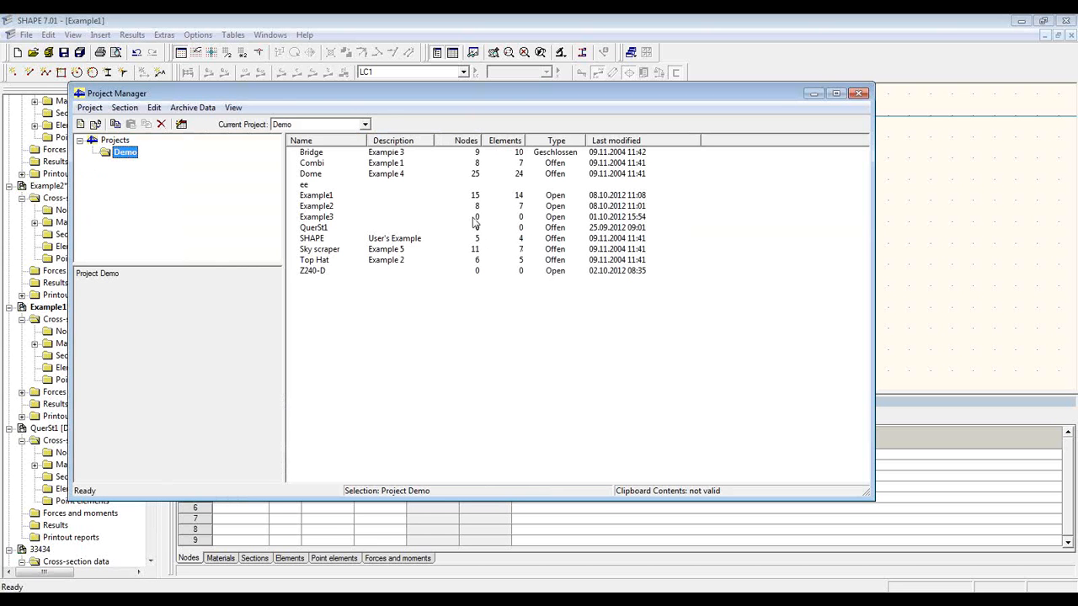
left_click(446, 163)
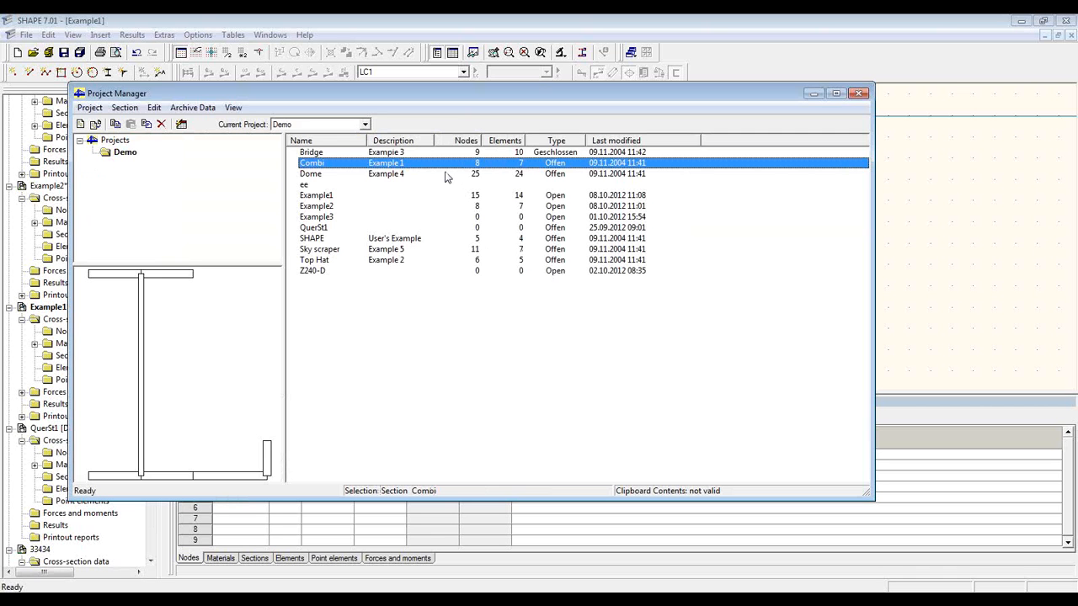
left_click(447, 174)
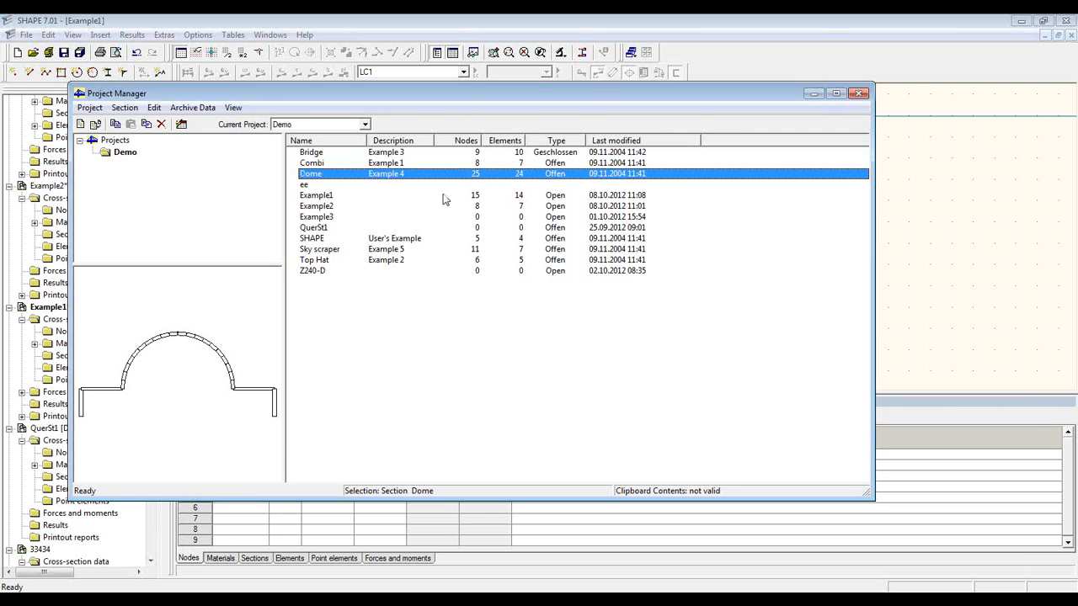
left_click(446, 199)
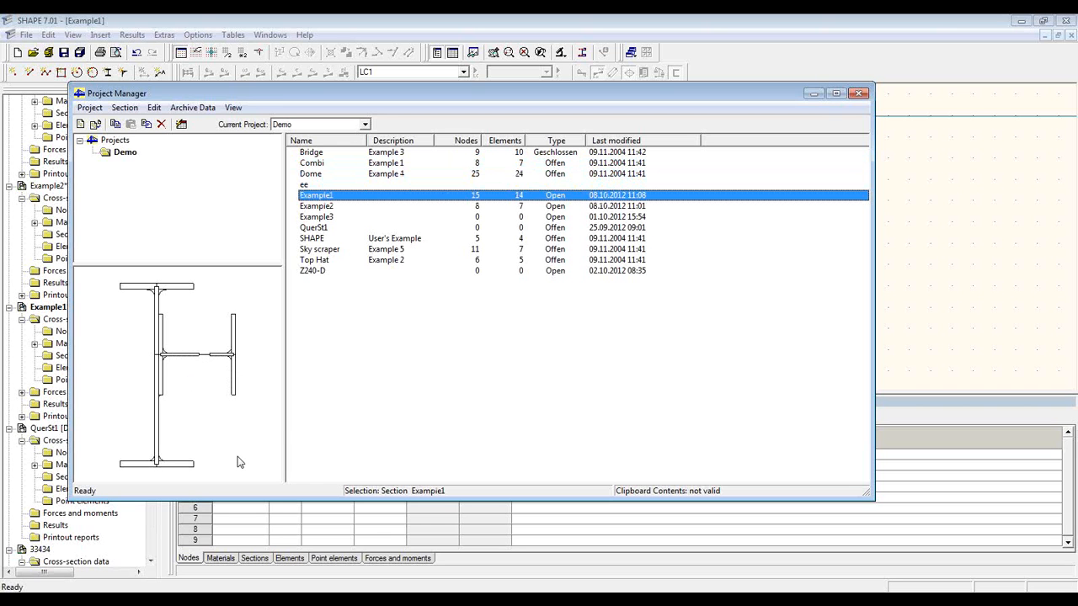
left_click(352, 207)
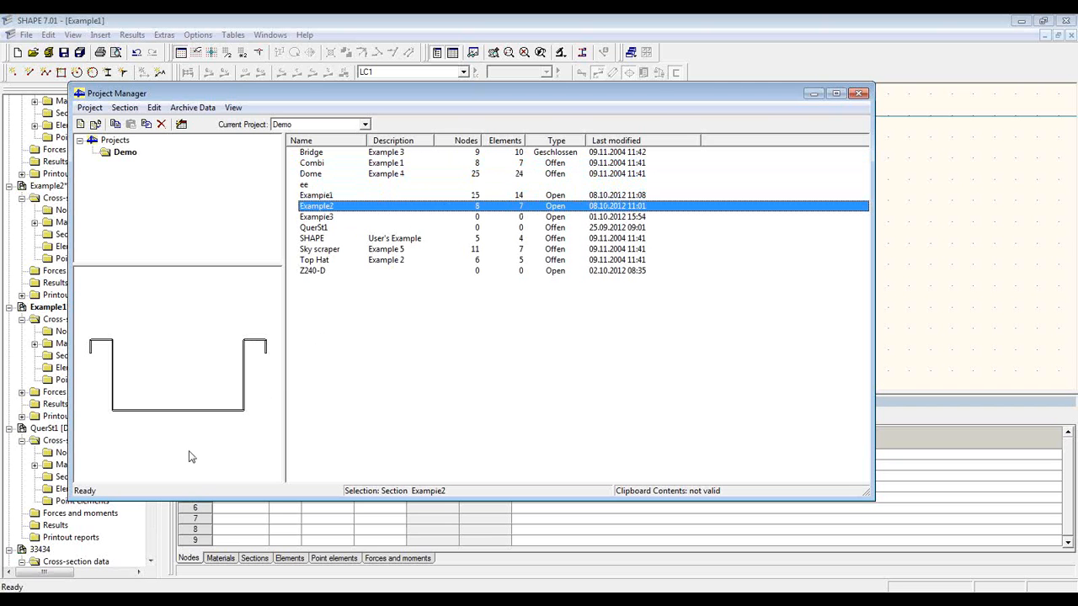
left_click(859, 95)
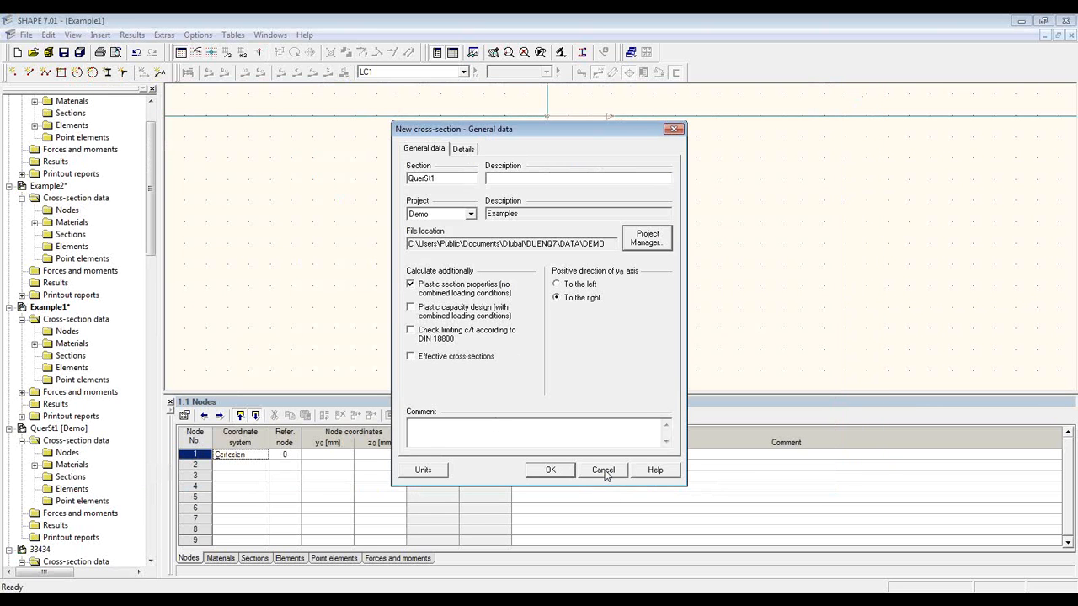
left_click(603, 470)
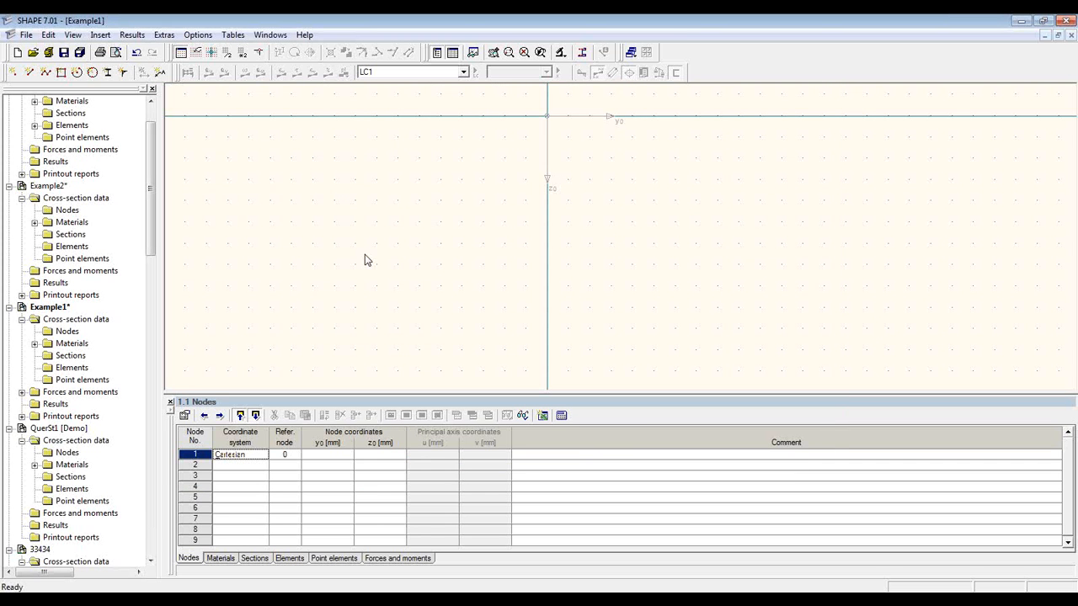
- Insert a rolled IPE 500 I-section from the cross-section library with the middle of its upper flange at the coordinate origin
left_click(113, 74)
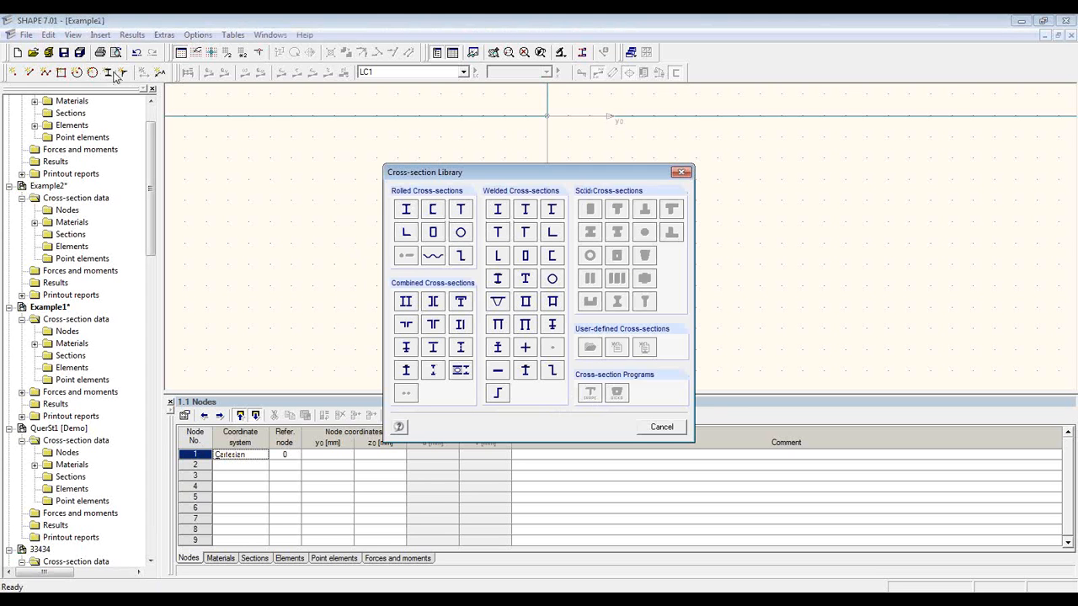
left_click(412, 215)
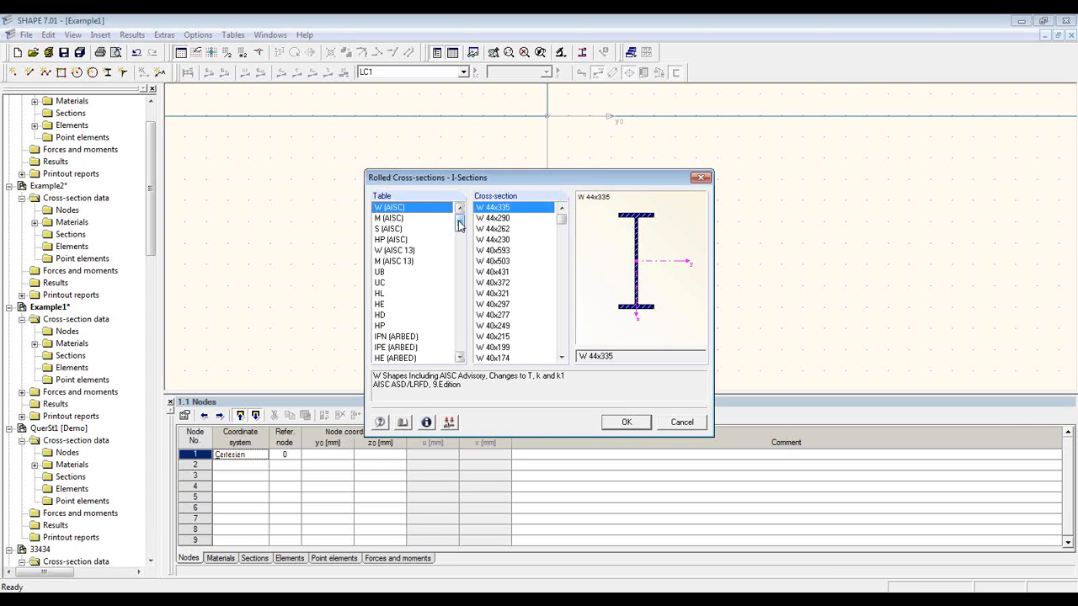
left_click_drag(461, 232, 460, 251)
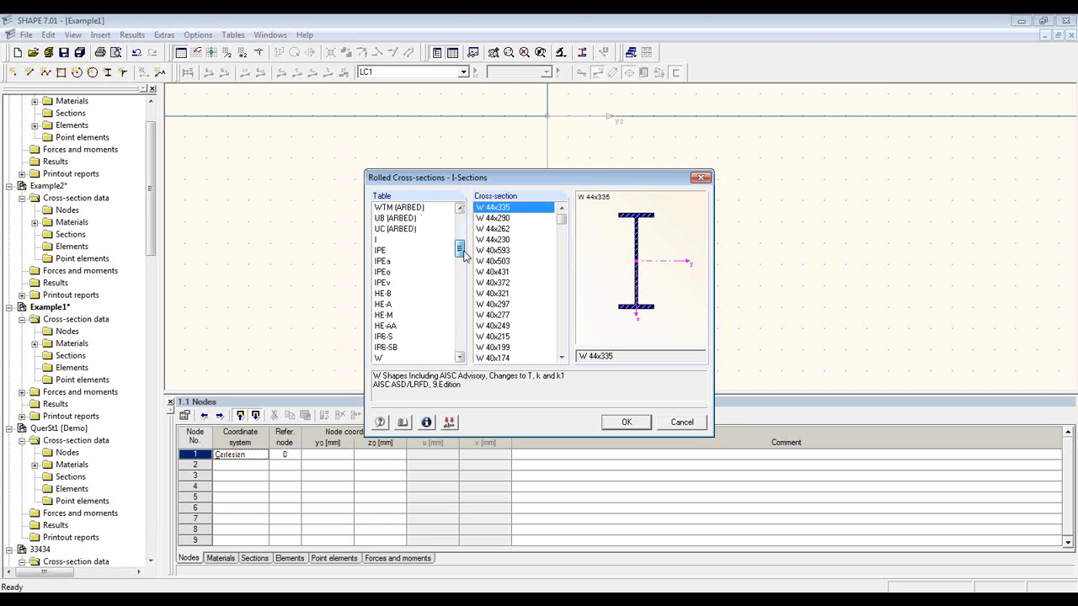
left_click(406, 251)
left_click_drag(563, 297, 562, 321)
left_click(493, 336)
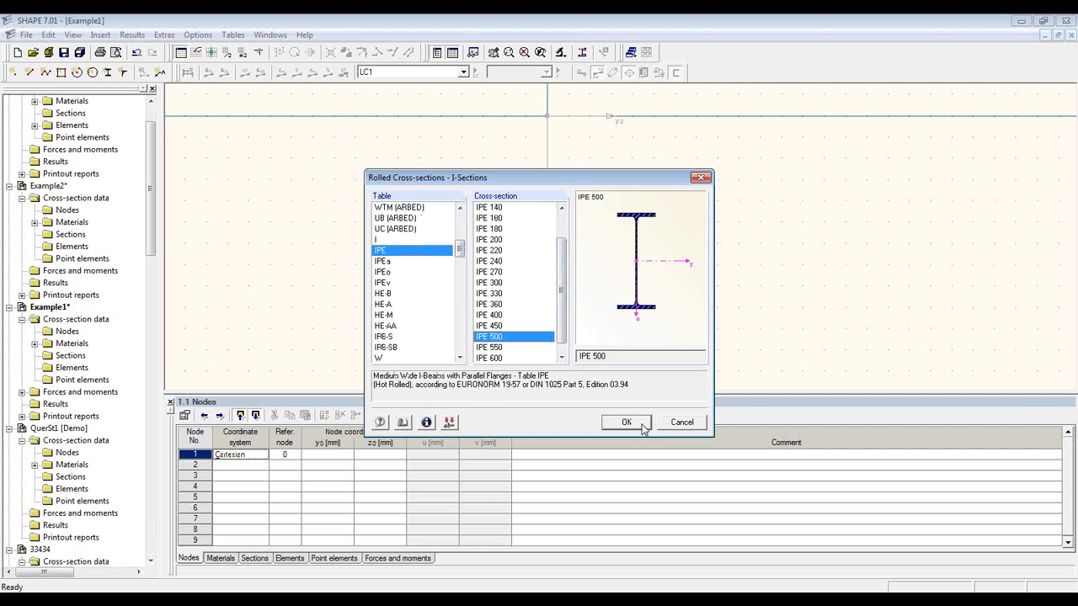
left_click(627, 422)
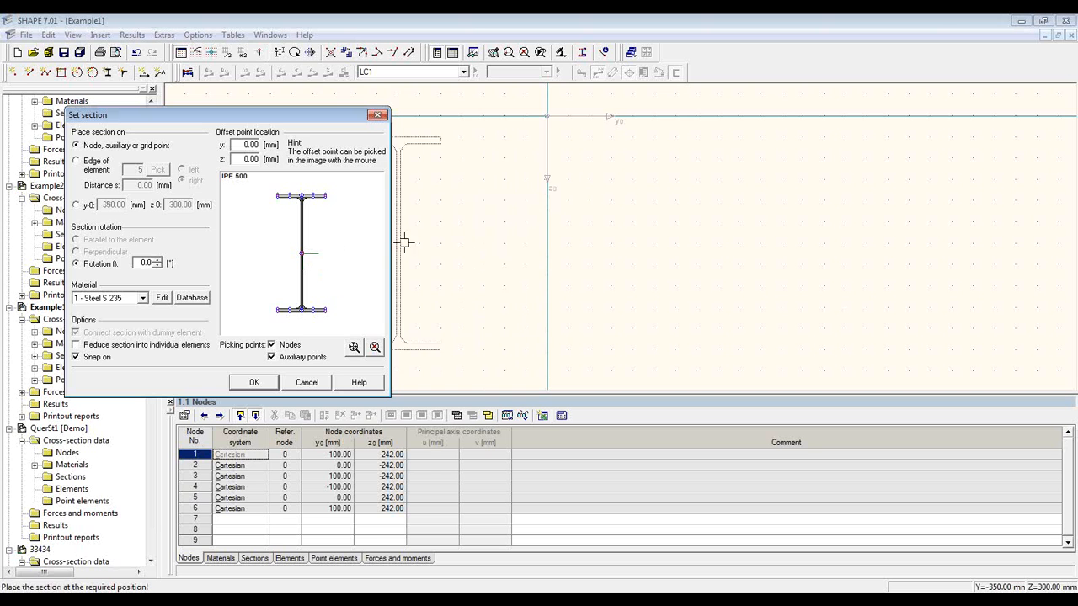
left_click(548, 213)
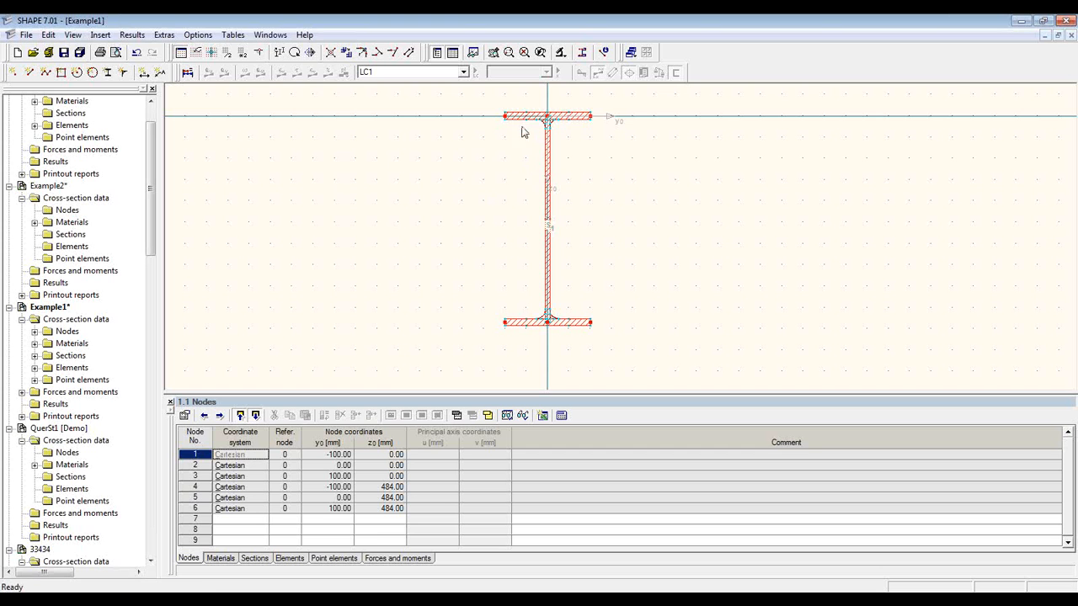
left_click(412, 190)
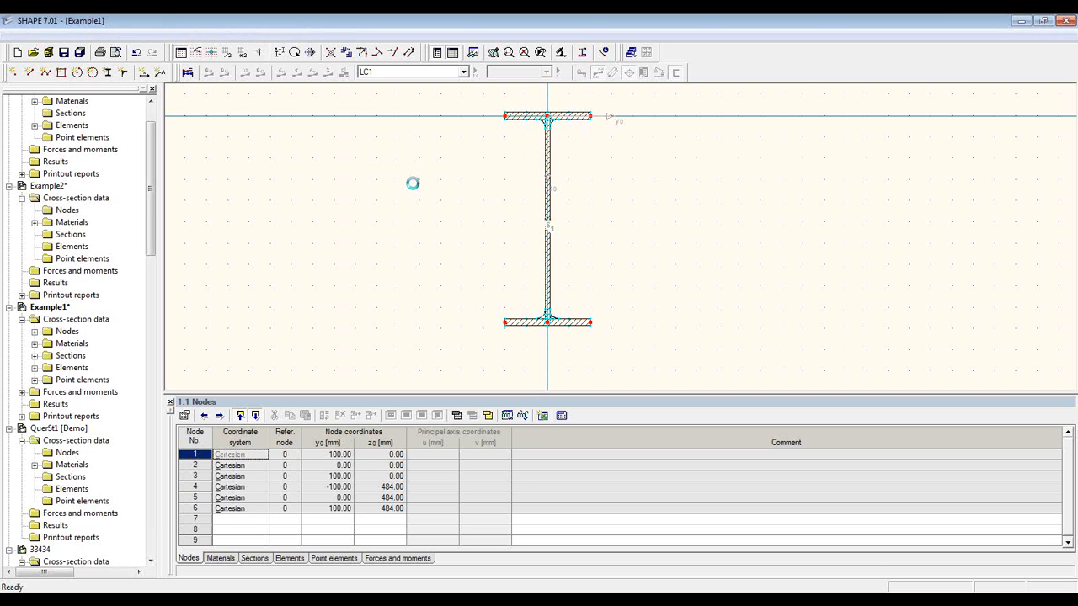
- Choose the rolled HE-A 220 I-section from the cross-section library as the second section to place
left_click(108, 74)
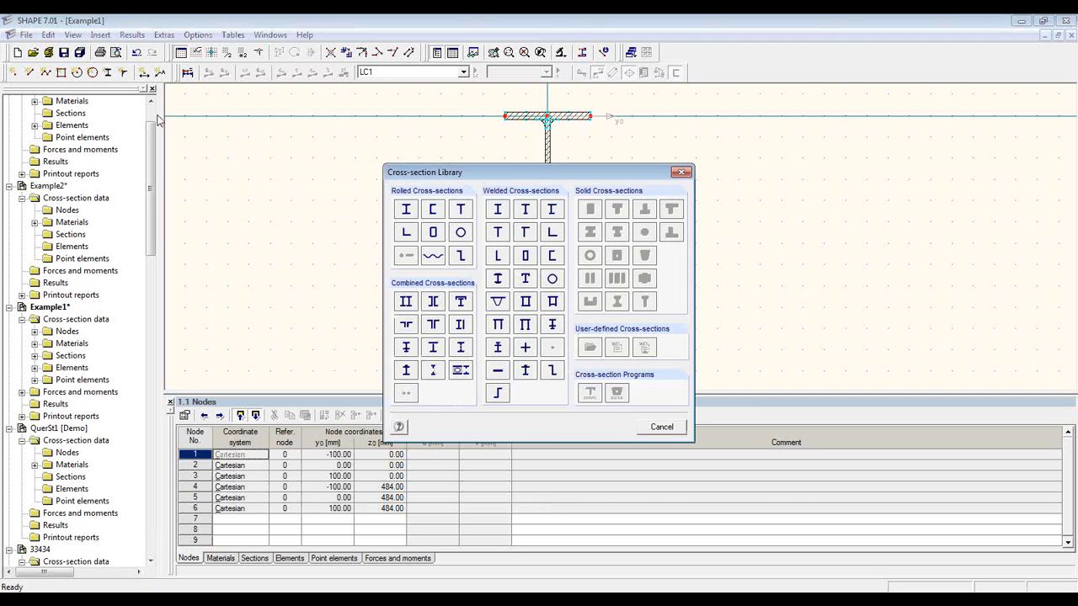
left_click(407, 210)
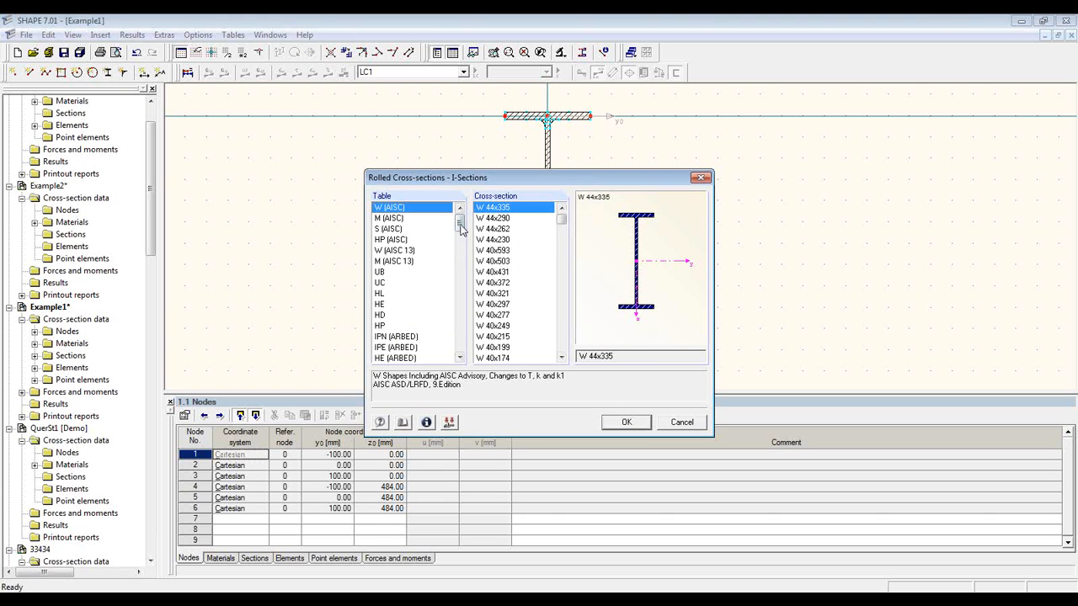
left_click_drag(463, 225, 444, 258)
left_click(429, 261)
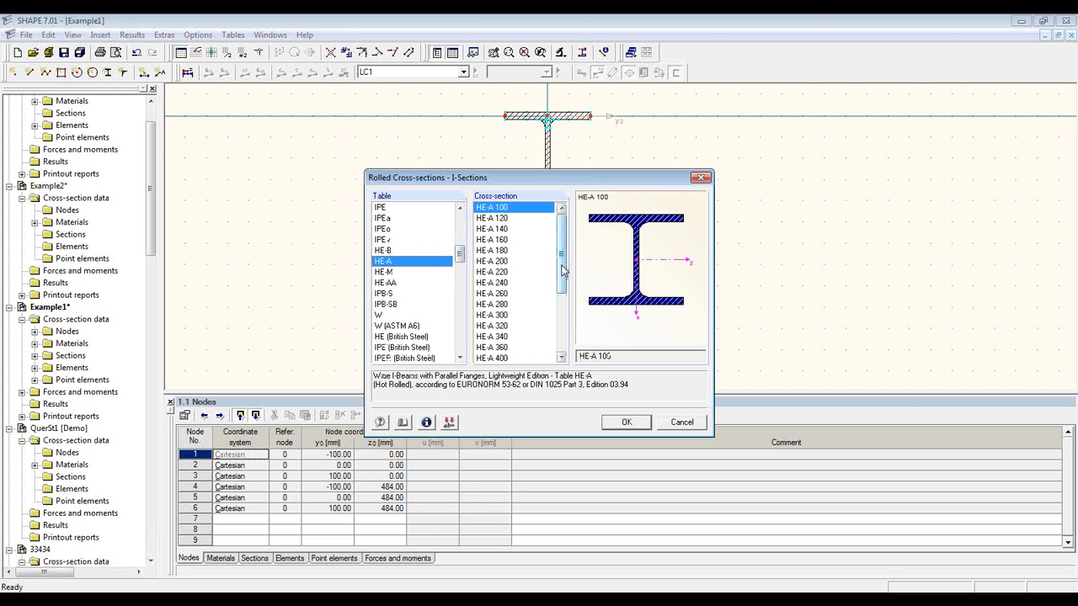
left_click(529, 272)
left_click(638, 422)
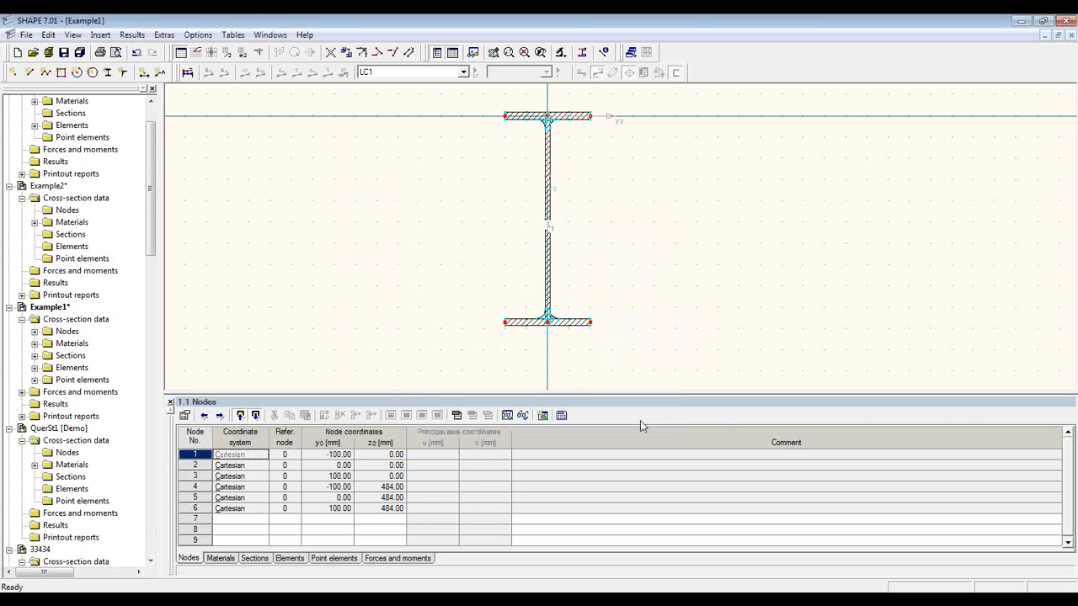
- Set the rotation of the HE-A 220 section to 90°
left_click_drag(307, 117, 419, 101)
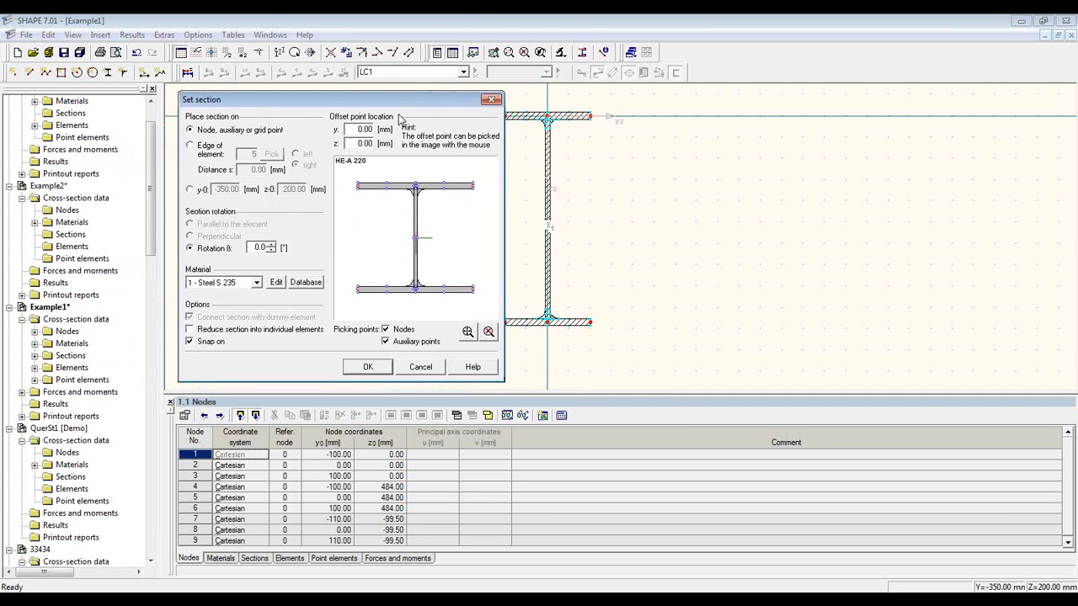
left_click(271, 246)
left_click(270, 246)
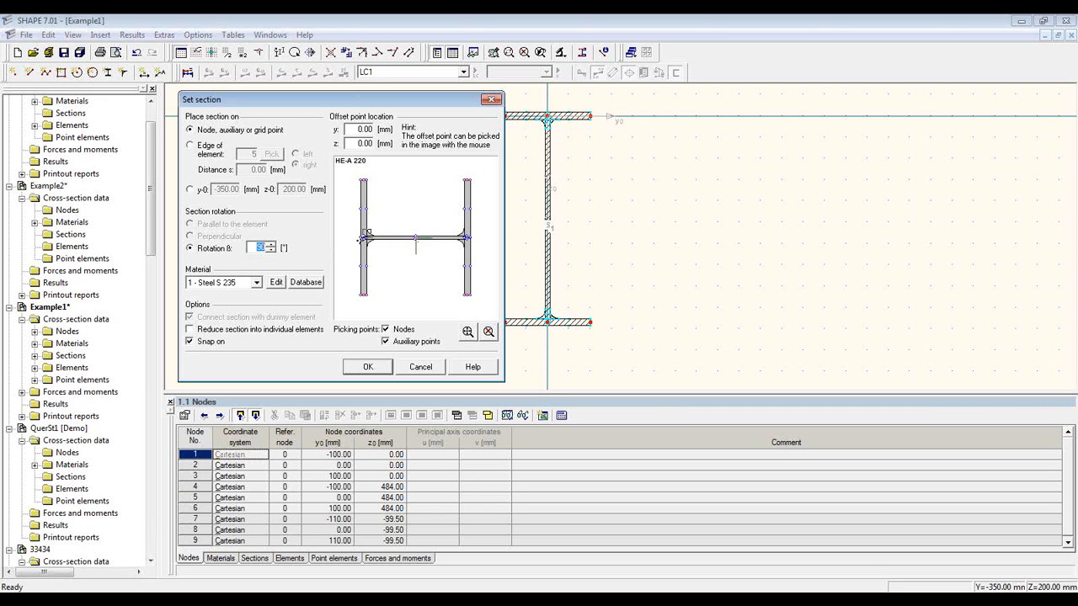
- Set the HE-A 220 offset point to the middle of the left flange's outer face, at y -104.90 mm and z 0.00 mm
left_click(393, 255)
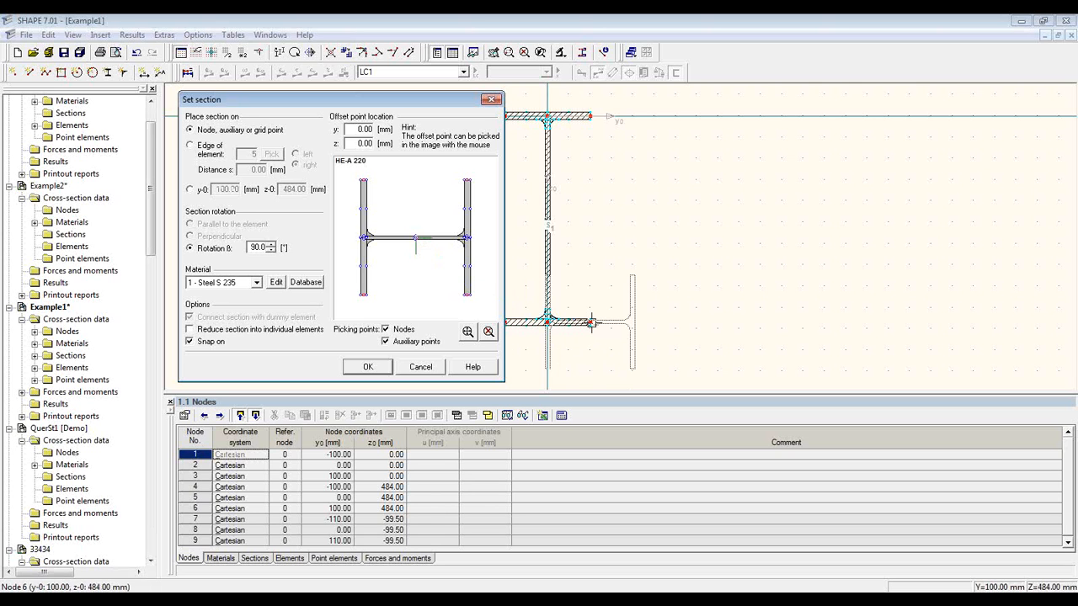
scroll(349, 244, "up", 3)
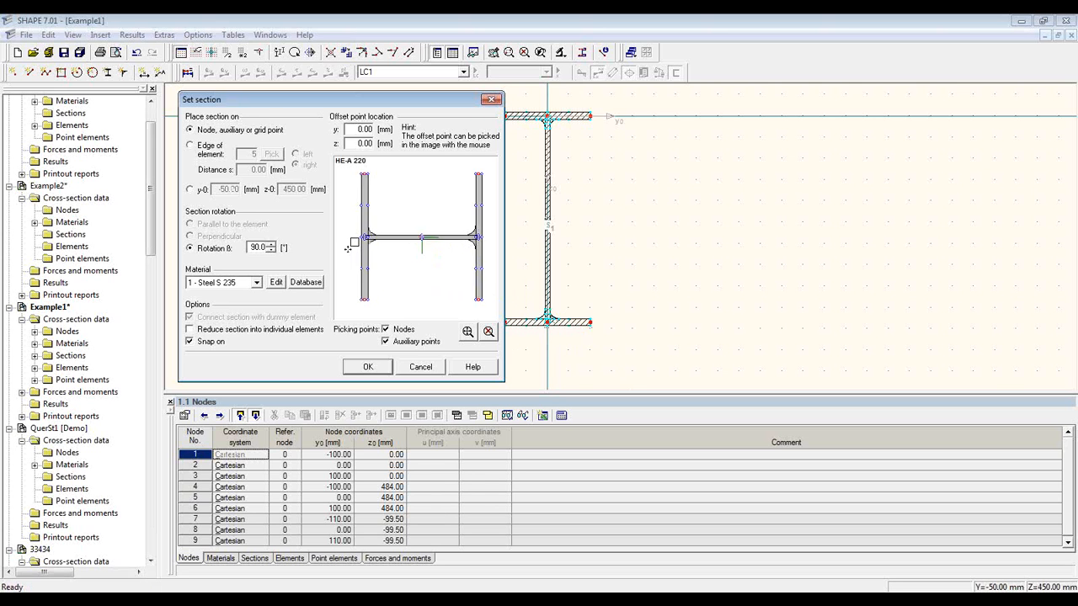
scroll(350, 247, "up", 1)
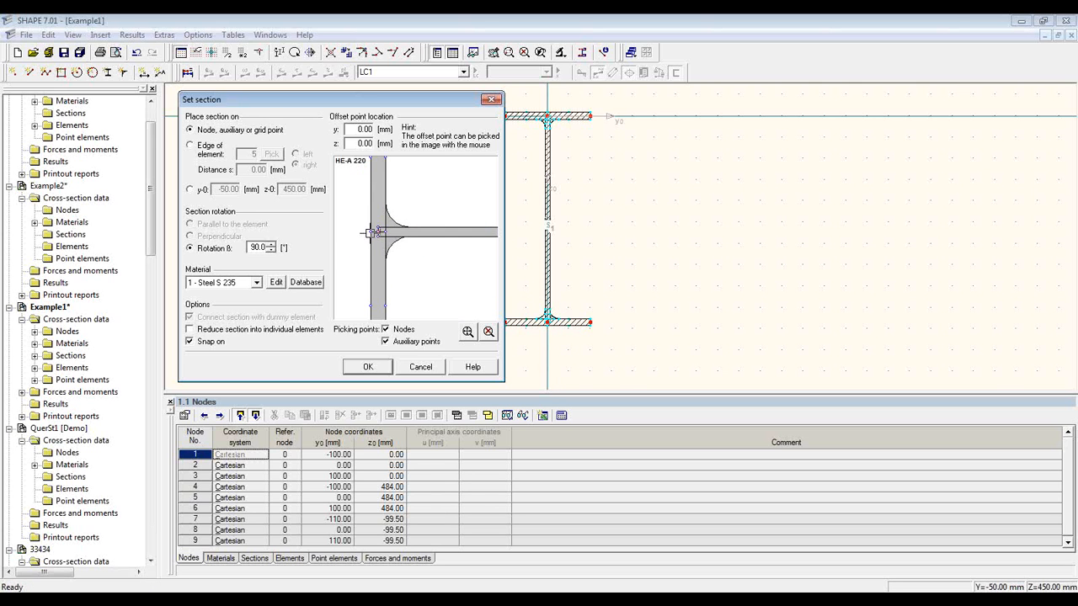
left_click(370, 232)
scroll(356, 266, "down", 3)
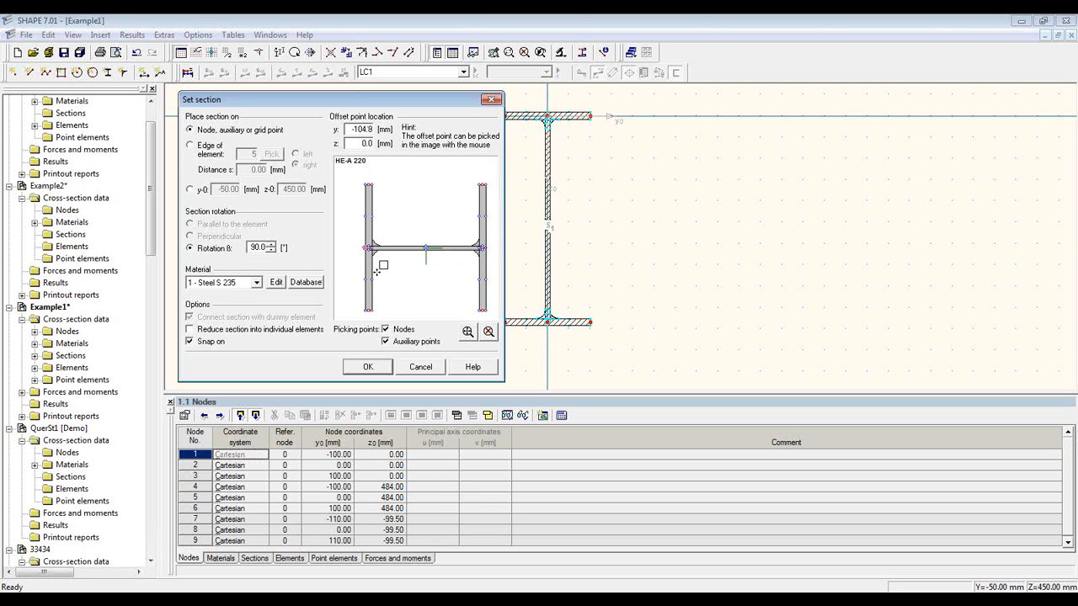
left_click(712, 199)
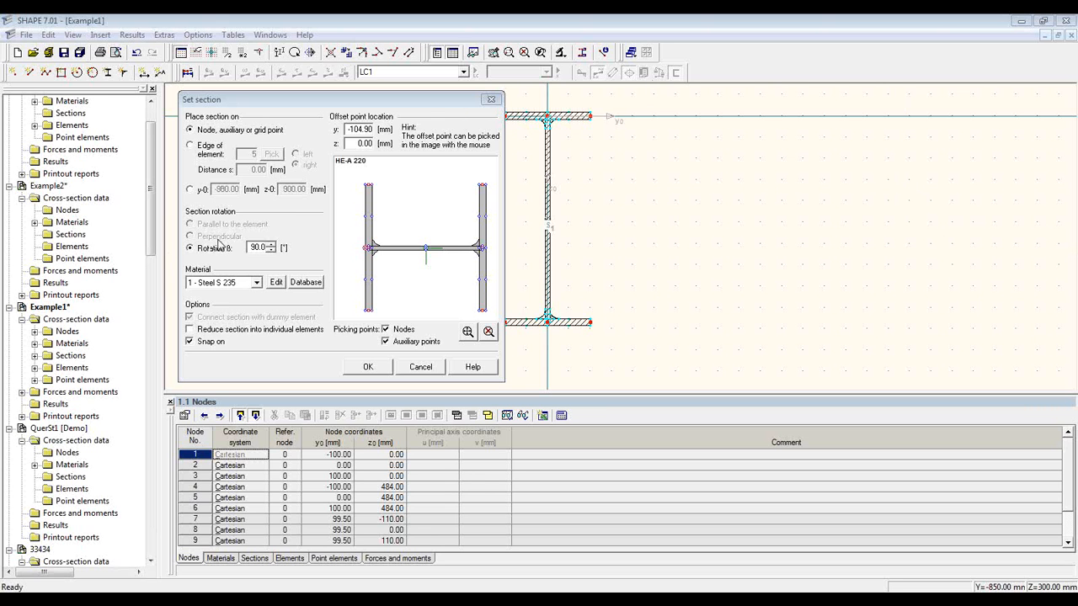
- Set the placement of the HE-A 220 to the right edge of element 5, the IPE 500 web
left_click(211, 154)
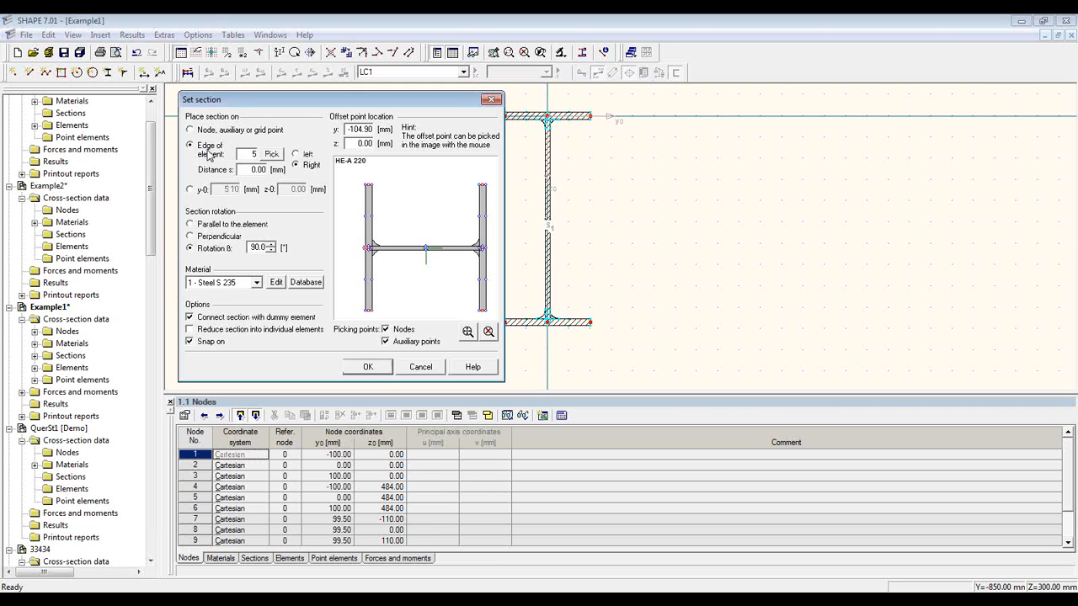
left_click_drag(333, 103, 278, 94)
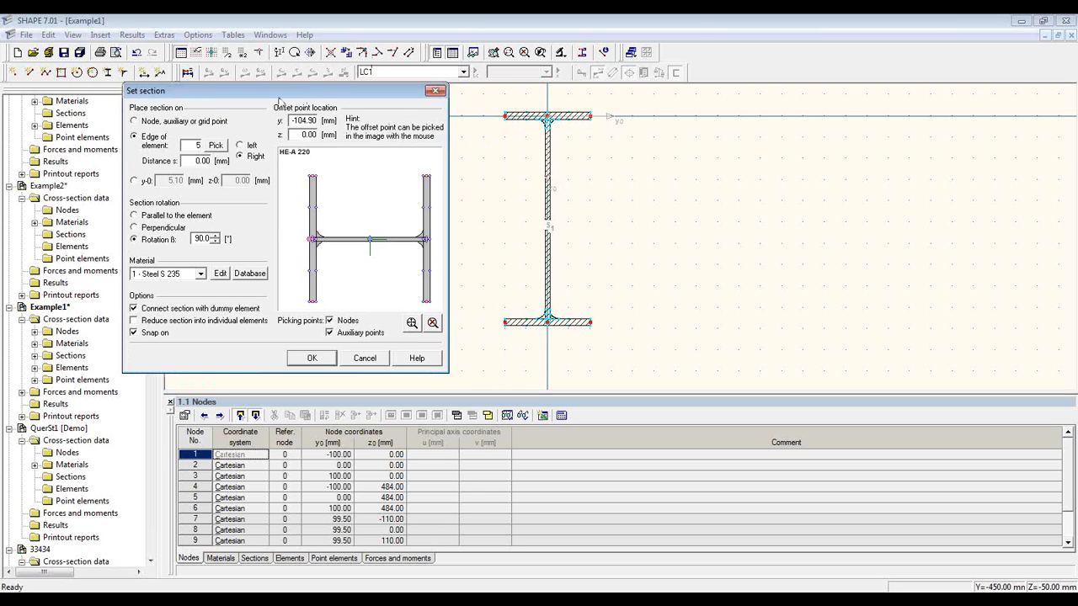
left_click(216, 147)
left_click(548, 153)
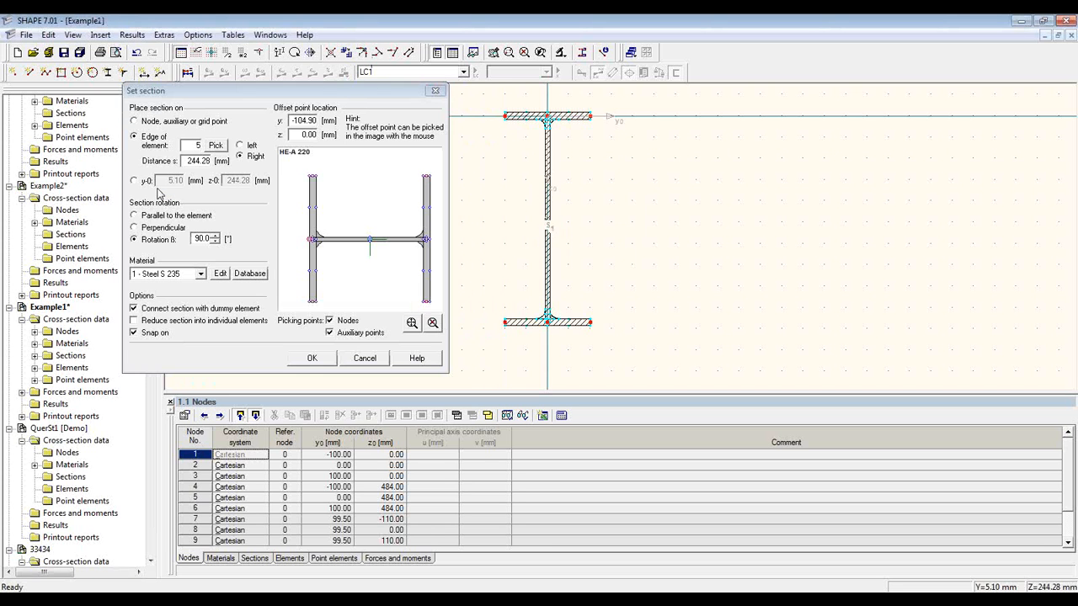
left_click(250, 157)
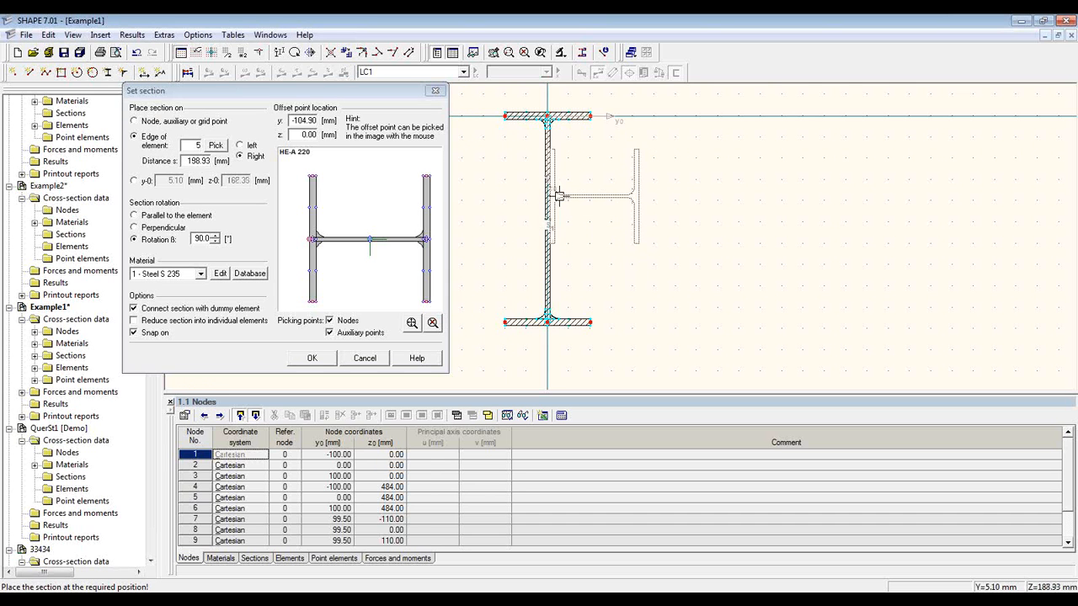
- Place the HE-A 220 section on the web edge at a distance of 180 mm along element 5
left_click(558, 200)
double_click(202, 161)
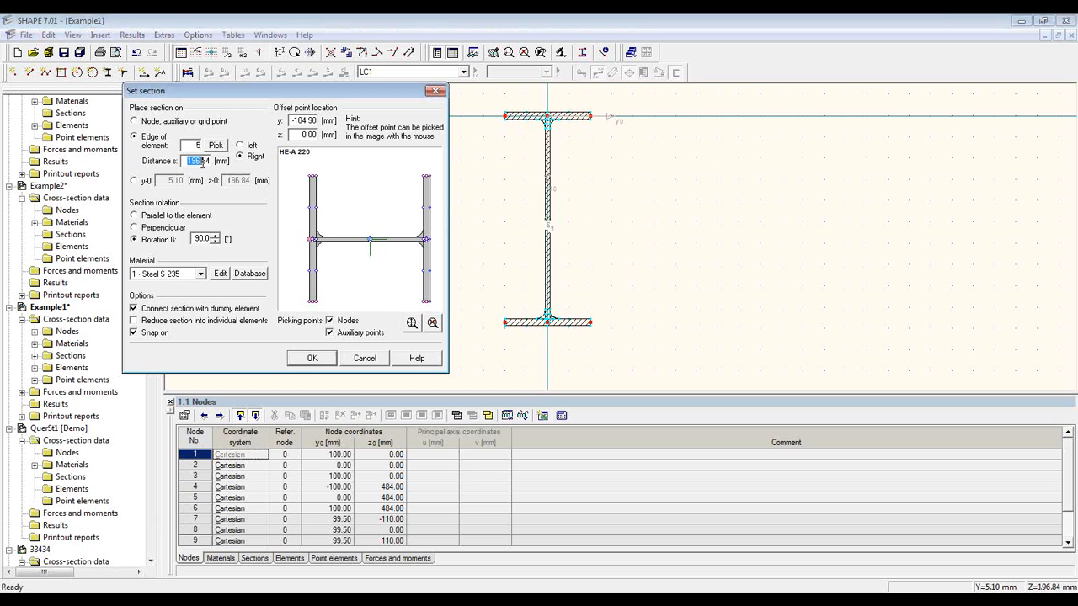
type("54")
type(".")
left_click(312, 358)
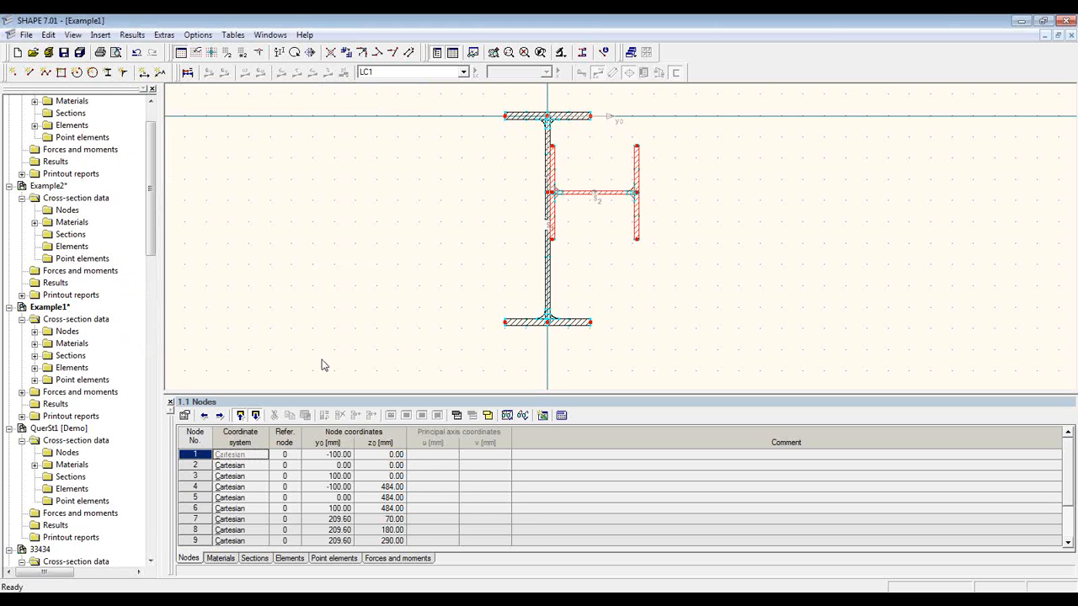
- Review the cross-section values in the section details of the HE-A 220, then close them and clear the selection
middle_click_drag(596, 231, 588, 246)
scroll(587, 248, "up", 2)
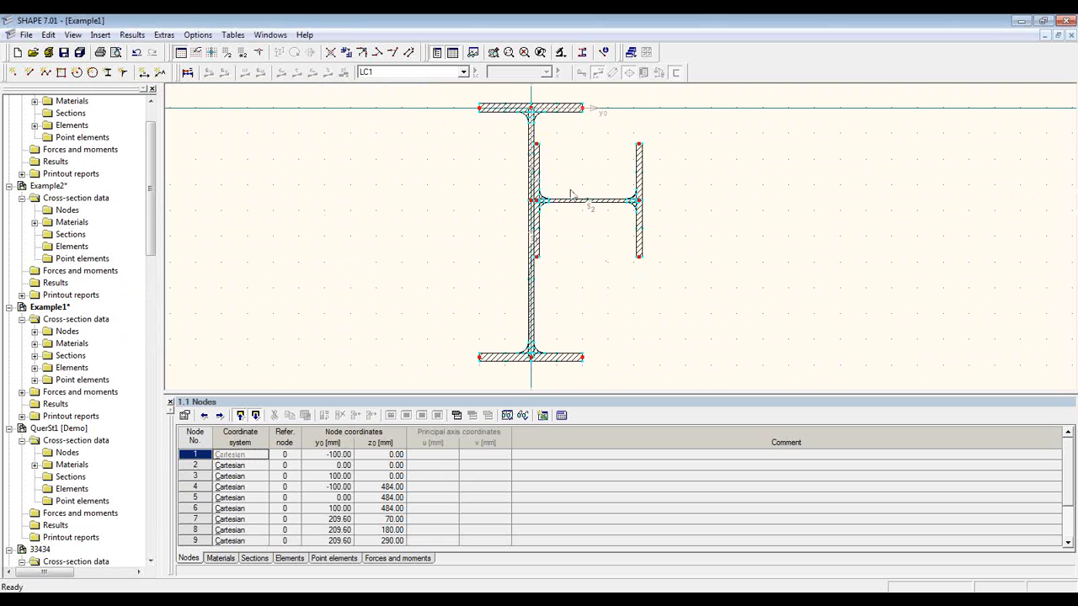
left_click(552, 108)
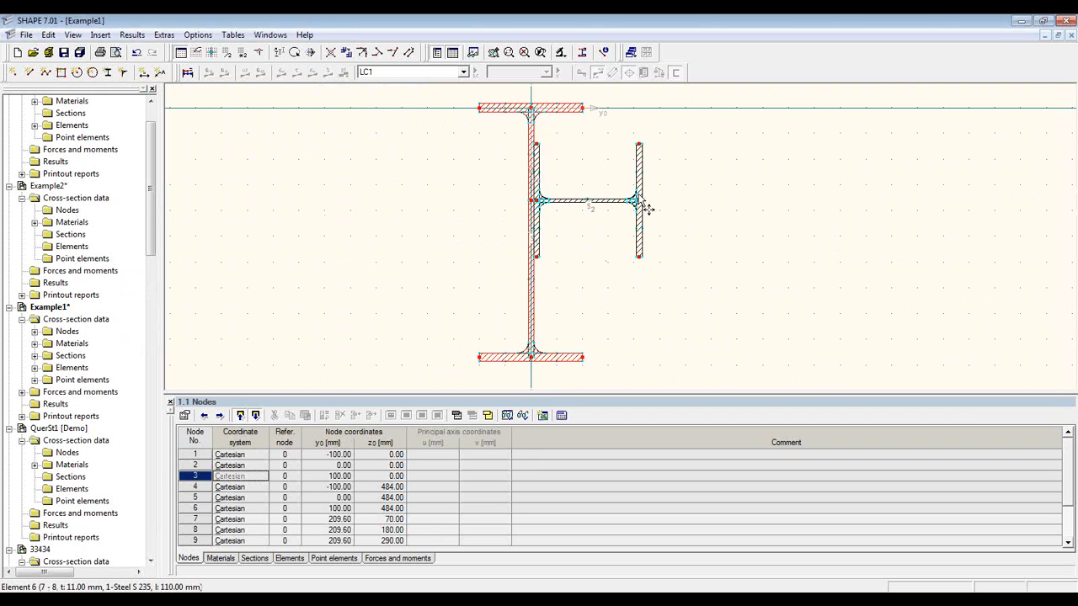
left_click(641, 172)
right_click(642, 172)
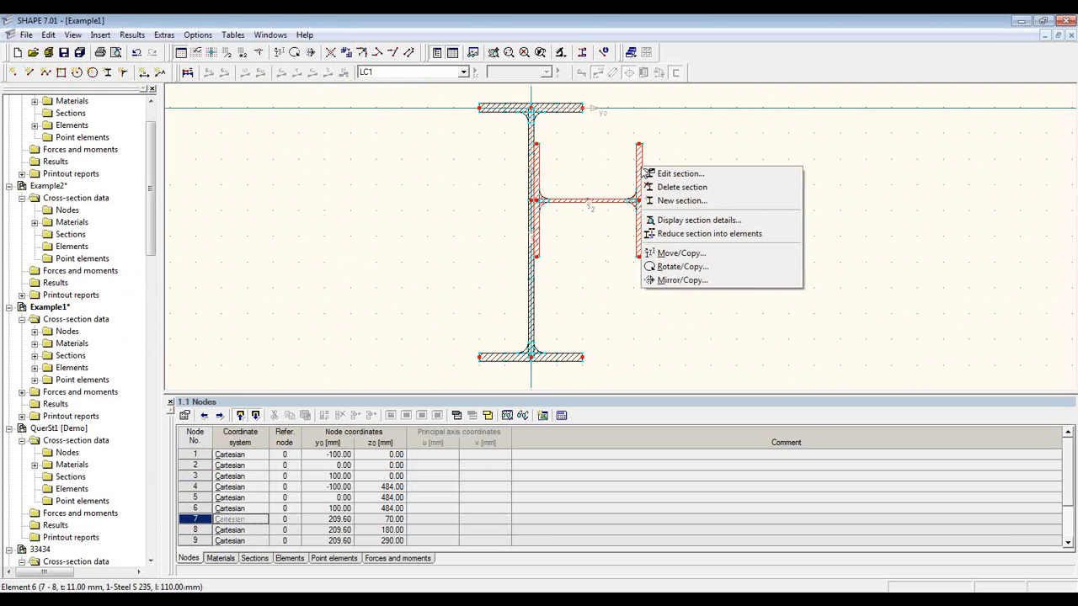
left_click(718, 223)
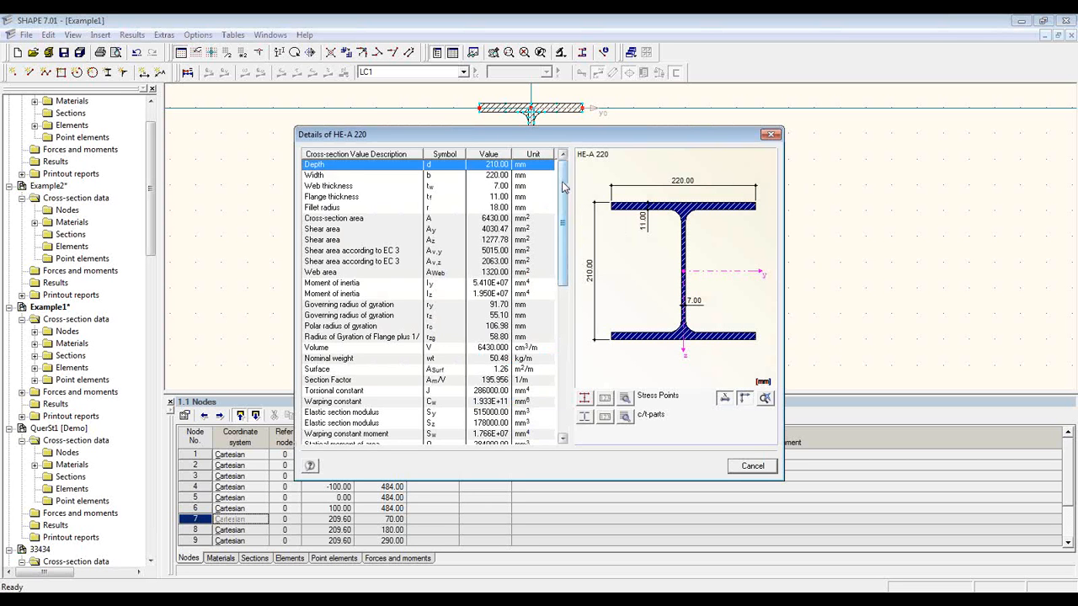
scroll(564, 189, "down", 1)
scroll(564, 190, "down", 5)
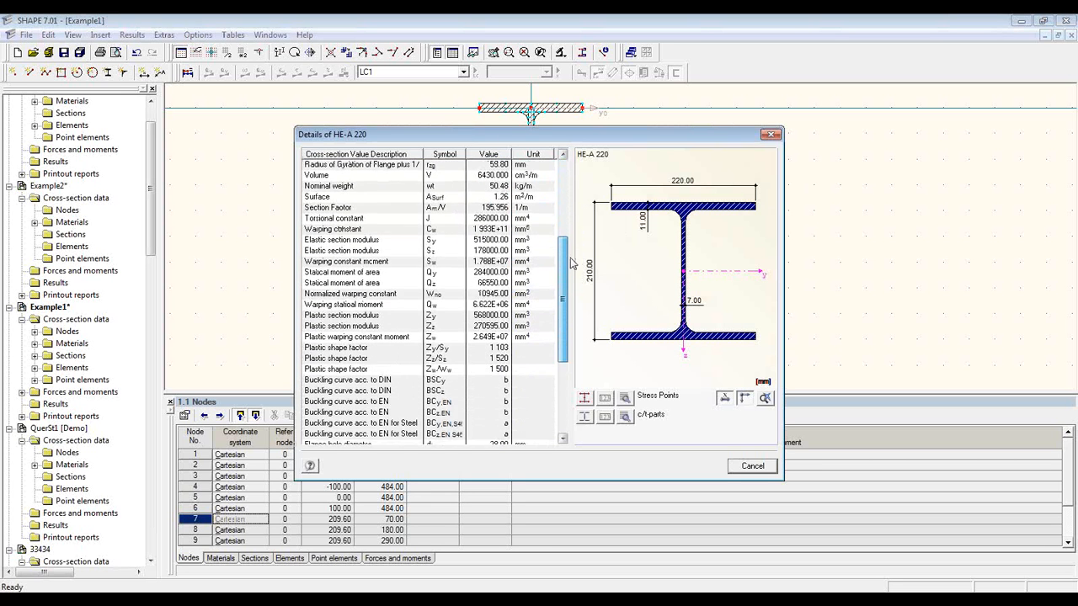
scroll(579, 184, "up", 6)
left_click(753, 465)
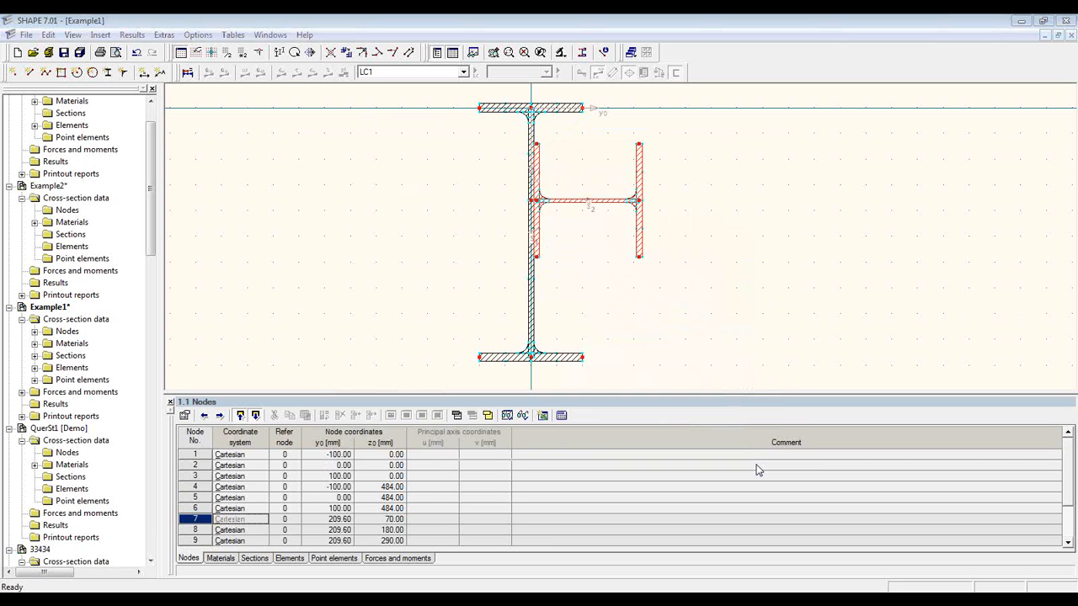
left_click(568, 277)
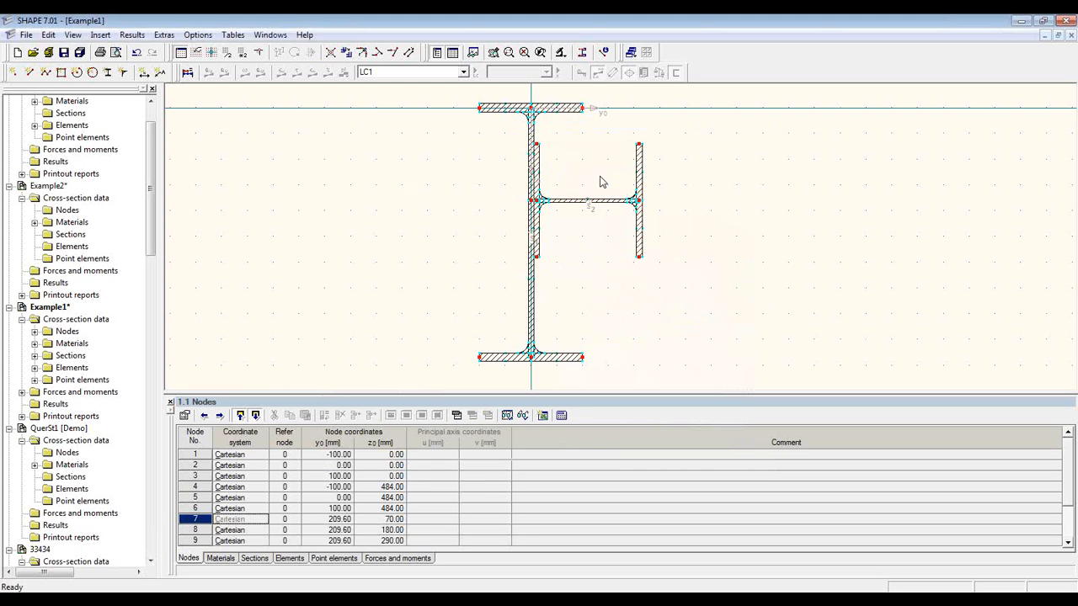
- Reduce the HE-A 220 section into individual elements
scroll(602, 181, "up", 1)
scroll(601, 221, "up", 1)
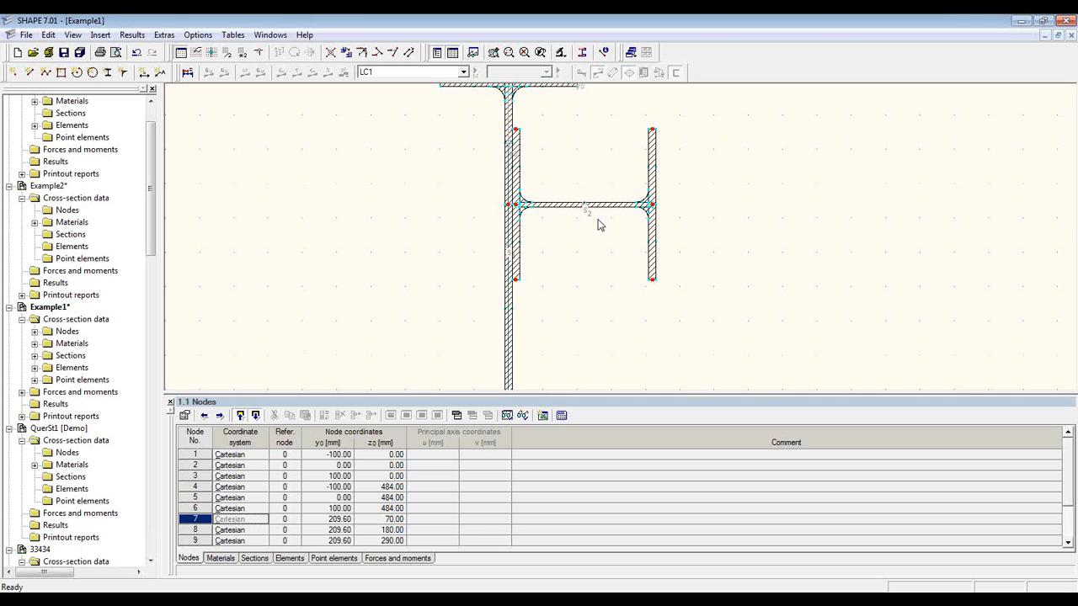
scroll(601, 224, "down", 1)
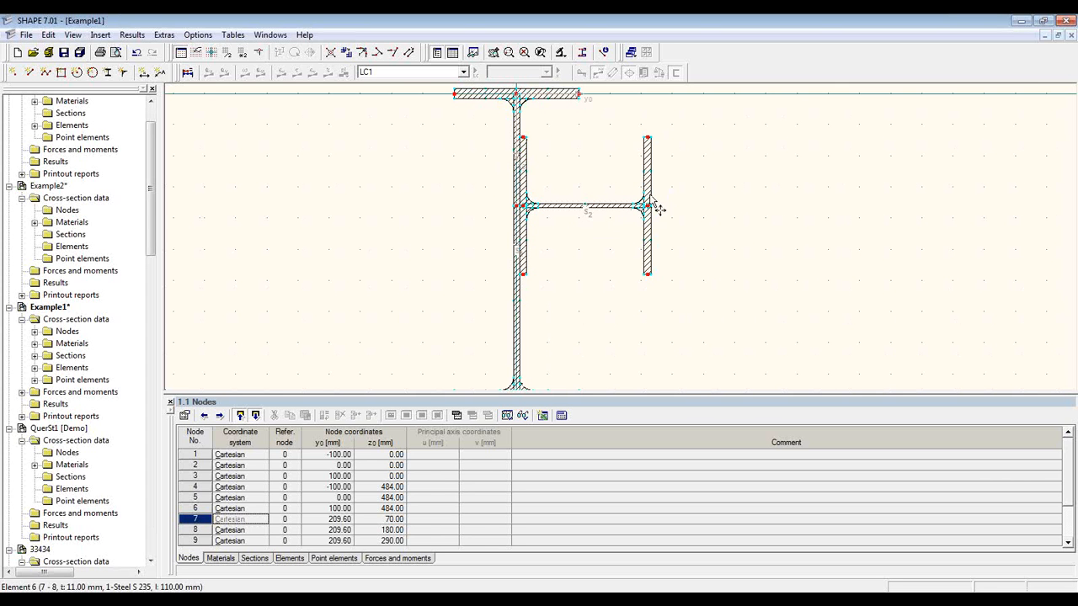
left_click(647, 169)
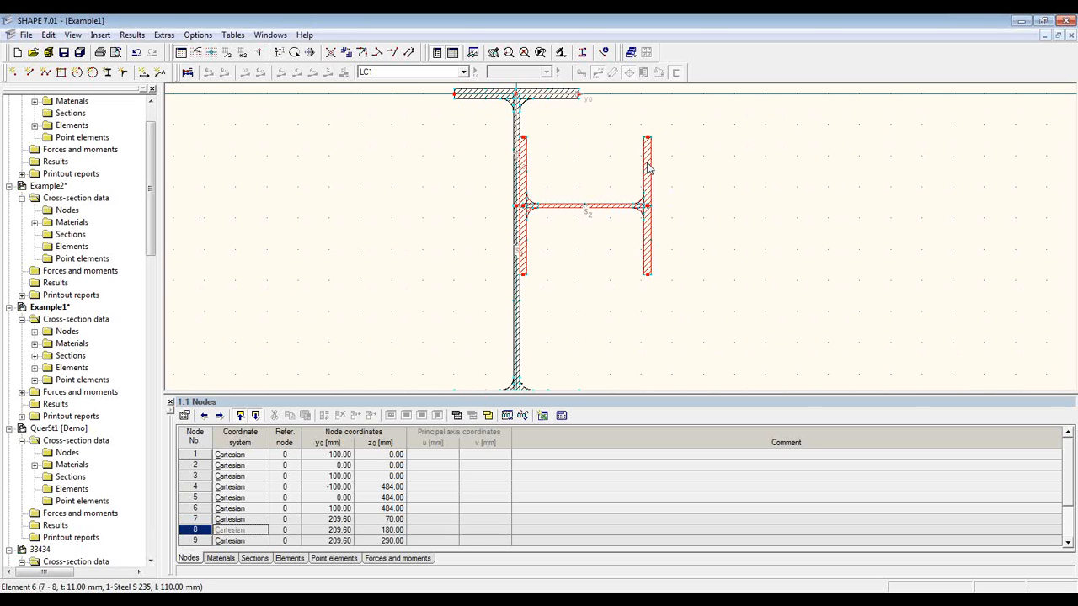
right_click(646, 169)
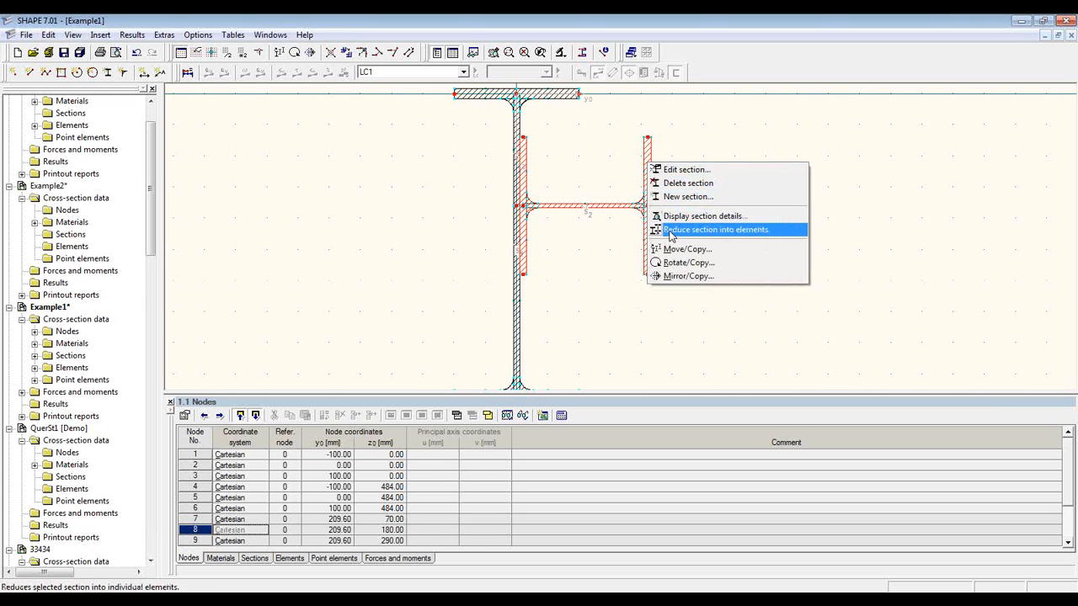
left_click(778, 237)
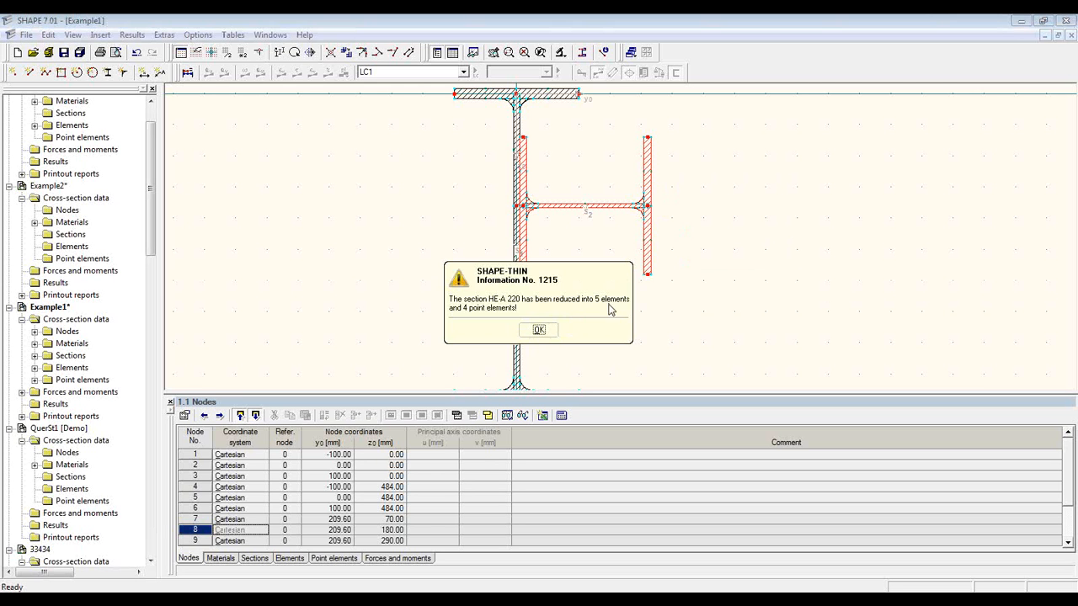
left_click(539, 330)
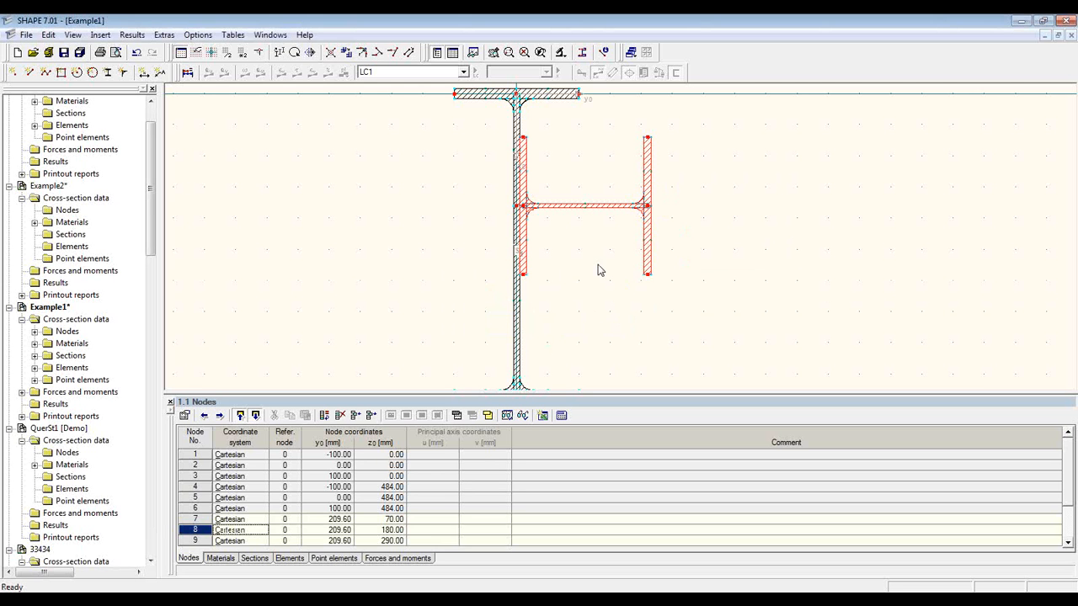
- Check that the flange halves, web and fillets of the reduced HE-A 220 can be selected individually
scroll(608, 181, "up", 3)
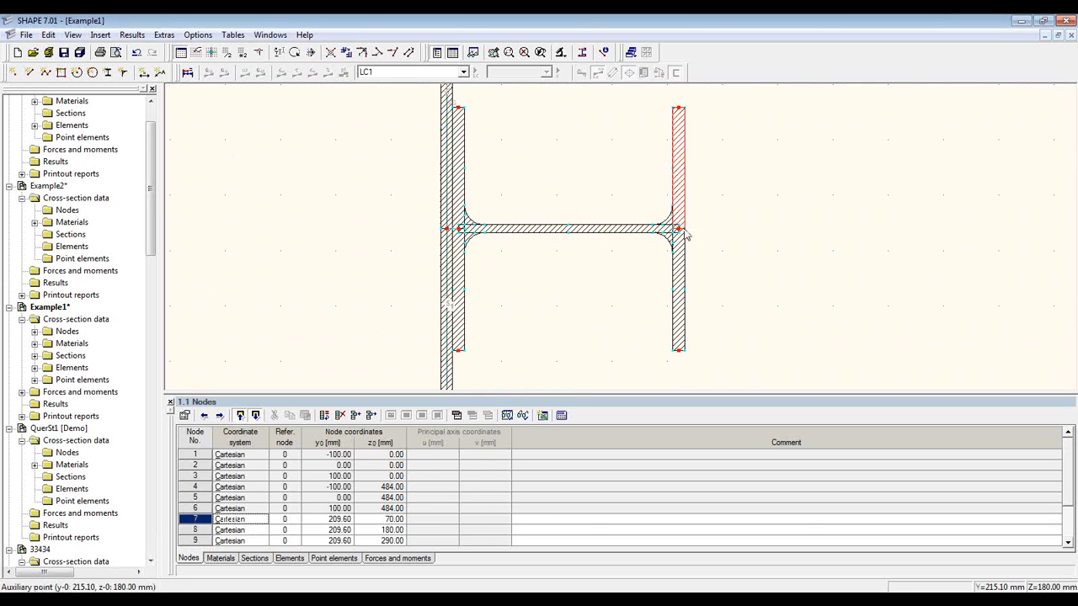
left_click(682, 263)
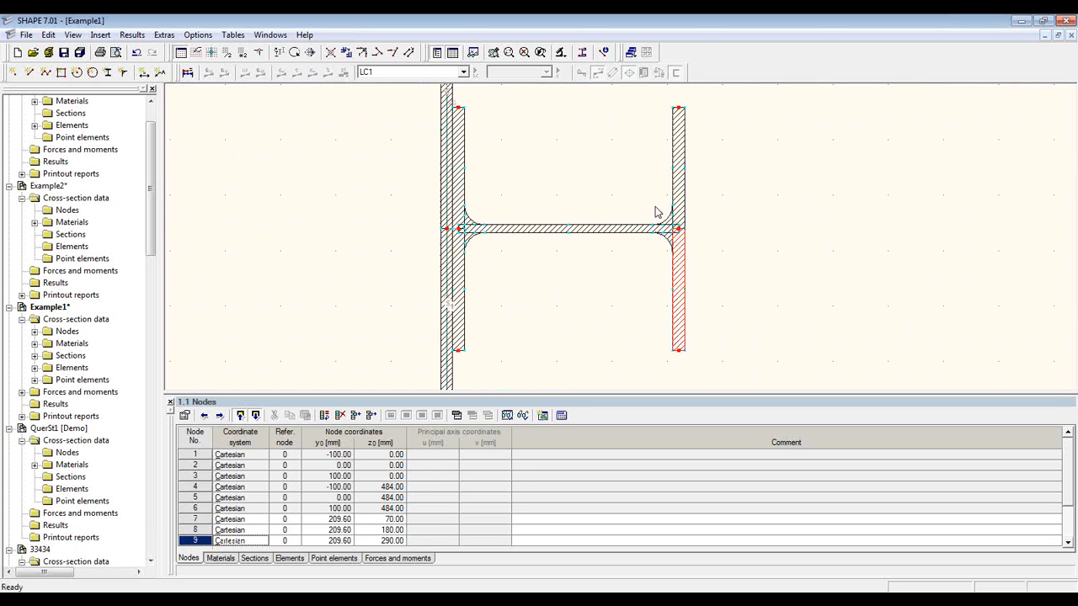
left_click(462, 180)
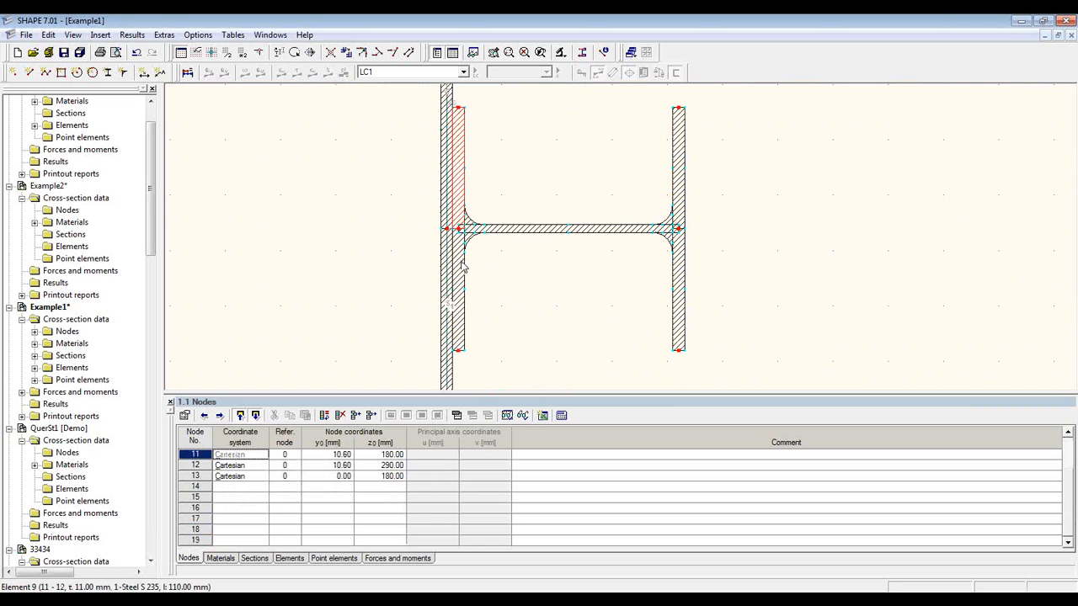
left_click(462, 266)
left_click(552, 236)
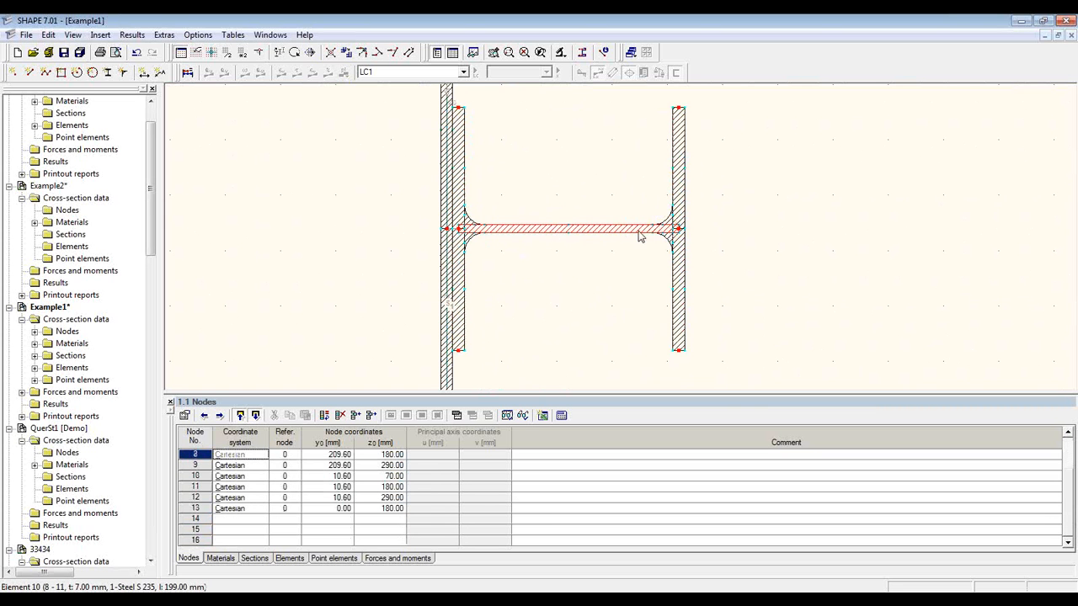
left_click(672, 229)
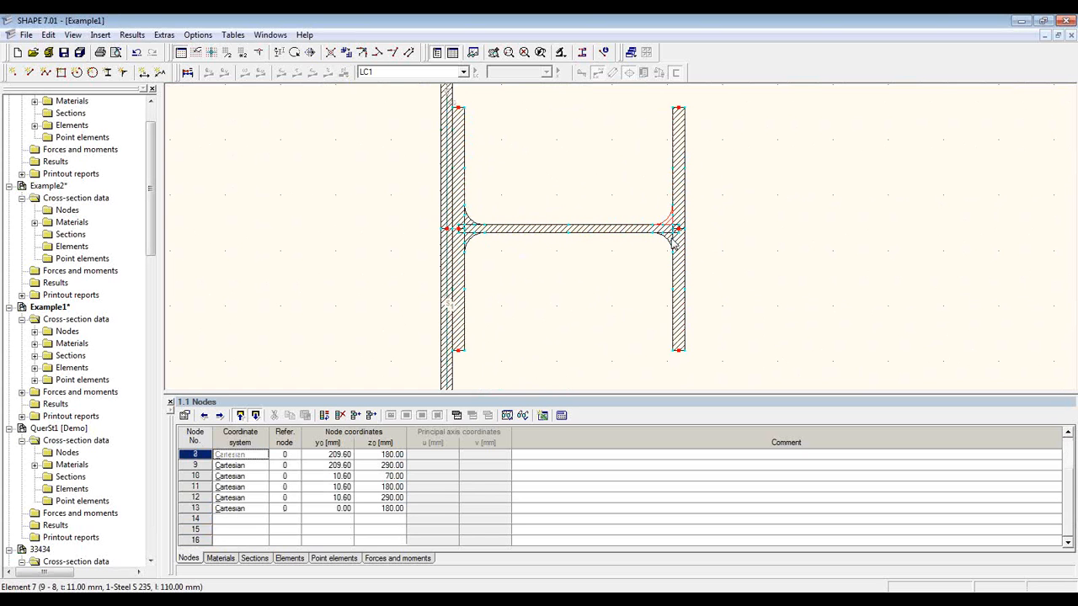
left_click(670, 242)
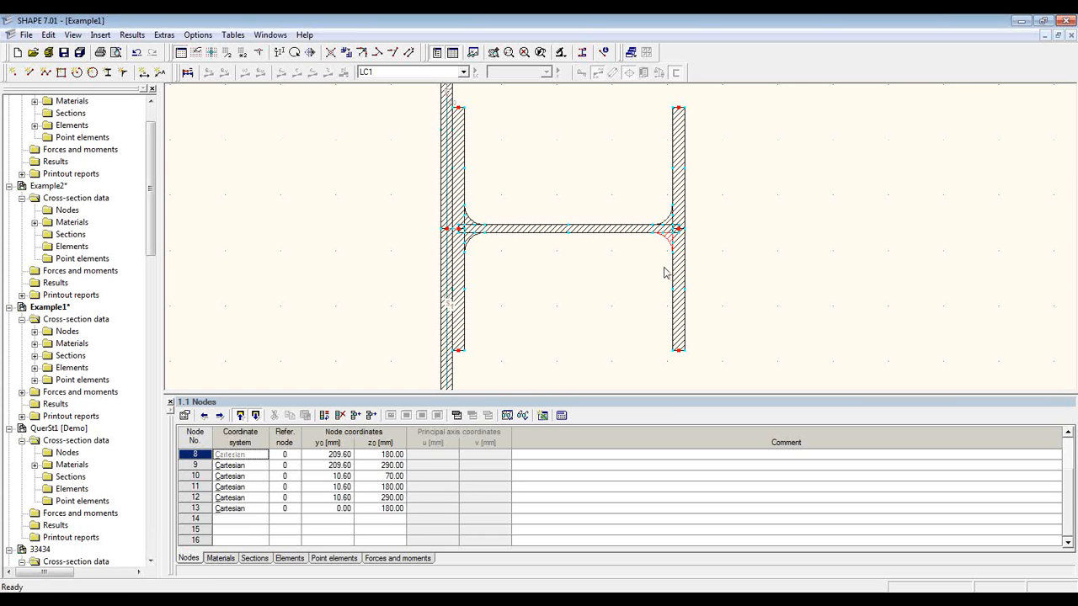
- Insert a 30 mm long opening as a dummy element in the HE-A 220 web, element 10, 65 mm from the element start
left_click(519, 232)
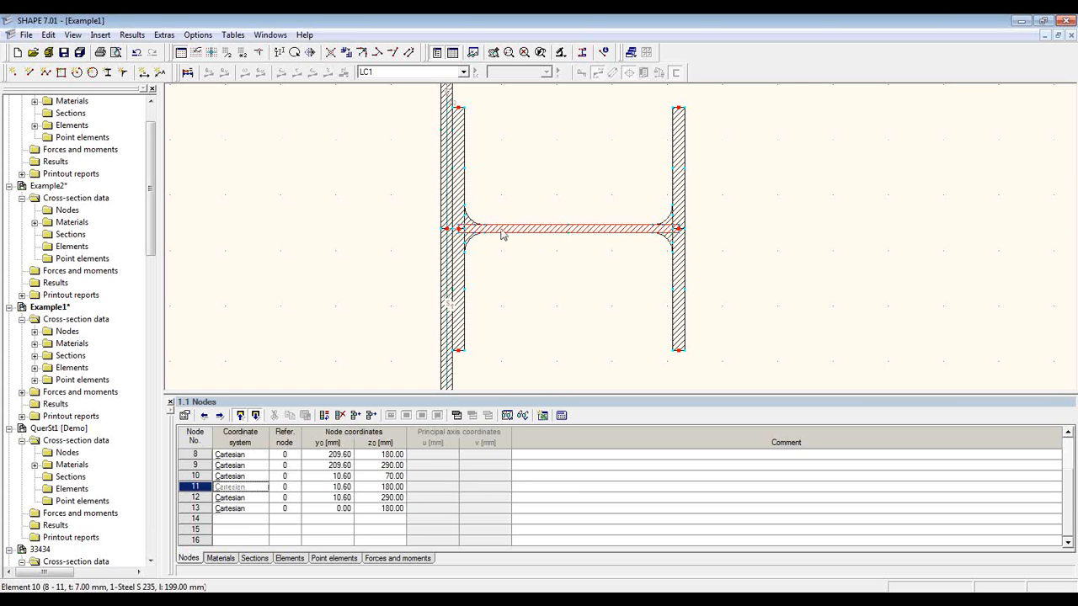
right_click(606, 229)
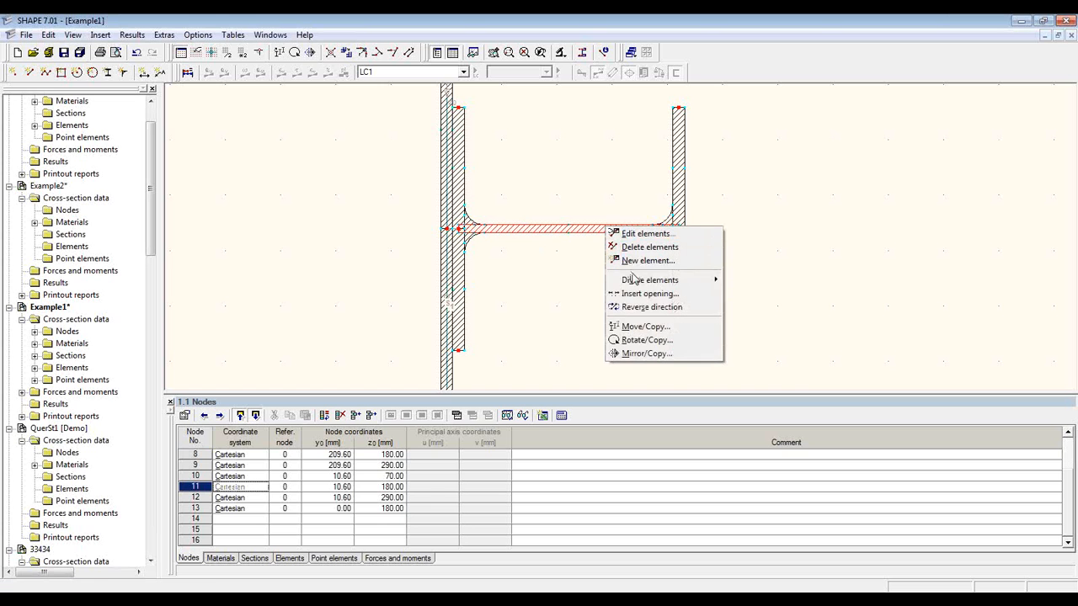
left_click(693, 295)
double_click(479, 288)
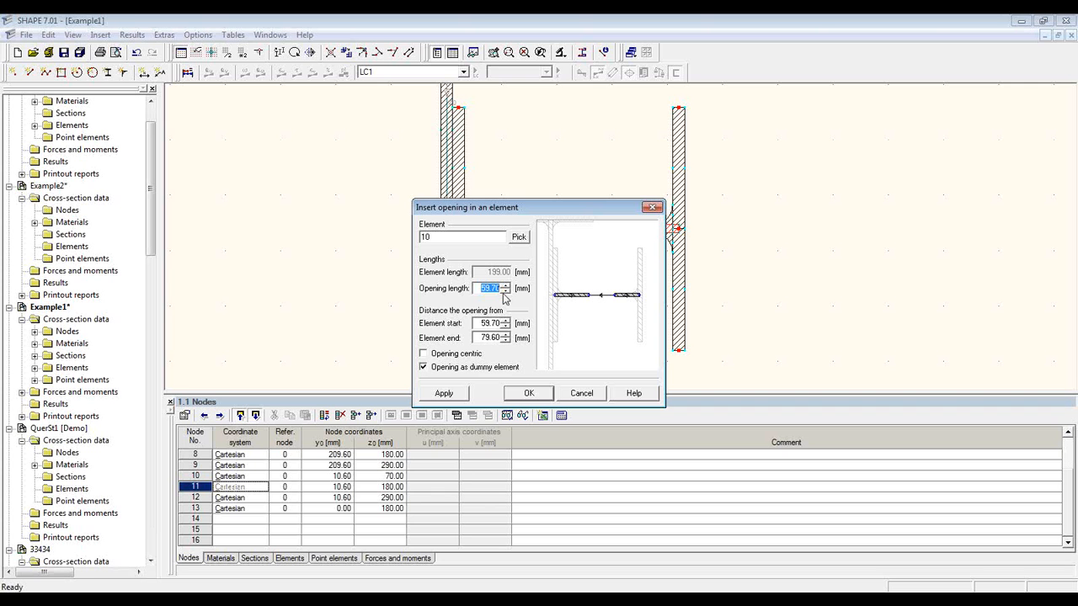
type("30")
double_click(495, 324)
type("65")
left_click(529, 393)
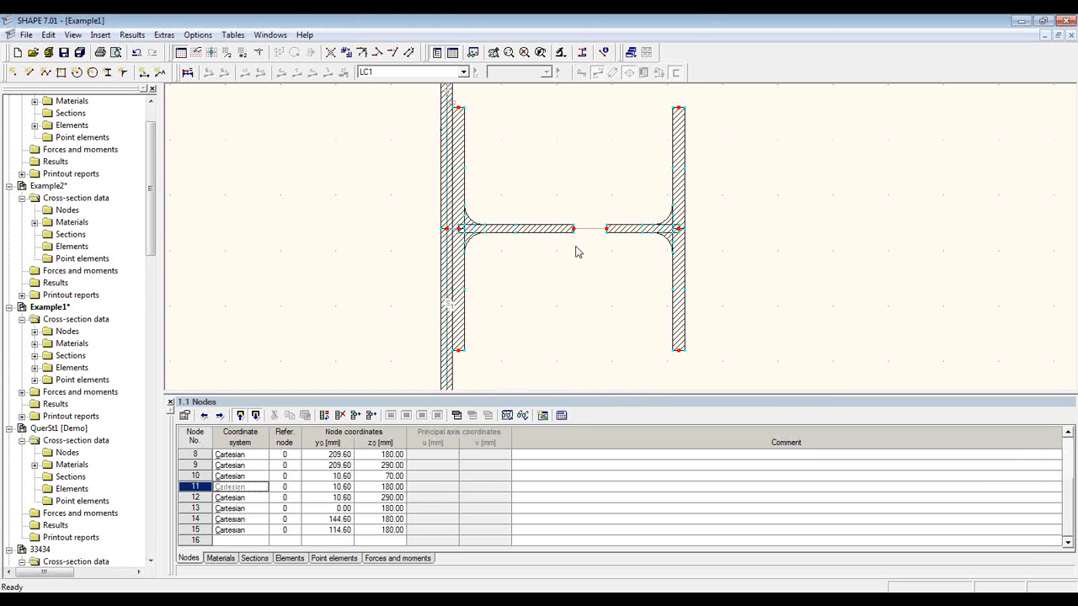
- Give dummy element 14 in the web opening an effective thickness for shear transfer of 7 mm
scroll(572, 253, "up", 3)
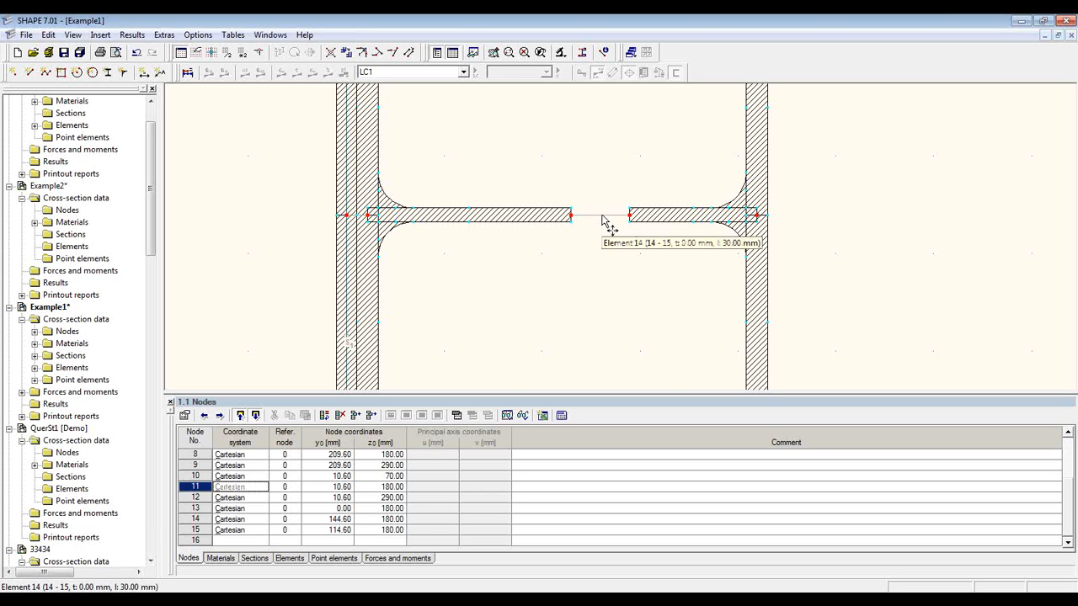
right_click(604, 219)
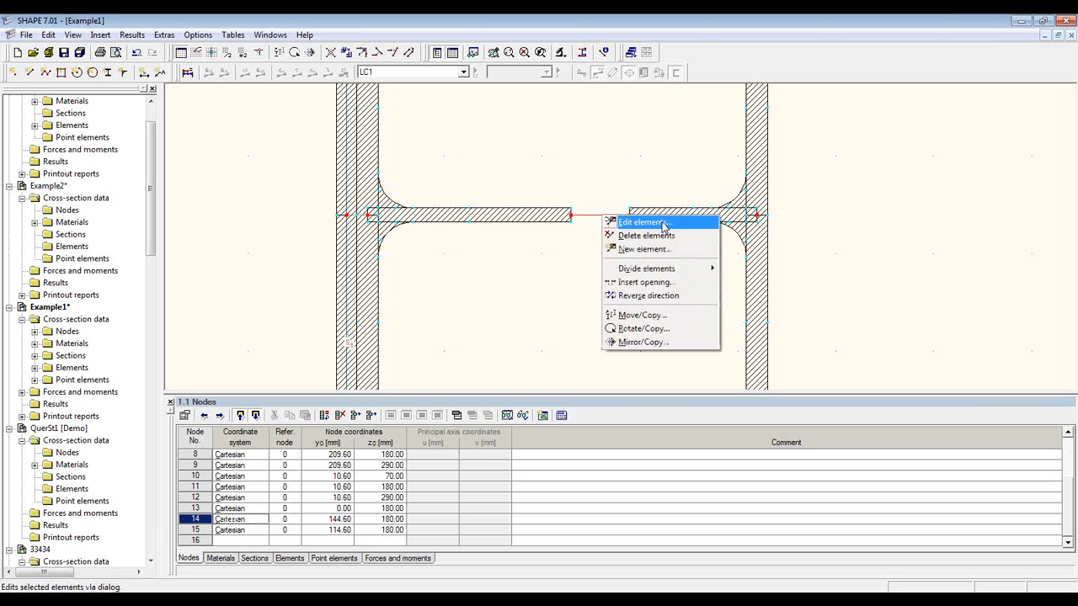
left_click(655, 229)
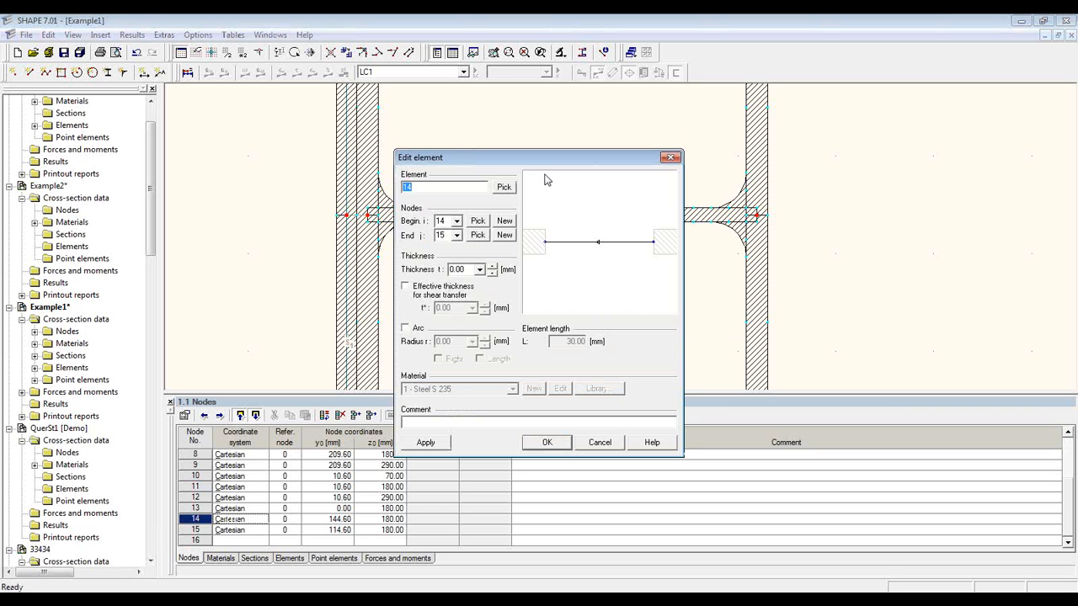
left_click_drag(547, 166, 396, 132)
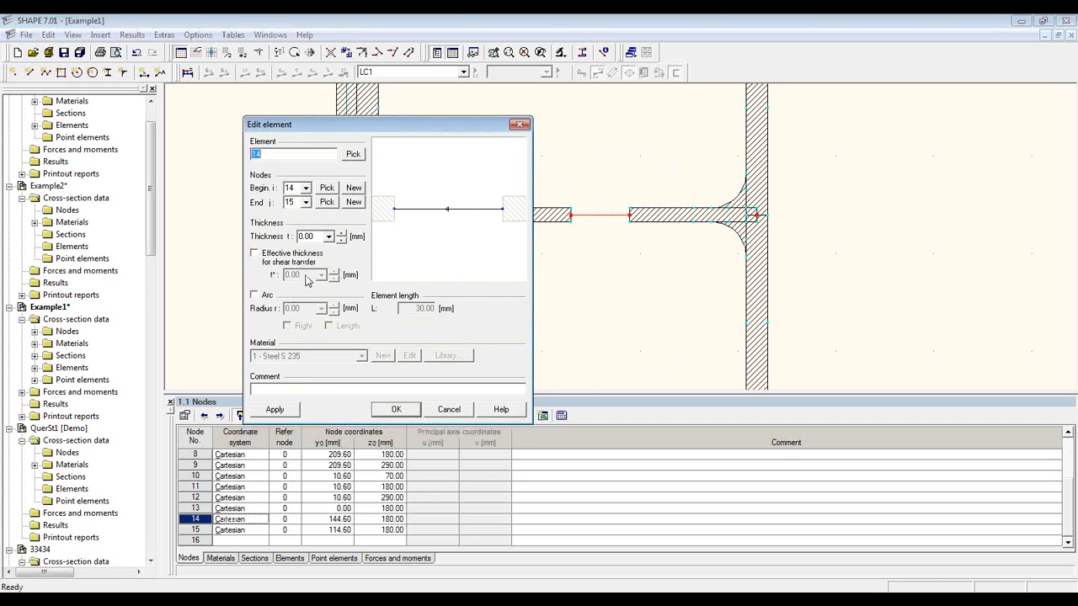
left_click(276, 257)
double_click(304, 275)
type("7")
left_click(410, 414)
- Place a rounding point element of radius 10 mm and rotation 0° in the corner between the IPE web and the attached flange's lower end
scroll(476, 352, "down", 2)
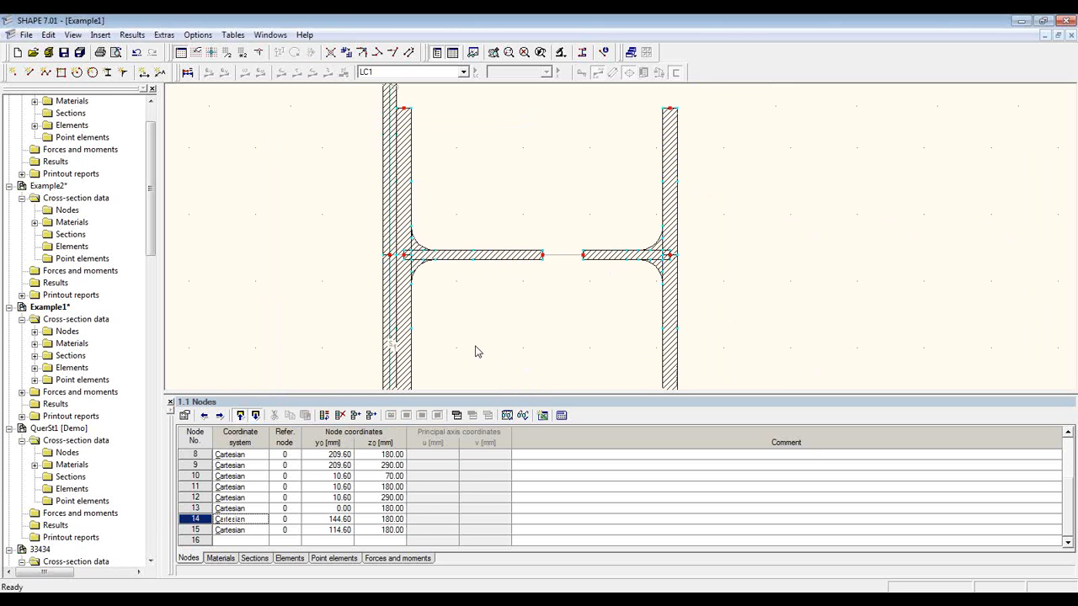
middle_click_drag(457, 356, 476, 291)
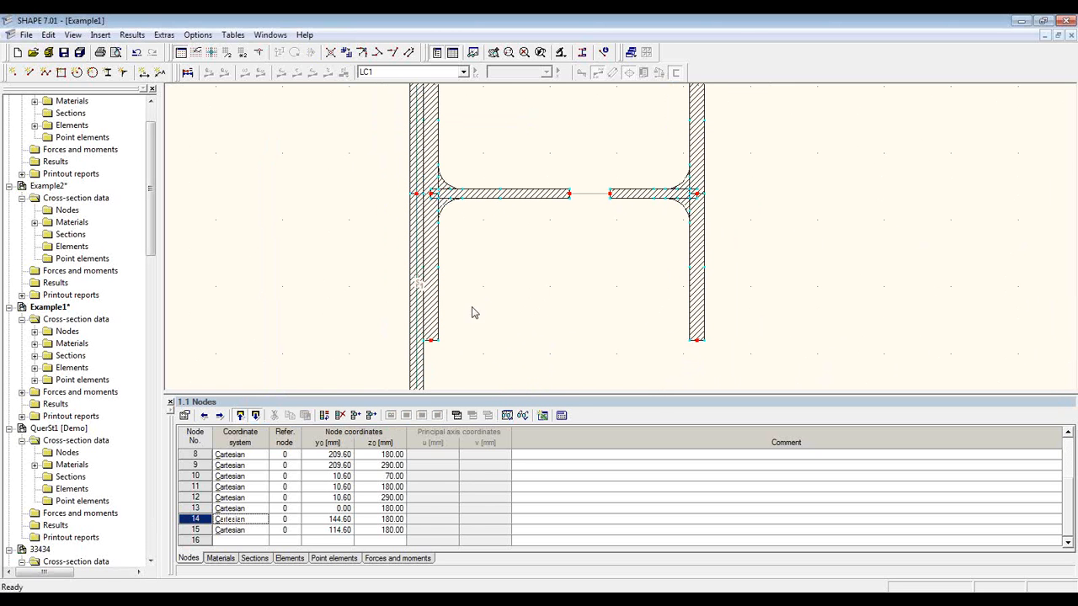
left_click_drag(481, 293, 482, 332)
middle_click_drag(474, 325, 556, 258)
scroll(514, 282, "up", 5)
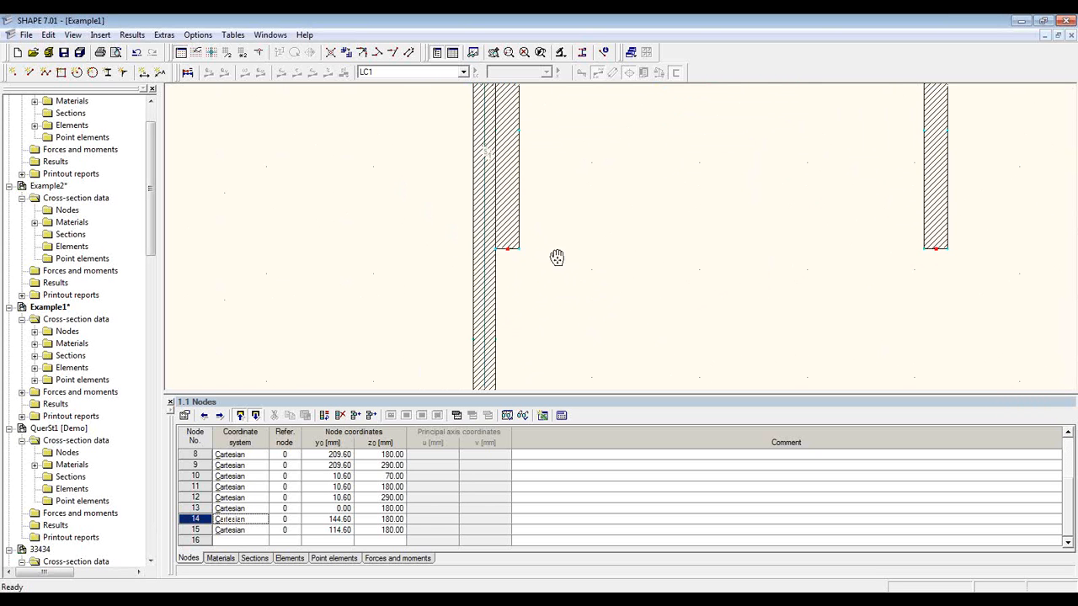
left_click(124, 75)
left_click_drag(177, 94, 238, 137)
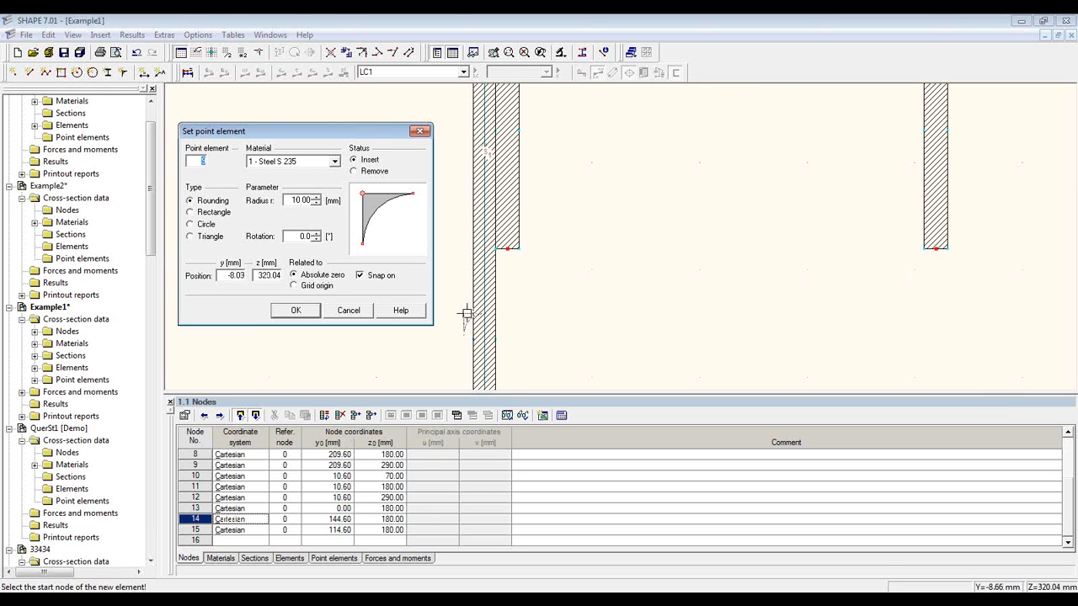
scroll(493, 250, "up", 2)
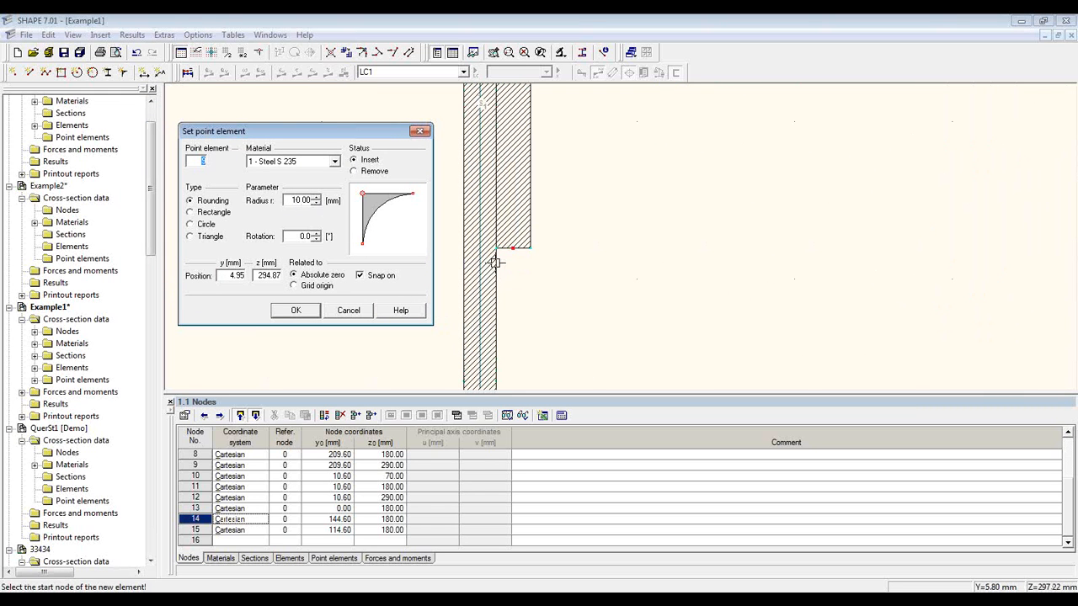
left_click(497, 248)
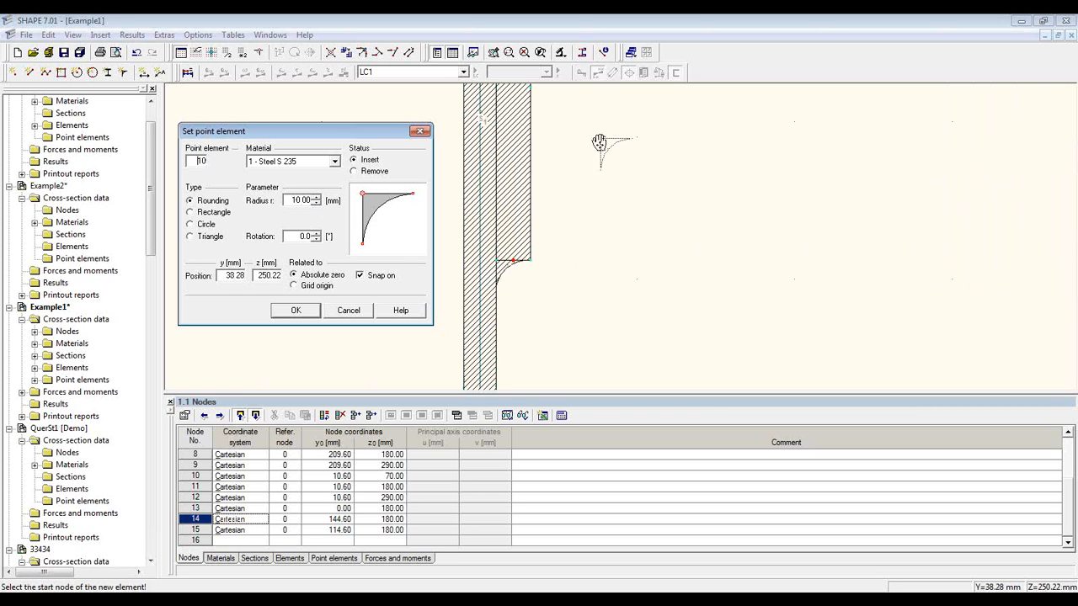
- Place a rounding point element of radius 10 mm and rotation -90° in the corner between the IPE web and the attached flange's upper end
middle_click_drag(598, 142, 631, 372)
middle_click_drag(622, 108, 602, 347)
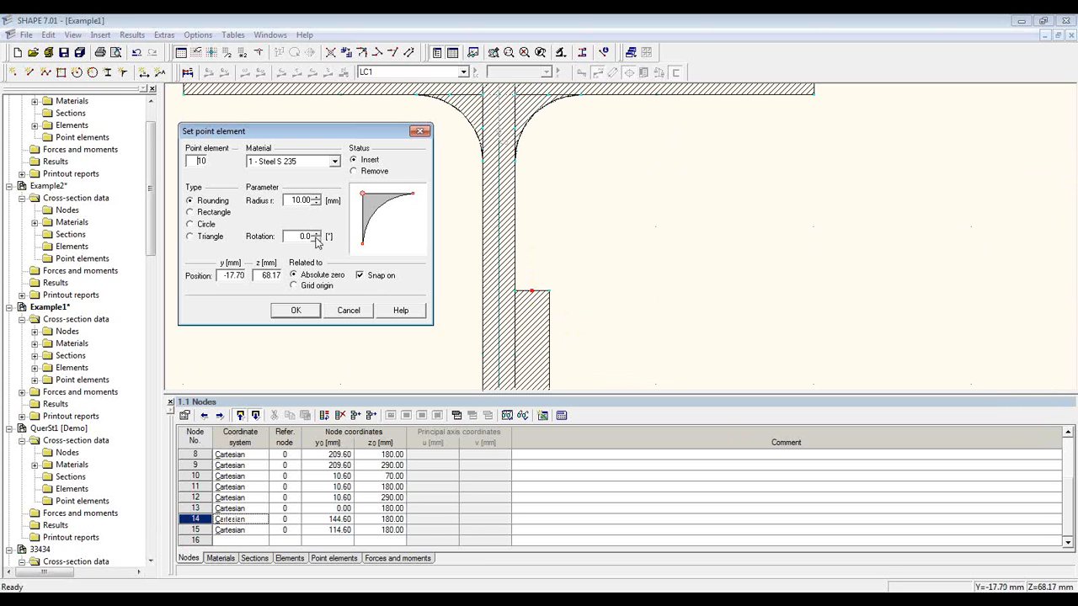
left_click(316, 241)
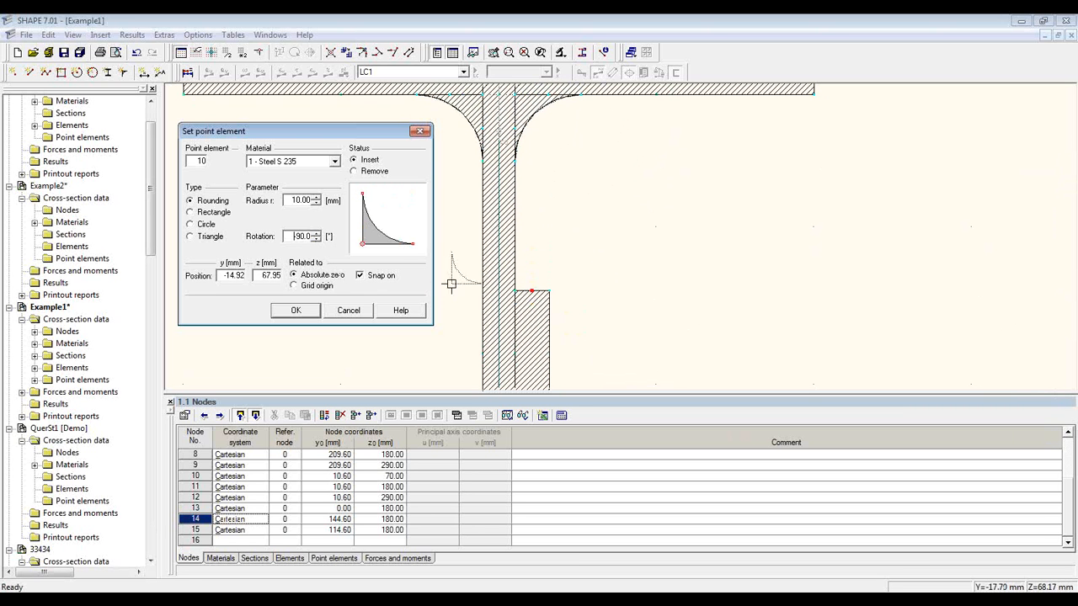
left_click(511, 289)
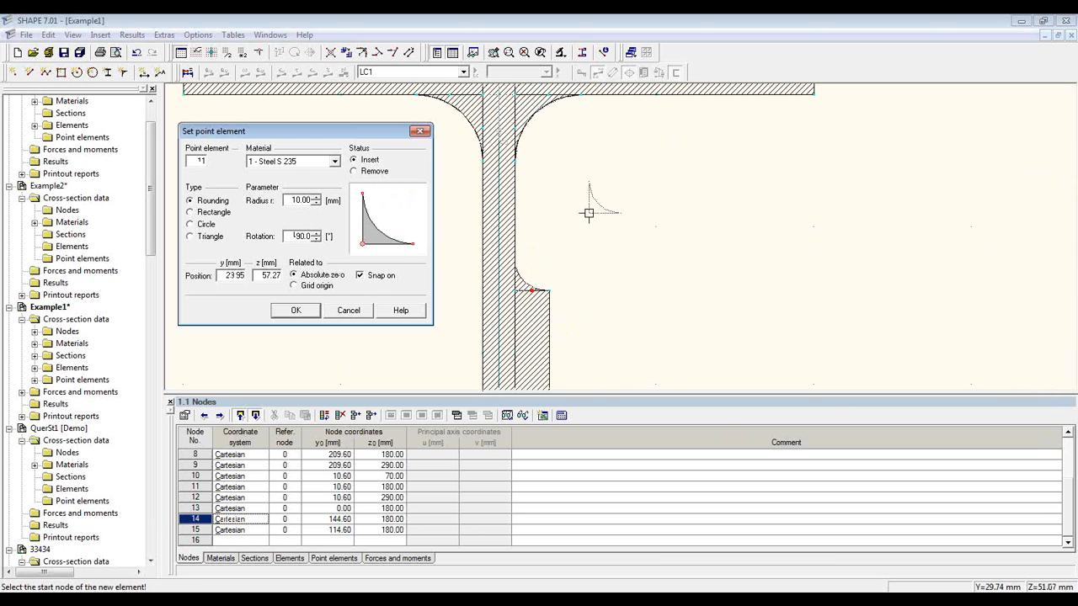
key("Escape")
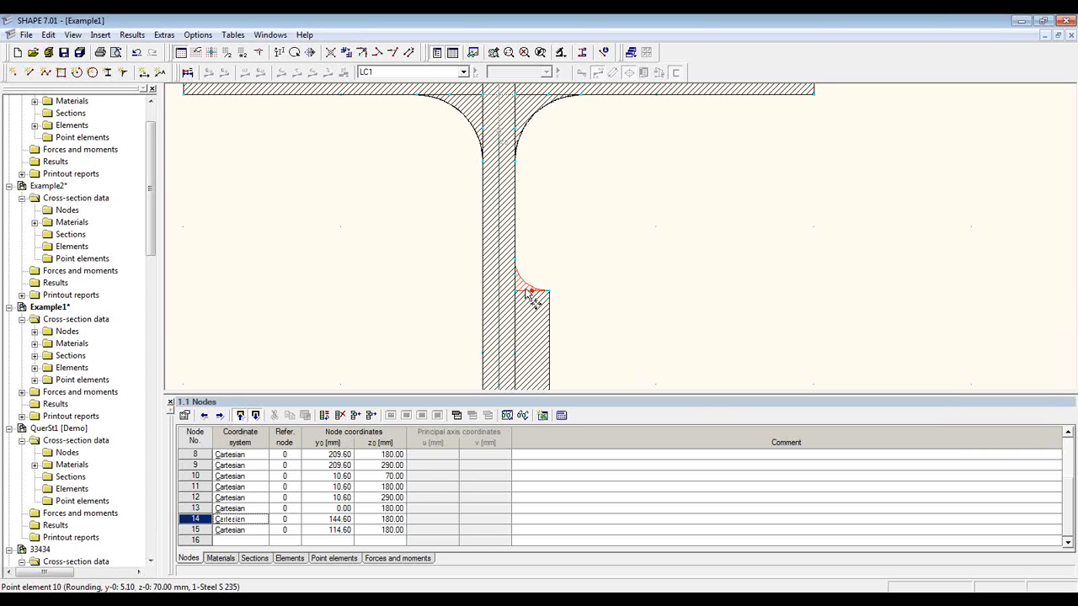
mouse_move(526, 292)
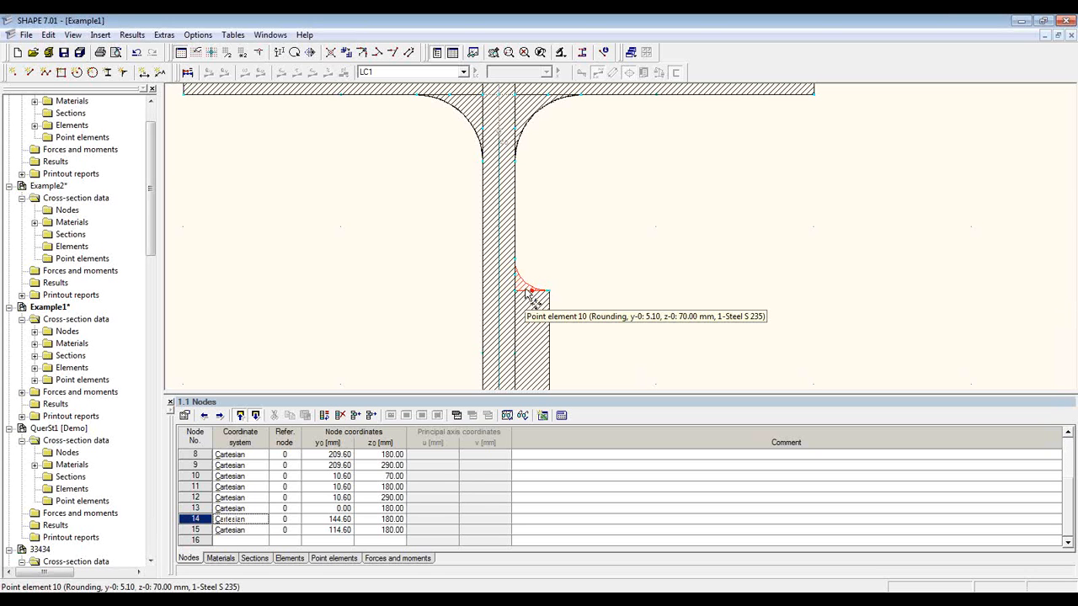
- Run the plausibility check on the input data of the complete combined cross-section
scroll(585, 272, "down", 3)
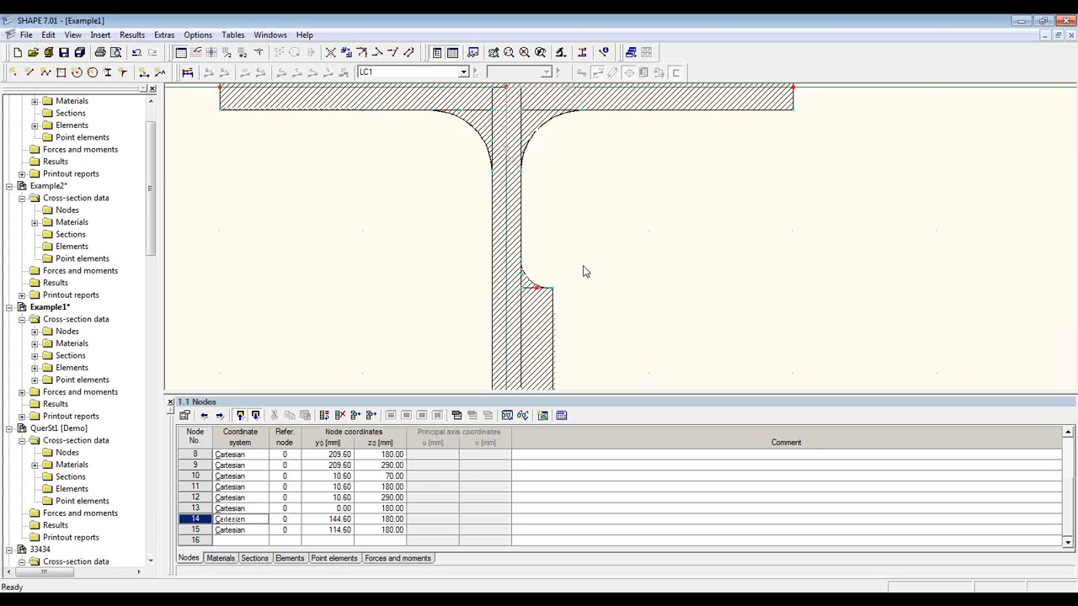
middle_click_drag(614, 298, 514, 202)
scroll(513, 202, "down", 4)
scroll(560, 337, "down", 3)
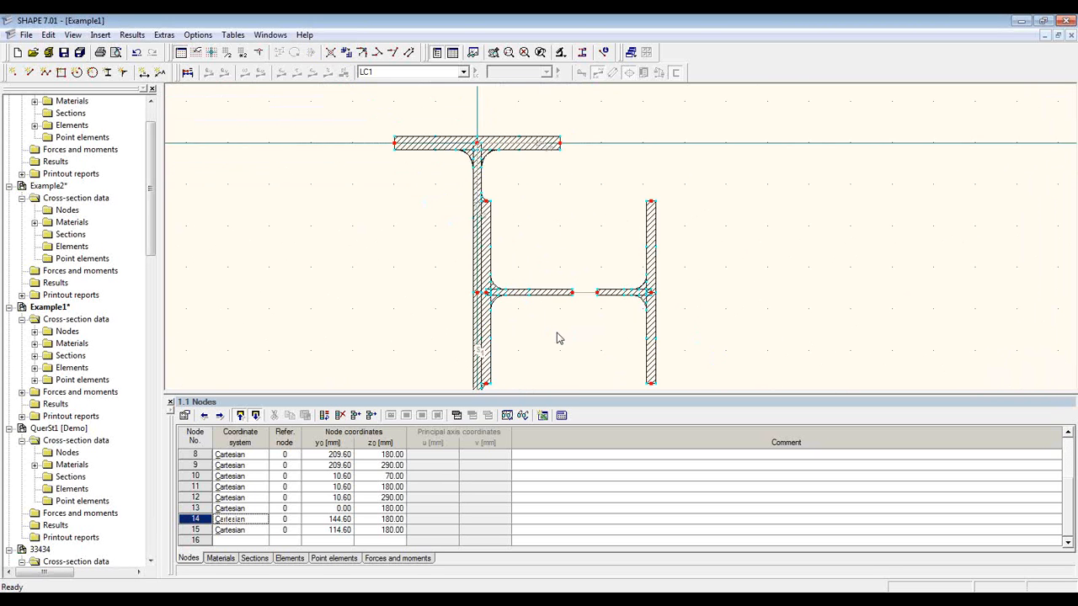
middle_click_drag(553, 340, 575, 256)
scroll(587, 322, "down", 2)
middle_click_drag(587, 325, 596, 296)
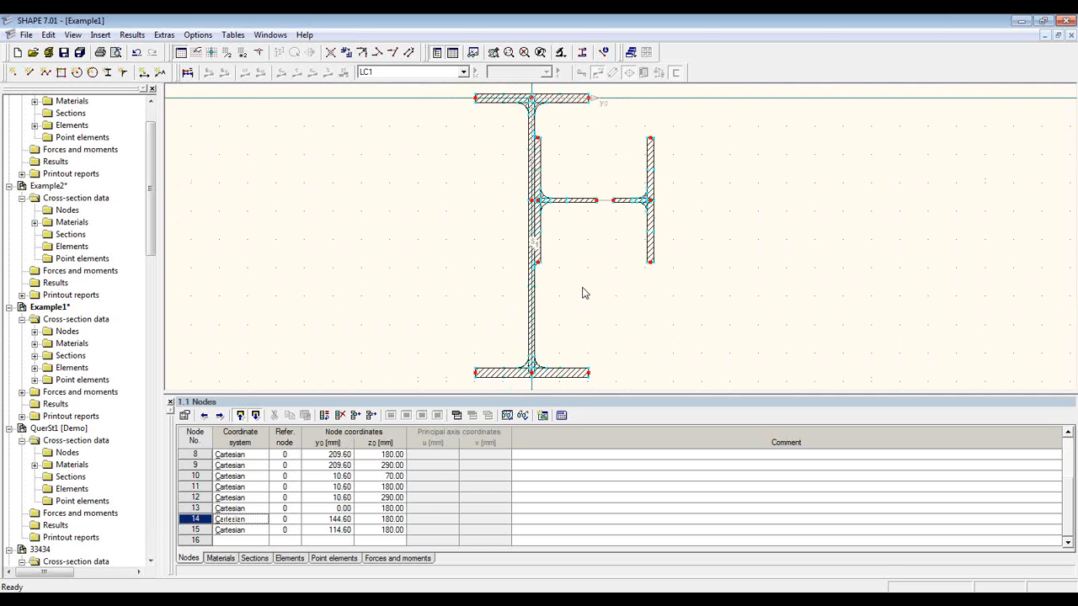
left_click(163, 34)
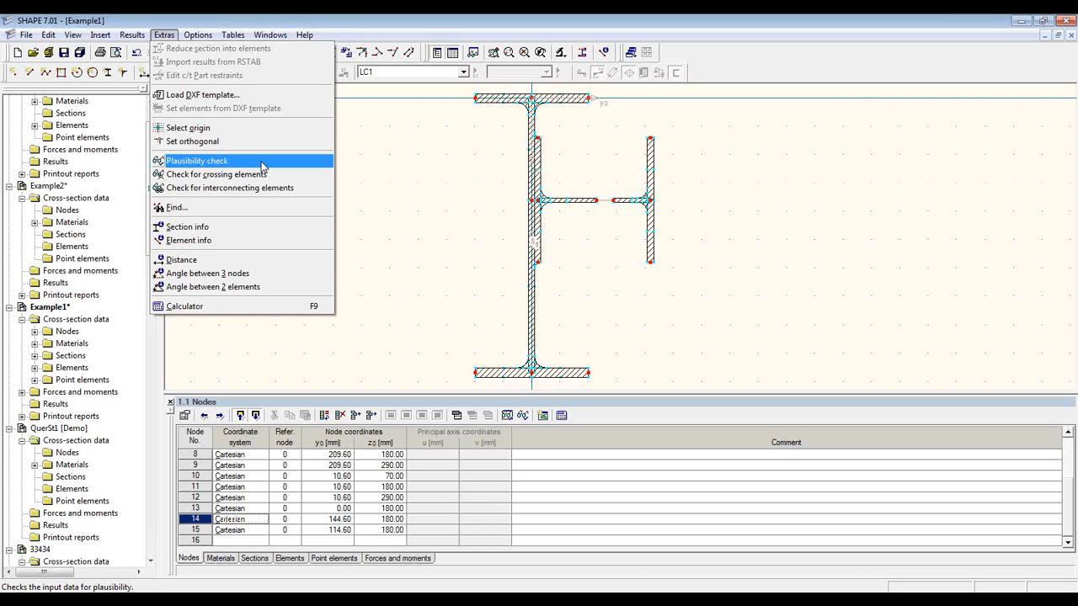
left_click(262, 162)
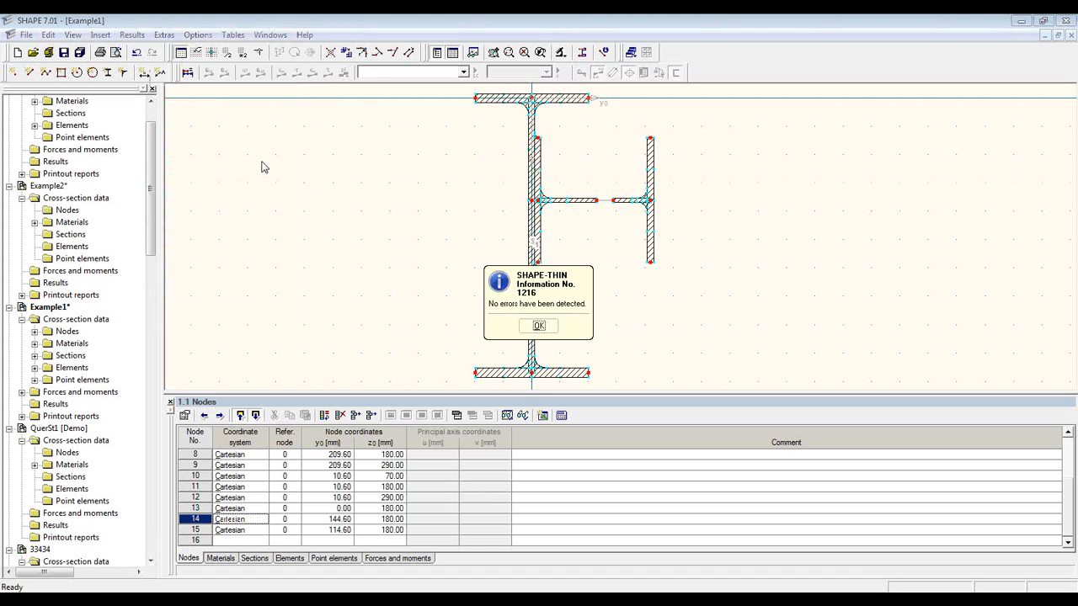
left_click(539, 327)
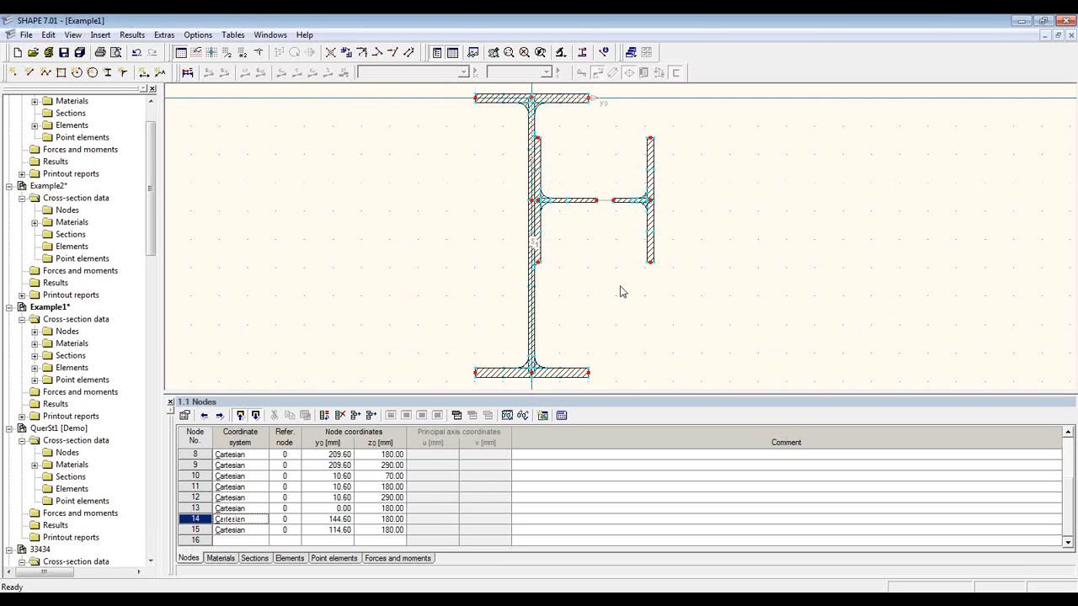
- Calculate the cross-section and examine its section properties, the selectable result rows, and the statical and warping moments table
left_click(183, 74)
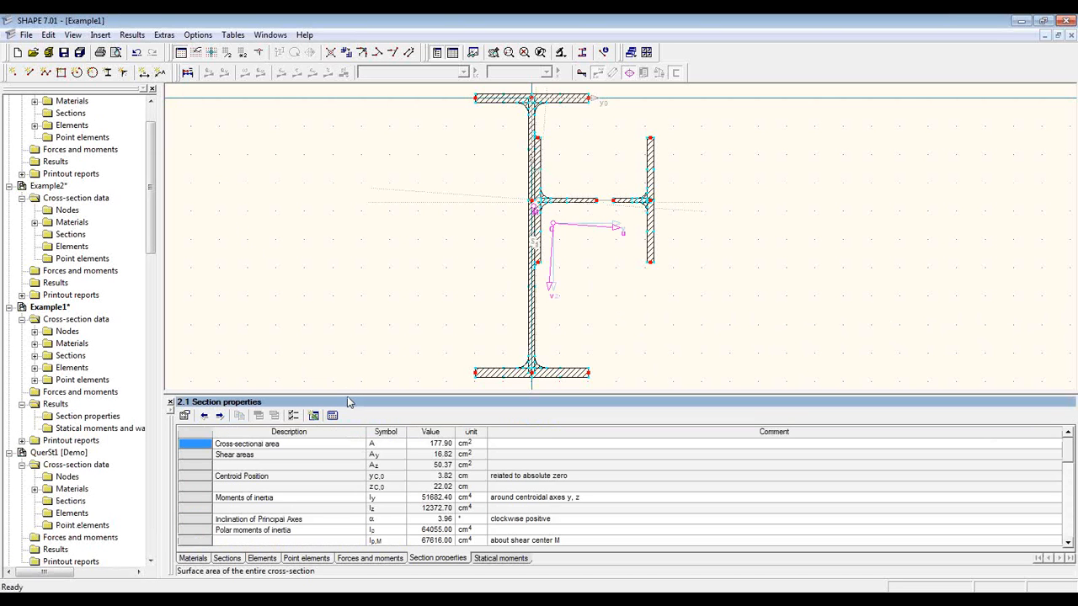
left_click_drag(349, 390, 354, 194)
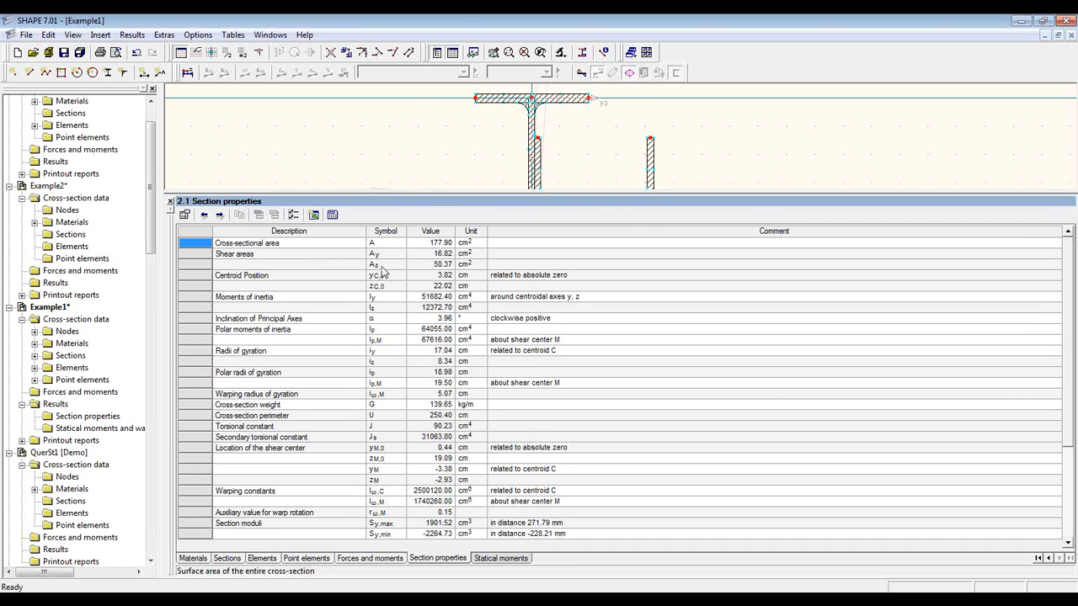
left_click(294, 215)
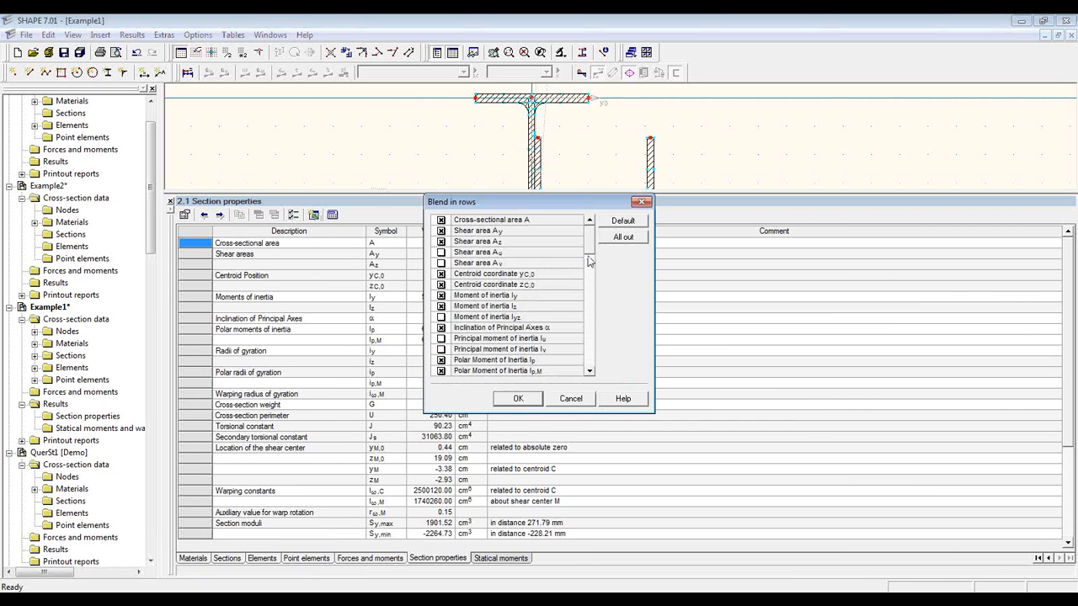
scroll(589, 247, "down", 1)
mouse_move(590, 247)
left_mouse_down()
mouse_move(590, 263)
mouse_move(591, 249)
left_mouse_up()
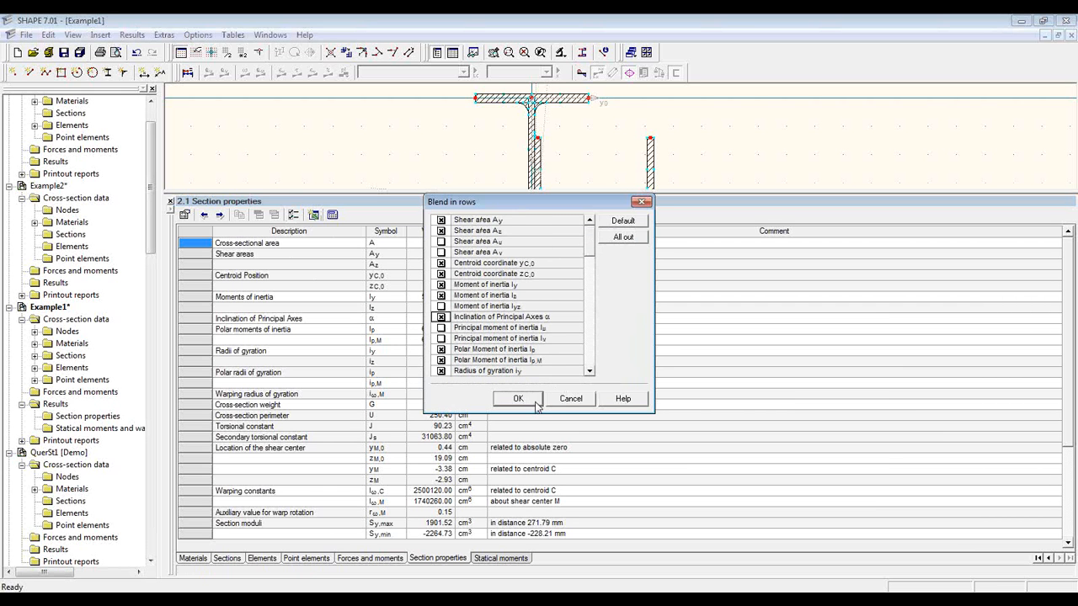
left_click(520, 400)
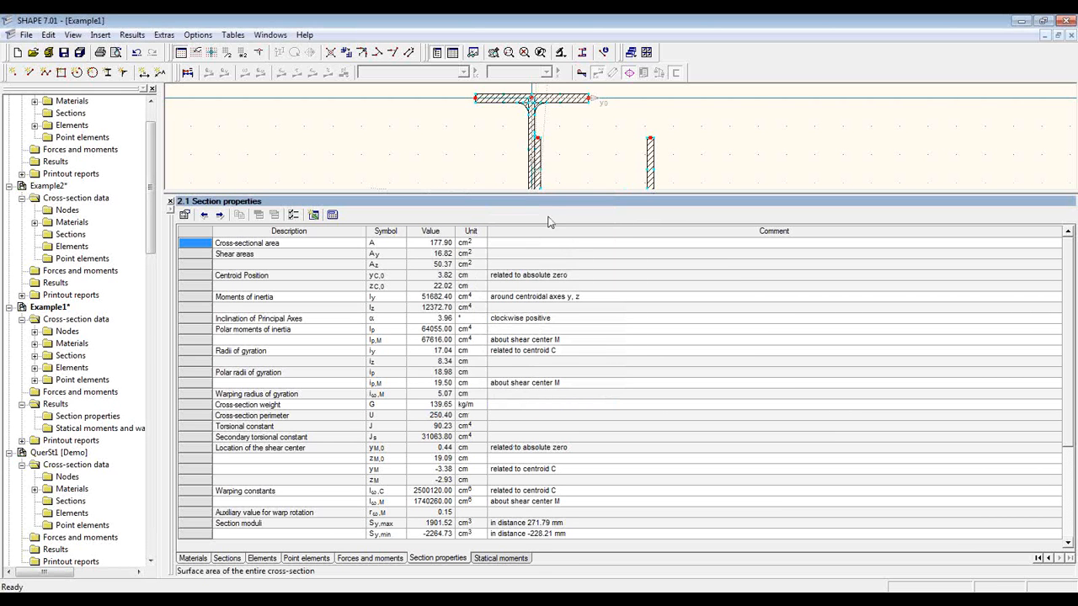
left_click(502, 559)
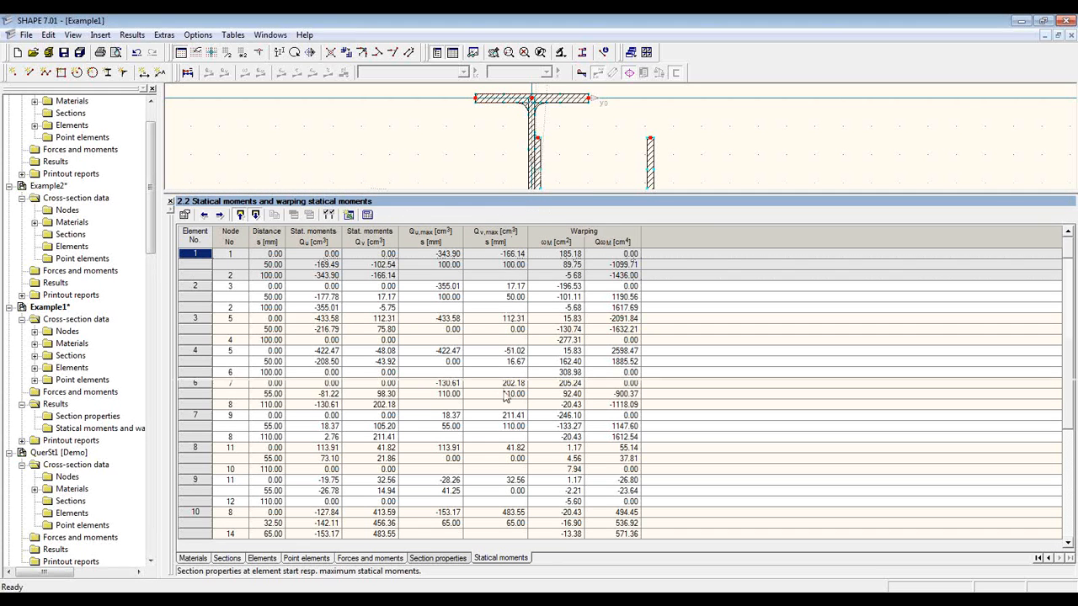
left_click_drag(505, 396, 505, 394)
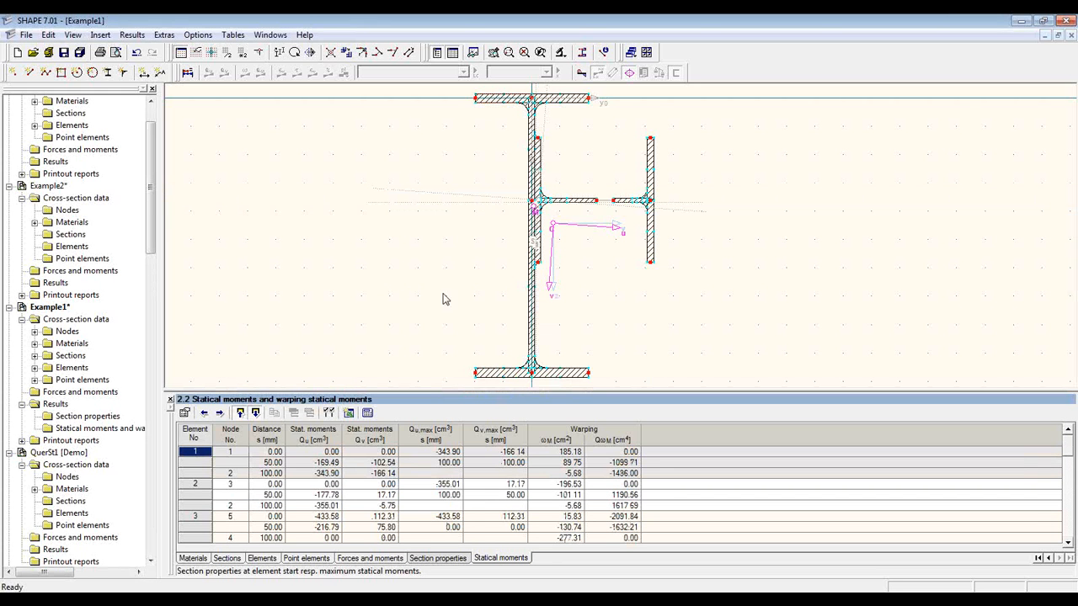
- Display the inertia ellipse and the Q-u, Q-v, Omega and Q-Omega diagrams on the cross-section one after another
left_click(188, 72)
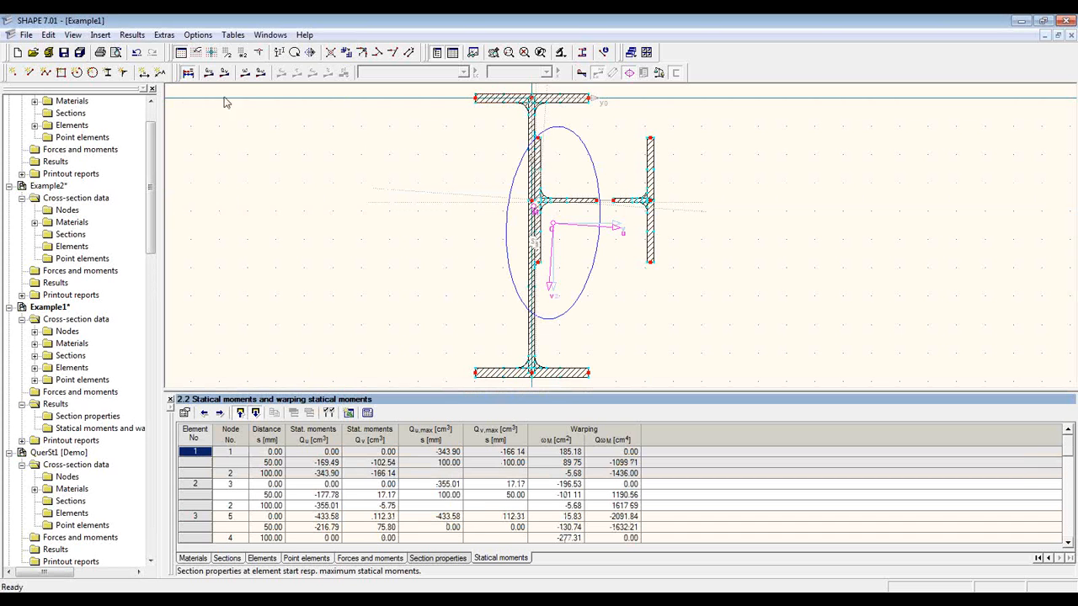
left_click(208, 73)
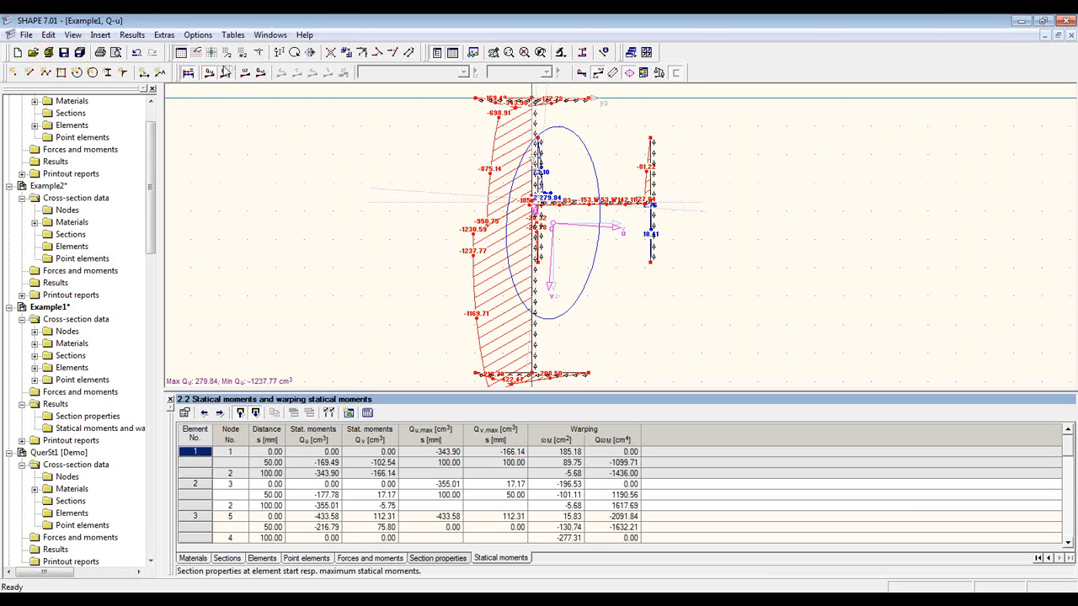
left_click(224, 73)
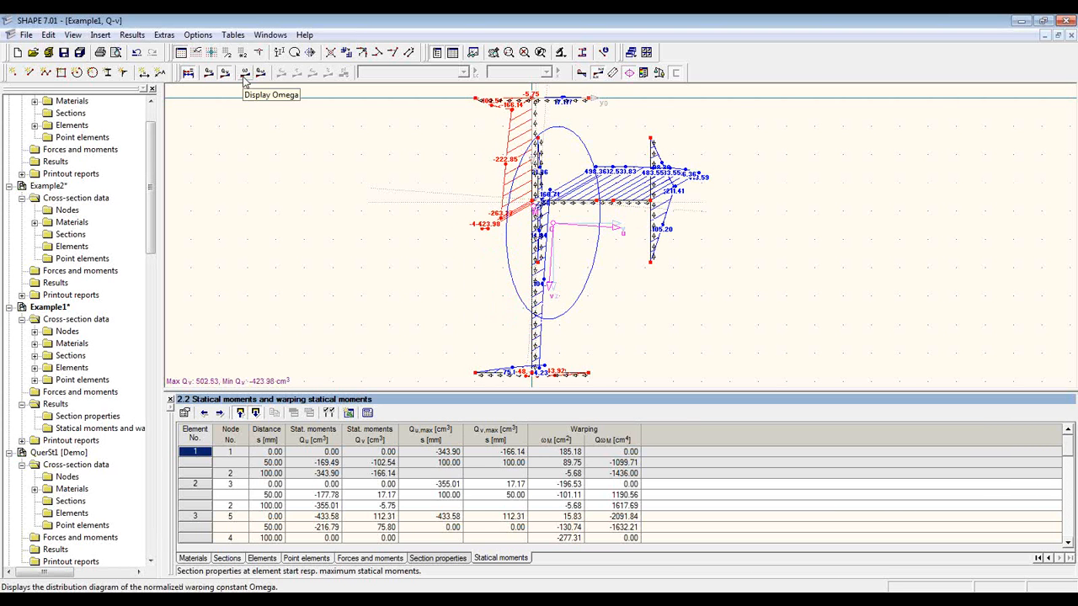
left_click(244, 76)
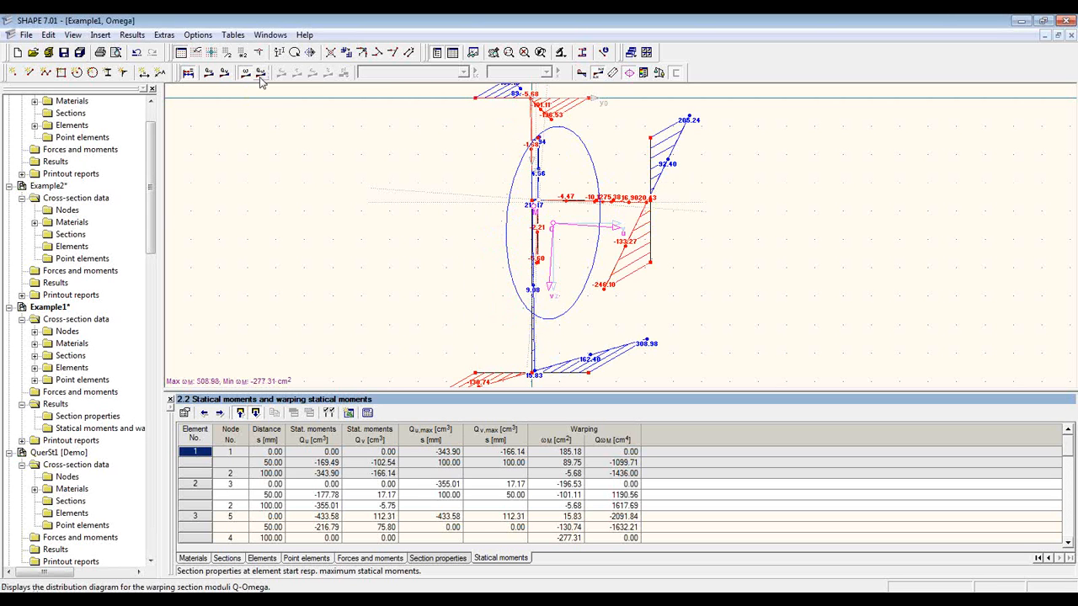
left_click(261, 76)
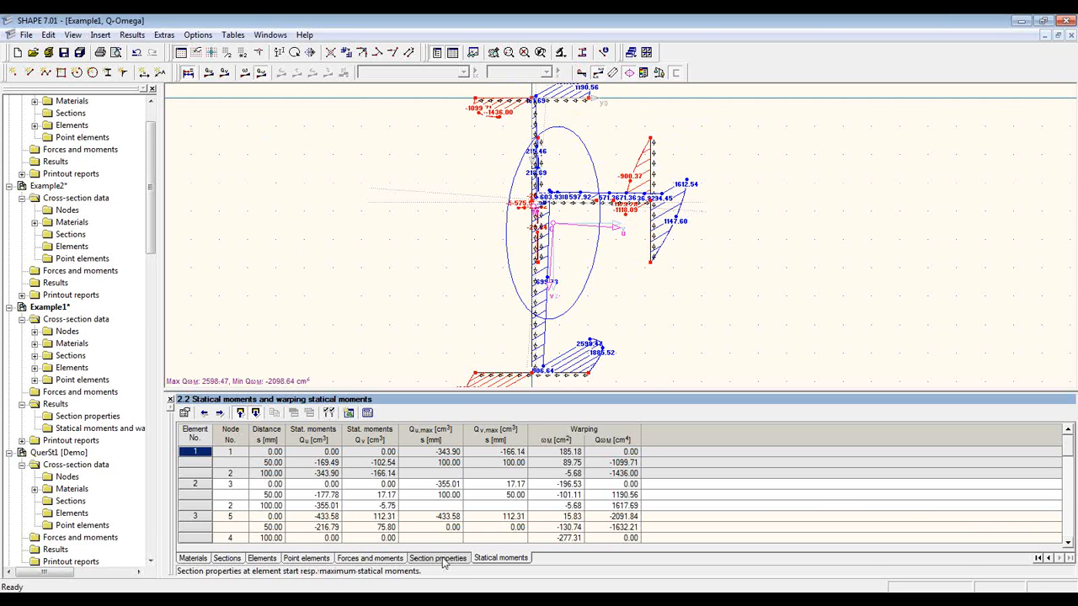
- Define the LC1 forces at location x 0.00 mm: axial force -80 kN, bending moments Mu 150 kNm and Mv 10 kNm
left_click(438, 558)
left_click(384, 561)
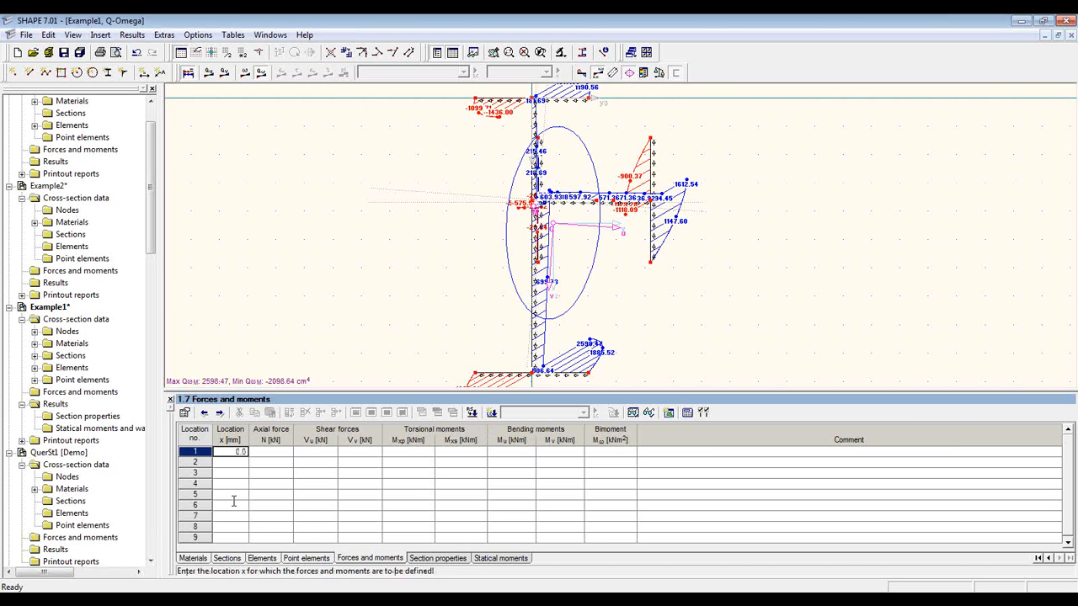
left_click(289, 453)
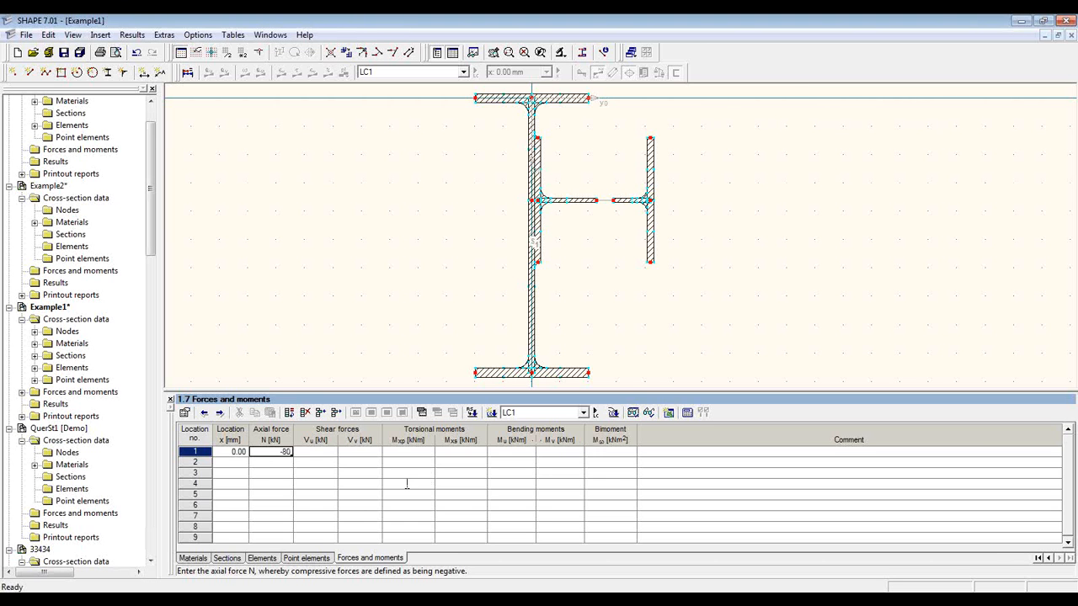
key("Tab")
left_click(510, 451)
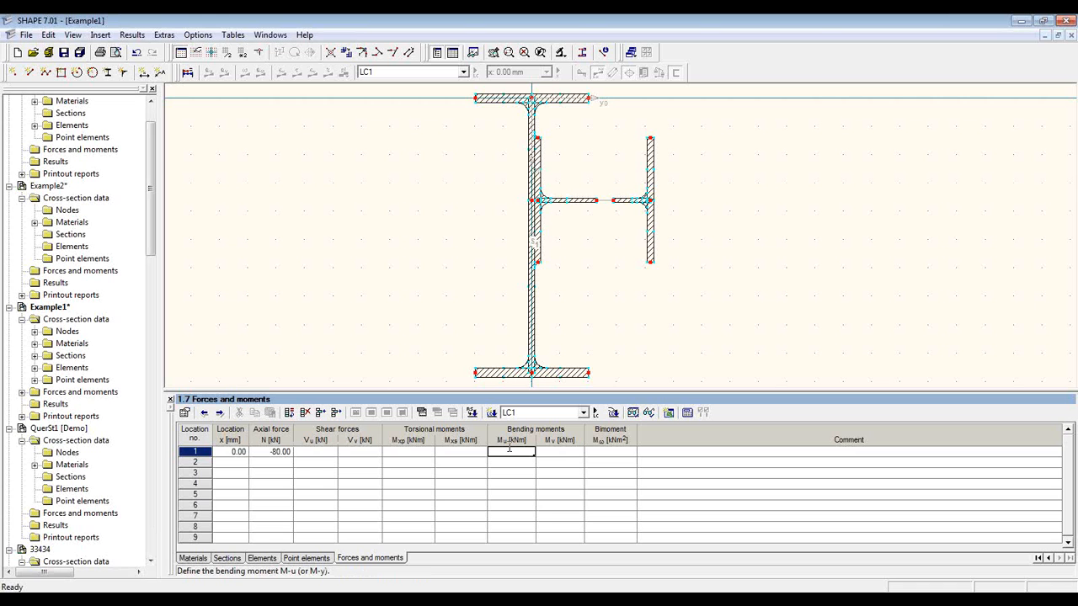
left_click(539, 455)
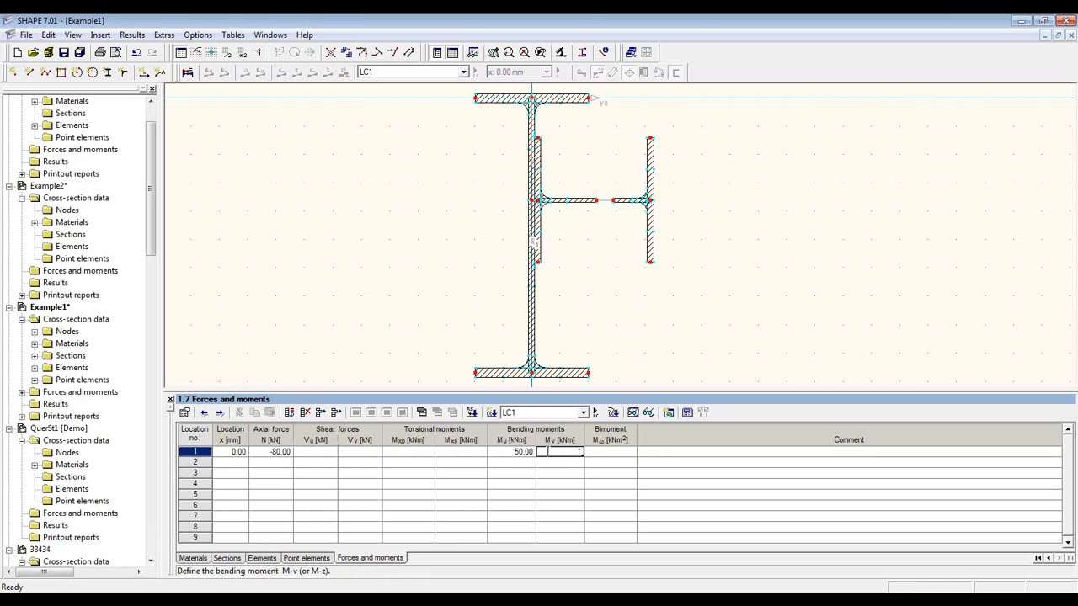
left_click(581, 463)
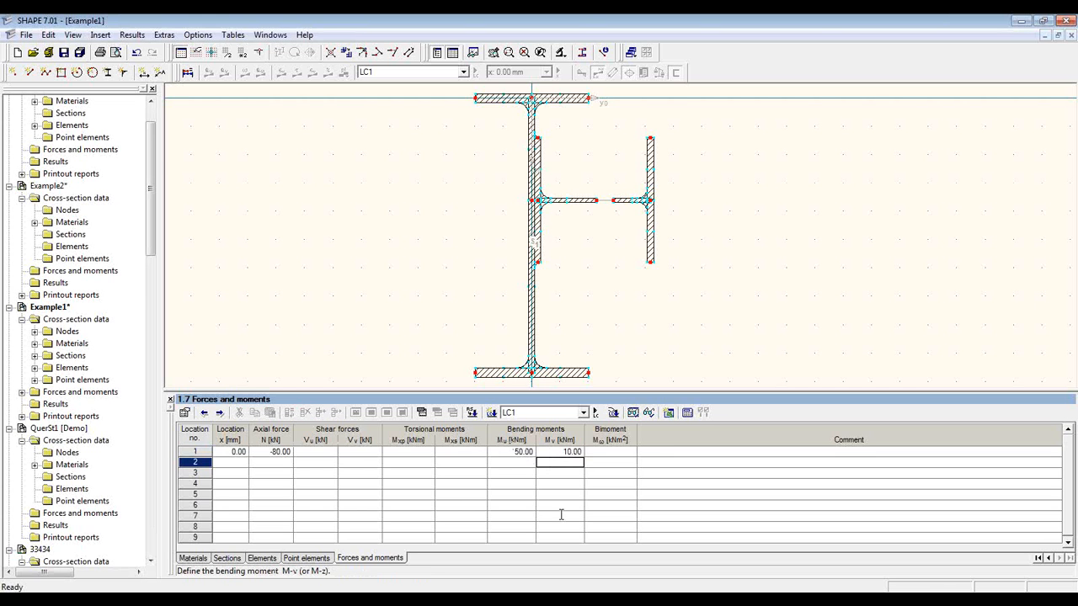
- Create load case LC2 with axial force -30 kN and bending moments Mu 50 kNm and Mv -10 kNm at location x 0.00 mm
left_click(492, 412)
left_click(498, 364)
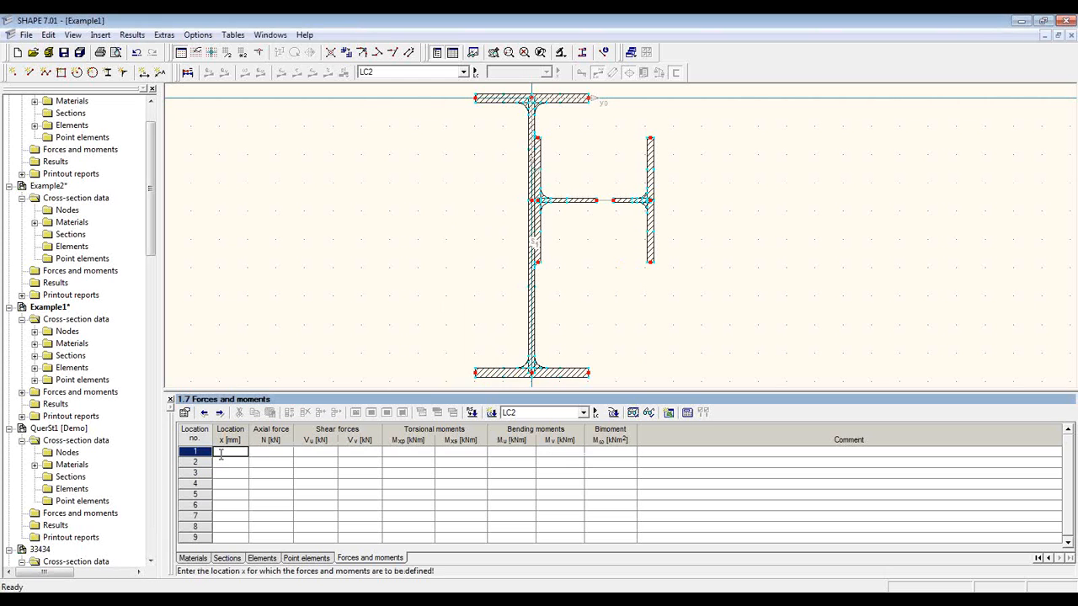
type("0.0")
left_click(269, 452)
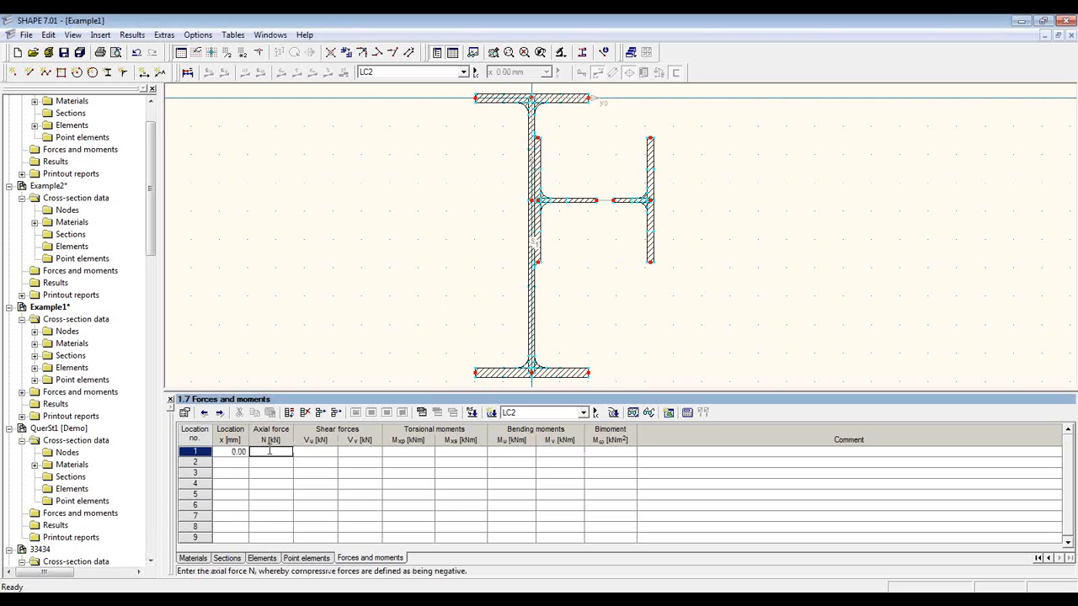
type("-30")
key("Tab")
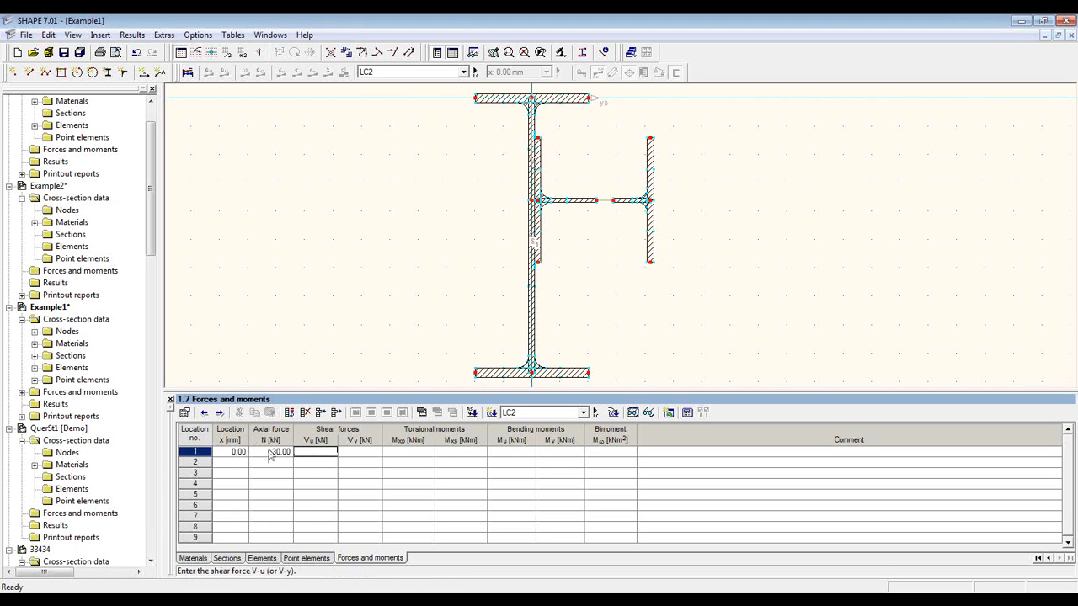
left_click(497, 456)
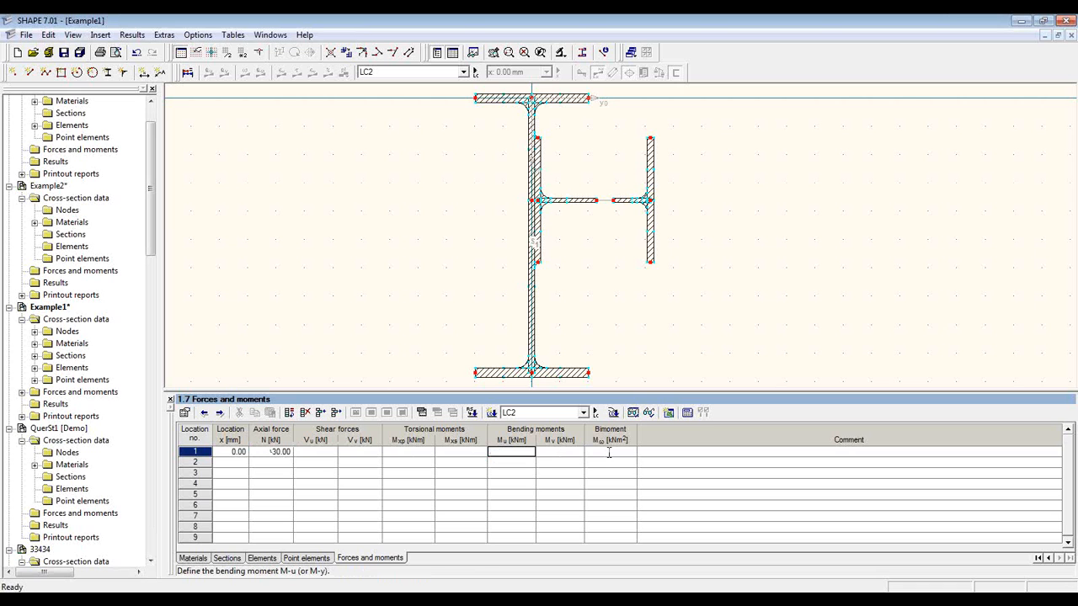
type("50")
left_click(560, 453)
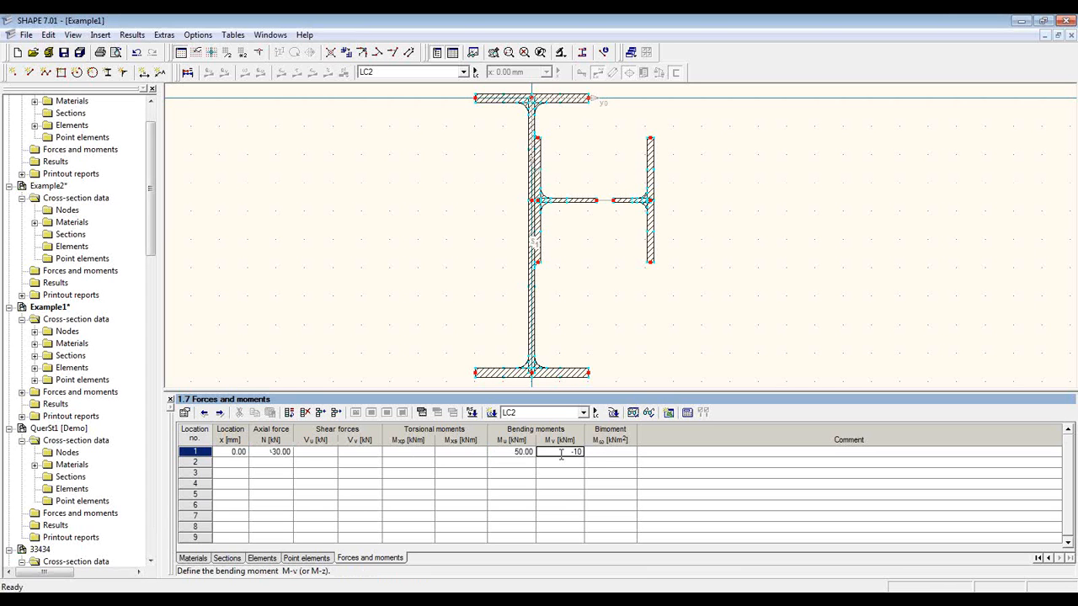
left_click(561, 473)
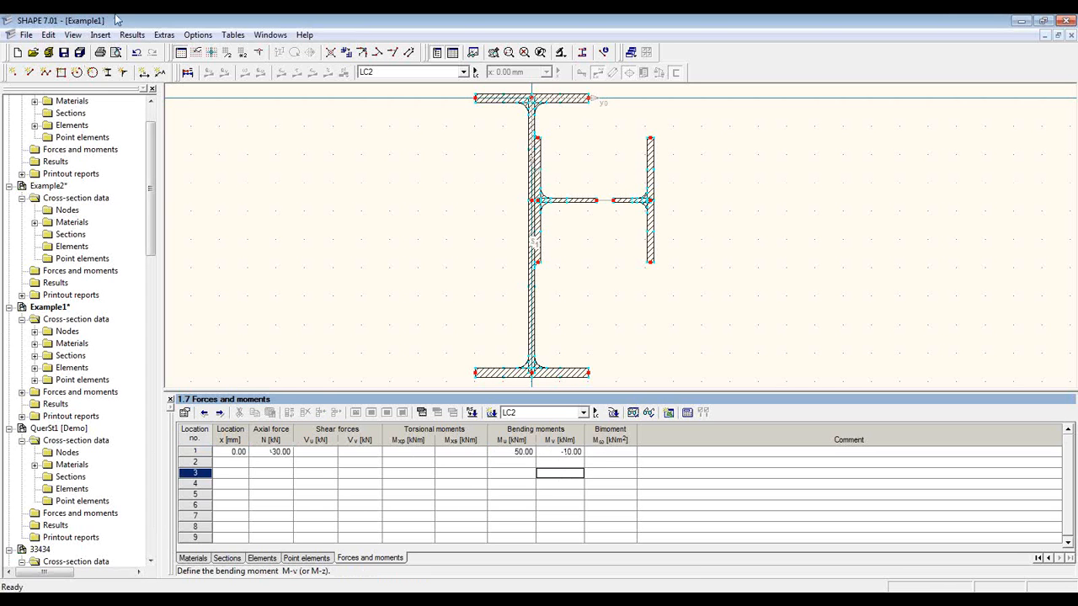
- Calculate the cross-section with the forces and moments of both load cases to obtain the stress results
left_click(185, 73)
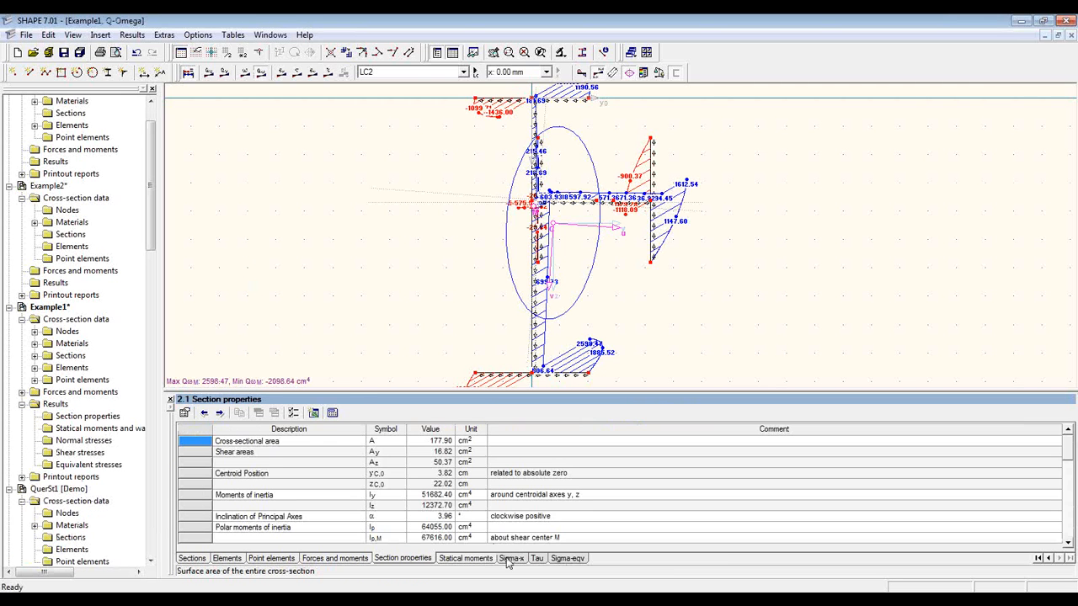
- Examine the normal, shear and equivalent stress tables and their diagrams for load case LC2
left_click(511, 558)
left_click_drag(446, 390, 464, 257)
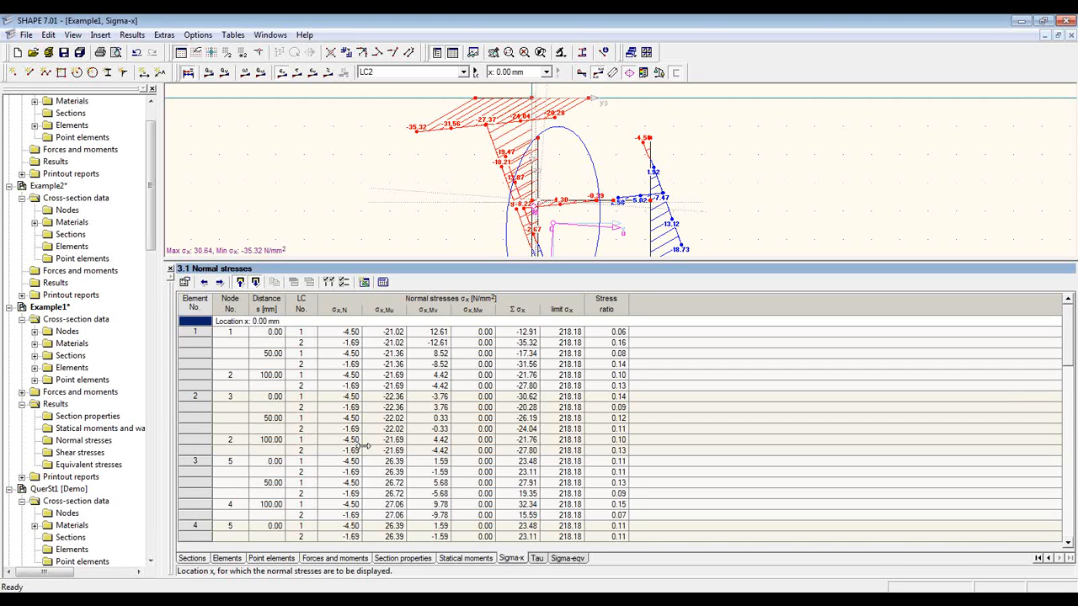
left_click(536, 558)
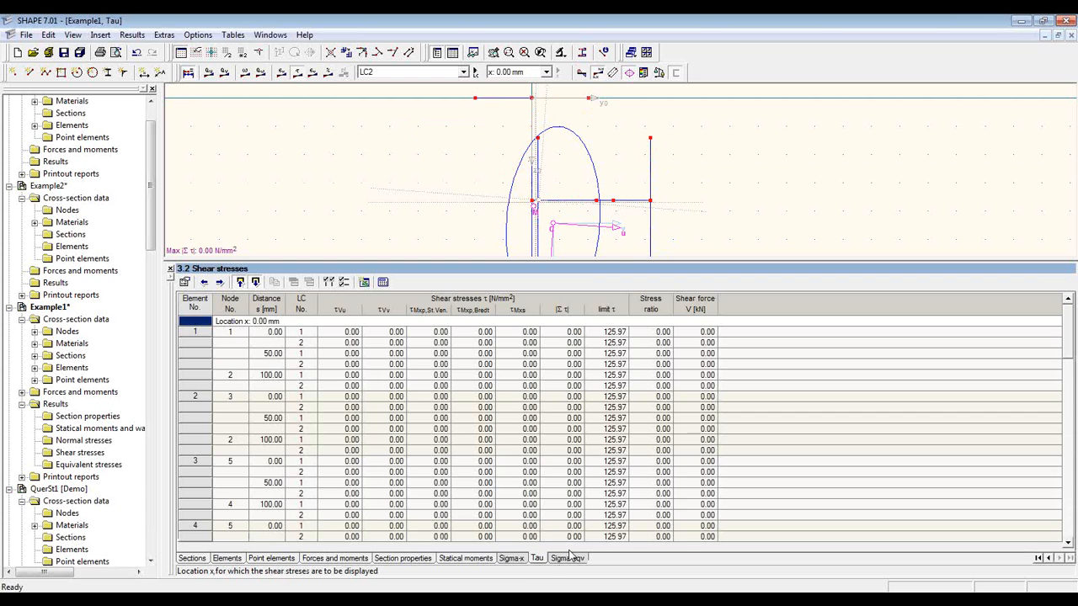
left_click(570, 559)
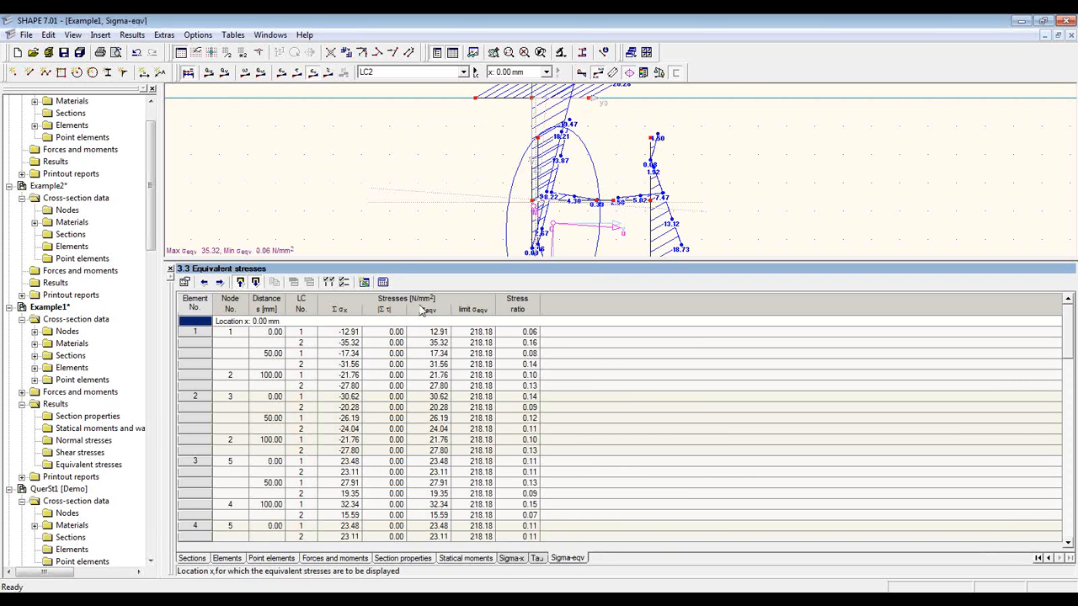
left_click_drag(386, 259, 386, 411)
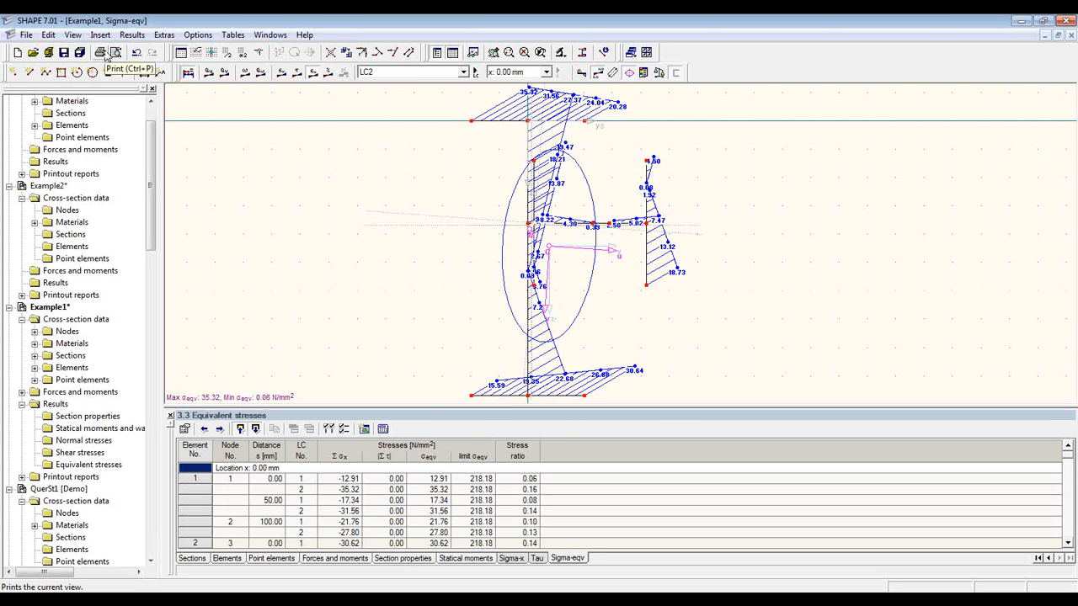
- Add the equivalent stress diagram to printout report D1 at 50% of the page height, without showing the report
left_click(101, 52)
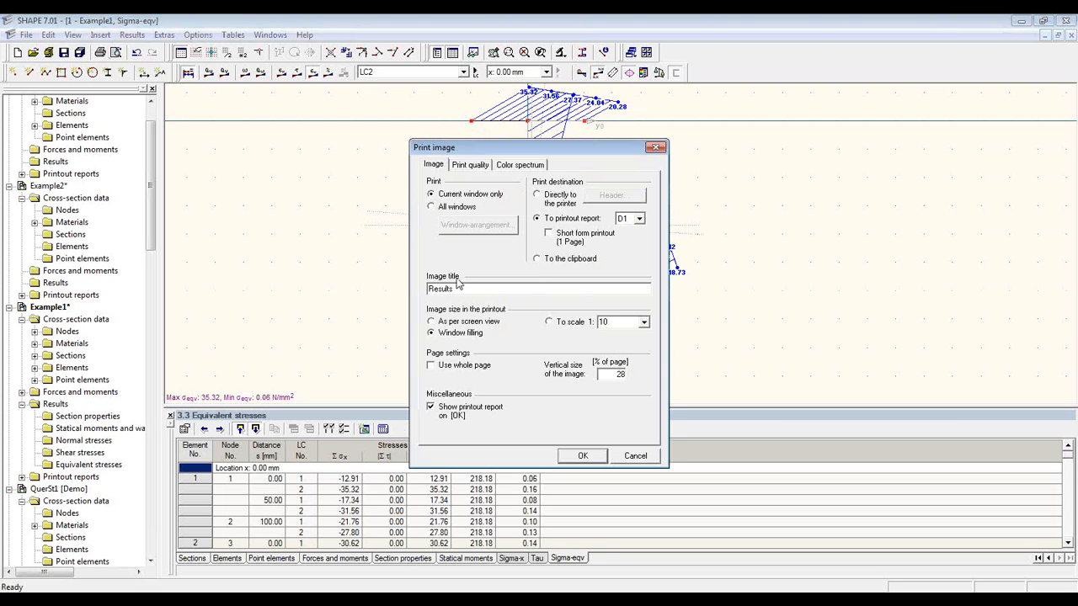
double_click(620, 374)
type("50")
left_click(445, 414)
left_click(583, 455)
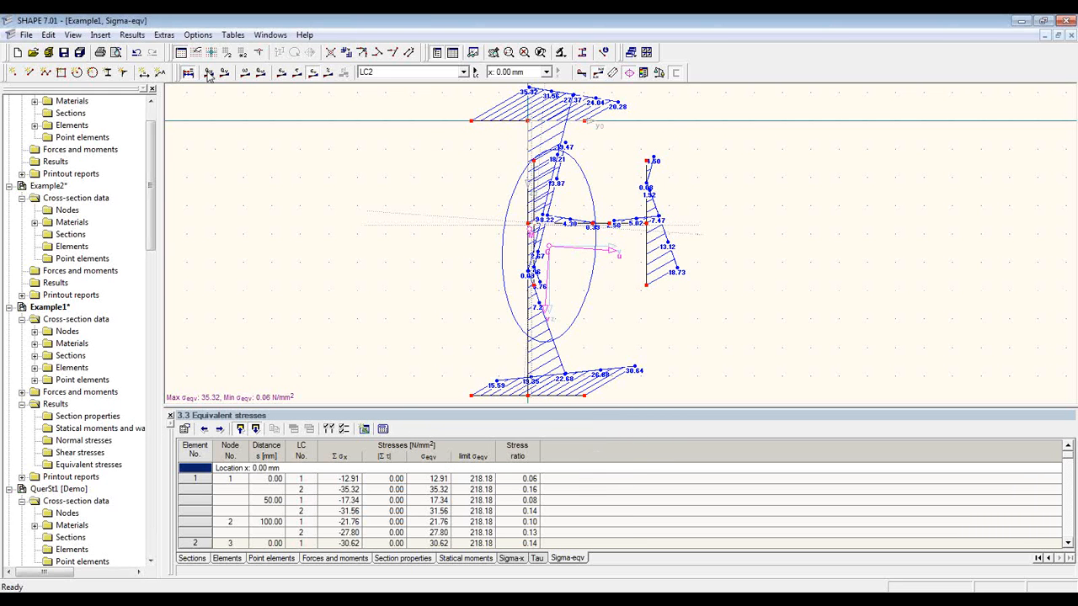
- Display the Sigma-x diagram and send it to printout report D1 at 50% of the page height, showing the report
left_click(281, 74)
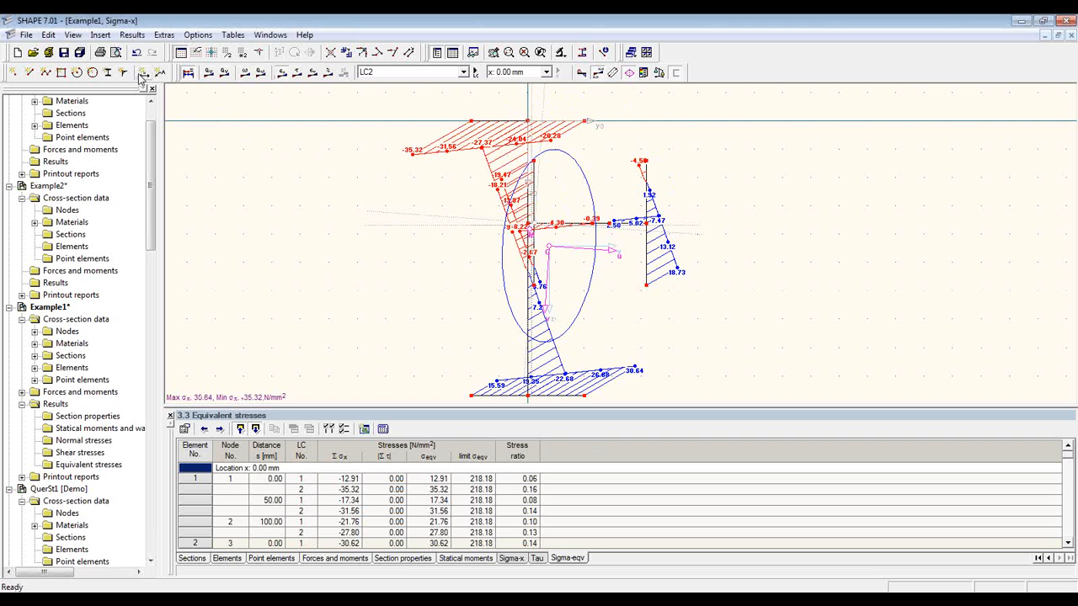
left_click(115, 52)
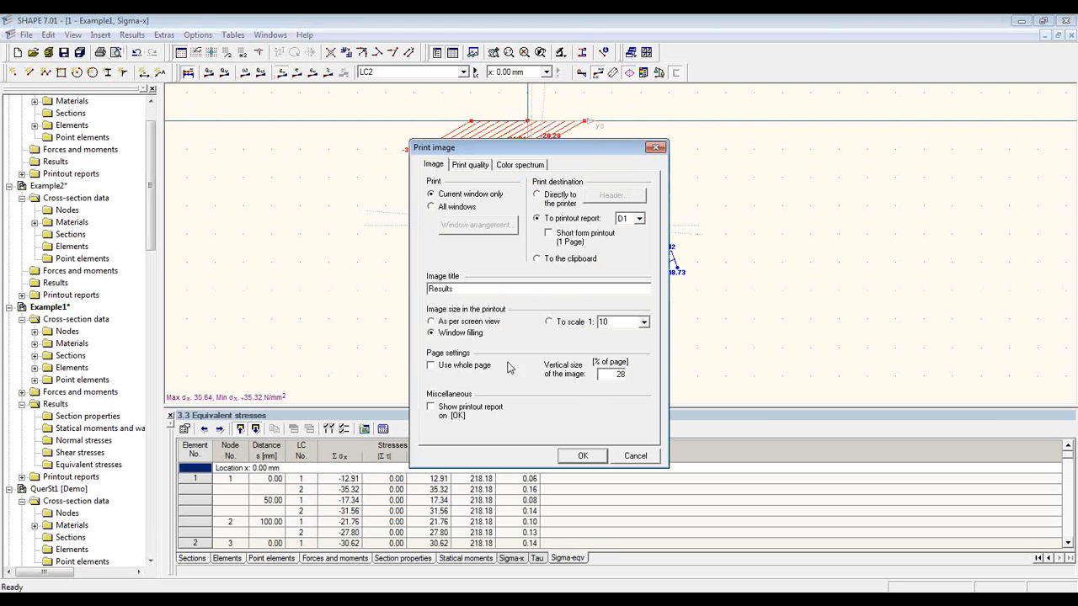
left_click_drag(600, 374, 649, 378)
type("50")
left_click(469, 417)
left_click(582, 456)
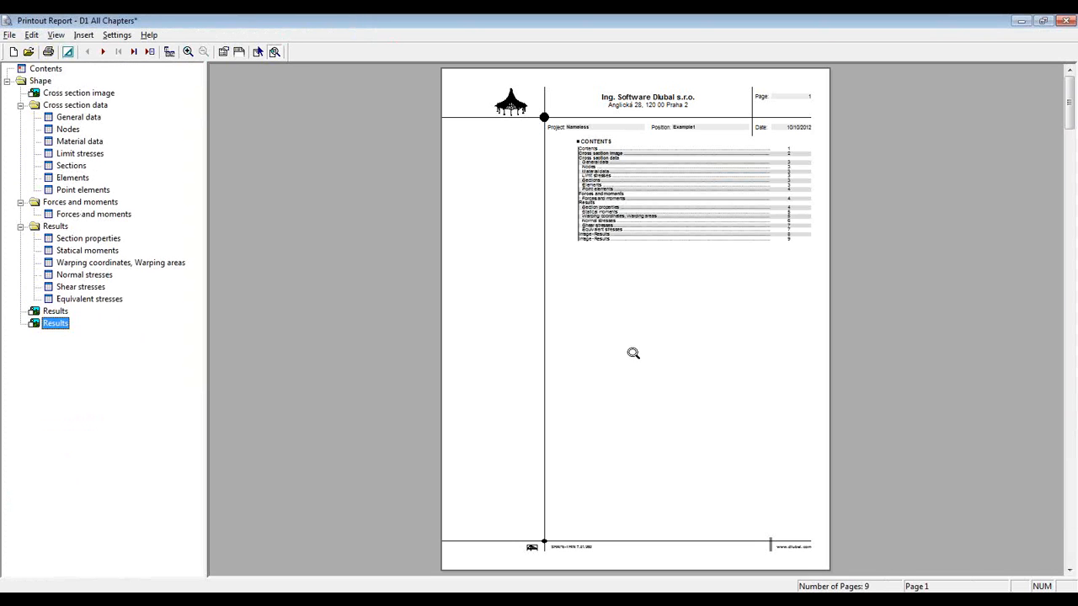
- Review the report's cross section image, general data, section properties and both result images
left_click(70, 93)
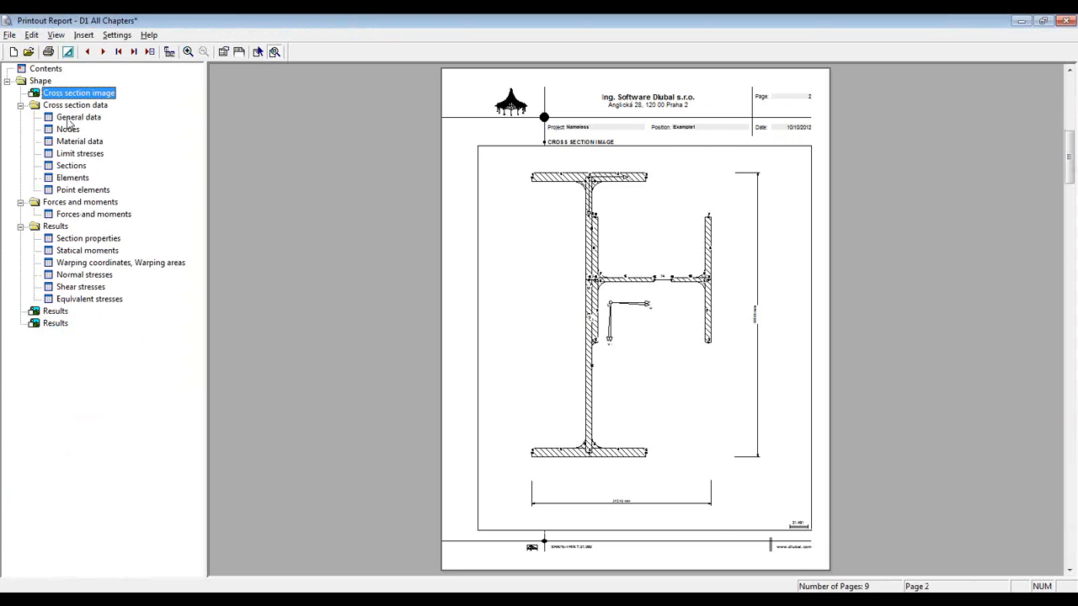
left_click(70, 119)
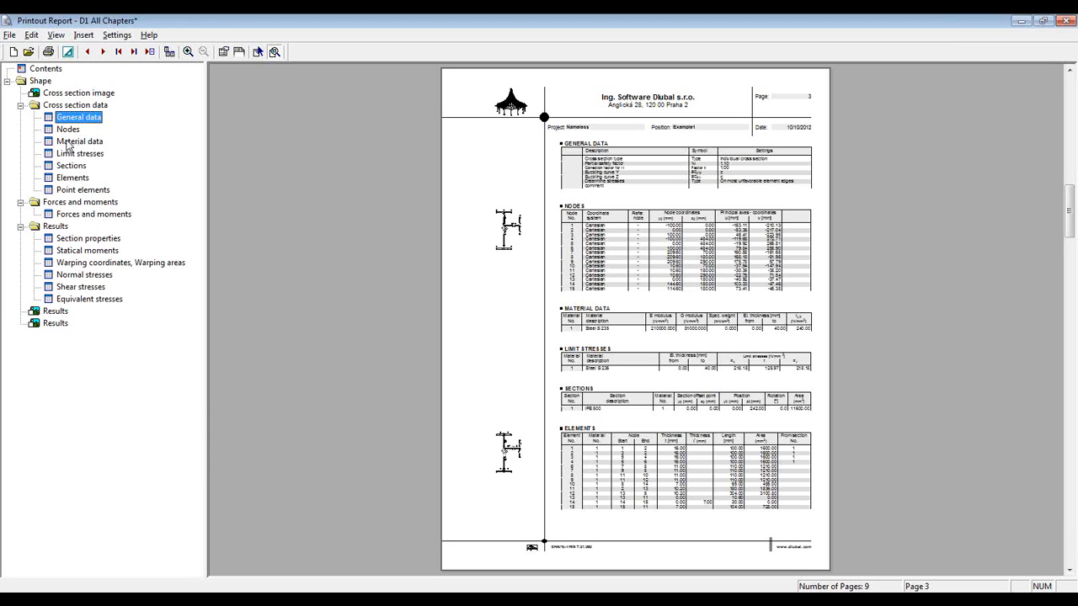
left_click(76, 240)
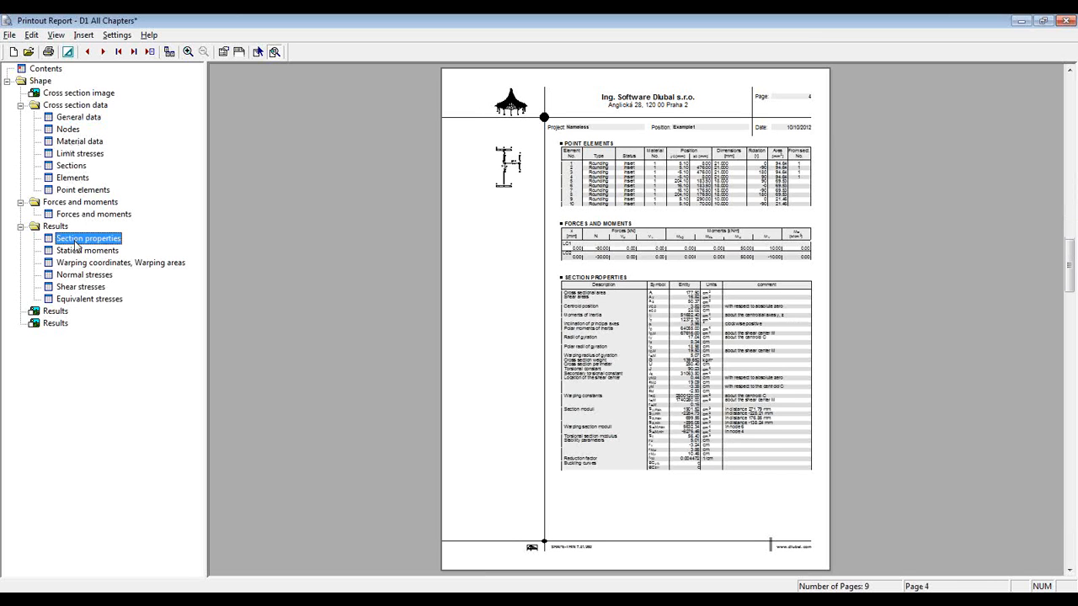
left_click(66, 311)
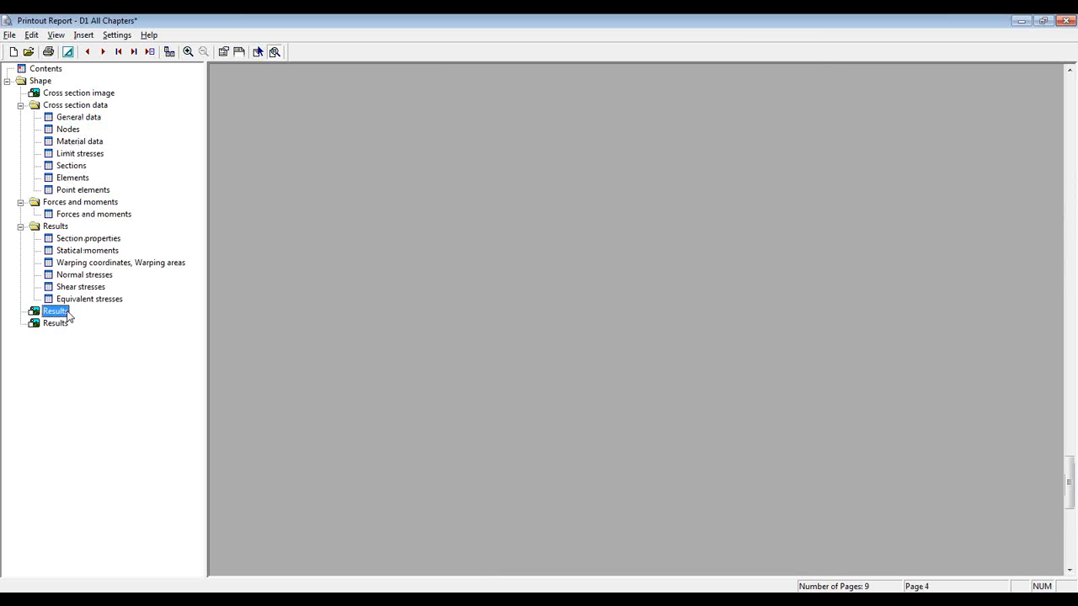
left_click(55, 323)
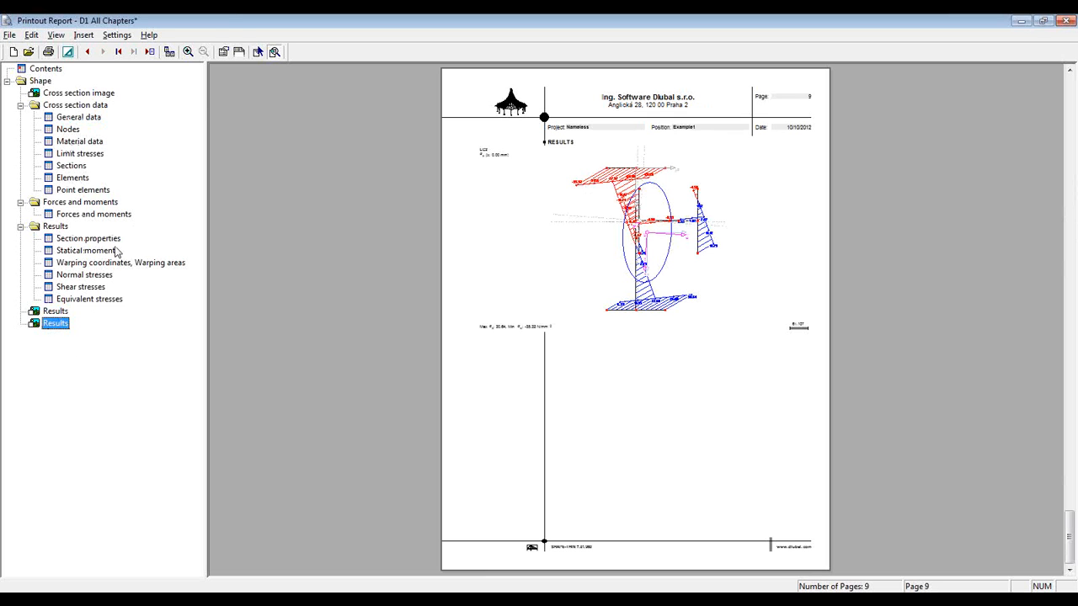
- Check the report selection options for input data, load cases and results, cancel them and close the report without accepting changes
left_click(223, 52)
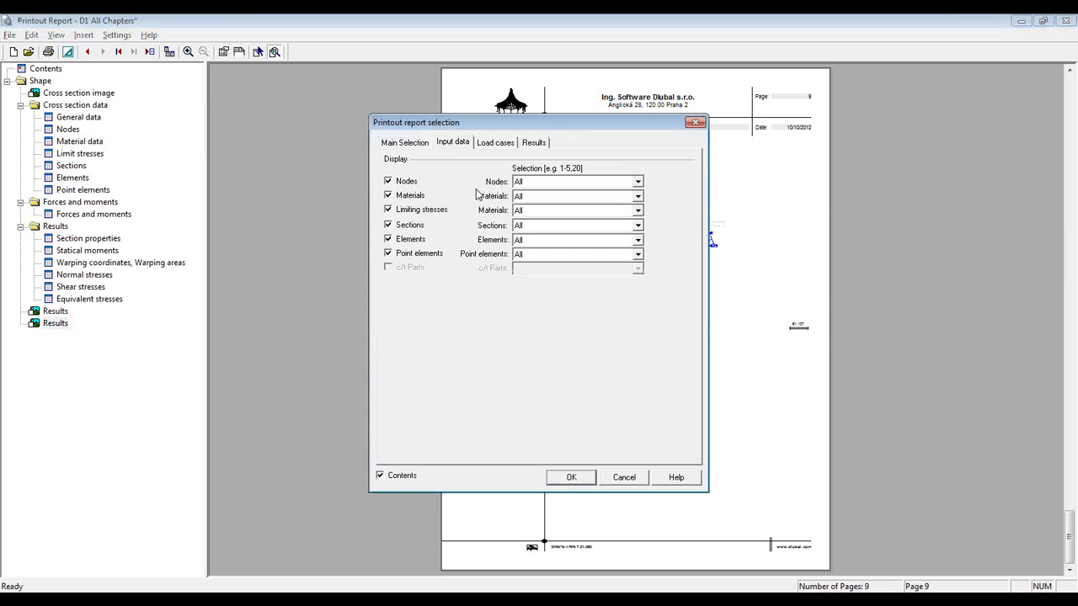
left_click(495, 145)
left_click(536, 145)
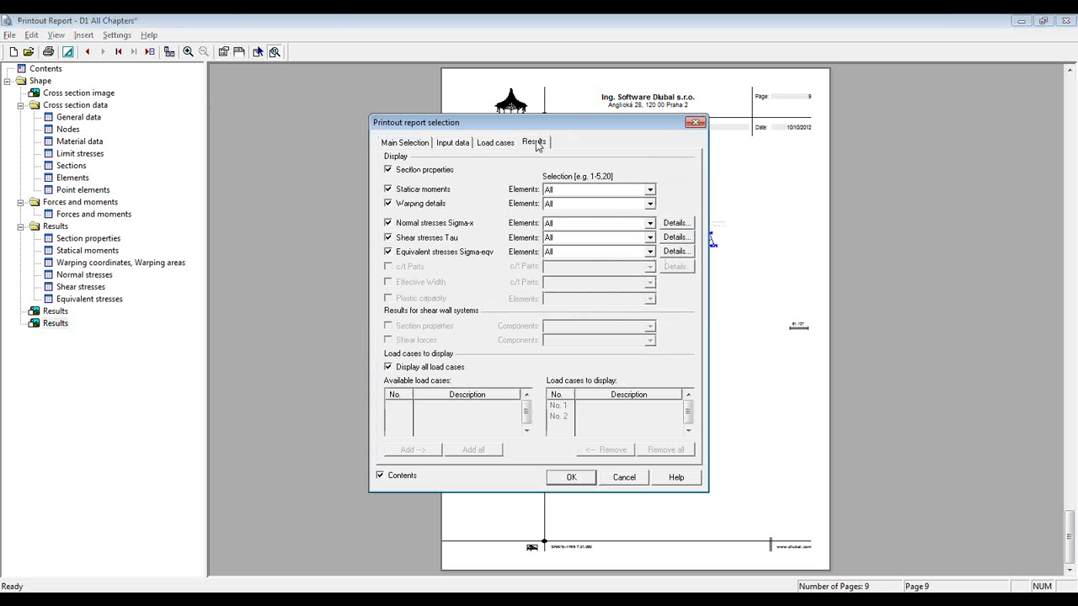
left_click(640, 477)
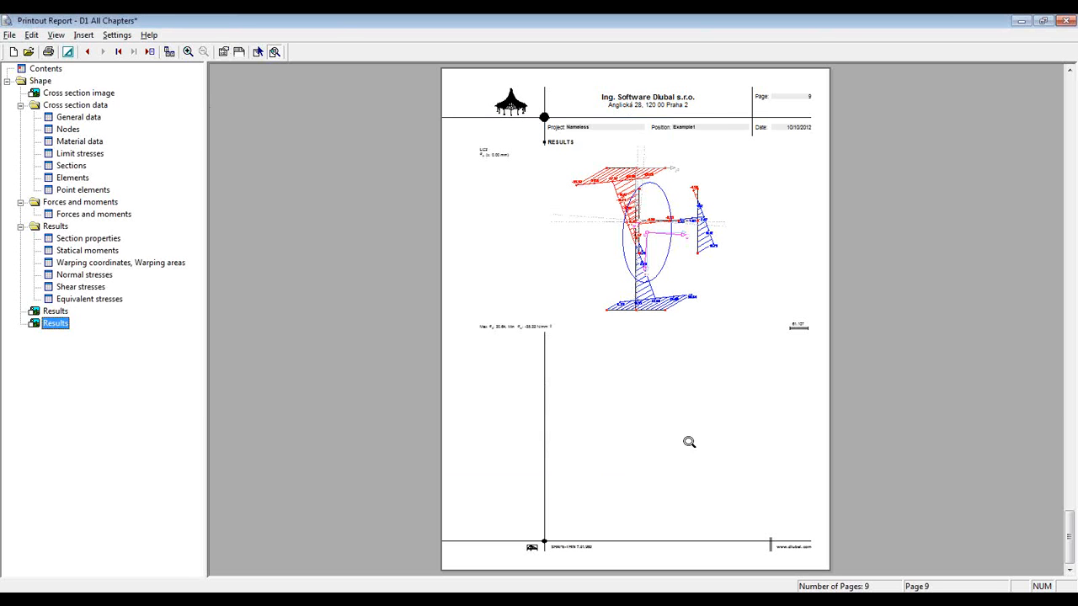
left_click(1065, 20)
left_click(538, 330)
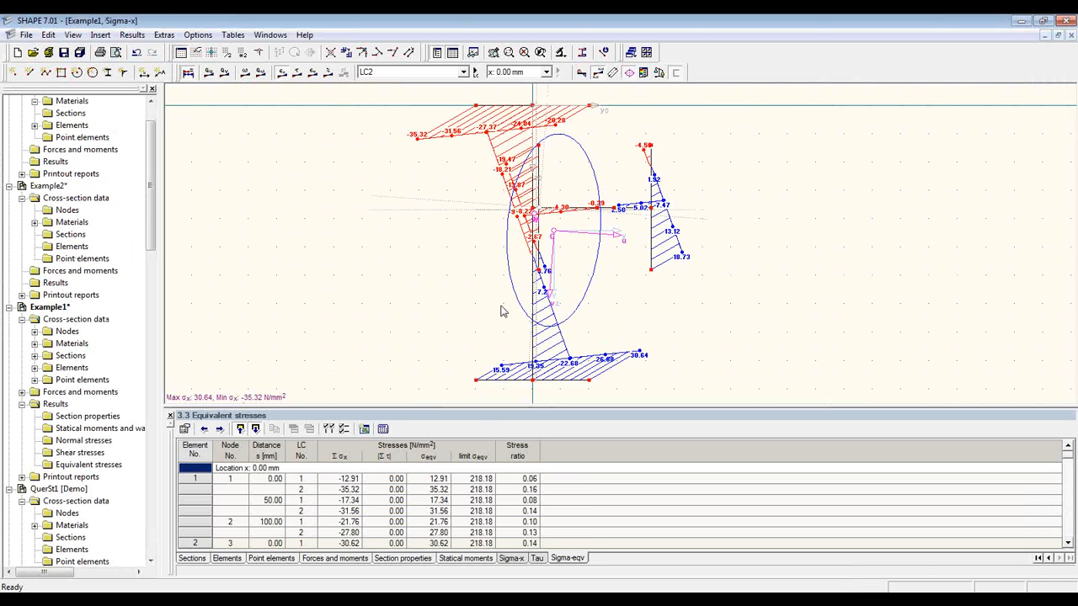
- Send the Sigma-x diagram to printout report D1 as a one-page short form printout
left_click(99, 52)
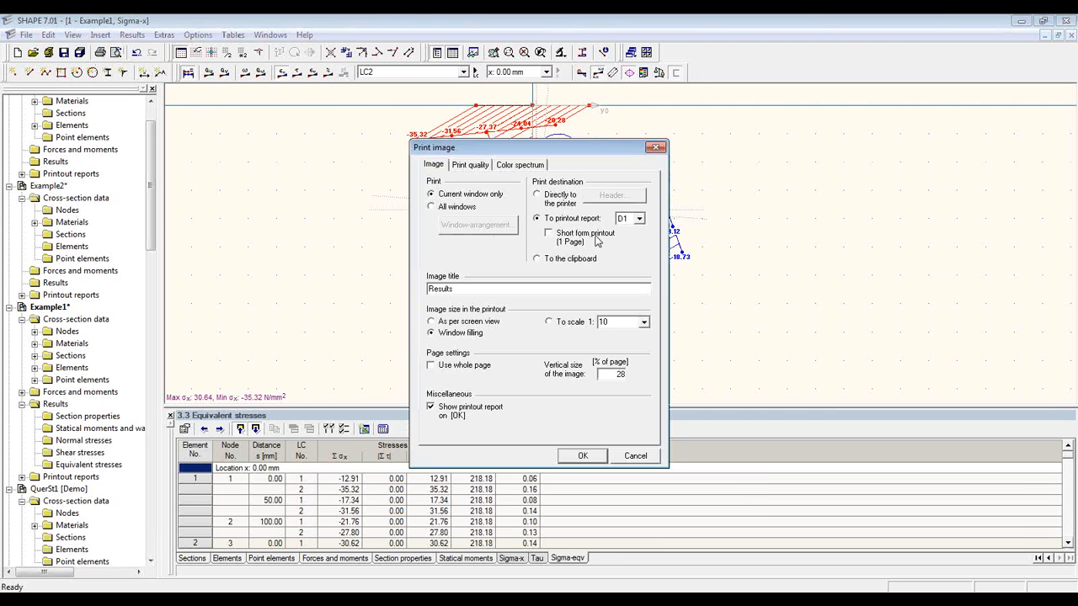
left_click(613, 236)
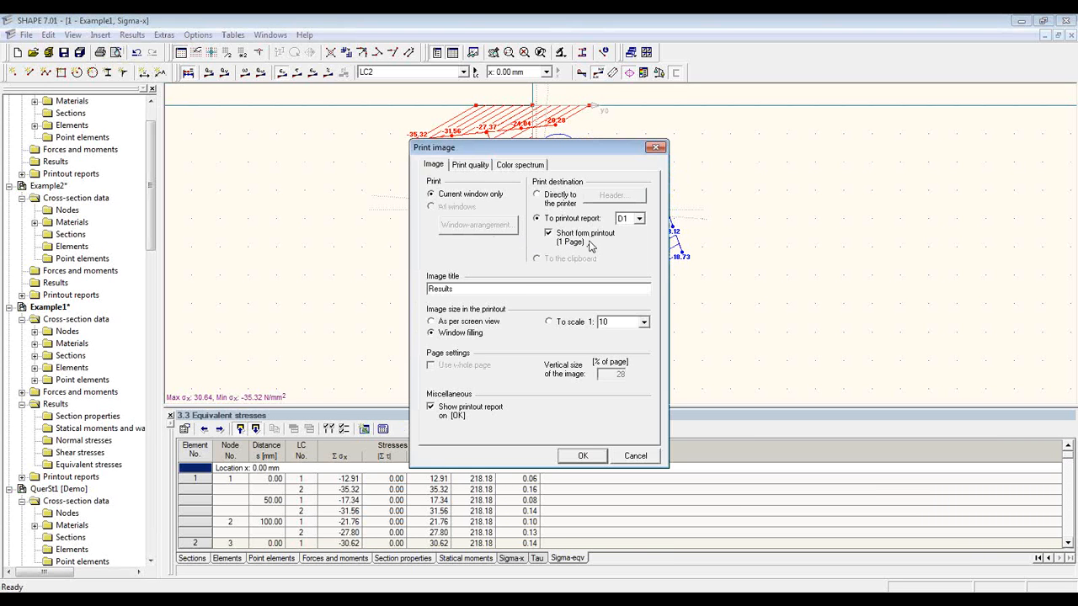
left_click(578, 456)
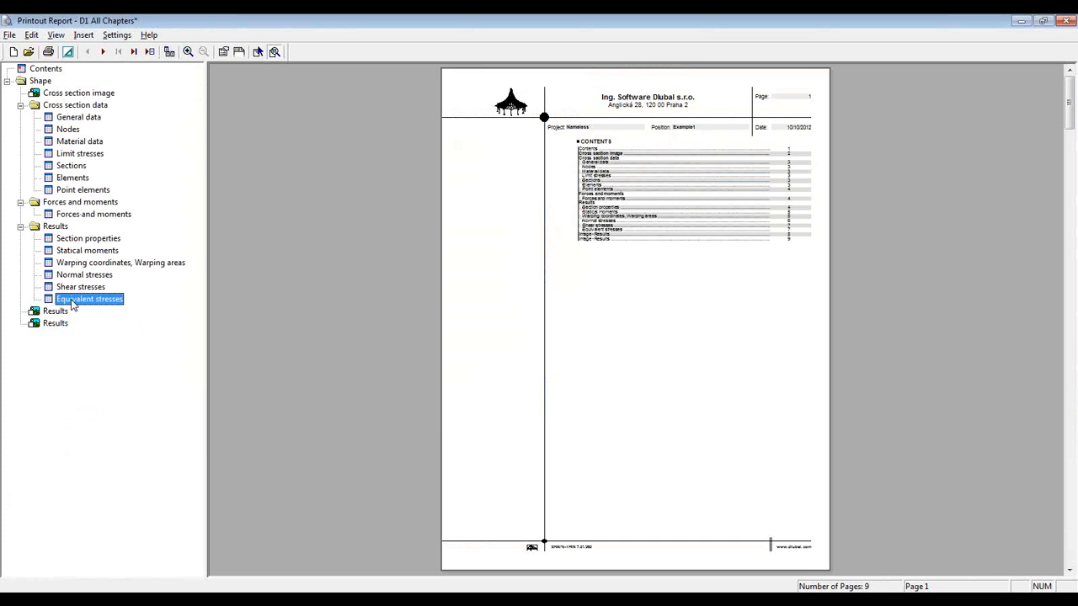
- Examine the short form page with its input data and section properties enlarged, and close the report without accepting changes
left_click(55, 323)
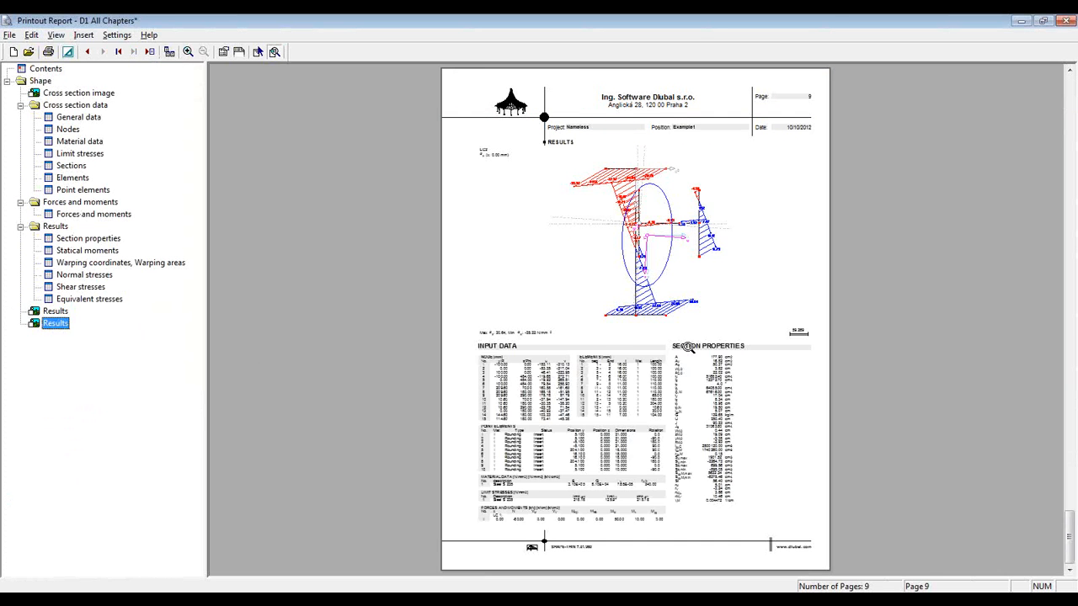
left_click(689, 348)
left_click_drag(1073, 334, 1065, 302)
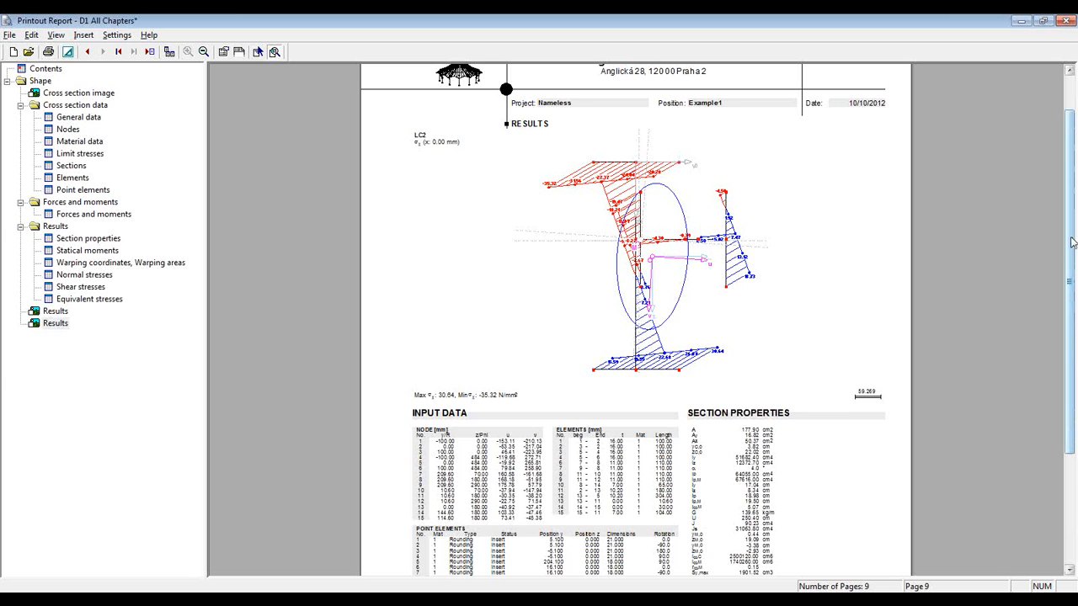
left_click_drag(1072, 243, 1074, 315)
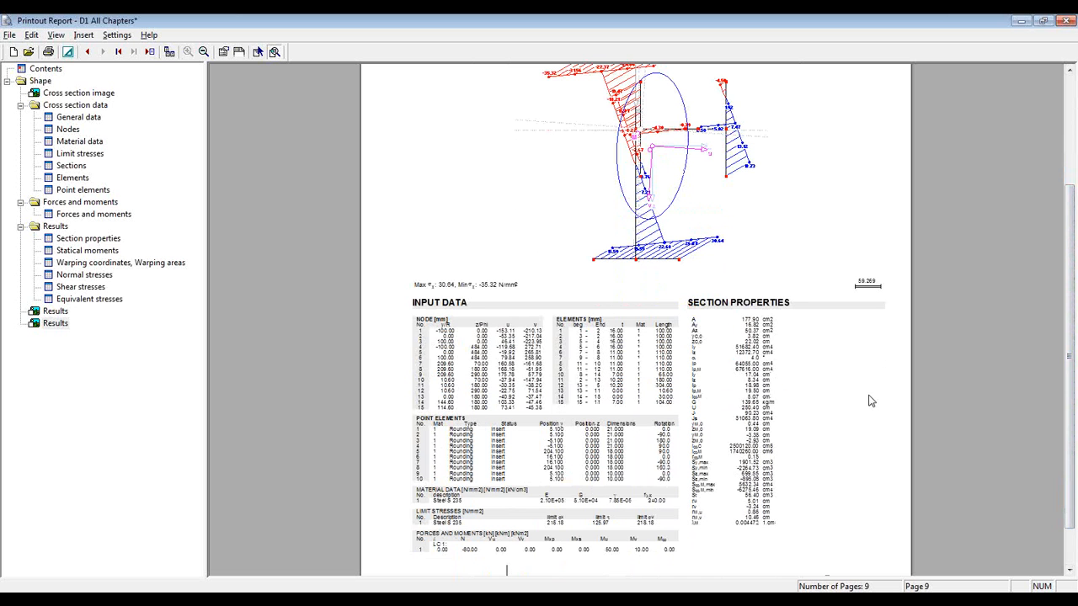
left_click(1066, 21)
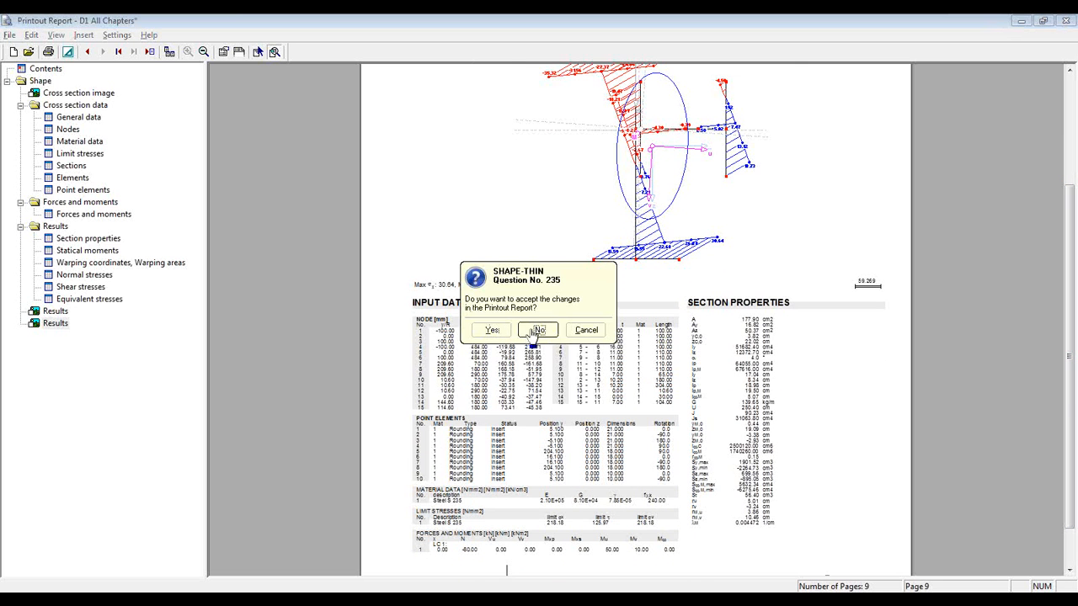
left_click(533, 330)
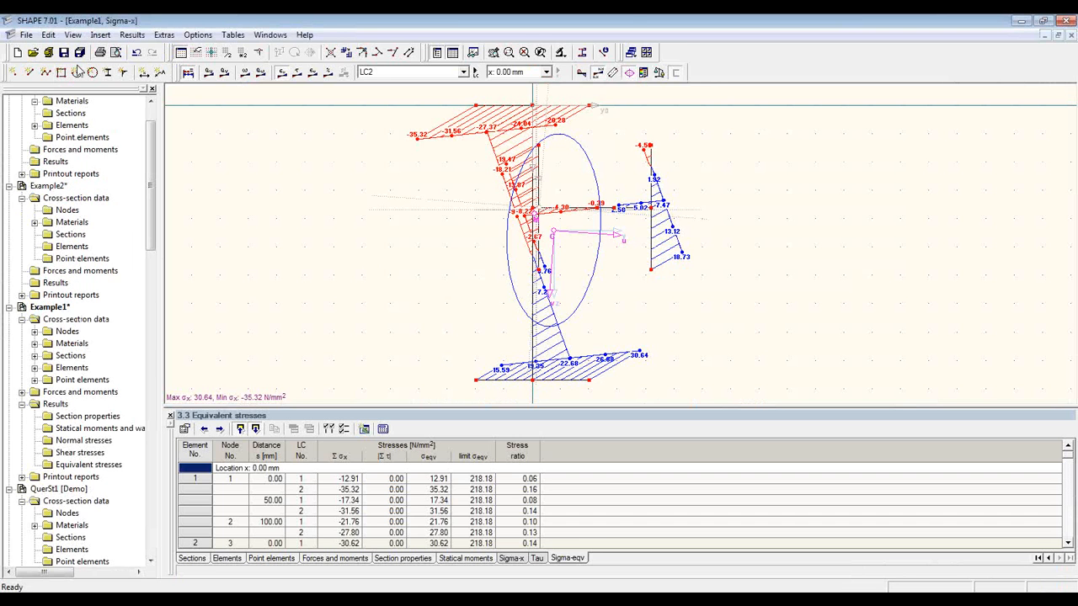
- Switch to the open Example2 cross-section and reposition its empty drawing area
left_click(270, 35)
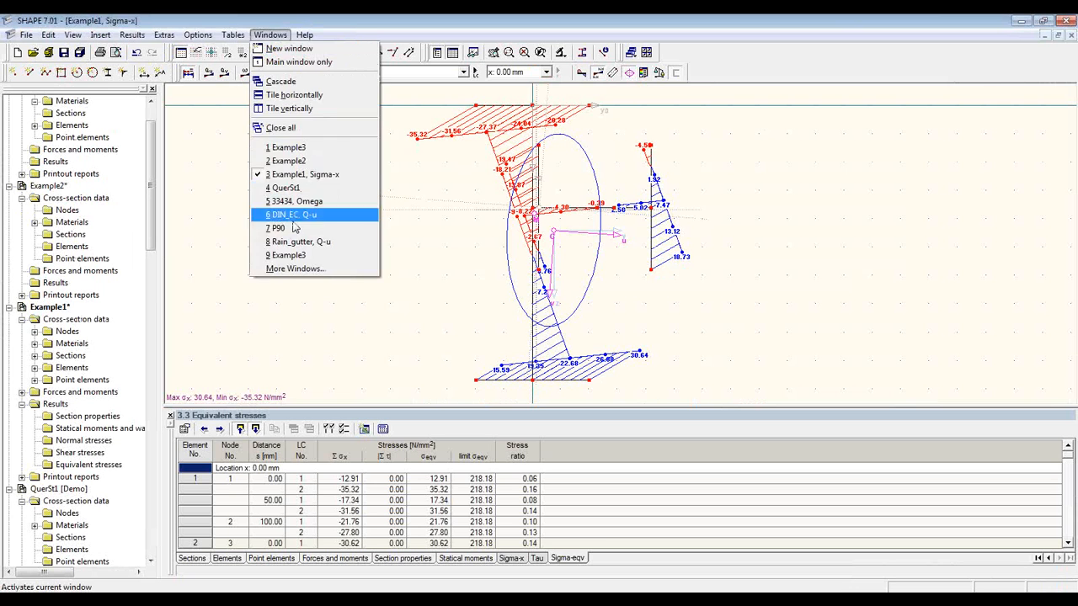
left_click(312, 160)
middle_click_drag(423, 173, 445, 174)
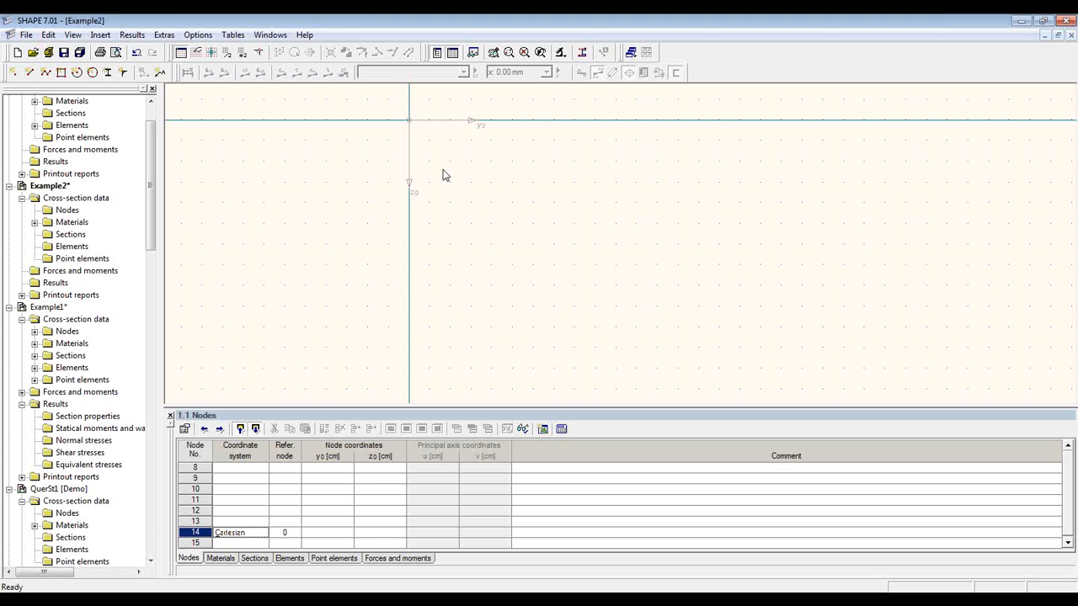
- Draw a 3 mm thick Steel S 235 element from absolute zero to y0 0.00, z0 2.00 cm
left_click(29, 72)
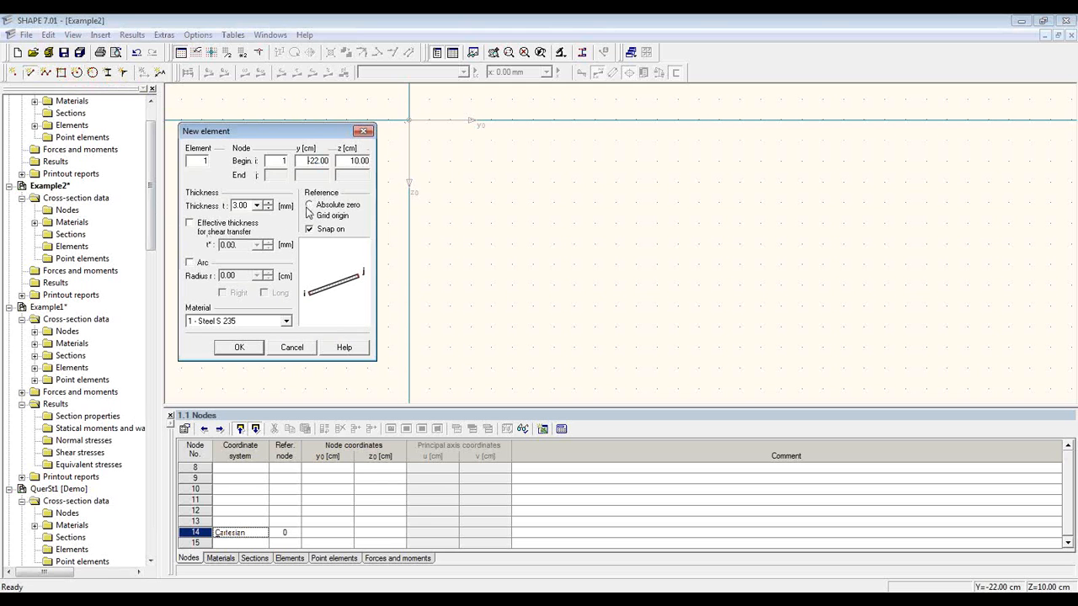
left_click(309, 204)
left_click_drag(289, 132, 246, 127)
left_click(408, 120)
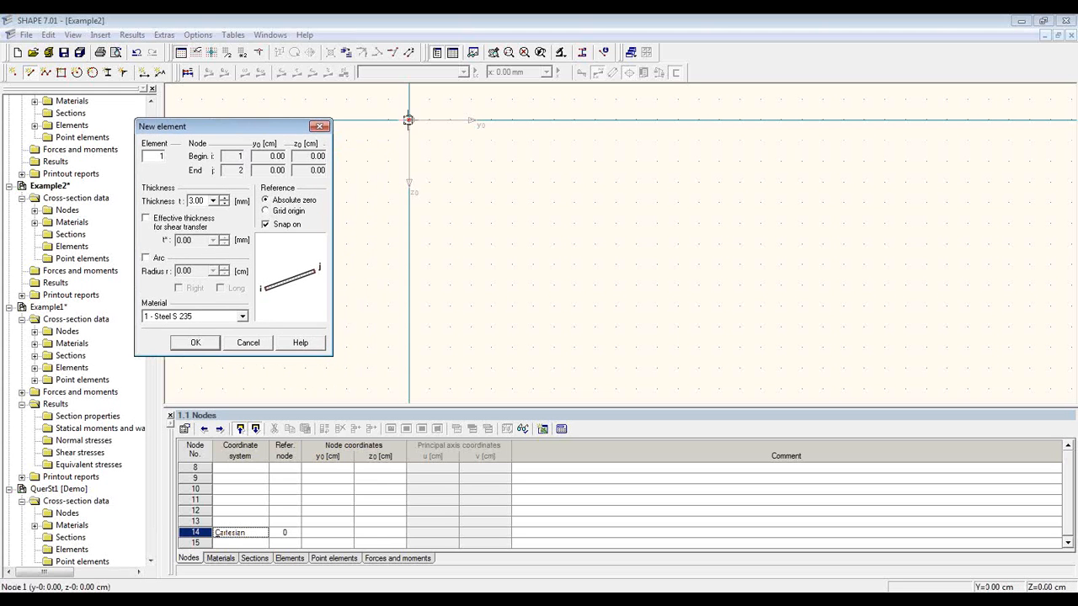
left_click(409, 160)
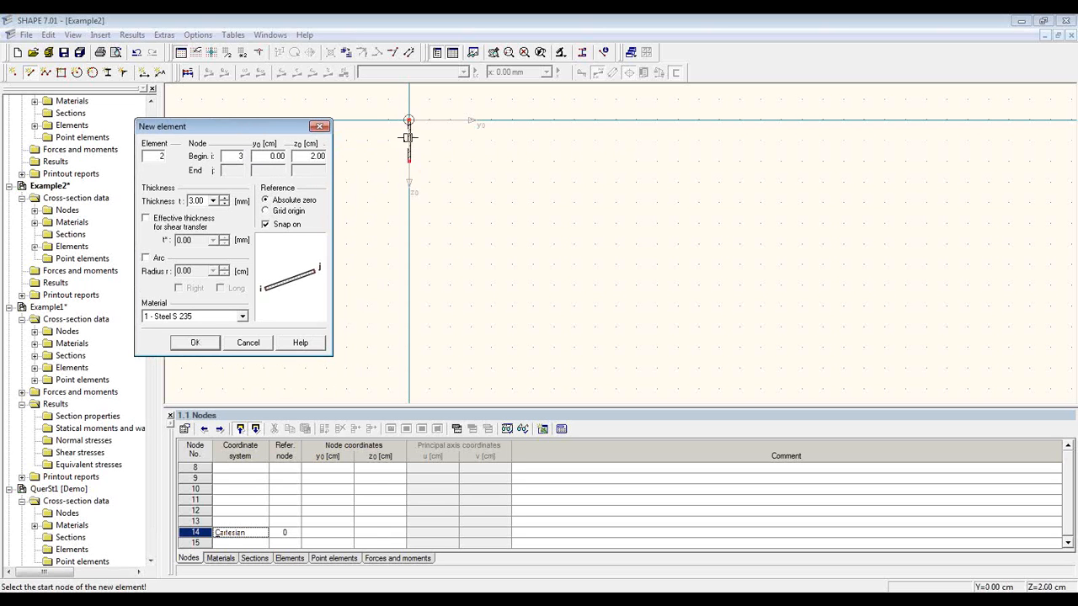
- Add a second 3 mm thick element from the origin to y0 5.00, z0 0.00 cm and leave element creation
left_click(409, 121)
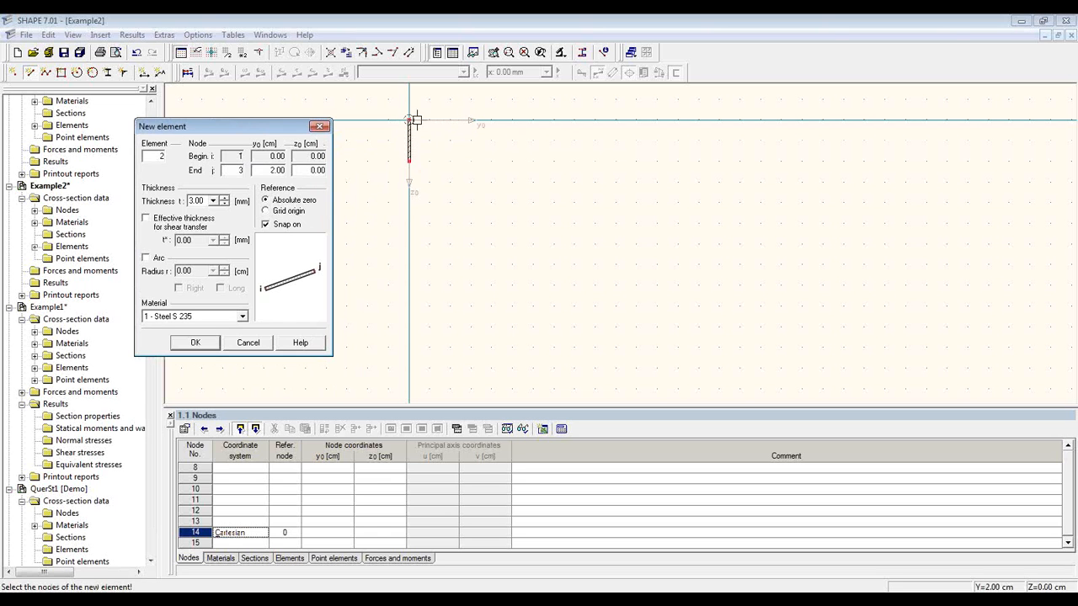
left_click_drag(267, 170, 281, 171)
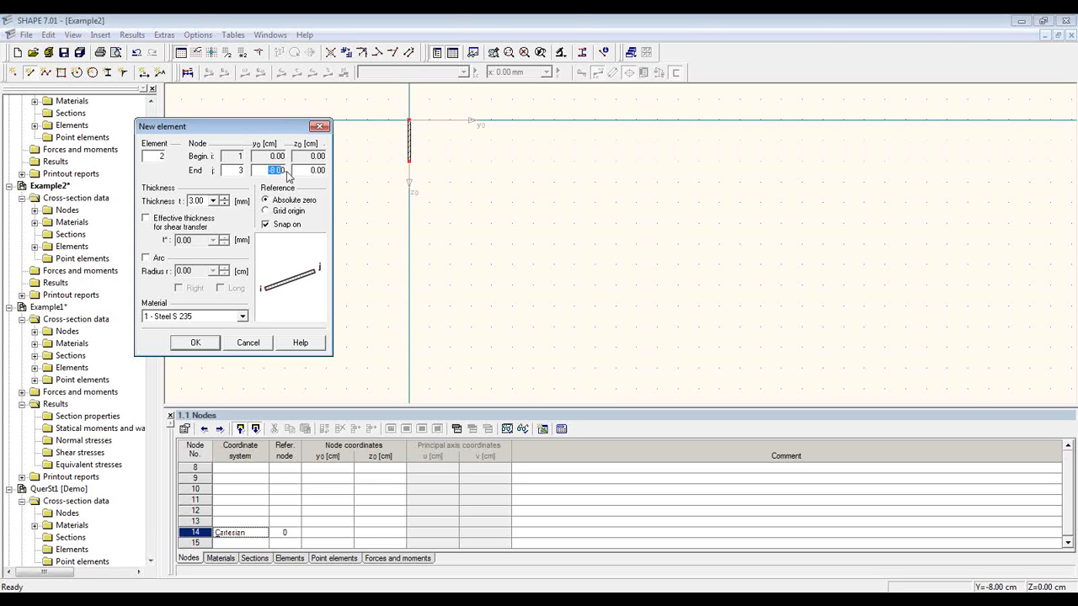
type("5.0")
left_click(194, 342)
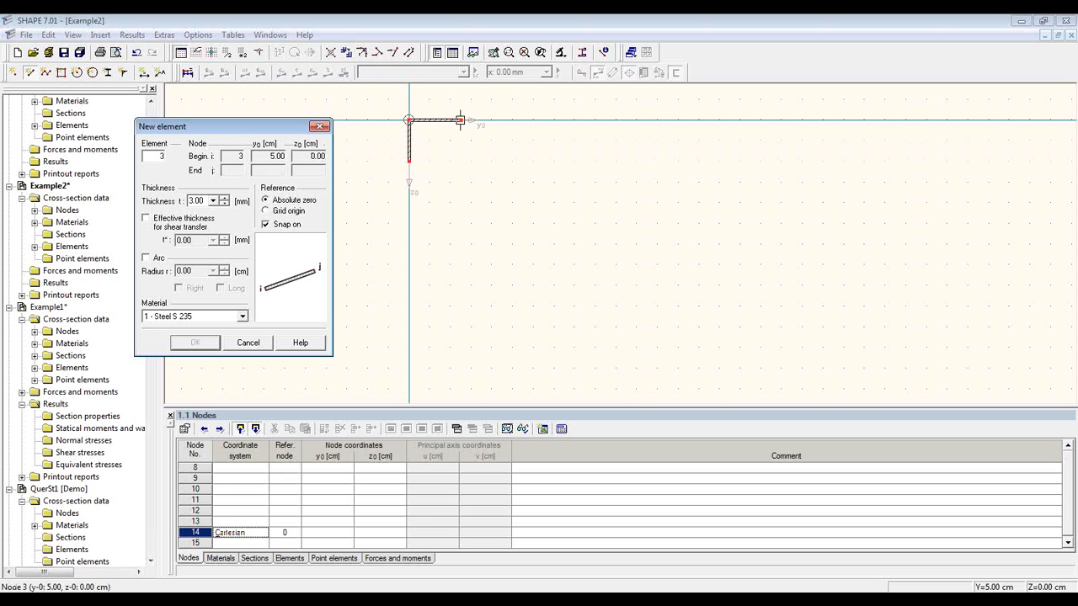
left_click(215, 54)
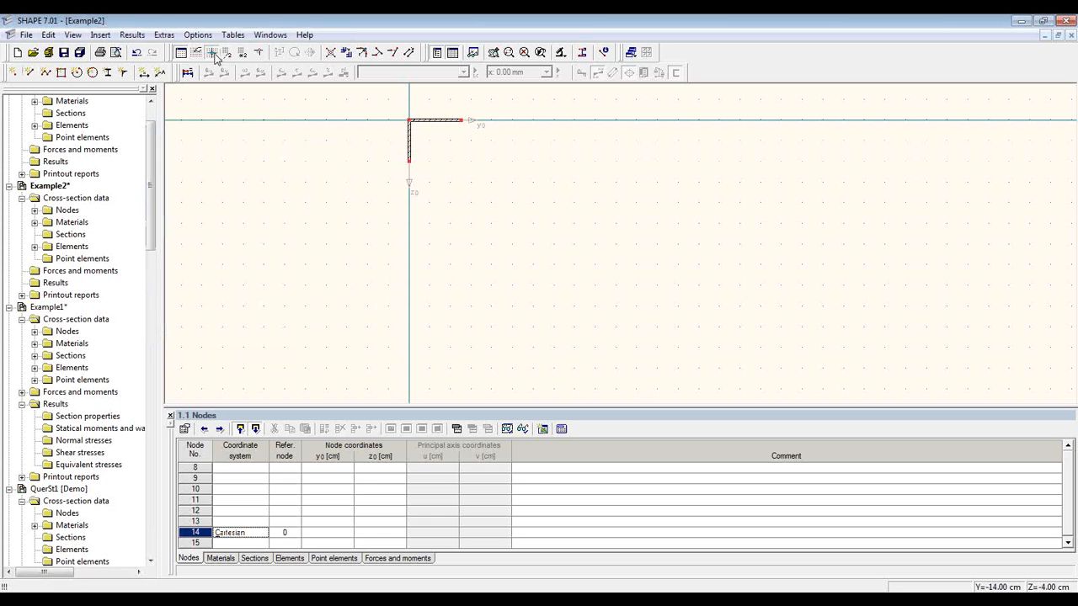
- Set the grid origin at the horizontal element's free end and draw a 3 mm thick element from there down to y0 5.00, z0 16.00 cm
left_click(460, 120)
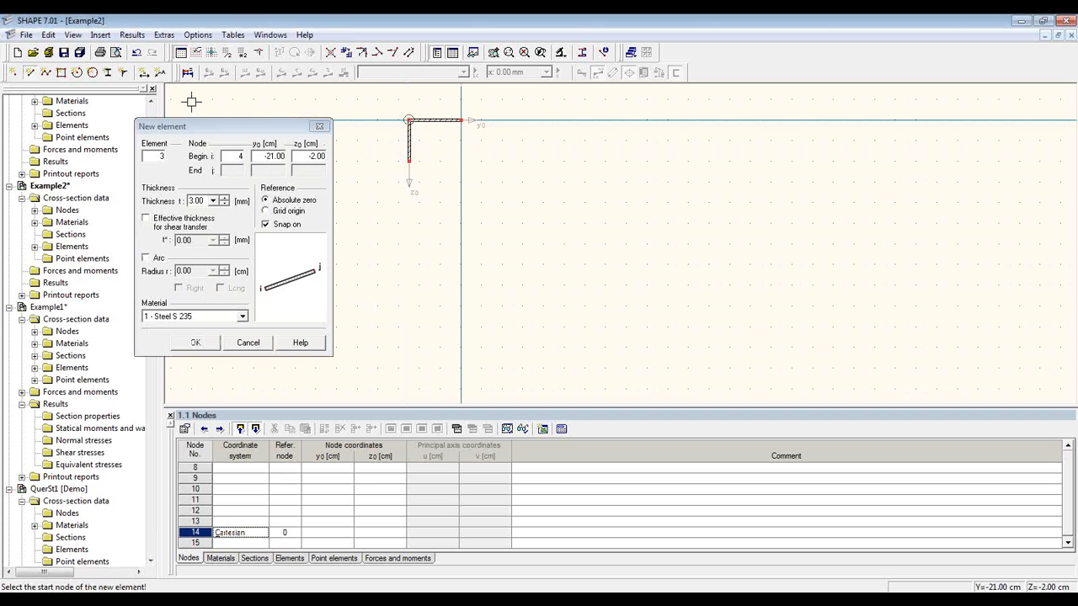
left_click(463, 120)
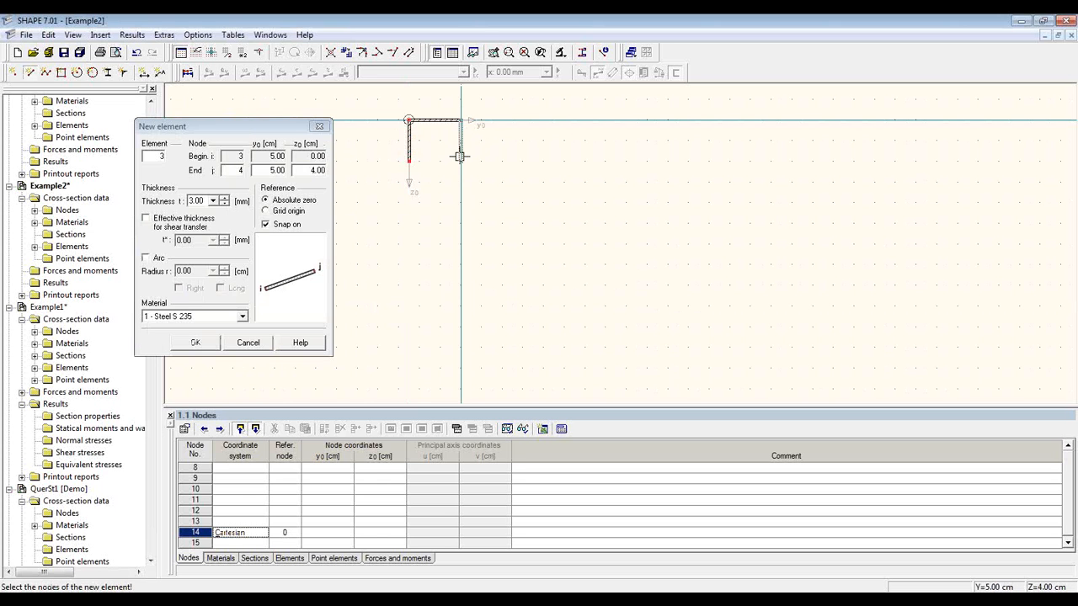
left_click(461, 286)
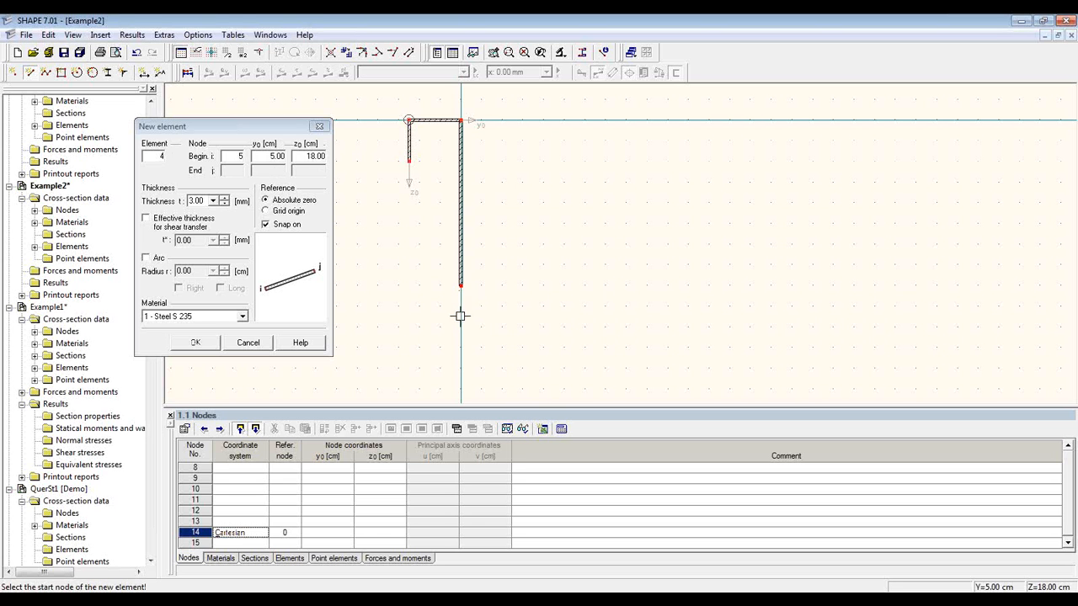
- Switch the reference to grid origin, draw a 30 cm long, 3 mm thick horizontal element from the web's lower end, and leave element creation
left_click(462, 286)
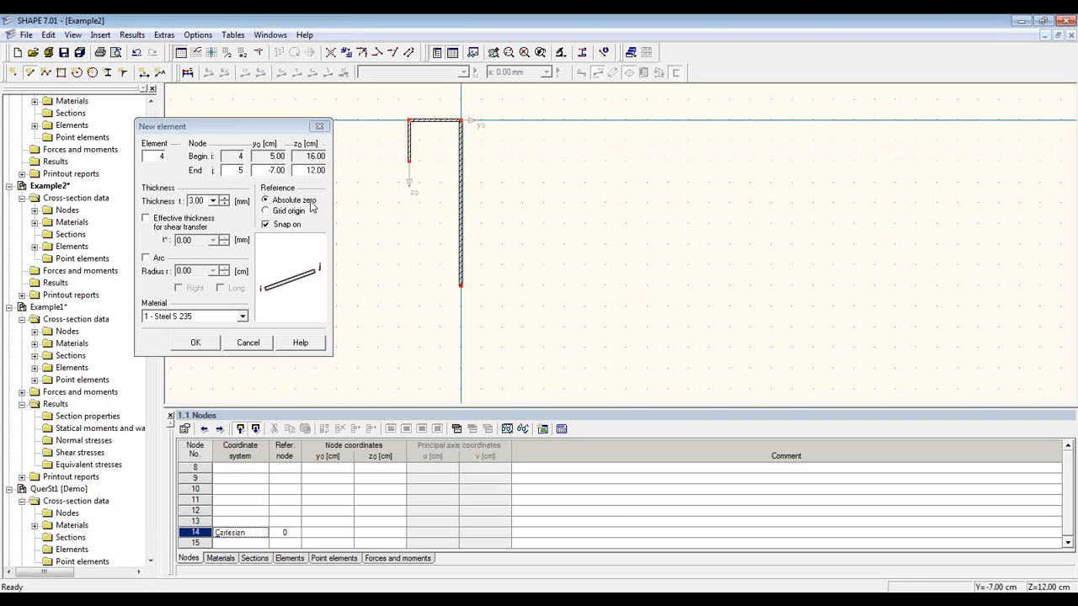
left_click(284, 211)
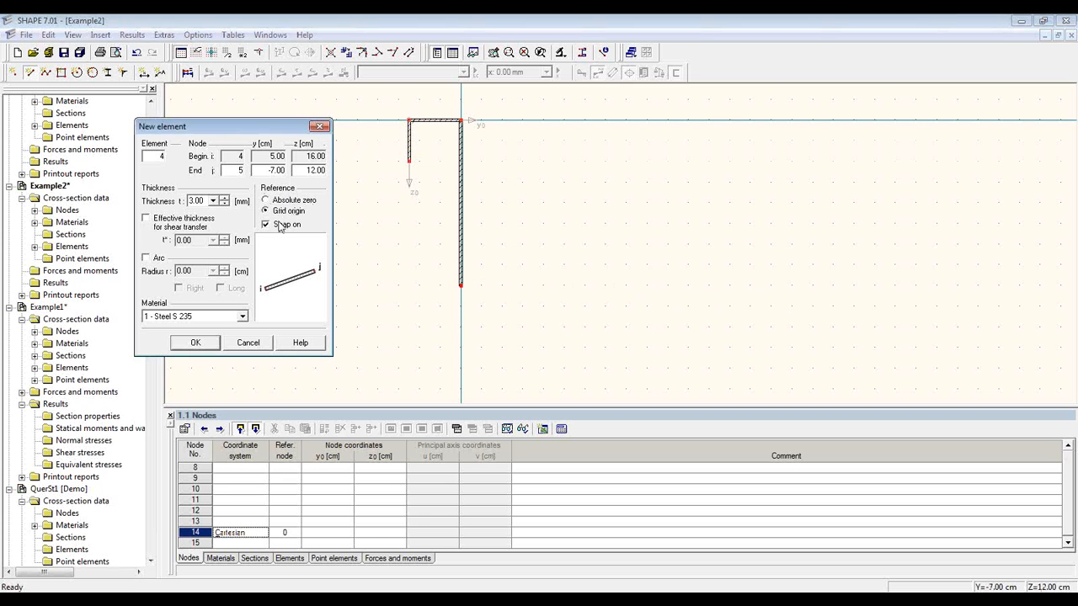
left_click(460, 290)
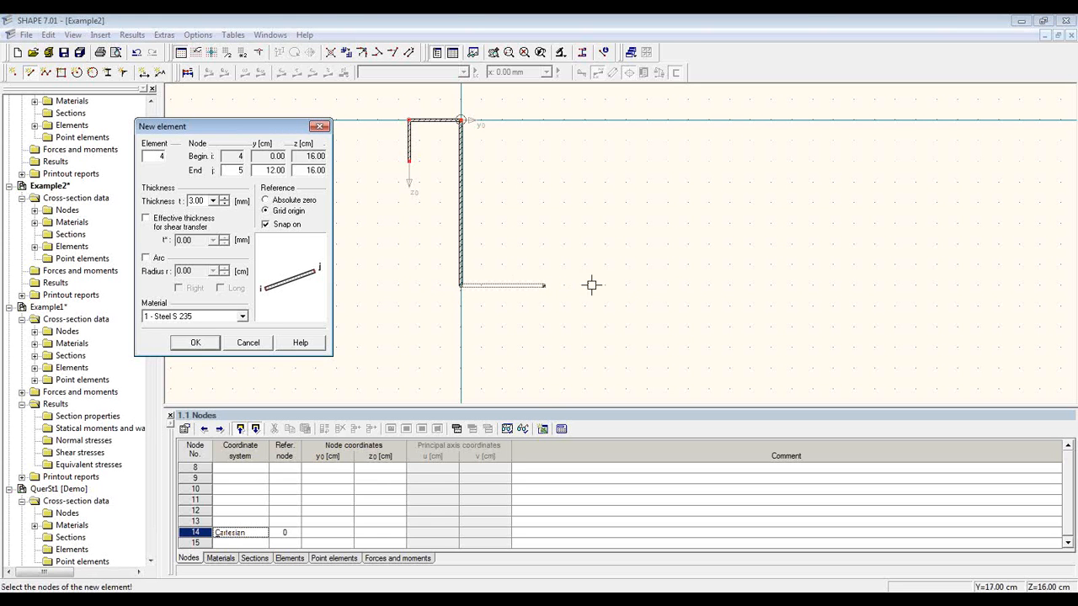
left_click(772, 286)
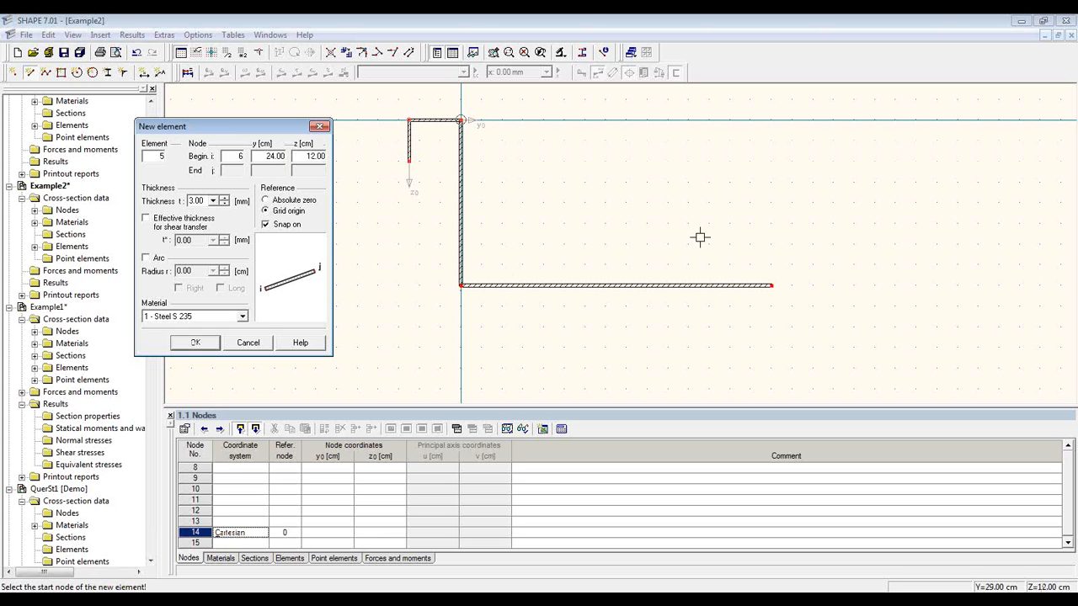
key("Escape")
middle_click_drag(477, 241, 396, 264)
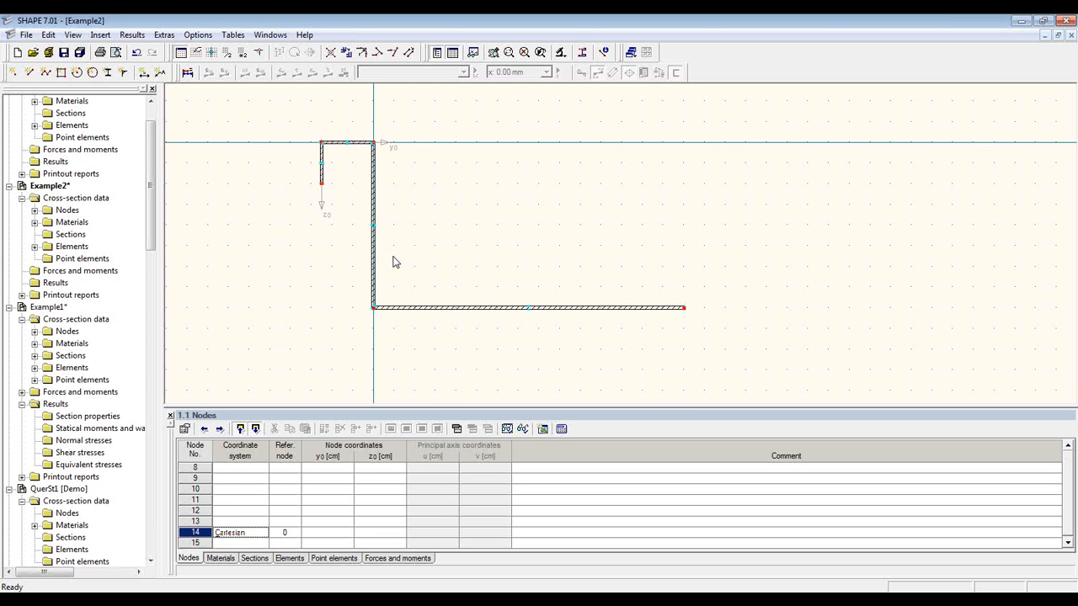
- Set the z0 coordinate of node 2, the lower end of the short lip, to 3.00 cm in the Nodes table
left_click(325, 157)
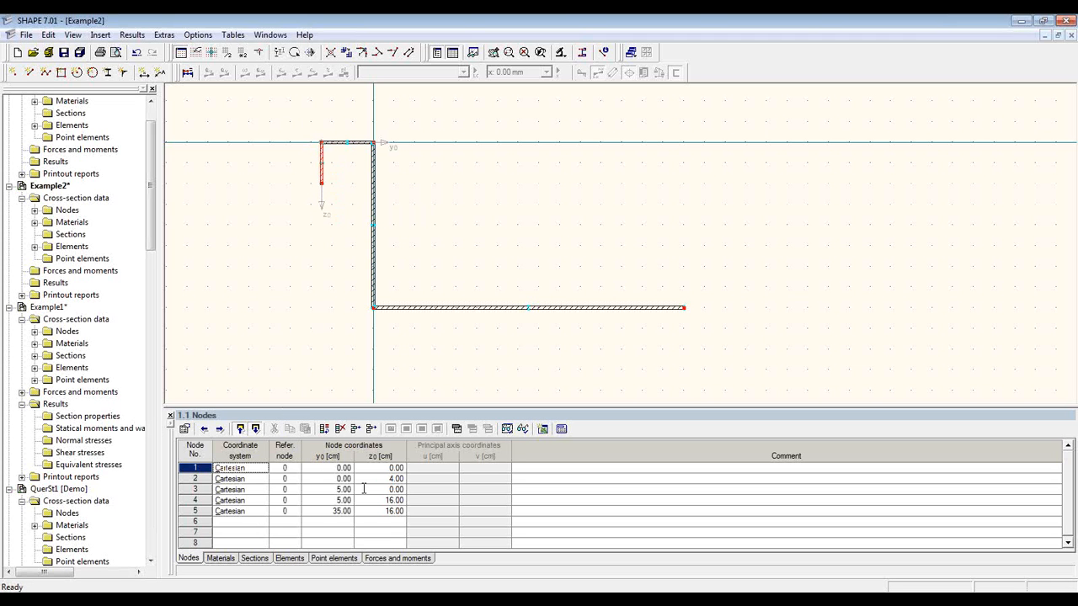
left_click(209, 478)
left_click(374, 479)
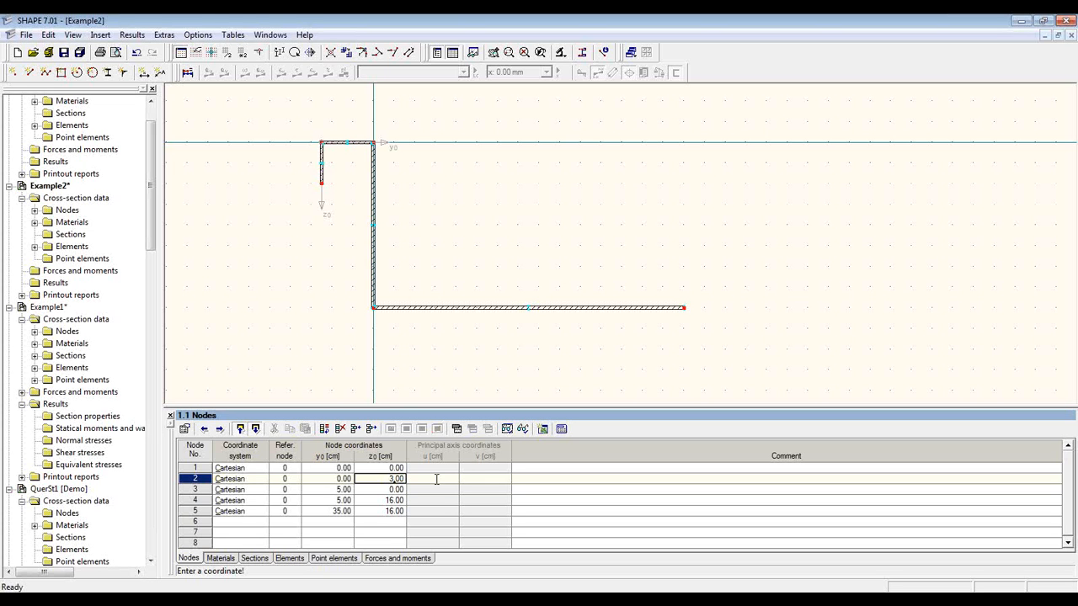
key("Return")
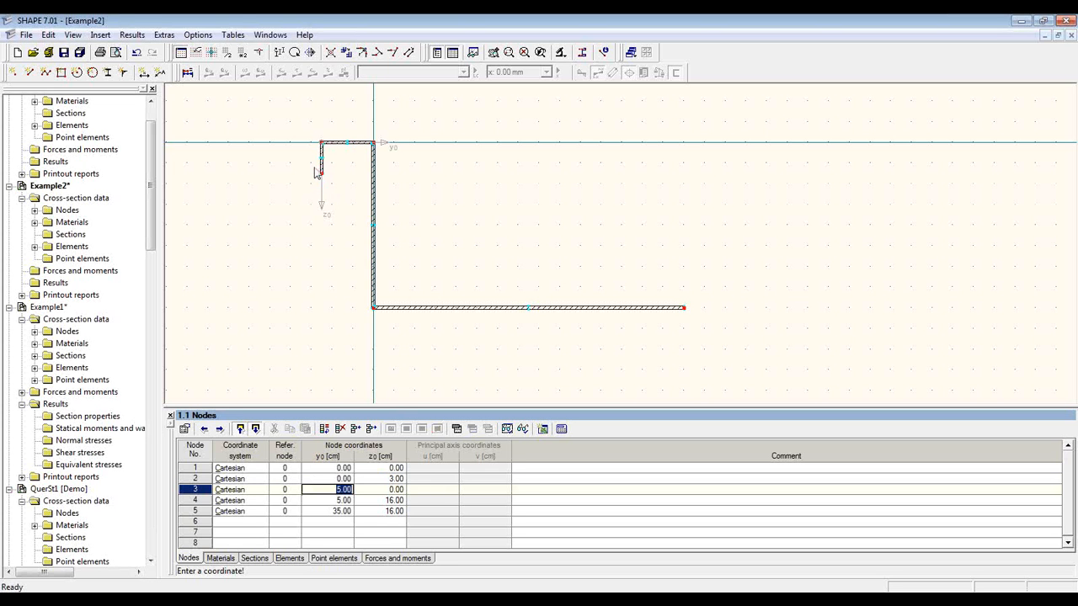
- Mirror a copy of the lip, flange and web about an axis parallel to z through the midpoint of the bottom element
left_click(342, 256)
left_click_drag(298, 118, 390, 363)
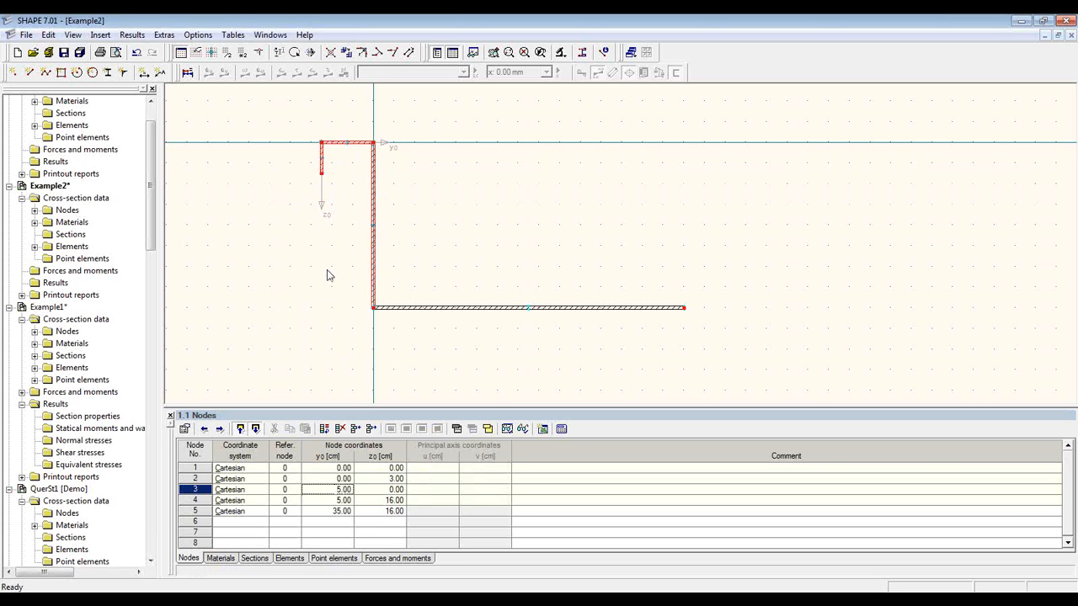
left_click(311, 53)
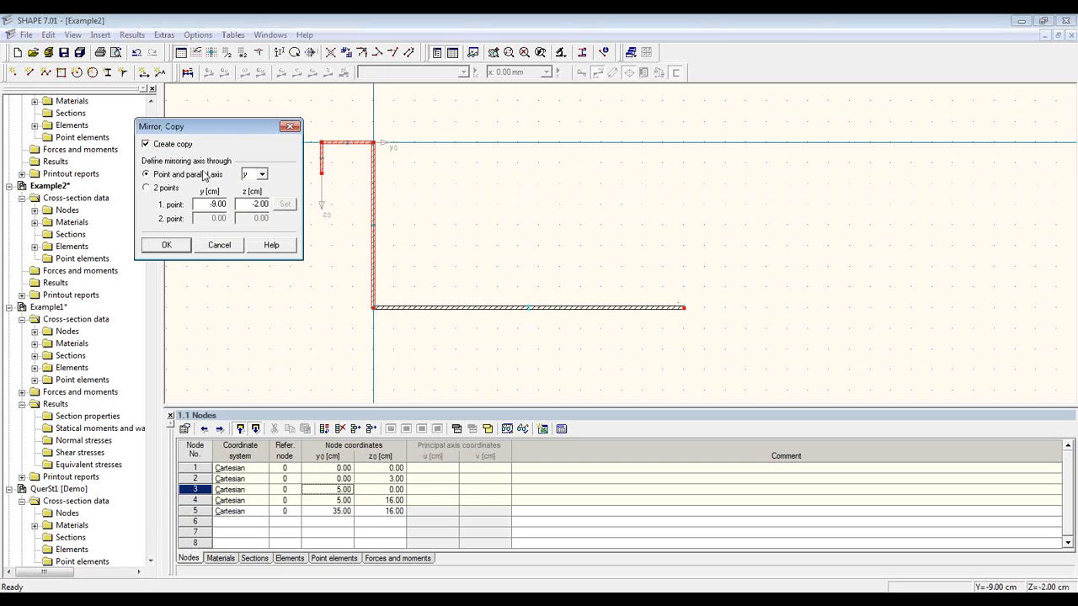
left_click(262, 175)
left_click(263, 196)
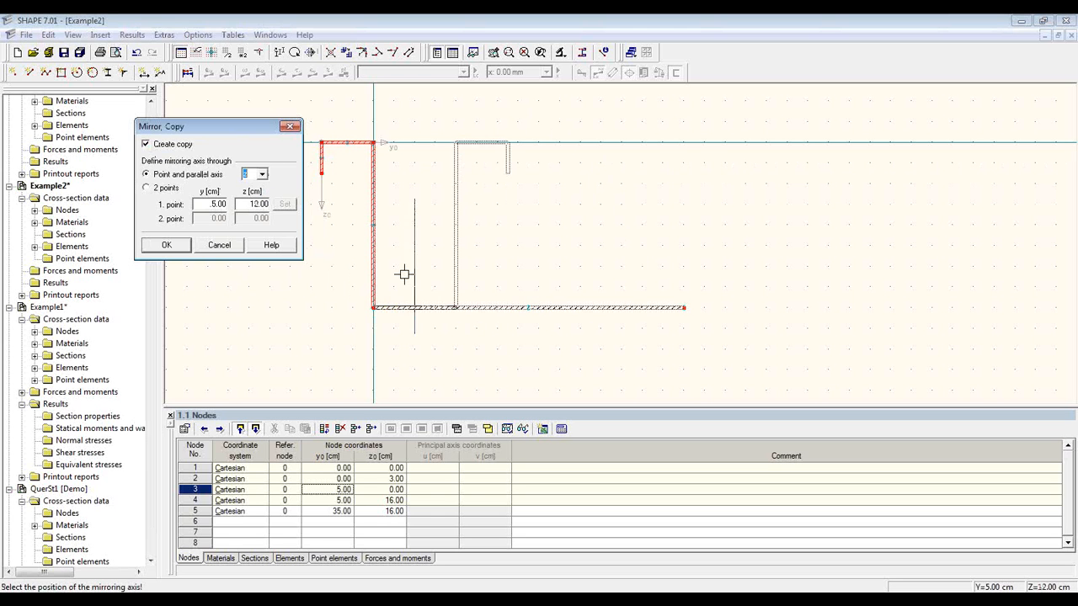
left_click(528, 307)
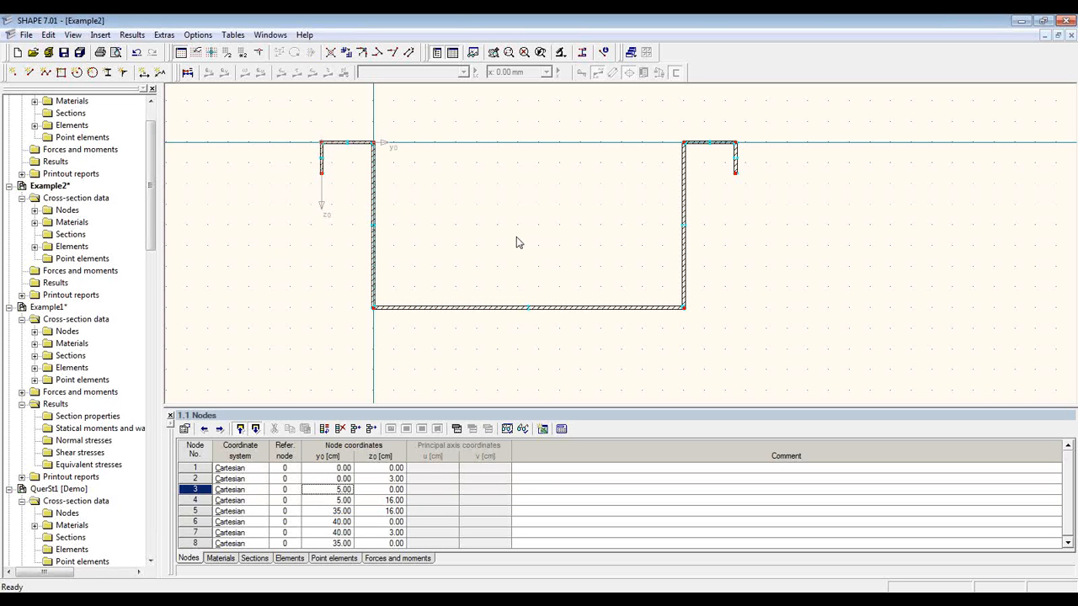
- Run a plausibility check on the completed hat-shaped cross-section's input data and dismiss its report
middle_click_drag(508, 238, 528, 235)
scroll(529, 240, "up", 1)
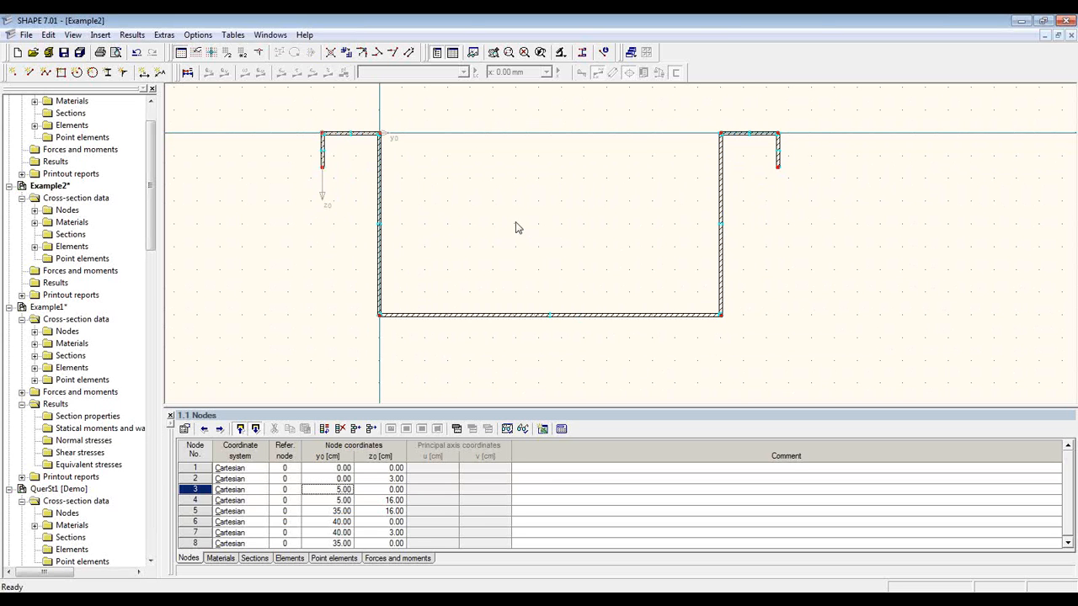
left_click(172, 35)
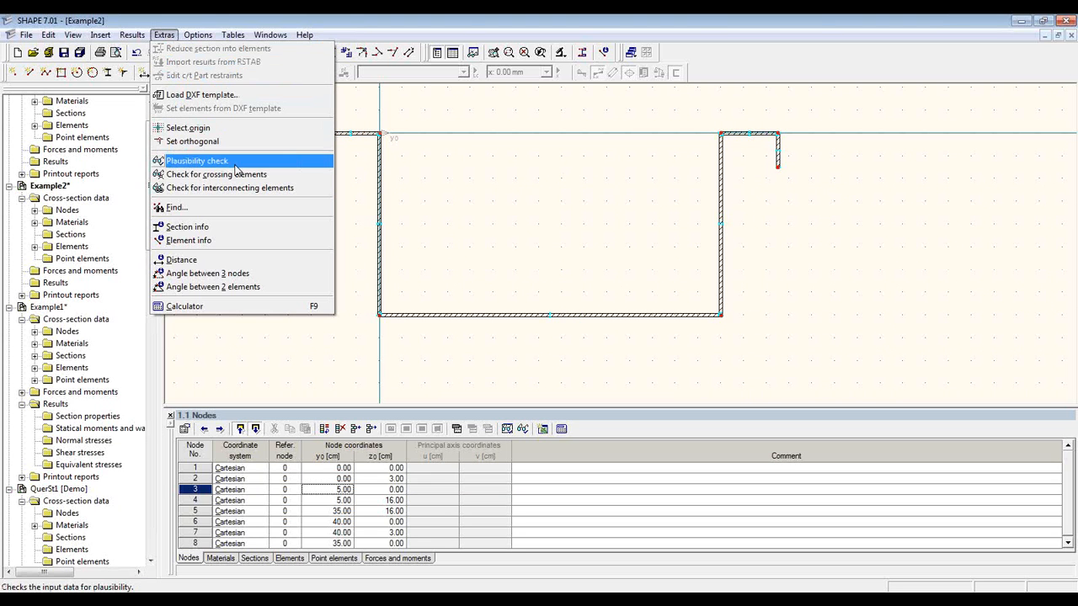
left_click(290, 169)
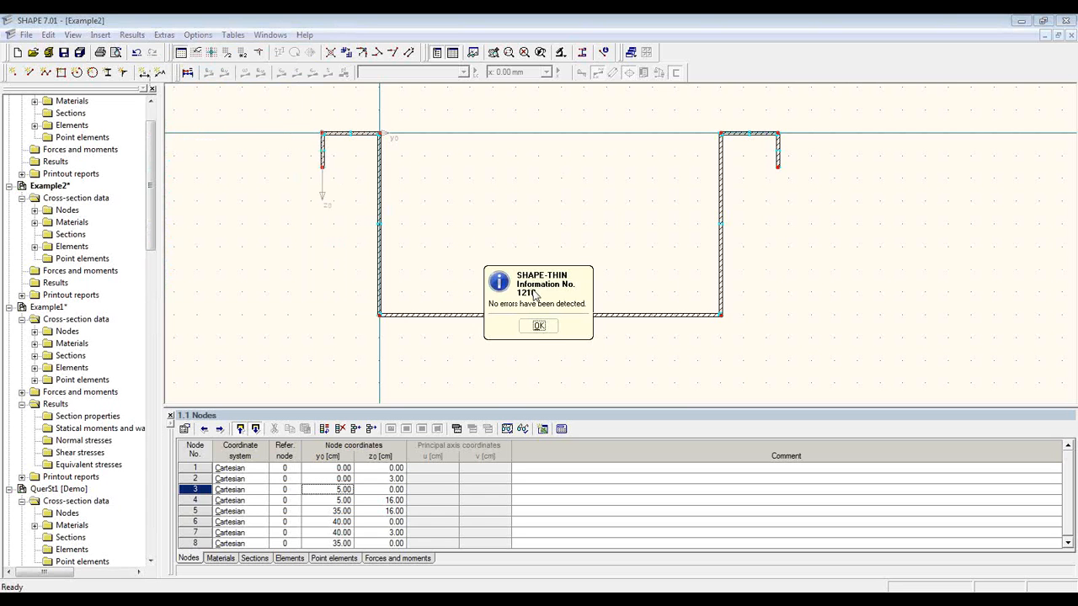
left_click(539, 326)
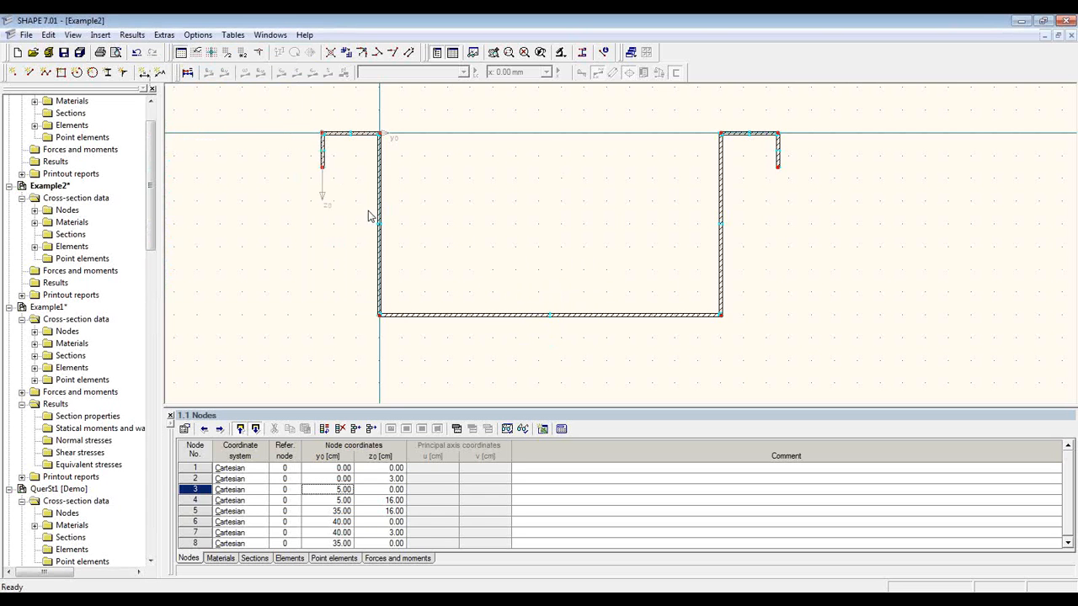
- Calculate the cross-section, review its section properties and statical moments tables, and hide the result diagrams
left_click(187, 72)
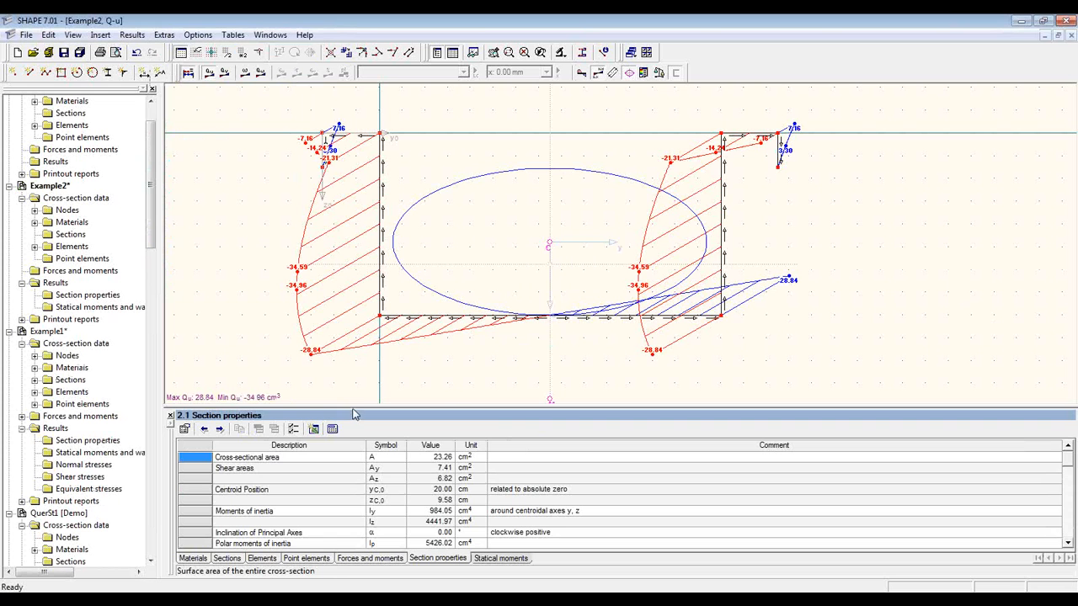
left_click_drag(354, 405, 354, 288)
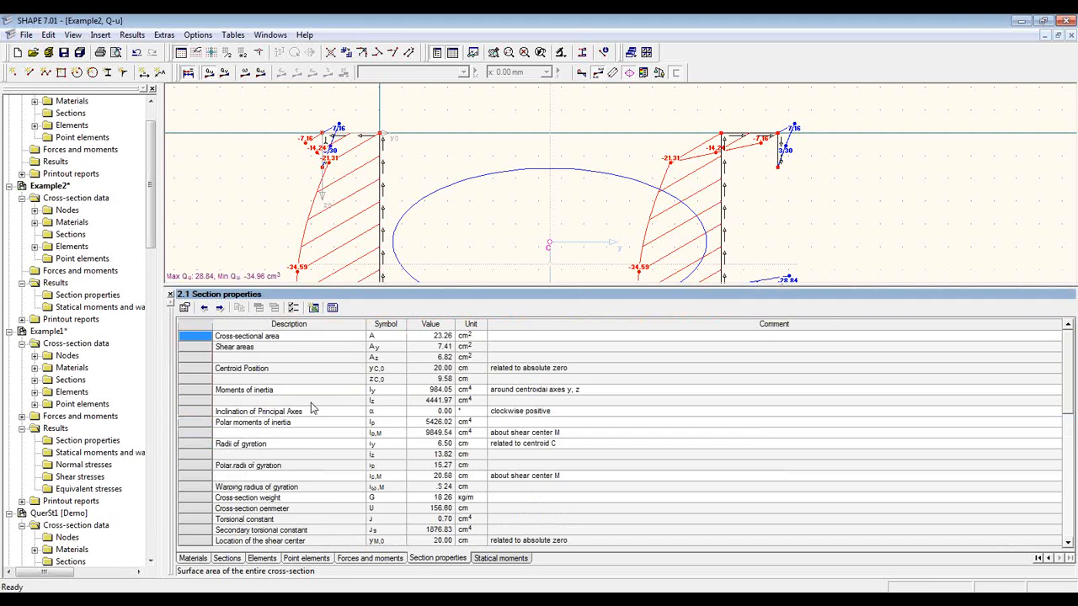
left_click(502, 558)
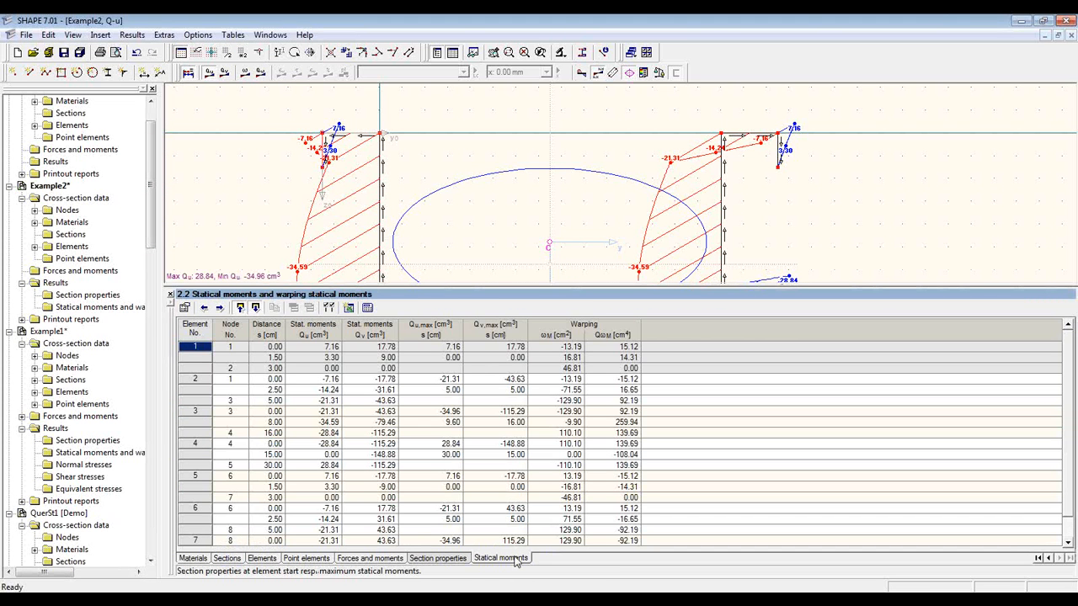
left_click_drag(485, 285, 482, 390)
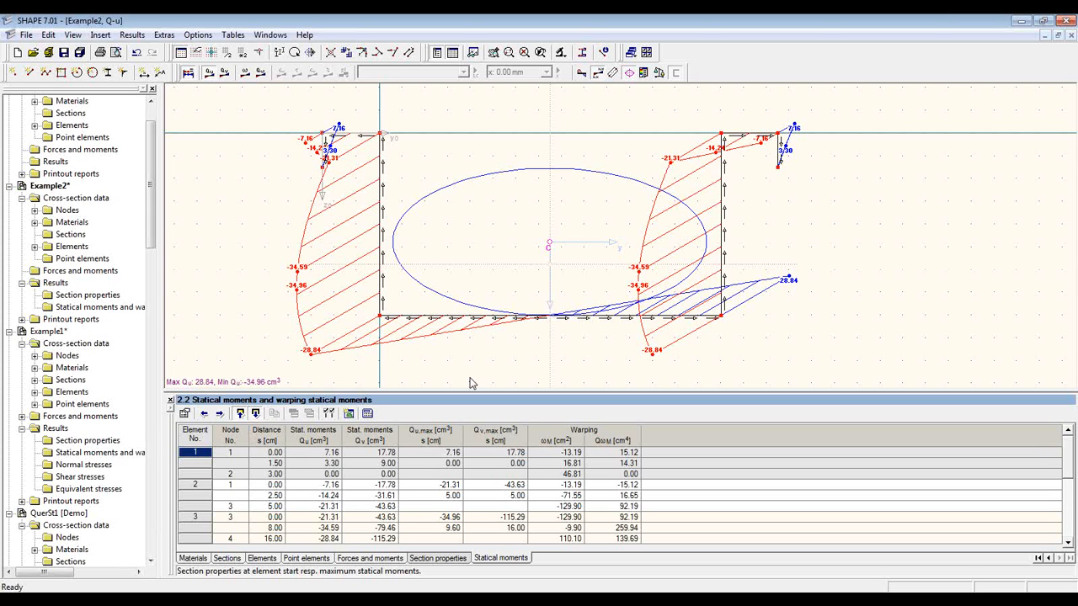
left_click(188, 74)
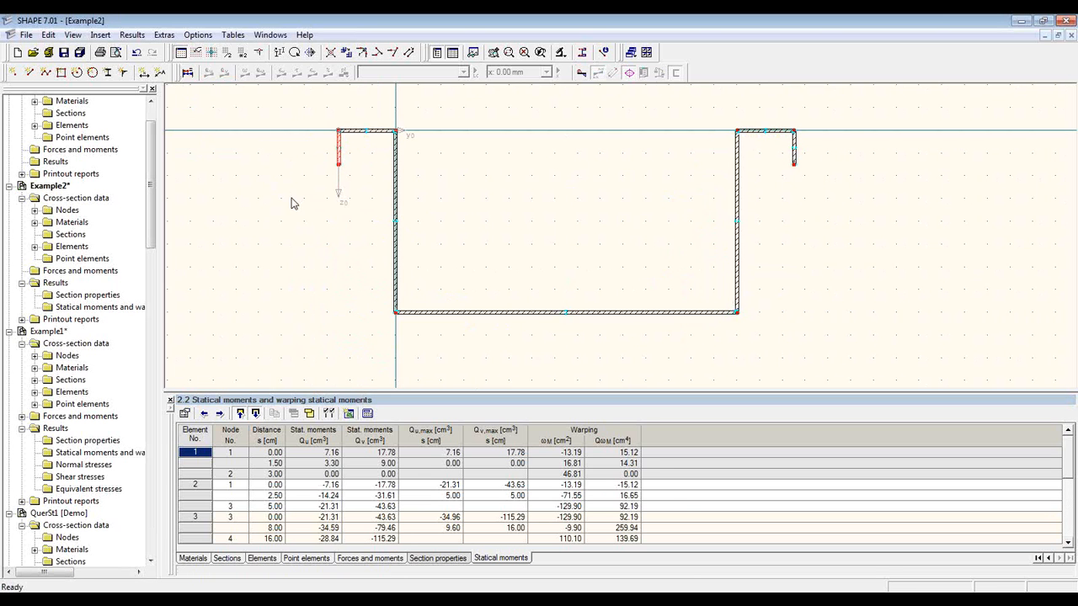
- Add dZ dimensions for the left lip and the left web, placed outside the section's left side
left_click(145, 74)
left_click(156, 156)
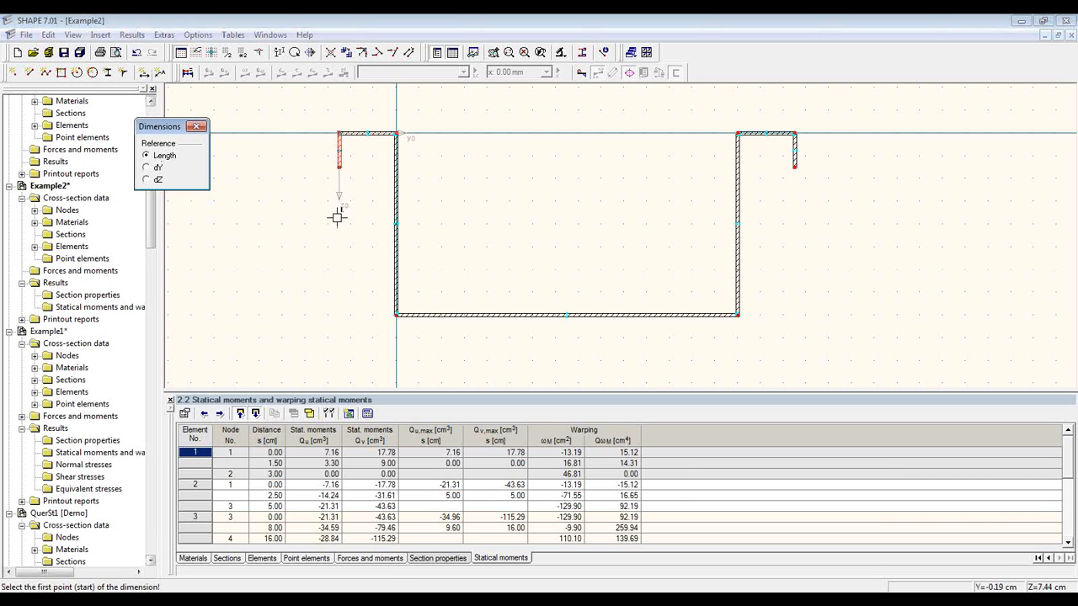
left_click(338, 133)
left_click(341, 166)
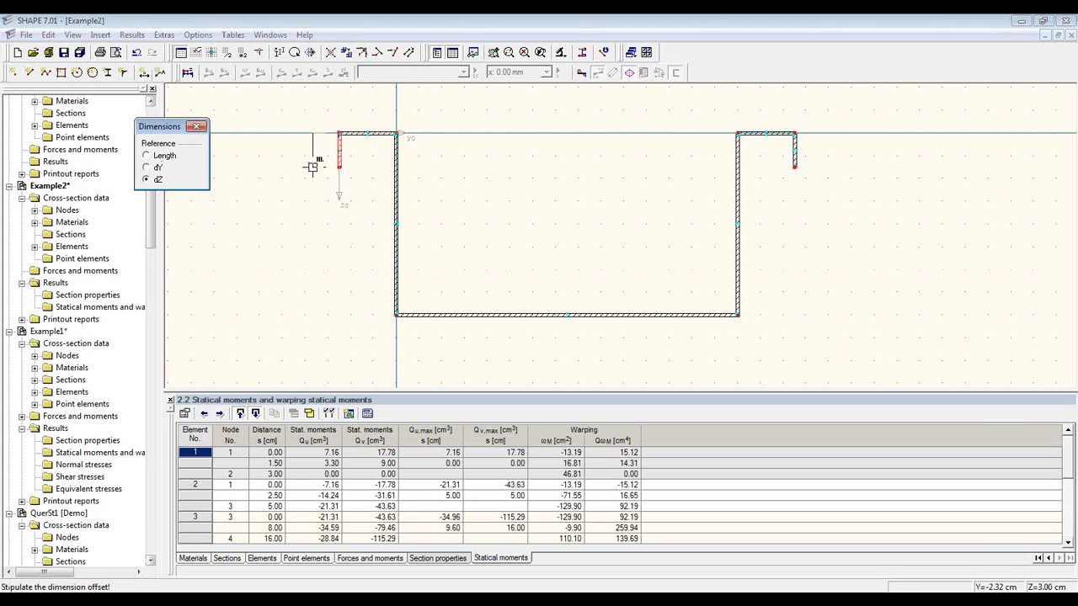
left_click(316, 160)
left_click(398, 133)
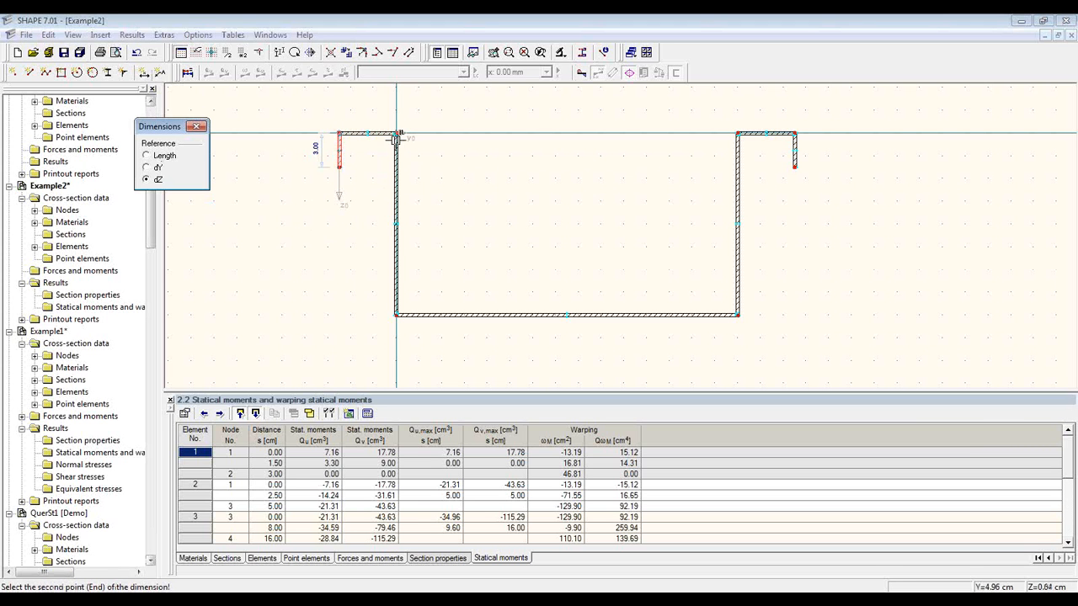
left_click(396, 315)
left_click(292, 299)
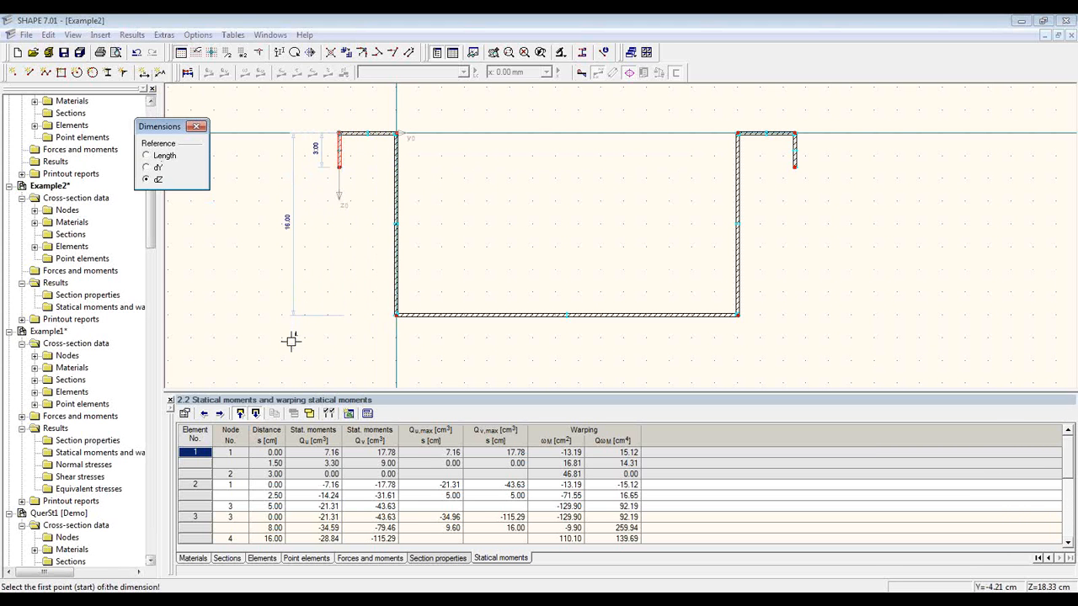
- Add dY dimensions above the section for the left flange, the gap between the webs and the right flange, and leave dimensioning
left_click(397, 132)
left_click(338, 133)
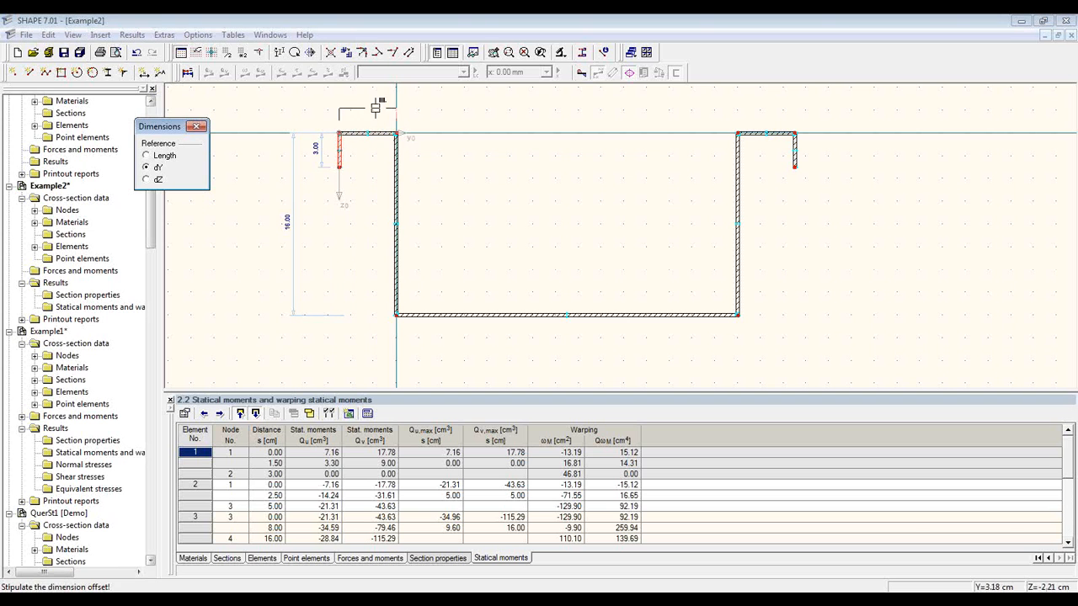
left_click(377, 105)
left_click(396, 133)
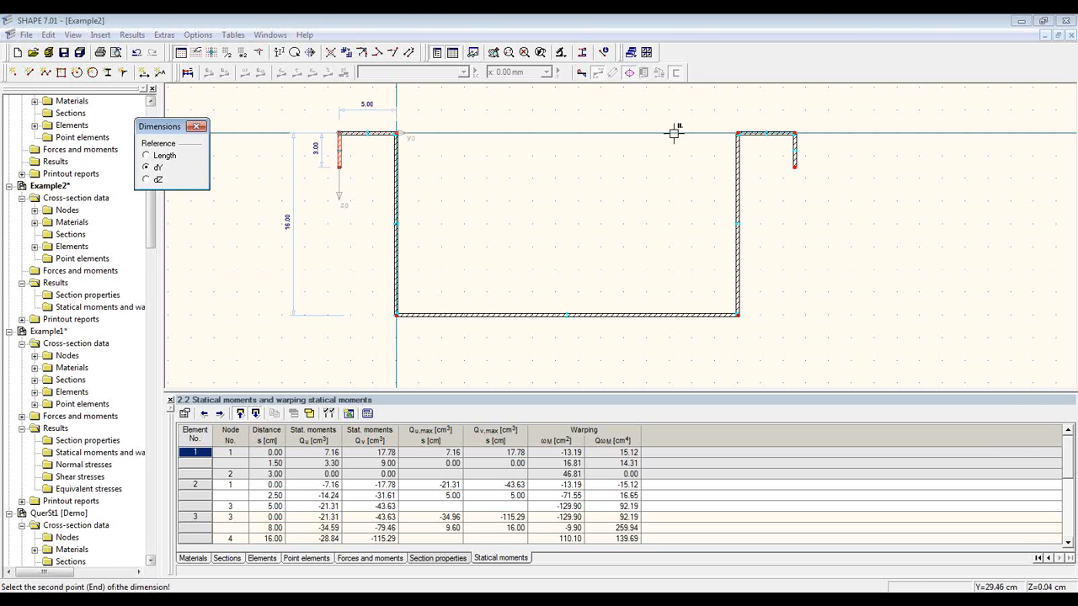
left_click(737, 132)
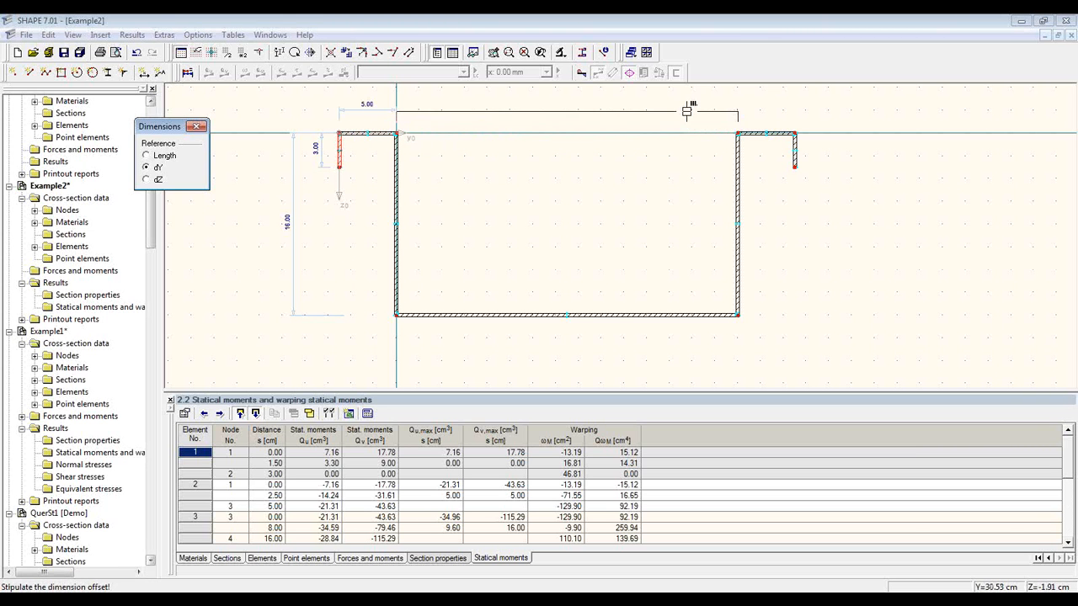
left_click(688, 109)
left_click(738, 132)
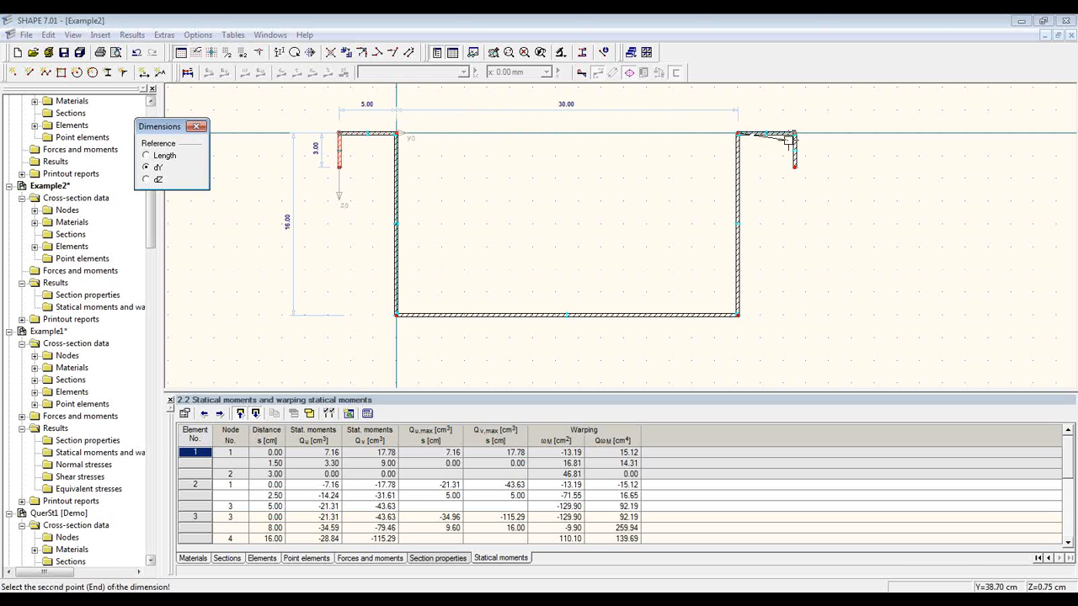
left_click(794, 132)
left_click(788, 110)
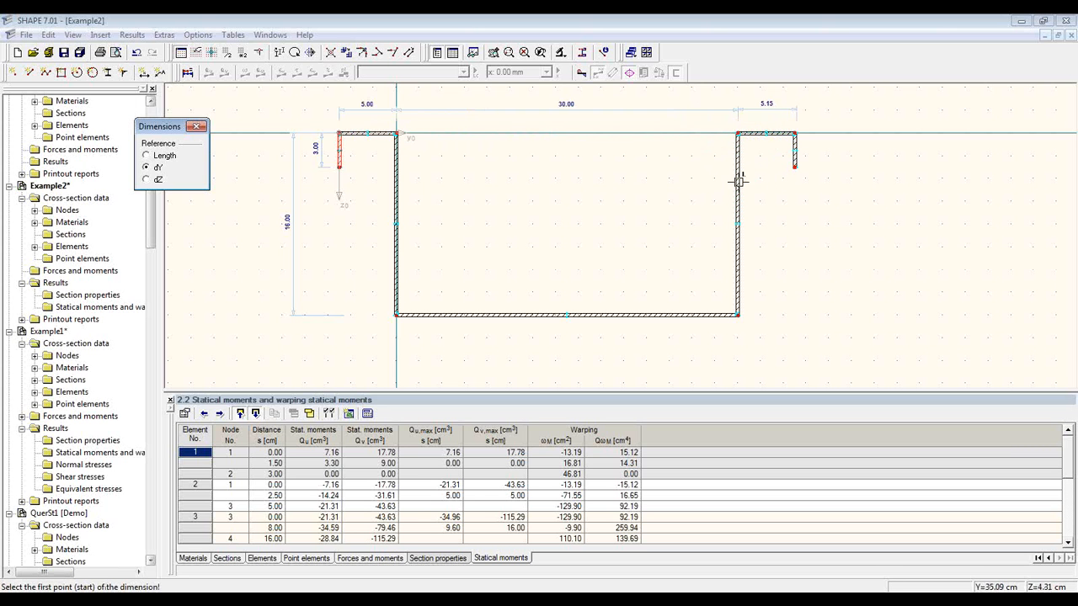
key("Escape")
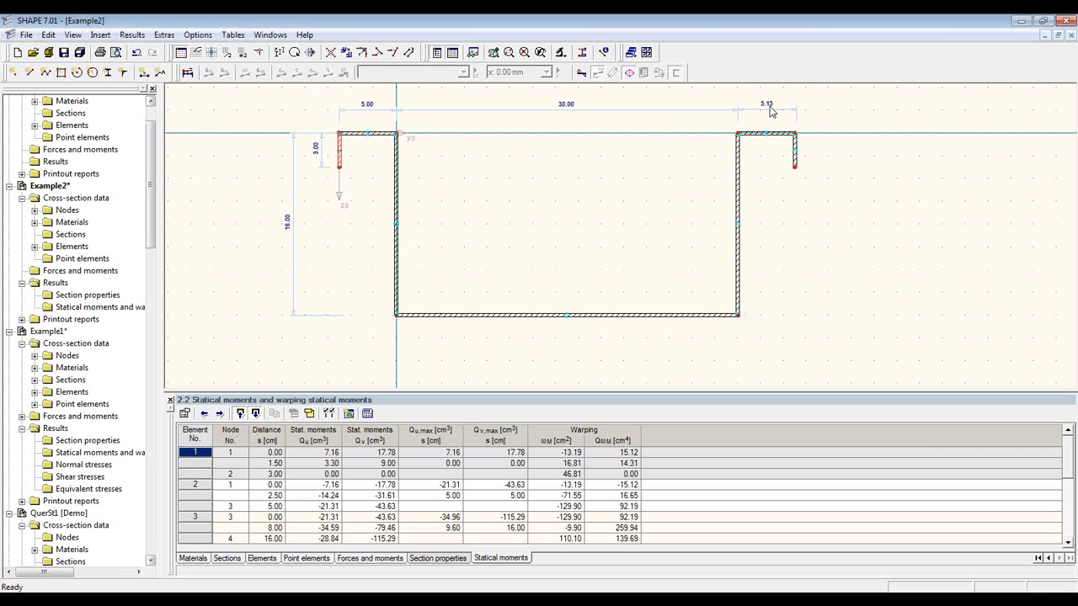
- Check the Sections table and the node coordinates in the Nodes table of the Example2 cross-section
left_click(196, 559)
left_click(254, 558)
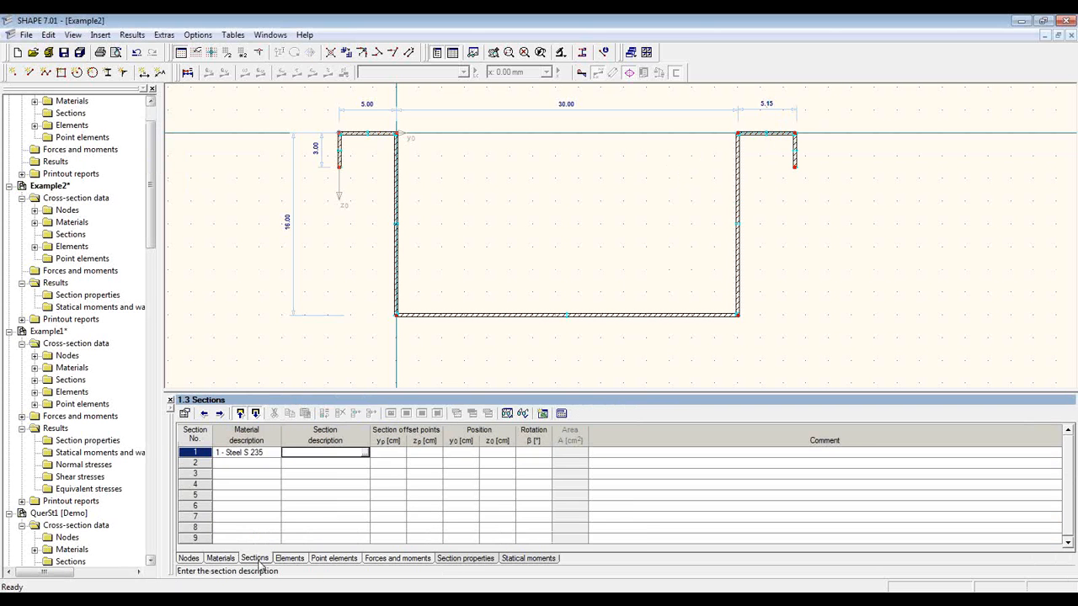
left_click(190, 558)
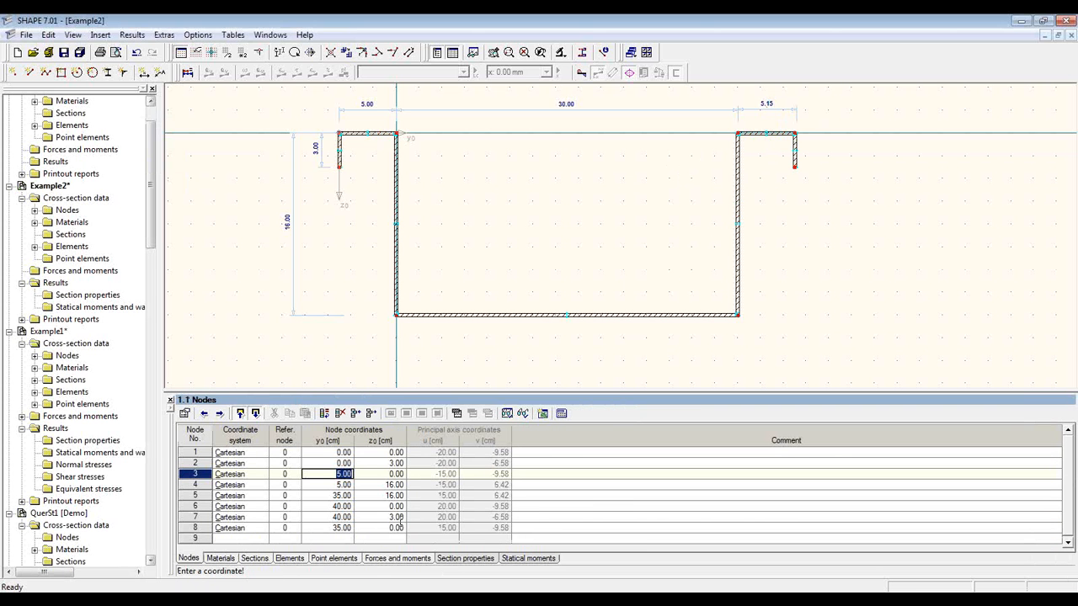
- Delete the incorrect 5.15 dimension above the right flange
left_click(769, 109)
right_click(766, 103)
left_click(763, 105)
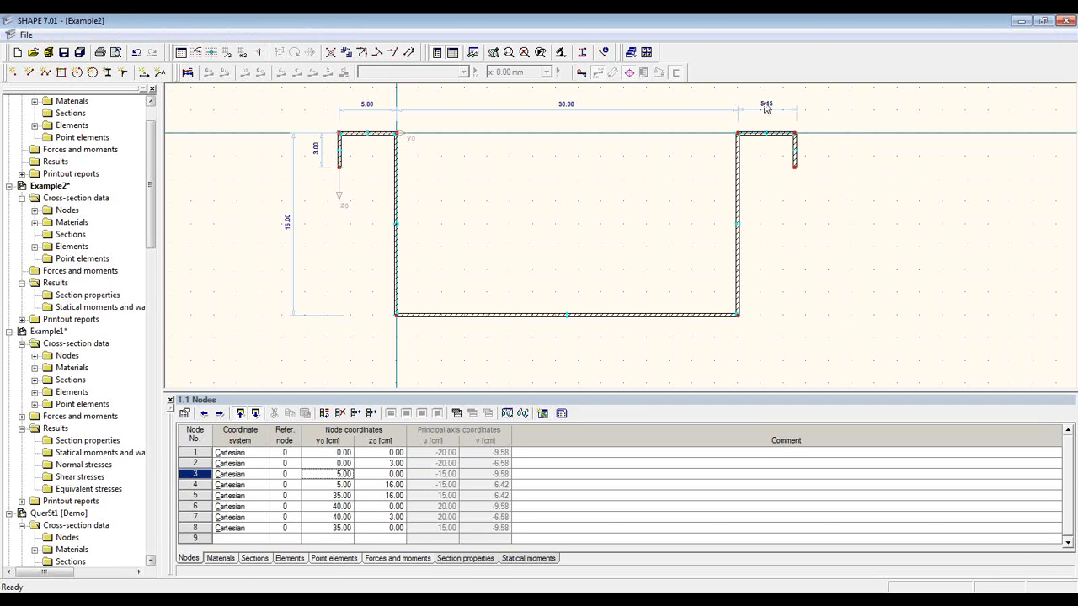
left_click_drag(816, 102, 788, 111)
left_click(792, 117)
key("Delete")
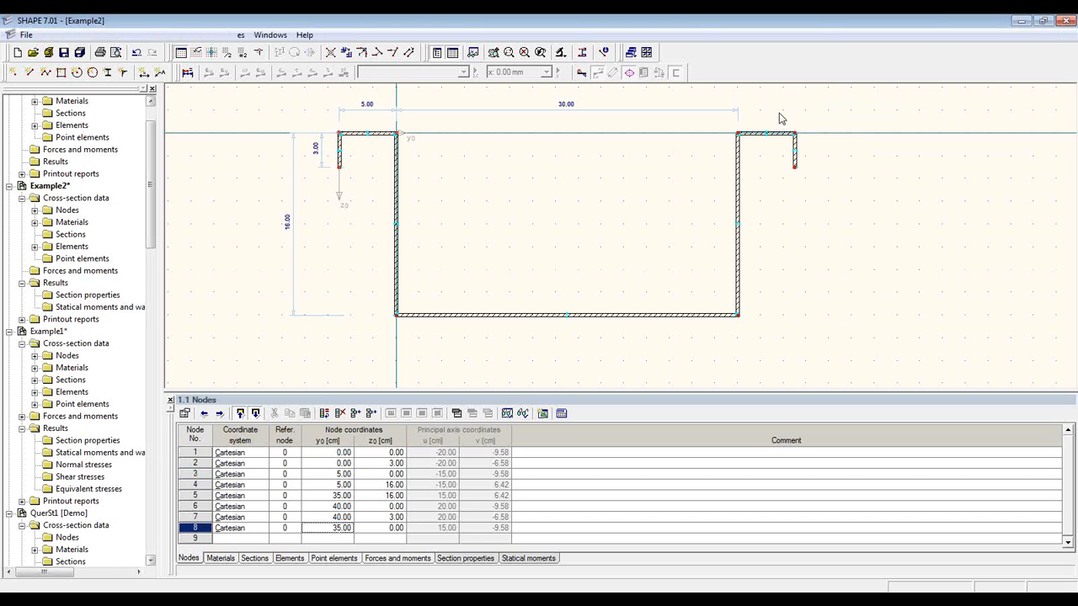
- Dimension the right flange again with the dY reference between its two end nodes, placed above the section, and leave dimensioning
left_click(145, 72)
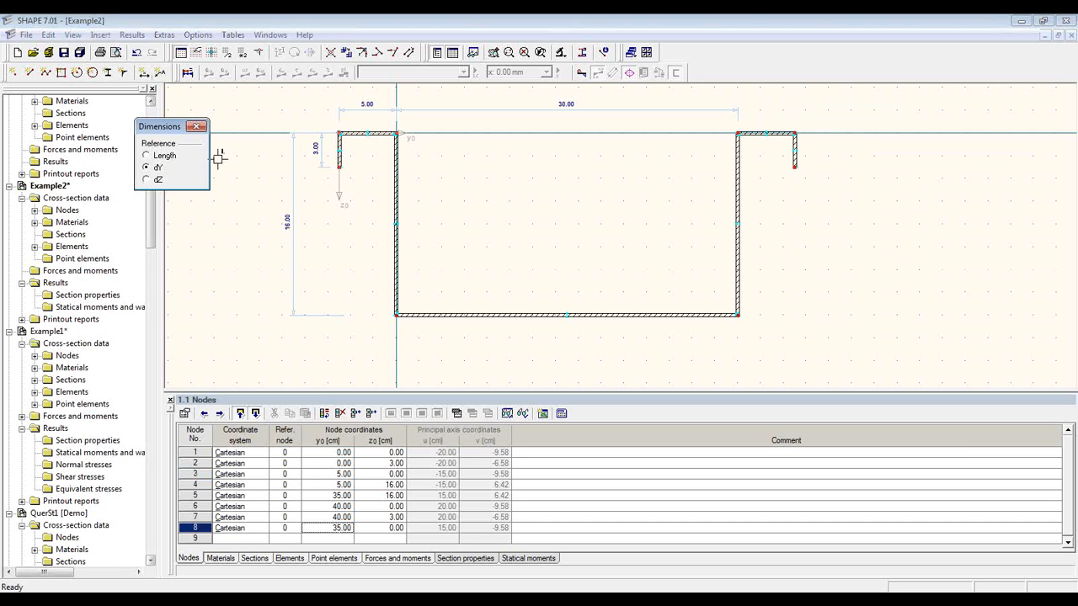
left_click(147, 157)
left_click(736, 132)
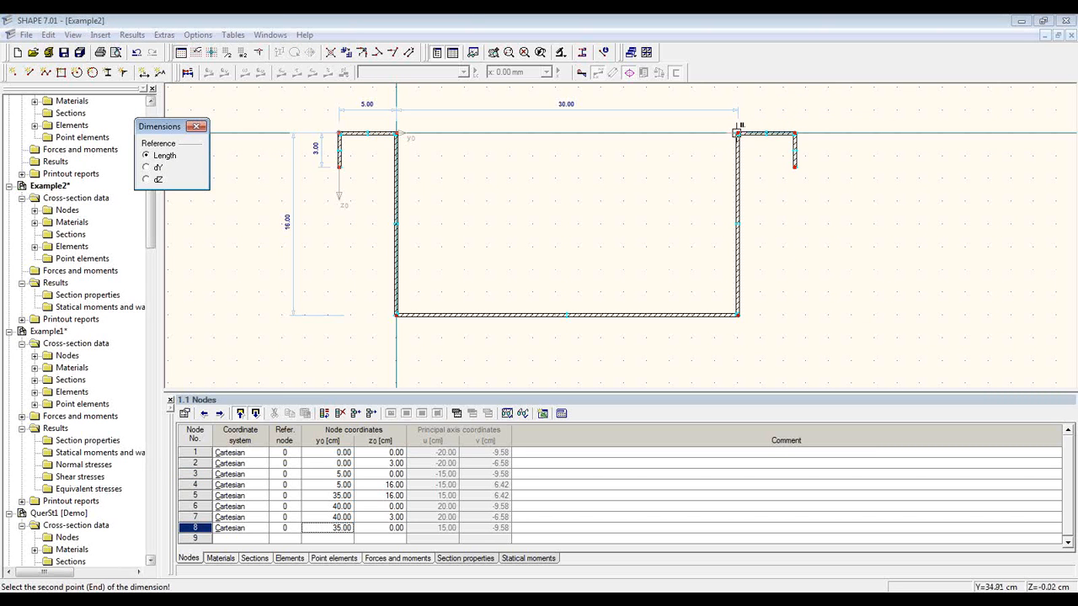
left_click(795, 133)
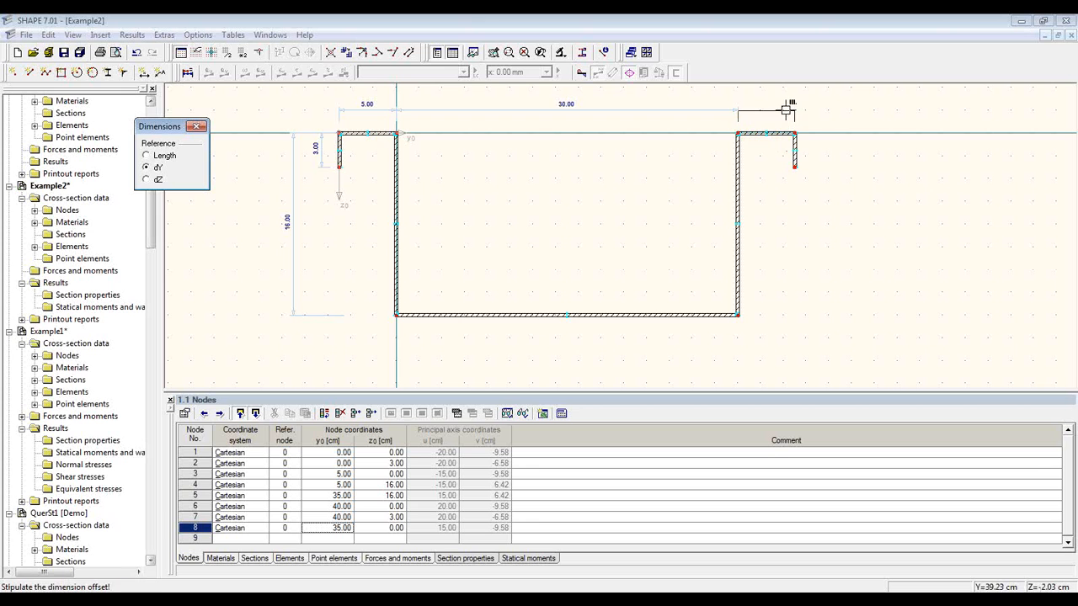
left_click(794, 103)
key("Escape")
middle_click_drag(534, 198, 549, 209)
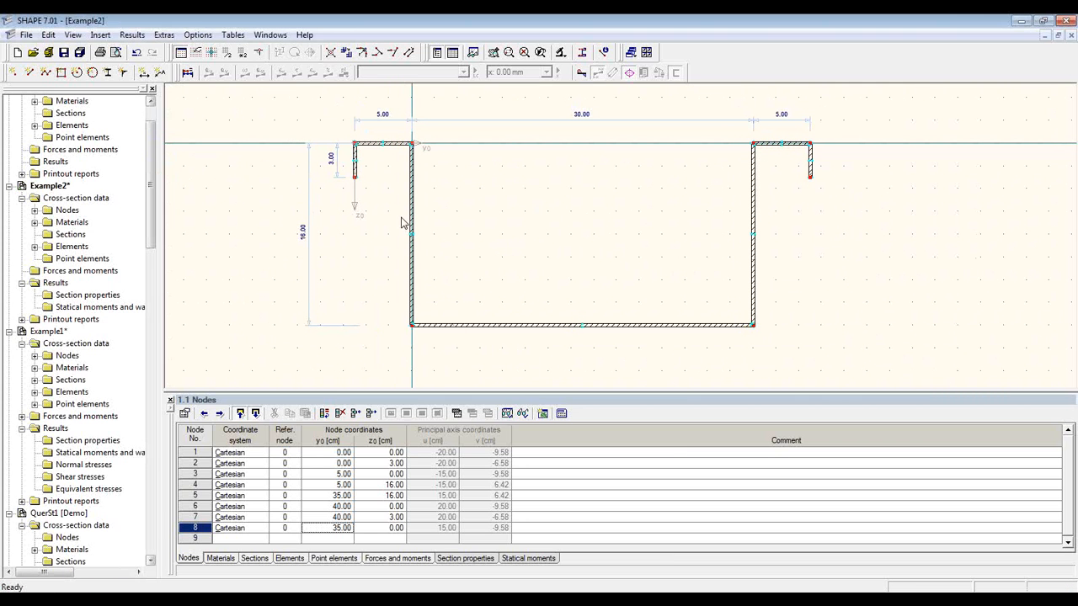
- Print the dimensioned section image to printout report D1 without the short form, at a vertical size of 50 % of the page, and close the report
left_click(101, 52)
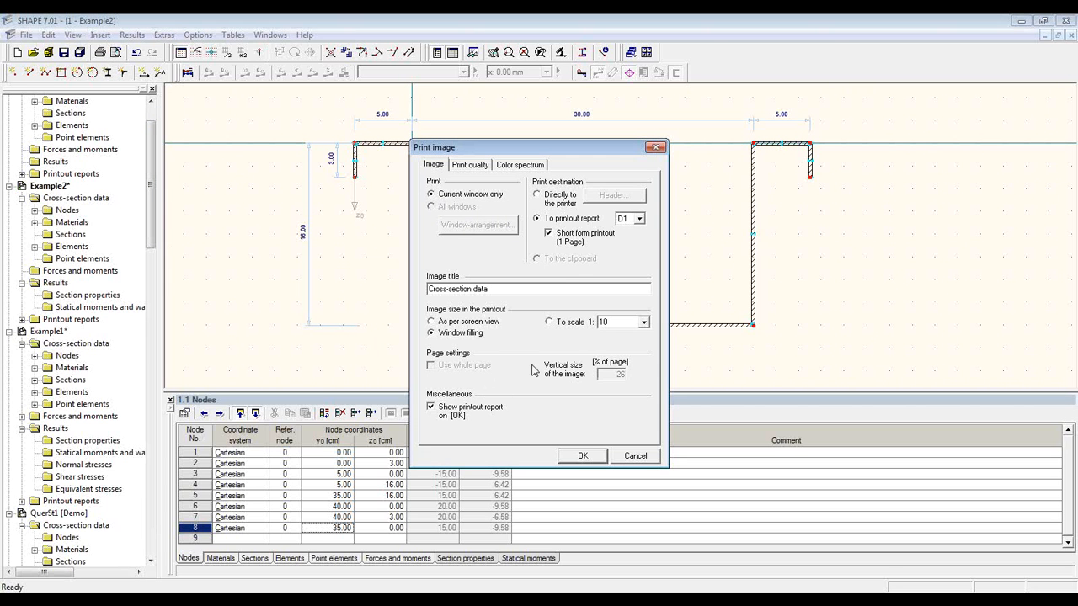
left_click(573, 247)
double_click(619, 374)
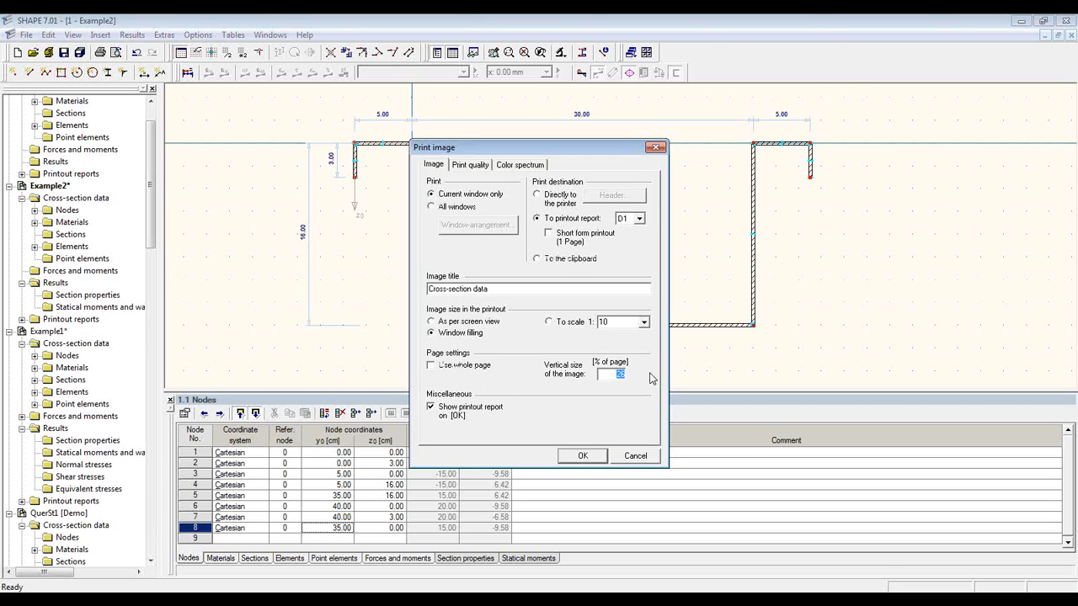
type("50")
left_click(583, 456)
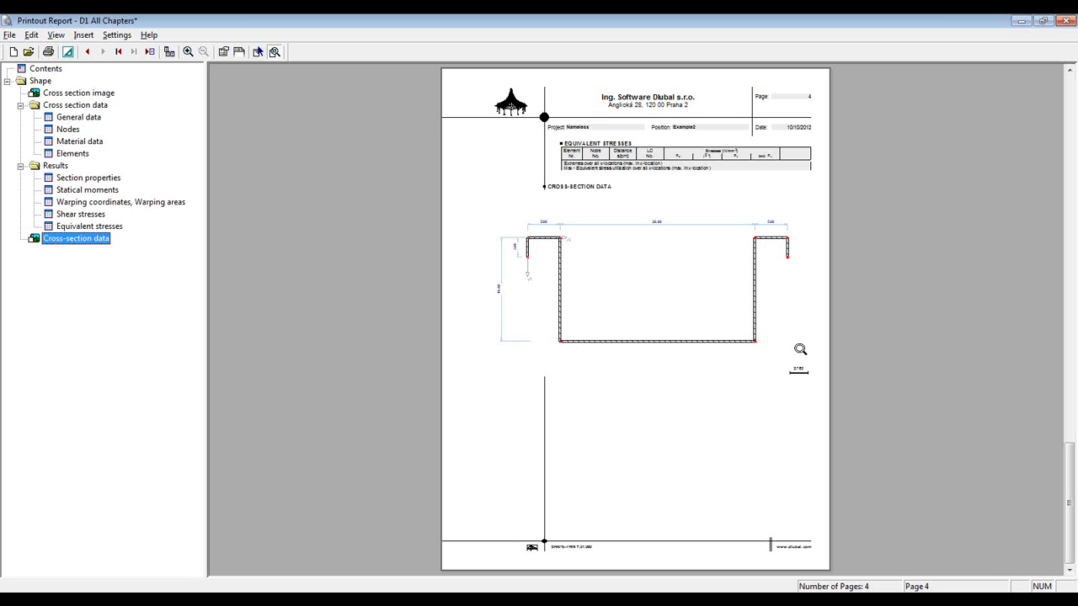
left_click(1067, 20)
left_click(538, 330)
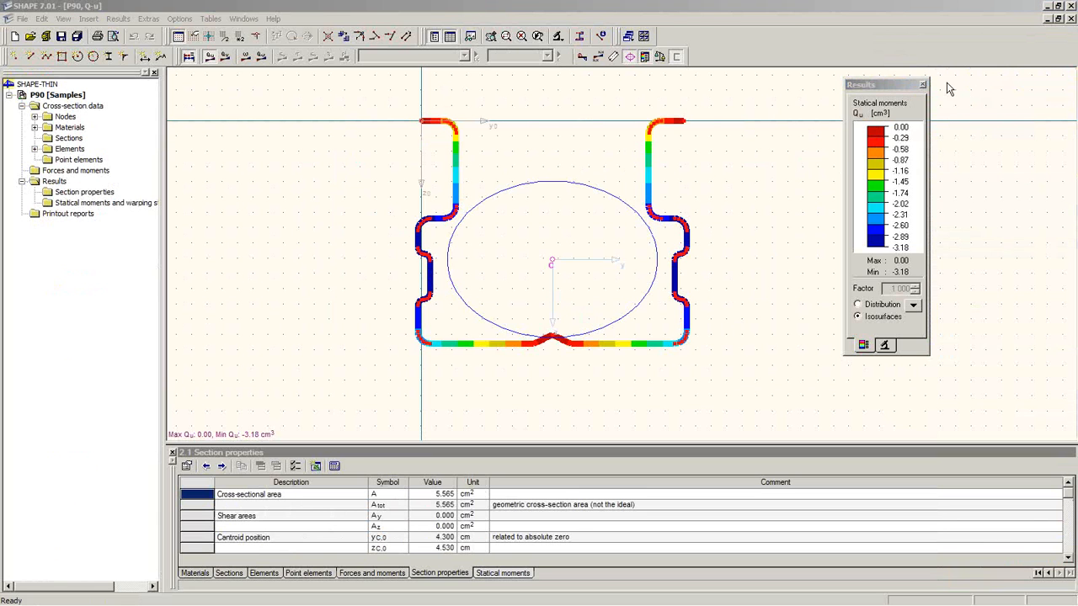
- Create a new cross-section named 10-2 in the Samples project and expand its materials in the project tree
left_click(14, 37)
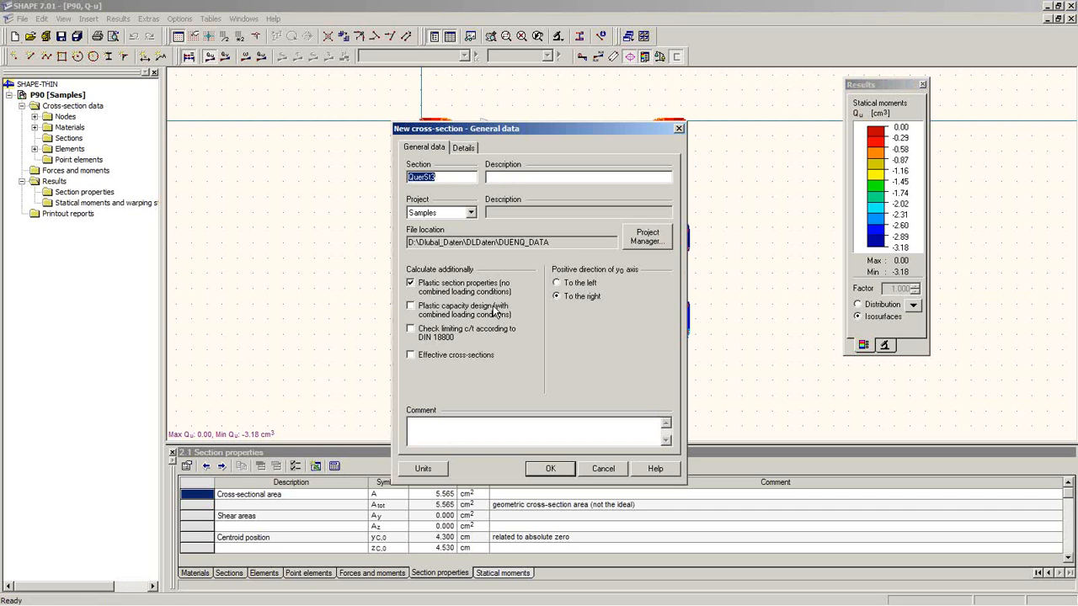
type("10-2")
left_click(550, 468)
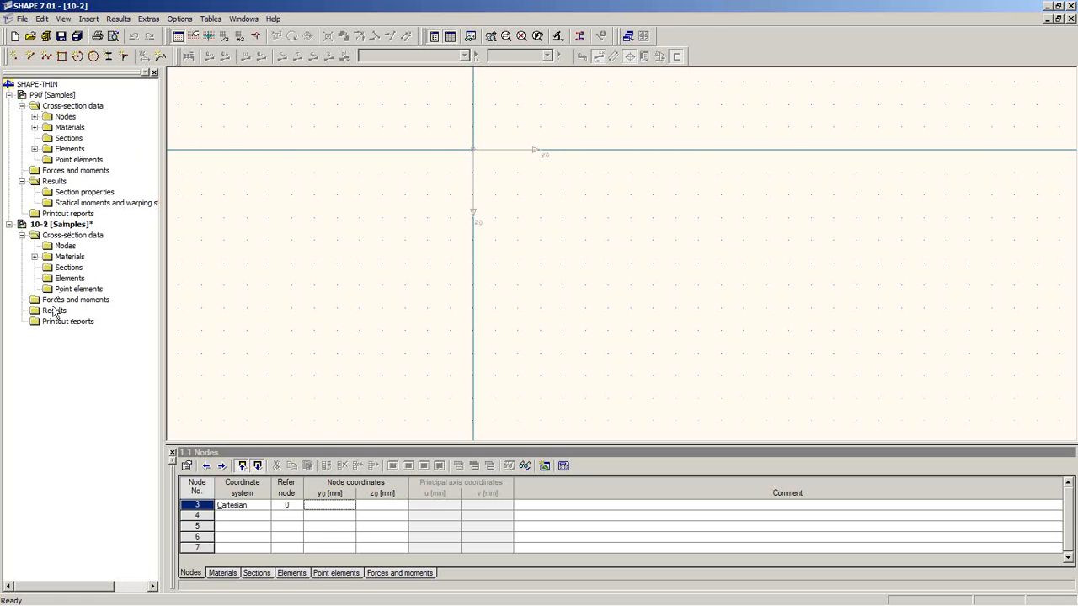
left_click(34, 256)
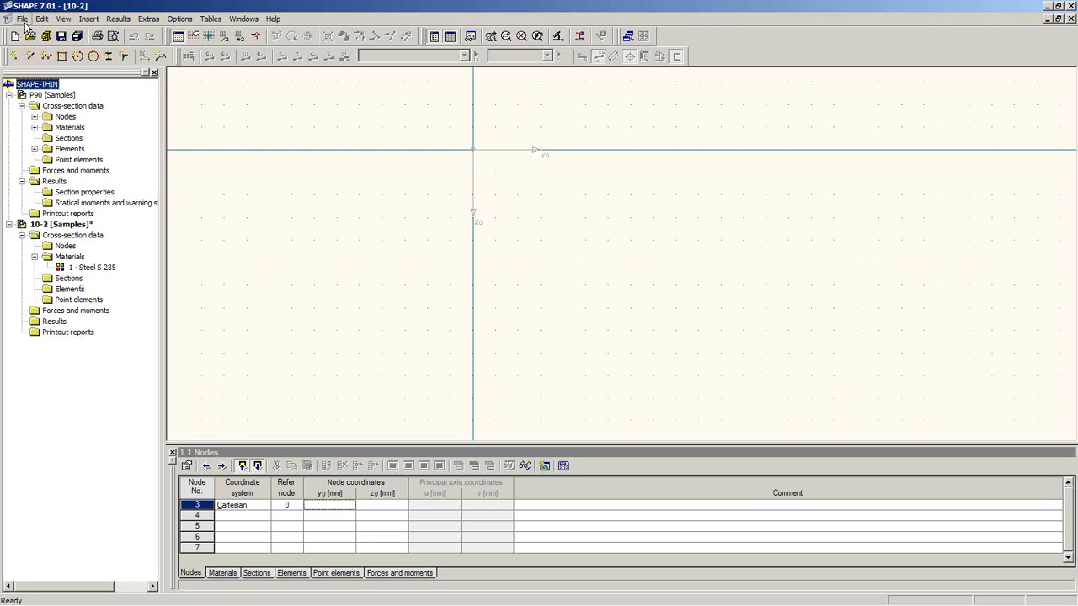
- Load the file Z240.dxf as a DXF template for the new cross-section
left_click(23, 20)
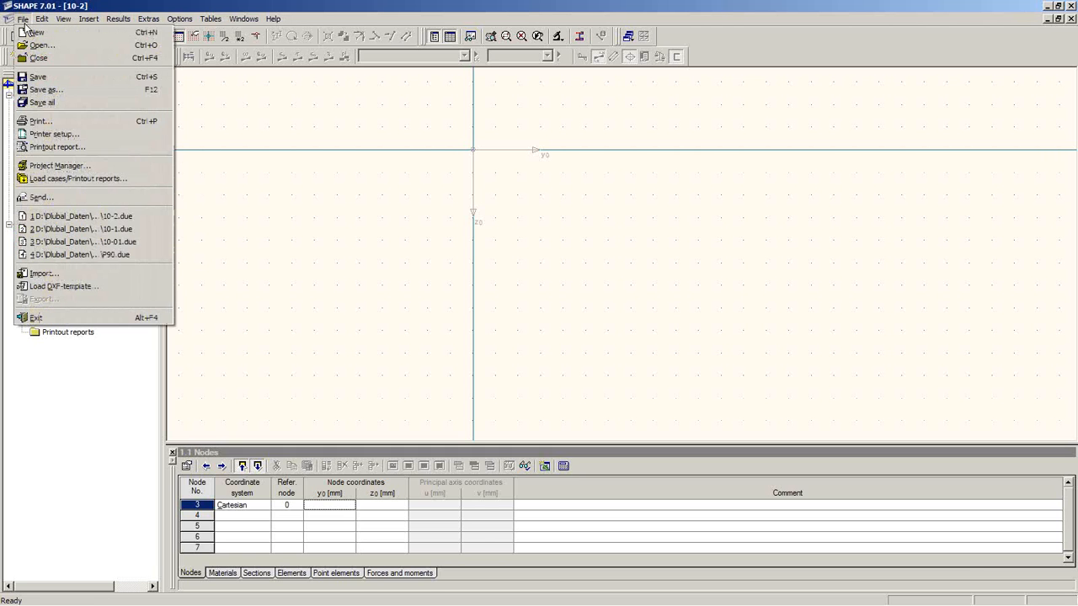
left_click(52, 287)
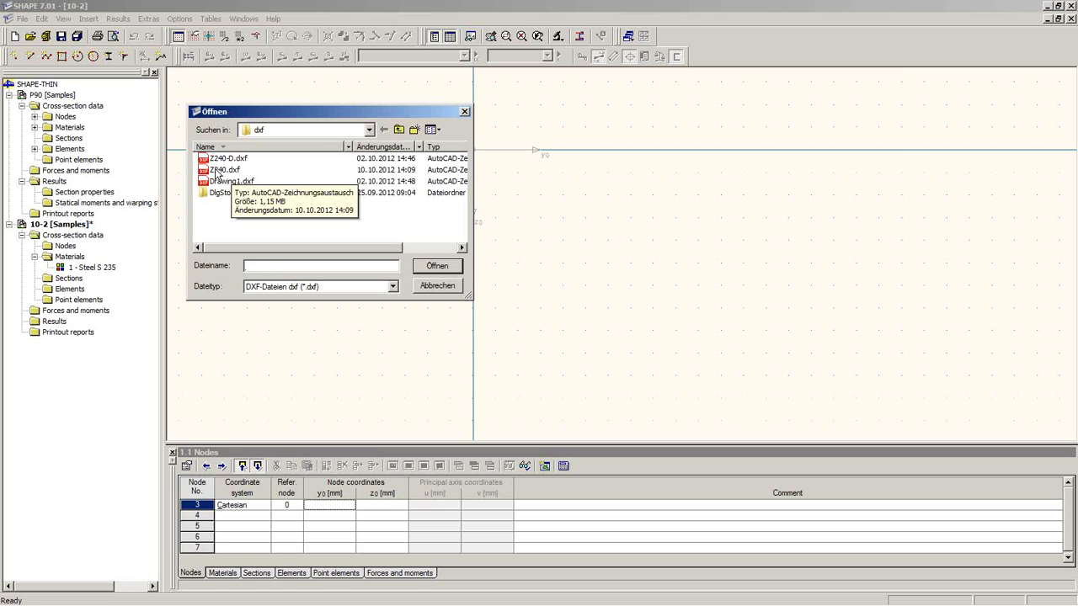
left_click(223, 172)
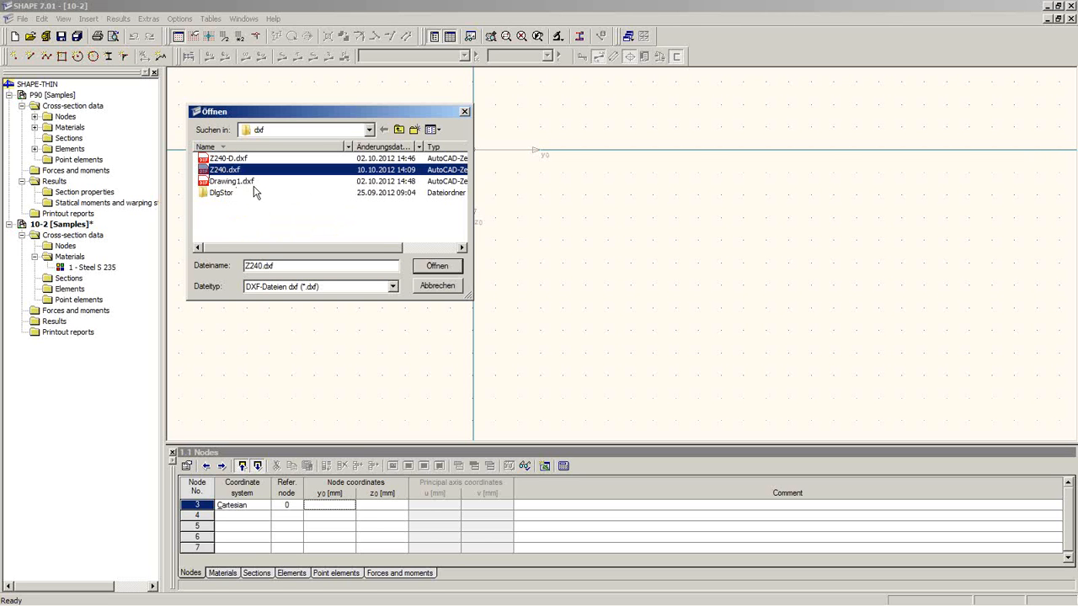
left_click(434, 268)
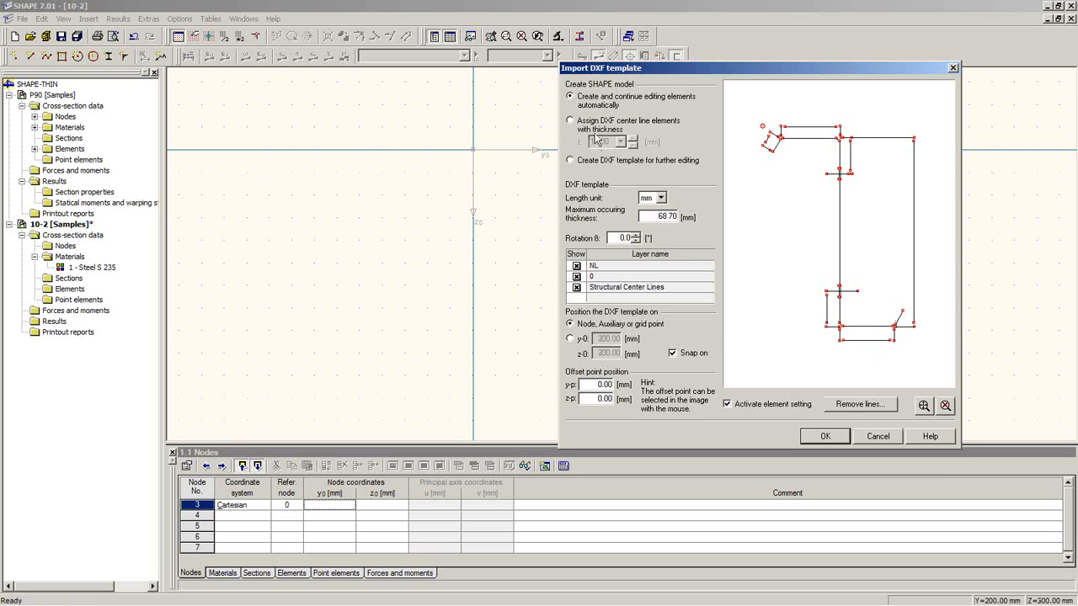
- Compare the template with and without layers NL and 0, and leave only the Structural Center Lines layer shown
left_click(577, 266)
left_click(577, 277)
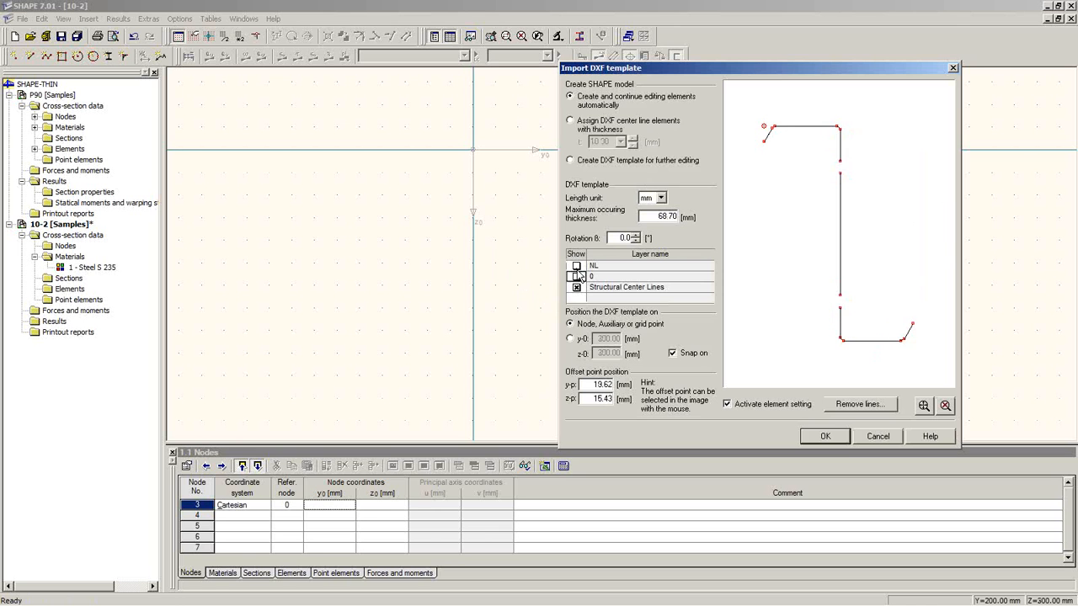
left_click(577, 266)
left_click(576, 277)
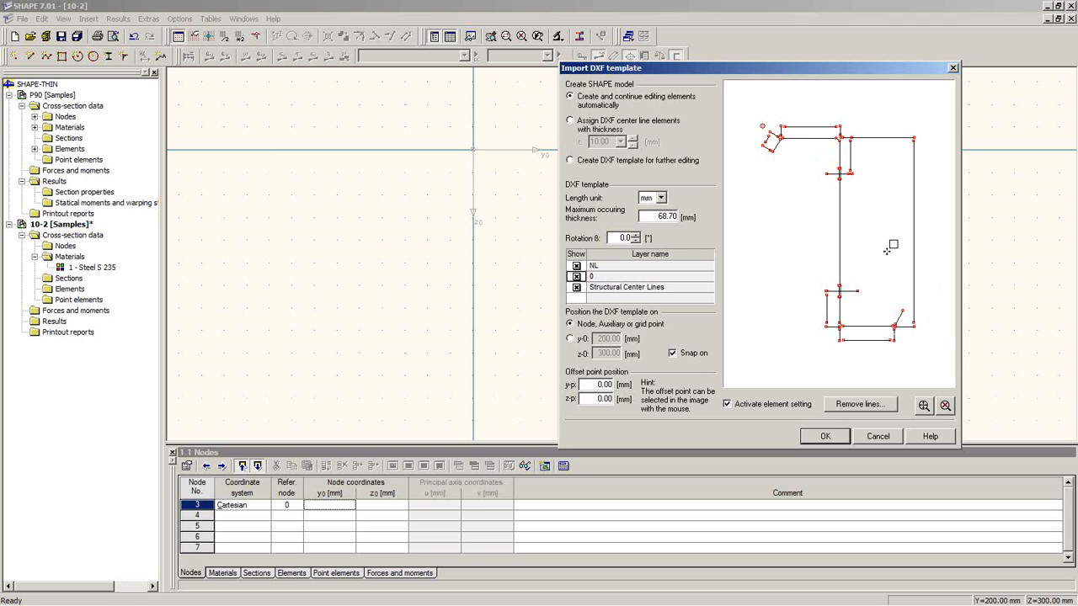
left_click(577, 266)
left_click(577, 277)
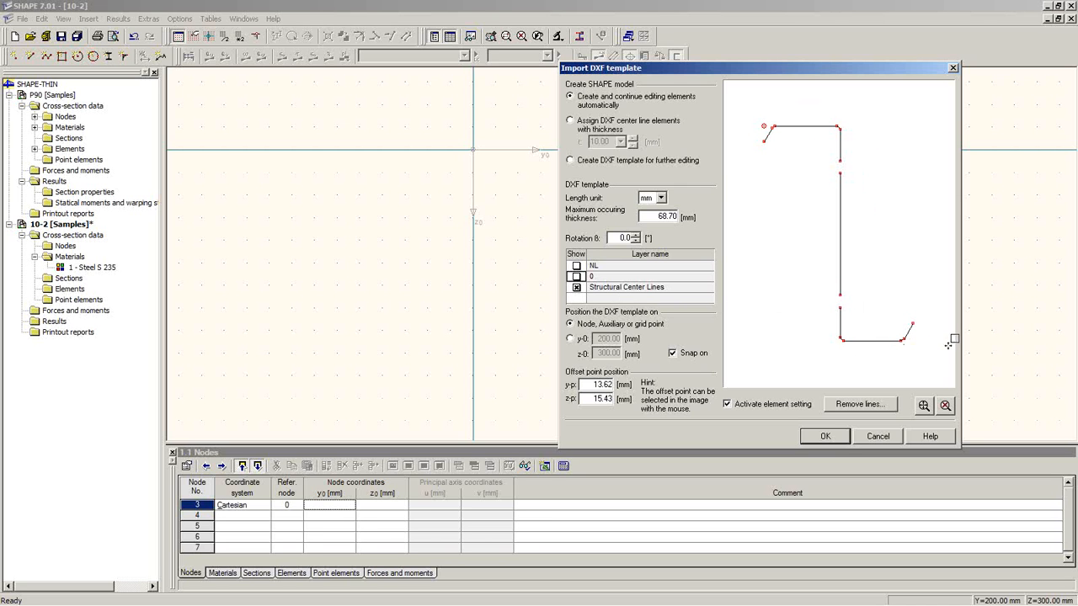
- Assign the DXF center line elements a thickness of 3 mm and place the imported section at the coordinate origin
left_click(589, 131)
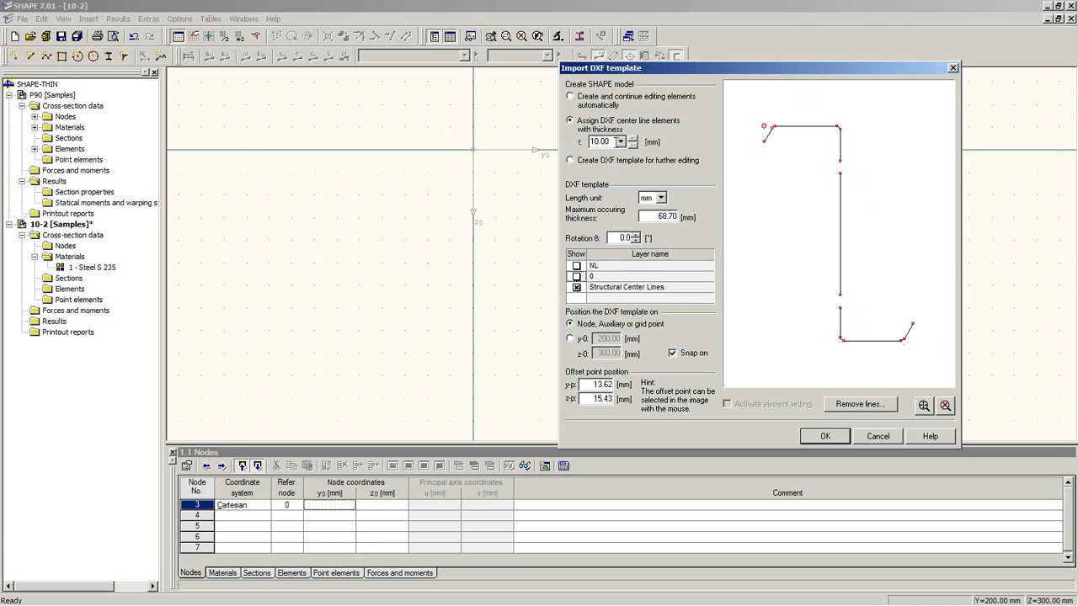
left_click_drag(612, 141, 581, 143)
type("3")
left_click(475, 150)
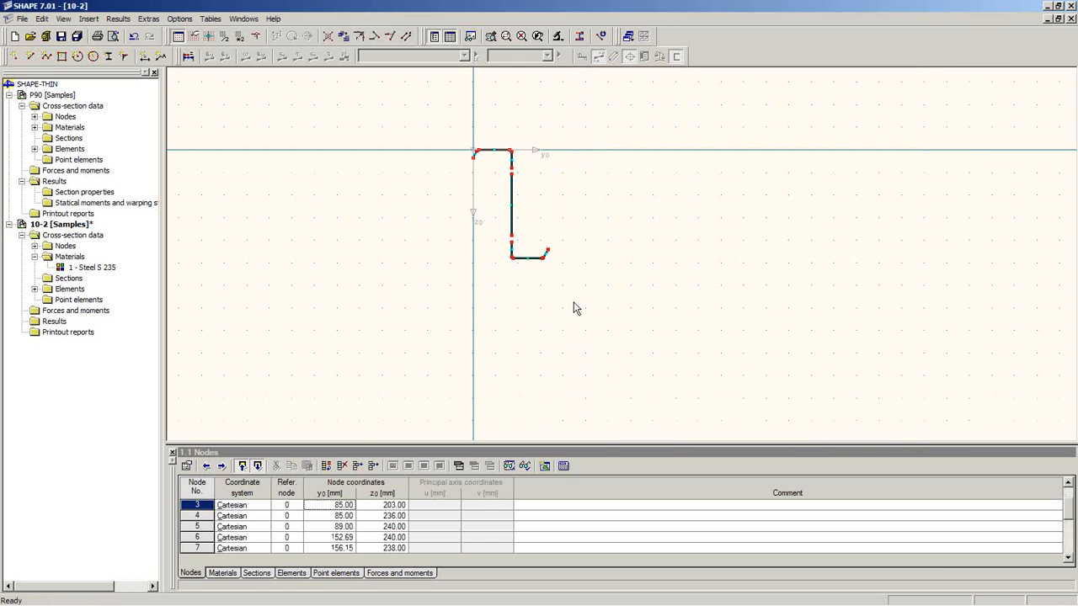
- Examine the imported Z-section's upper flange and rounded corners, and check the arc element's thickness and radius between the upper lip and flange
scroll(575, 277, "up", 2)
middle_click_drag(593, 289, 610, 341)
scroll(608, 338, "down", 1)
scroll(601, 334, "up", 3)
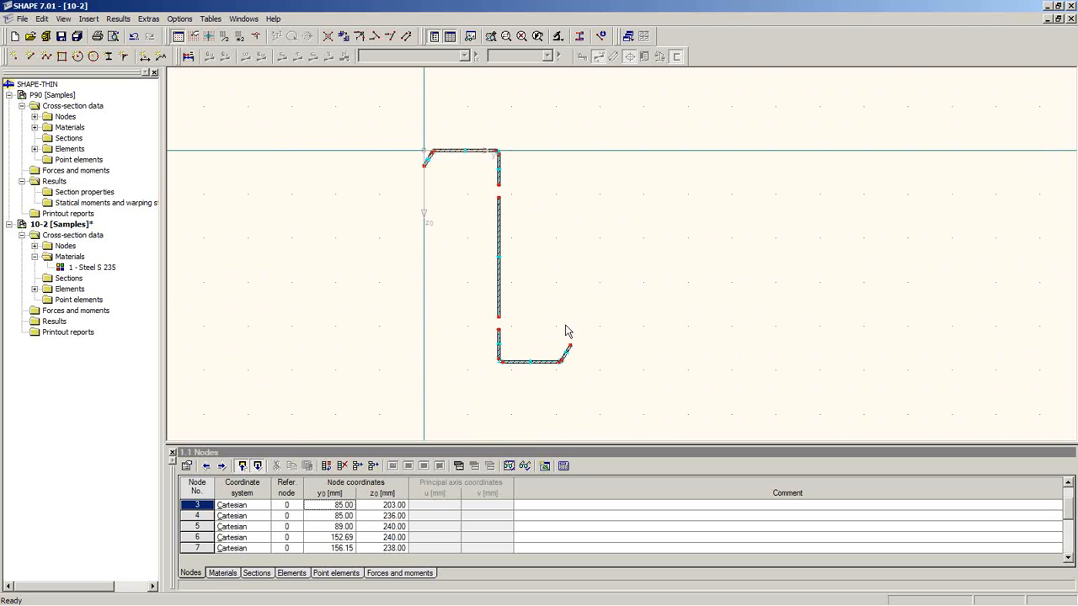
scroll(402, 241, "up", 6)
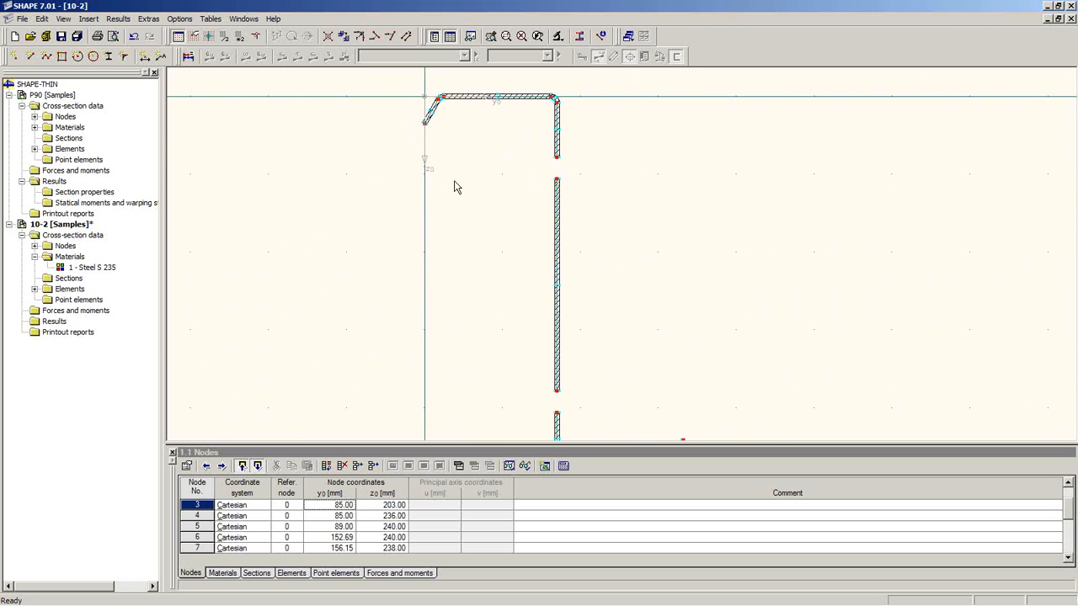
middle_click_drag(454, 183, 431, 303)
scroll(421, 263, "up", 4)
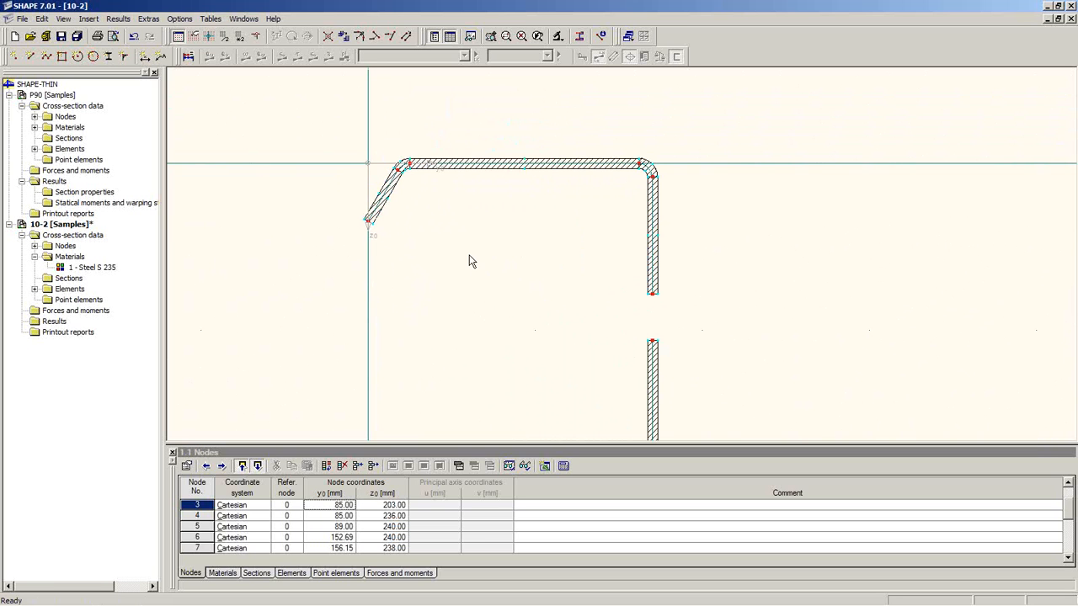
scroll(399, 218, "up", 3)
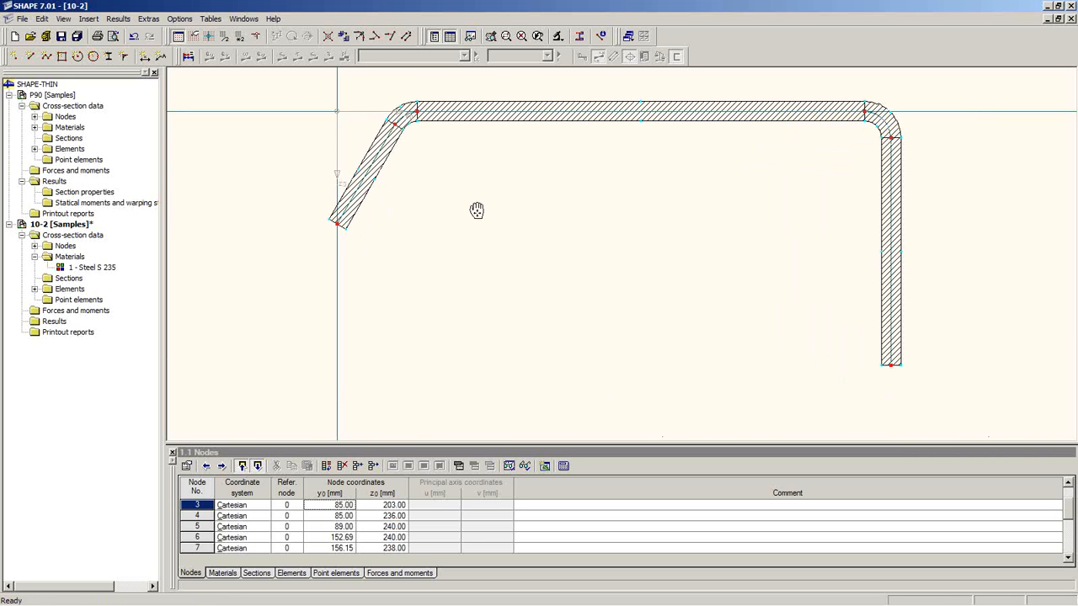
middle_click_drag(479, 211, 428, 301)
scroll(428, 301, "up", 1)
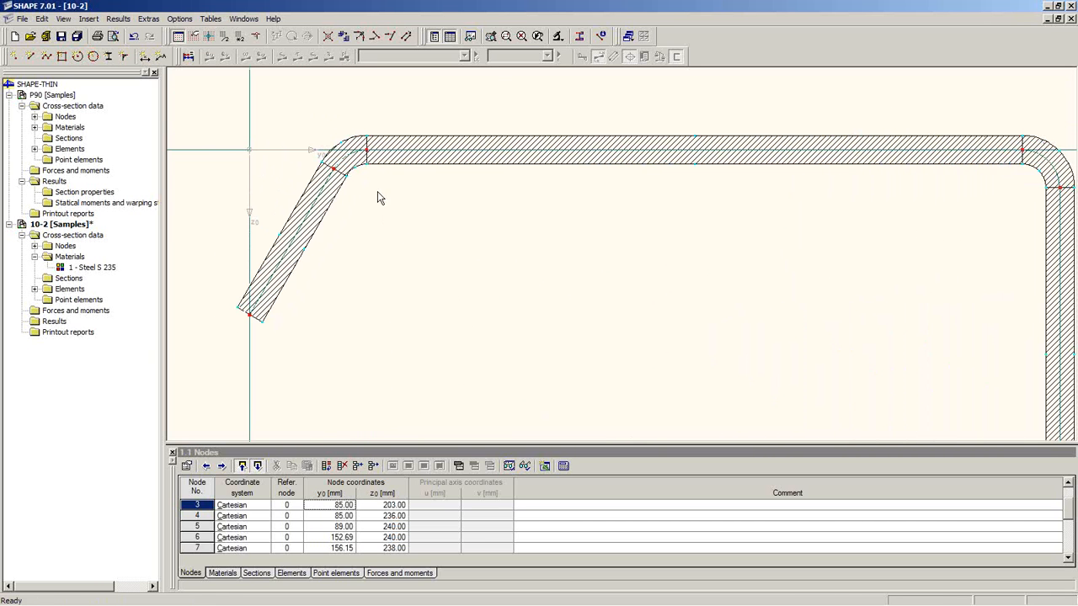
double_click(354, 150)
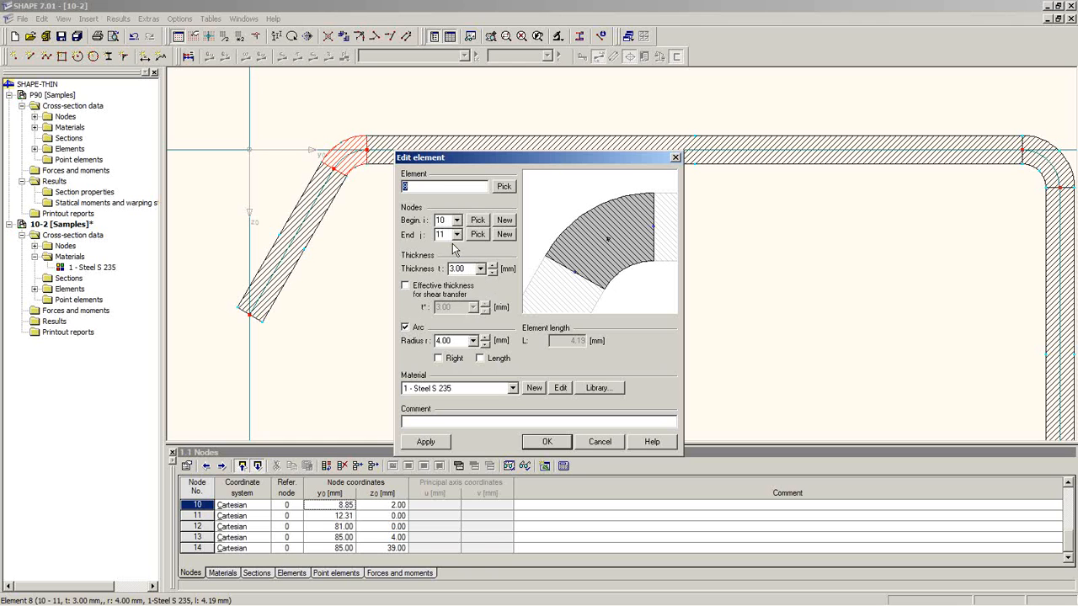
left_click(599, 442)
- Close the upper web gap by moving the long web element's upper node onto the end node of the short element above
scroll(596, 368, "down", 4)
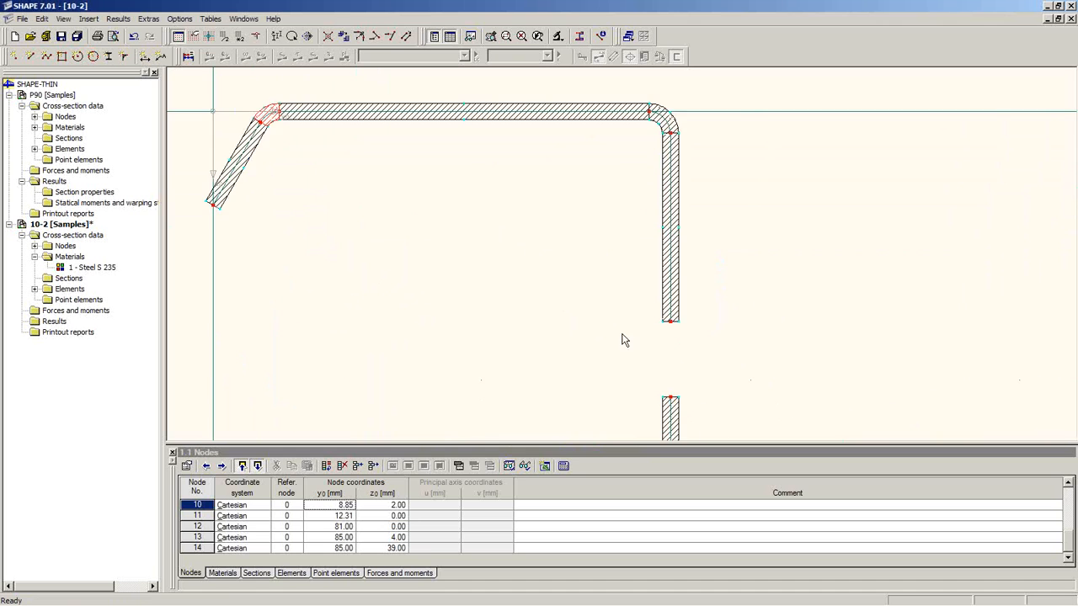
middle_click_drag(685, 354, 645, 256)
scroll(637, 296, "down", 5)
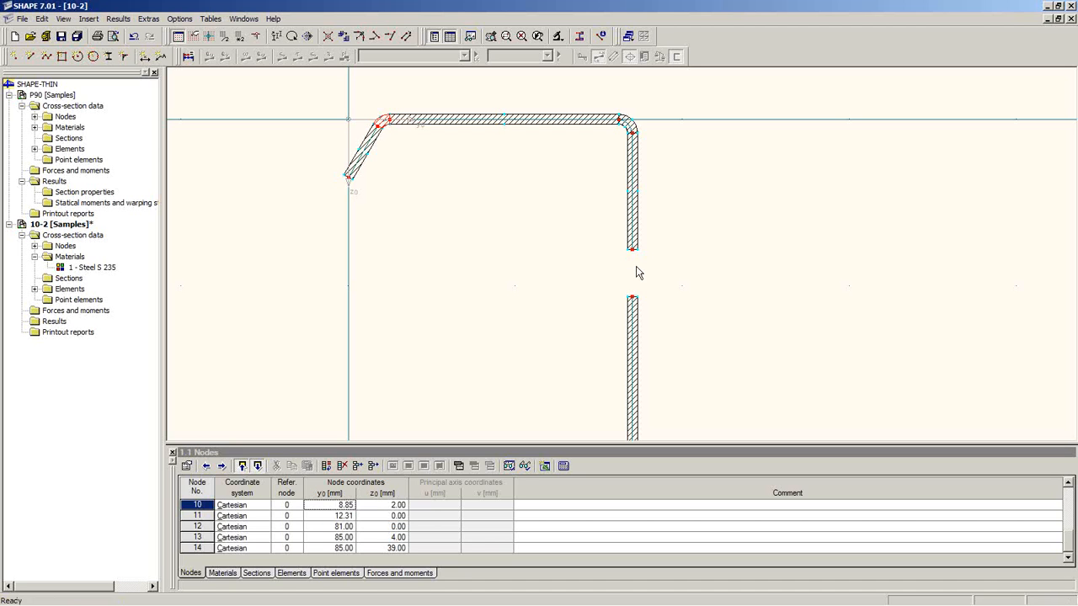
left_click_drag(632, 297, 632, 250)
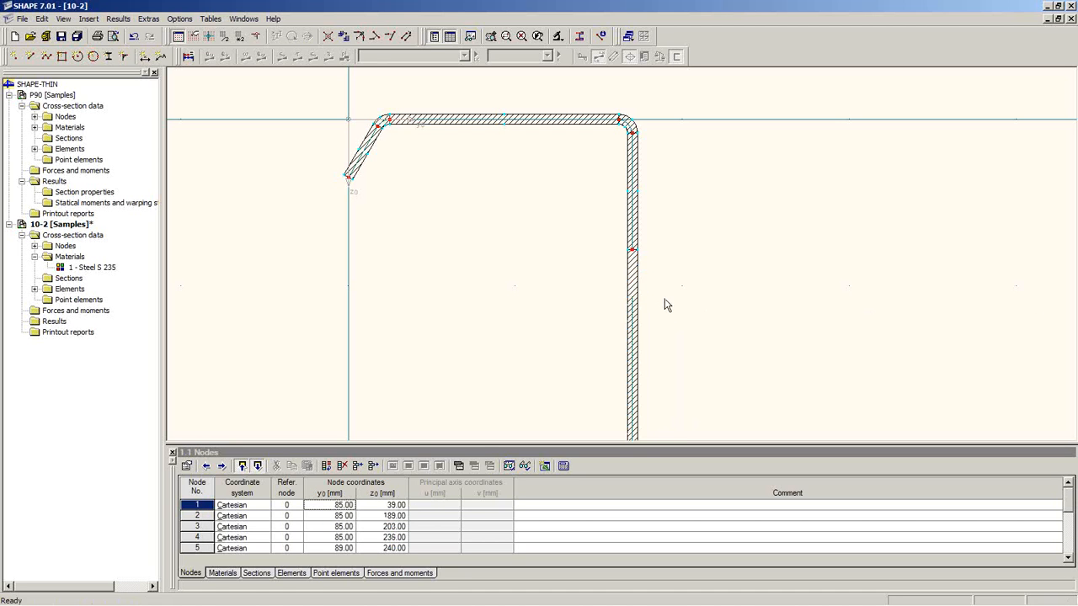
- Close the lower web gap by moving the long web element's lower node onto the end node of the short element below
scroll(664, 305, "down", 2)
middle_click_drag(662, 324, 591, 128)
scroll(607, 251, "down", 3)
middle_click_drag(615, 329, 612, 281)
left_click_drag(581, 332, 578, 351)
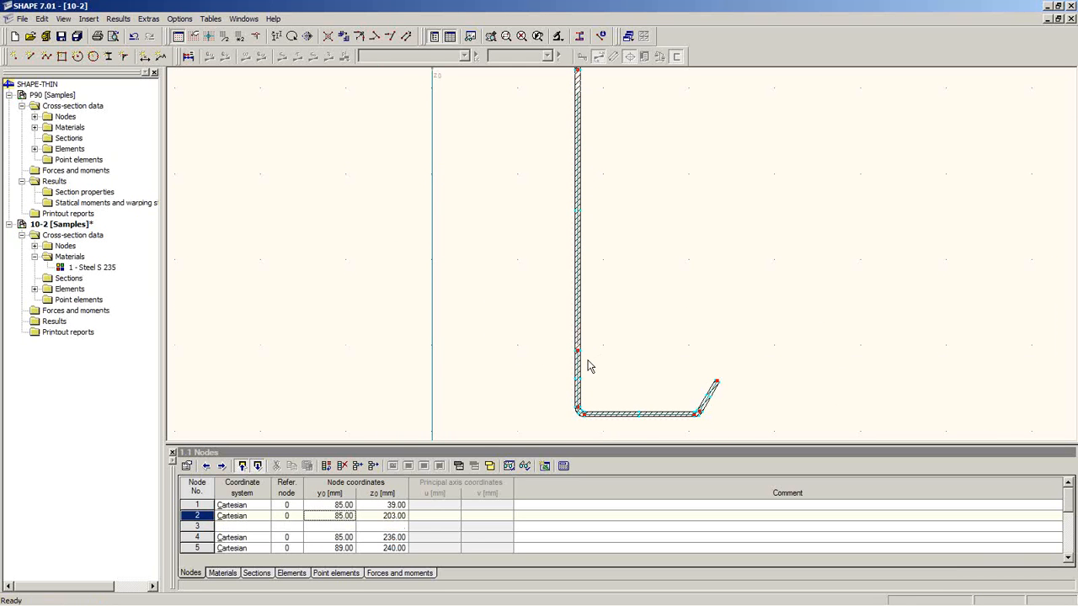
scroll(587, 365, "up", 2)
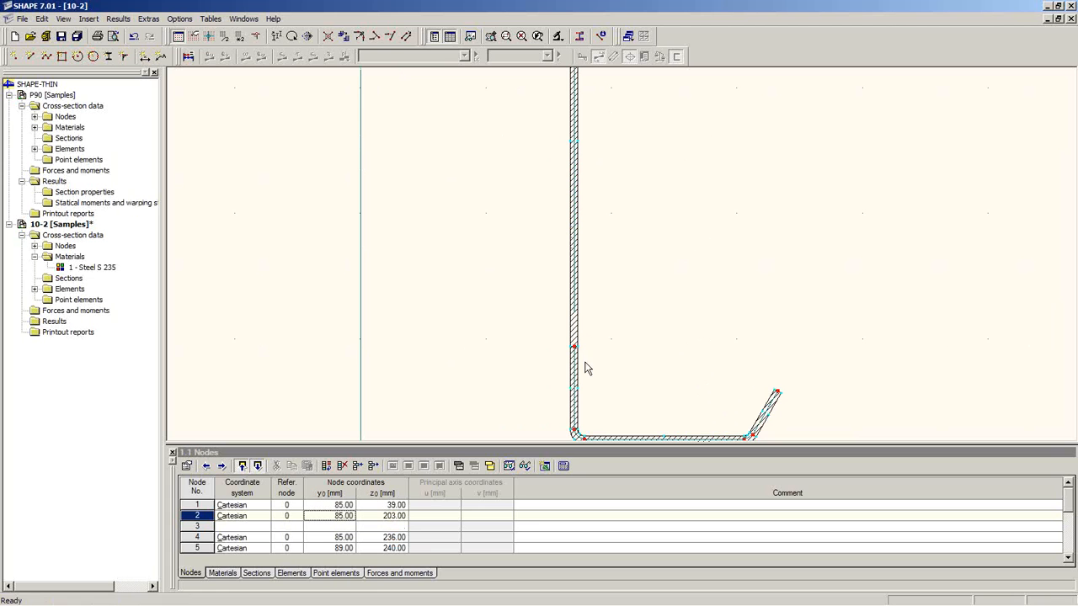
- Calculate the section properties of the joined Z-section
scroll(612, 336, "down", 1)
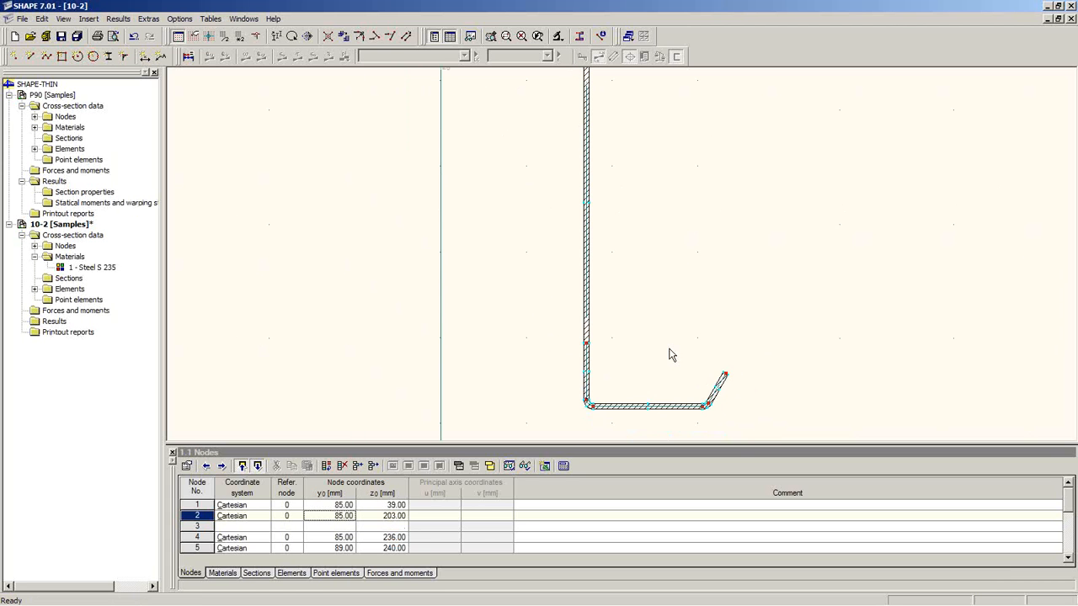
scroll(637, 336, "up", 2)
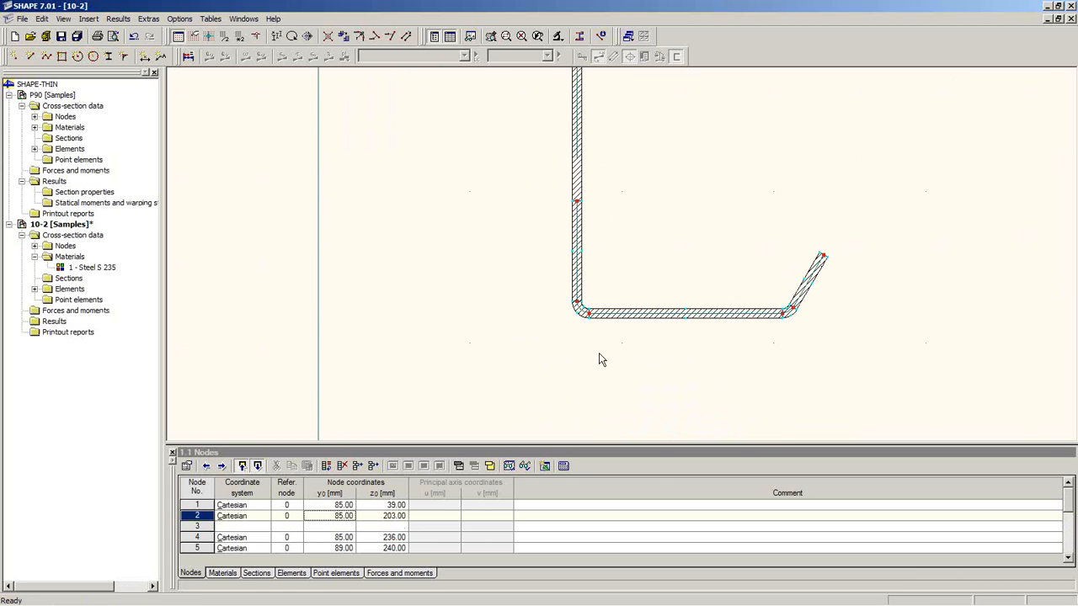
scroll(598, 344, "down", 3)
middle_click_drag(618, 284, 563, 314)
scroll(565, 332, "up", 1)
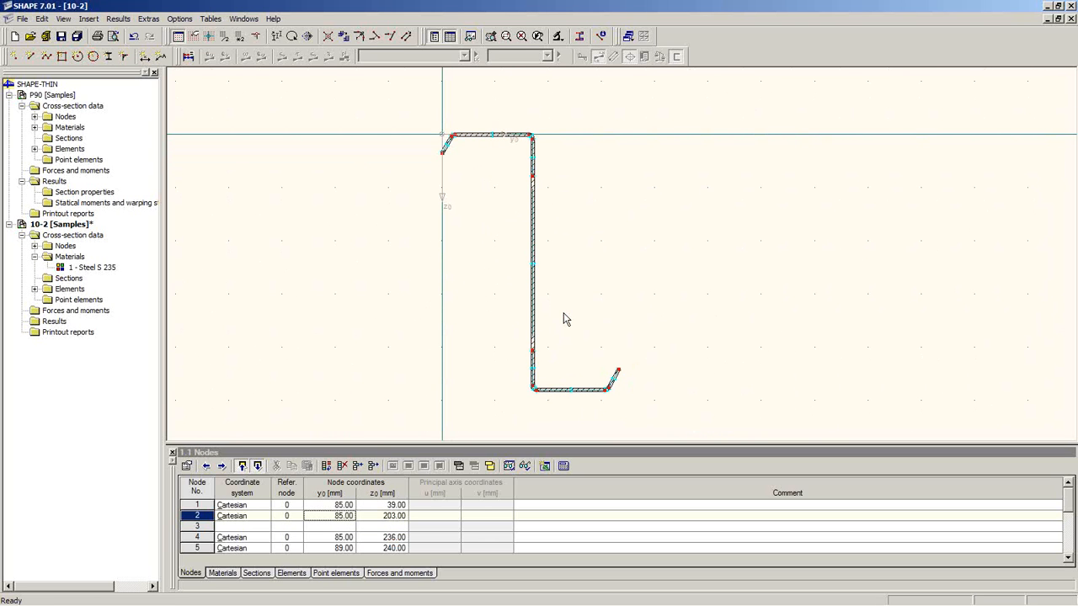
left_click(187, 57)
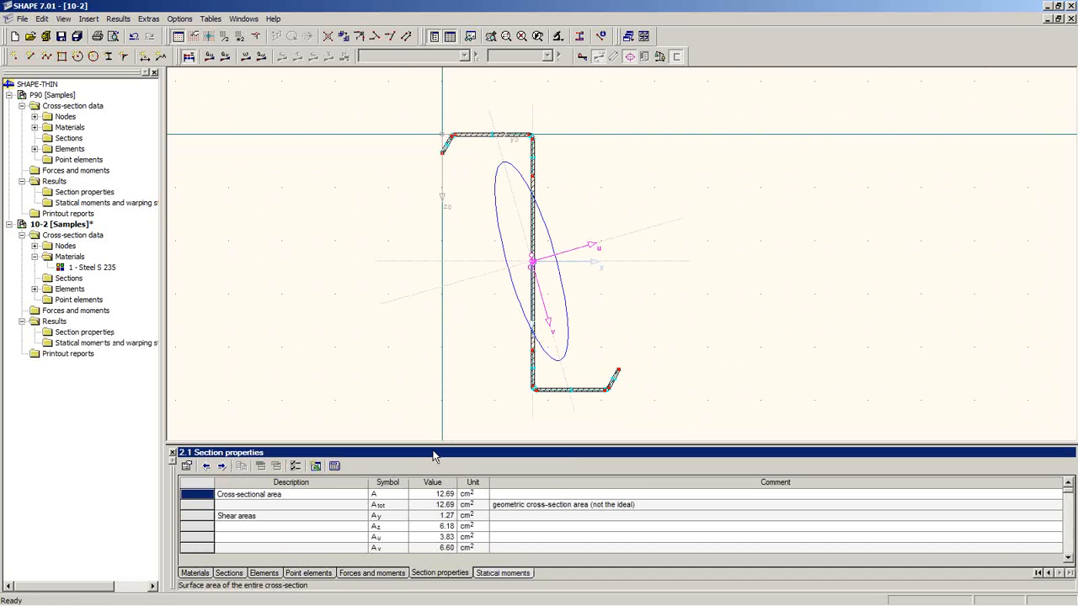
- Undock the tables into a floating window and examine the section properties beside the Z-section with its principal axes
double_click(435, 456)
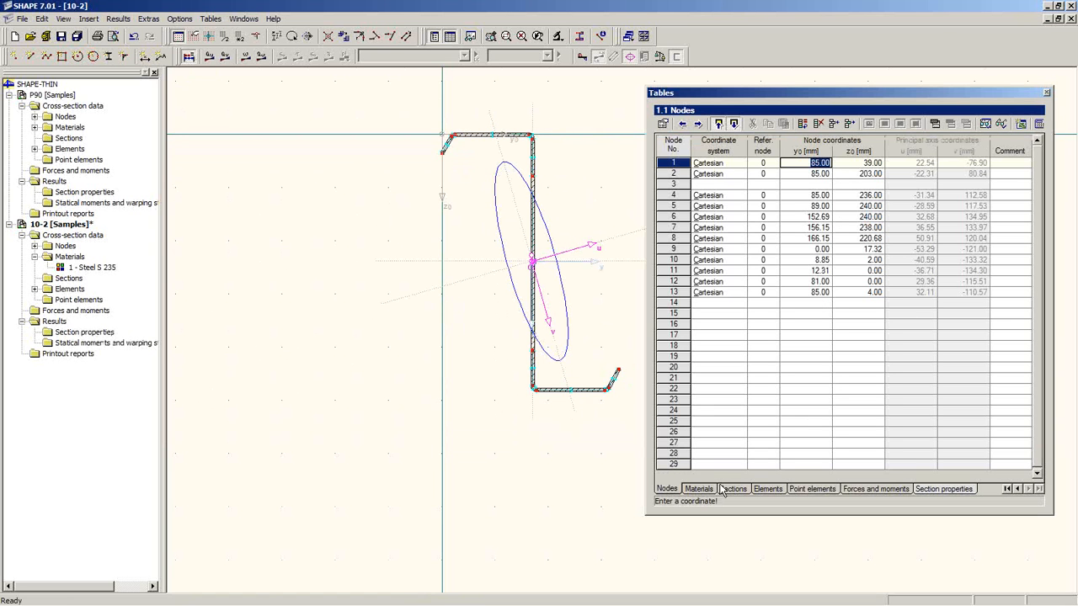
left_click(937, 489)
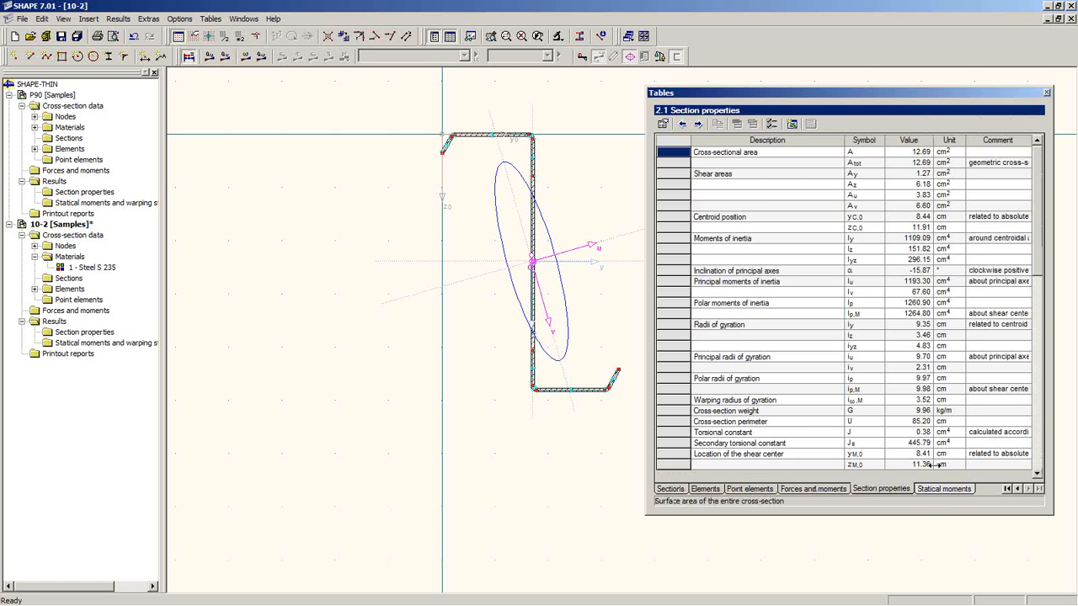
mouse_move(1037, 234)
left_mouse_down()
mouse_move(1037, 311)
mouse_move(1029, 183)
left_mouse_up()
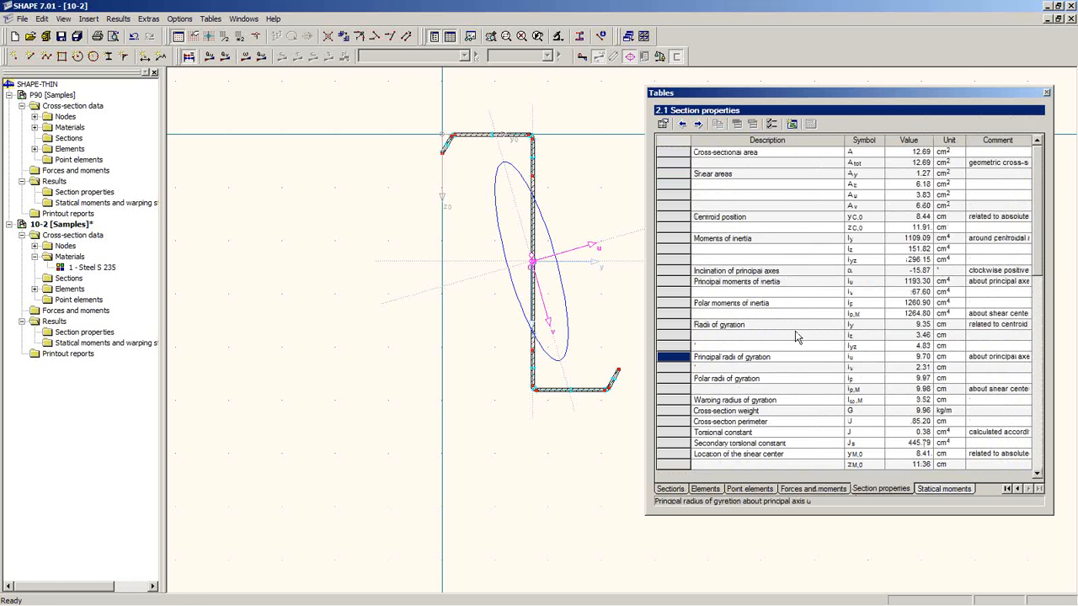
middle_click_drag(623, 319, 511, 351)
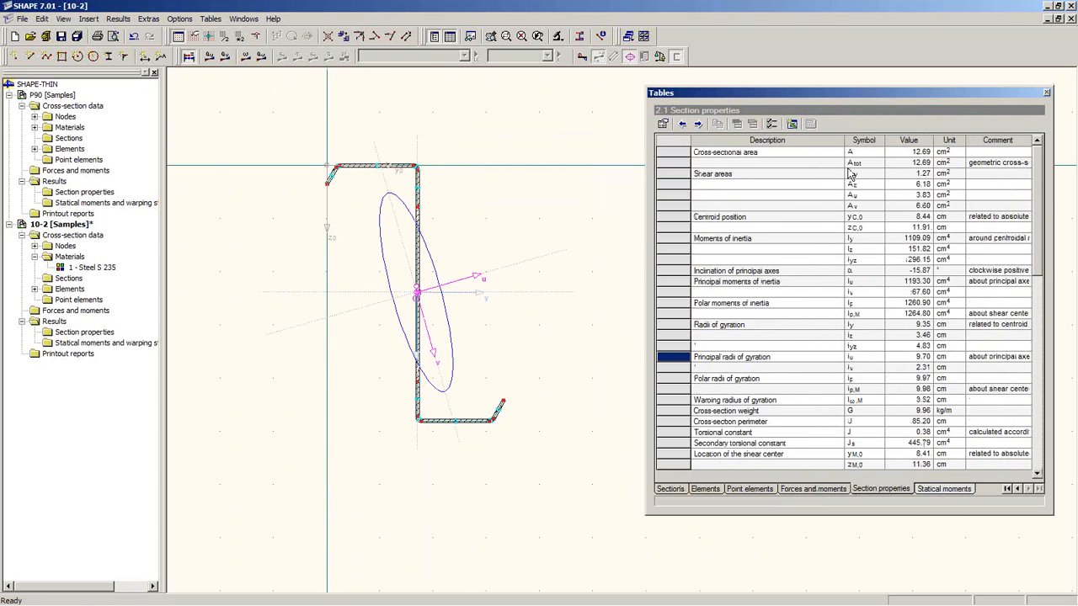
scroll(504, 299, "up", 3)
middle_click_drag(504, 300, 519, 319)
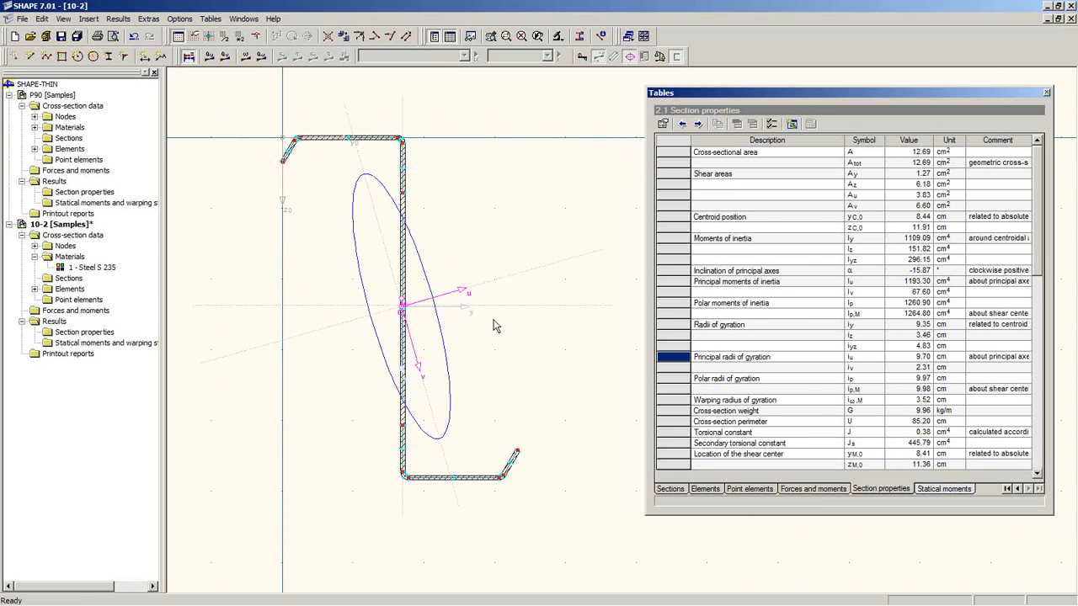
- View the statical moment diagrams Q-u and Q-v, followed by the warping diagrams Omega and Q-Omega
left_click(216, 59)
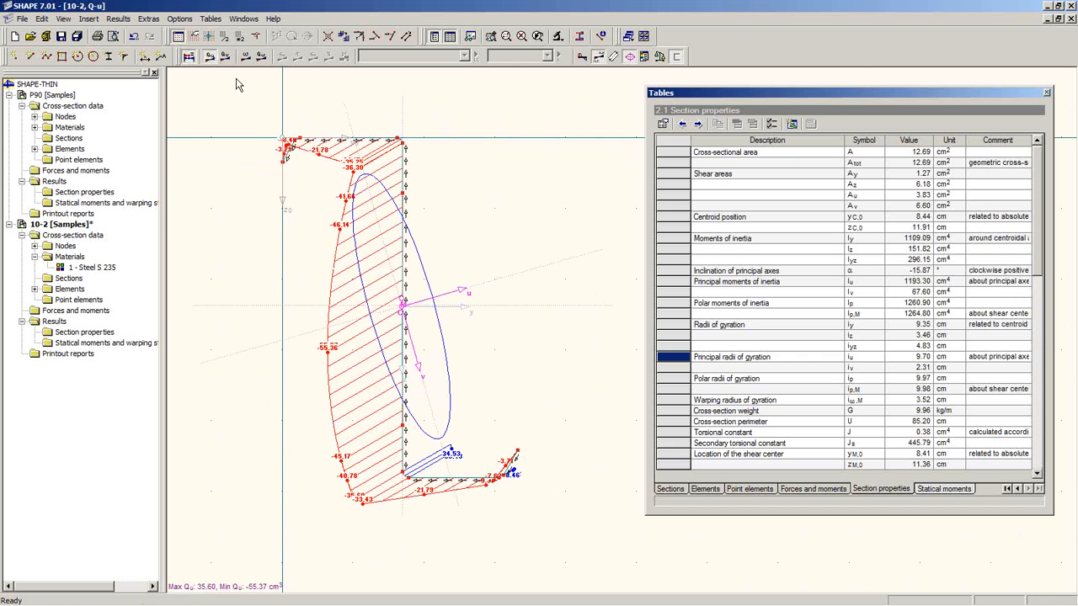
left_click(225, 56)
left_click(245, 56)
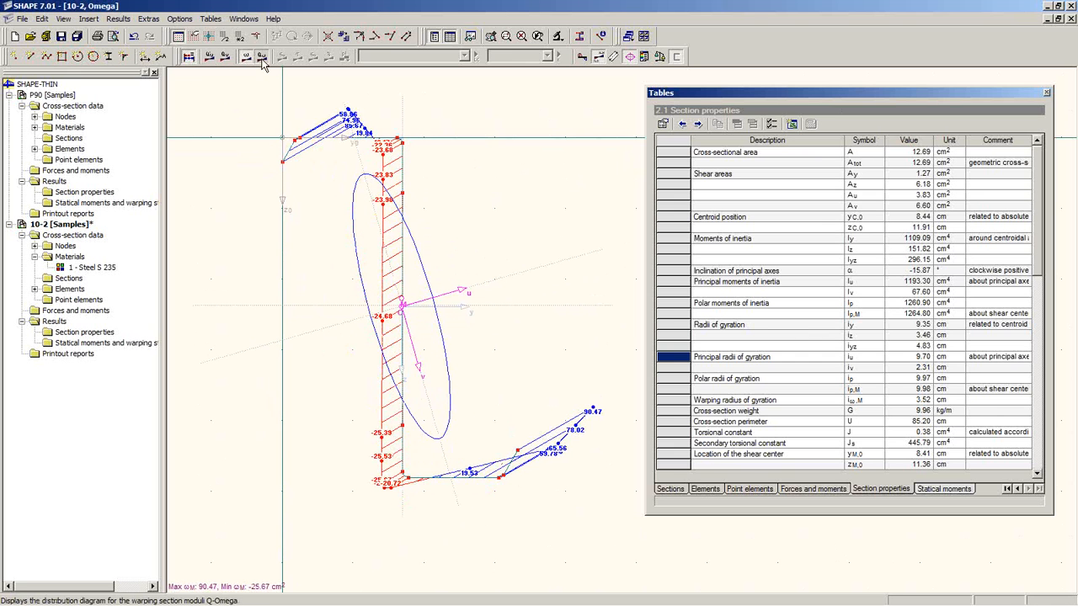
left_click(262, 59)
middle_click_drag(349, 306, 300, 242)
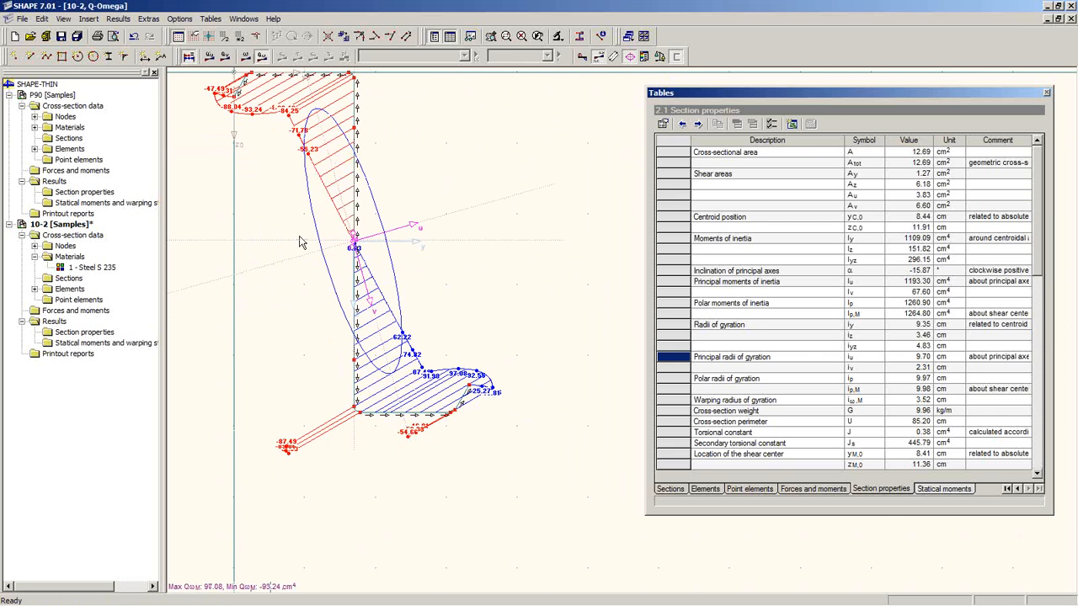
- Display the Q-v diagram, close the floating tables and examine the diagram at the lower flange's rounded corners
left_click(224, 56)
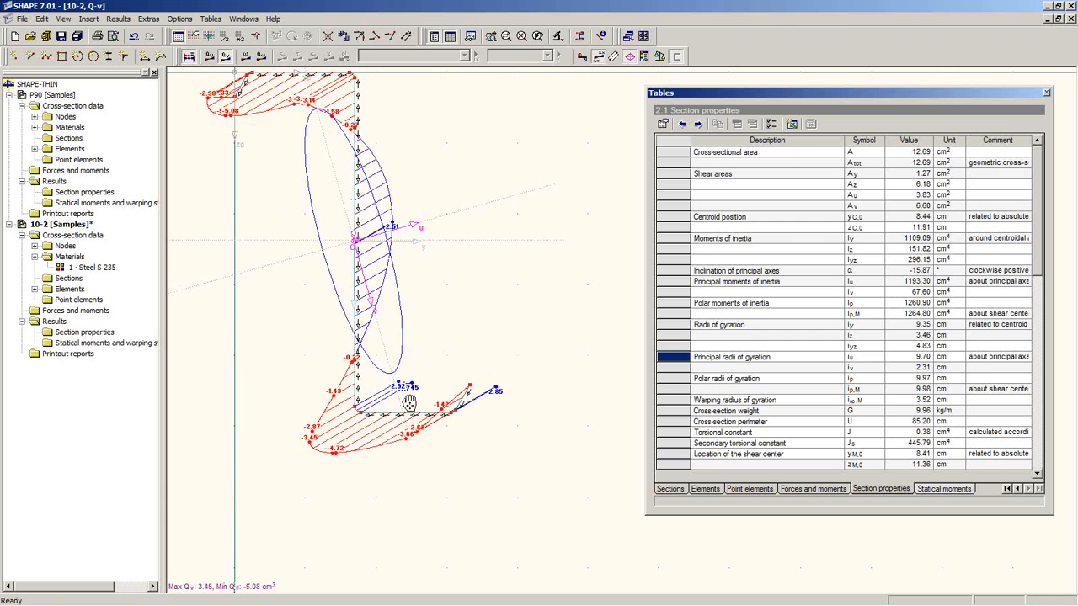
scroll(408, 402, "up", 5)
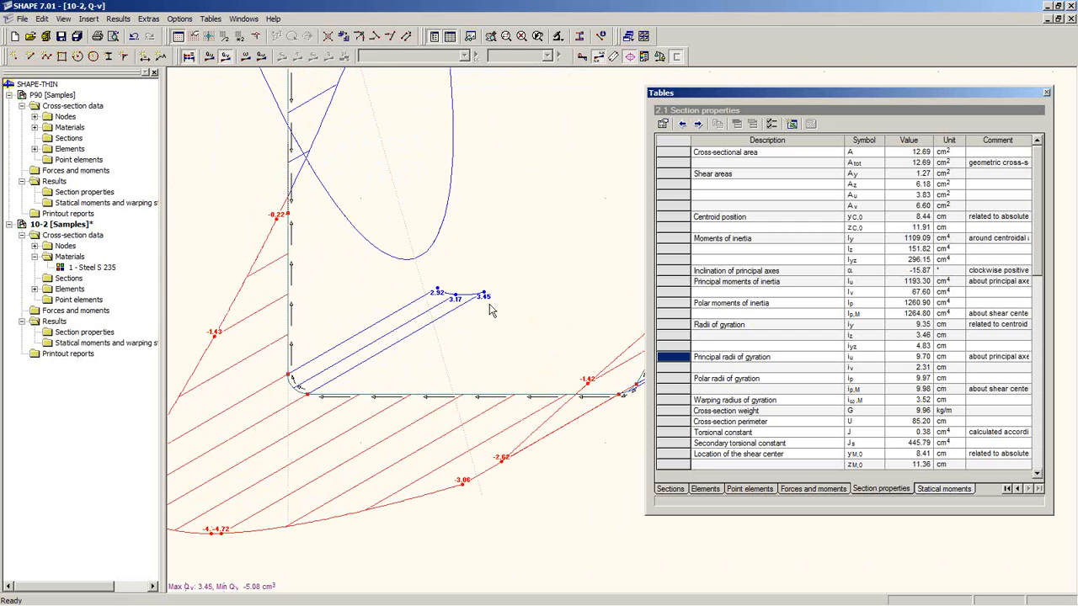
middle_click_drag(389, 381, 415, 346)
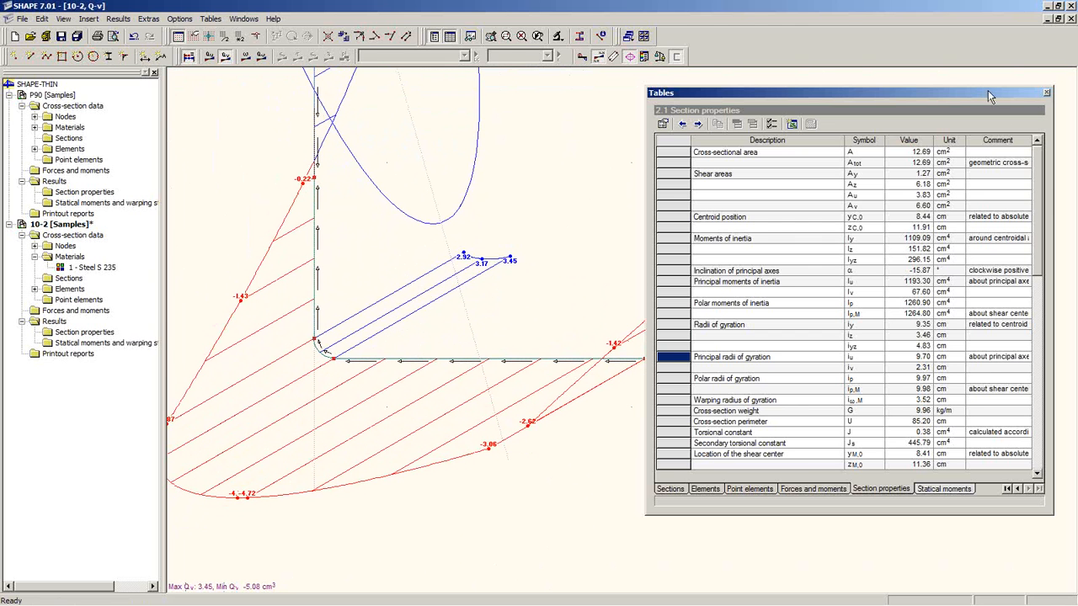
left_click_drag(1006, 94, 938, 111)
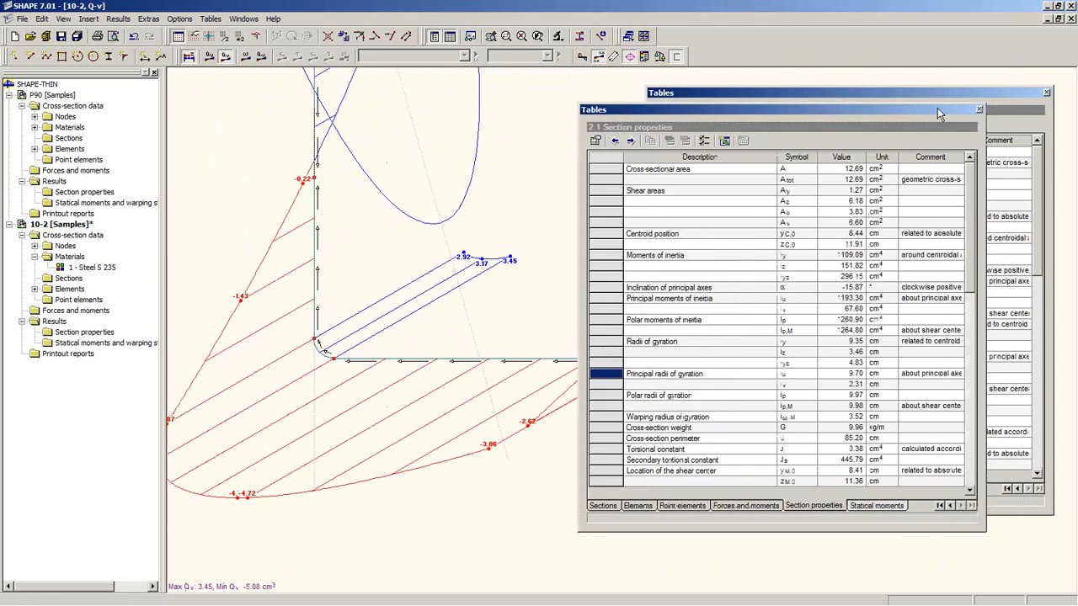
left_click(980, 111)
middle_click_drag(384, 412, 487, 423)
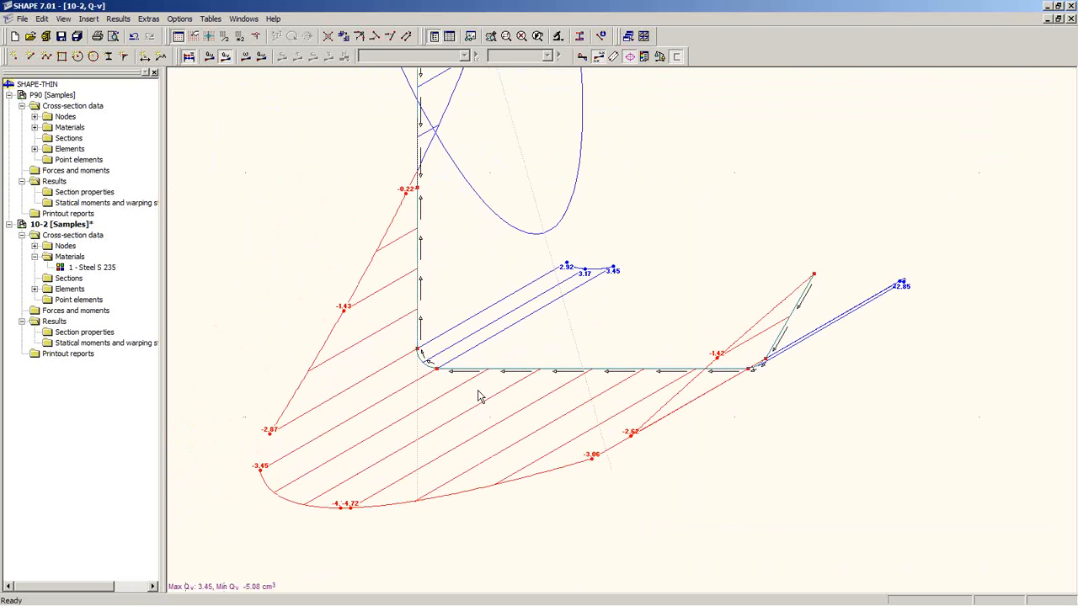
scroll(479, 392, "up", 2)
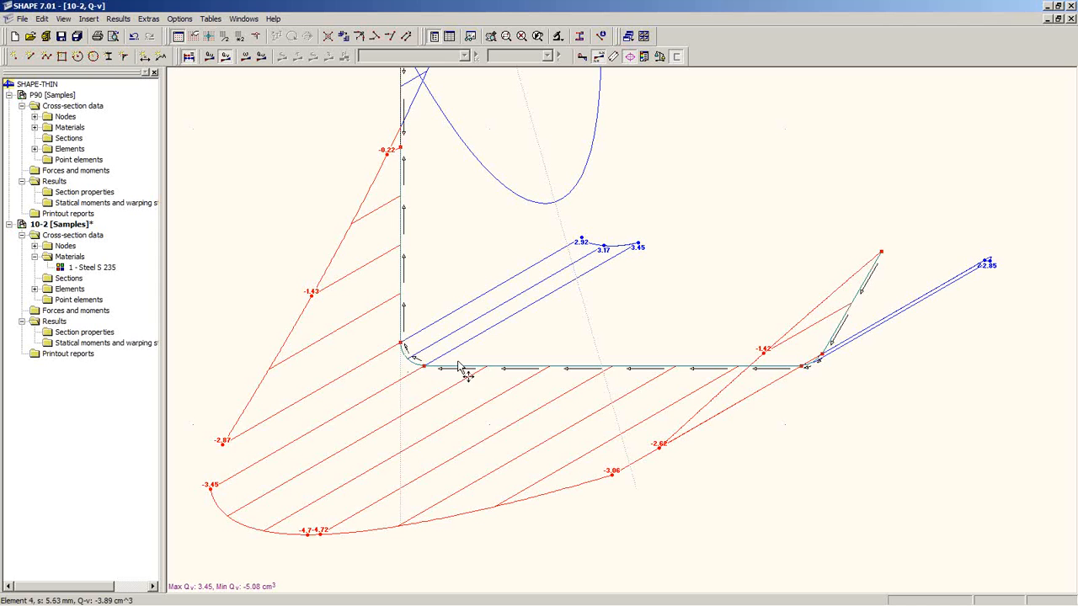
- Reverse the direction of the two arc elements at the ends of the lower flange and recalculate the cross-section
right_click(409, 360)
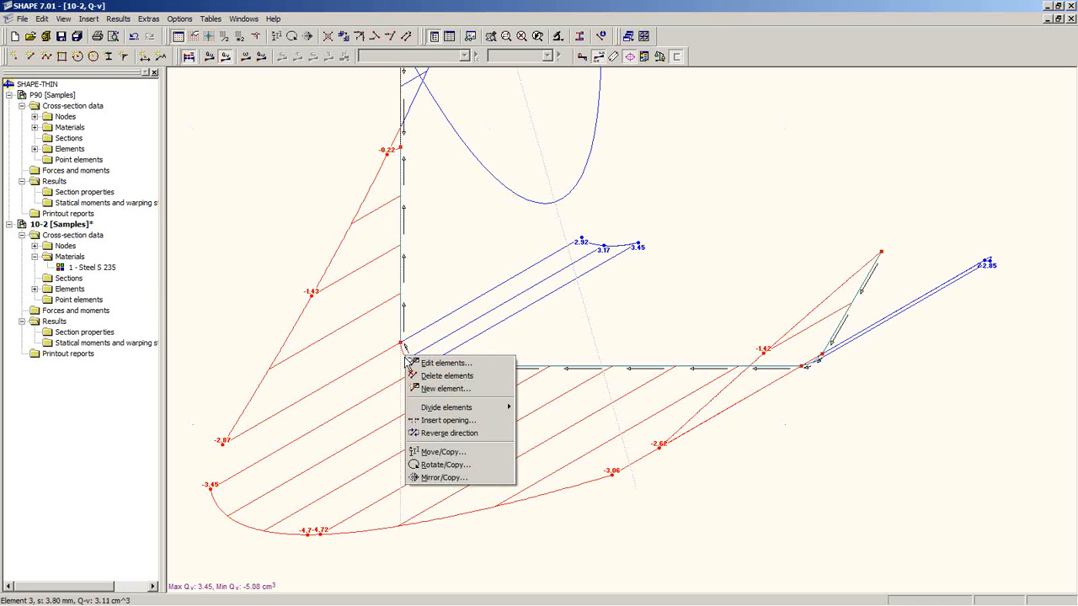
left_click(450, 434)
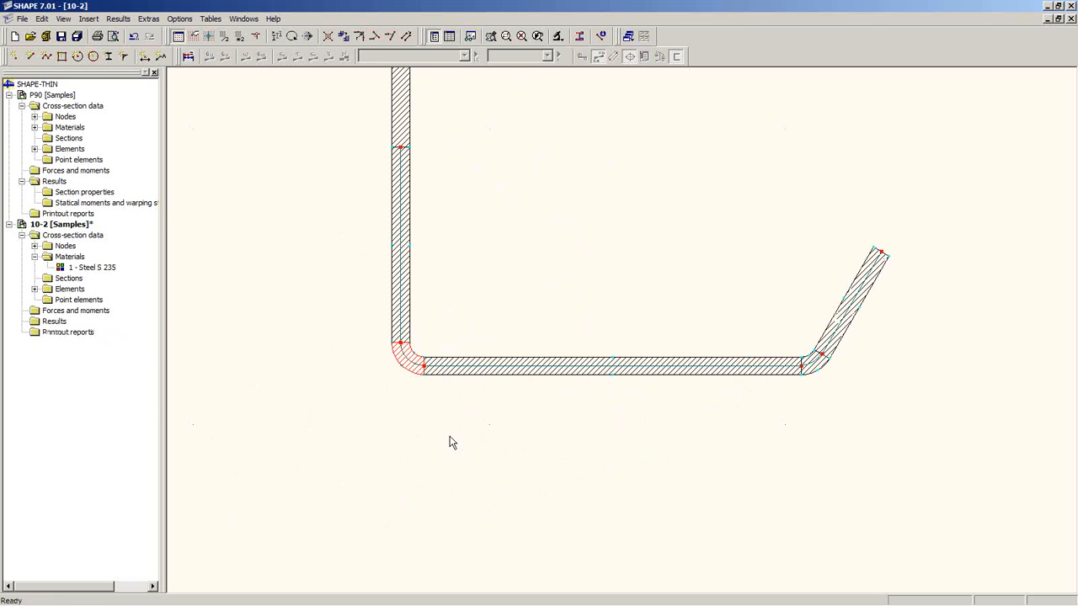
left_click(818, 366)
right_click(816, 364)
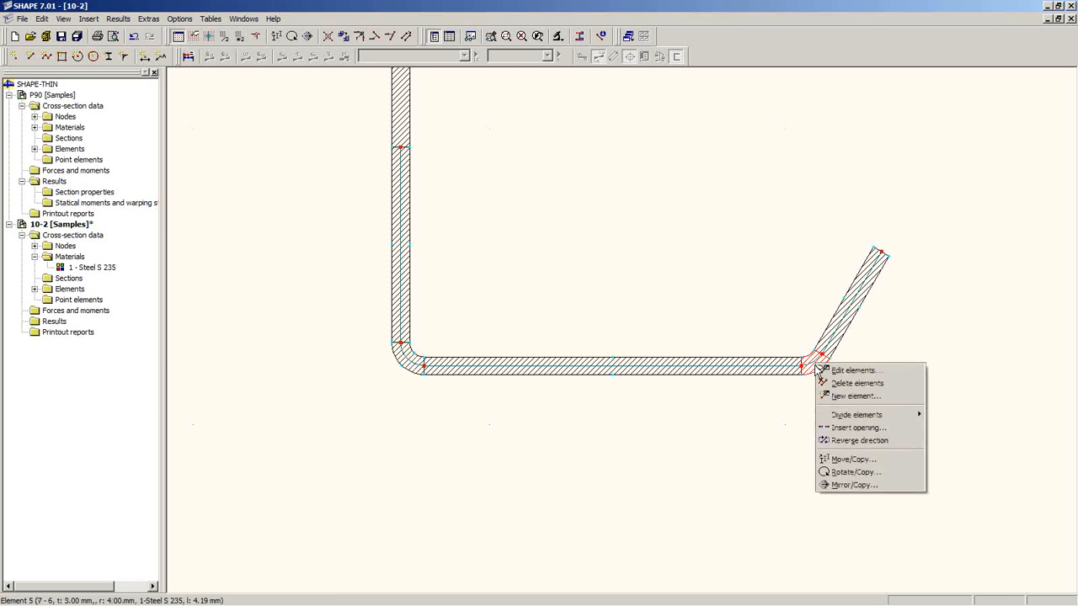
left_click(850, 440)
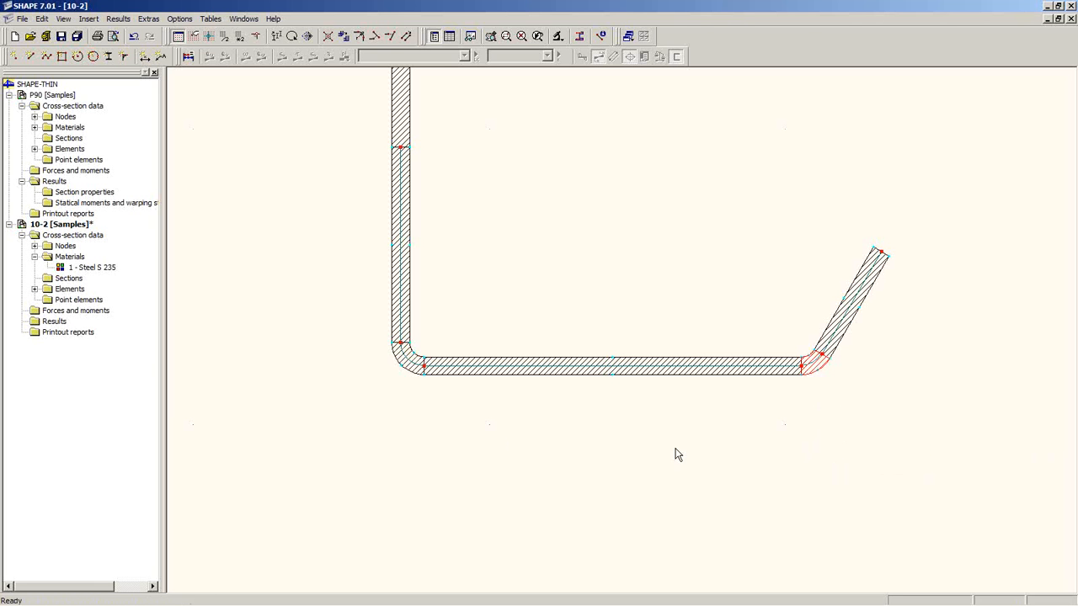
left_click(188, 56)
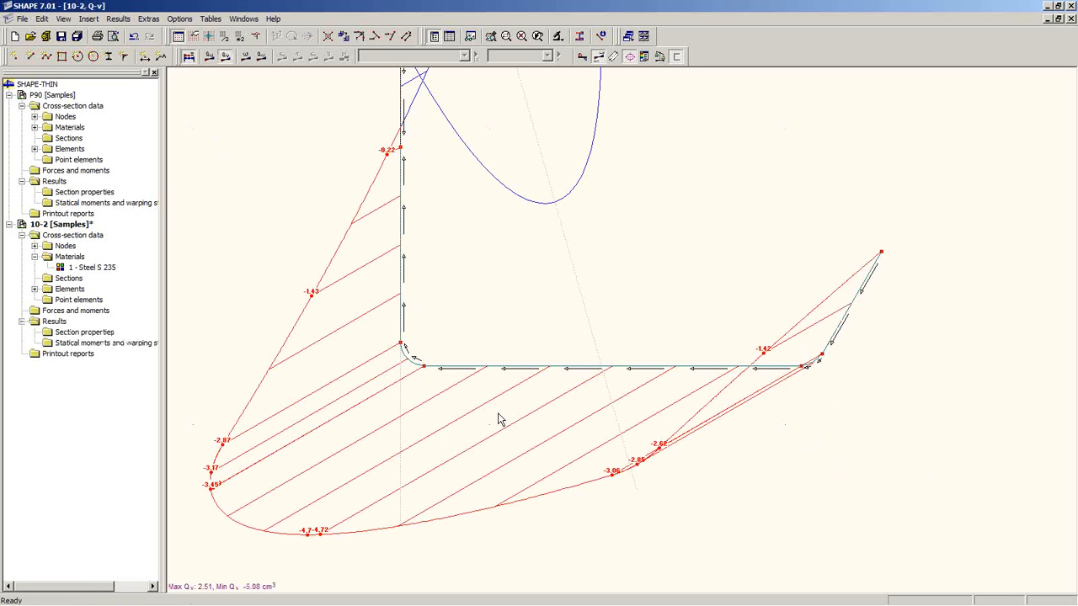
- Examine the Q-v diagram over the lower flange, web and upper flange, and the principal axes at the centroid
scroll(611, 290, "down", 3)
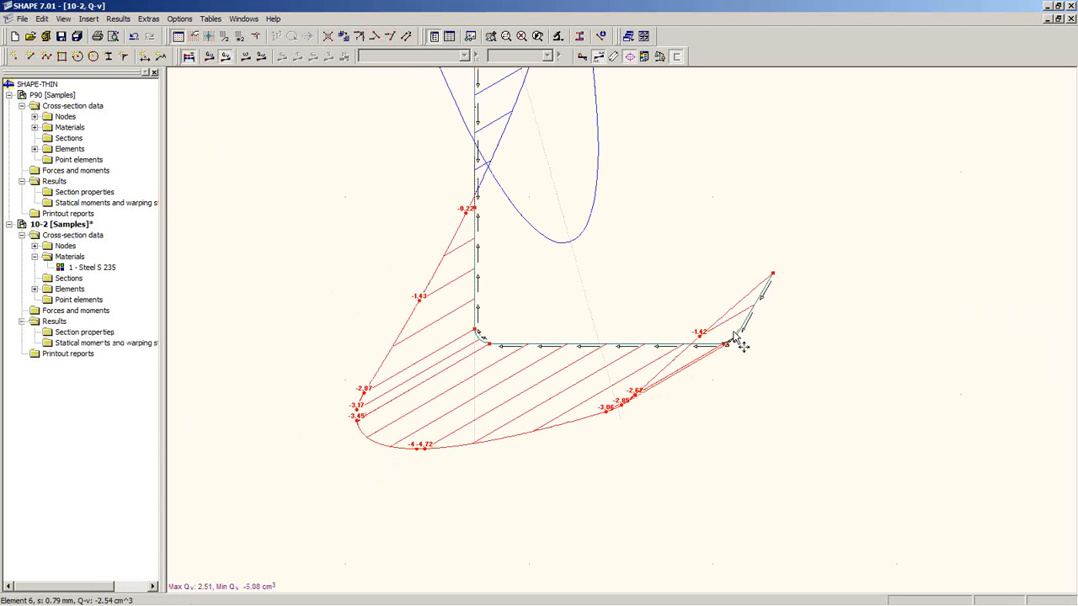
middle_click_drag(546, 162, 478, 376)
scroll(500, 327, "down", 4)
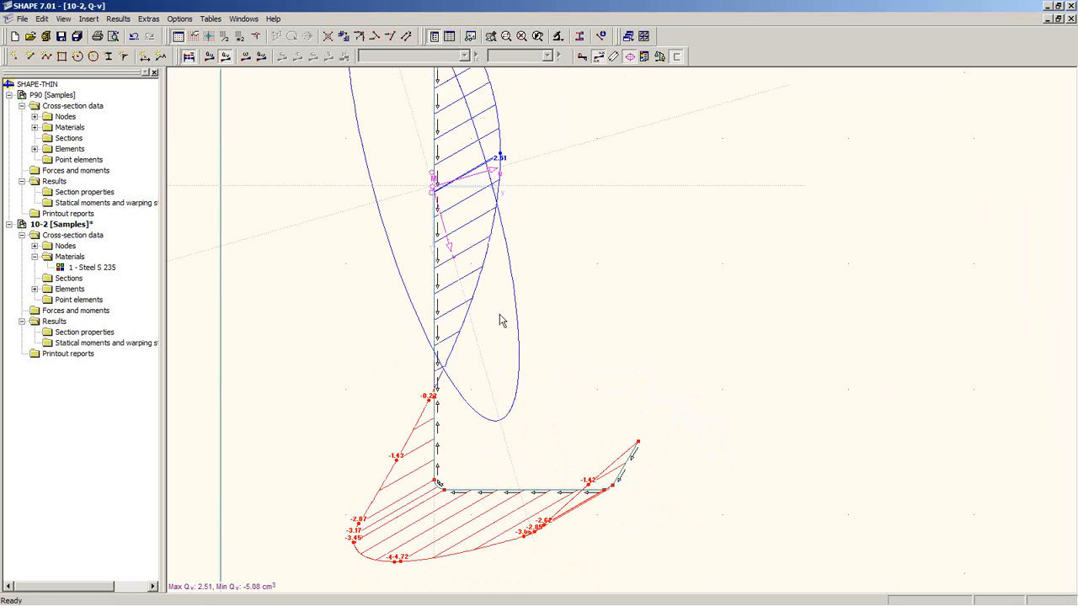
middle_click_drag(487, 252, 487, 346)
middle_click_drag(479, 363, 434, 287)
scroll(496, 330, "down", 2)
middle_click_drag(543, 373, 580, 364)
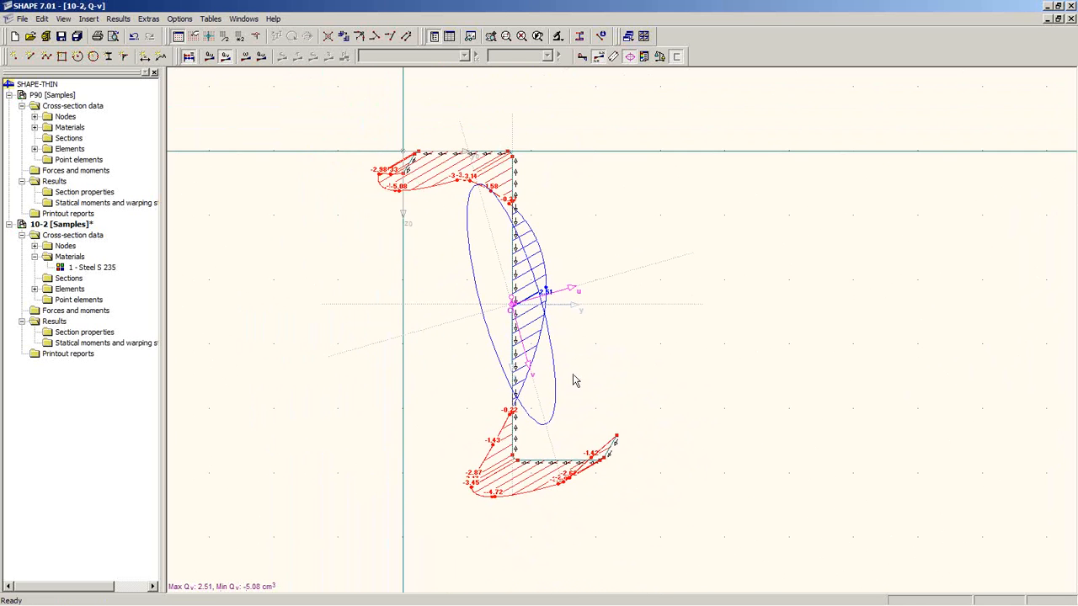
scroll(572, 380, "up", 1)
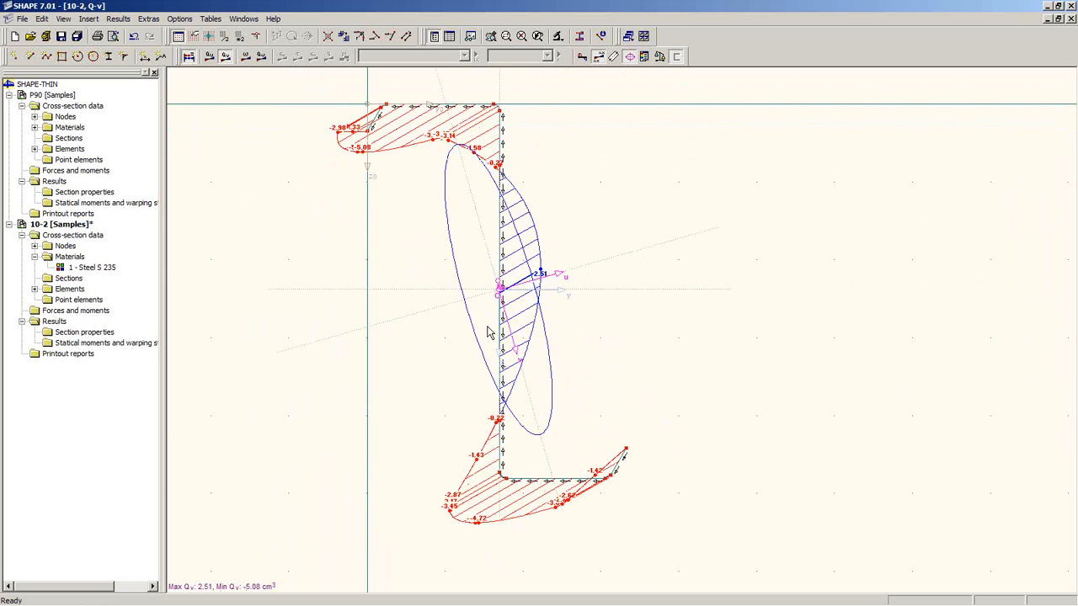
scroll(541, 317, "up", 2)
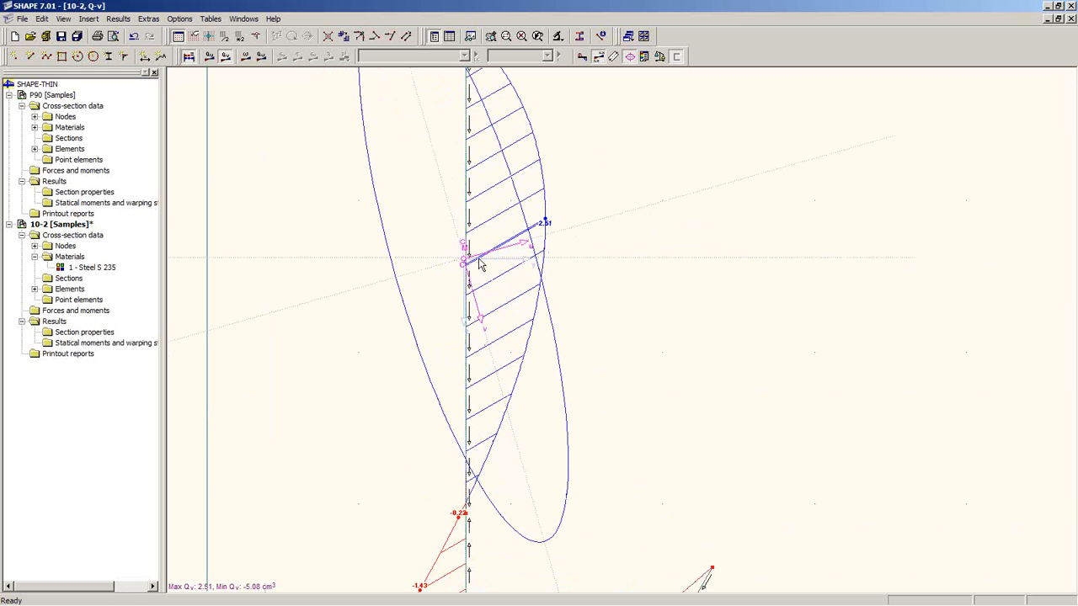
- Check the inclination of the principal axes in the section properties table and save cross-section 10-2
left_click(449, 35)
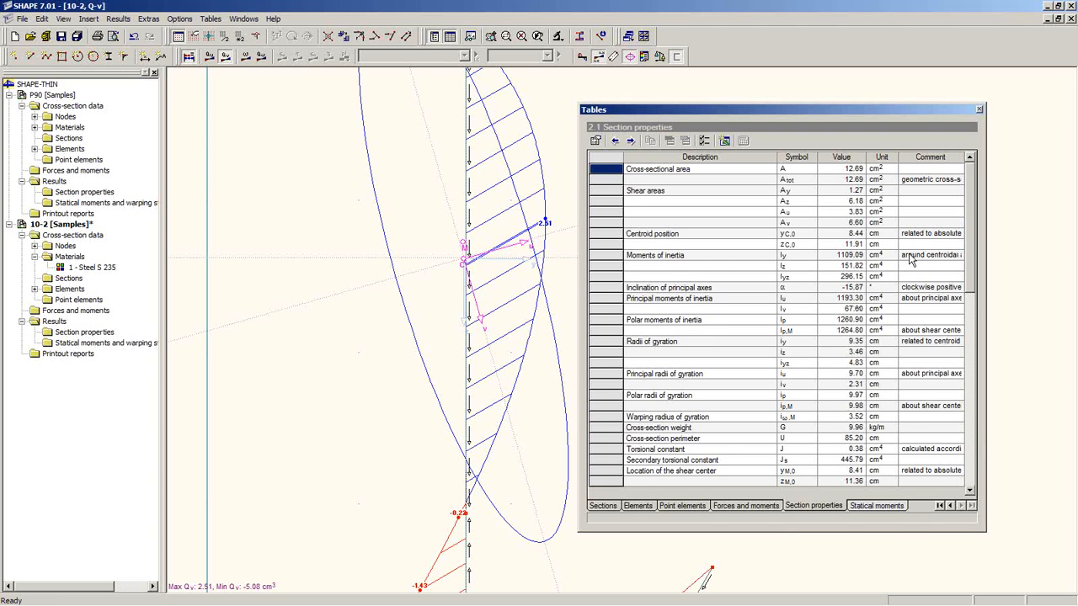
left_click(864, 290)
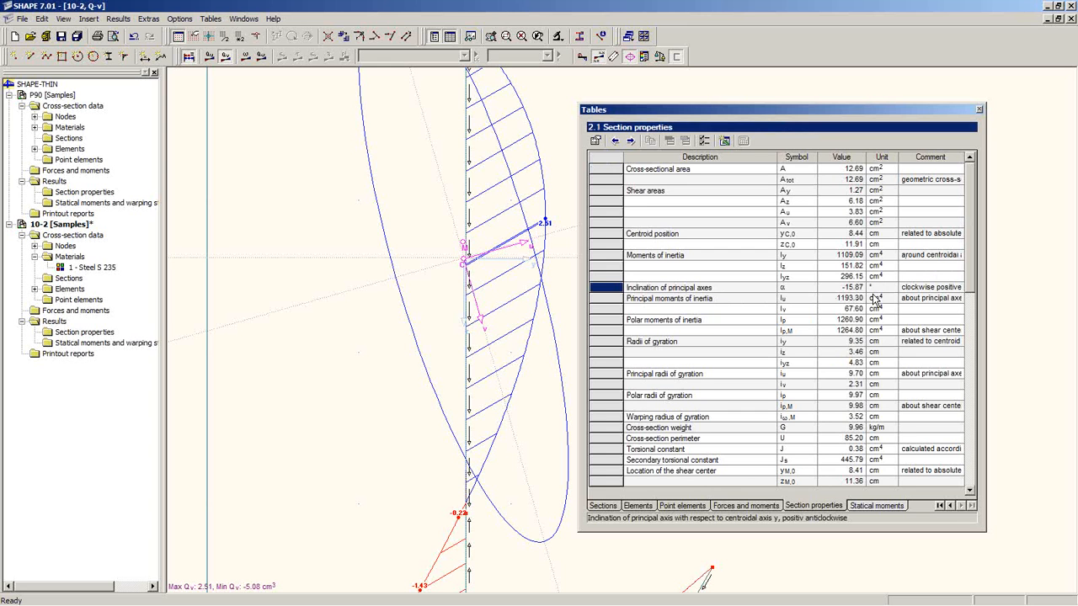
left_click(60, 36)
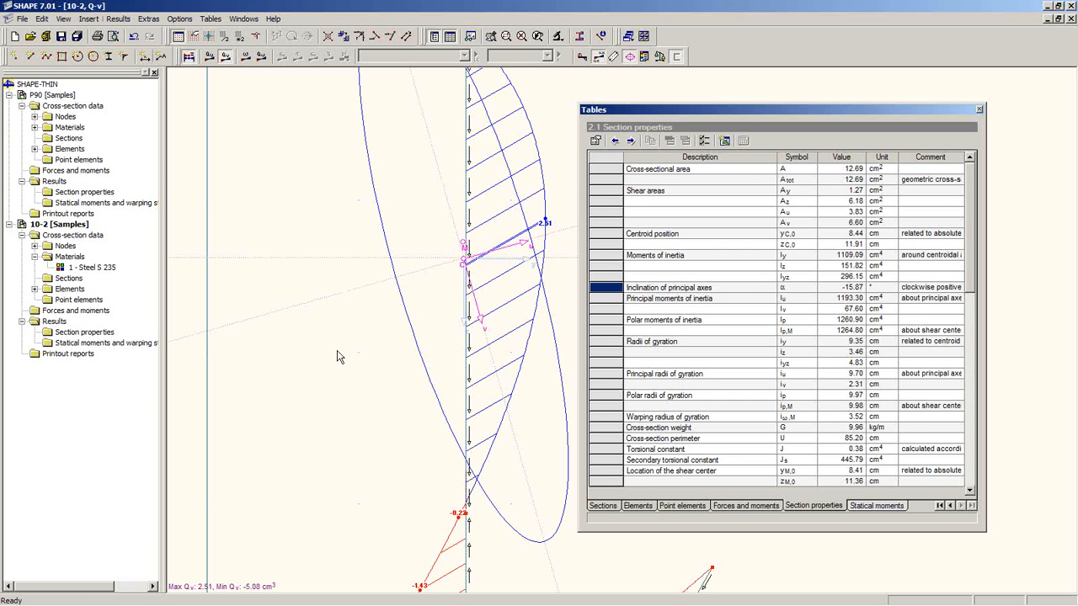
- Switch to the Webinar Shape model in RFEM and examine the beam's RF-FE-LTB deformation u from different angles
mouse_move(307, 602)
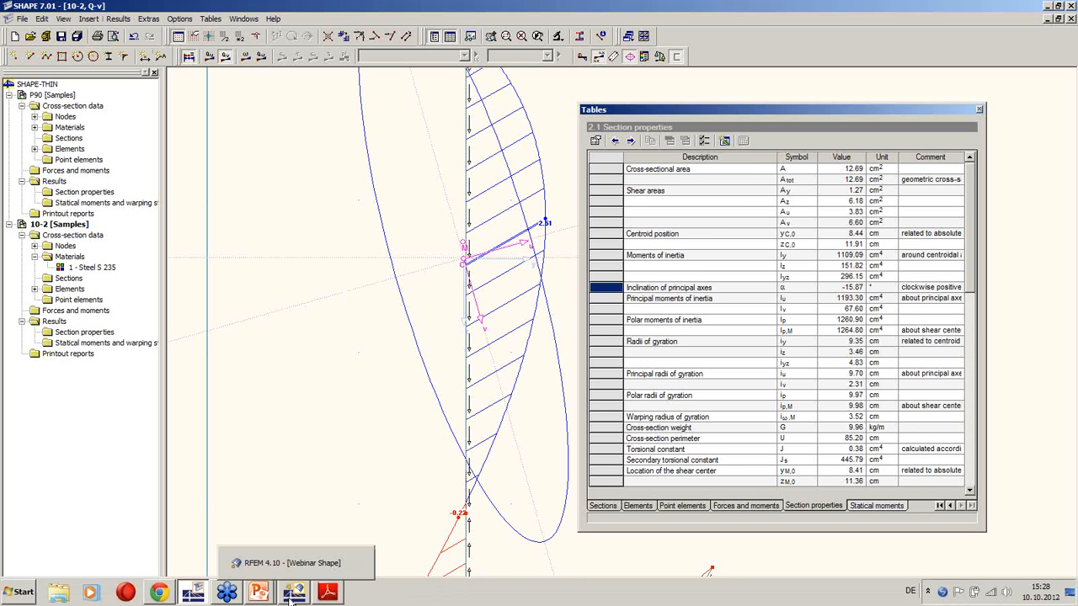
left_click(293, 594)
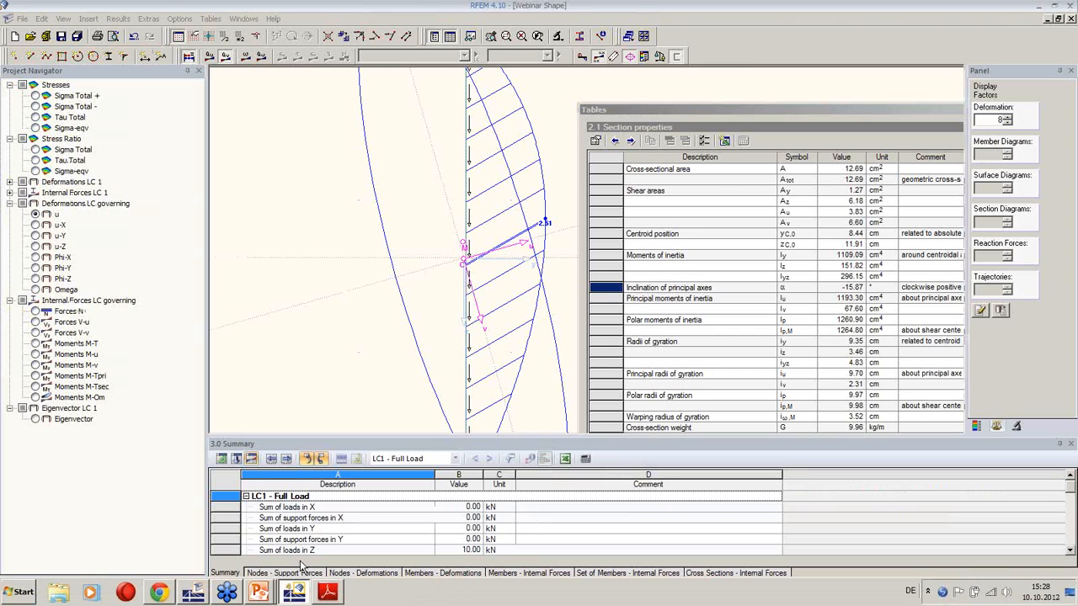
middle_click_drag(713, 300, 645, 292, "ctrl")
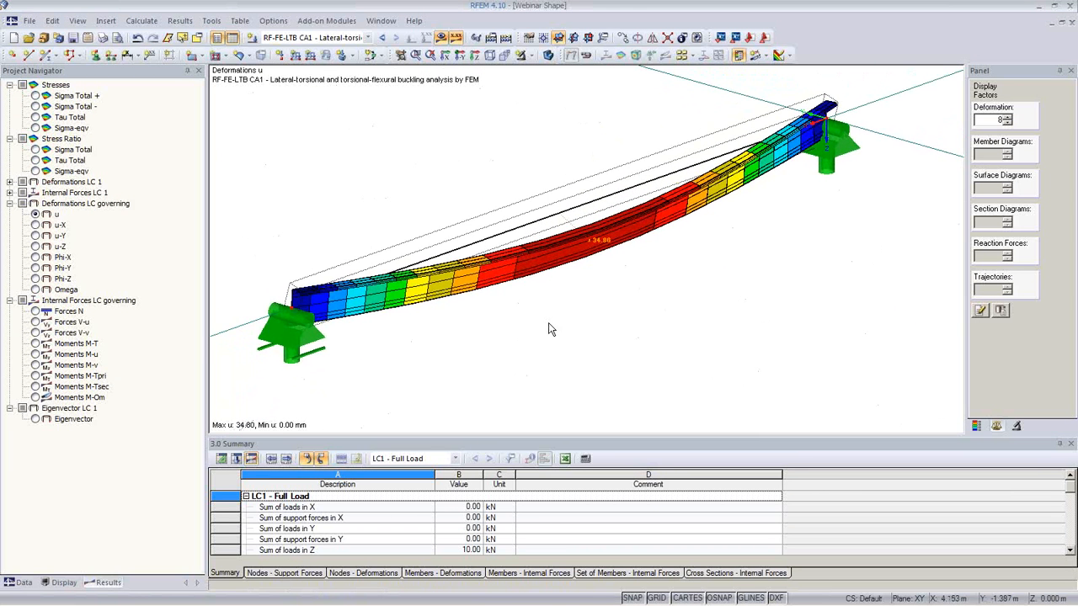
middle_click_drag(548, 322, 440, 358, "ctrl")
scroll(597, 291, "up", 2)
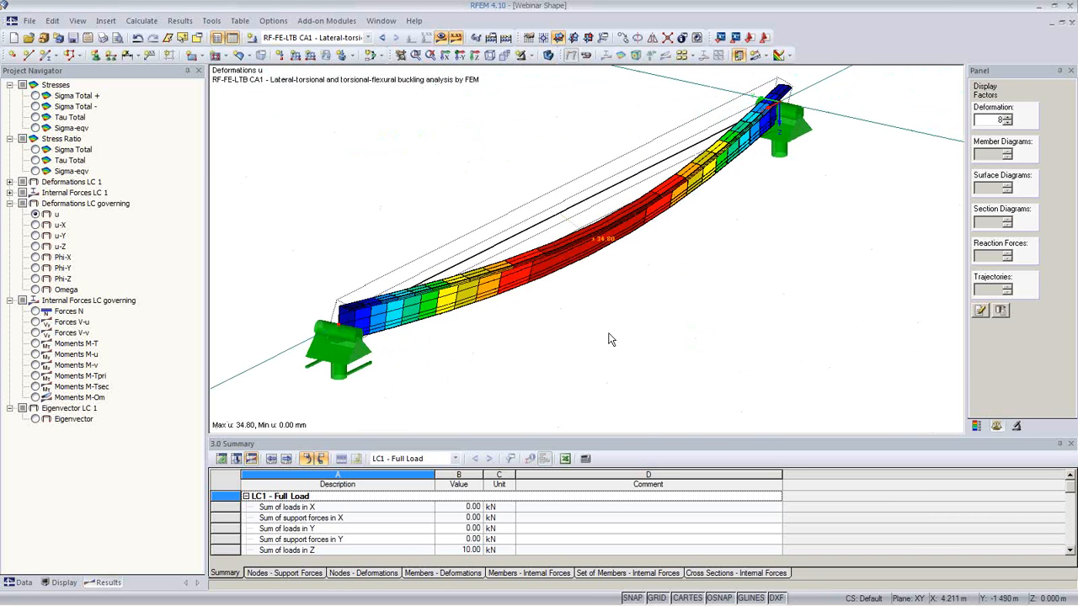
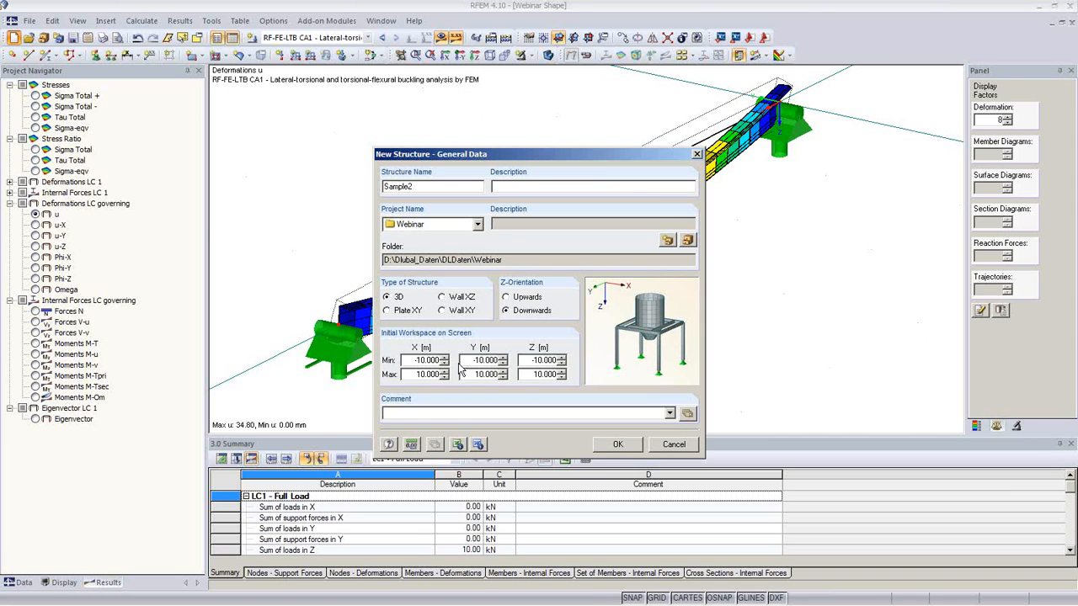
- Create the 3D structure Sample2 in the Webinar project and open the definition of a new beam member
left_click(617, 446)
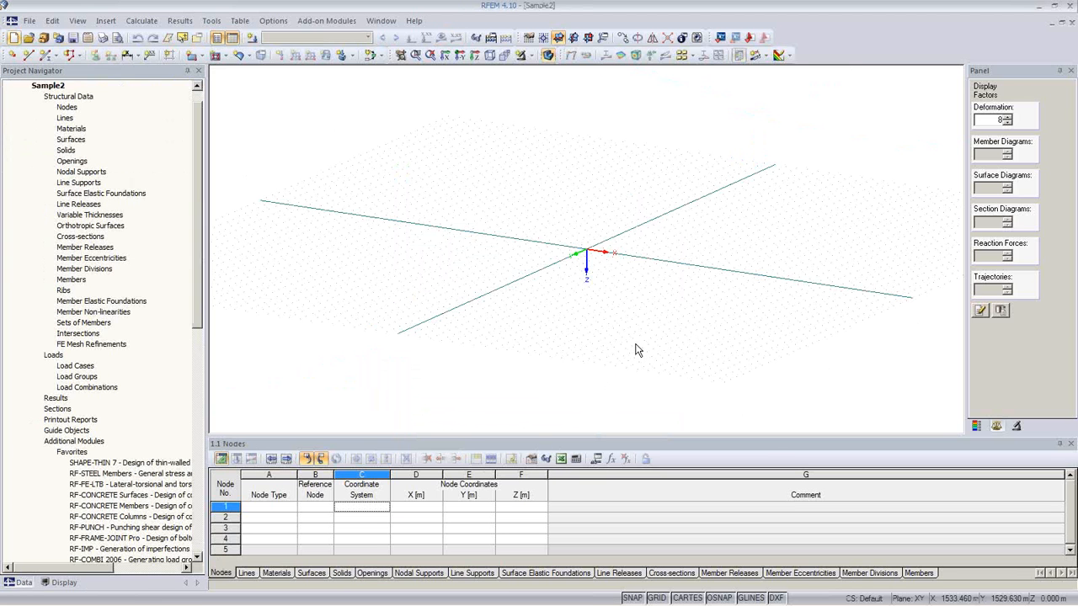
scroll(505, 217, "up", 7)
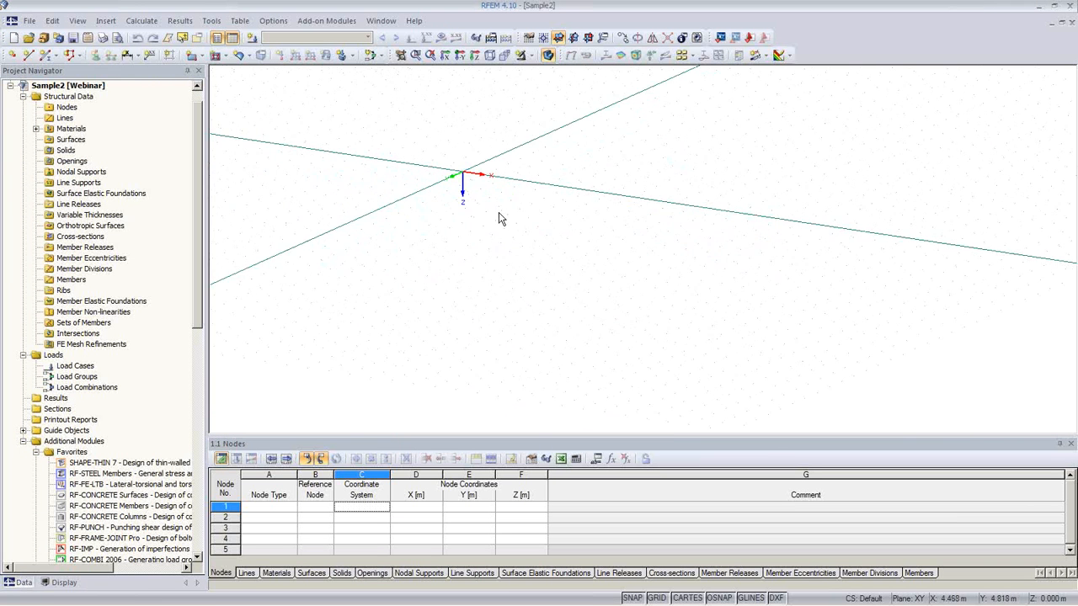
middle_click_drag(498, 222, 518, 304)
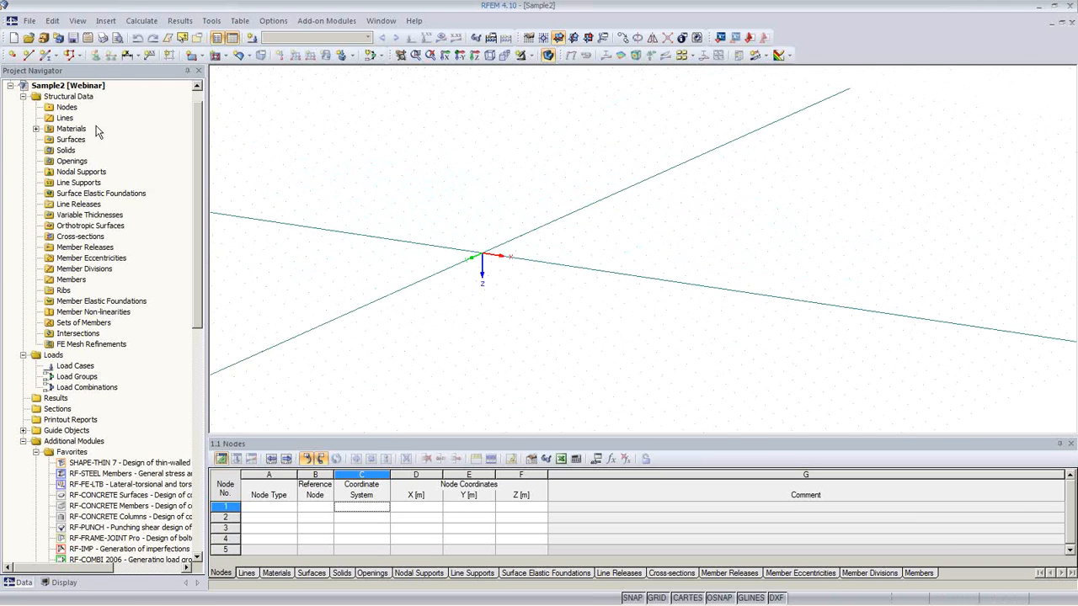
left_click(47, 58)
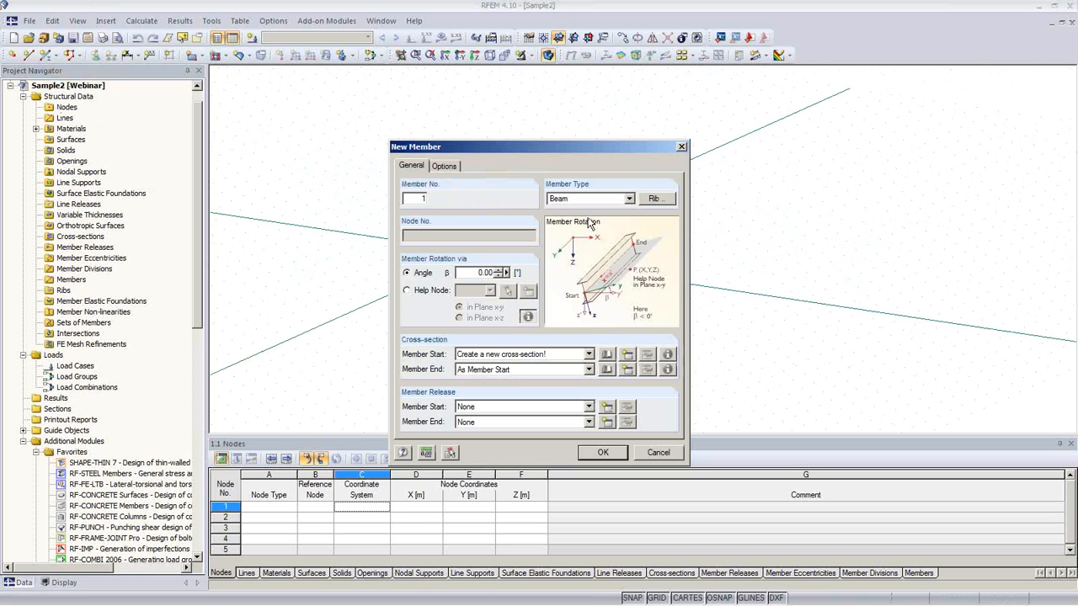
left_click(606, 355)
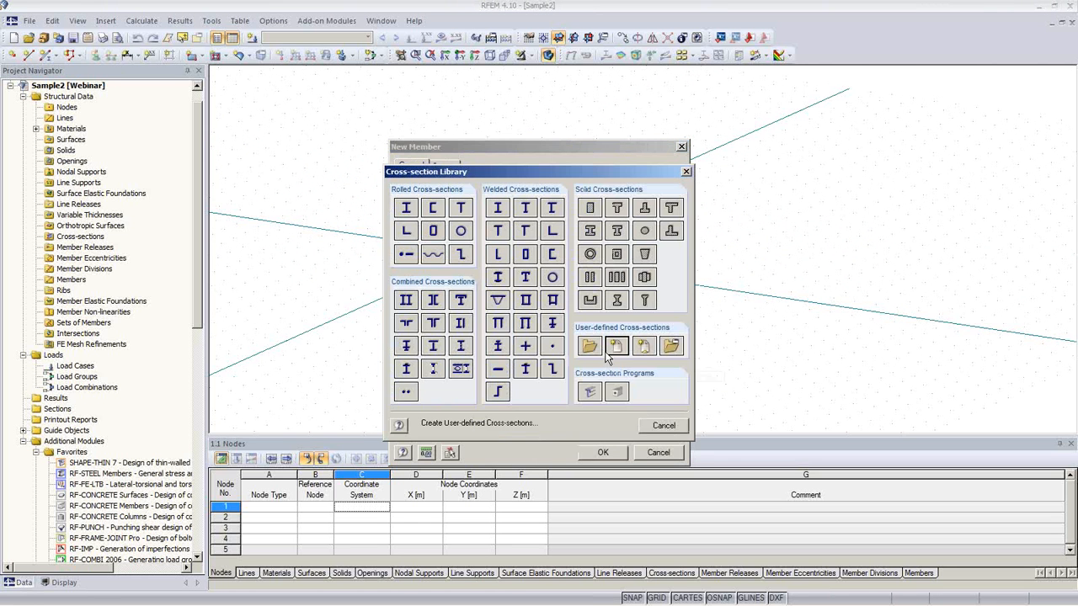
left_click(594, 398)
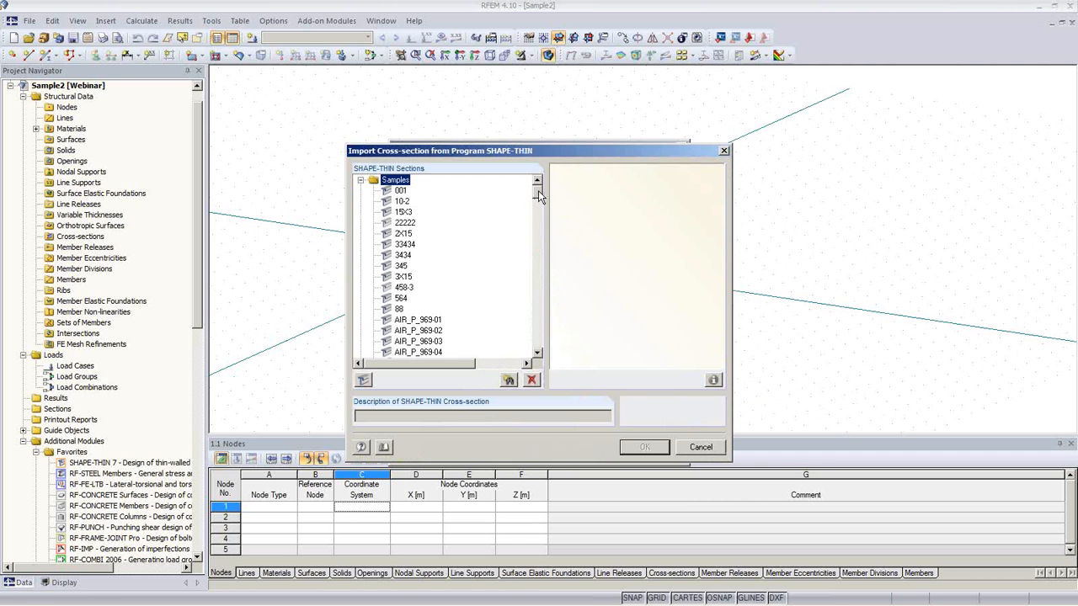
left_click_drag(524, 150, 602, 197)
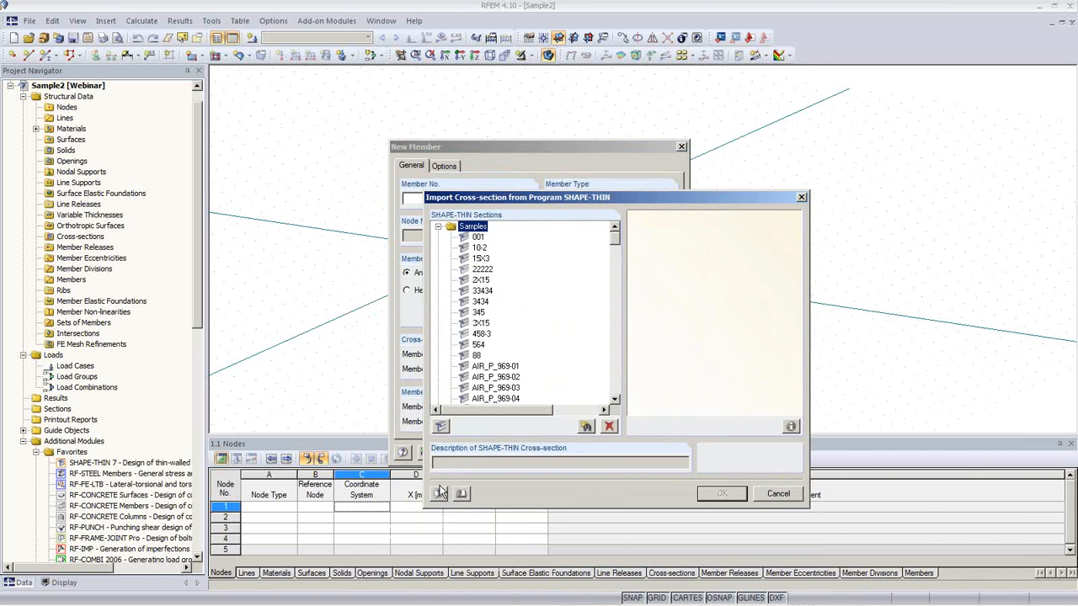
left_click(789, 494)
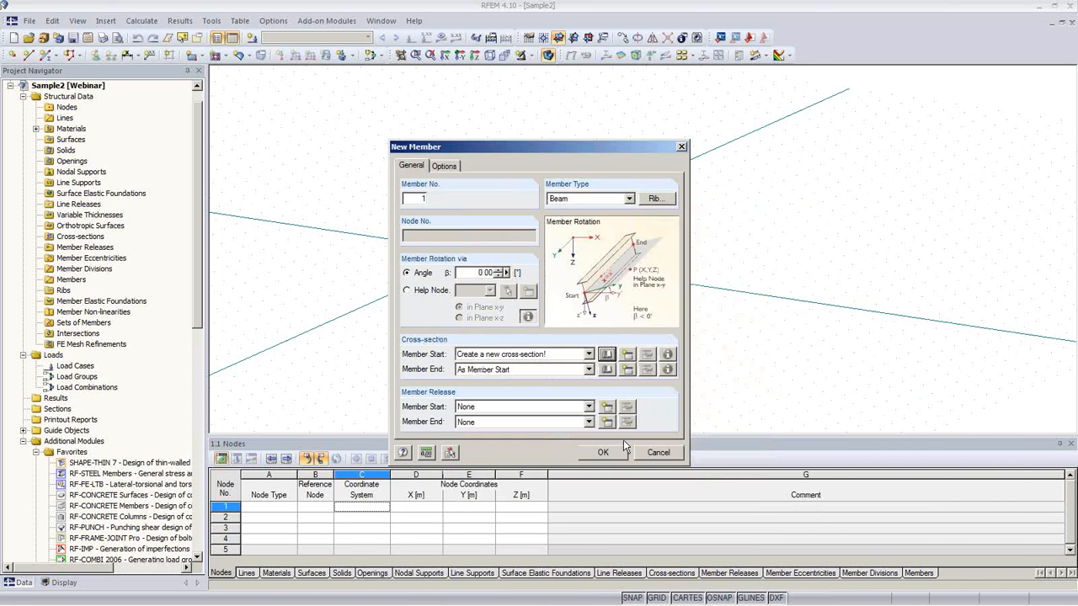
- Choose the SHAPE-THIN cross-section 10-2 from the Samples folder as the section for the member start
left_click(606, 354)
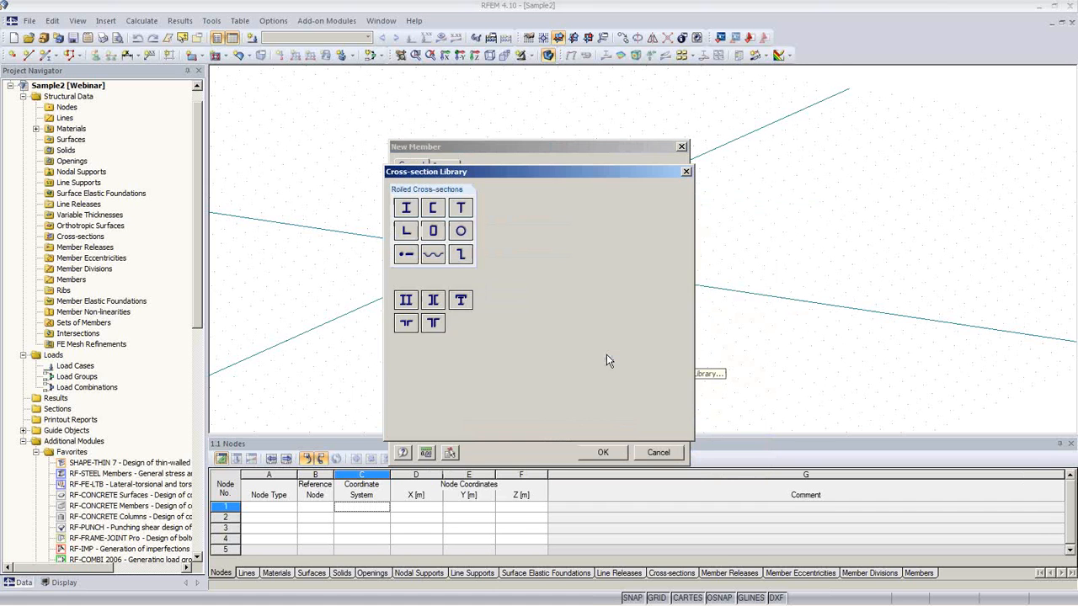
left_click(590, 393)
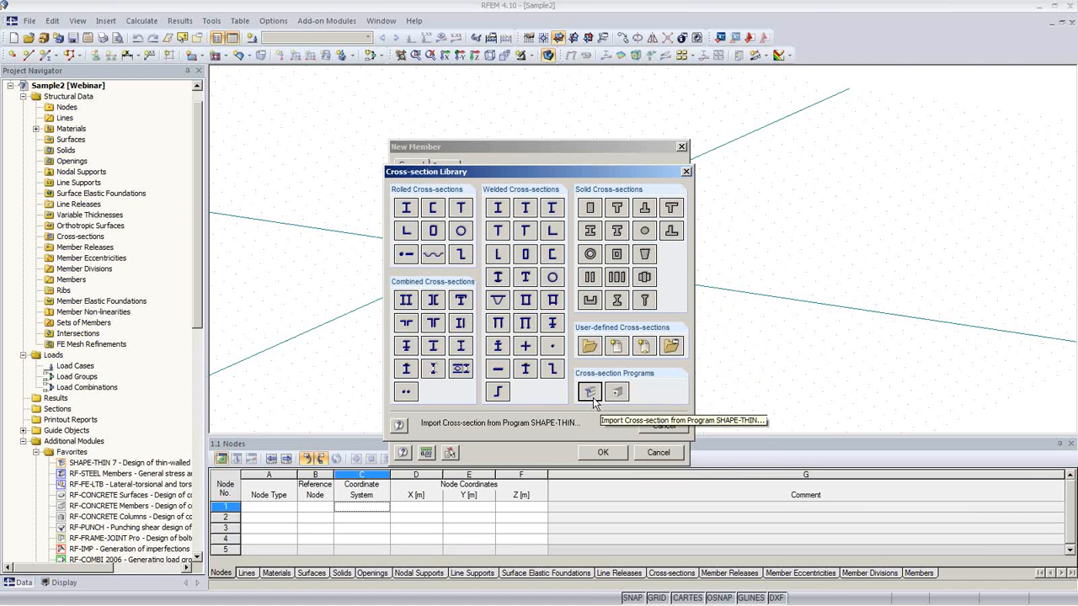
left_click(590, 393)
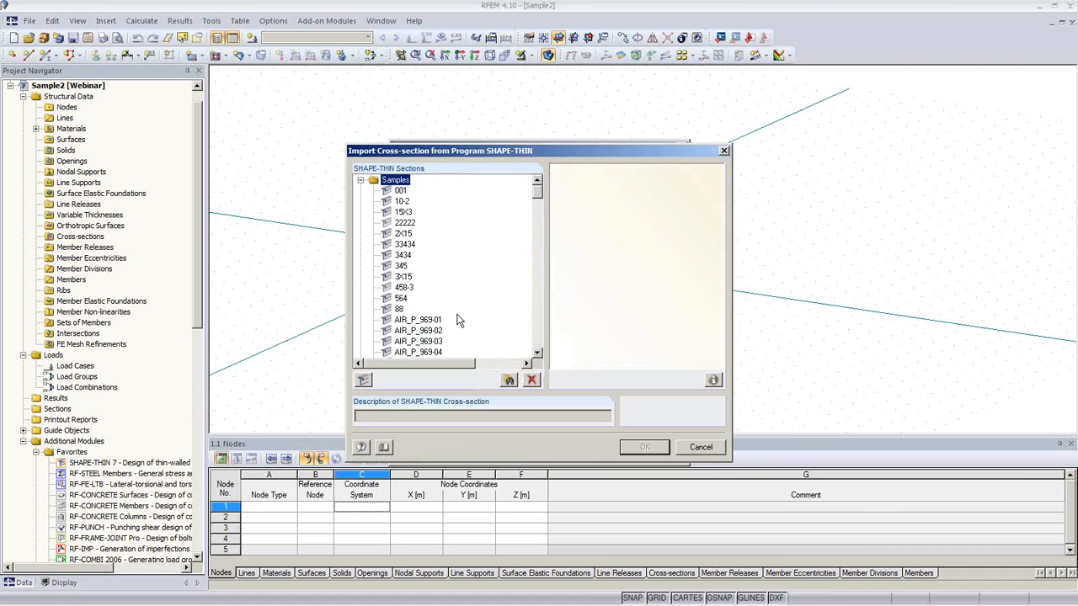
left_click(404, 234)
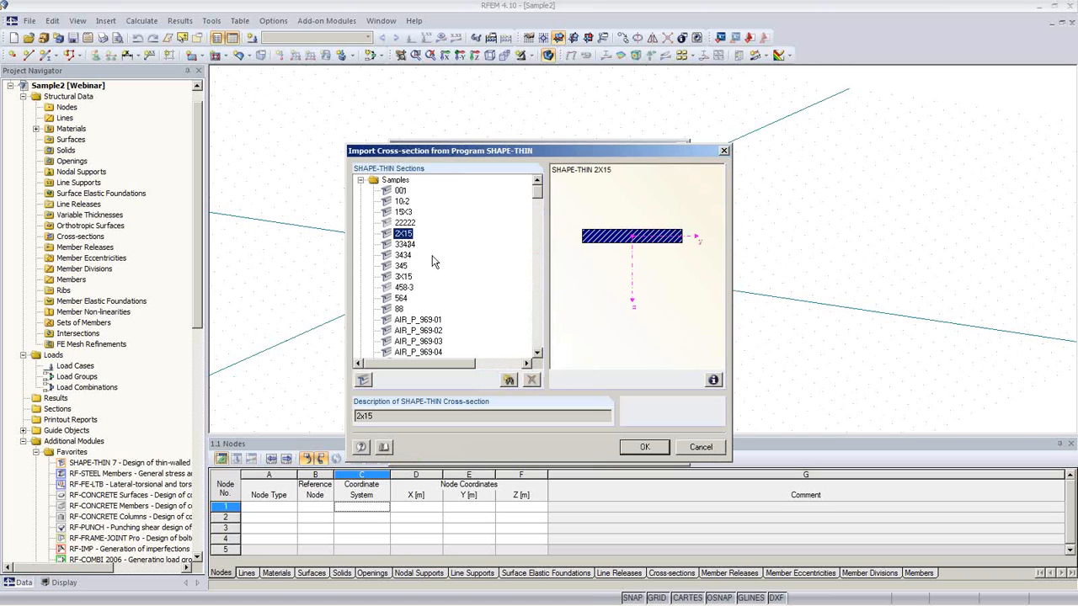
left_click(403, 202)
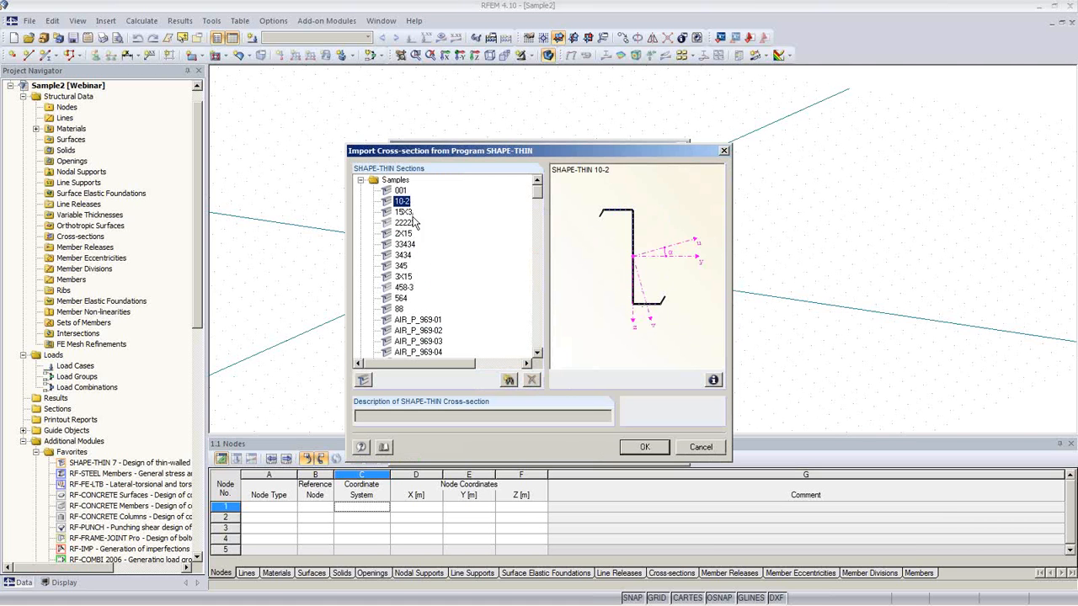
- Check the angle of the principal axis in the property details of SHAPE-THIN cross-section 10-2
left_click(712, 379)
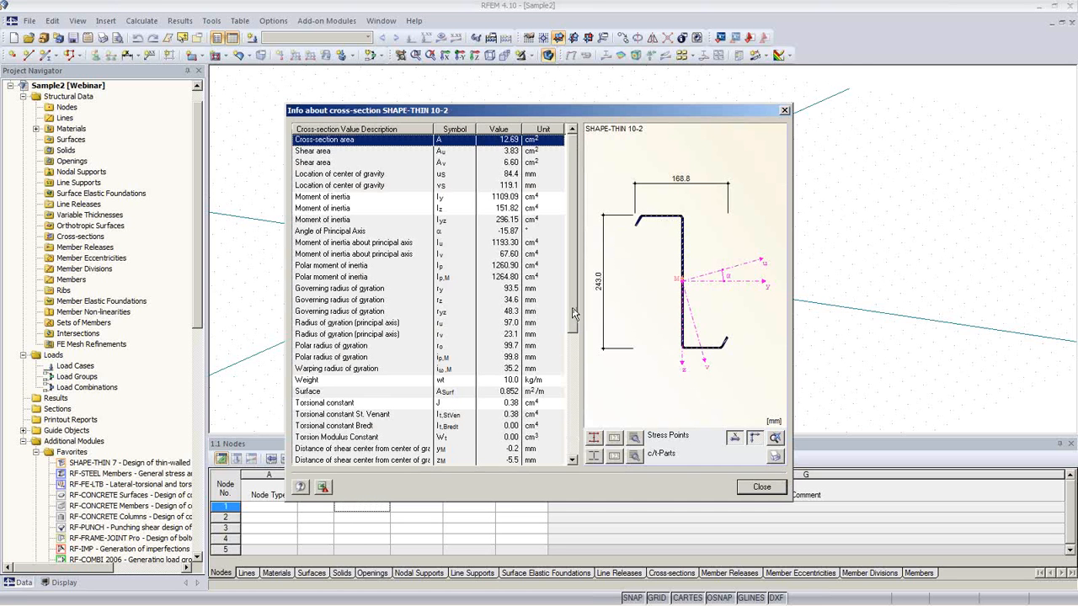
left_click_drag(572, 313, 569, 339)
scroll(568, 338, "up", 1)
left_click(513, 233)
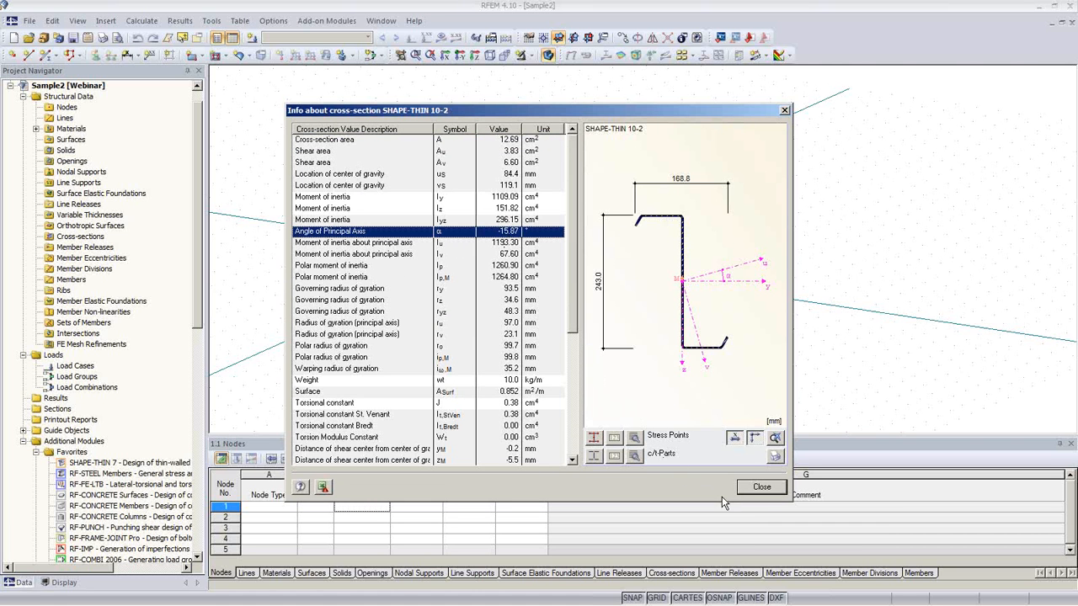
left_click(760, 487)
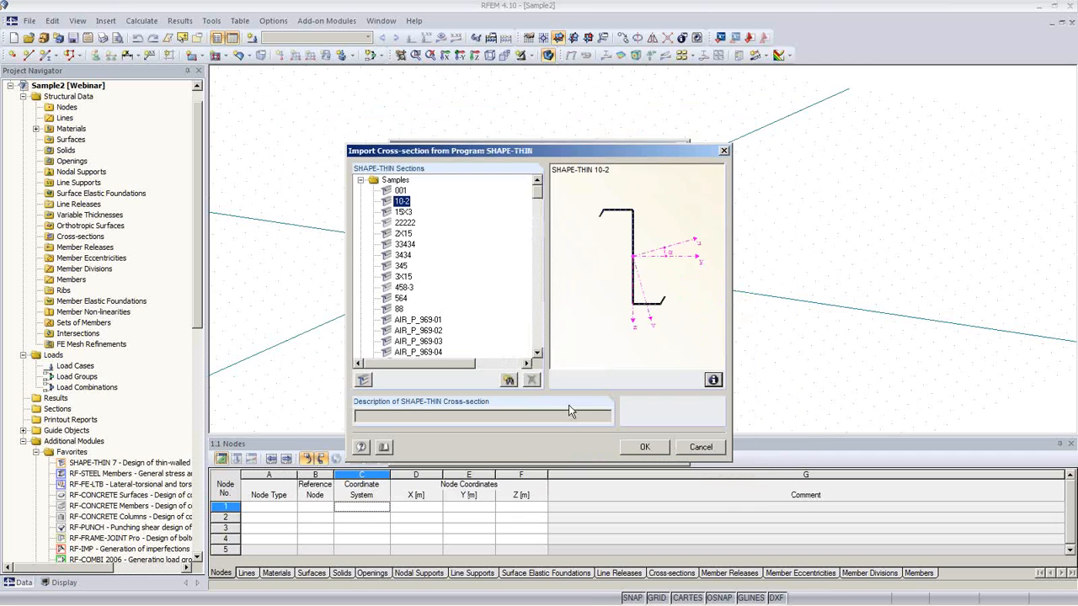
- Import section 10-2 with Steel S 235 and place a 5 m beam member along the X axis from the origin
left_click(660, 445)
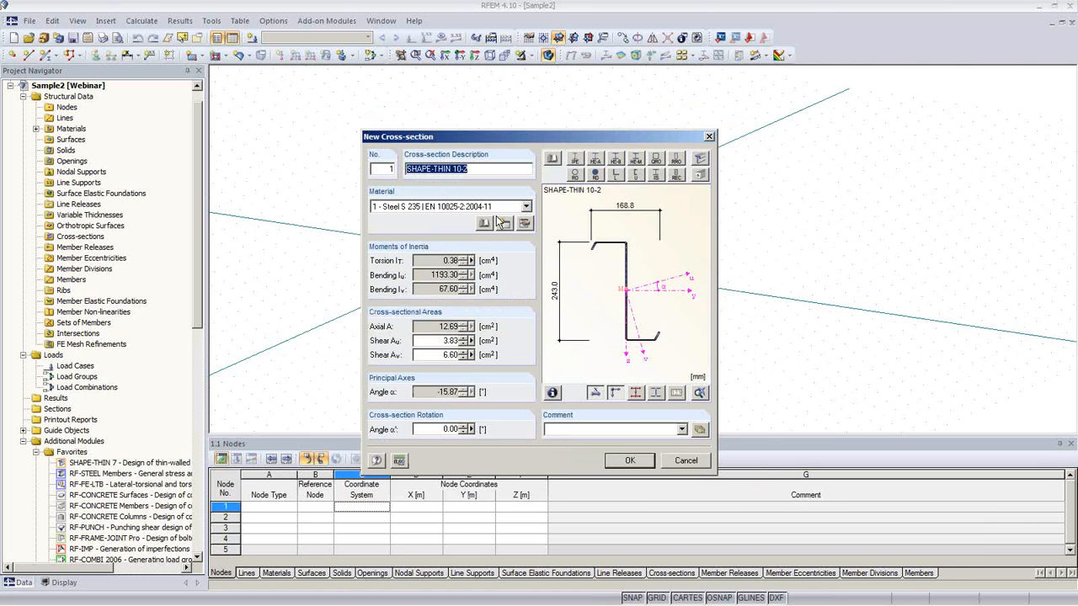
left_click(630, 463)
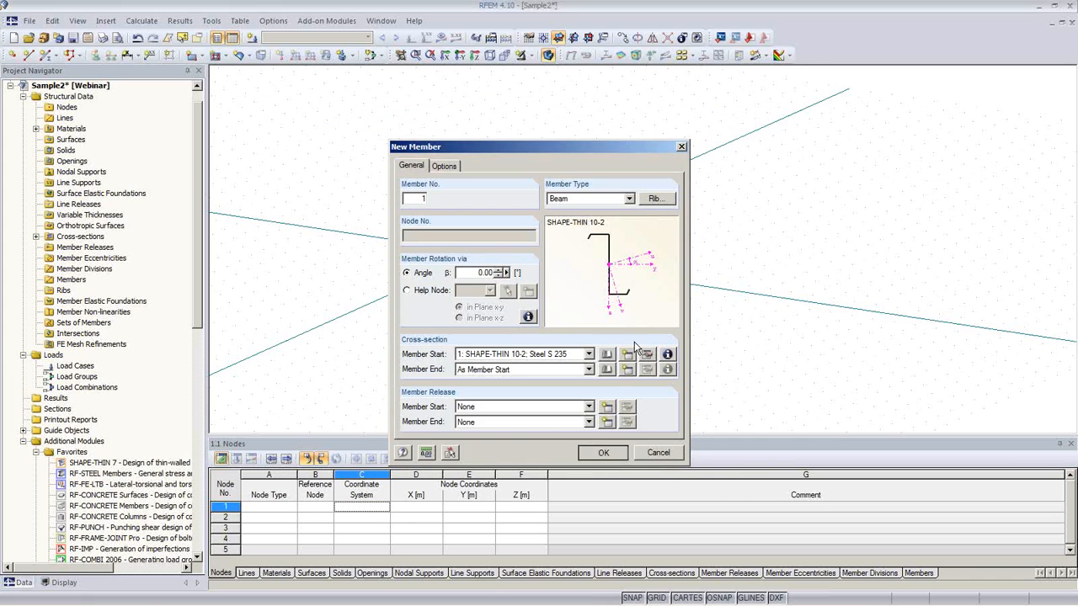
left_click(603, 452)
left_click(481, 254)
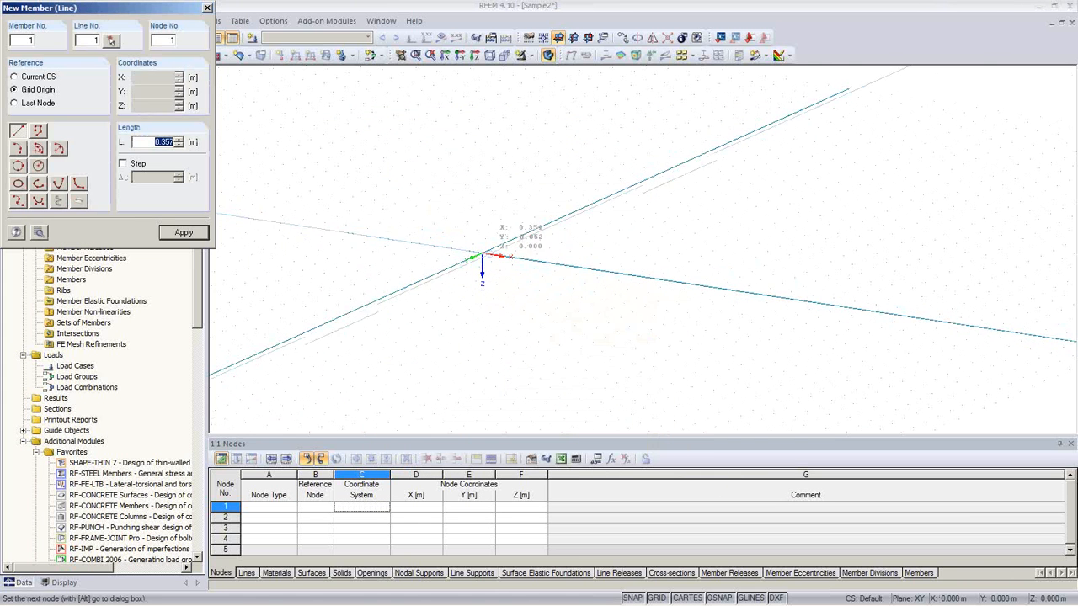
scroll(608, 272, "up", 2)
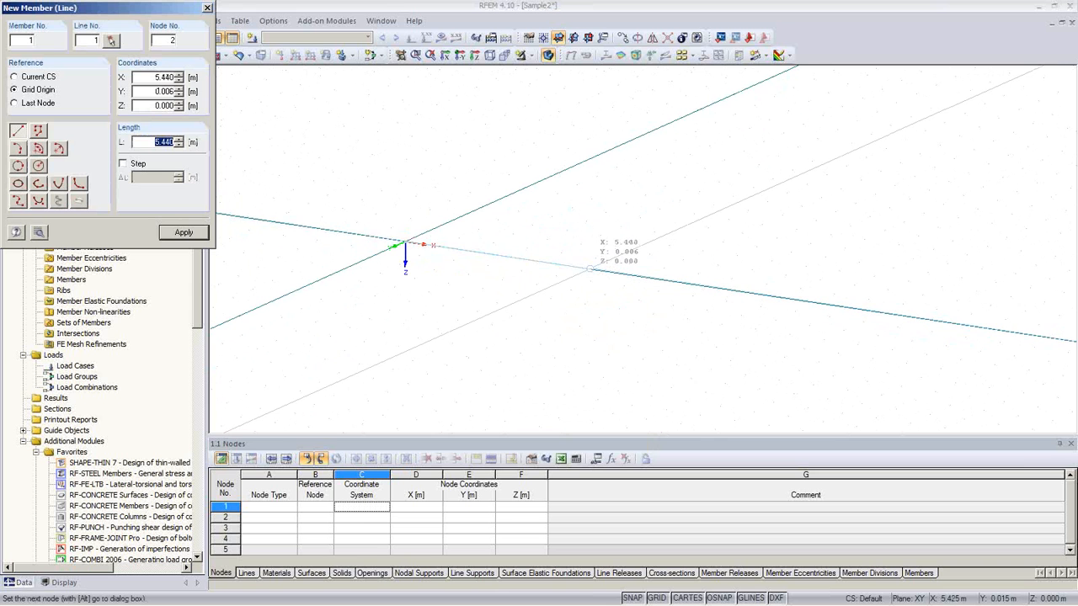
left_click(574, 267)
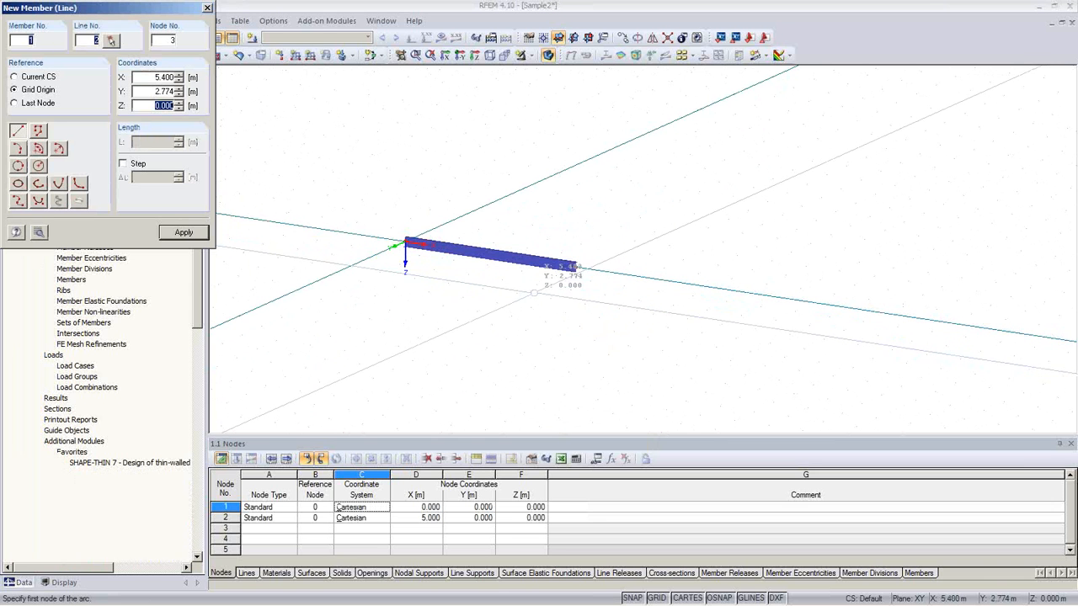
right_click(532, 302)
- Examine the Z-shaped beam in 3D and switch the structure display from solid to line mode
scroll(534, 303, "up", 6)
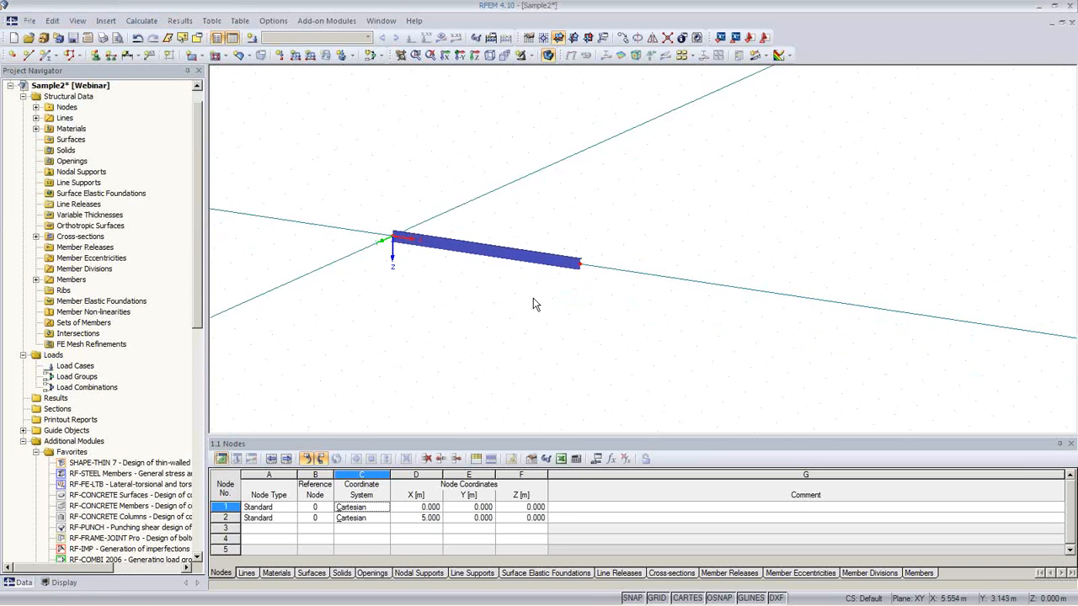
middle_click_drag(654, 295, 743, 360, "ctrl")
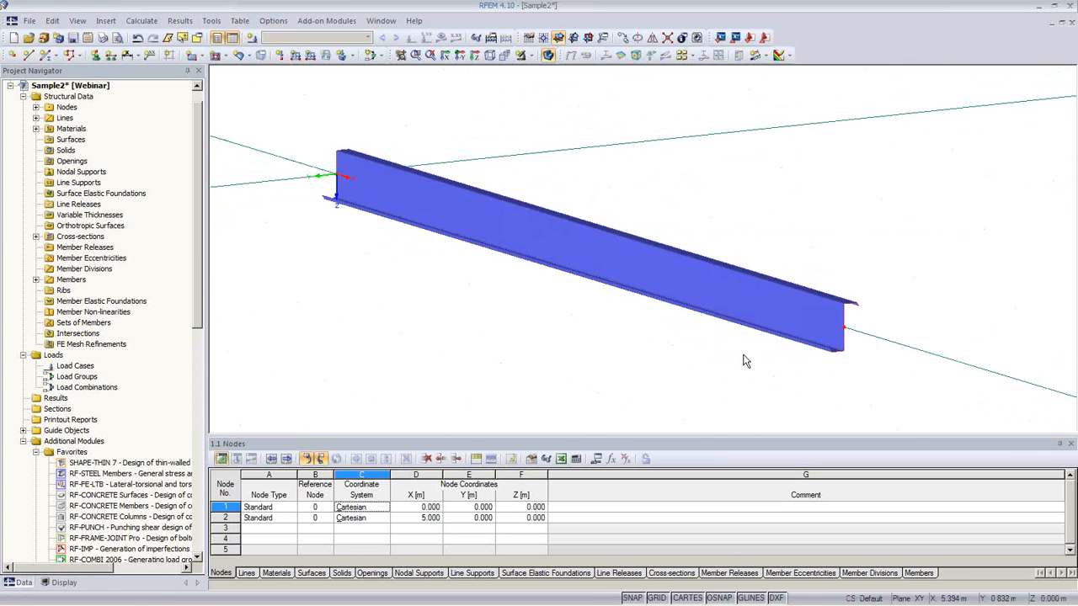
left_click(548, 56)
left_click(548, 56)
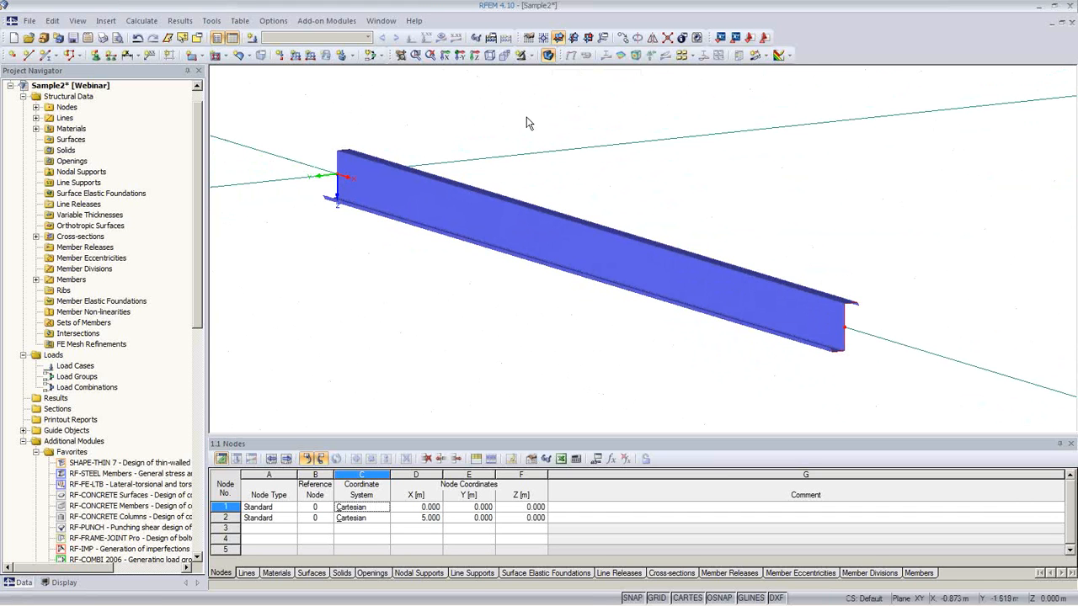
left_click(549, 56)
left_click(548, 57)
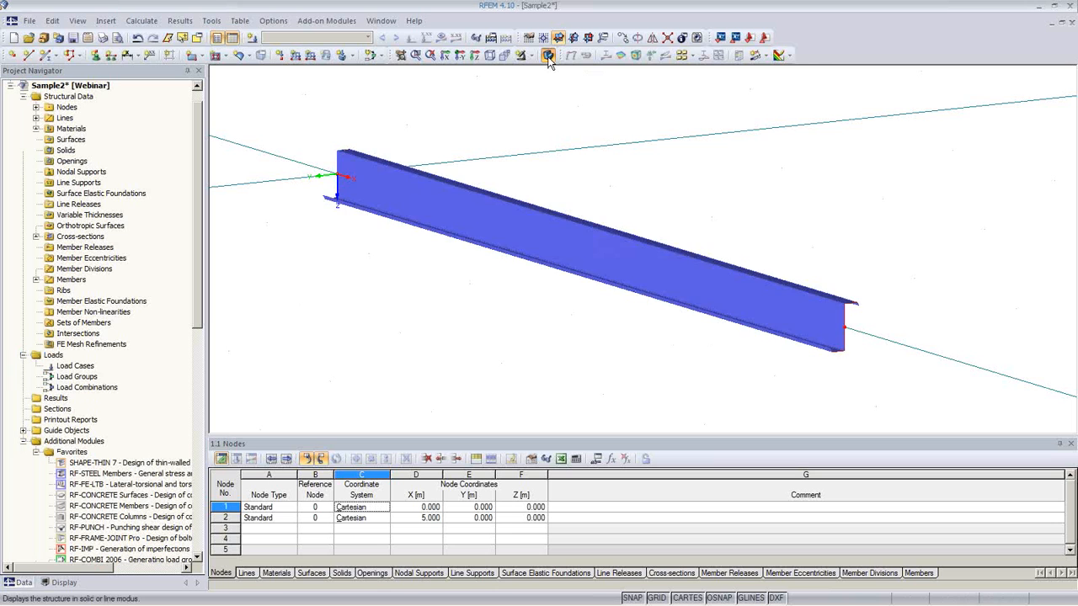
left_click(549, 57)
scroll(432, 294, "up", 2)
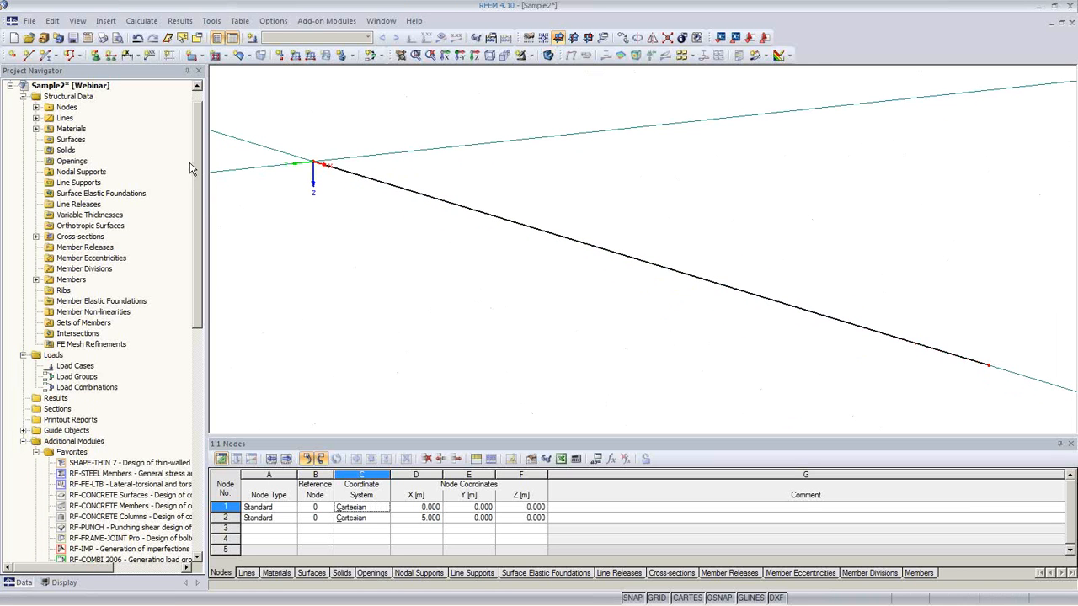
- Define a nodal support with φX' restrained and φZ' released, and place it on the beam's start node at the origin
left_click(95, 57)
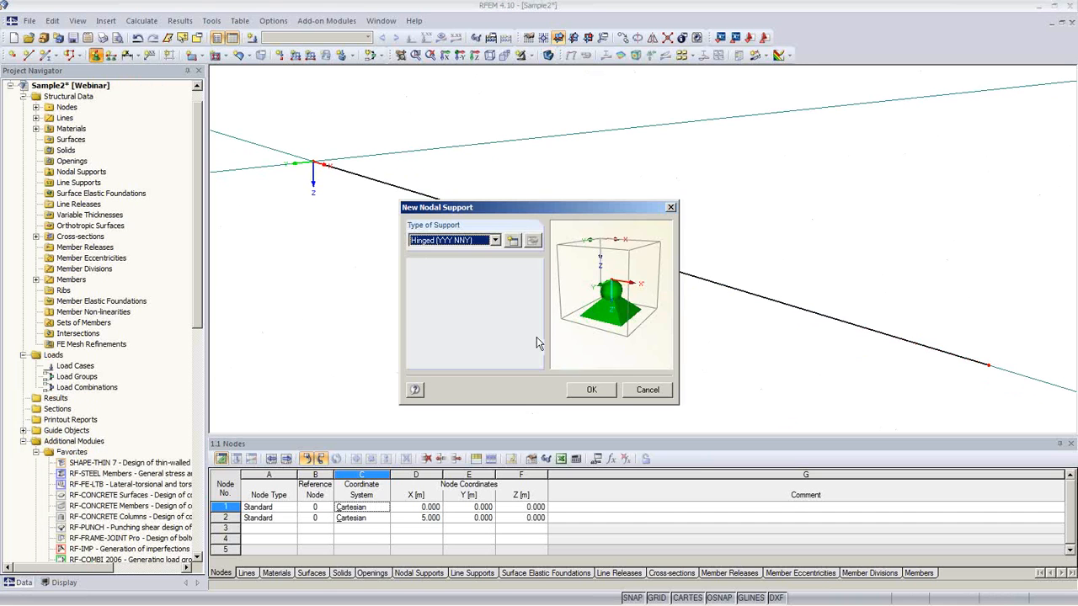
left_click(512, 241)
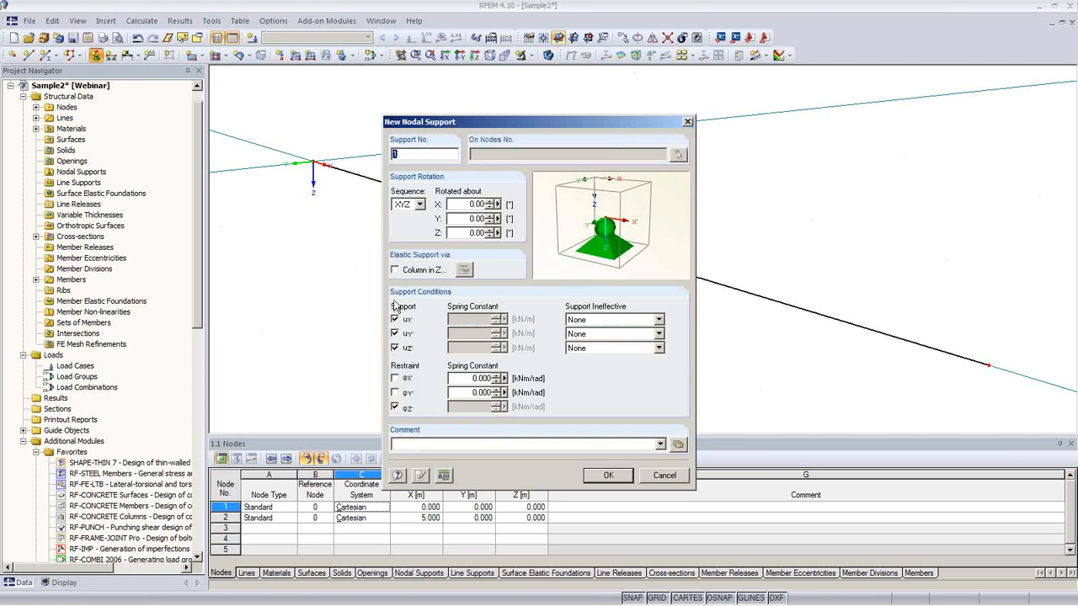
left_click(395, 379)
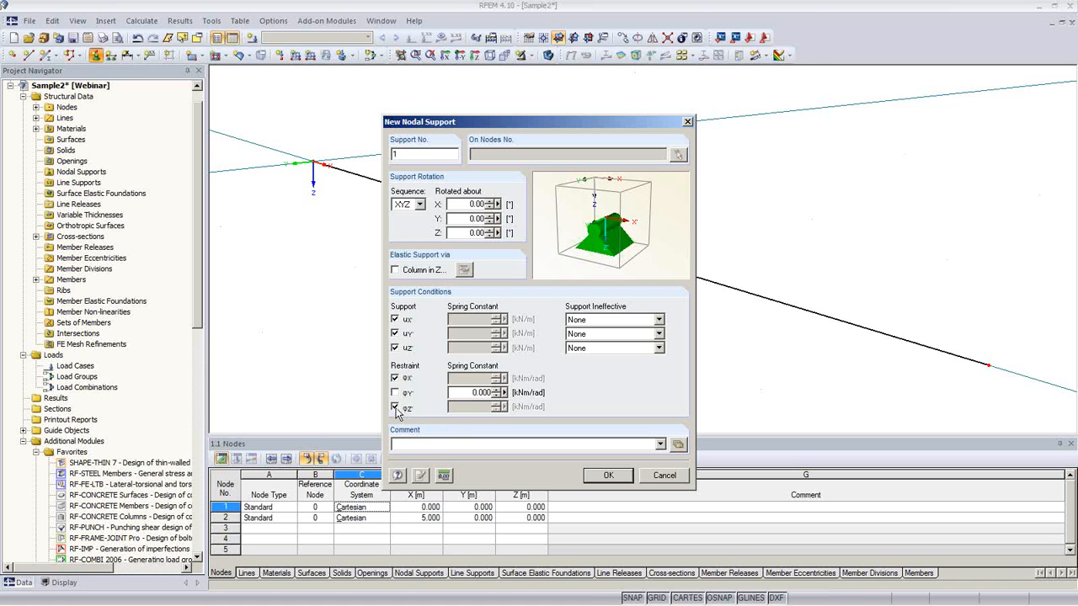
left_click(395, 407)
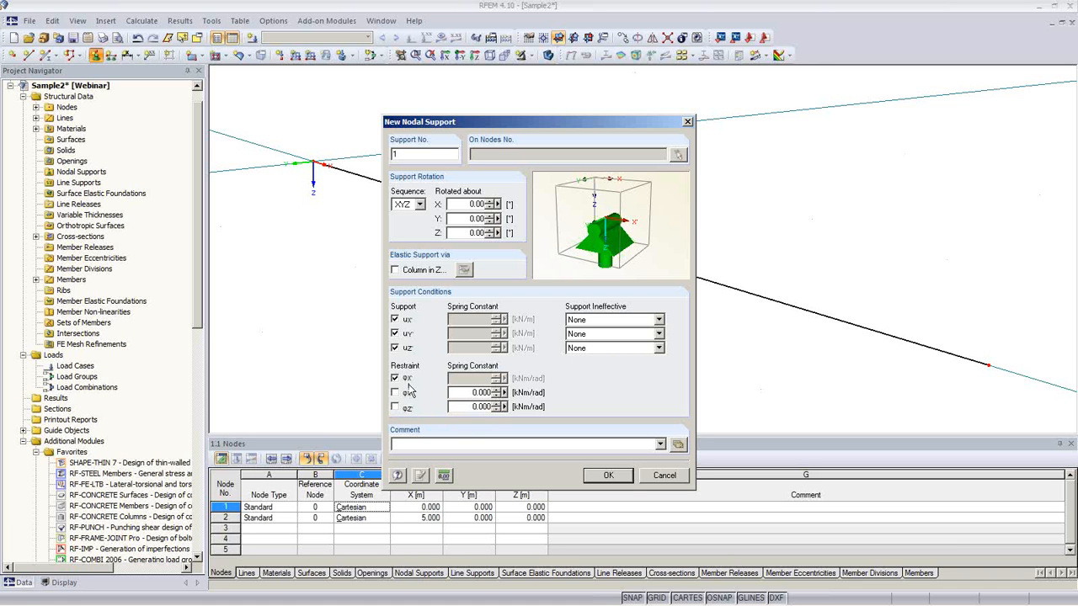
left_click(608, 476)
left_click(591, 390)
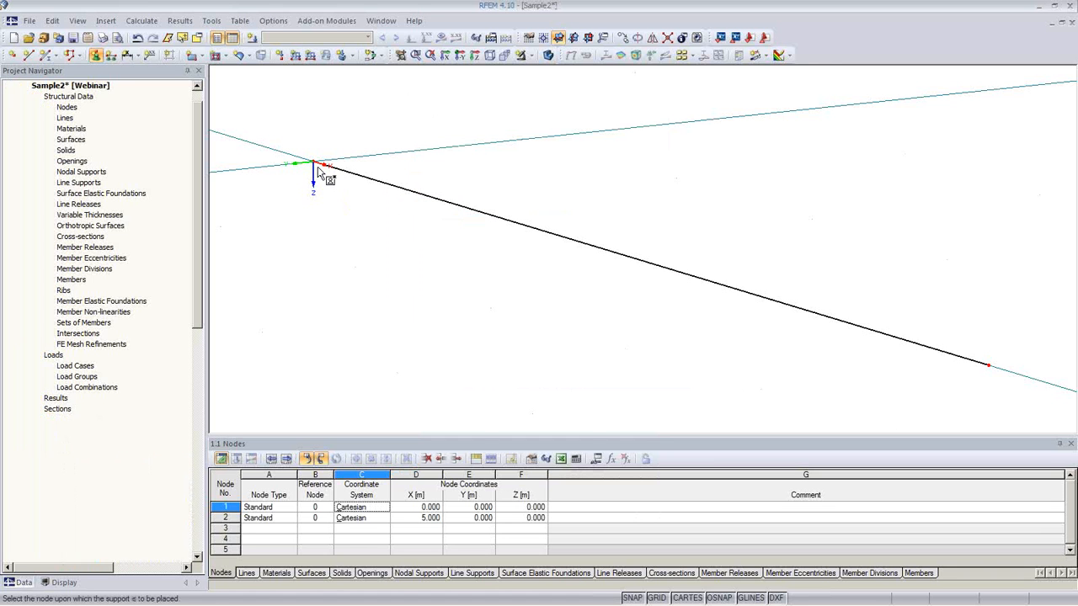
left_click(312, 163)
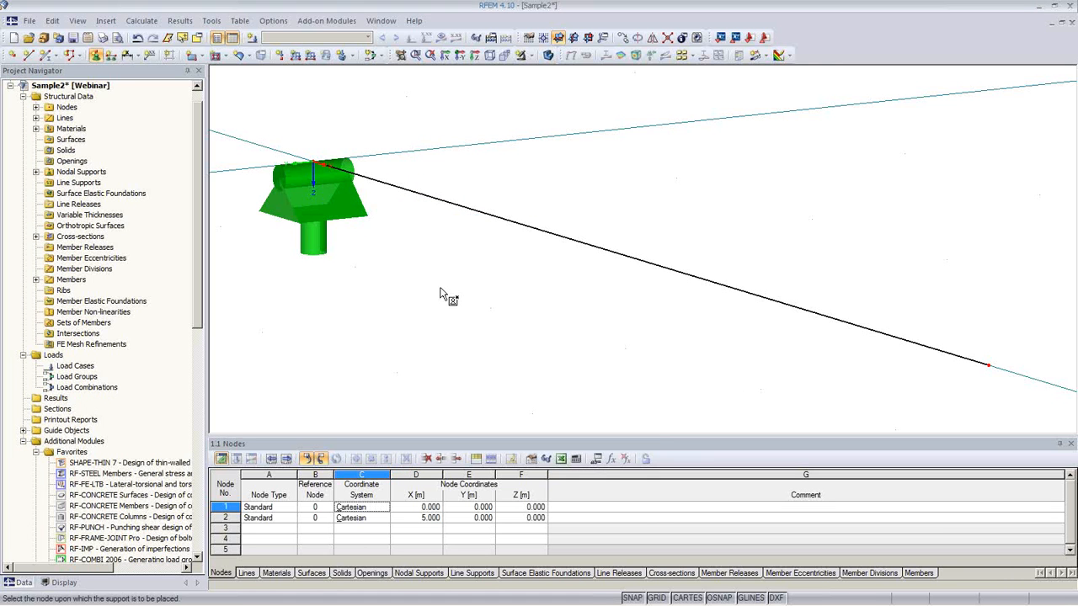
key("Escape")
- Define a nodal support with uX' and φZ' released and φX' restrained, place it on the beam's end node, and display the beam as a solid
middle_click_drag(449, 293, 419, 246)
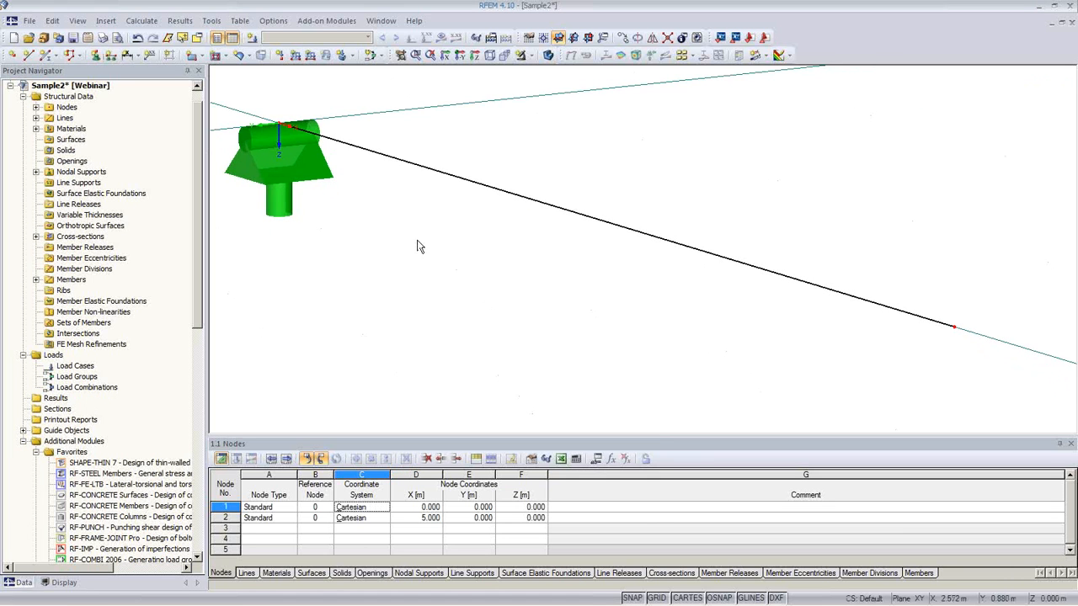
left_click(95, 55)
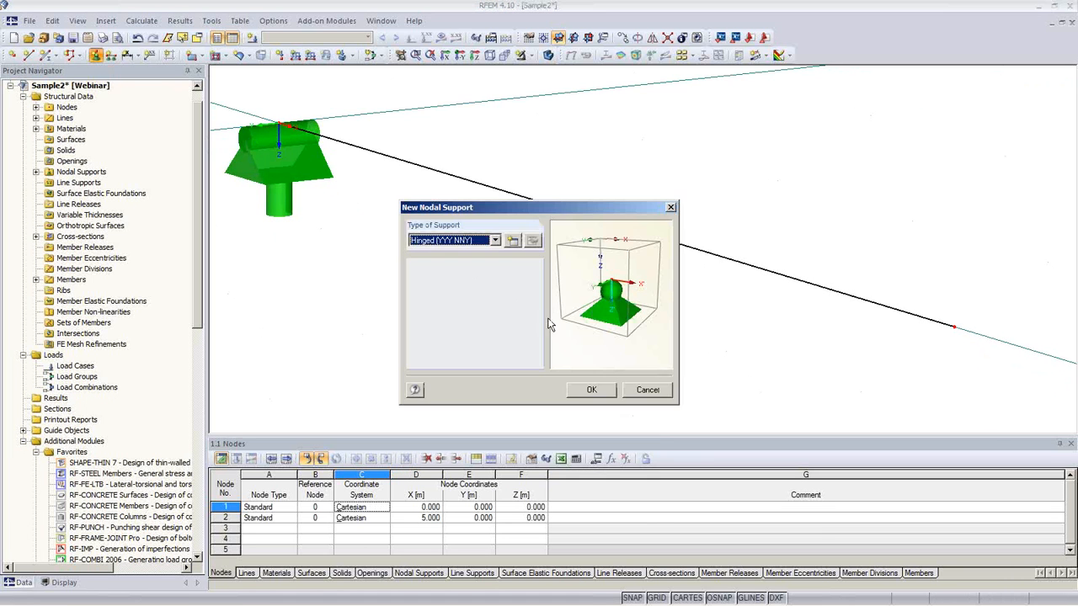
left_click(512, 242)
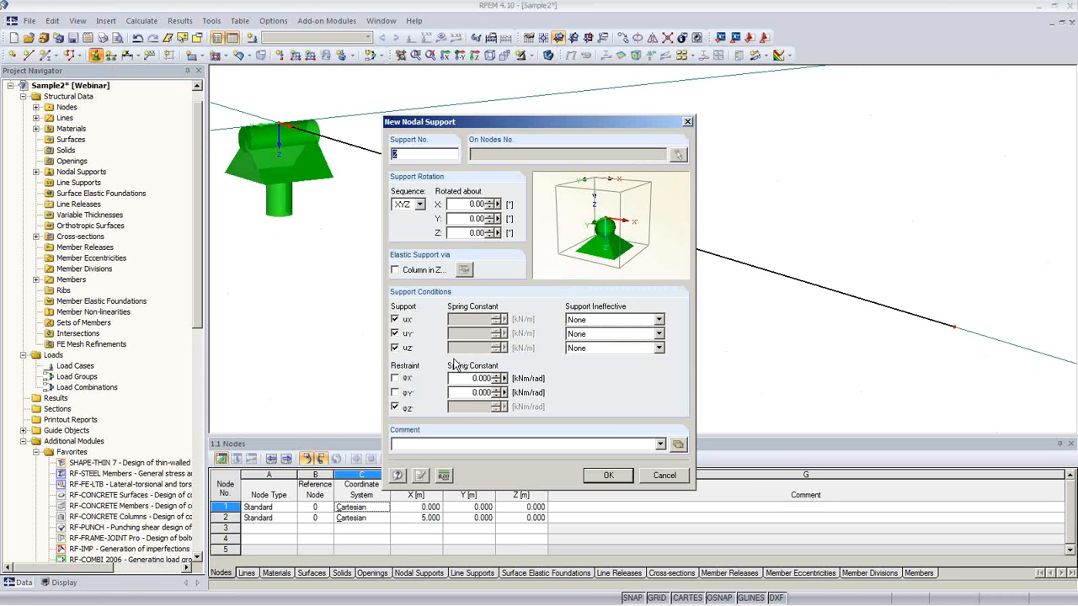
left_click(395, 320)
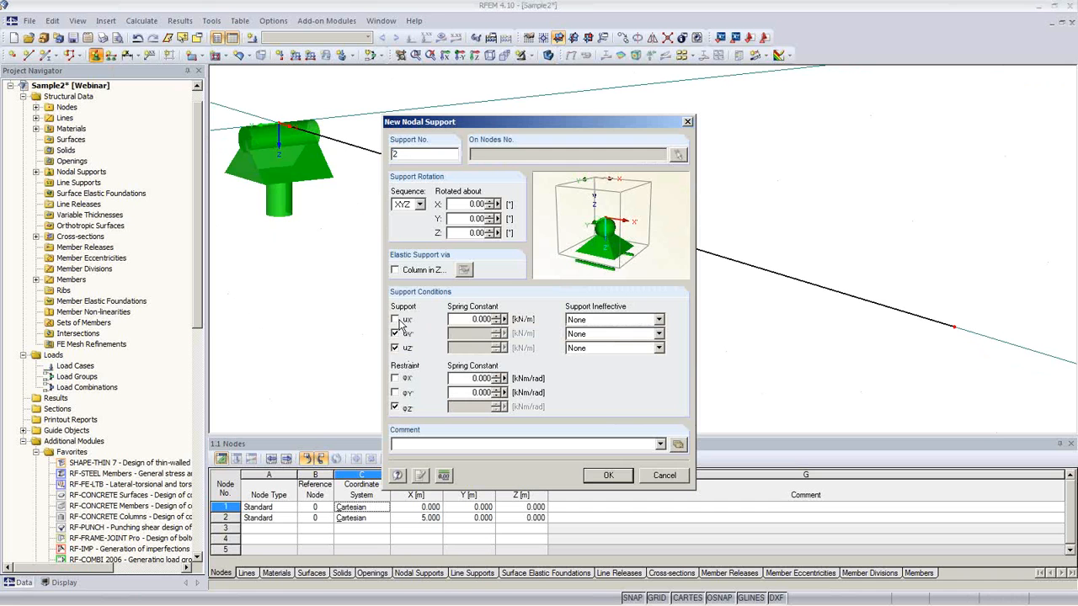
left_click(397, 407)
left_click(396, 378)
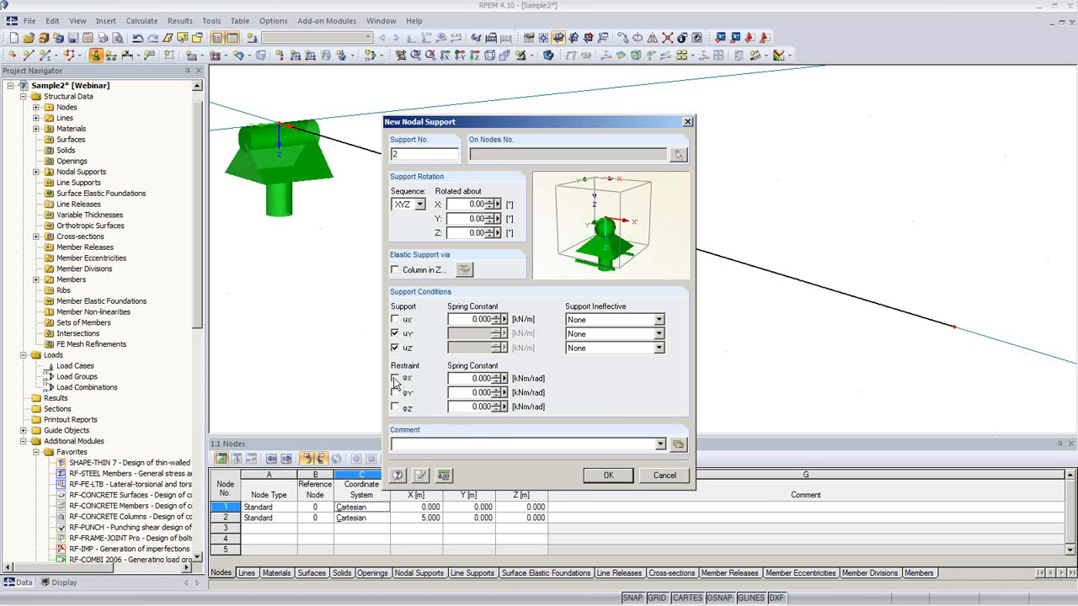
left_click(608, 477)
left_click(592, 390)
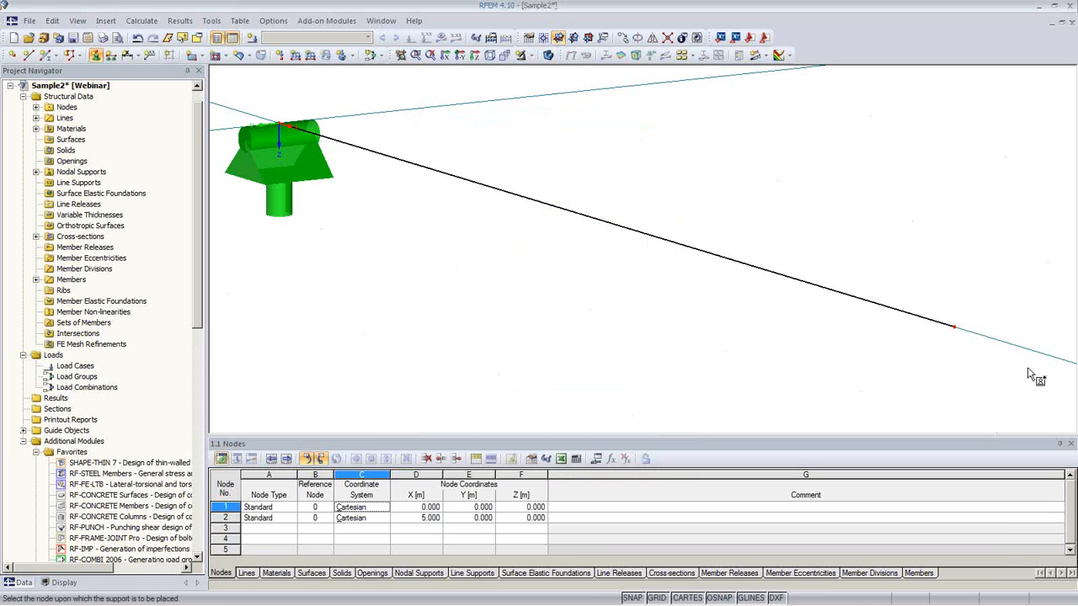
left_click(954, 329)
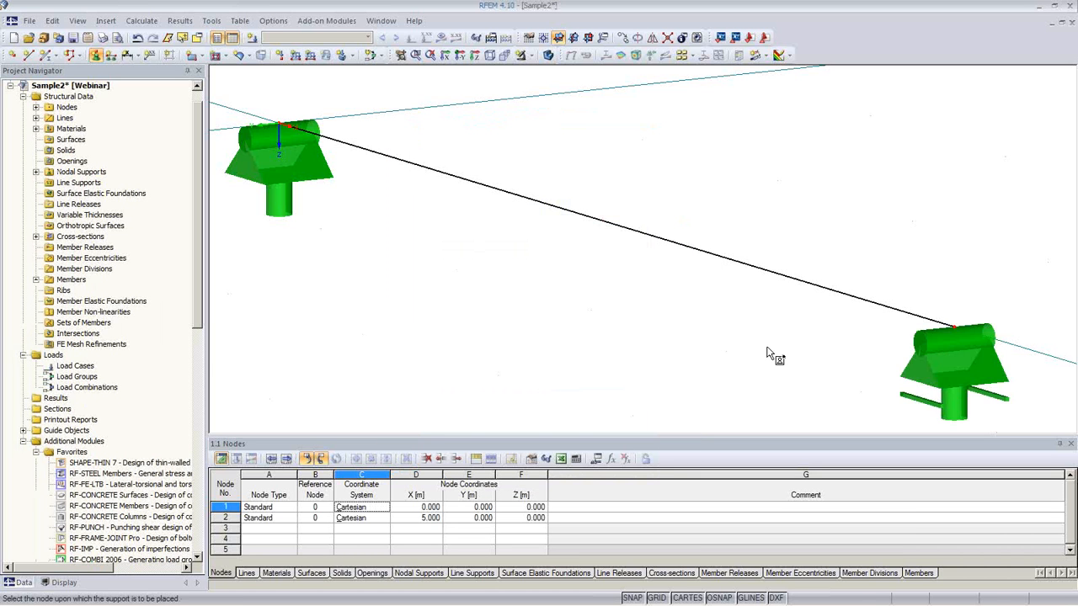
key("Escape")
scroll(705, 308, "down", 2)
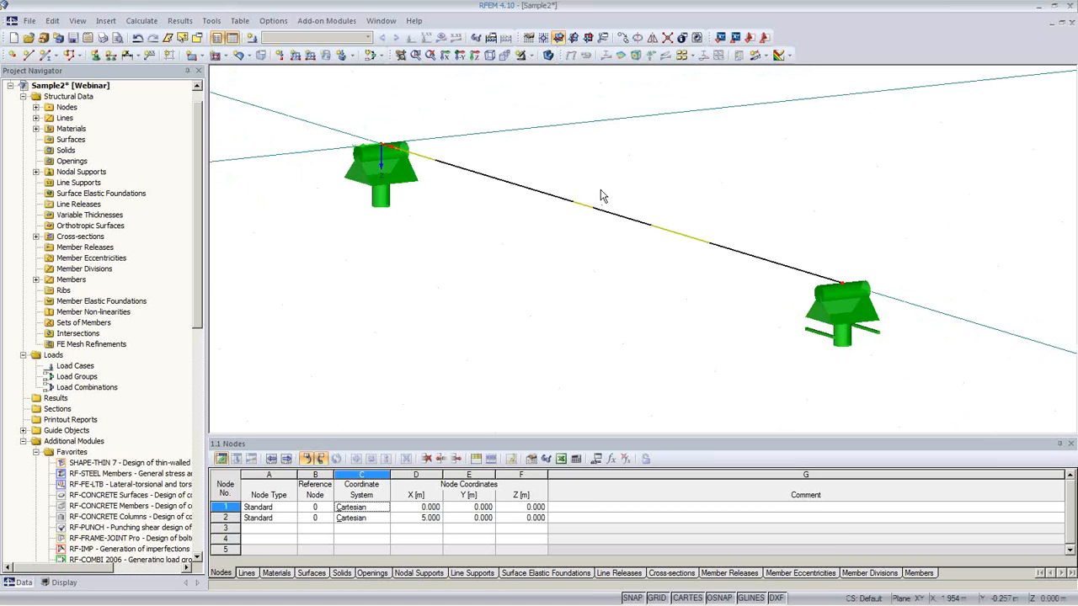
left_click(548, 55)
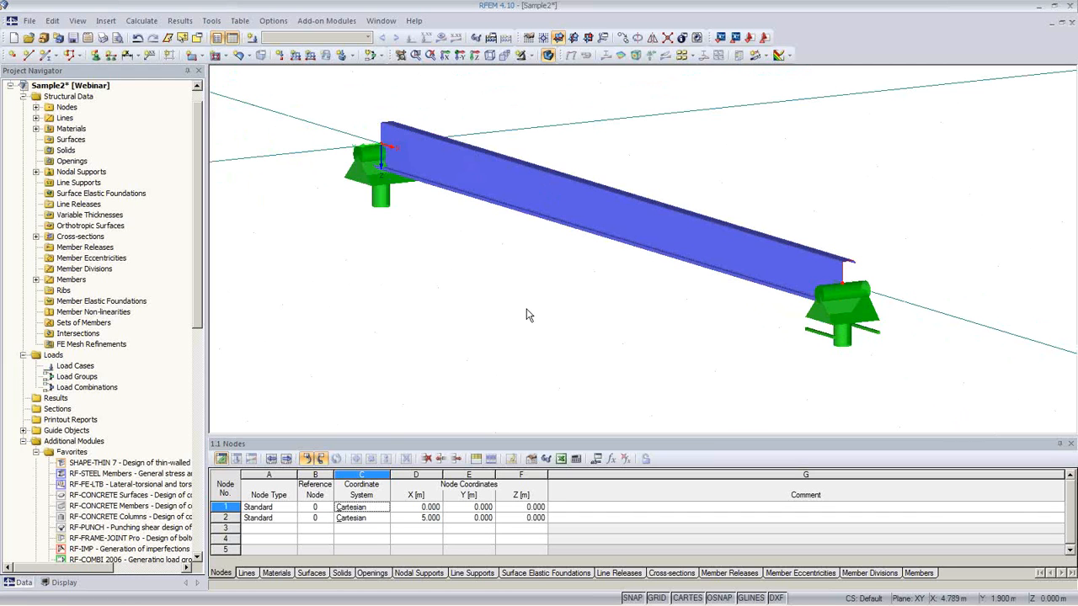
- Create permanent load case LC1 named Full Load without considering self-weight
left_click(251, 37)
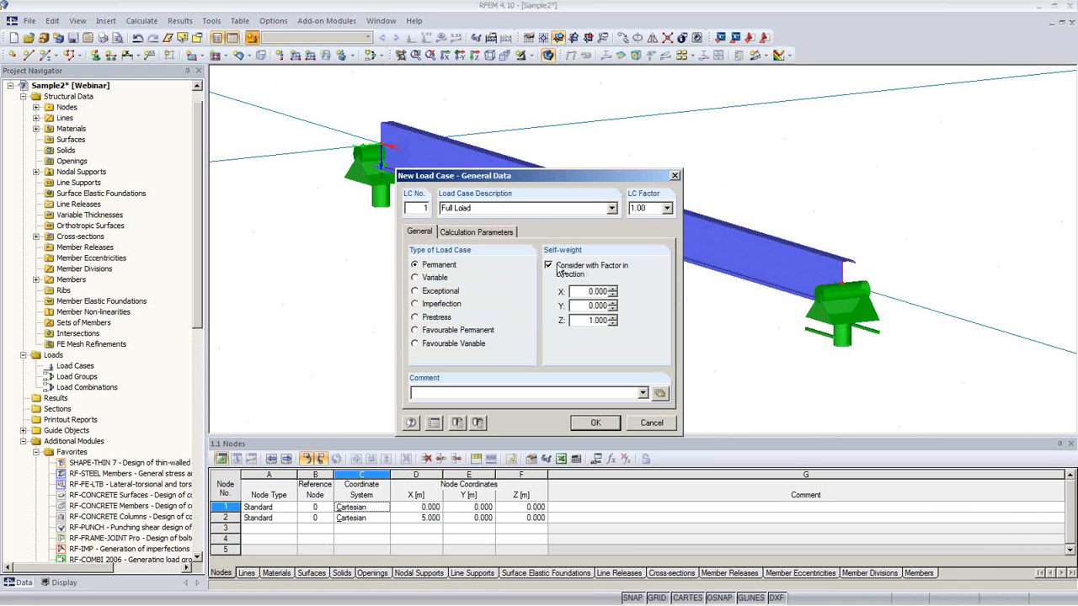
left_click(556, 270)
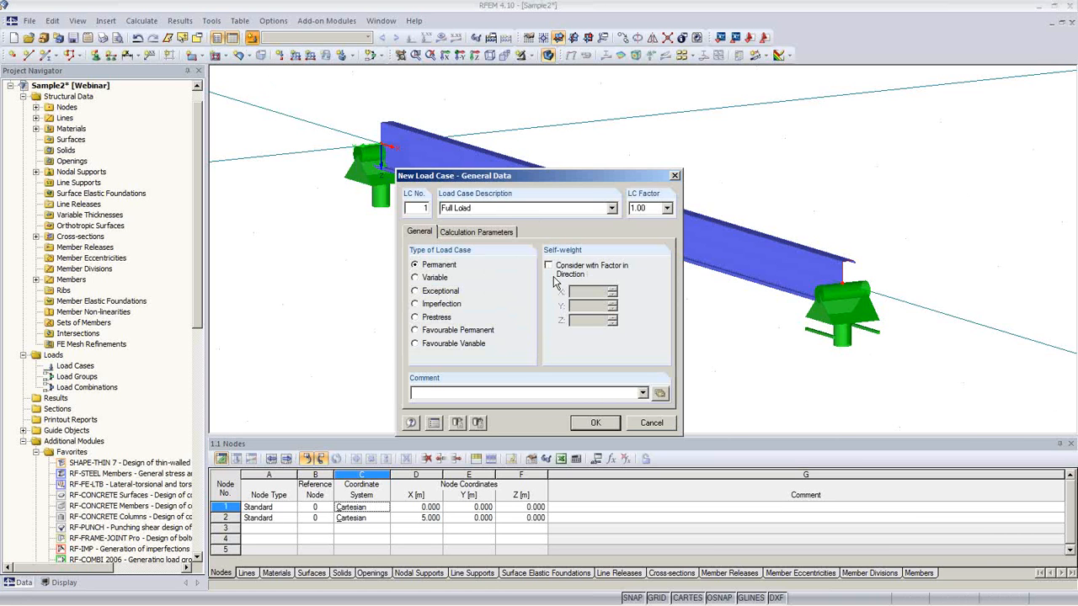
left_click(595, 423)
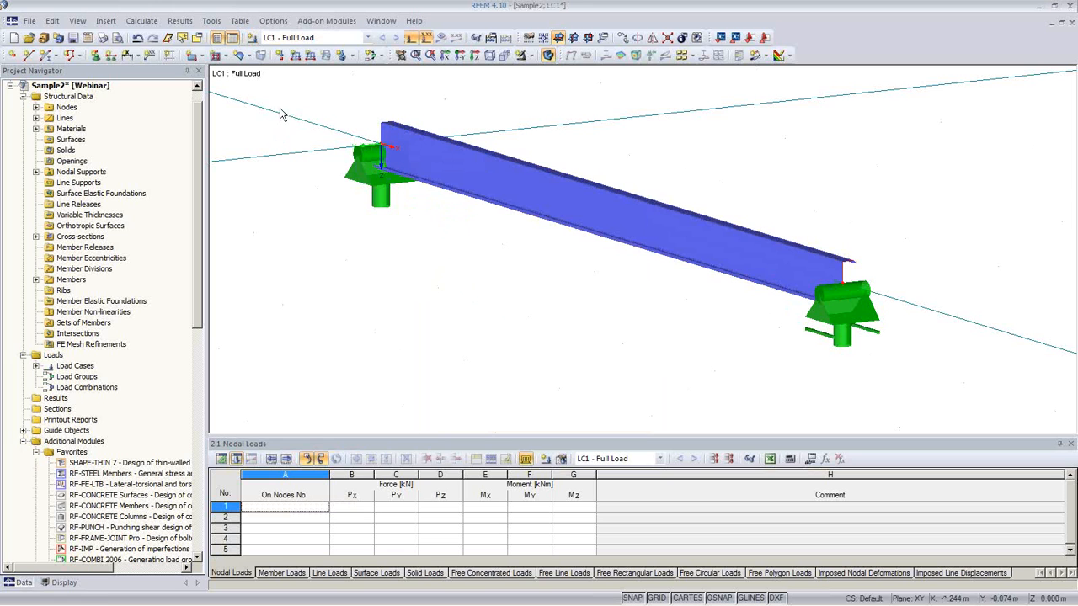
- Apply a uniform force load of 2 kN/m in the global ZL direction to the beam member
left_click(294, 56)
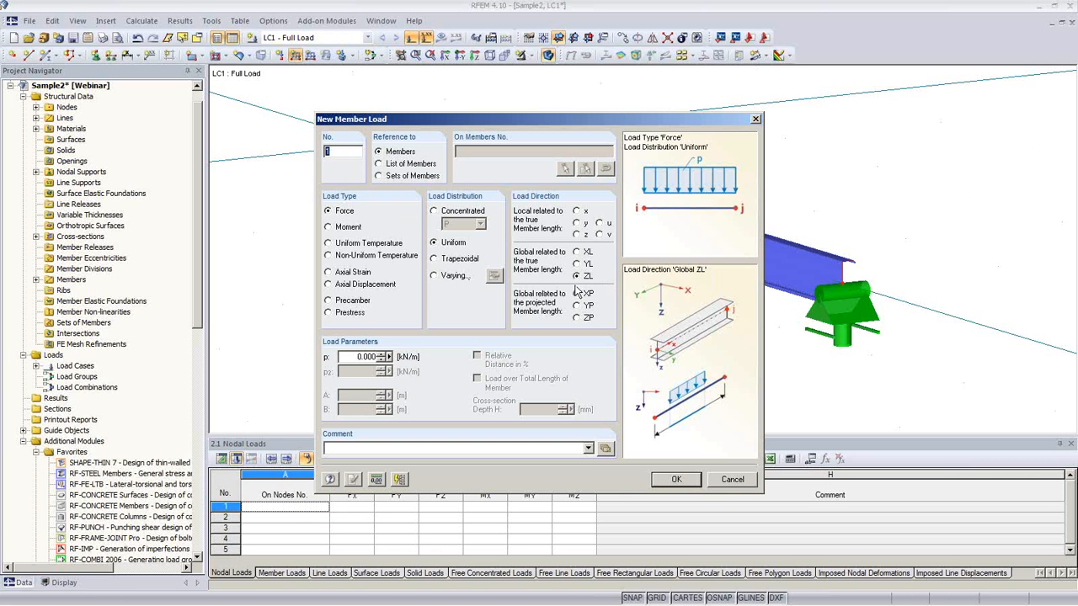
double_click(354, 356)
type("1")
left_click(658, 477)
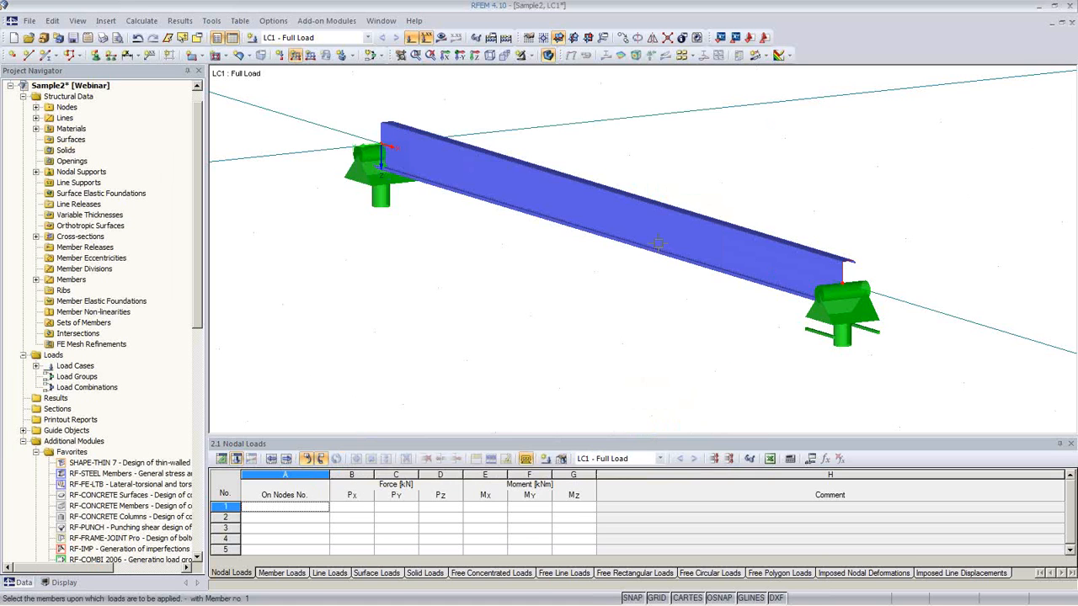
left_click(660, 248)
- Calculate load case LC1 and examine the beam's deformation in line mode, including the view along its axis
scroll(589, 321, "down", 1)
middle_click_drag(642, 326, 608, 318, "ctrl")
left_click(441, 38)
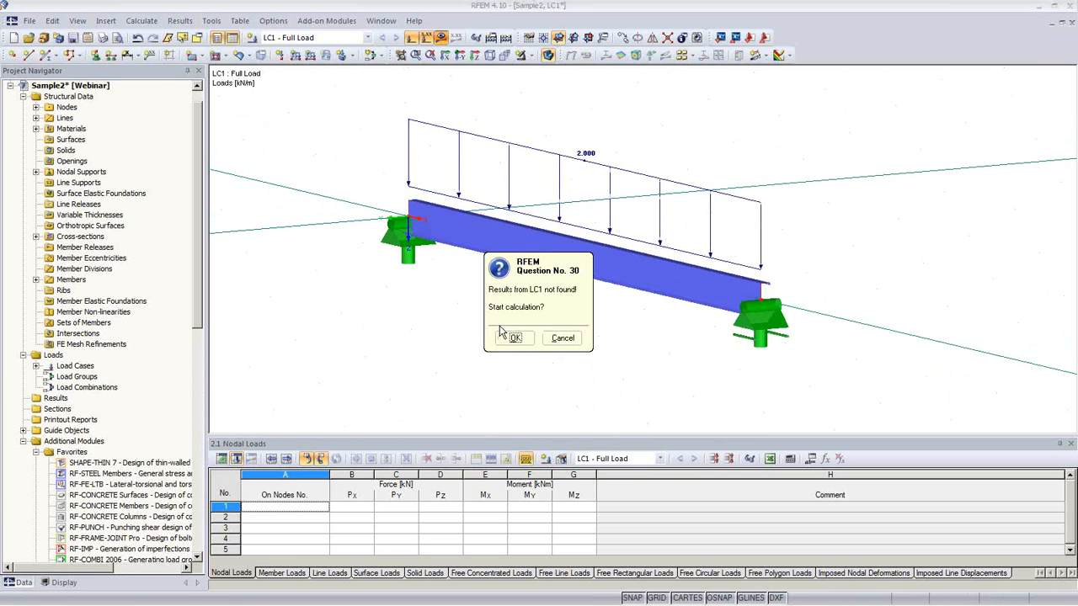
left_click(512, 339)
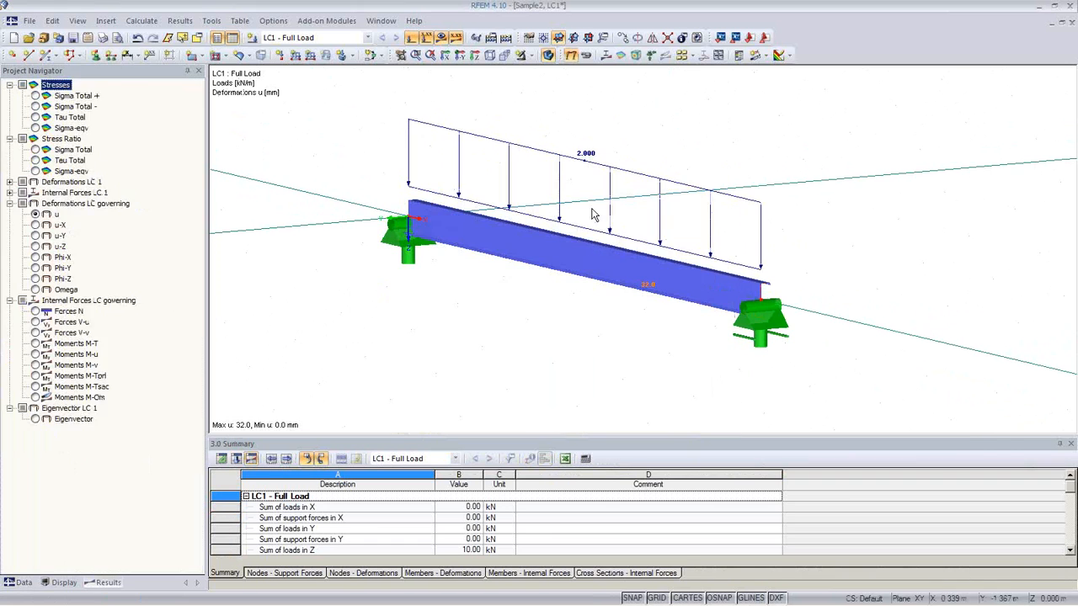
left_click(549, 56)
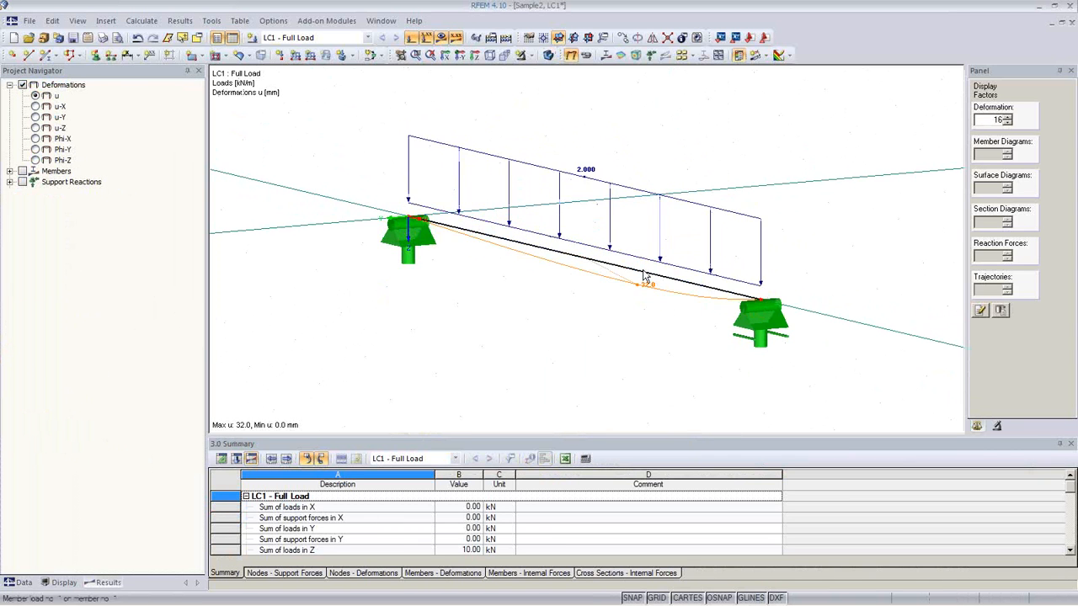
middle_click_drag(616, 311, 448, 287, "ctrl")
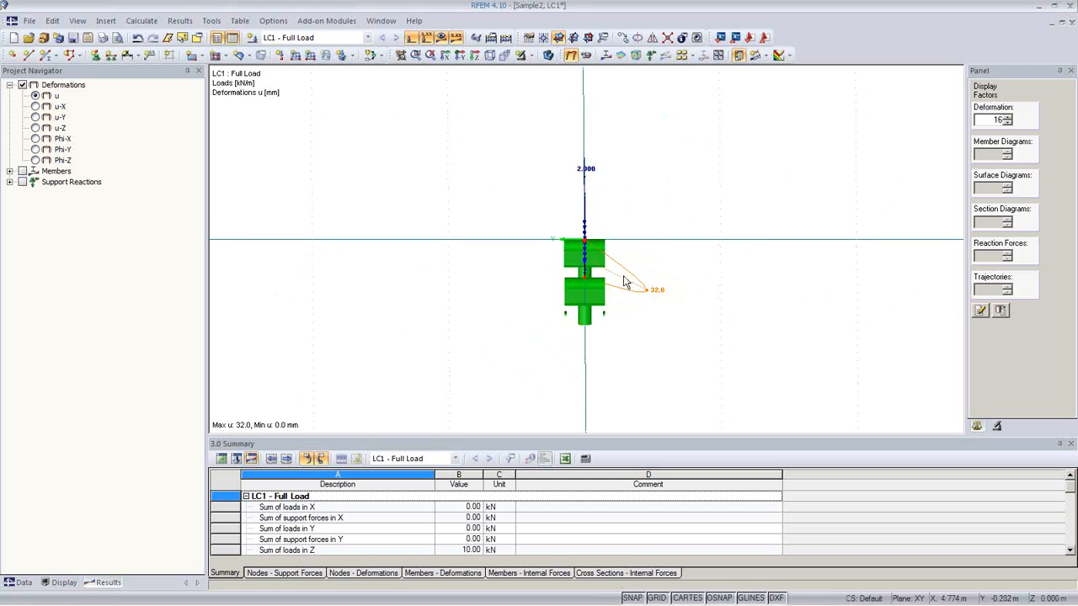
middle_click_drag(652, 308, 644, 230, "ctrl")
middle_click_drag(613, 373, 640, 348, "ctrl")
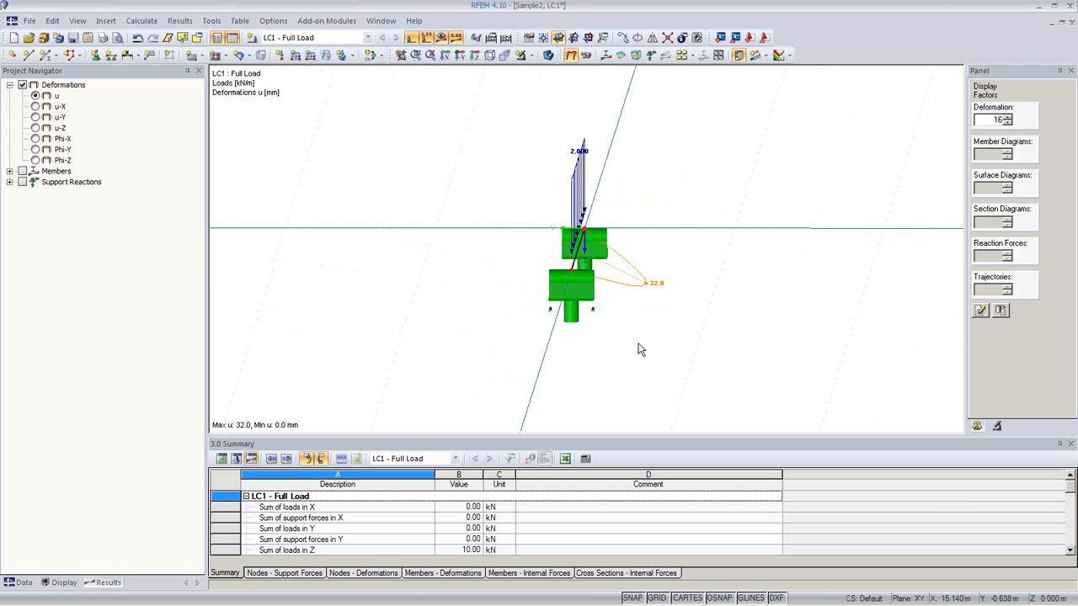
- Display the member internal forces and compare the M-u and M-v moment diagrams about the principal axes
left_click(605, 55)
middle_click_drag(624, 281, 700, 329, "ctrl")
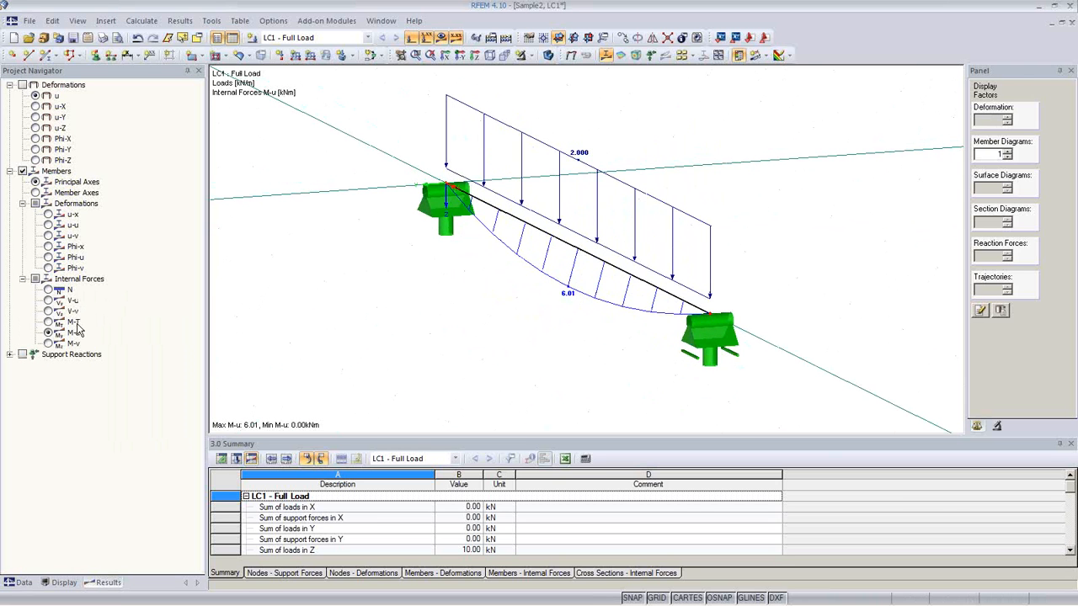
left_click(48, 344)
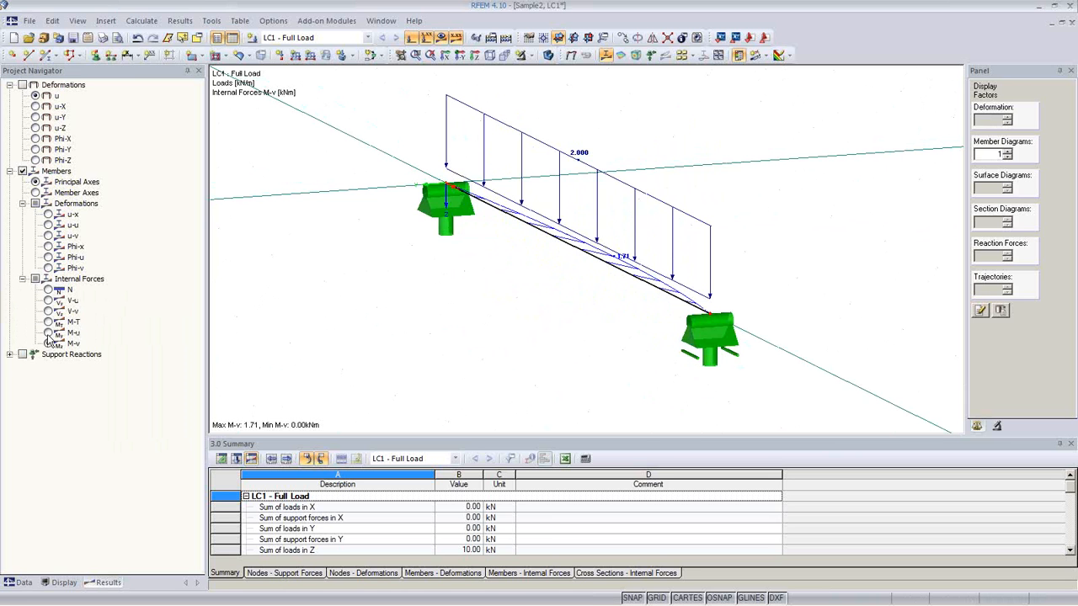
left_click(48, 333)
middle_click_drag(572, 349, 533, 322, "ctrl")
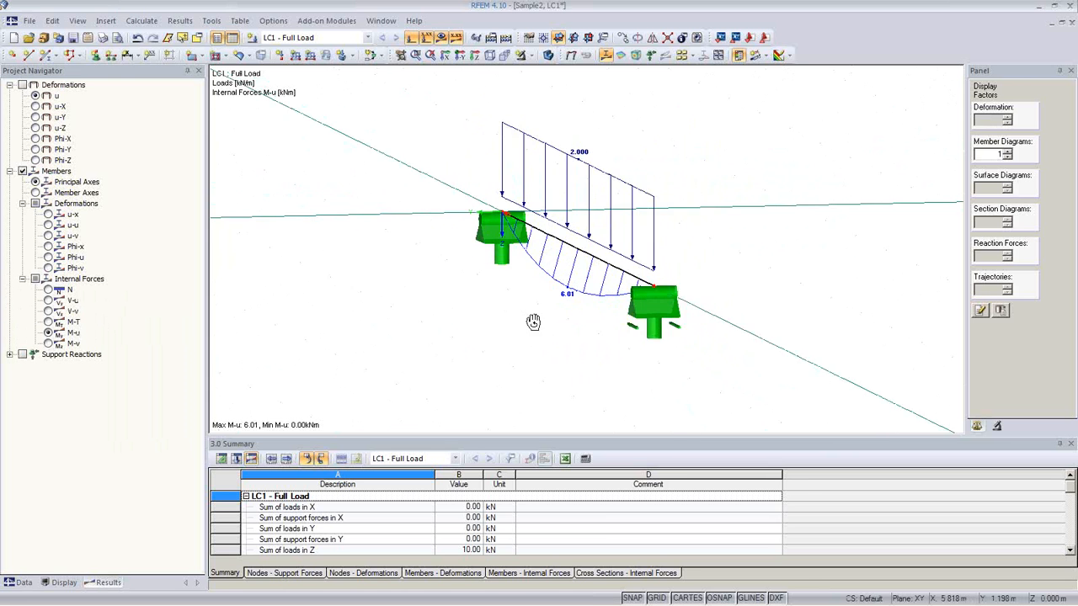
scroll(555, 311, "up", 3)
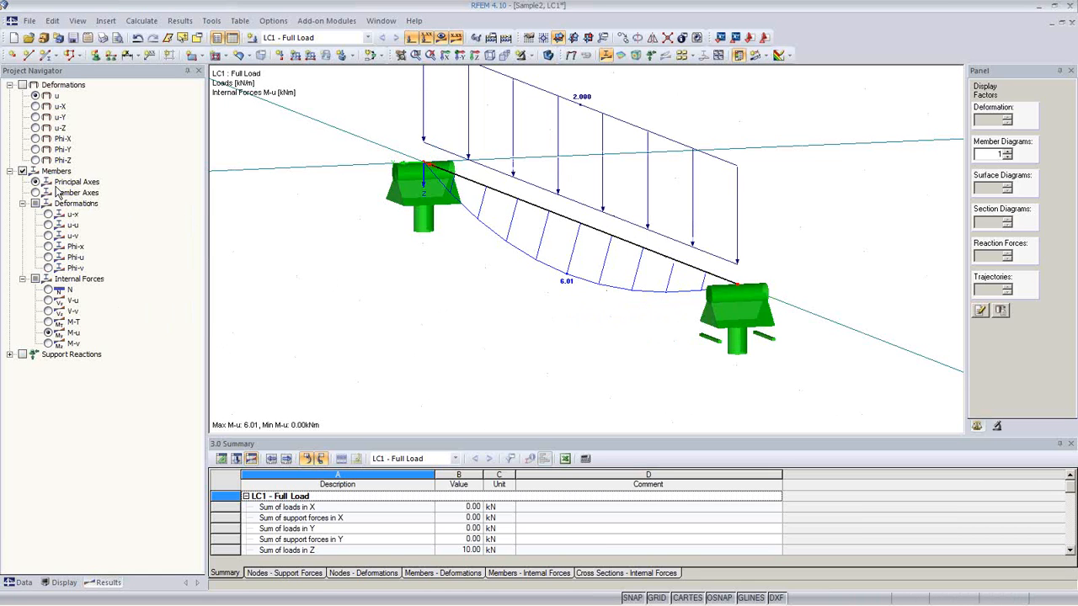
- Switch the member results to member axes and examine the M-y diagram on the solid beam, including from its end
left_click(35, 193)
middle_click_drag(512, 335, 529, 113, "ctrl")
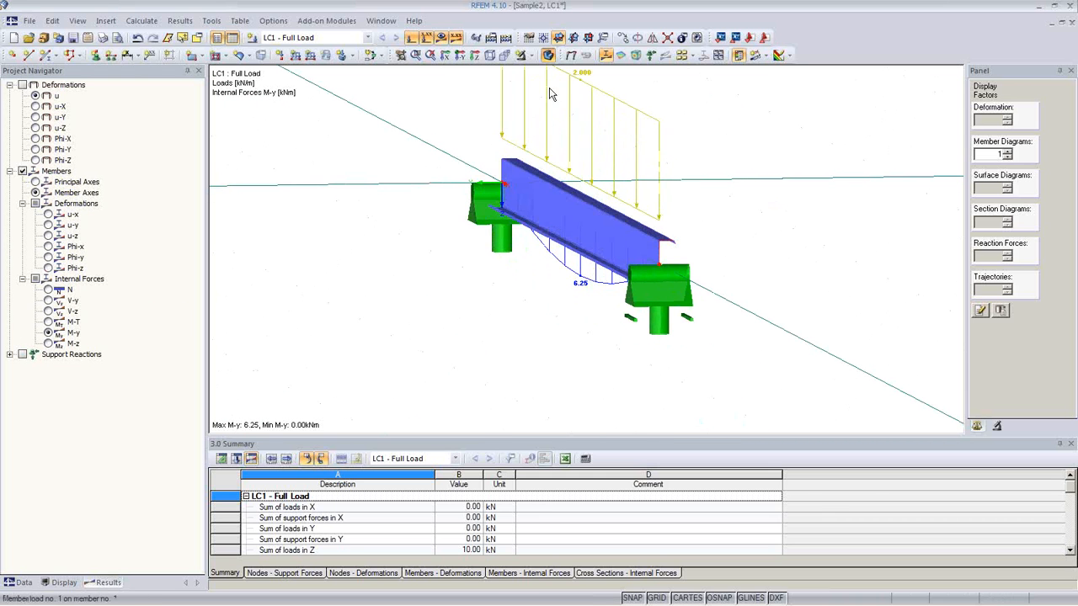
middle_click_drag(668, 320, 615, 297, "ctrl")
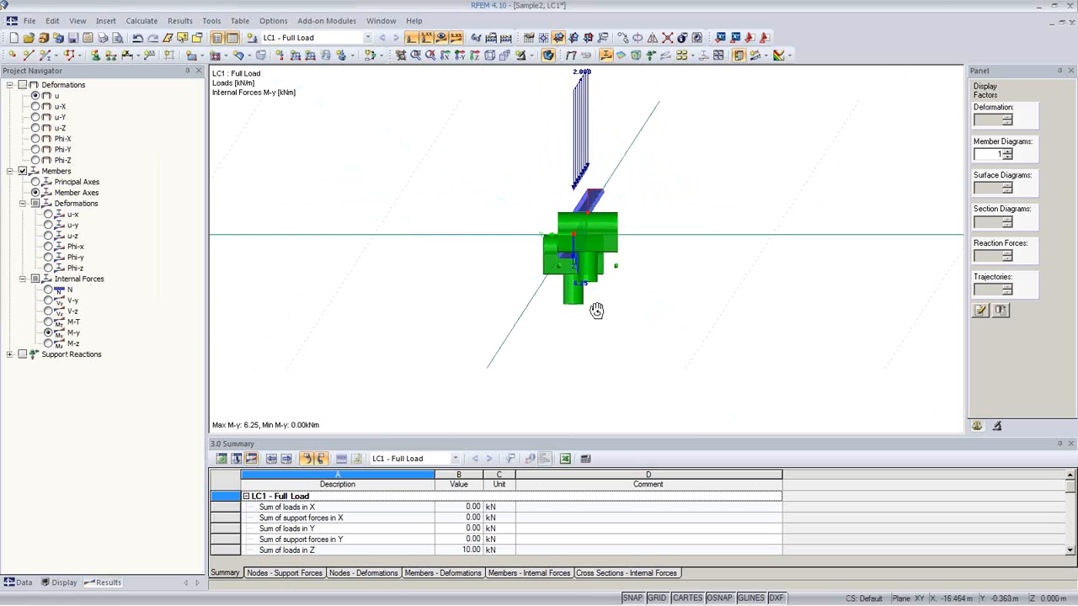
scroll(595, 195, "up", 2)
scroll(595, 195, "up", 1)
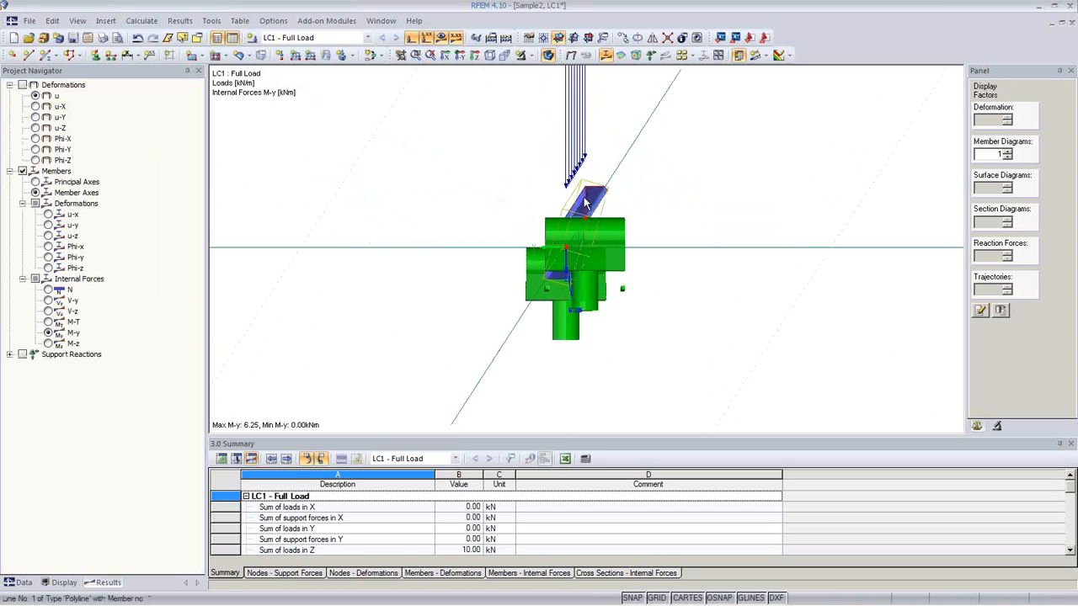
middle_click_drag(654, 269, 660, 357, "ctrl")
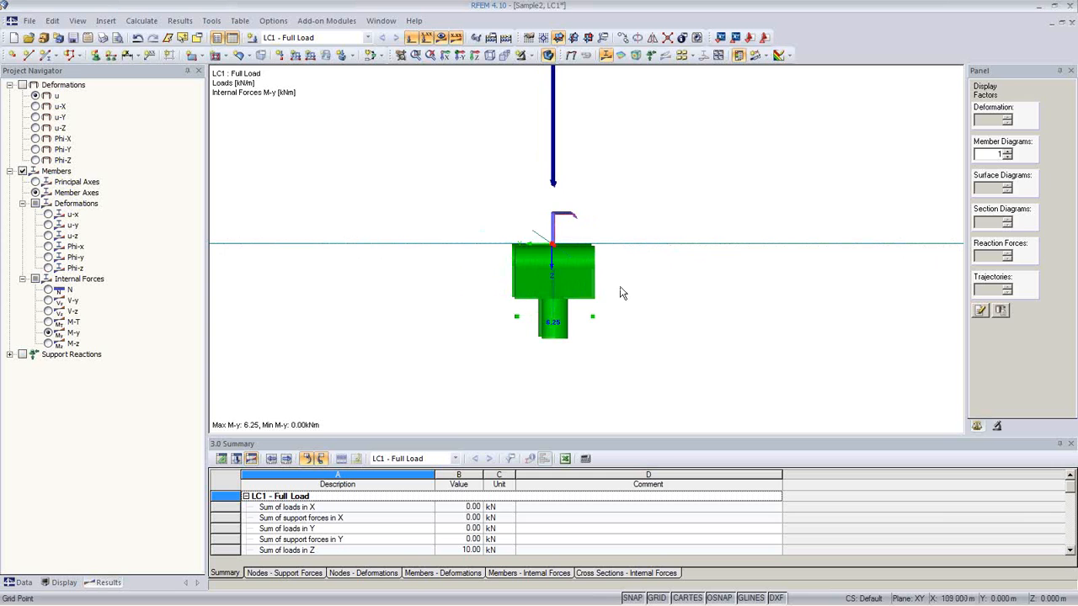
middle_click_drag(462, 361, 550, 375, "ctrl")
middle_click_drag(578, 342, 553, 357, "ctrl")
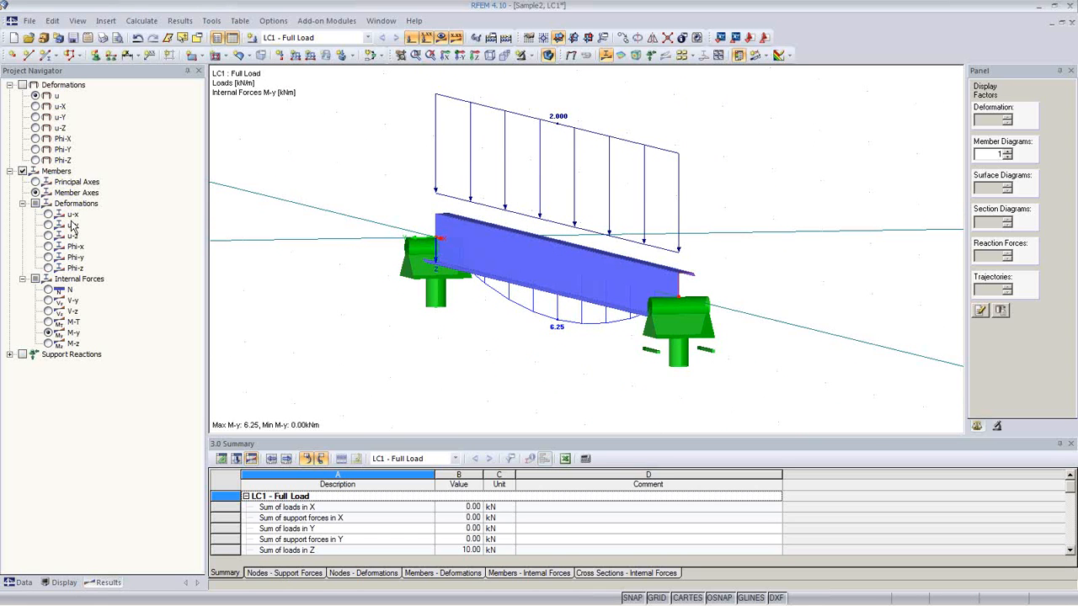
- Compare the beam's bending moment diagram about member axes and principal axes, leaving the member results on principal axes
middle_click_drag(421, 318, 426, 320, "ctrl")
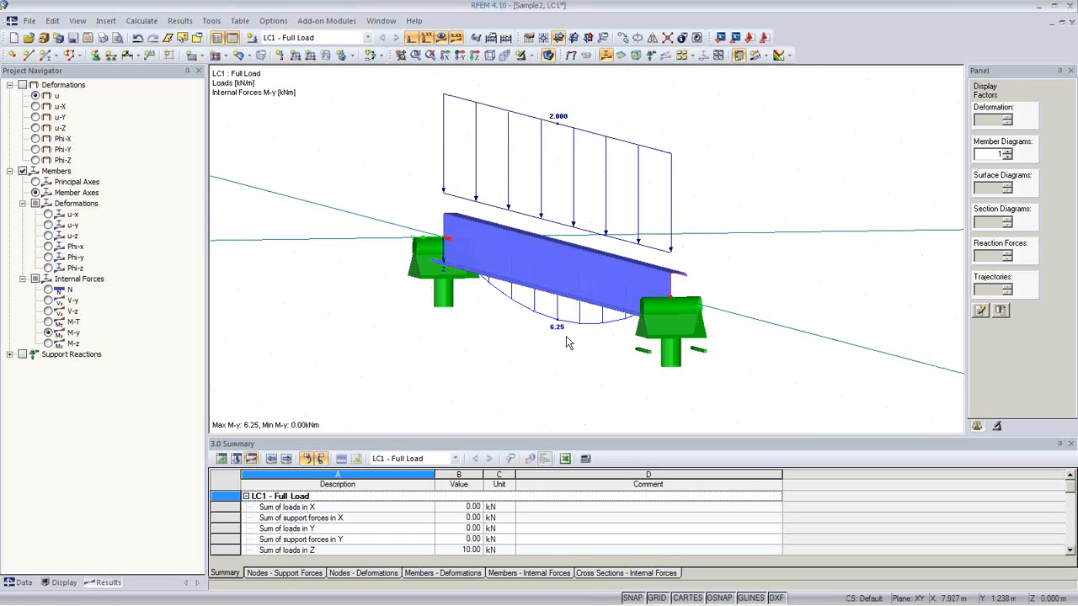
middle_click_drag(567, 342, 592, 347, "ctrl")
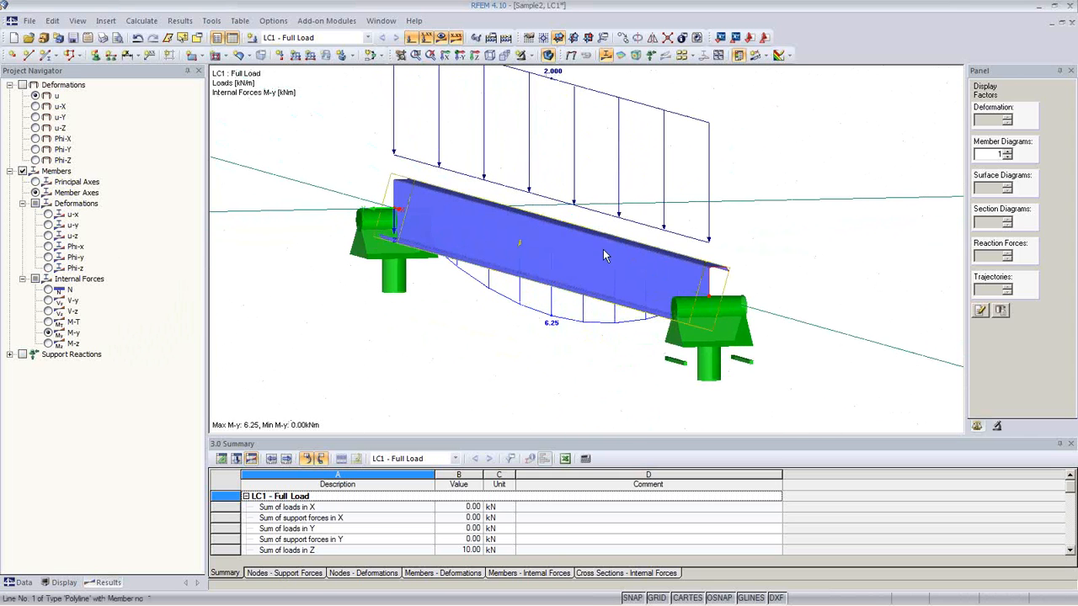
left_click(36, 182)
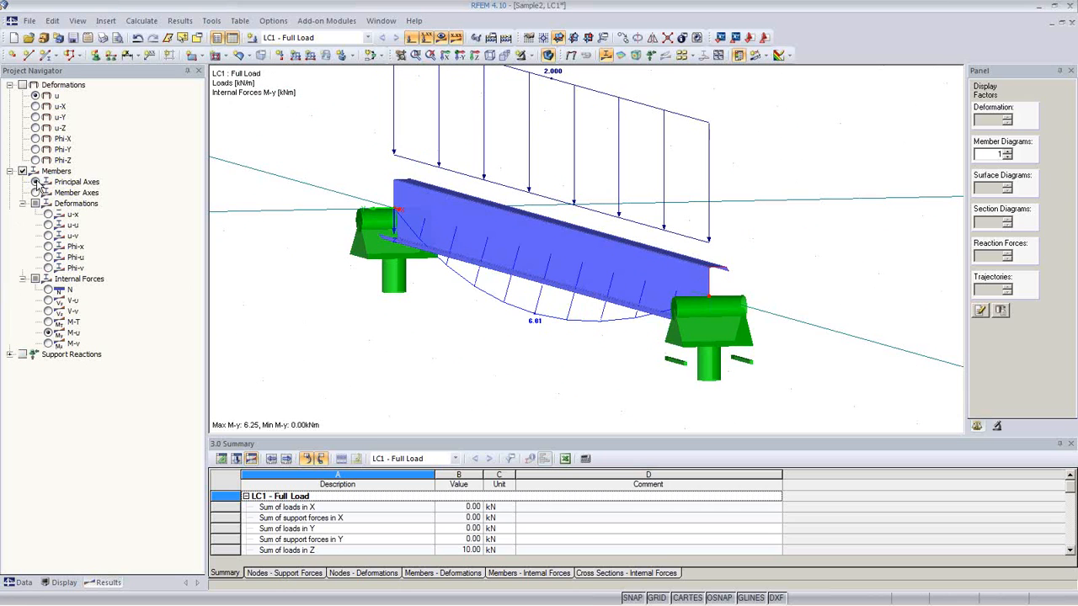
left_click(35, 193)
left_click(35, 182)
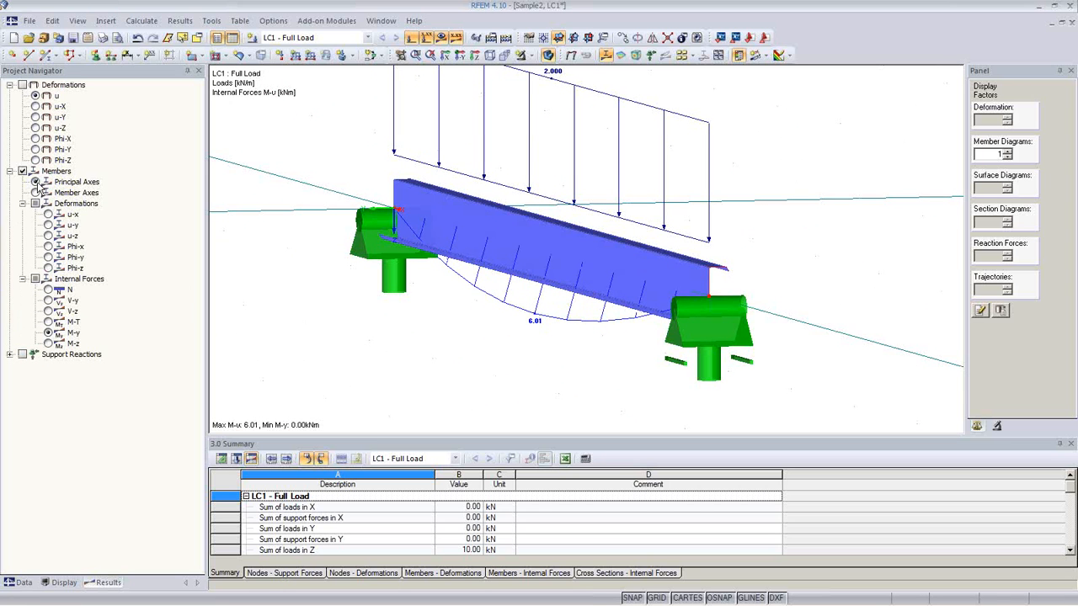
left_click(36, 193)
left_click(36, 182)
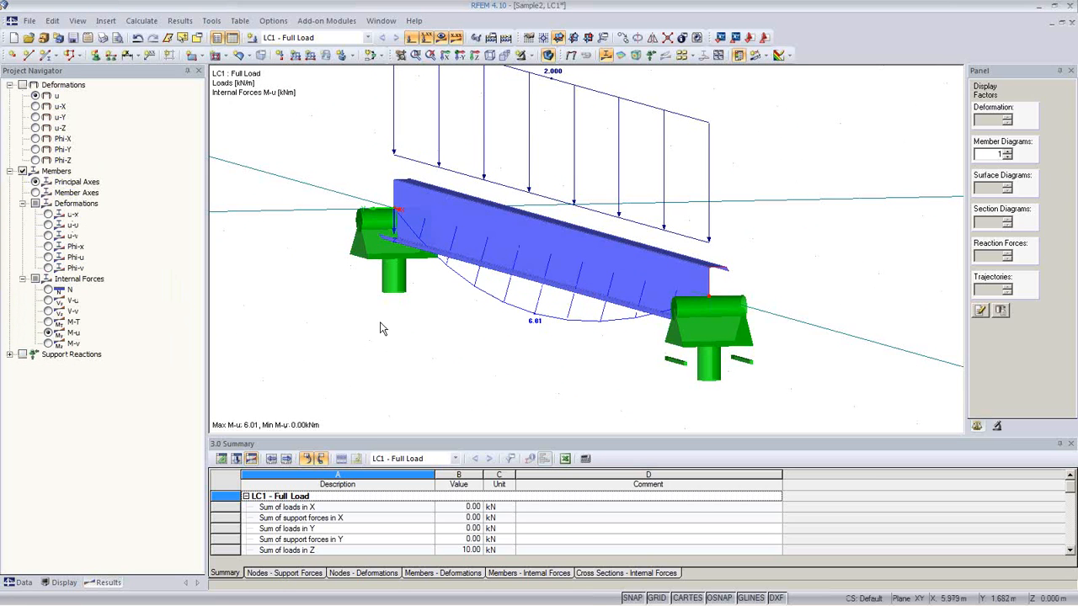
middle_click_drag(446, 344, 410, 344, "ctrl")
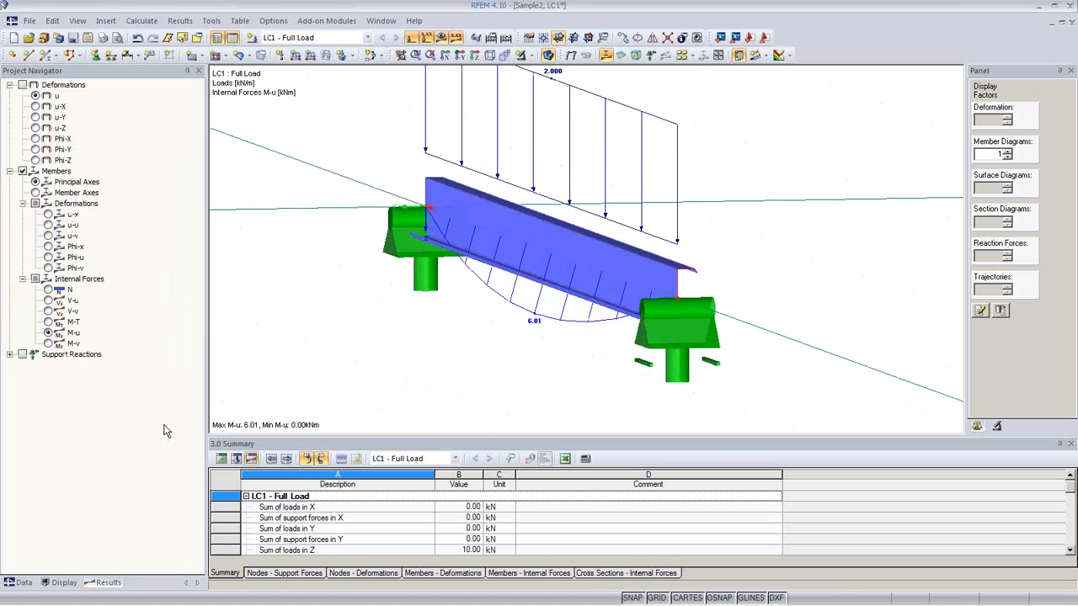
- Open the RF-STEEL Members module and calculate the stress analysis for all members under LC1 Full Load
left_click(23, 582)
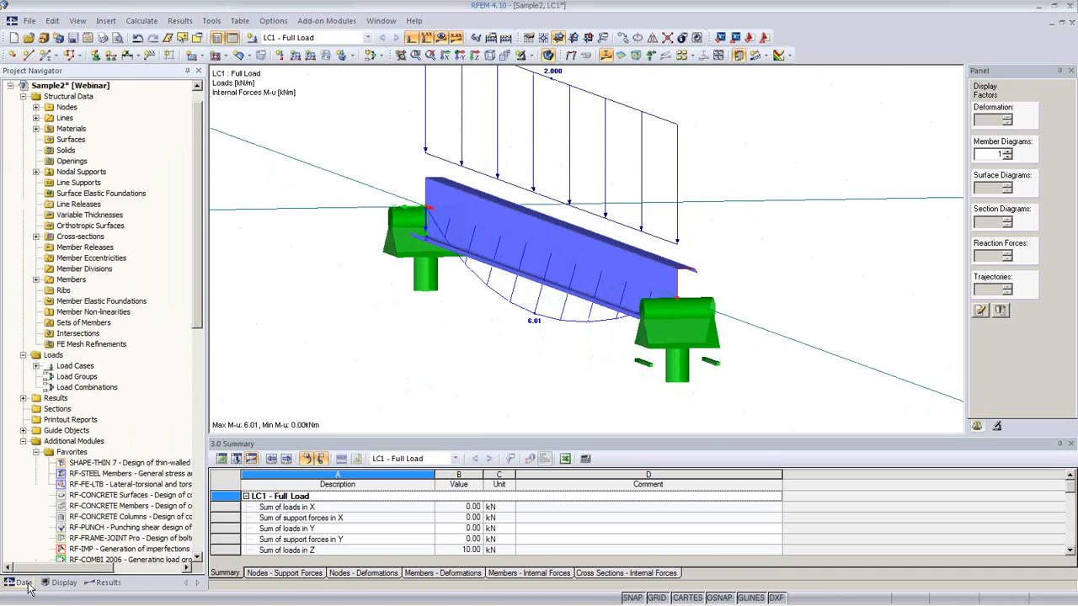
double_click(111, 474)
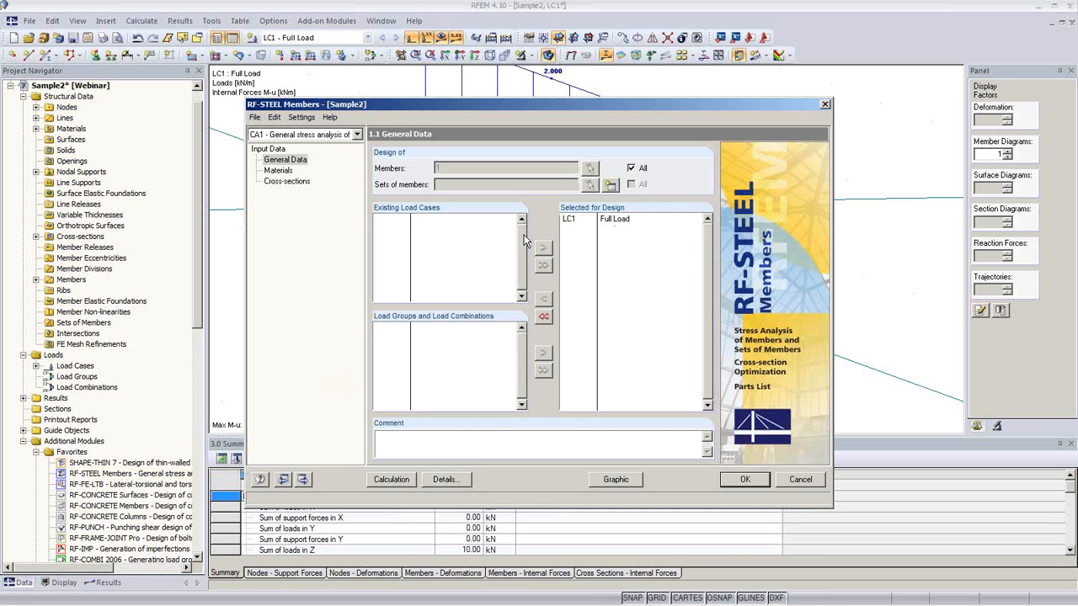
left_click(392, 480)
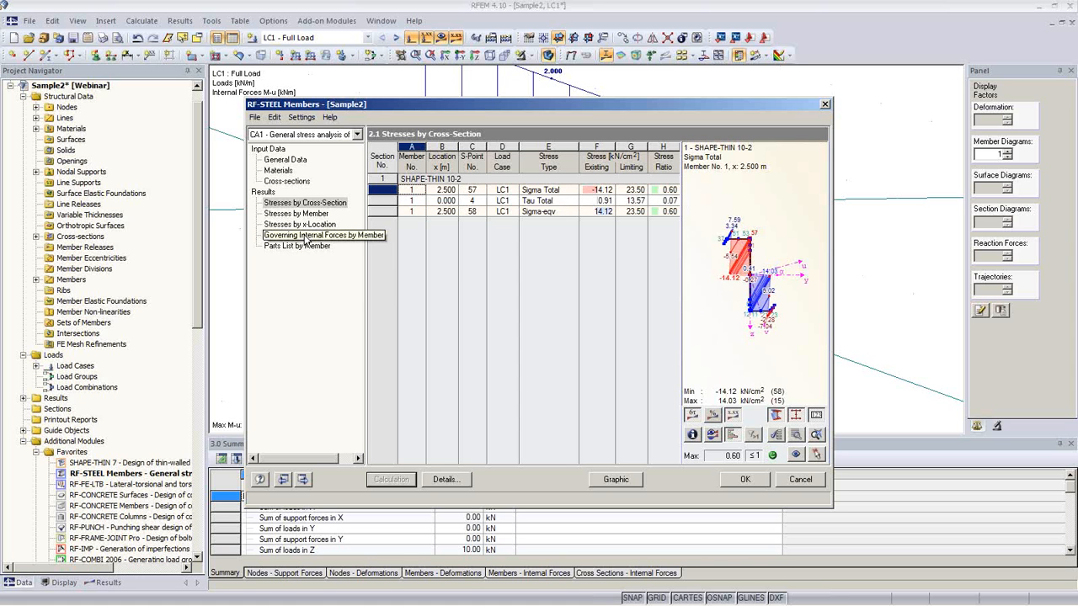
- Review the steel module's governing internal forces, parts list and stresses by cross-section, and close the module
left_click(345, 237)
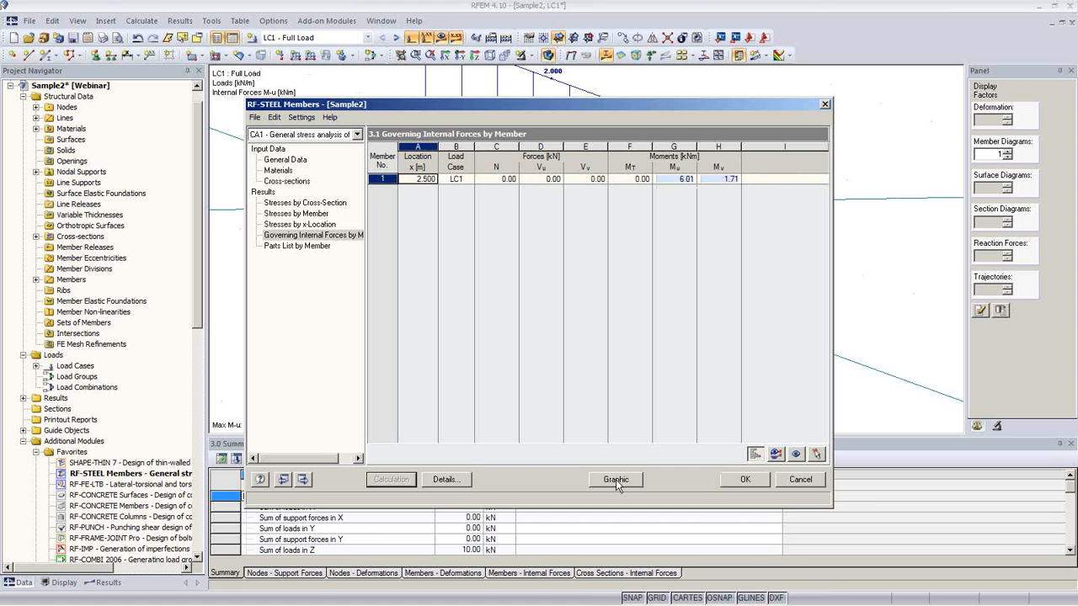
left_click(299, 224)
left_click(308, 246)
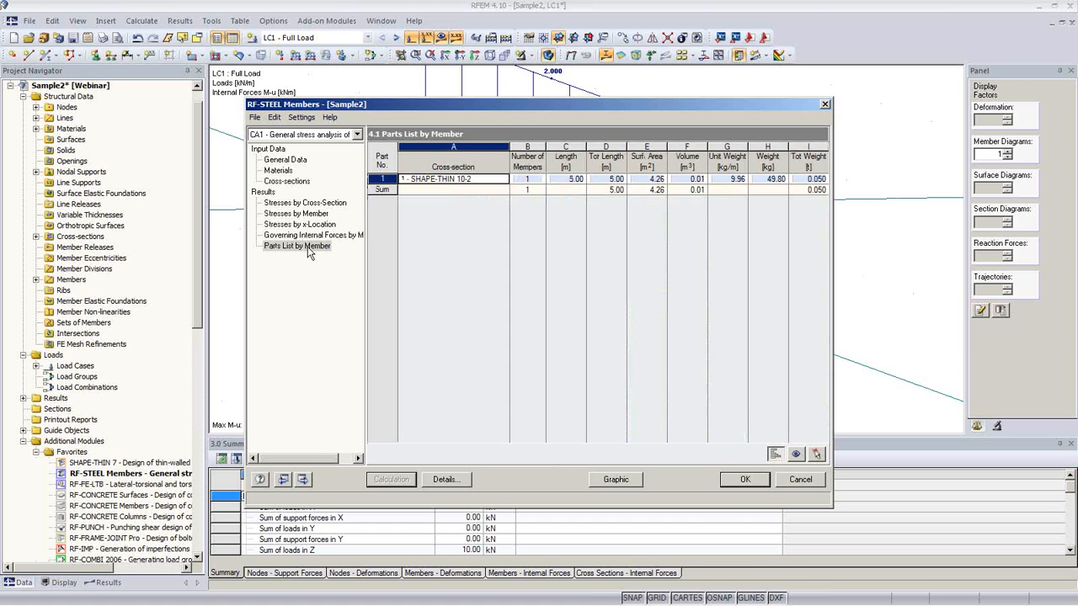
left_click(310, 236)
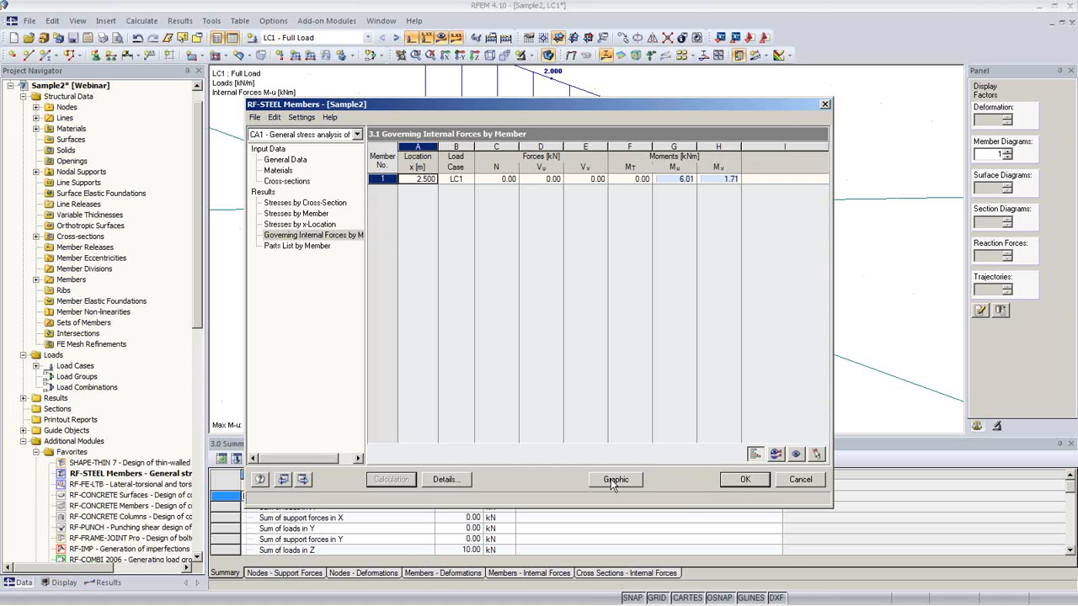
left_click(305, 203)
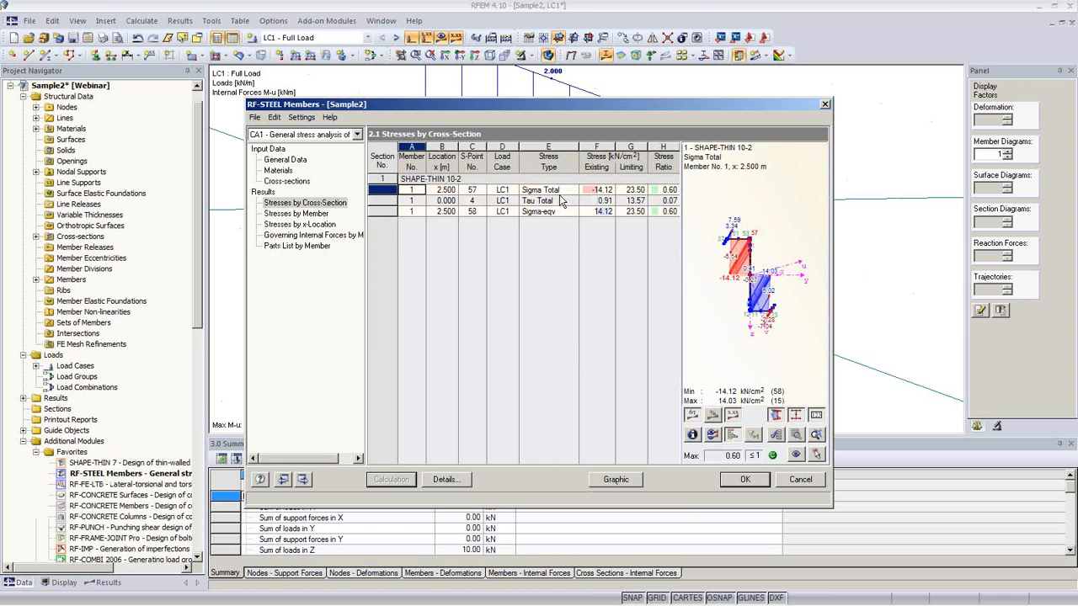
left_click(744, 479)
- Create a set of members named Purlin from the beam, as continuous members containing member 1
middle_click_drag(497, 352, 768, 384, "ctrl")
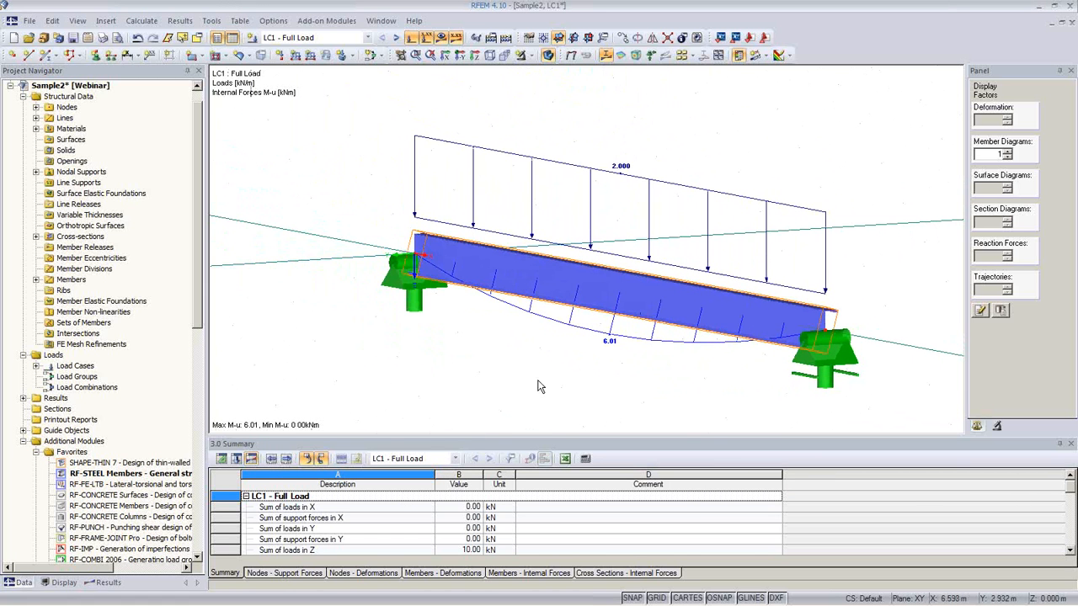
middle_click_drag(485, 350, 477, 338)
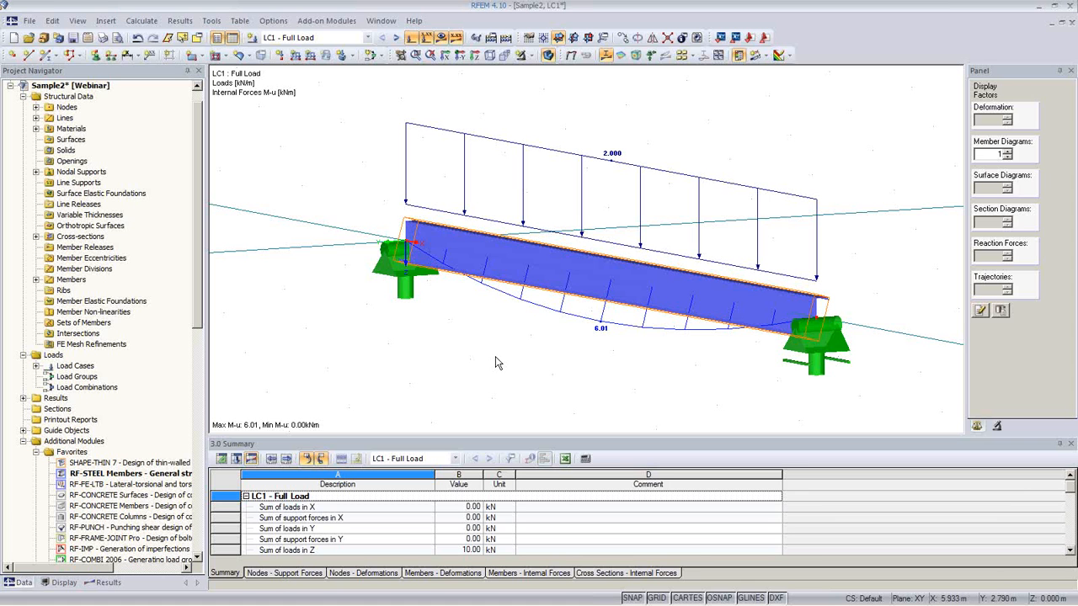
left_click(563, 357)
middle_click_drag(593, 350, 547, 328)
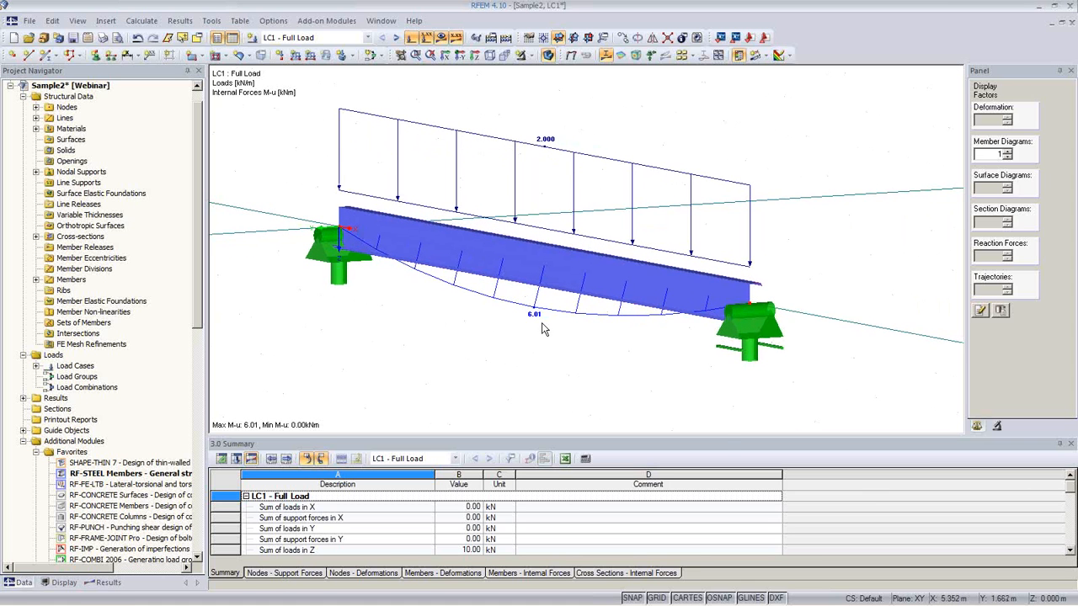
right_click(558, 249)
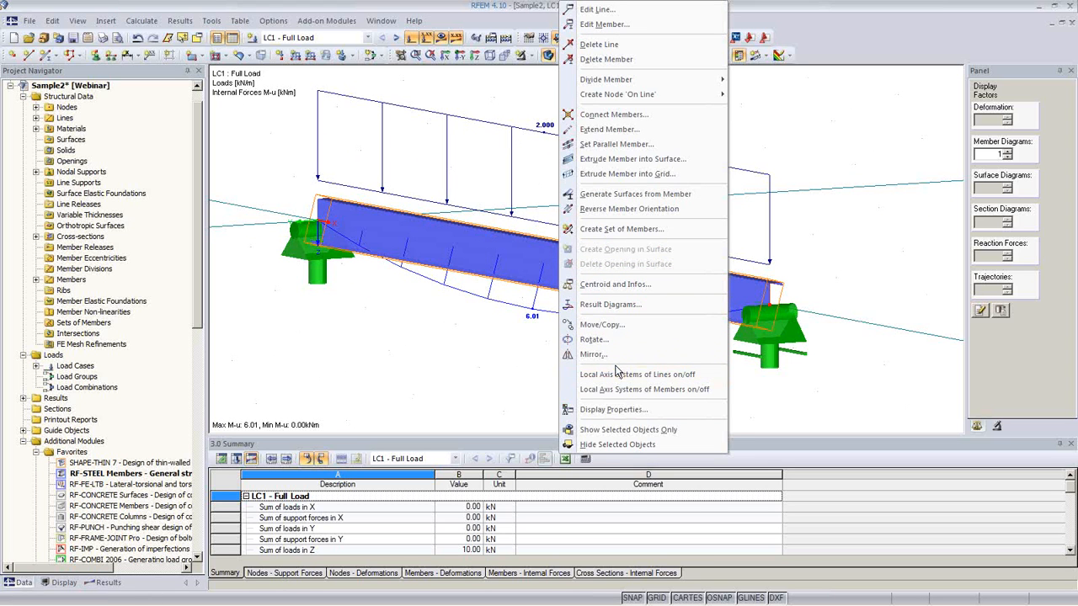
left_click(623, 229)
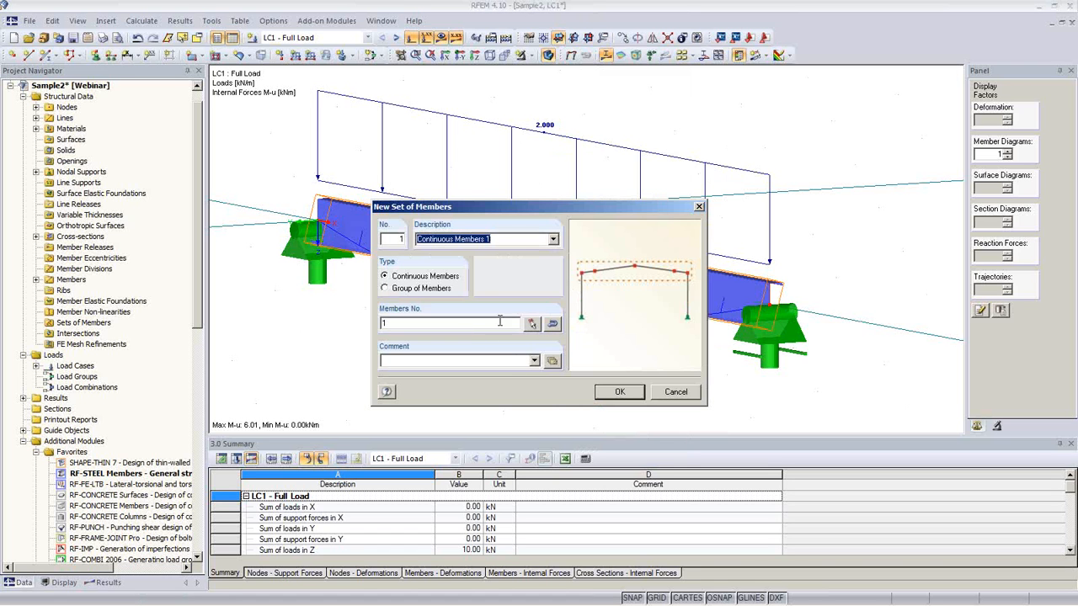
type("Purlin")
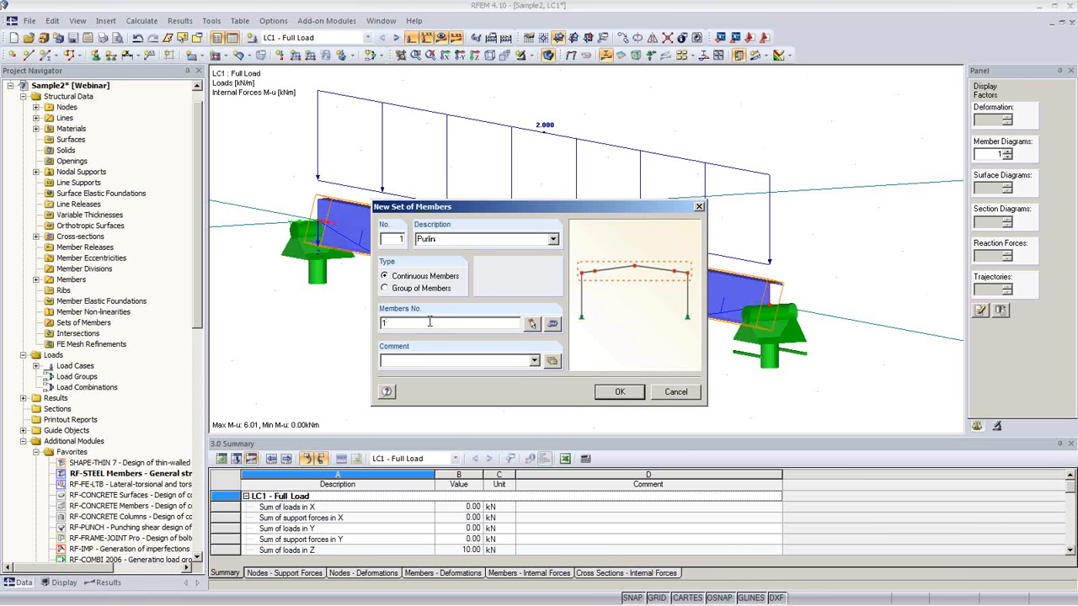
left_click(619, 392)
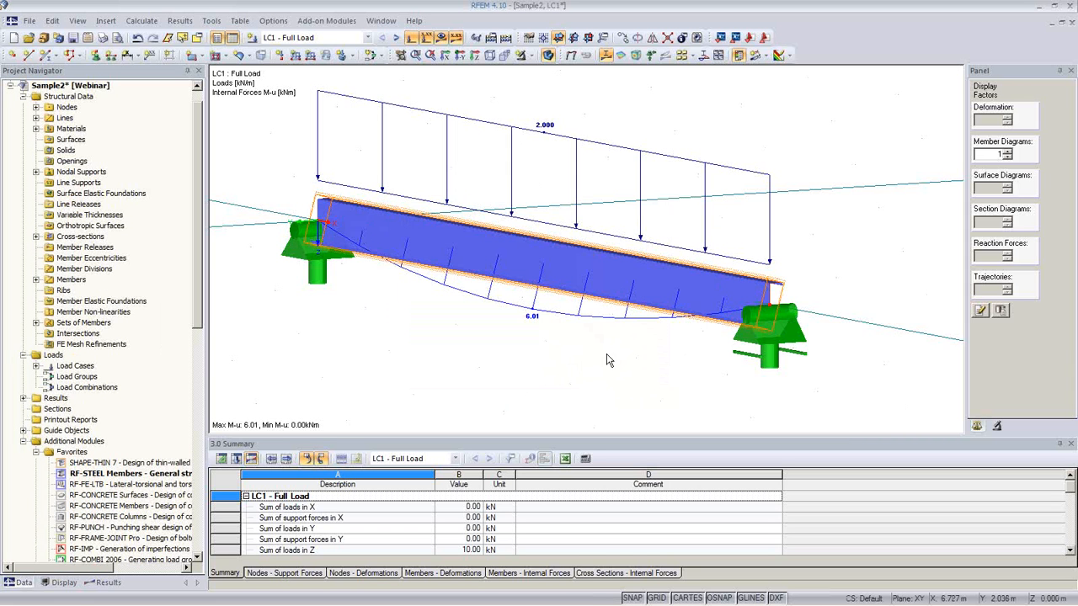
- Clear the selection, open the RF-FE-LTB module and include all sets of members in the design
middle_click_drag(607, 363, 473, 352, "ctrl")
left_click(399, 381)
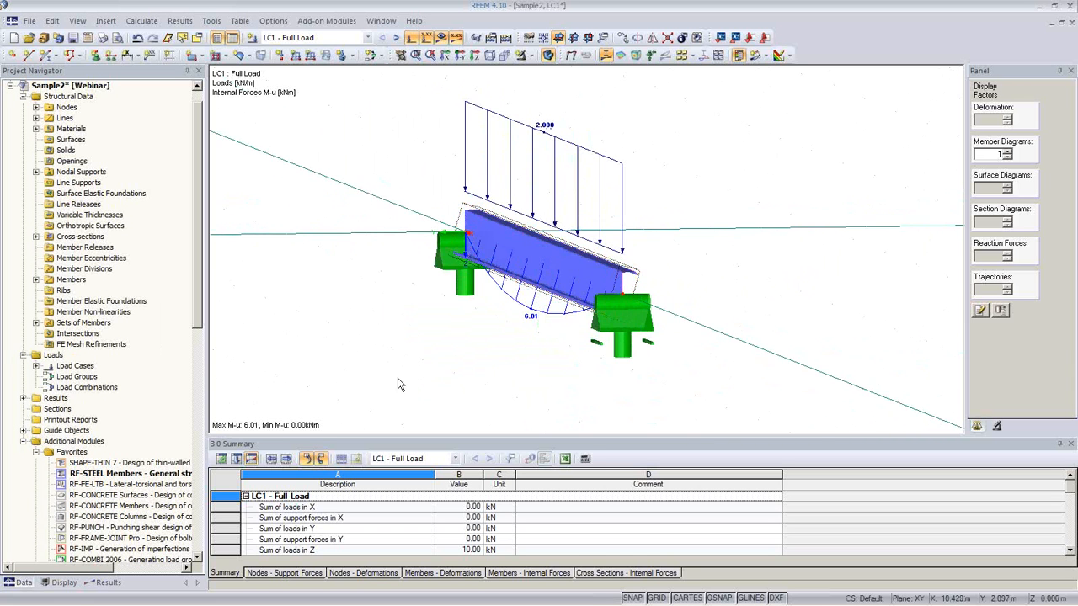
double_click(134, 487)
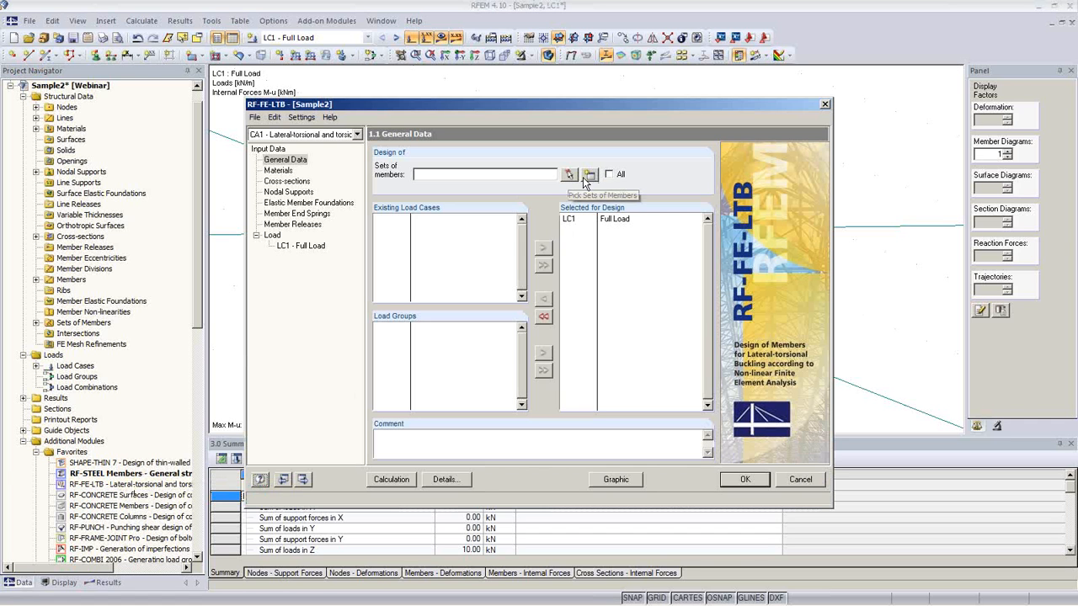
left_click(609, 175)
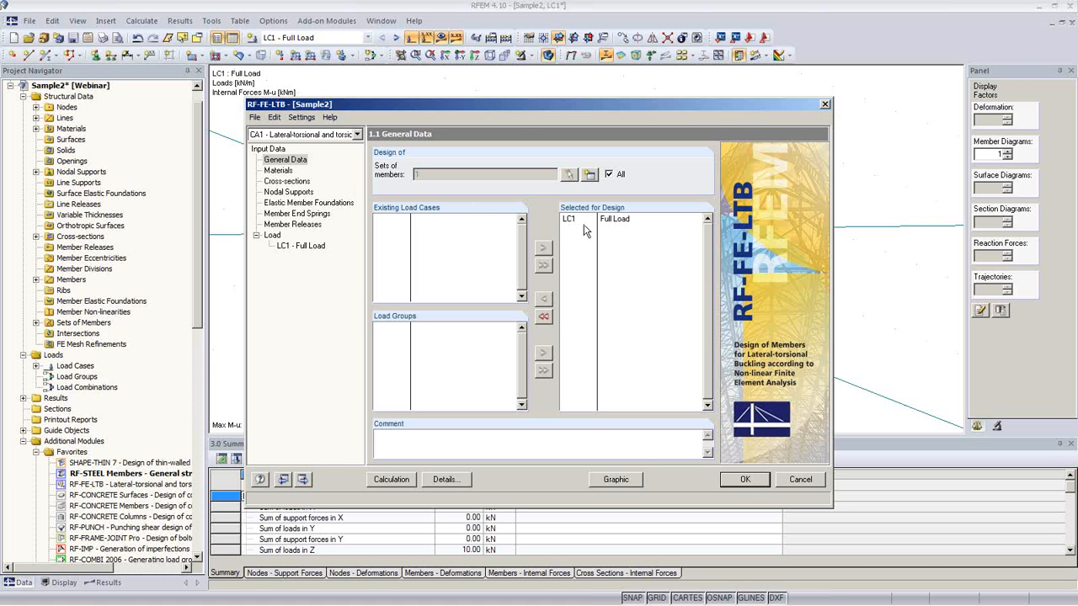
- Review the material data and the detailed section properties of SHAPE-THIN 10-2 in the lateral-torsional buckling module
left_click(285, 171)
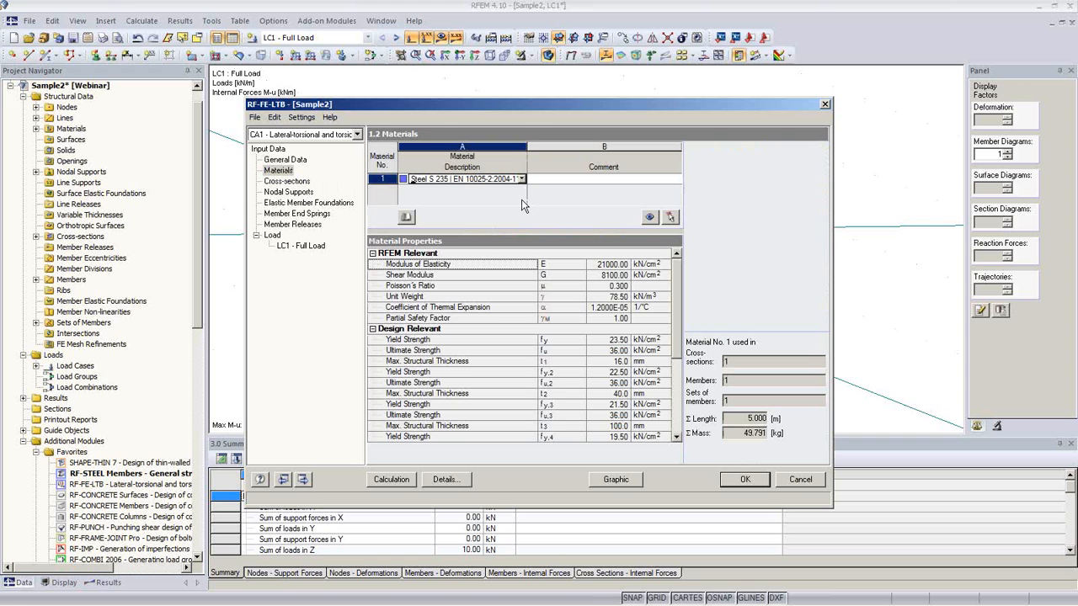
left_click(286, 181)
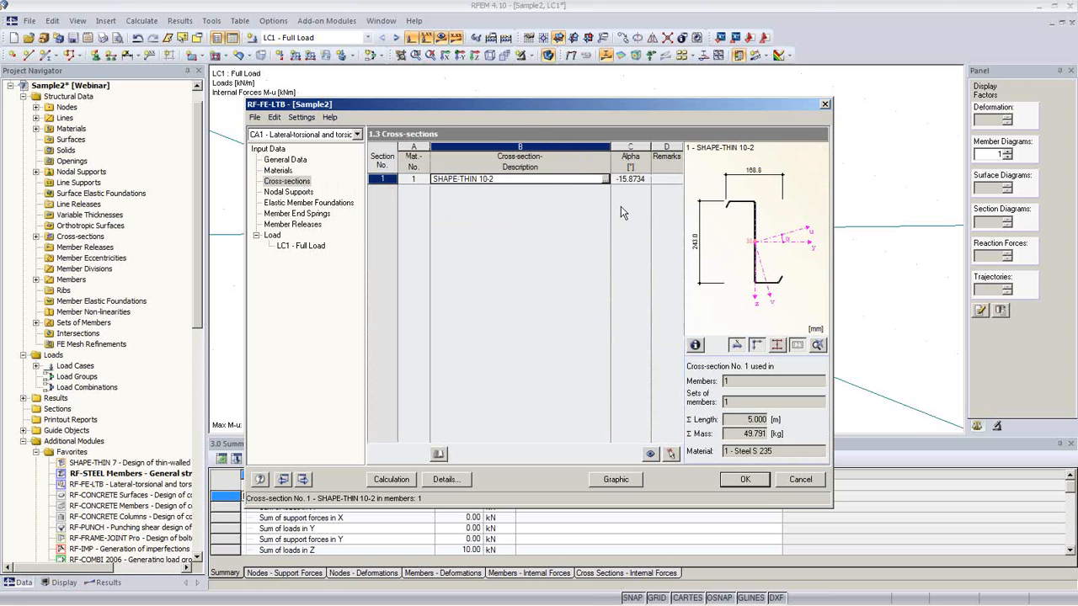
left_click(696, 346)
scroll(569, 308, "down", 2)
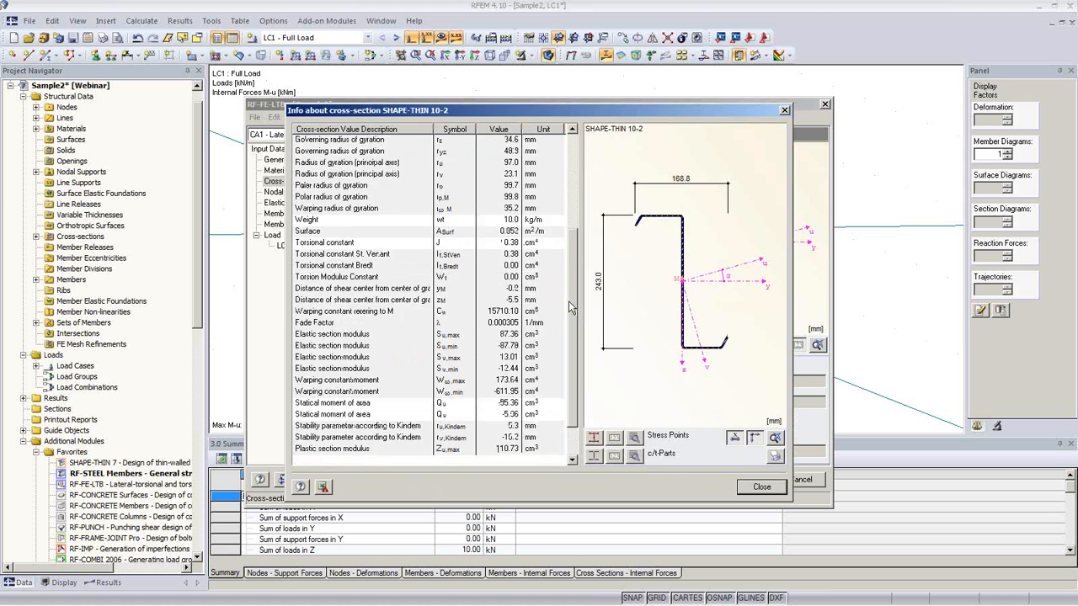
left_click_drag(569, 308, 565, 212)
left_click(761, 487)
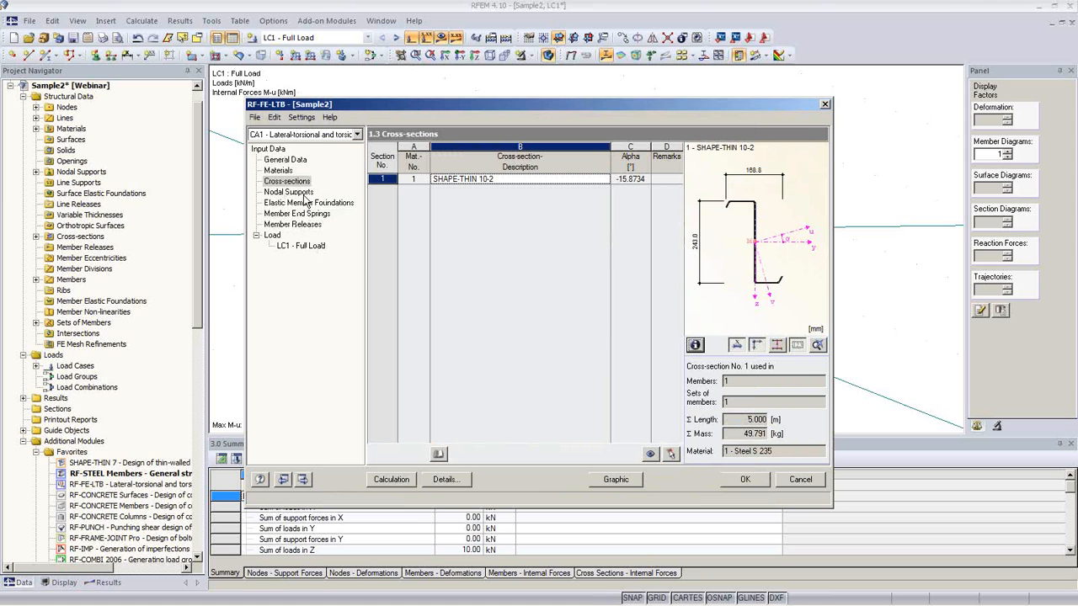
- Review the input tables for nodal supports, elastic member foundations, member end springs and member releases
left_click(290, 192)
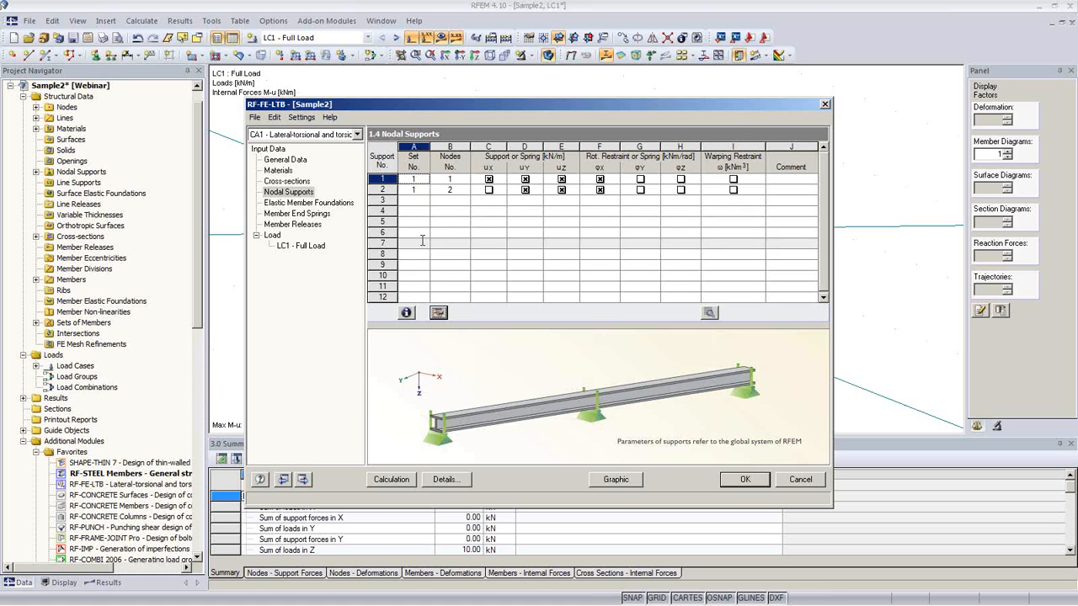
left_click(308, 204)
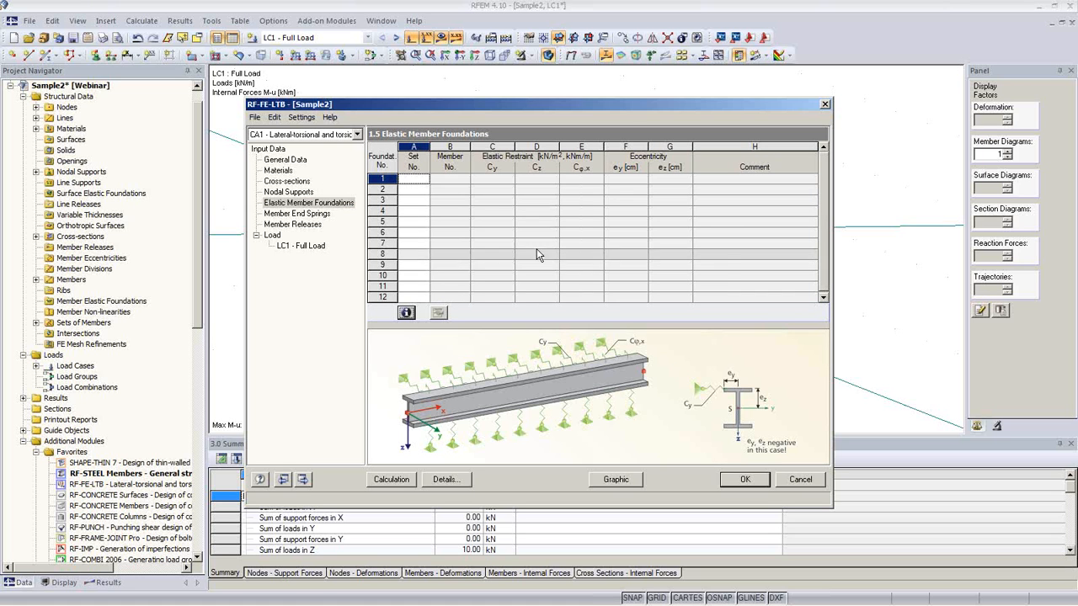
left_click(636, 179)
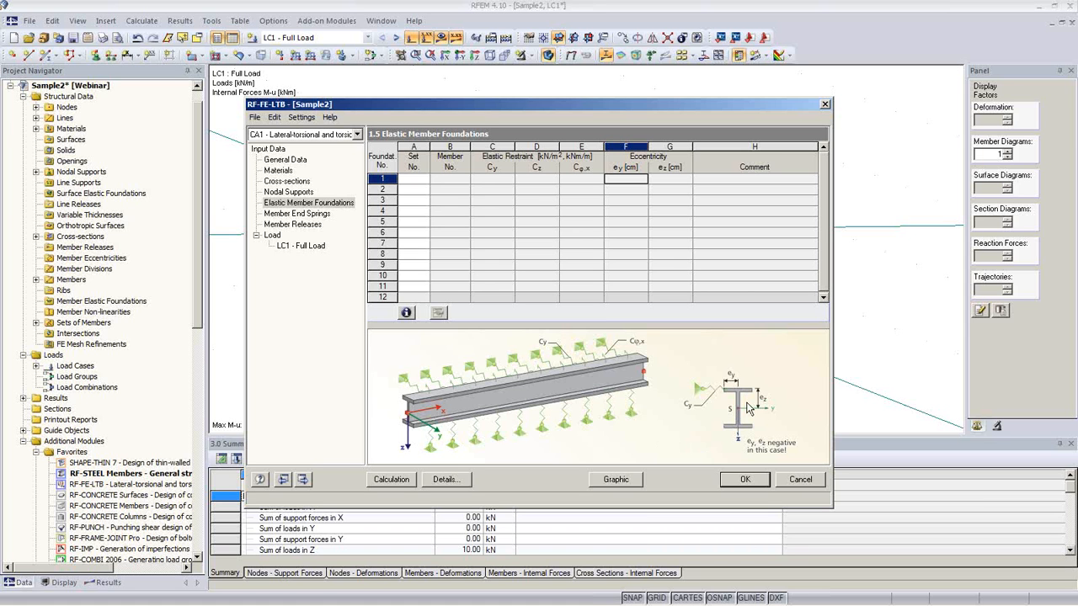
left_click(297, 215)
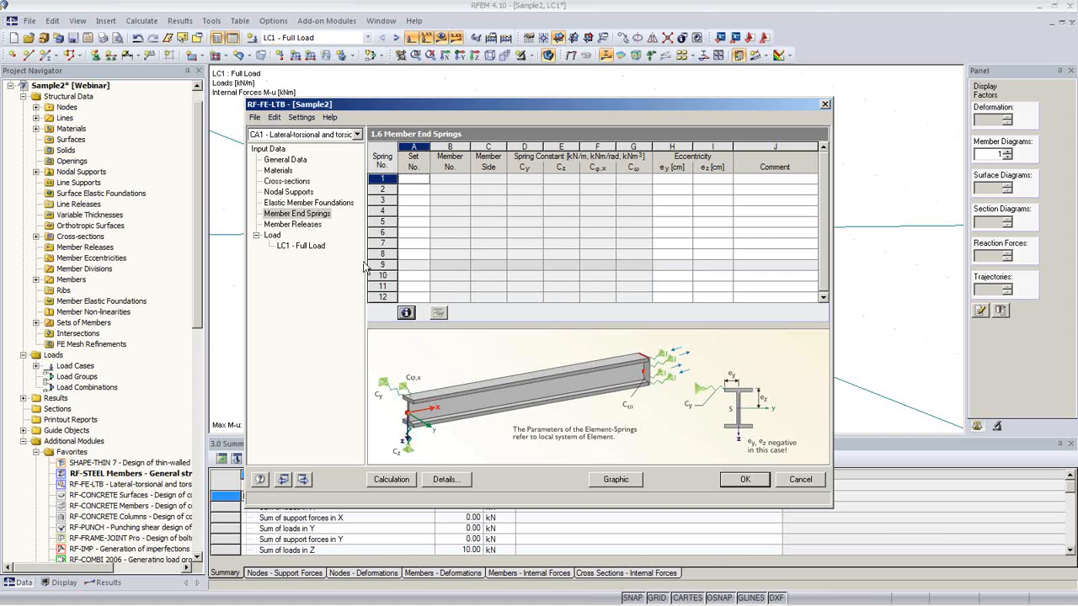
left_click(295, 225)
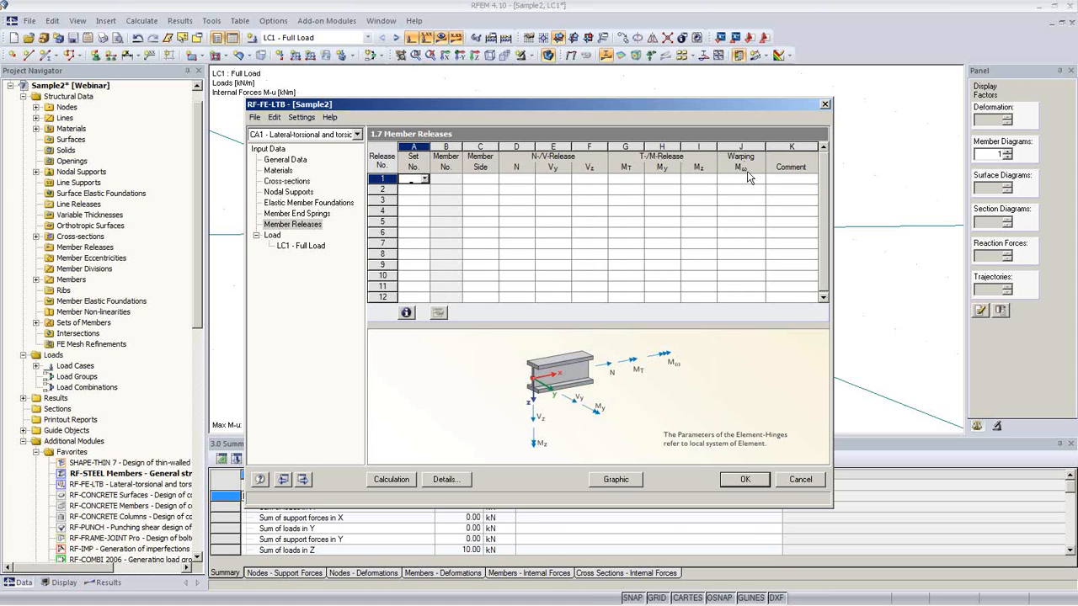
- Show the member loads of LC1 Full Load and examine the load type of load 1
left_click(324, 246)
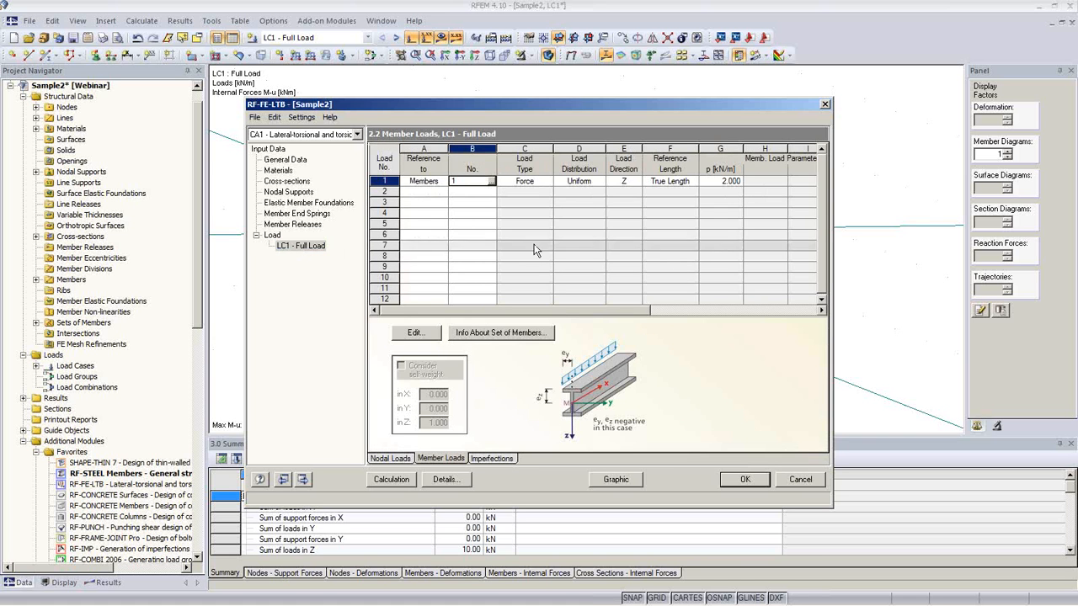
left_click(524, 181)
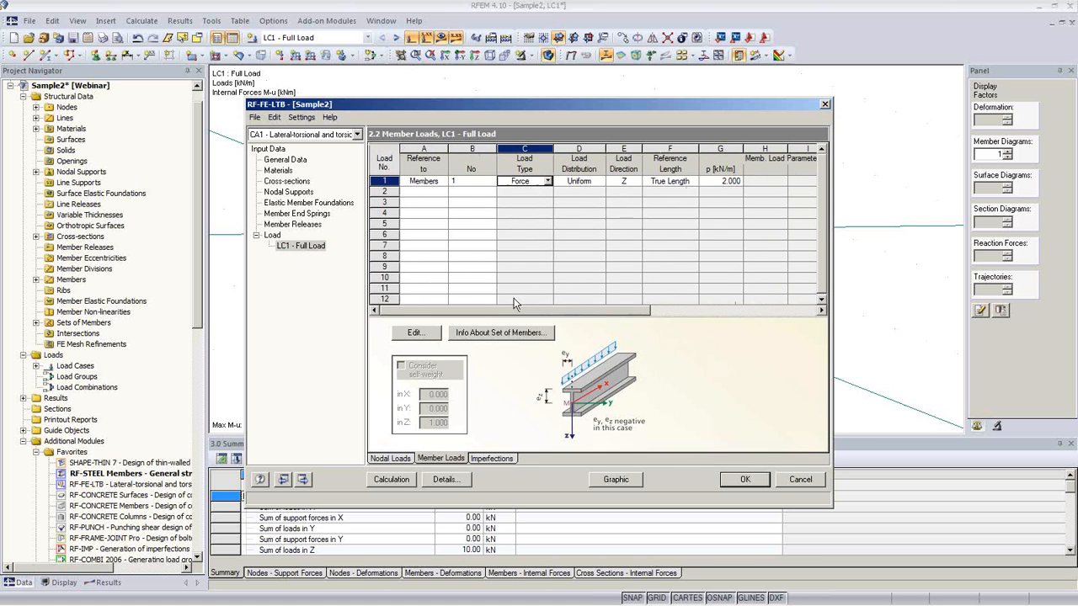
left_click(548, 182)
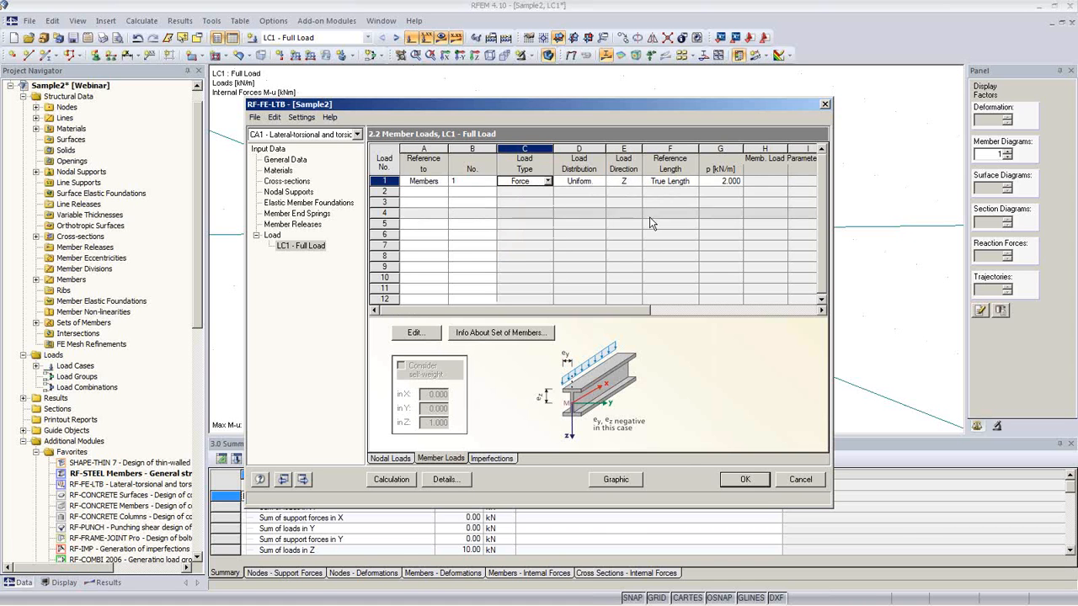
- Review the distribution, magnitude and eccentricity of member load 1, plus the nodal load and imperfection tables of LC1
left_click(580, 181)
left_click(601, 181)
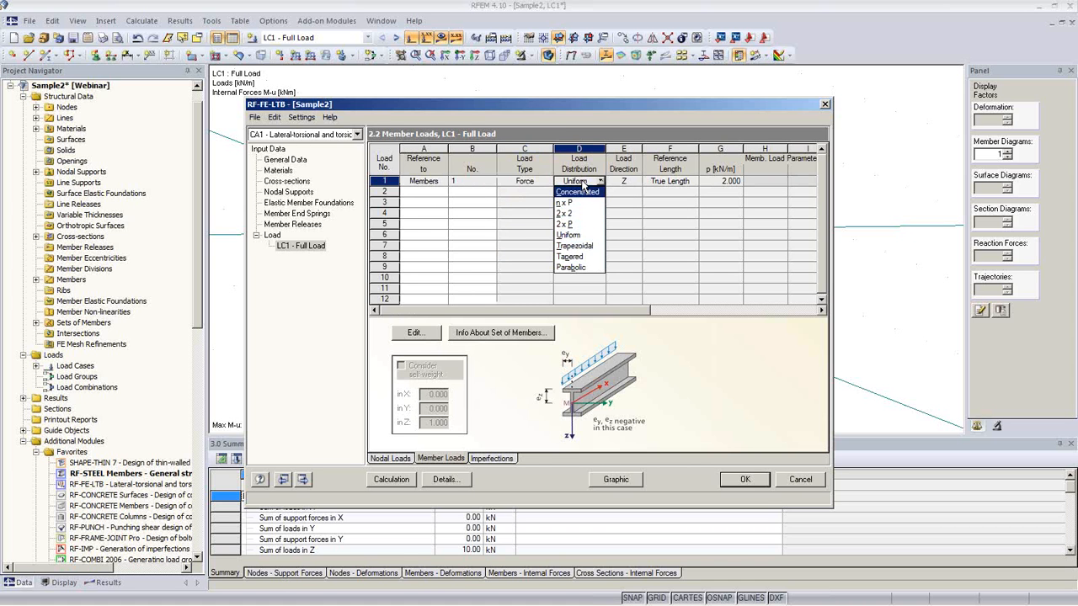
left_click(585, 182)
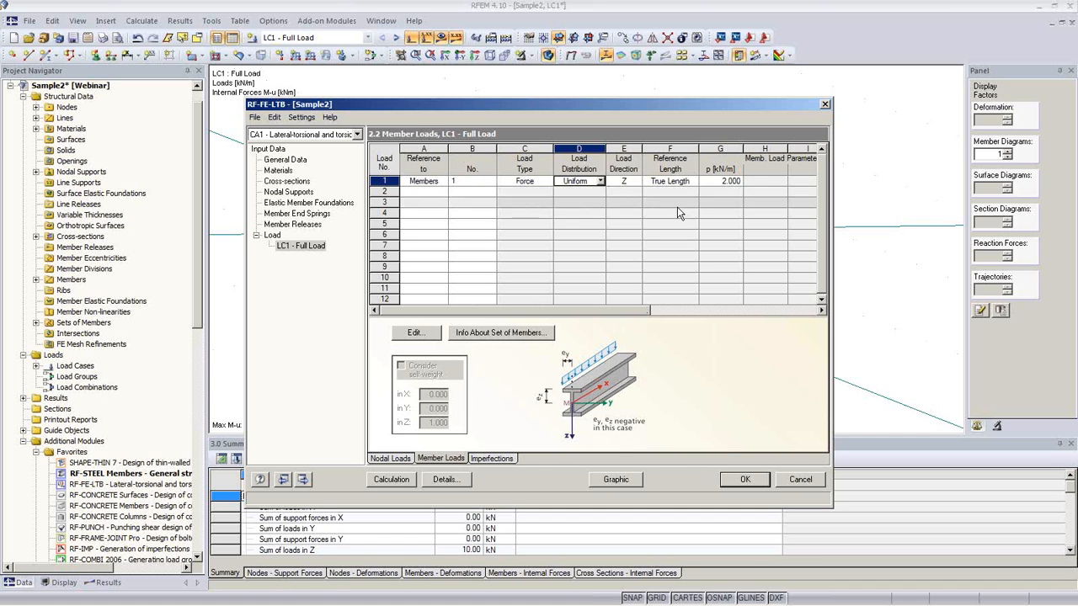
left_click(726, 181)
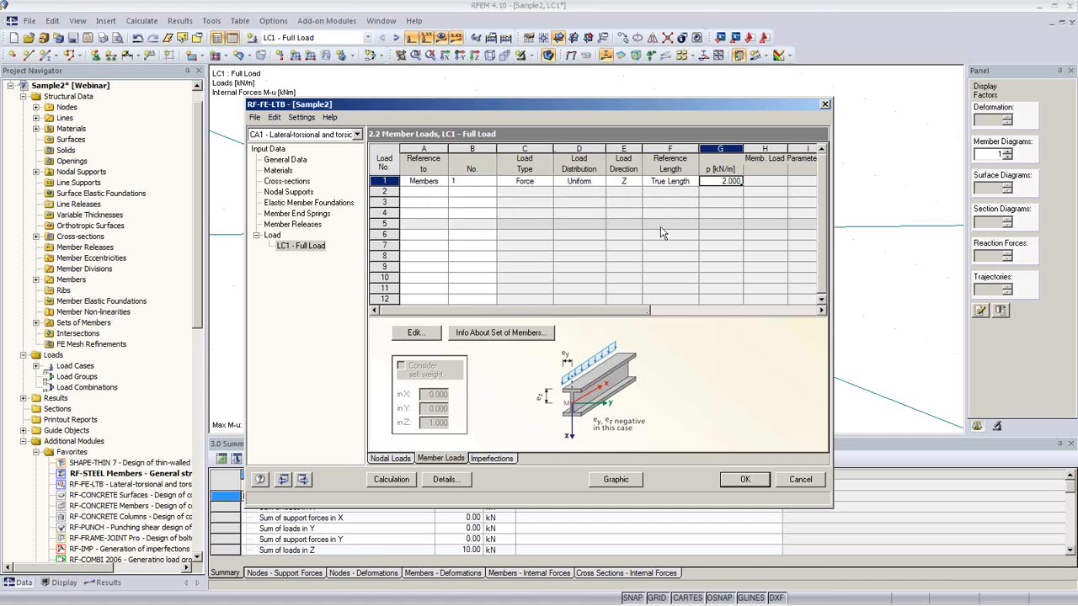
left_click_drag(600, 311, 771, 312)
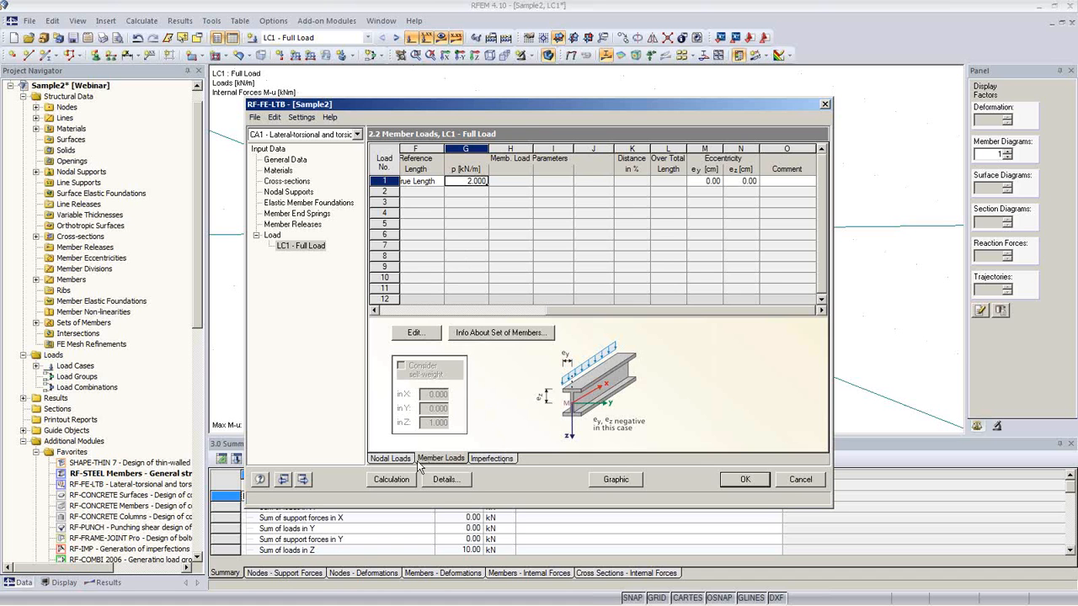
left_click(392, 461)
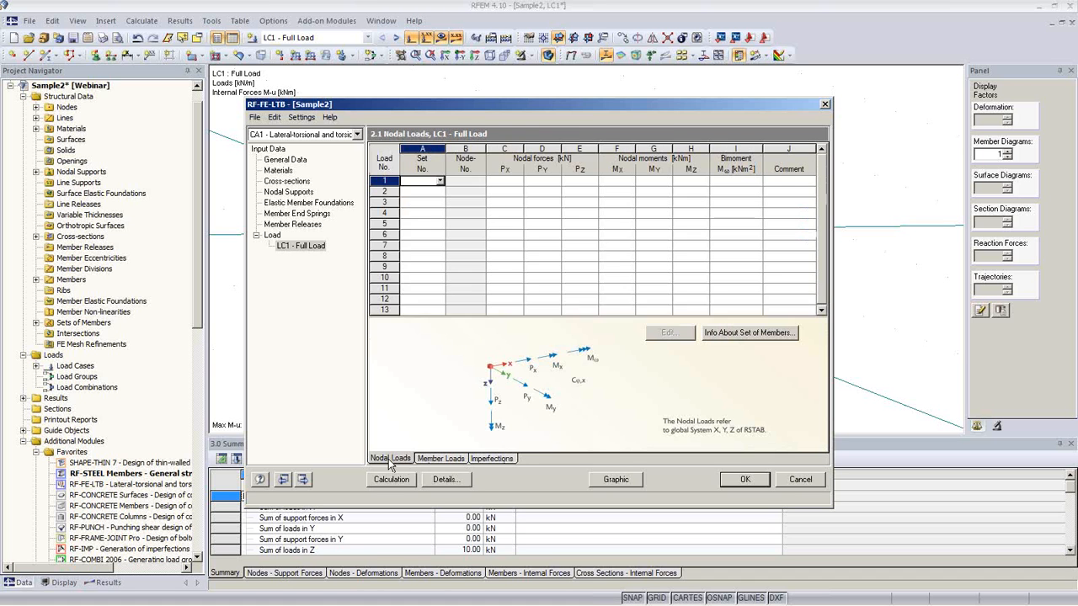
left_click(491, 459)
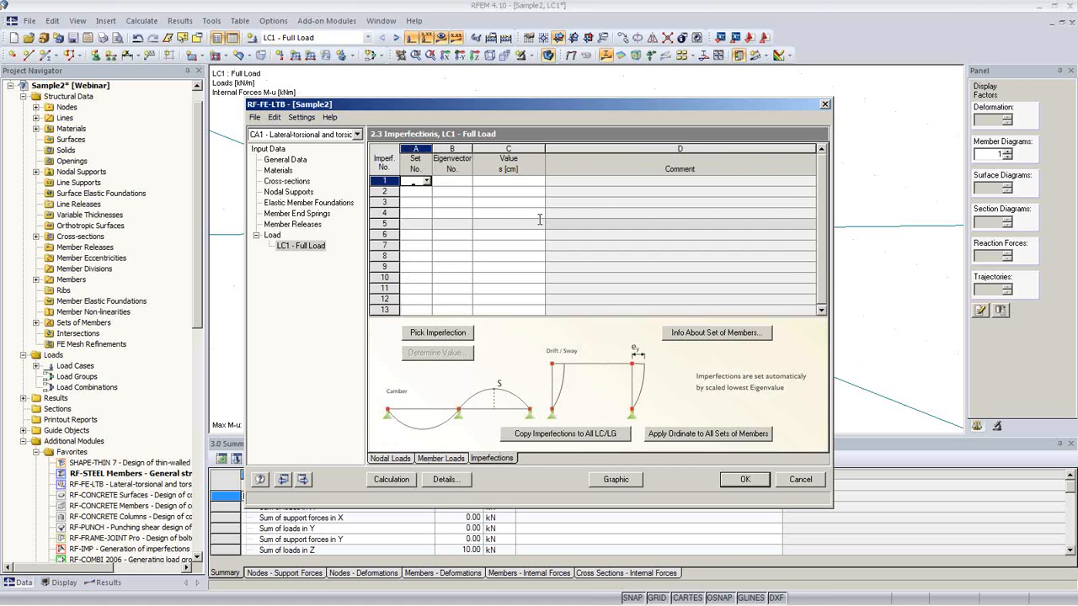
- Run the RF-FE-LTB calculation and review the stresses by cross-section and the critical load factors
left_click(394, 479)
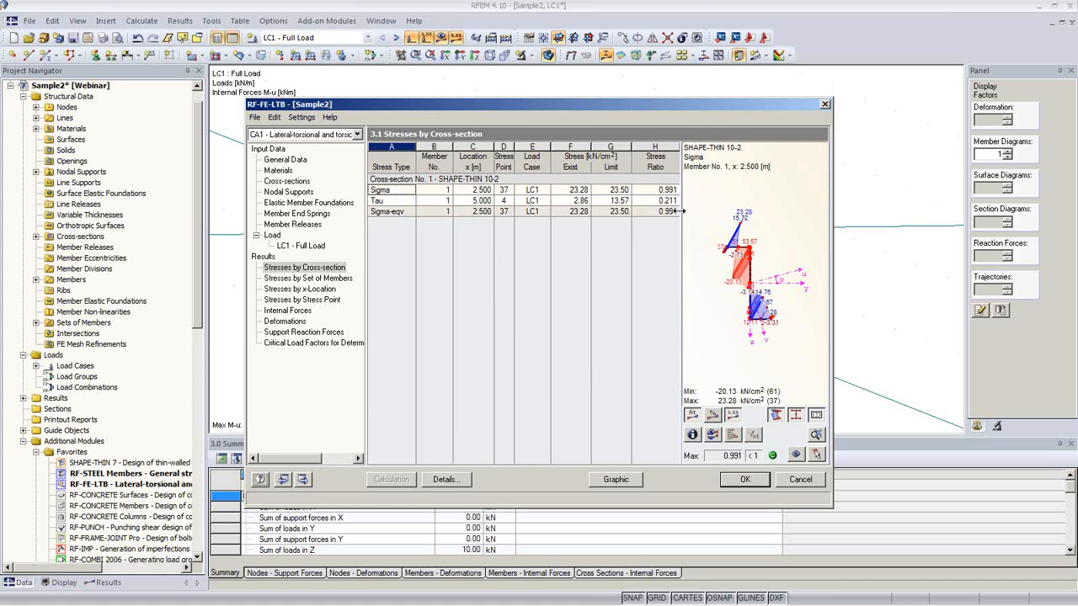
left_click(665, 192)
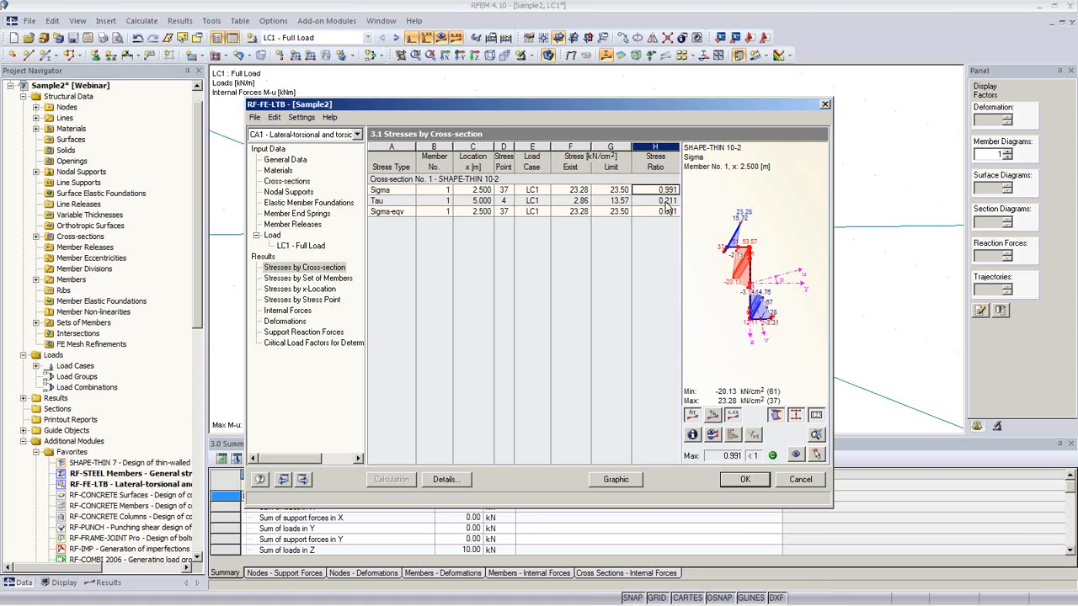
left_click(314, 343)
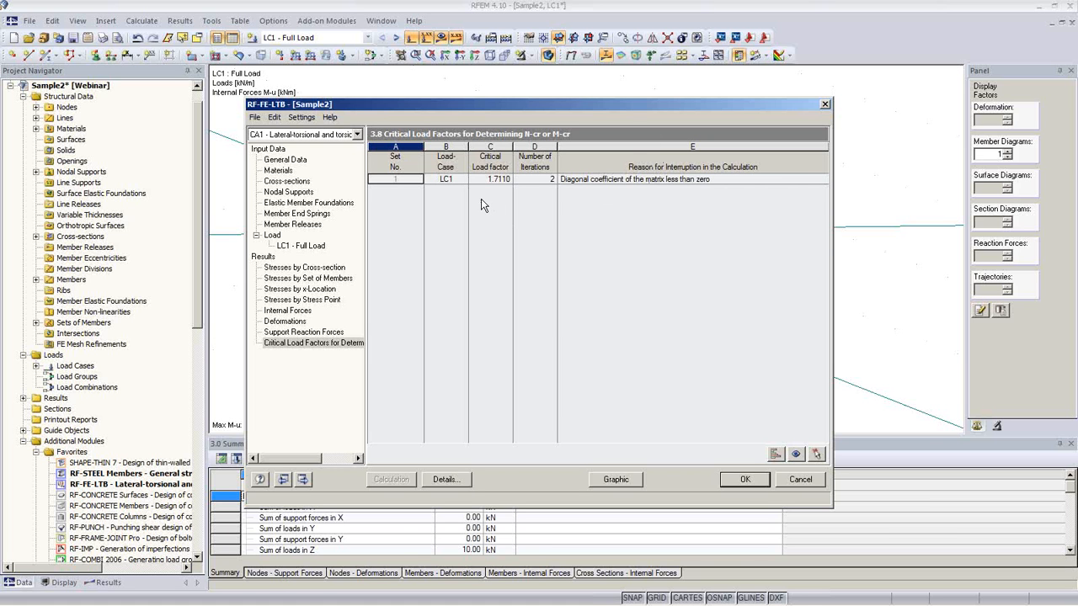
left_click(302, 250)
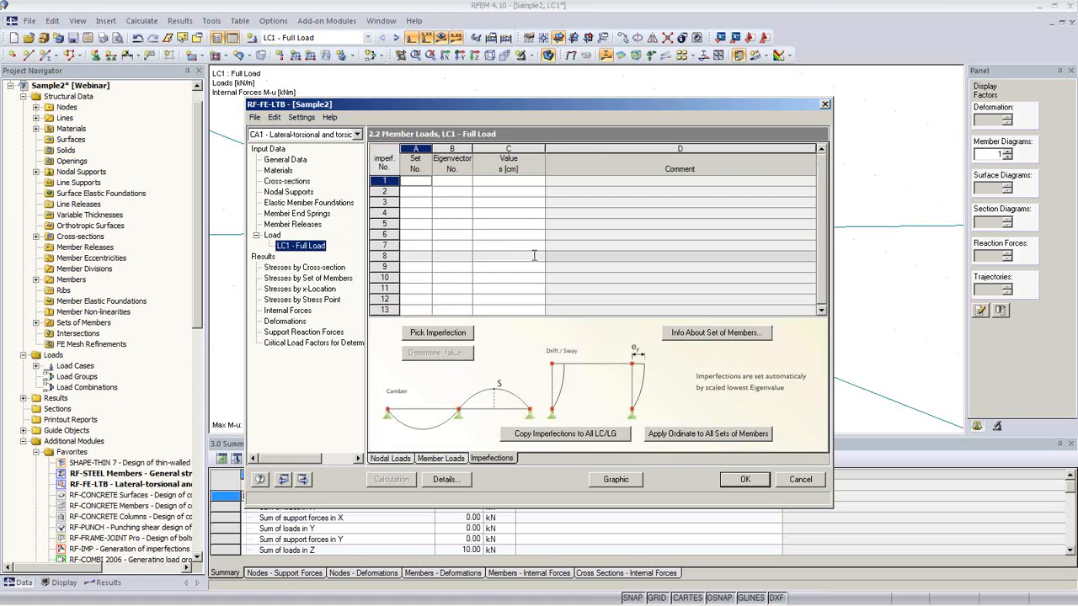
left_click(314, 266)
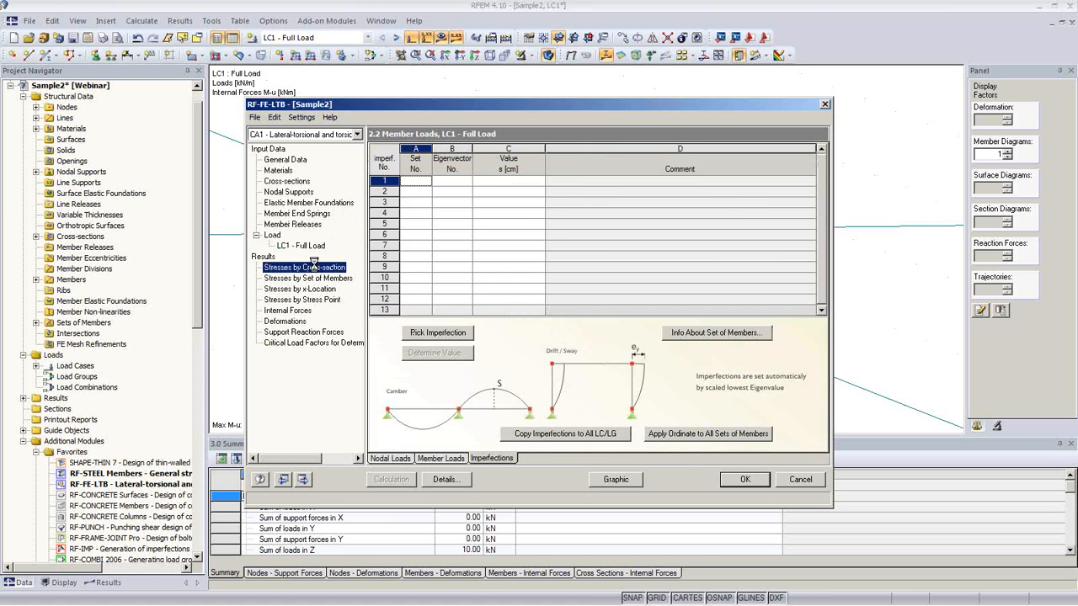
- Show the RF-FE-LTB results graphically on the model and display the total deformation u of LC1
left_click(616, 481)
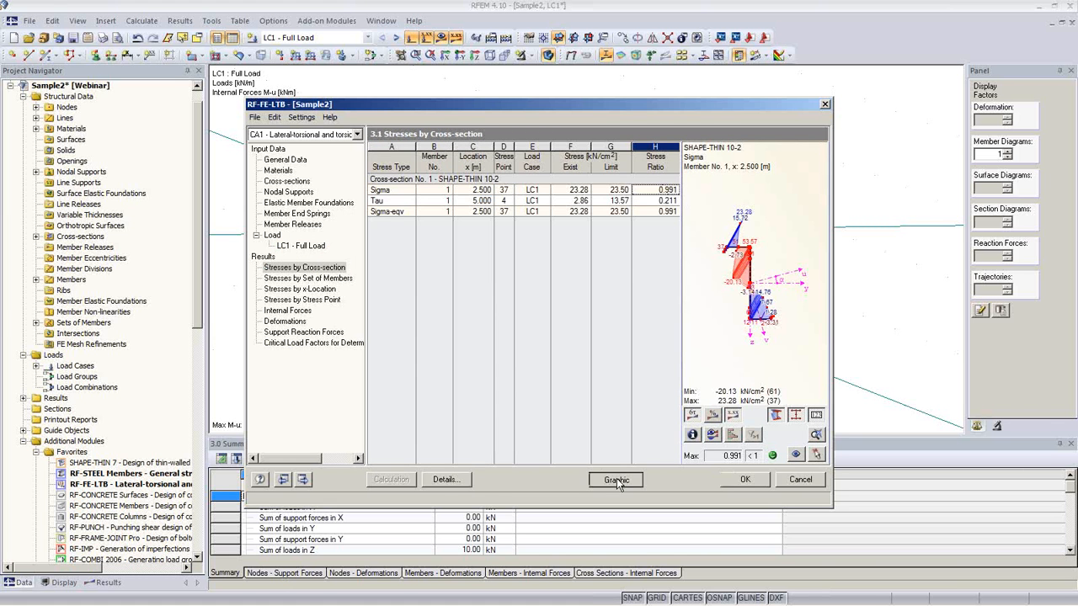
middle_click_drag(714, 370, 697, 292, "ctrl")
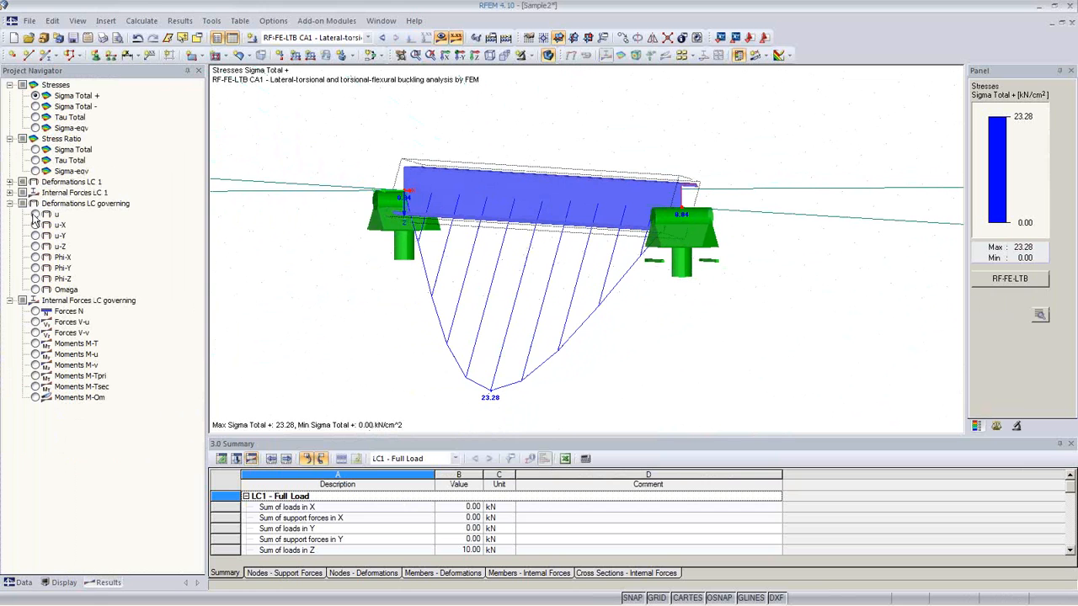
left_click(10, 181)
left_click(35, 193)
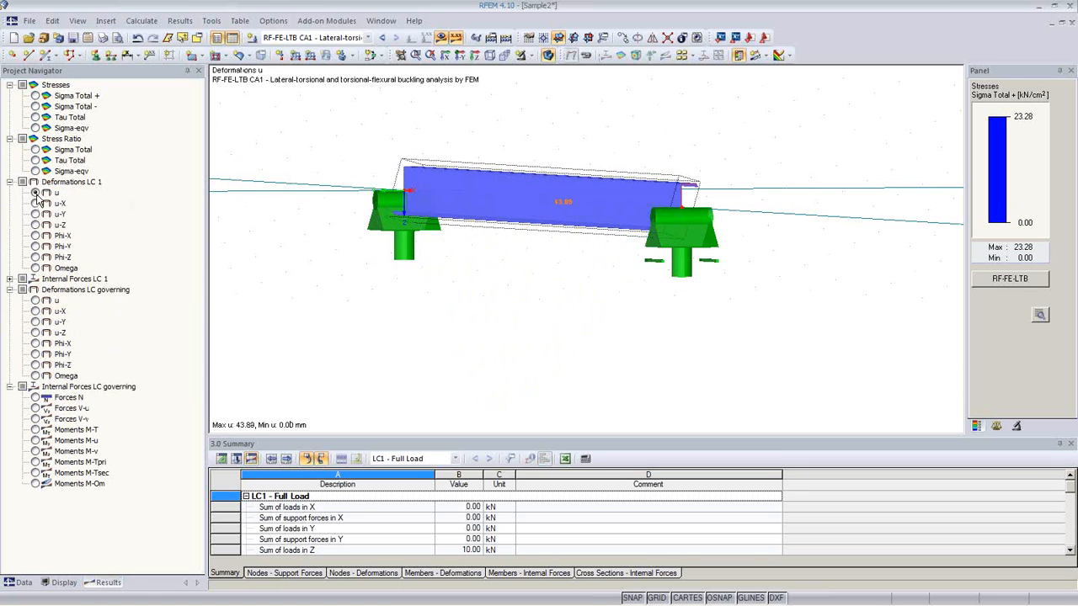
middle_click_drag(556, 272, 650, 325, "ctrl")
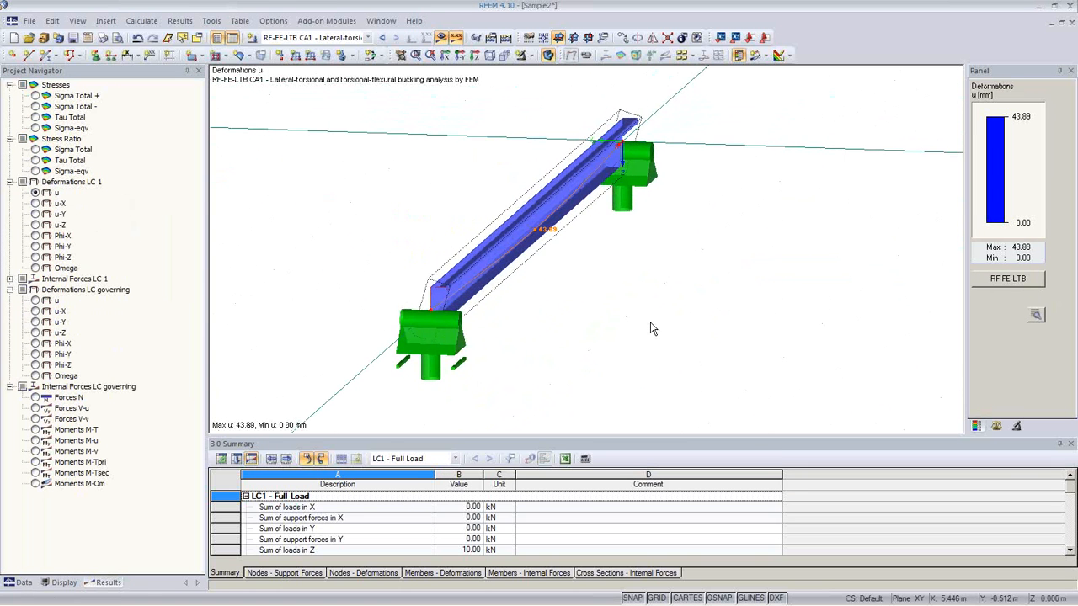
- Set the deformation display of members to Cross-sections Colored and view the purlin from its end
left_click(64, 582)
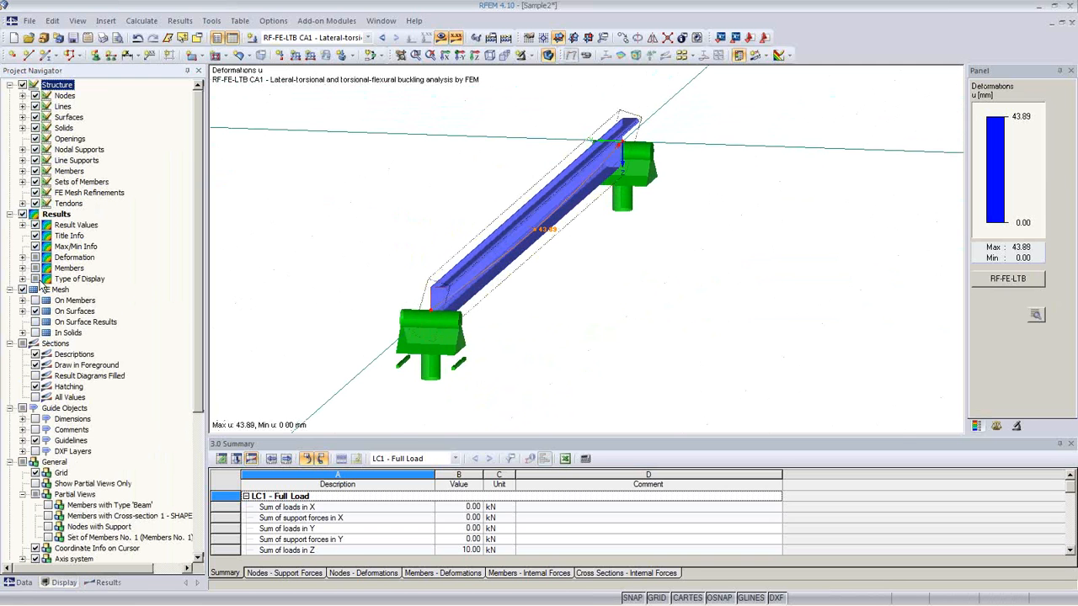
left_click(23, 257)
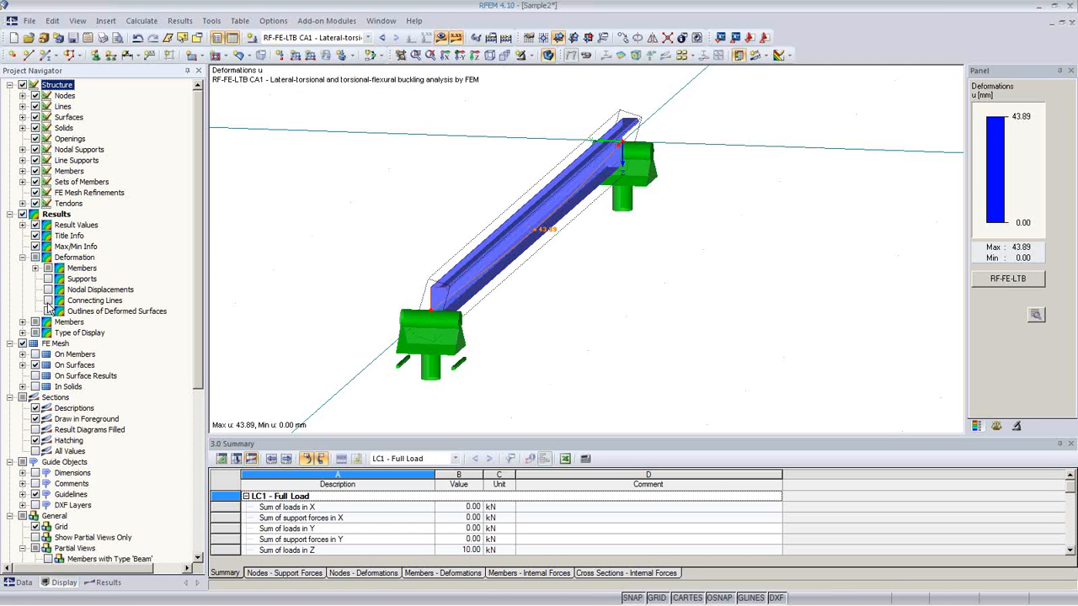
left_click(35, 267)
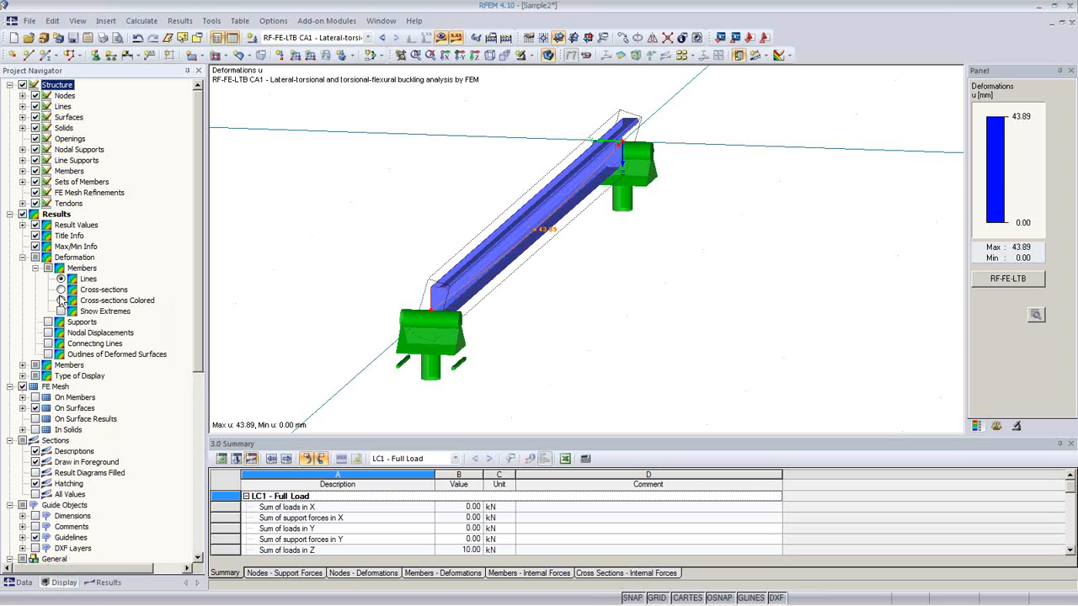
left_click(60, 301)
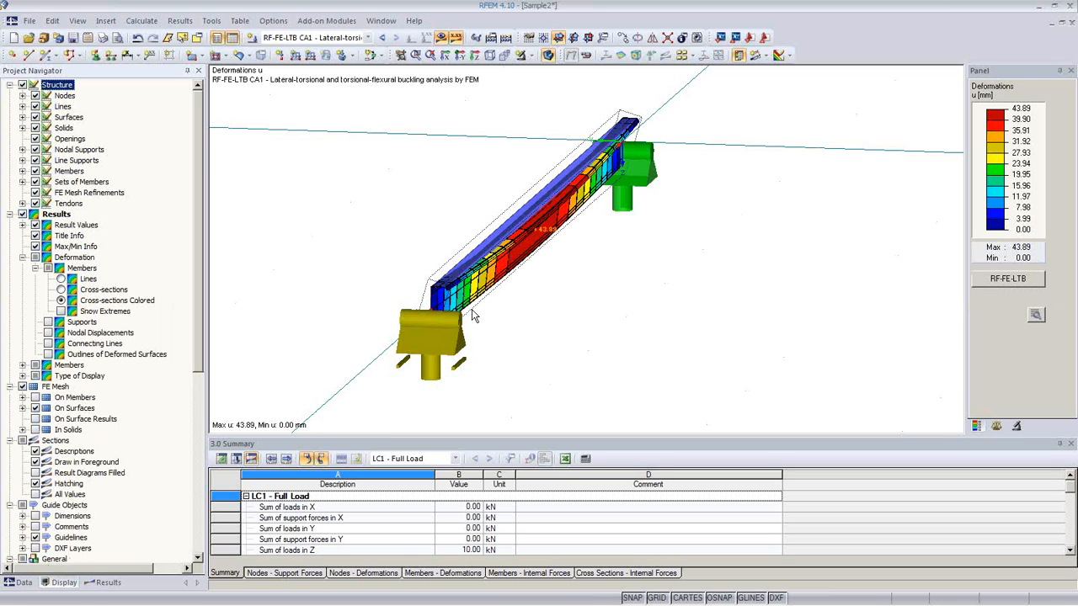
middle_click_drag(474, 315, 589, 291, "ctrl")
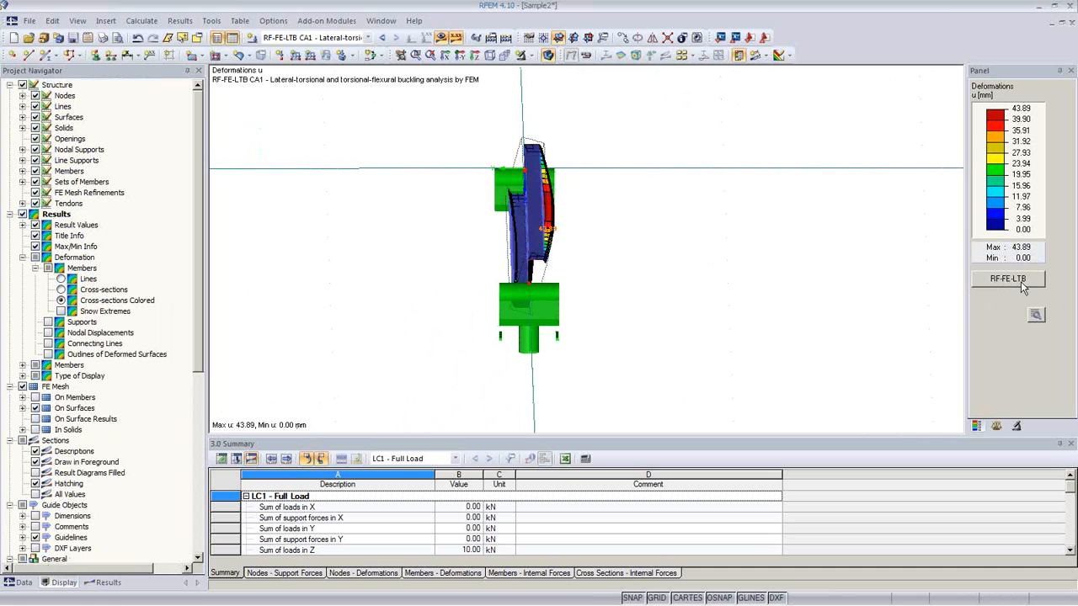
- Increase the deformation display factor to 8 and inspect the purlin's deformed shape from several angles
left_click(996, 425)
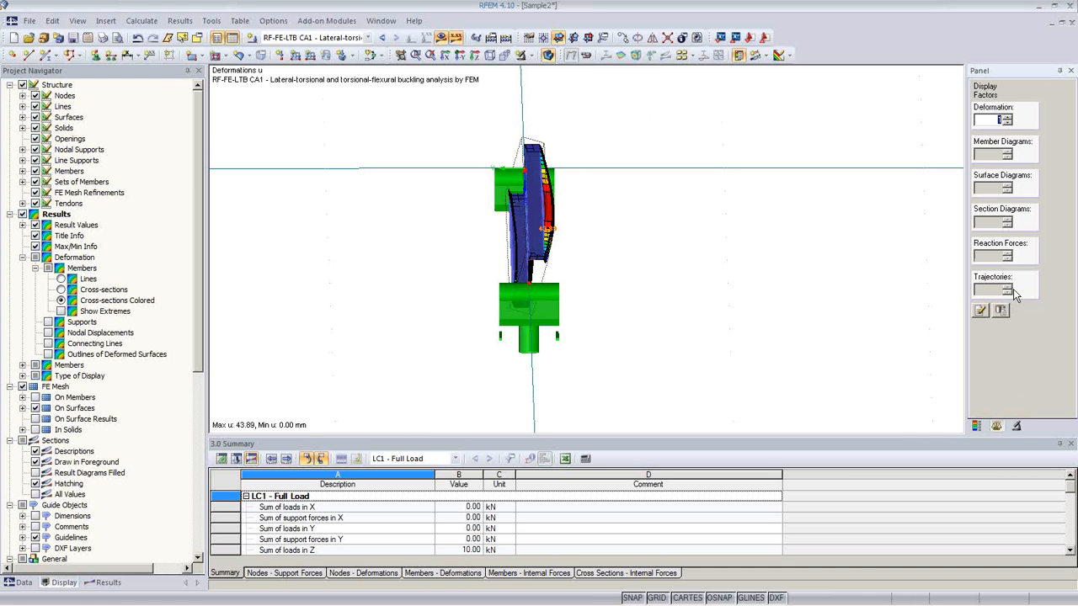
left_click(1006, 117)
left_click(1007, 117)
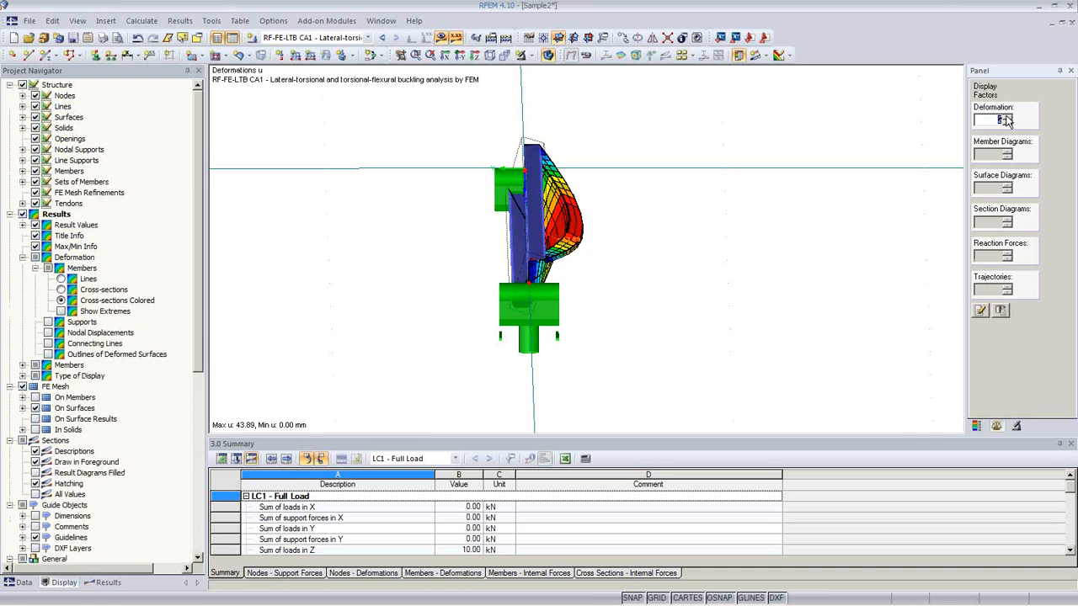
left_click(1007, 117)
middle_click_drag(836, 273, 709, 258, "ctrl")
middle_click_drag(683, 187, 503, 322, "ctrl")
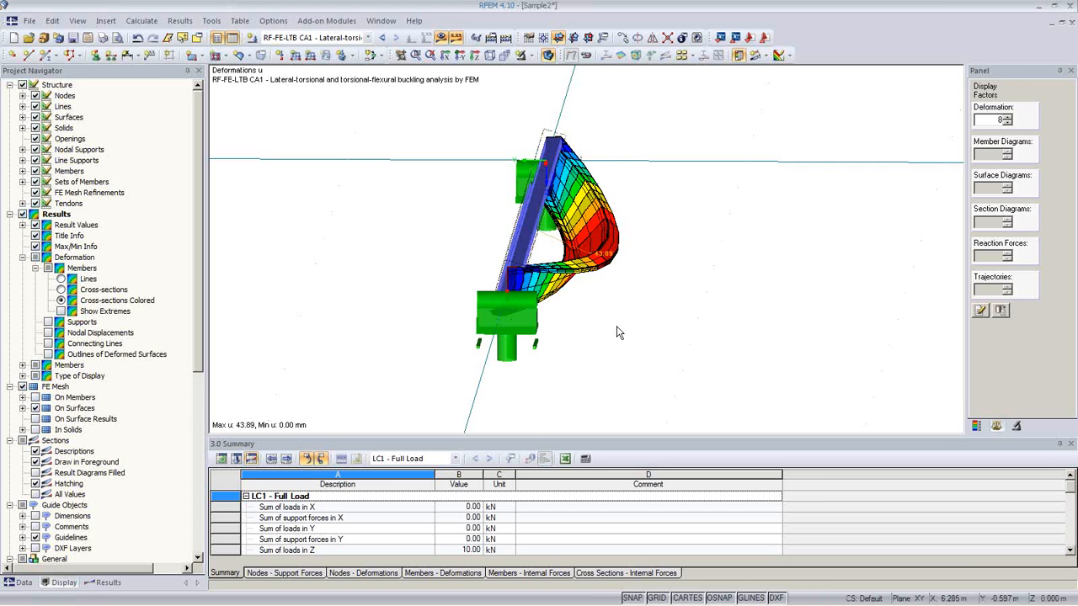
middle_click_drag(658, 336, 603, 342, "ctrl")
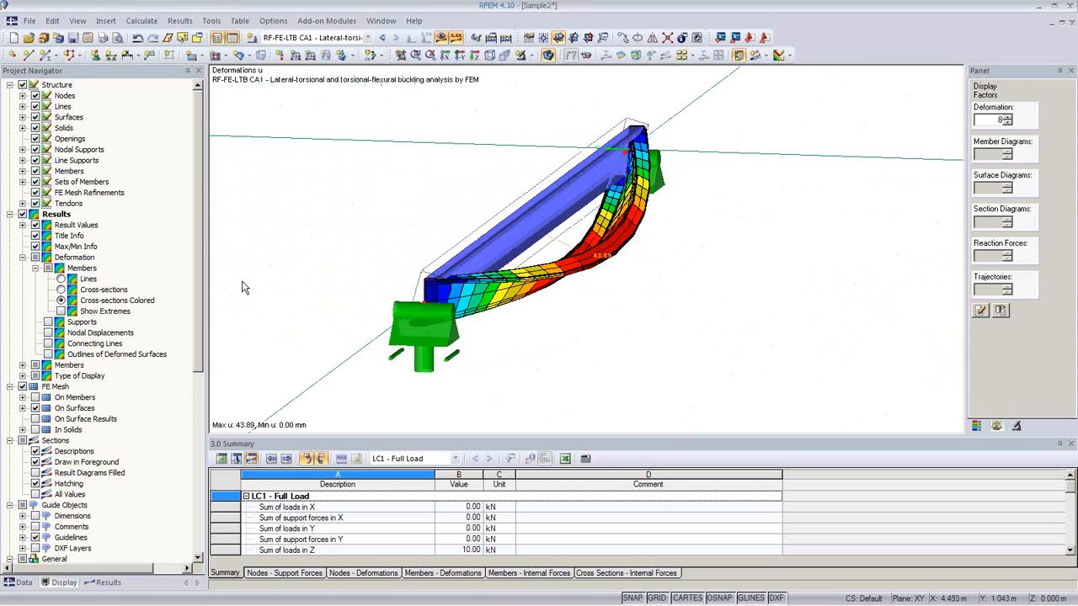
- Display the governing internal force diagrams for N, V-u and V-v one after another
left_click(108, 581)
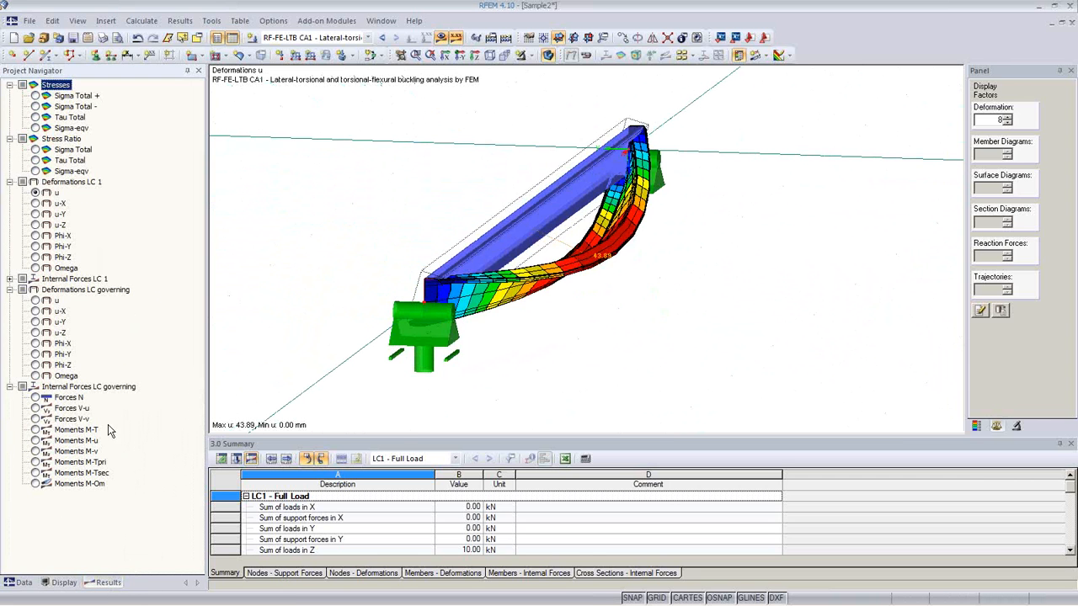
left_click(35, 397)
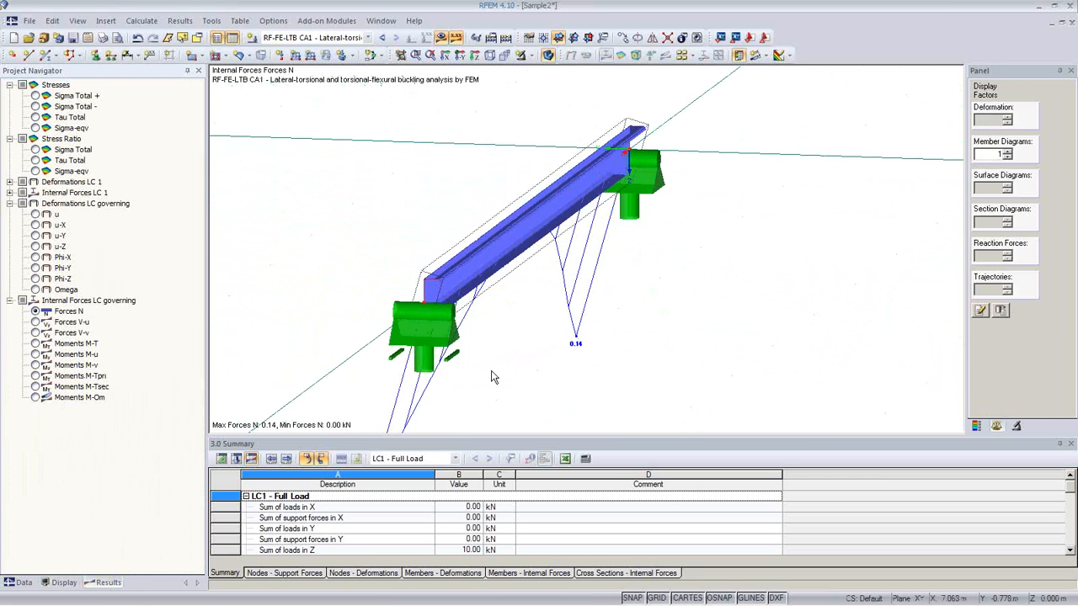
middle_click_drag(529, 376, 569, 284)
scroll(447, 327, "down", 3)
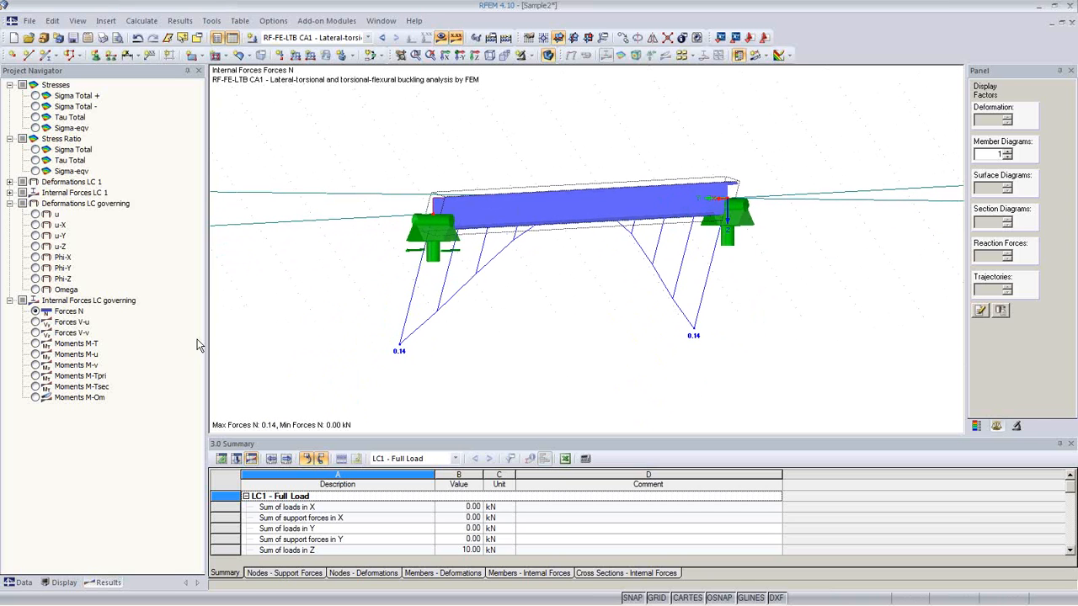
left_click(36, 322)
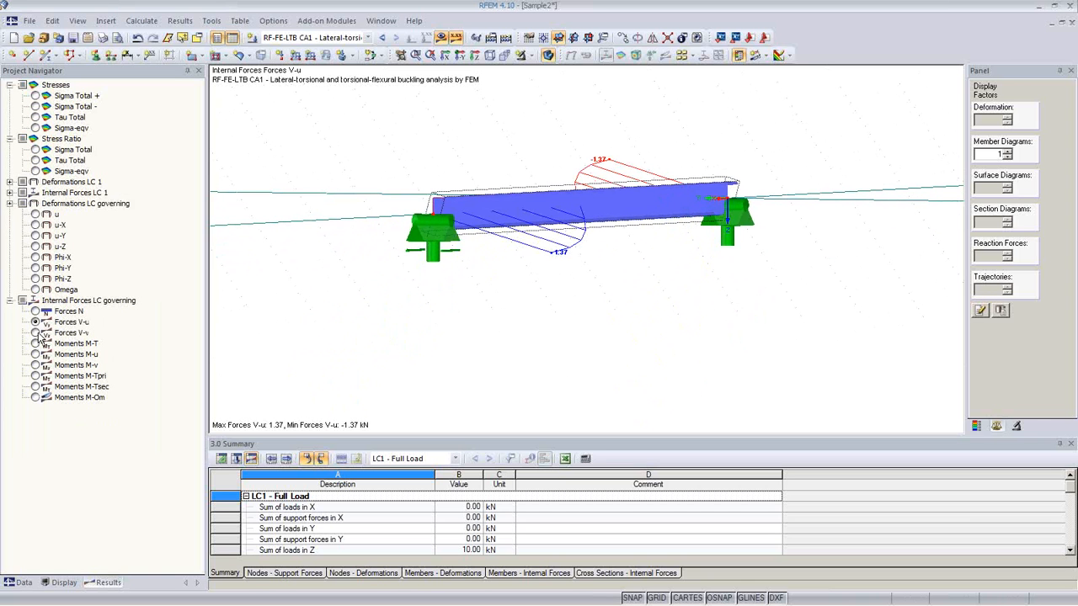
left_click(35, 333)
- Display the governing moment diagrams M-T, M-u and M-v, inspecting the torsional moment from different angles
left_click(35, 344)
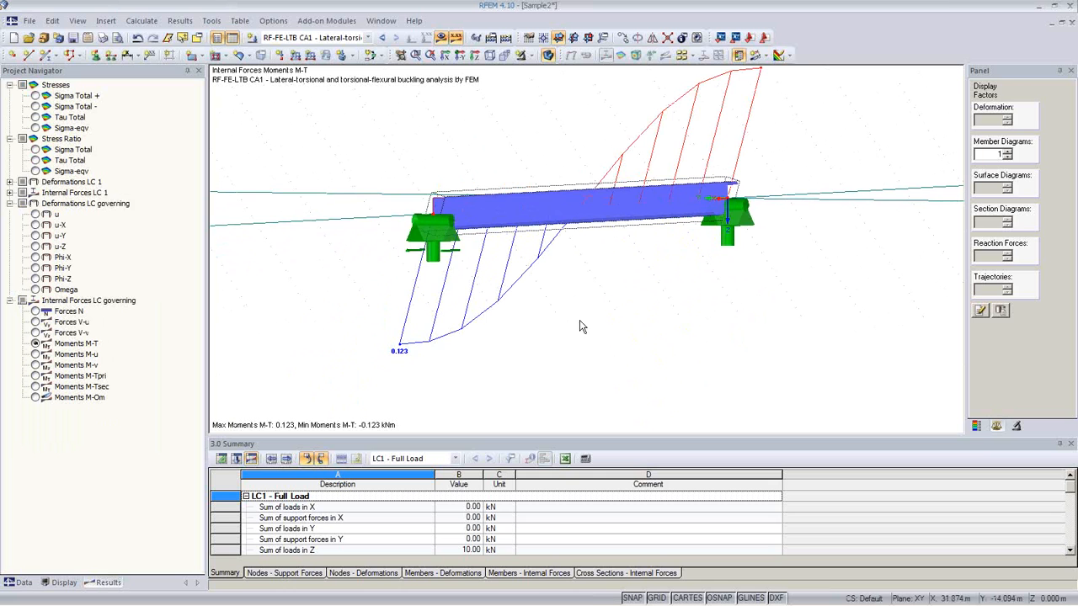
middle_click_drag(580, 326, 784, 325, "ctrl")
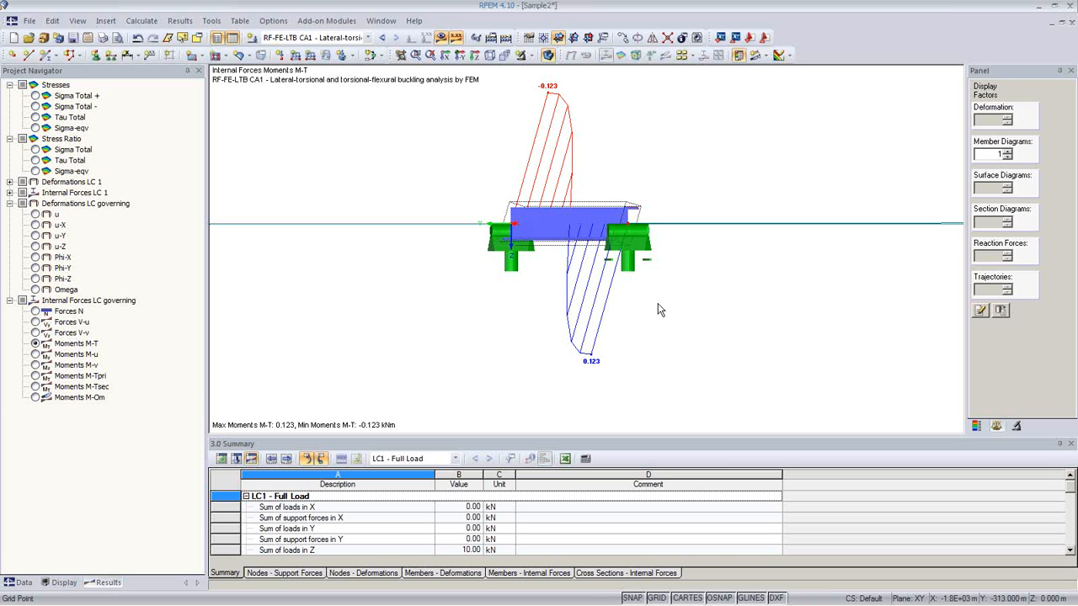
middle_click_drag(629, 310, 527, 359, "ctrl")
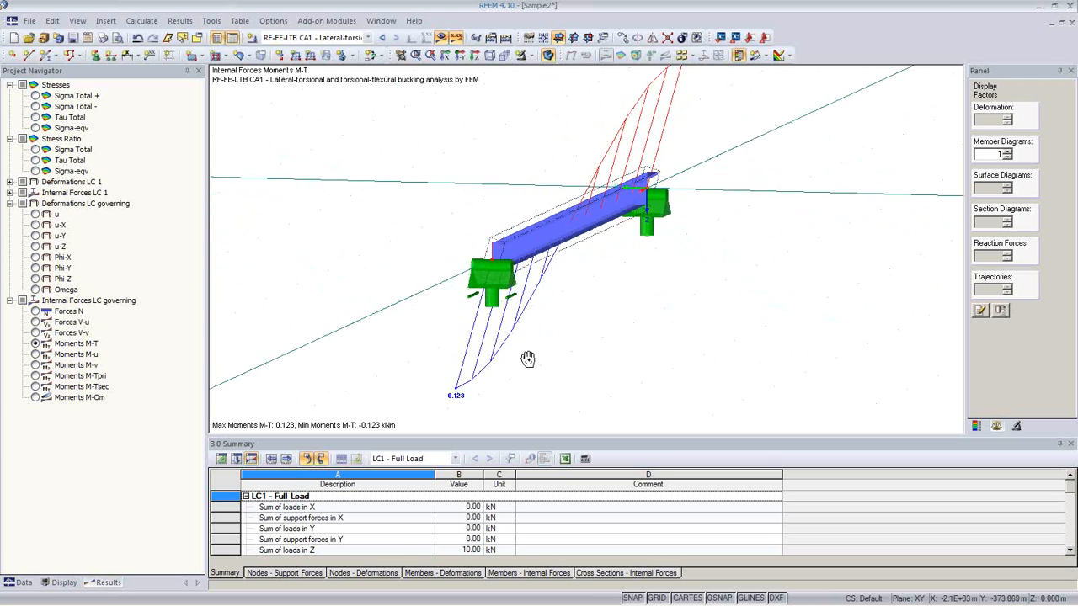
left_click(36, 355)
left_click(36, 365)
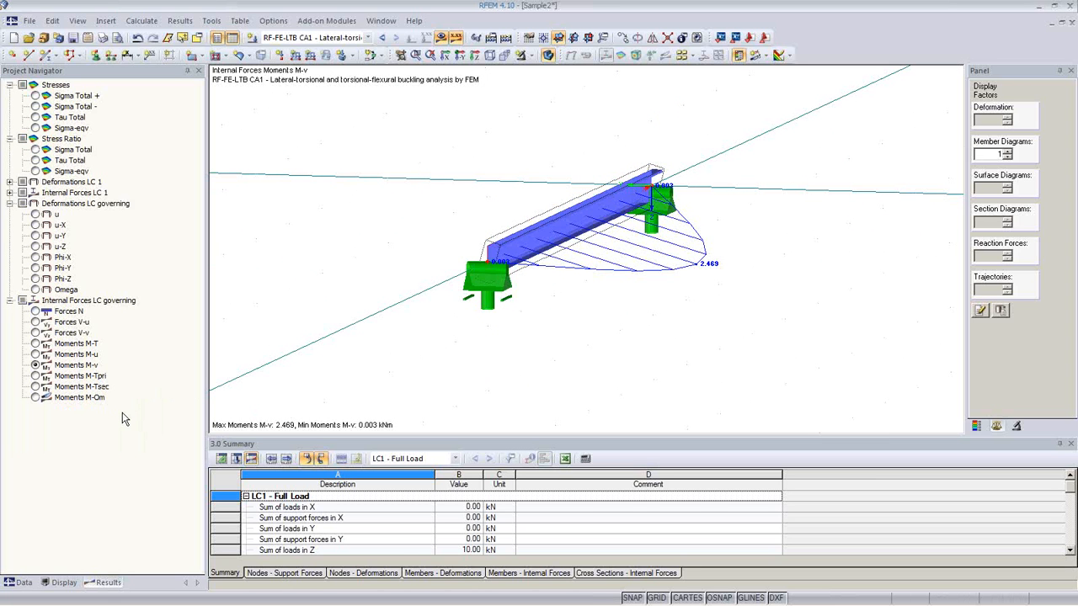
- Display the governing torsional moments M-Tpri and M-Tsec and the warping moment M-Om, inspecting the last diagram from another angle
left_click(36, 376)
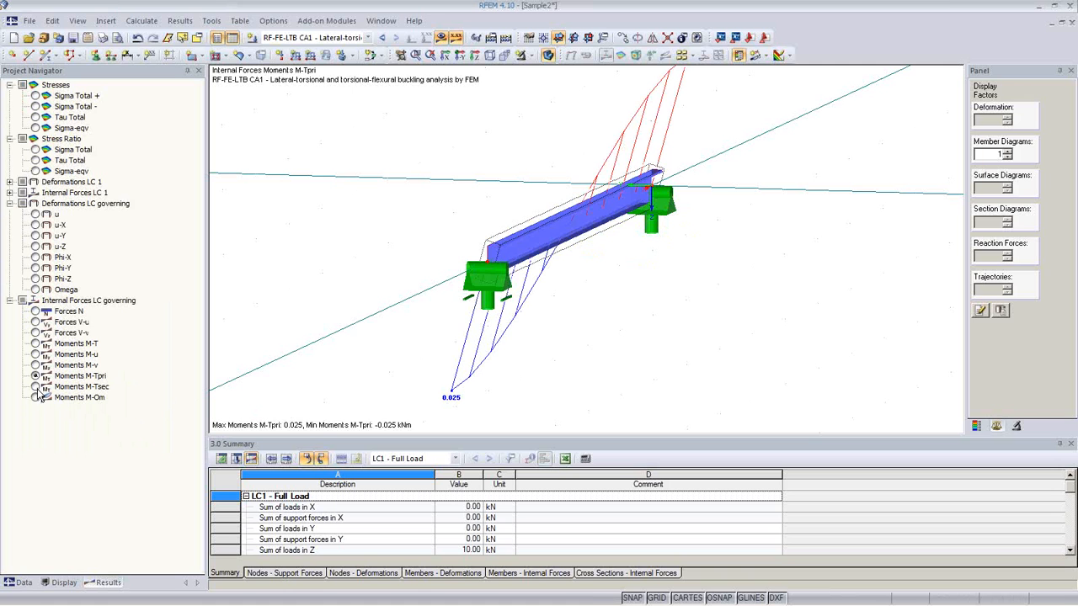
left_click(35, 387)
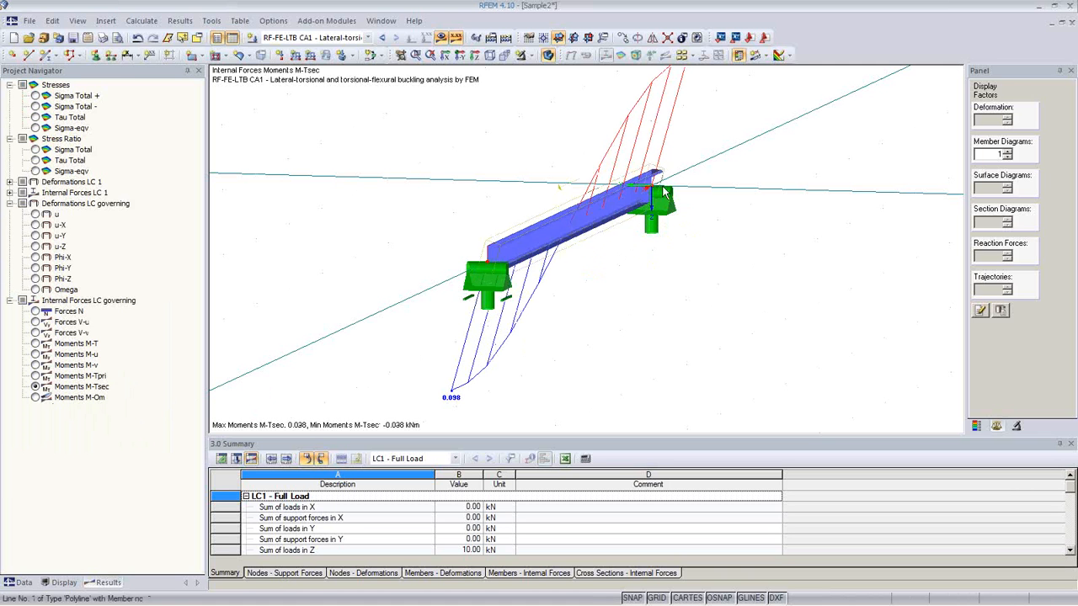
left_click(35, 398)
middle_click_drag(558, 320, 797, 382, "ctrl")
scroll(565, 309, "down", 1)
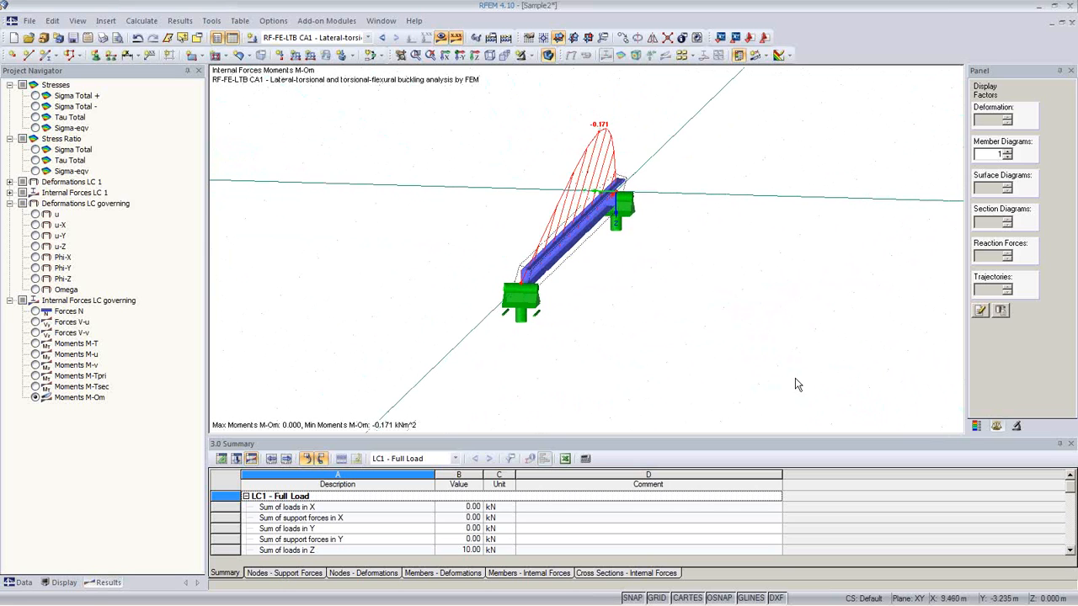
- In RF-FE-LTB, set the LC1 member load's eccentricity to the stress point at the middle of the upper flange (ey -3.77, ez -12.06 cm)
left_click(974, 426)
left_click(999, 280)
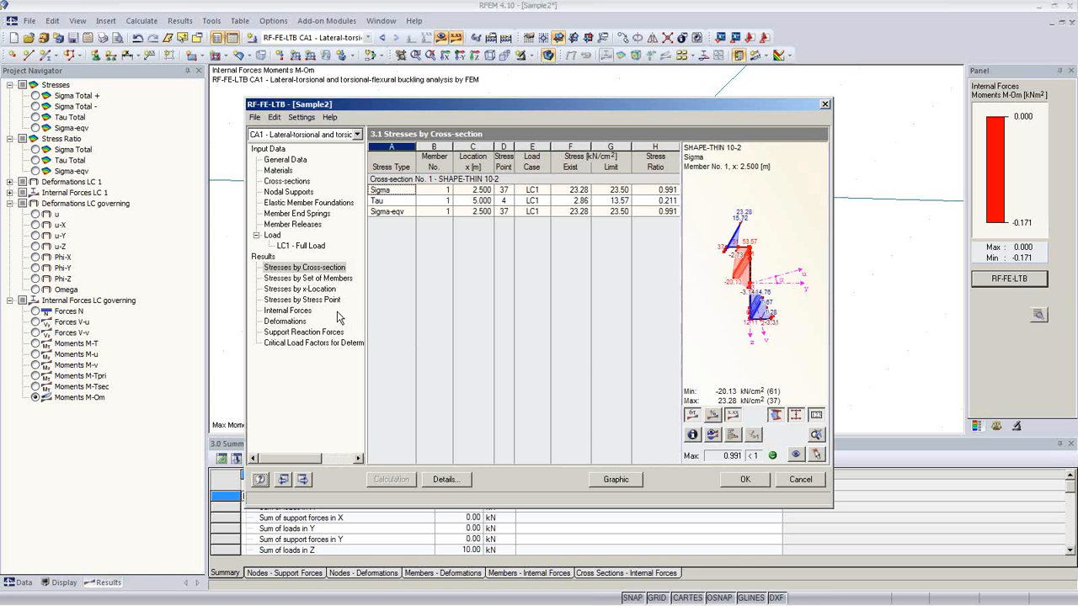
left_click(304, 246)
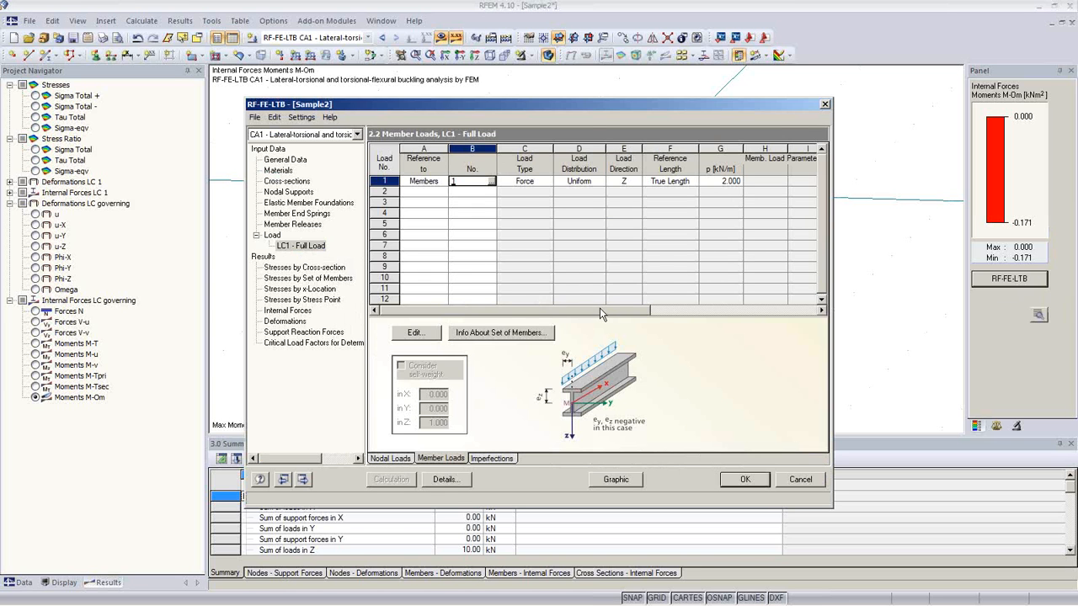
key("Tab")
key("Tab")
key("Tab")
key("Tab")
key("Tab")
left_click(741, 181)
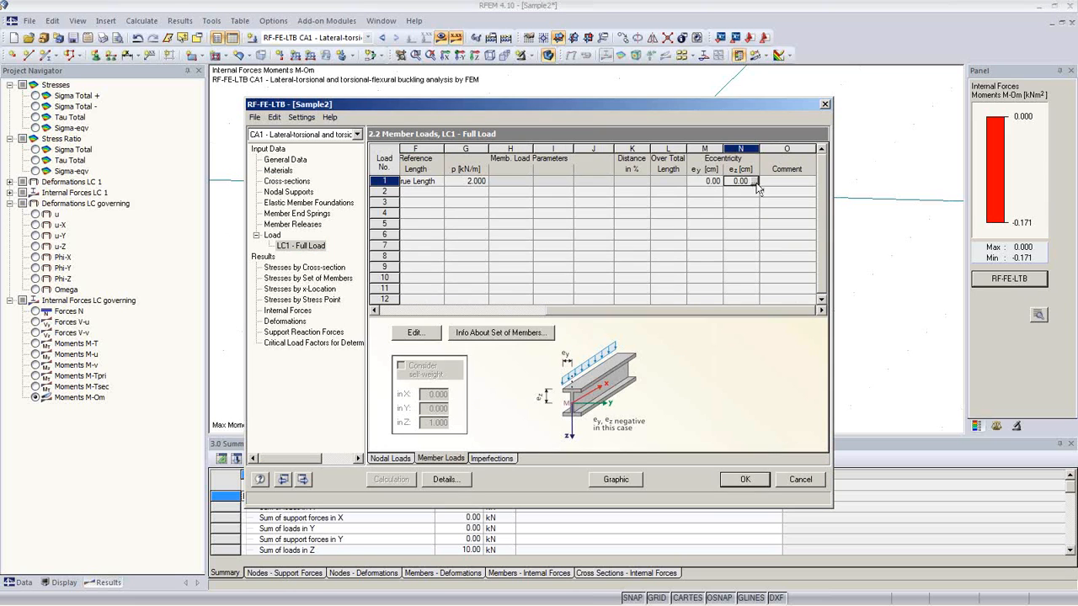
left_click(754, 181)
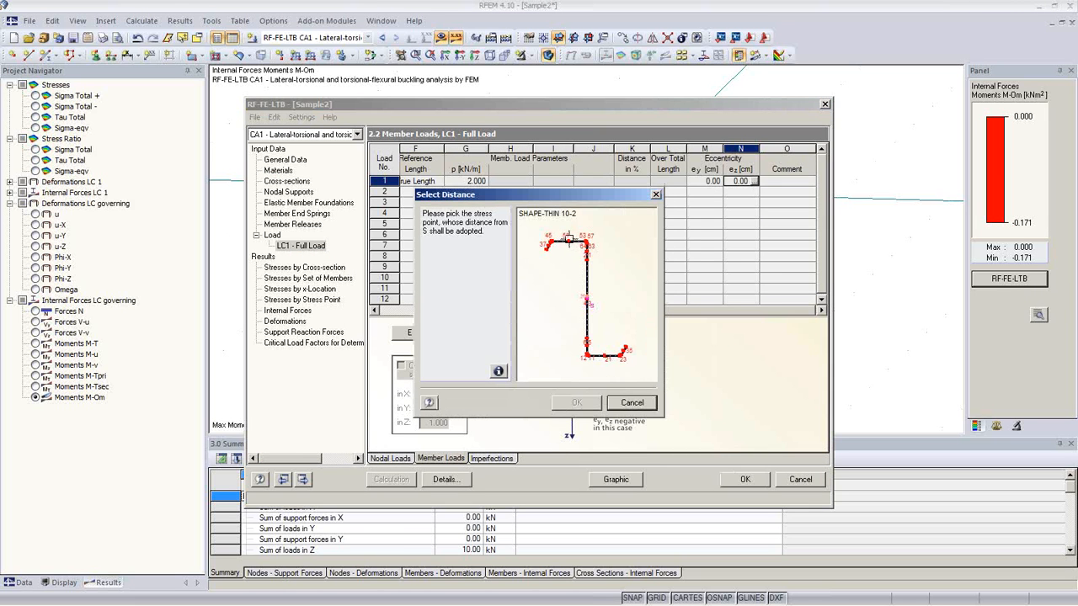
left_click(569, 242)
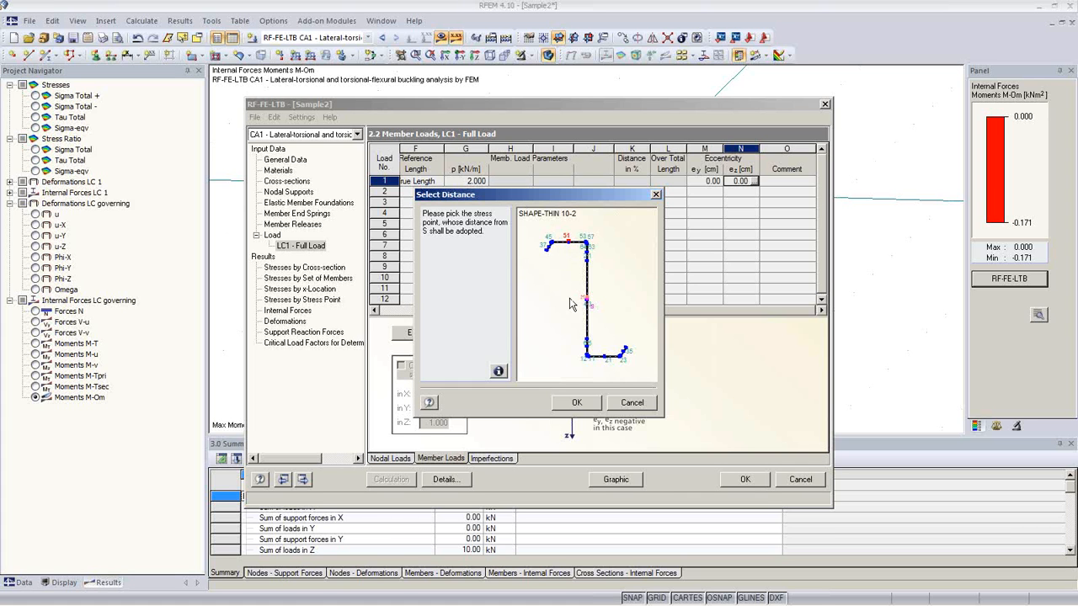
left_click(588, 403)
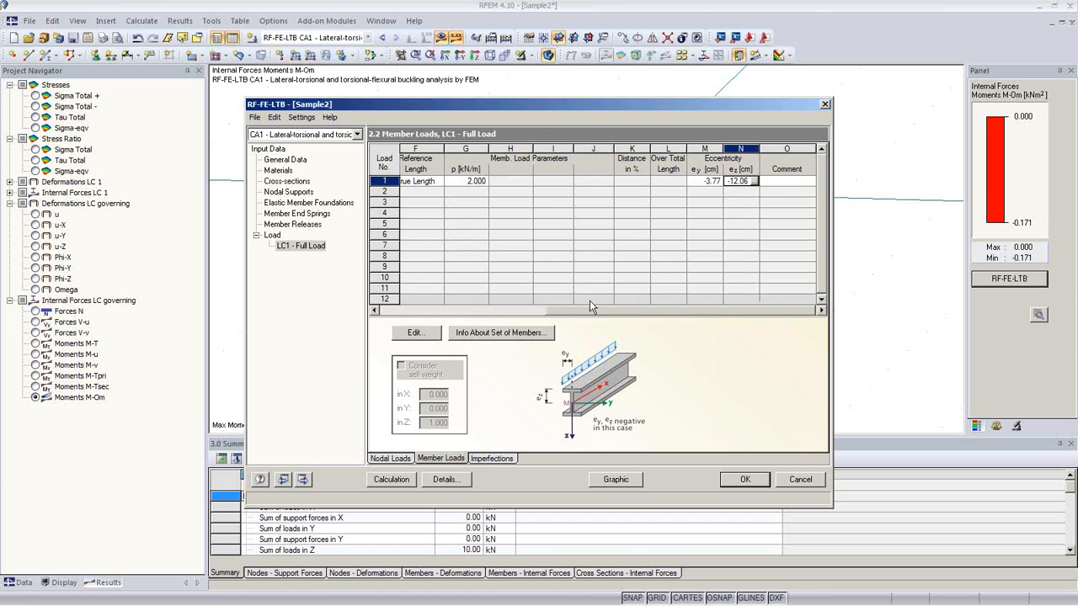
- Recalculate the stresses, review the critical load factors and recheck the LC1 member load's eccentricity
left_click(389, 482)
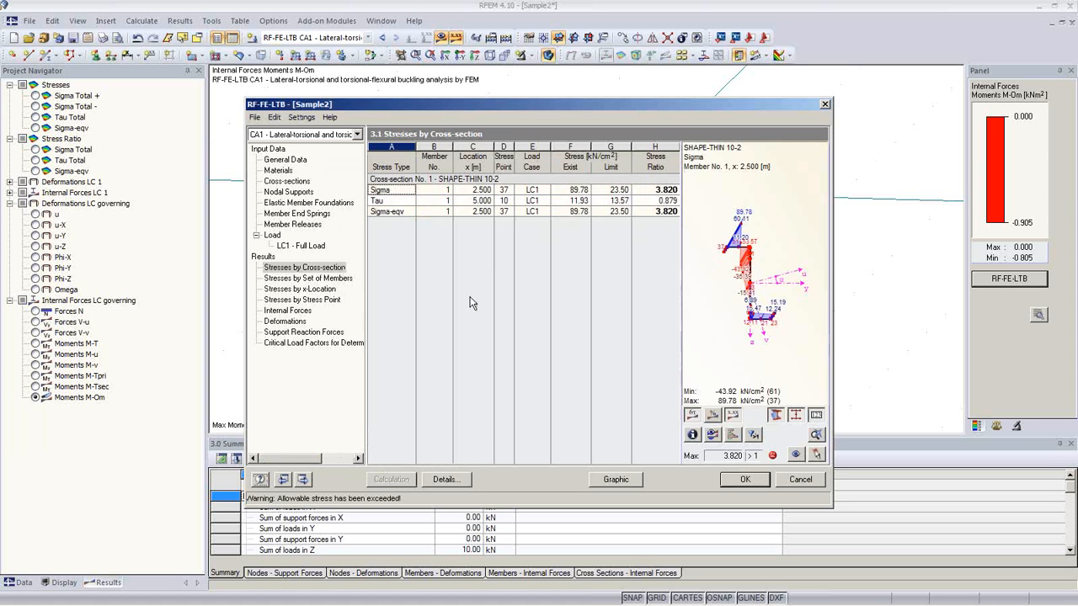
left_click(324, 343)
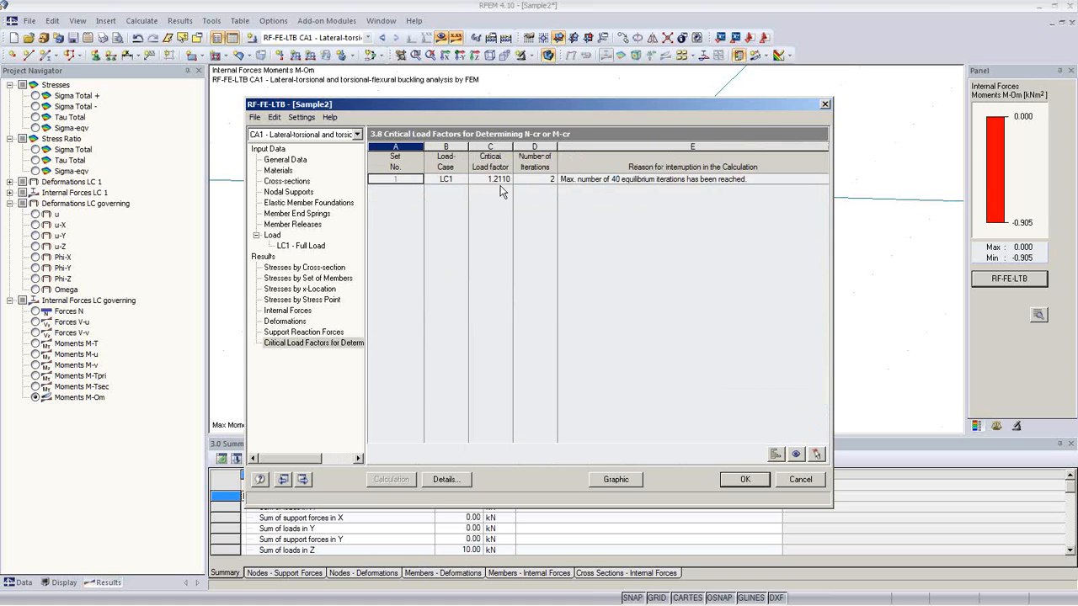
left_click(300, 246)
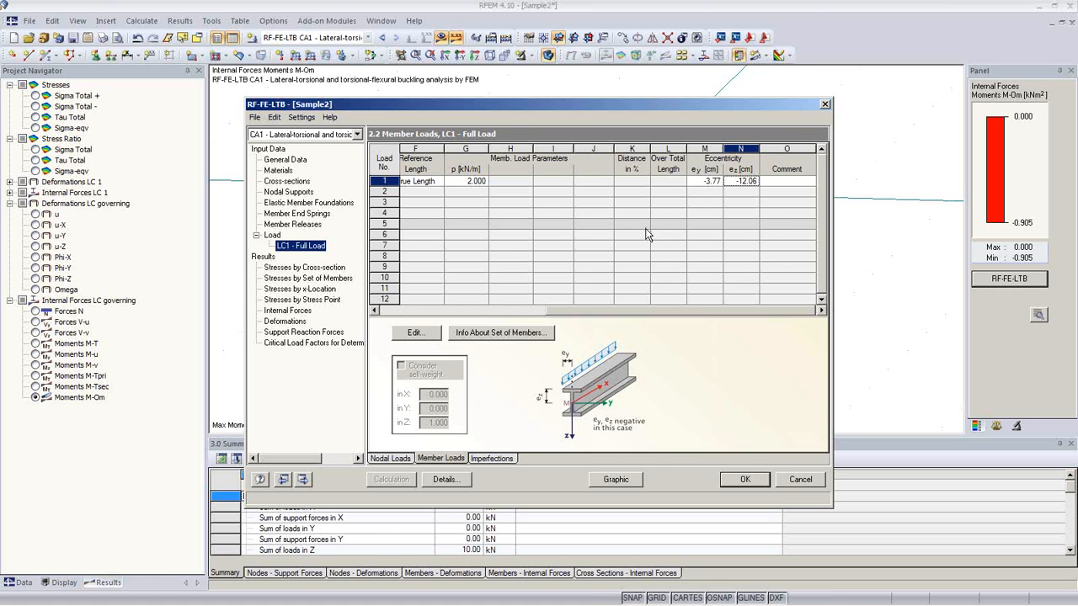
- Add an elastic member foundation for set of members 1
left_click(308, 204)
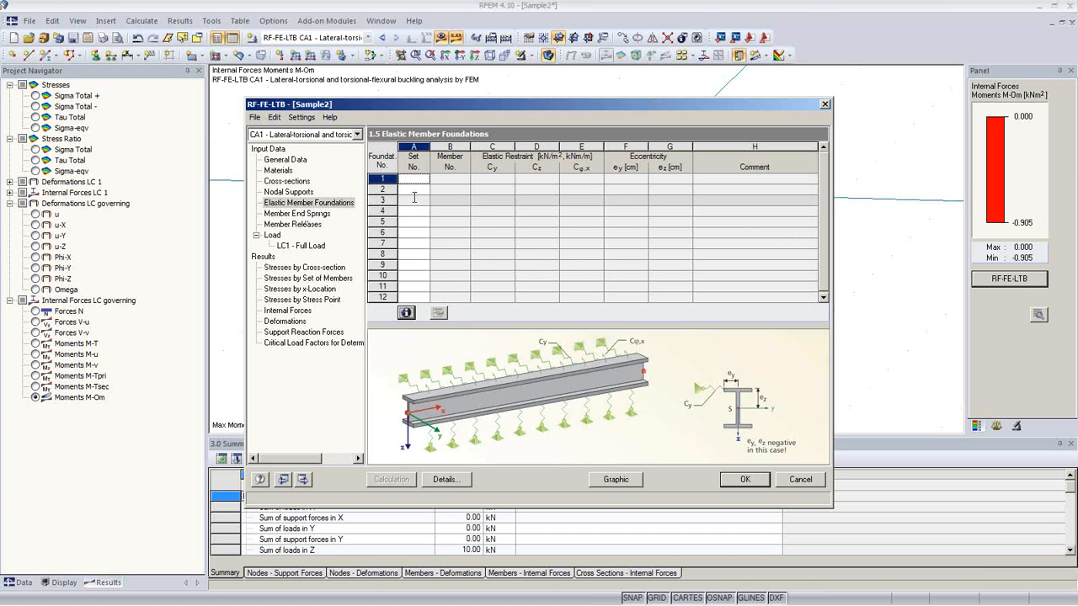
left_click(424, 180)
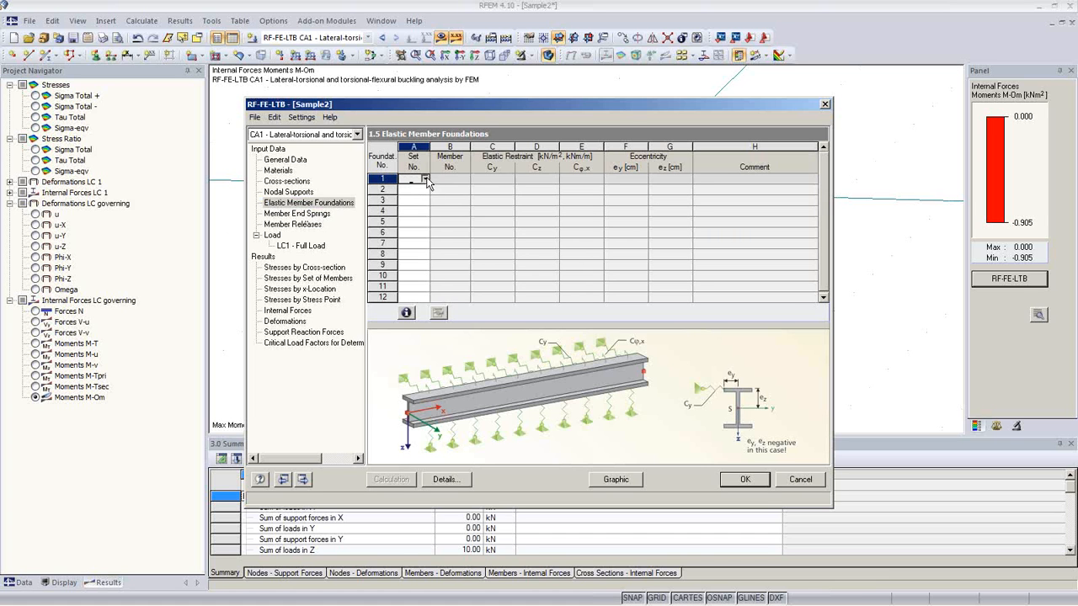
left_click(425, 179)
left_click(423, 189)
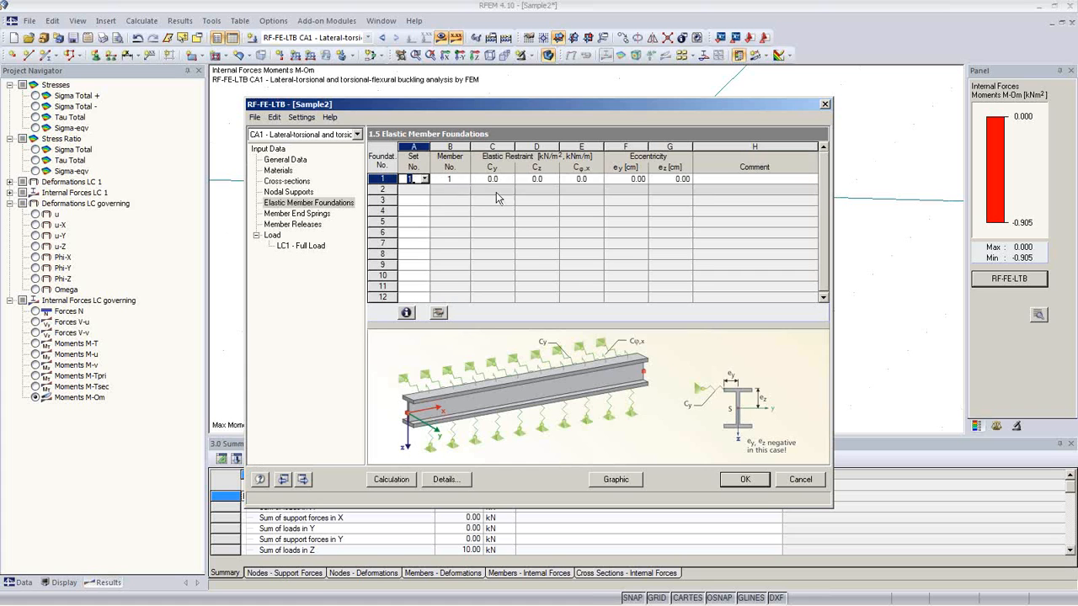
left_click(610, 179)
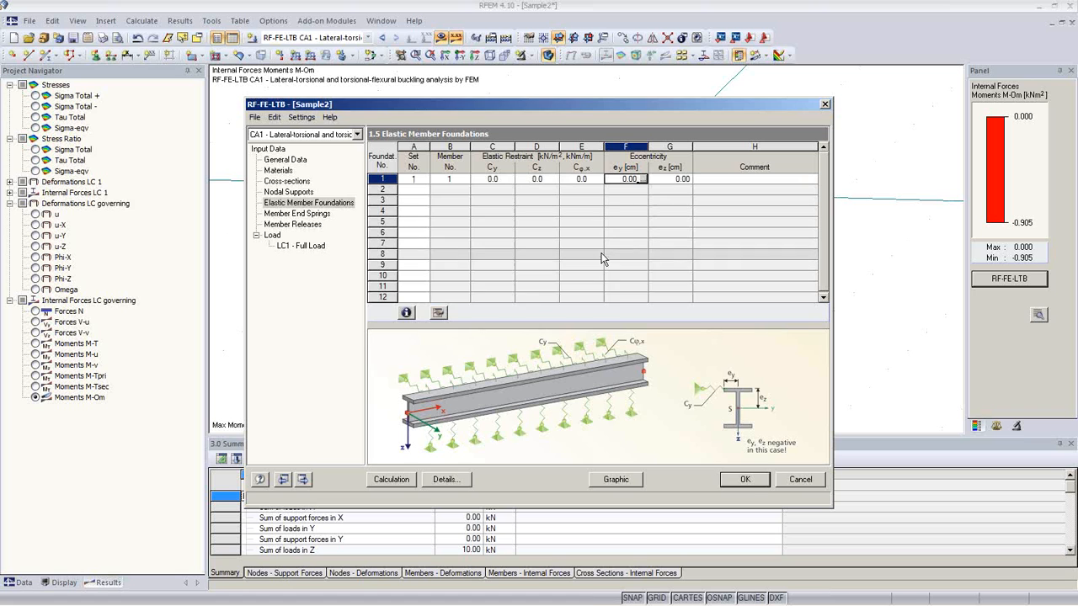
- Open the tension field spring calculation for the foundation and deactivate lateral restraint, keeping rotational restraint from trapezoidal sheet metal
left_click(438, 316)
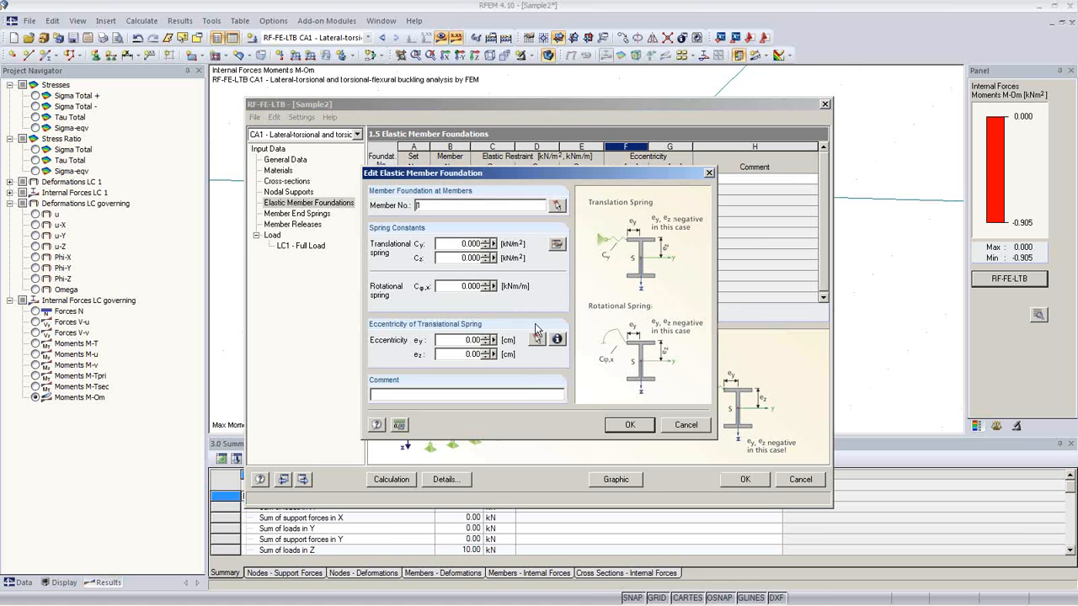
left_click(563, 248)
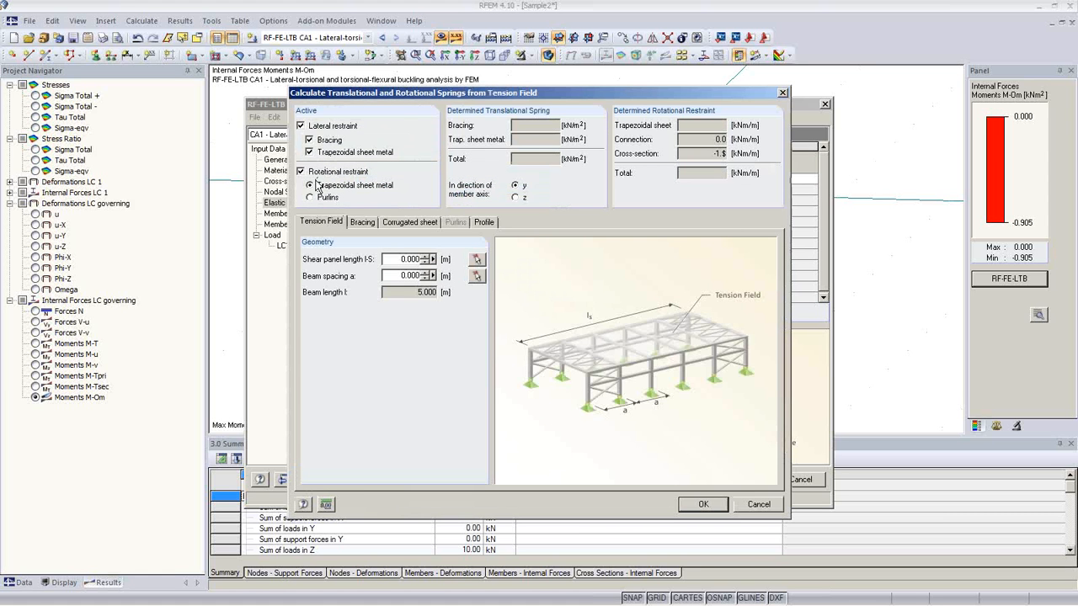
left_click(308, 151)
left_click(300, 126)
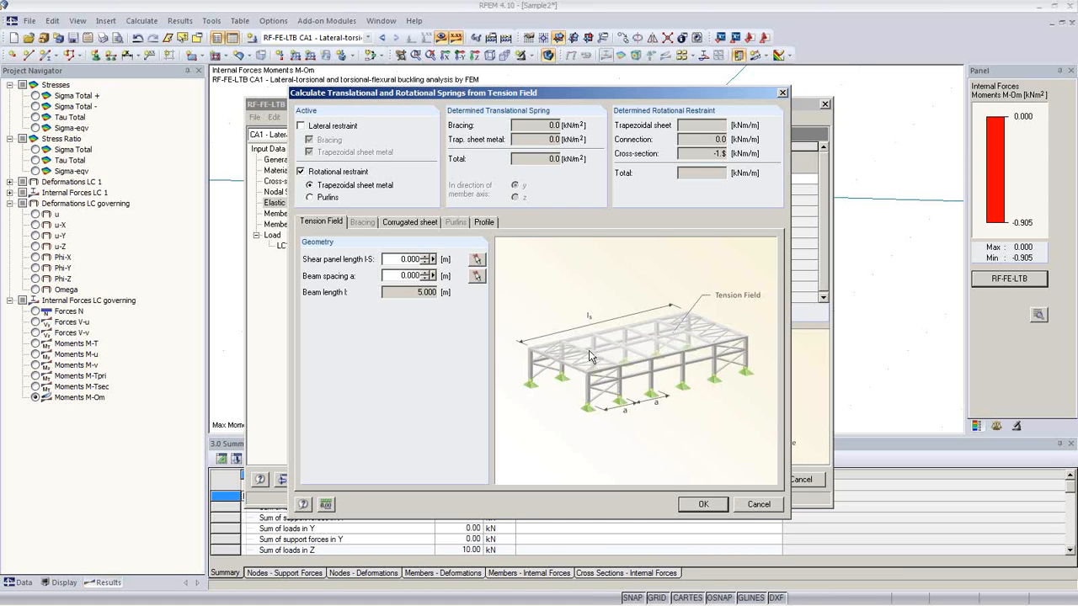
- Set the tension field's shear panel length to 20 m and the beam spacing to 1.5 m
left_click(476, 276)
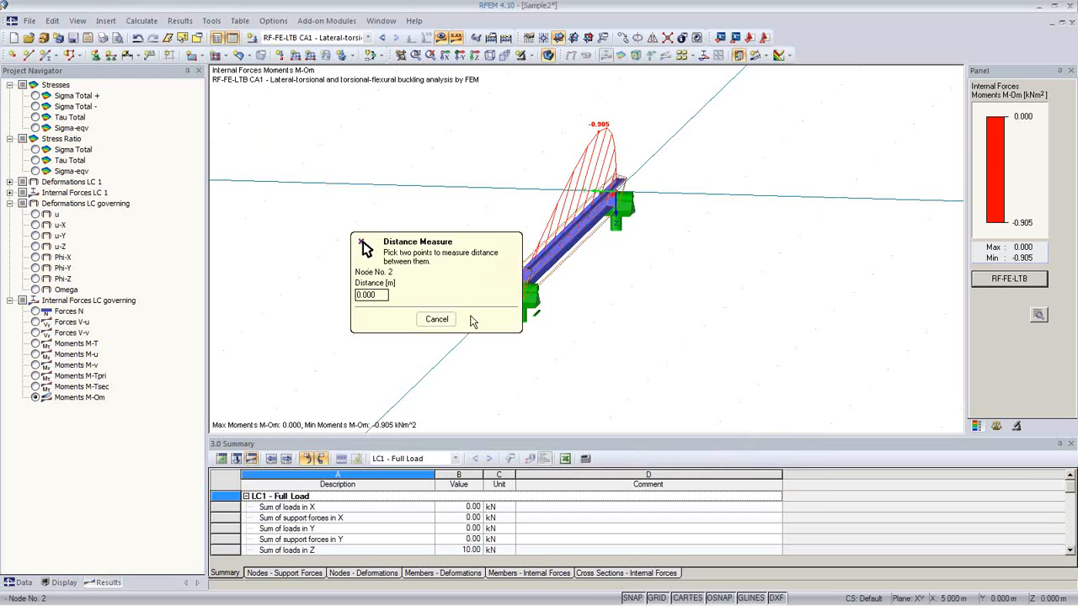
left_click(437, 320)
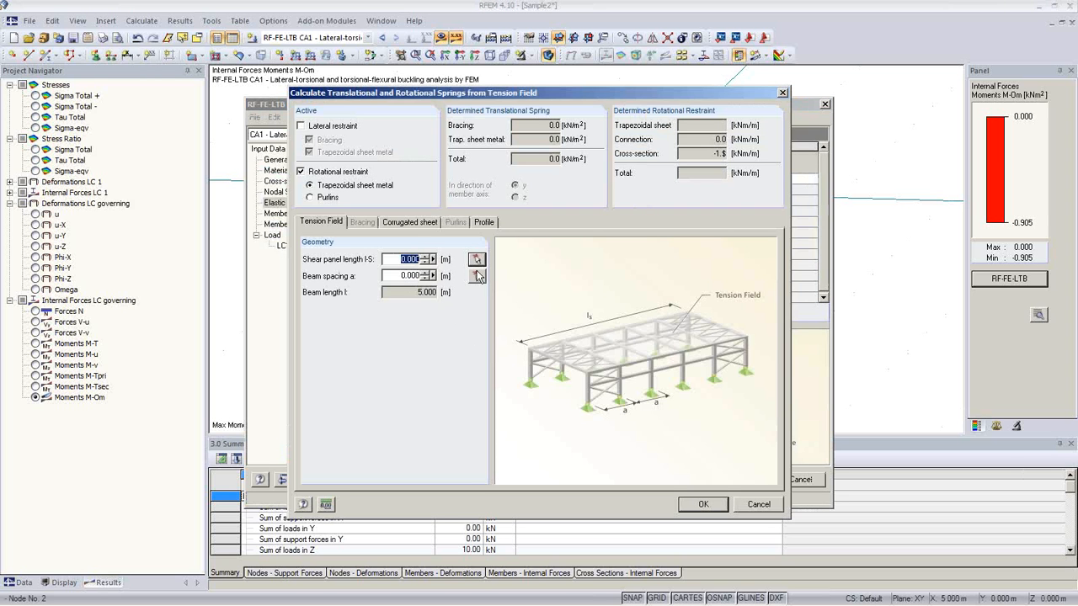
type("10")
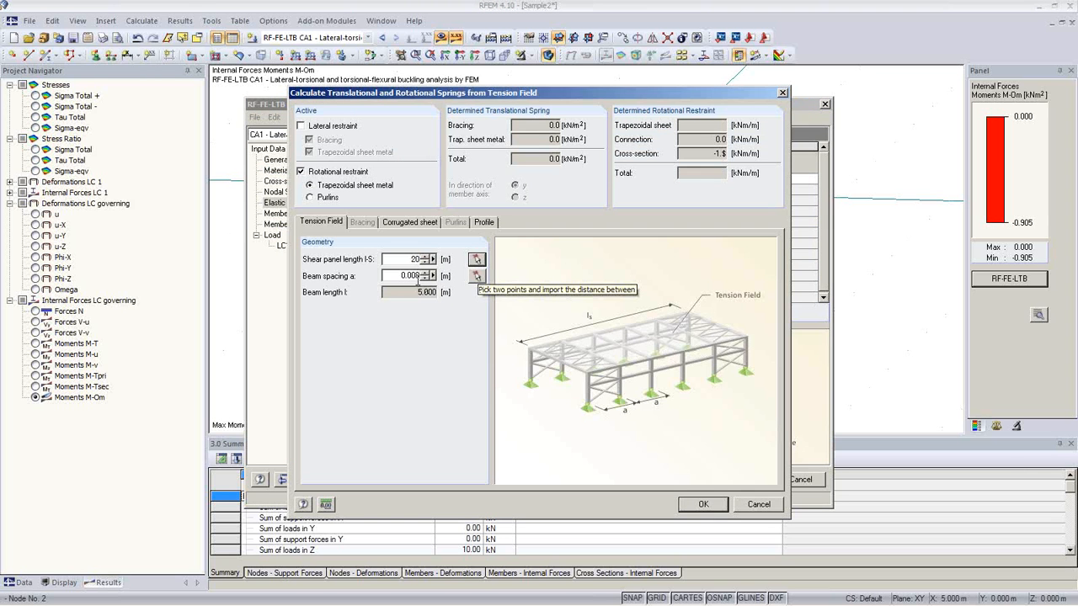
key("Tab")
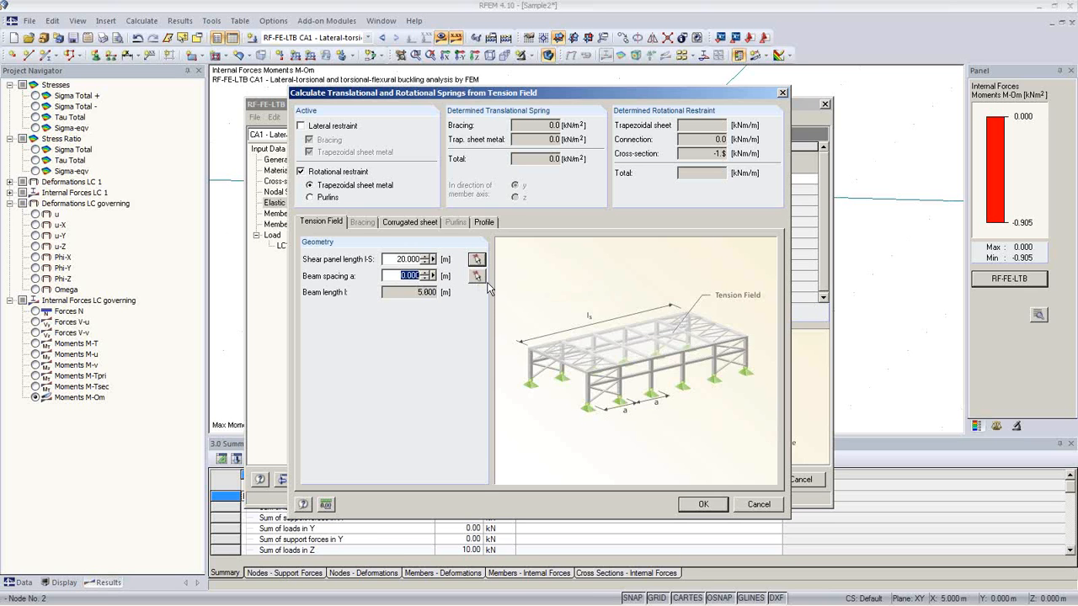
type("1.5")
- Choose the Thyssen corrugated sheet TBS T 135 - 1.00 Positive Position from the library as the profiled steel sheeting
left_click(411, 222)
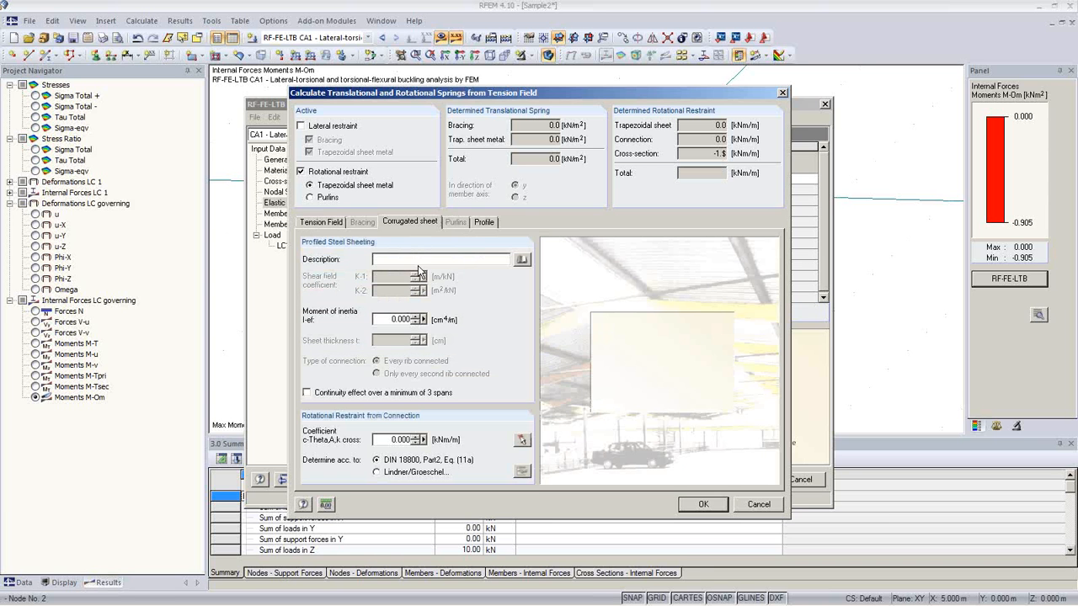
left_click(522, 259)
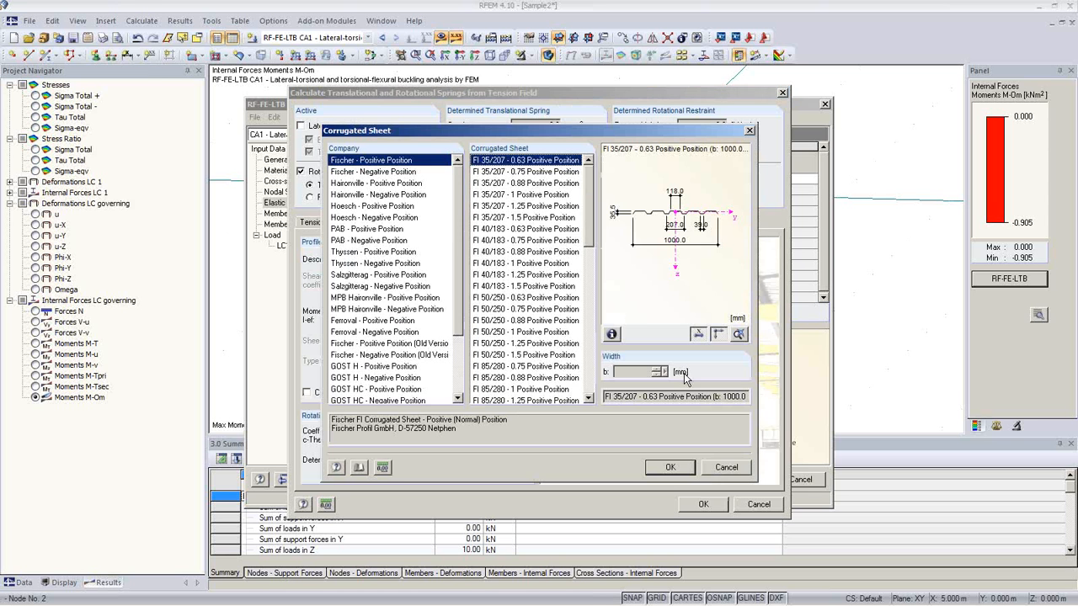
scroll(588, 244, "down", 1)
left_click_drag(589, 244, 590, 296)
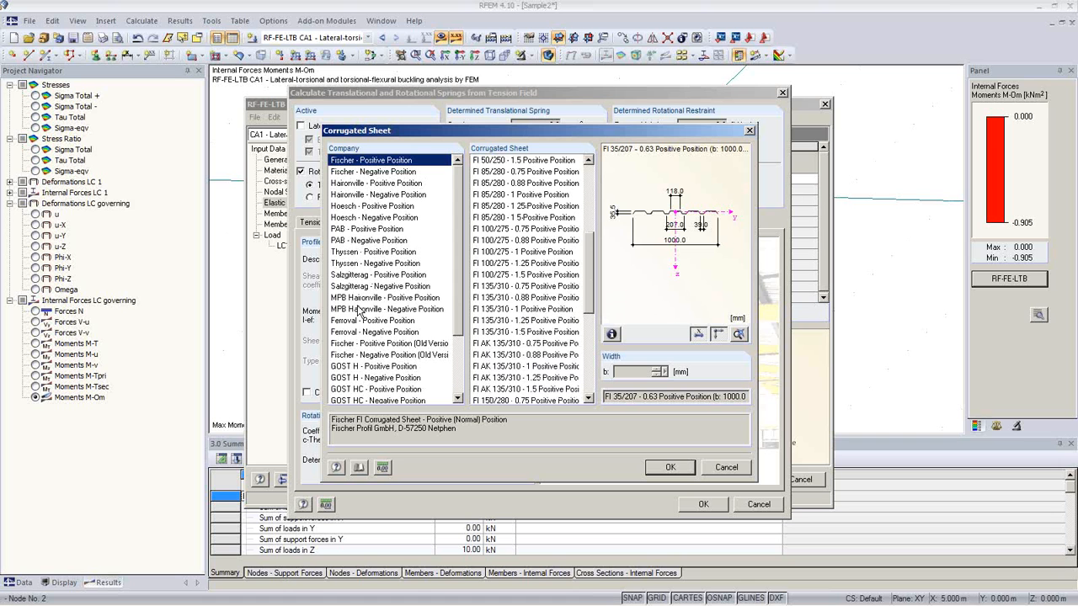
left_click(363, 252)
scroll(589, 209, "down", 1)
left_click_drag(589, 209, 596, 327)
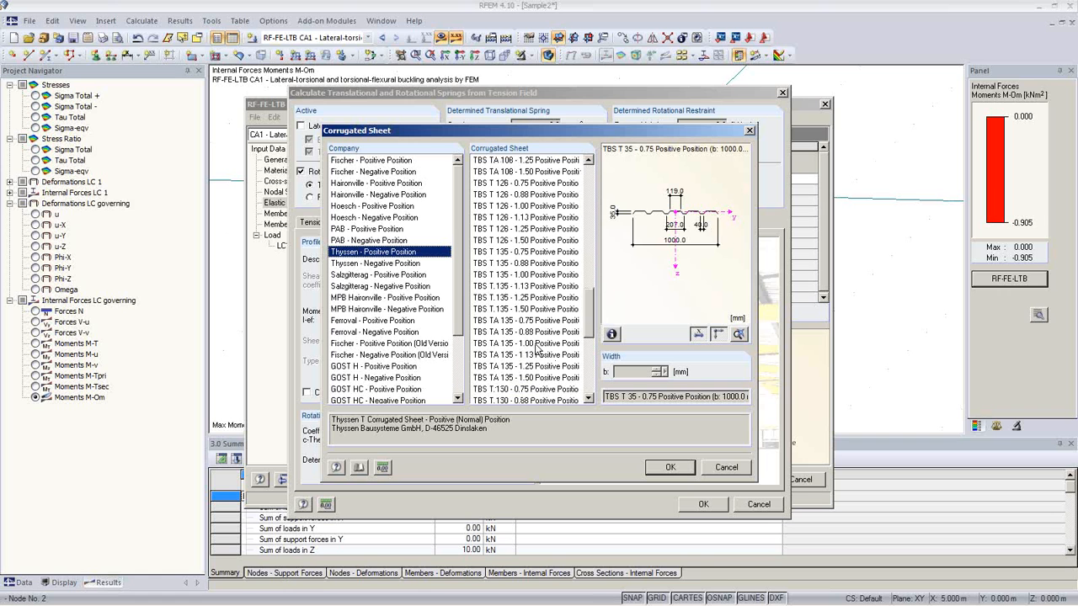
left_click(524, 275)
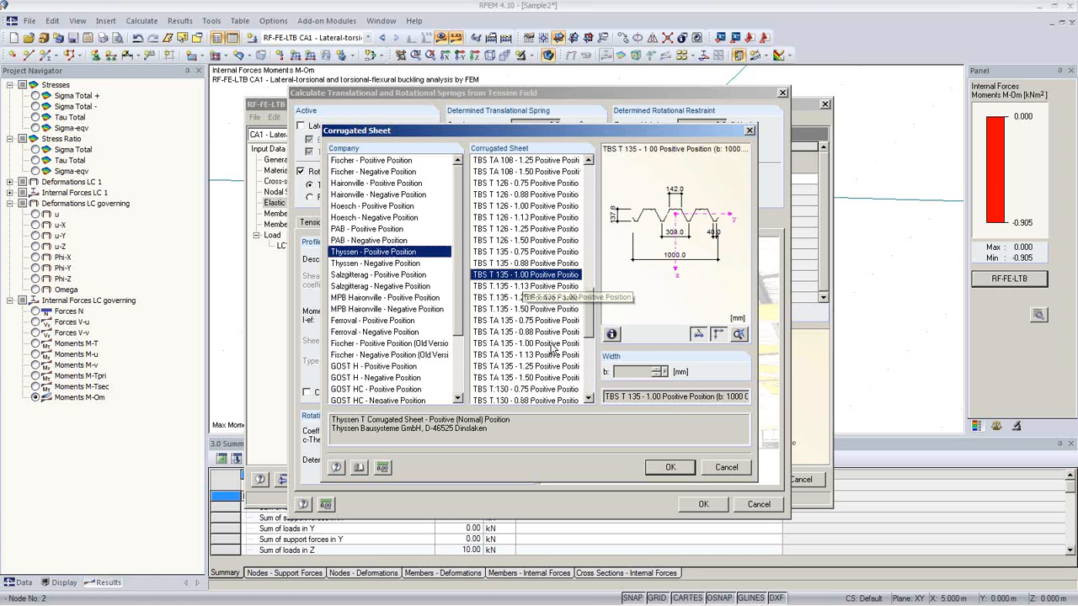
left_click(667, 468)
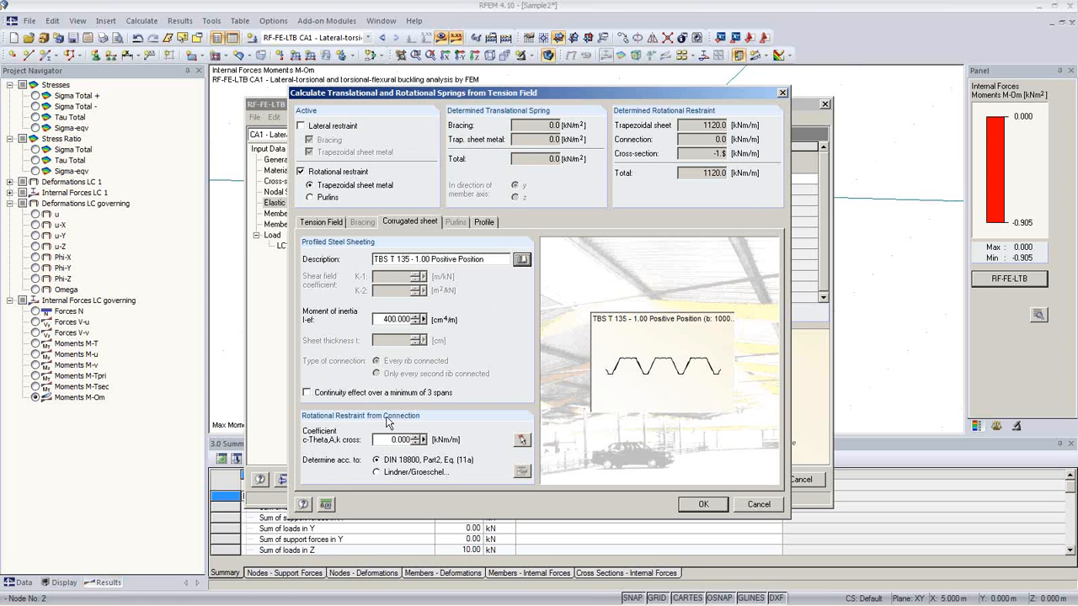
- Enable the continuity effect over a minimum of 3 spans and import the connection coefficient 5.2 kNm/m from row 1 of DIN 18800 Table 7
left_click(330, 396)
left_click(523, 440)
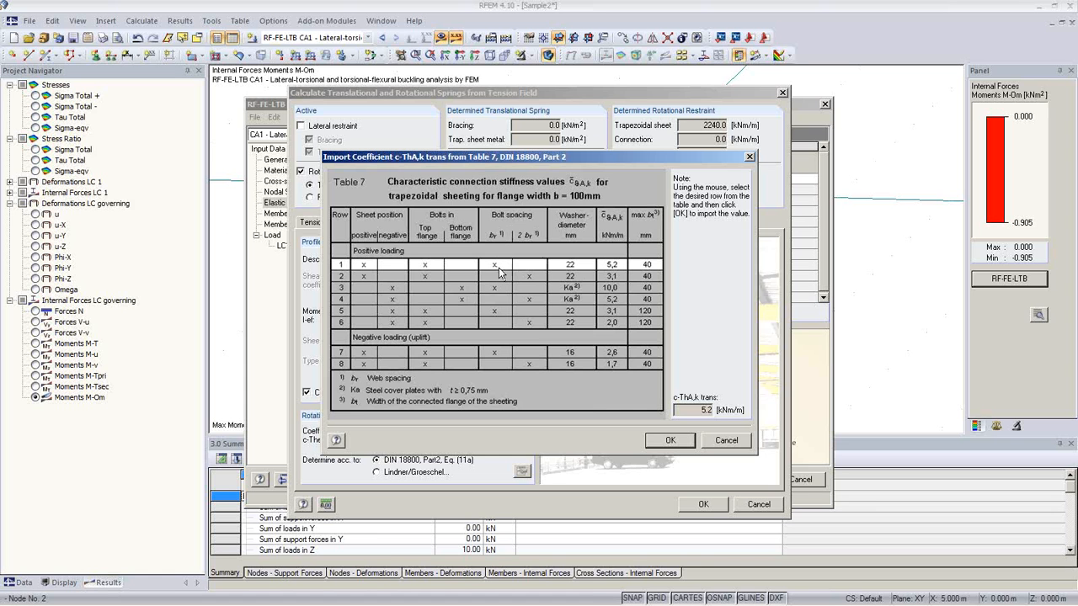
left_click(675, 442)
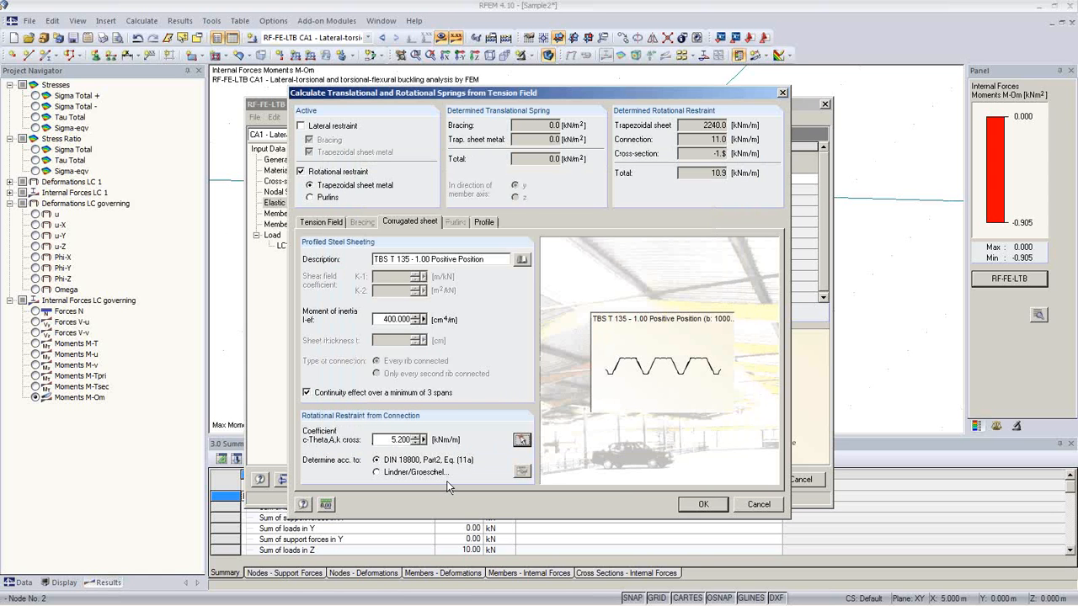
- Disable the rotation restraint from cross-section deformation and apply the calculated rotational spring of 10.915 kNm/m to the member foundation
left_click(485, 222)
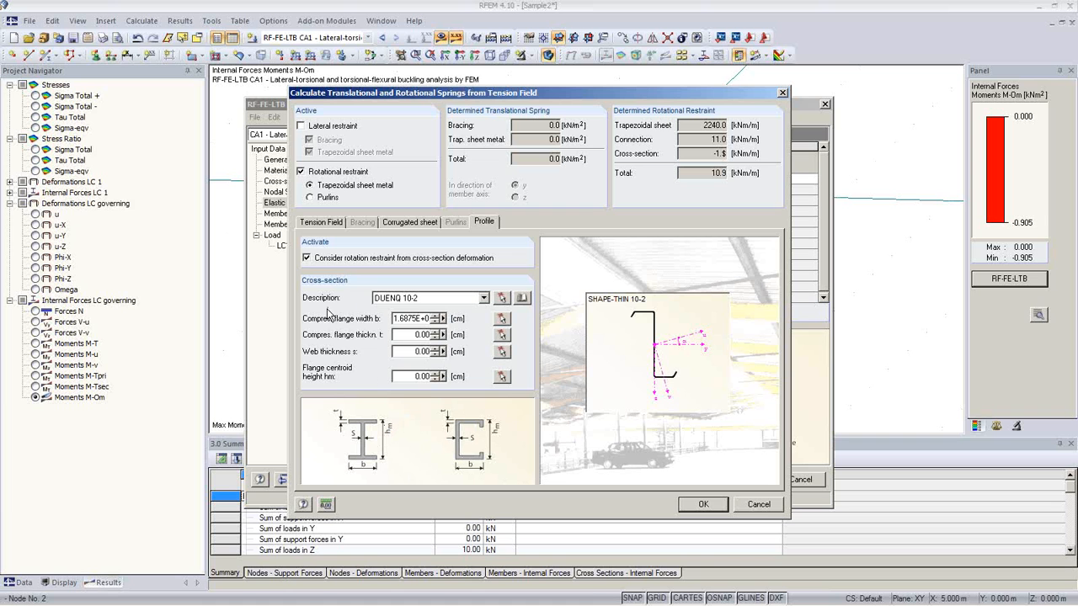
left_click(306, 258)
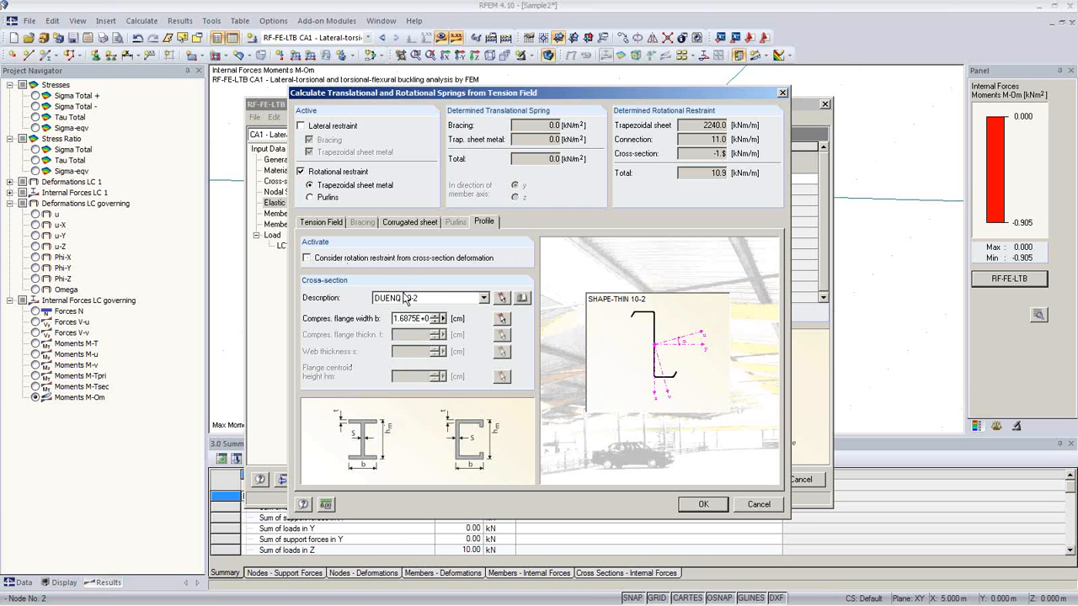
left_click(705, 504)
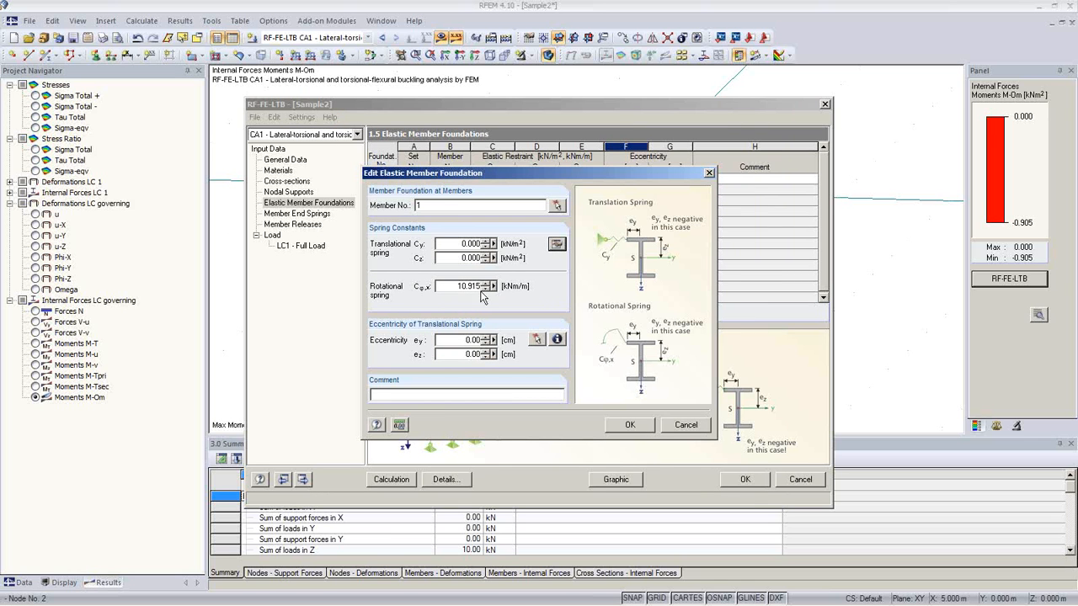
left_click(445, 286)
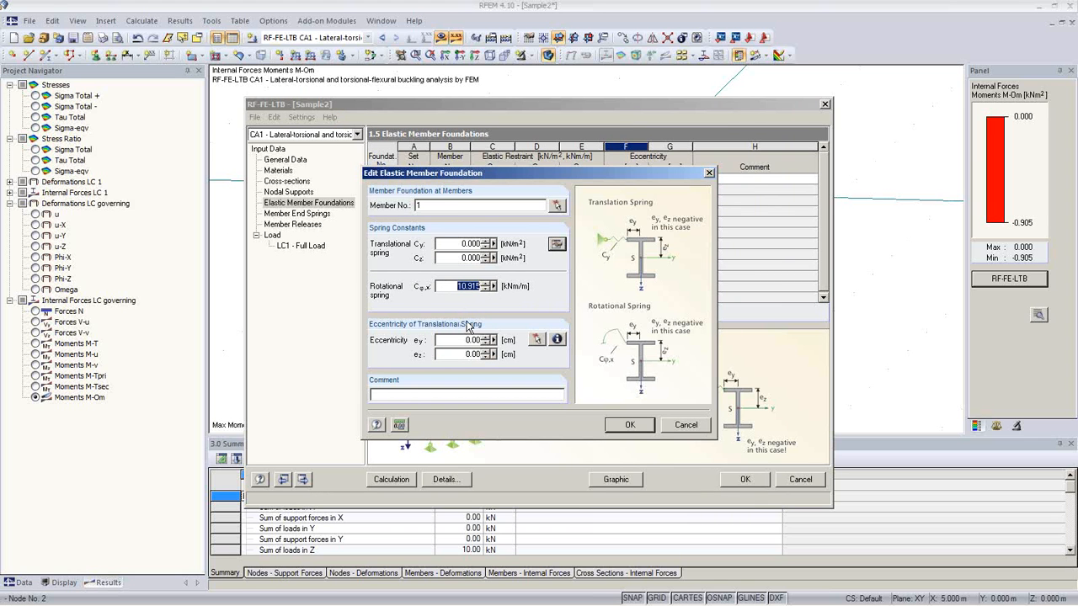
left_click(632, 425)
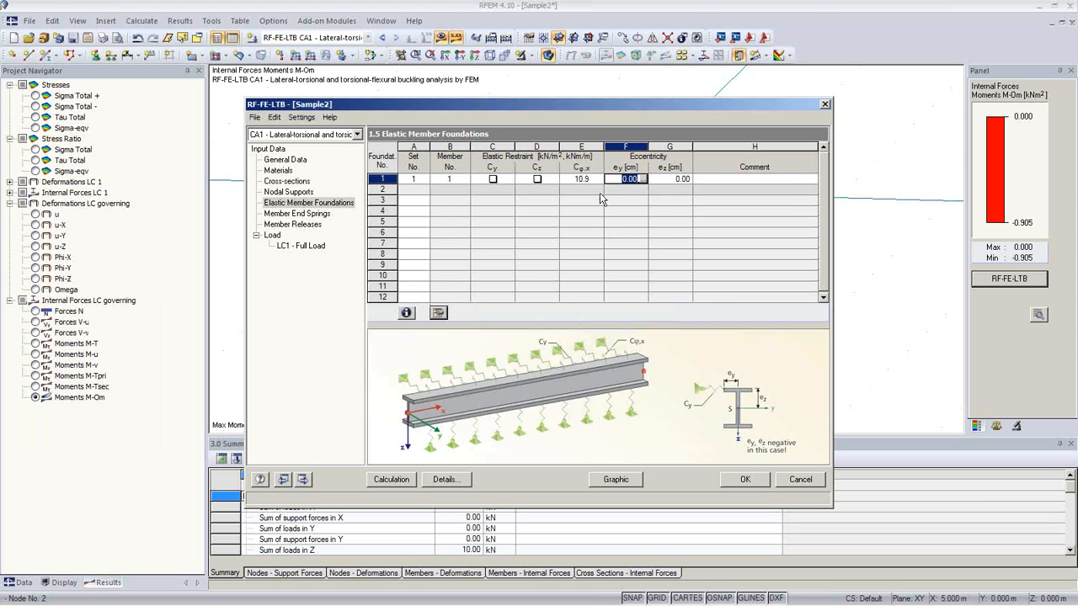
- Set the elastic member foundation's eccentricity by adopting the distance of stress point 51 at mid-width of the Z-section's upper flange
left_click(678, 180)
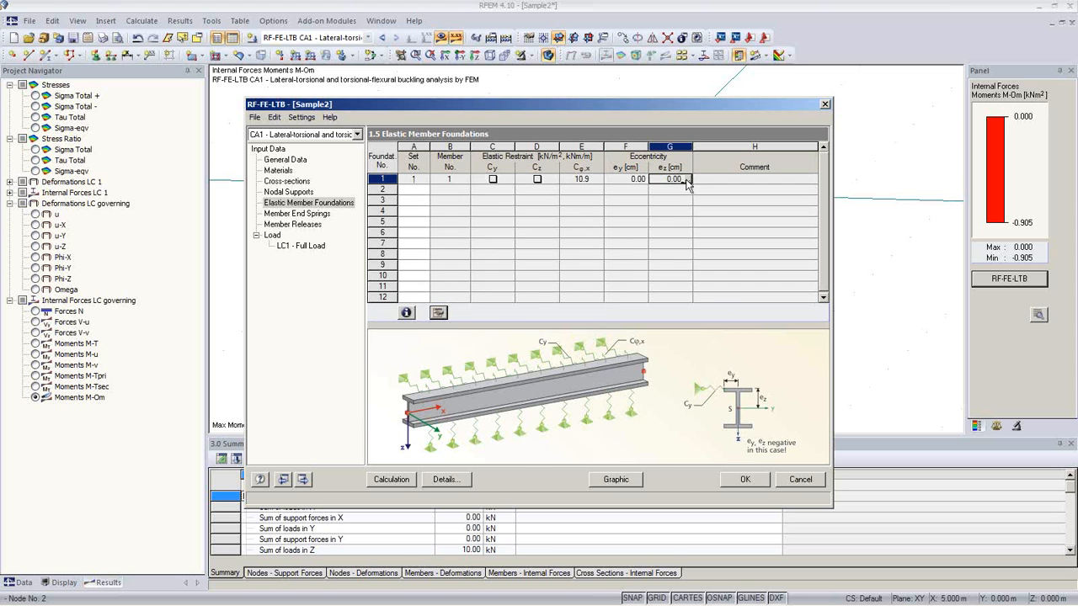
left_click(686, 180)
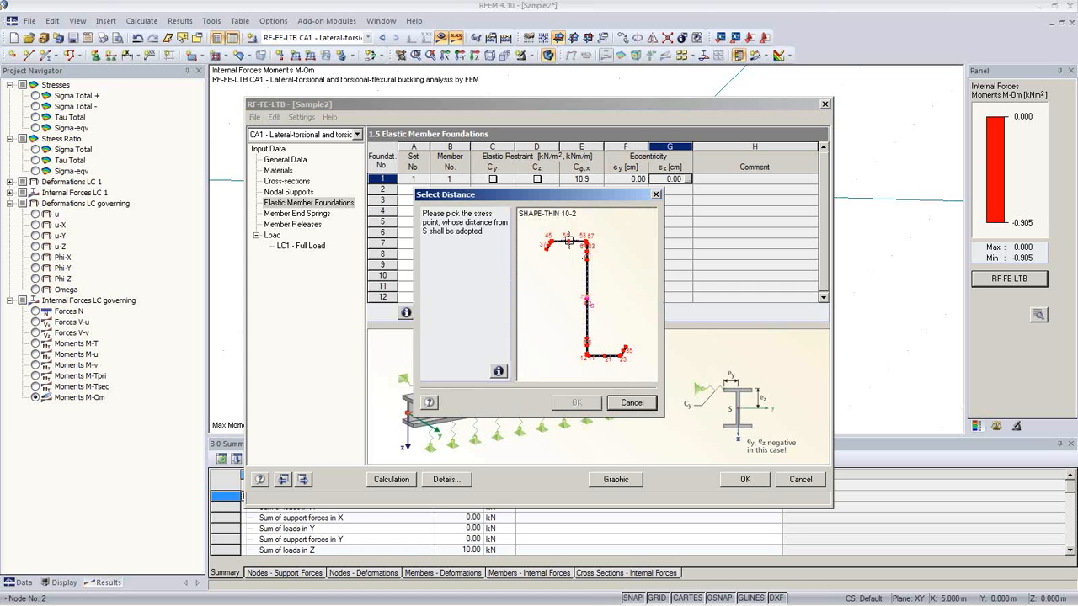
left_click(569, 241)
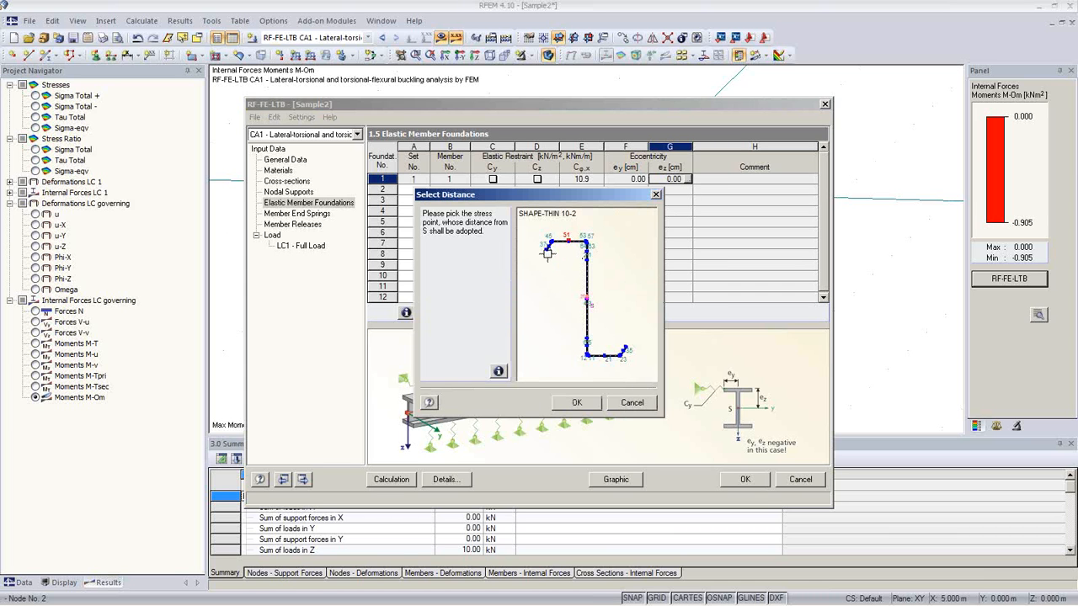
left_click(578, 406)
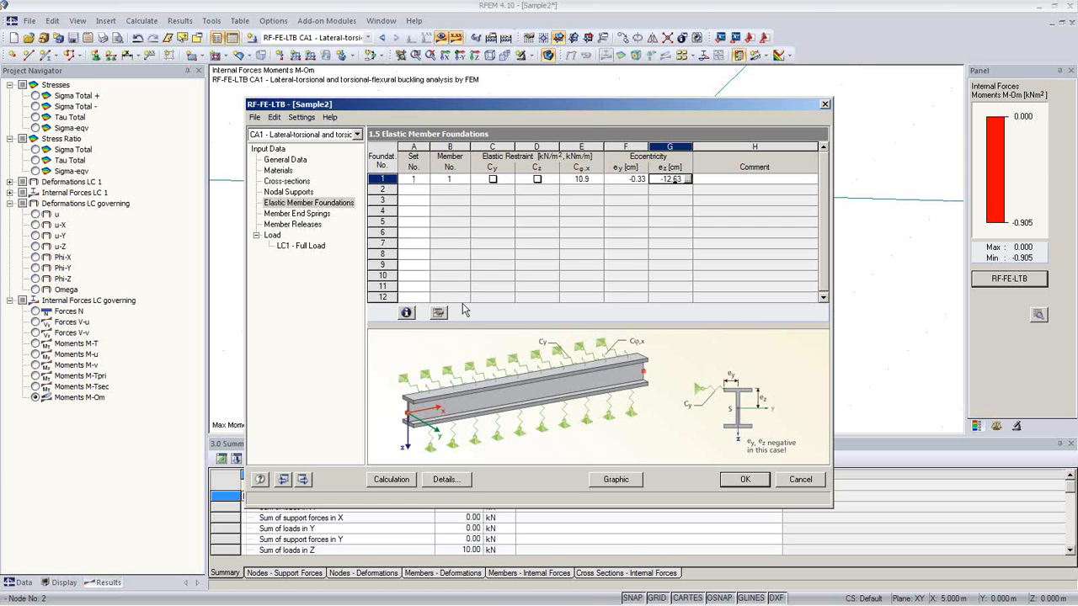
- Run the calculation with the eccentric rotational restraint and check the critical load factor for LC1
left_click(406, 481)
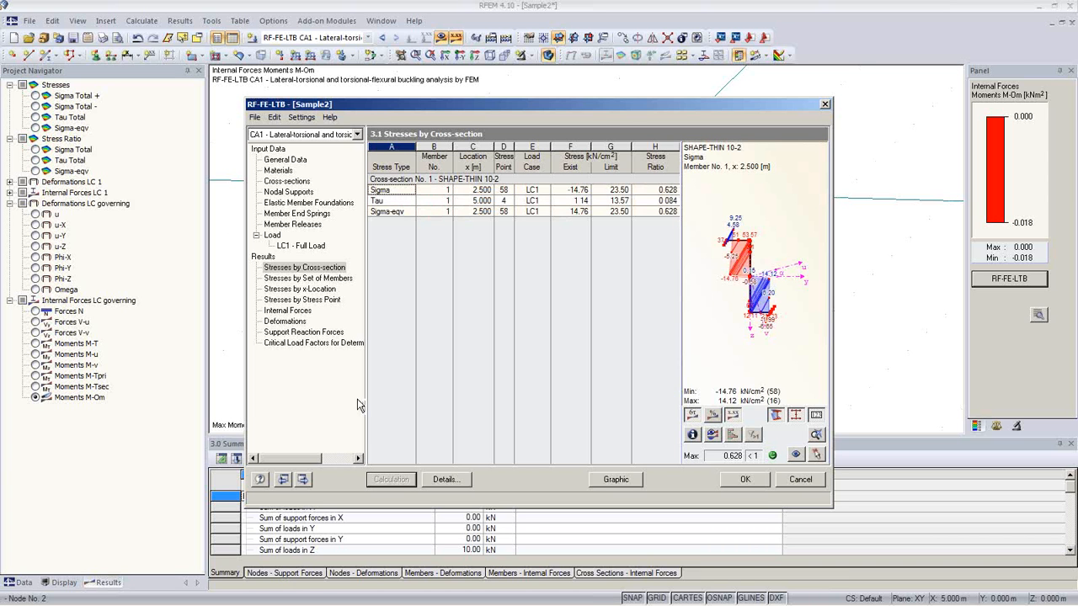
left_click(311, 343)
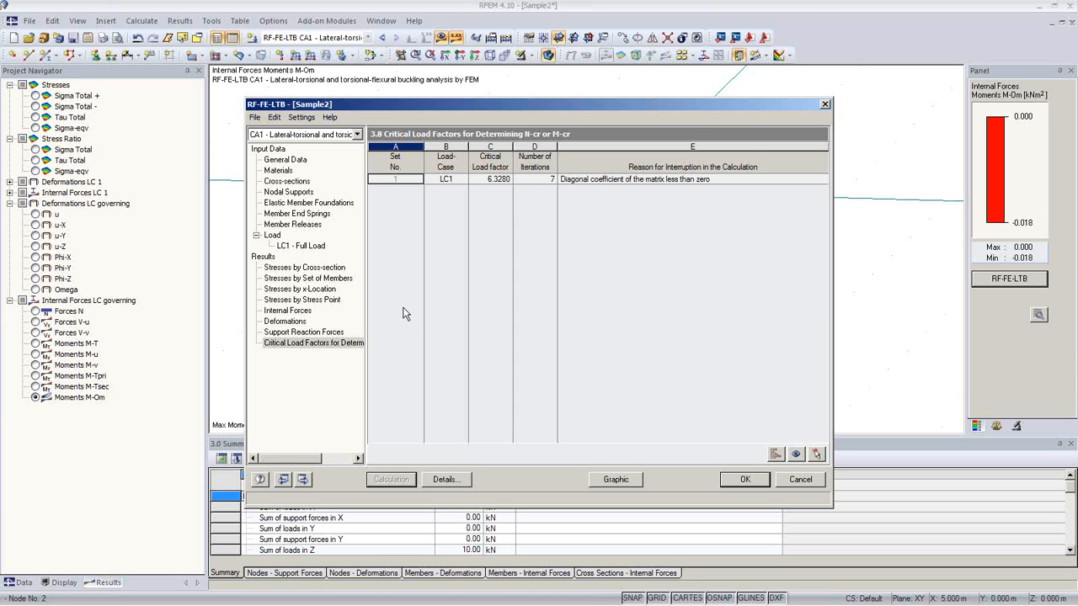
- Add an imperfection to load case LC1 and assign it to set of members 1
left_click(303, 246)
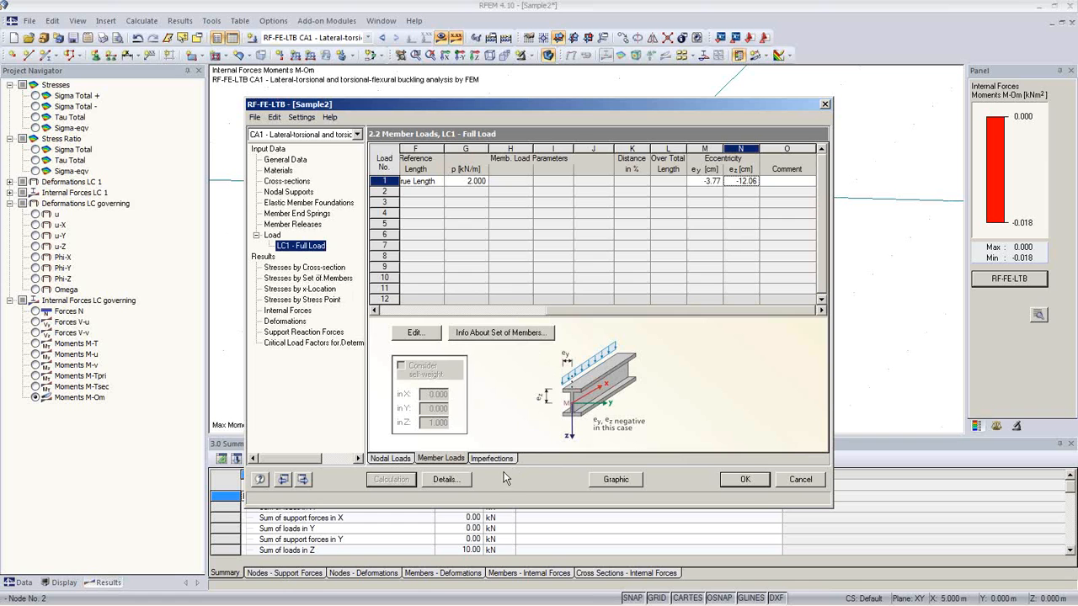
left_click(493, 459)
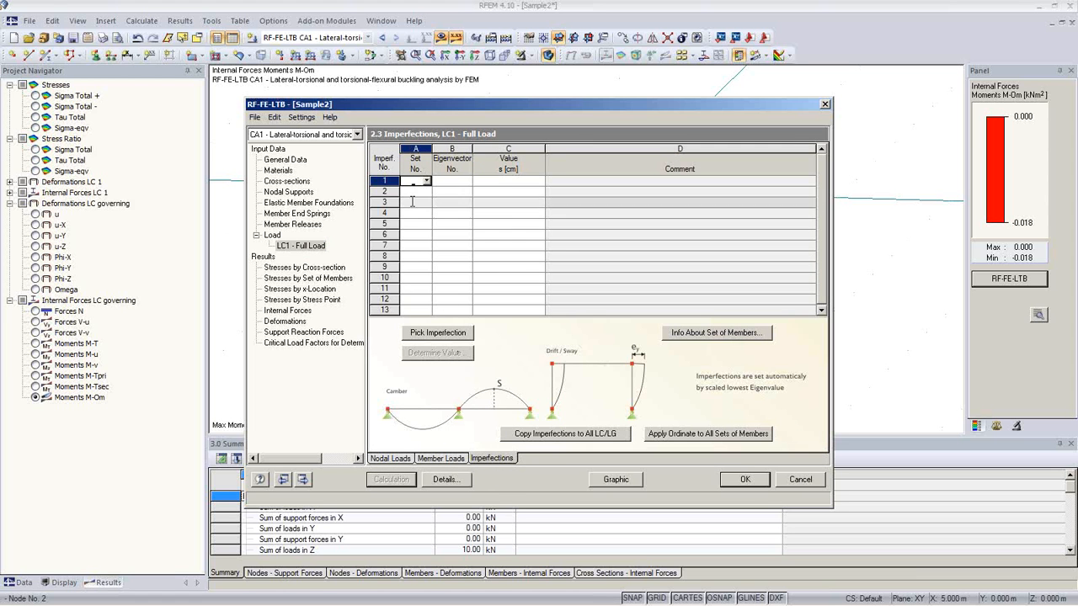
left_click_drag(506, 109, 515, 353)
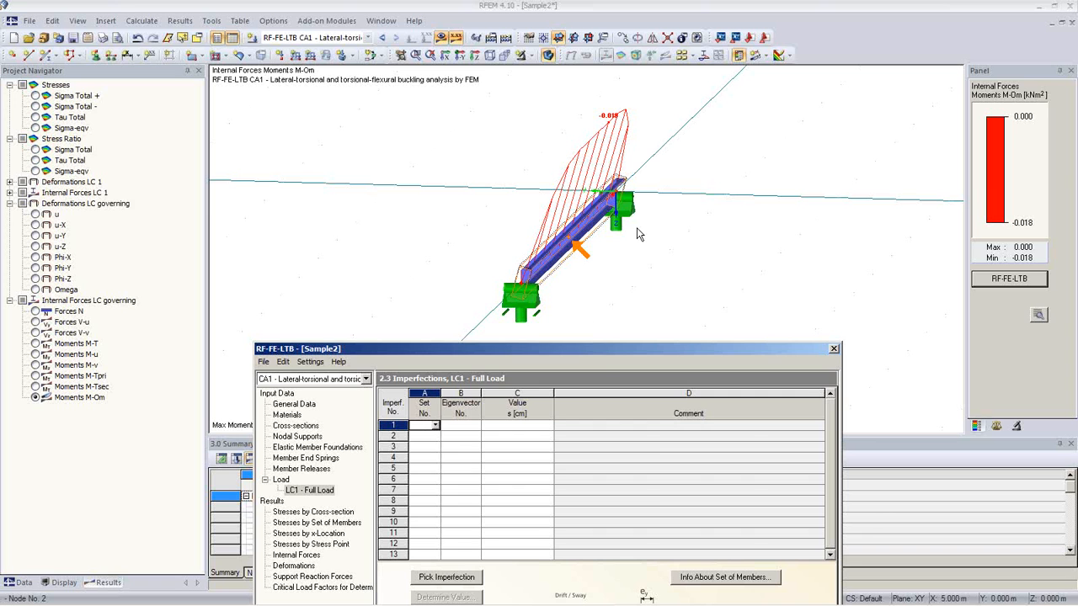
left_click_drag(604, 355, 575, 196)
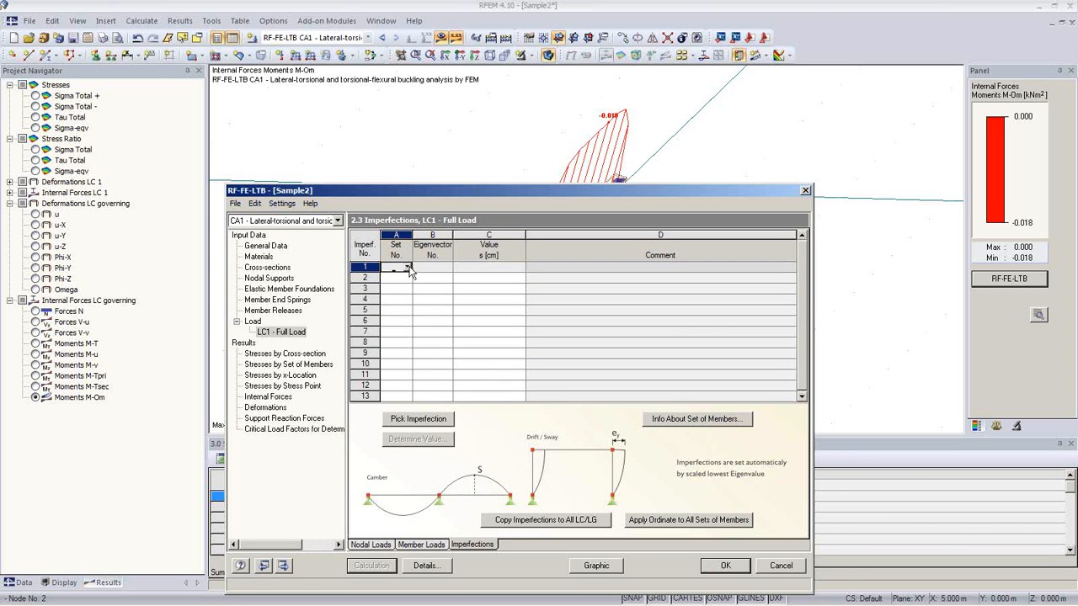
left_click(406, 267)
left_click(401, 279)
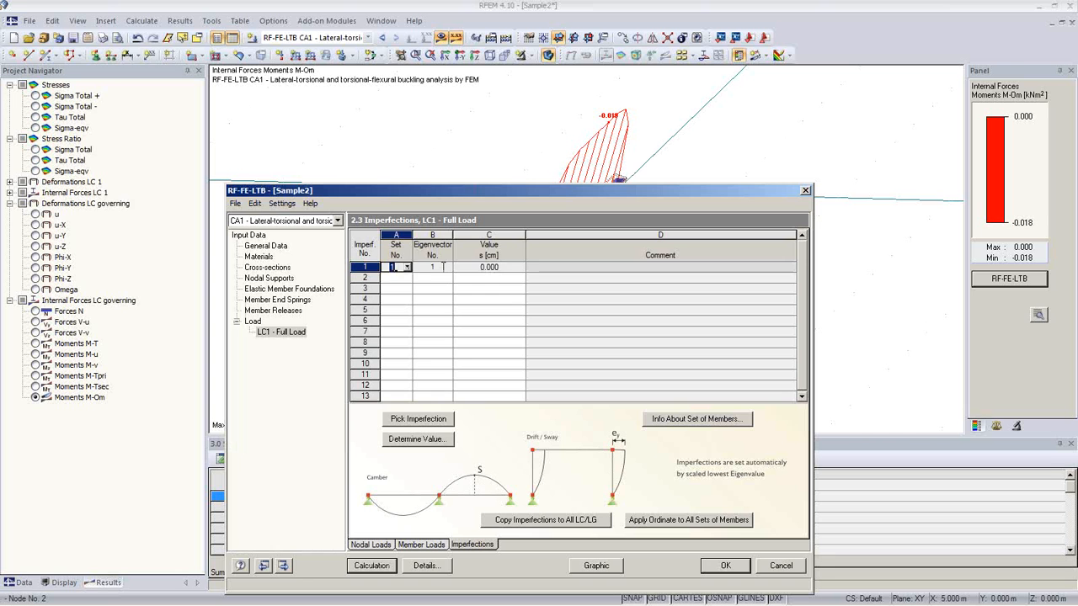
left_click(445, 269)
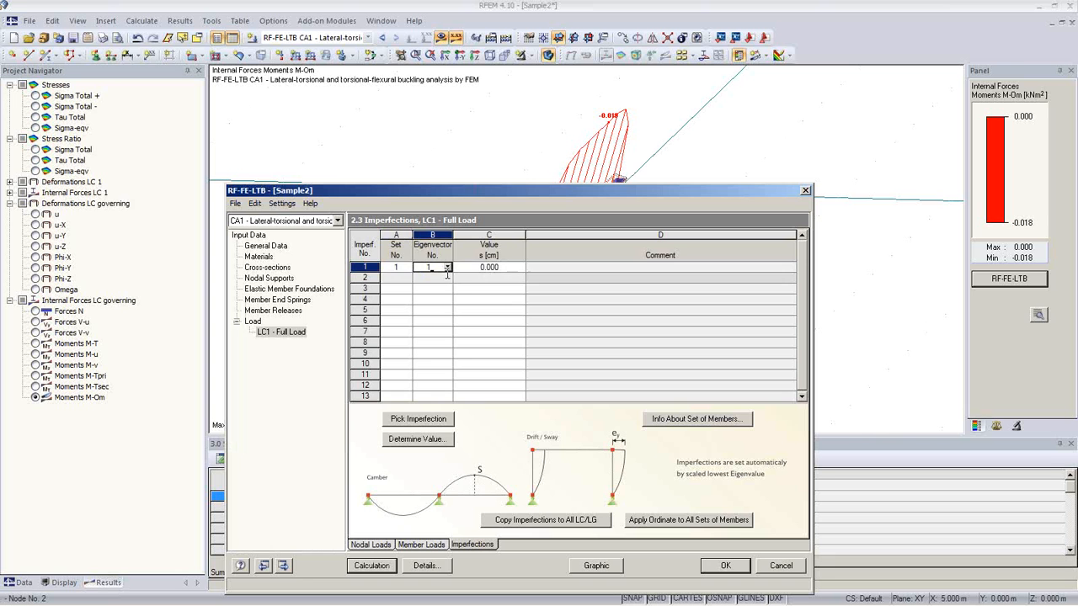
- Start picking the imperfection graphically and compare the shapes of eigenvectors No 1 and No 2
left_click(431, 438)
middle_click_drag(656, 337, 636, 314)
scroll(636, 312, "down", 2)
scroll(636, 316, "down", 3)
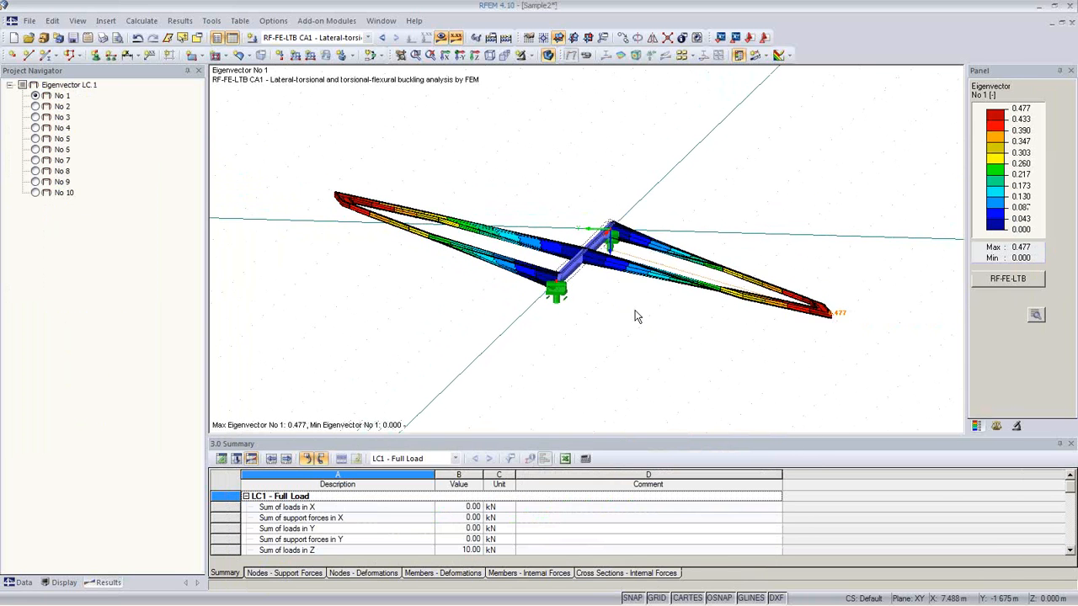
left_click(35, 117)
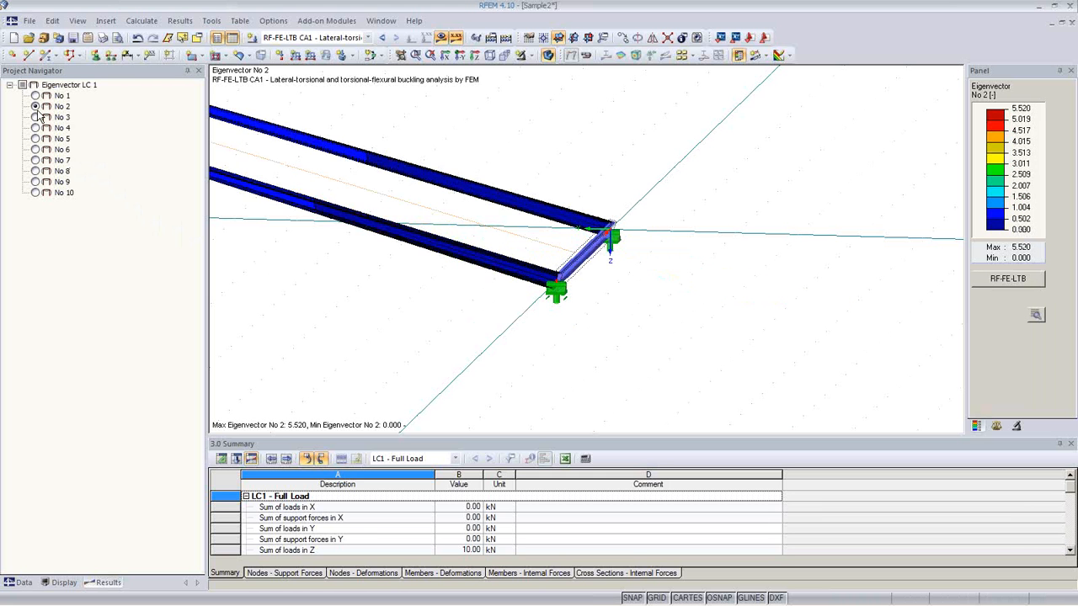
left_click(35, 96)
middle_click_drag(532, 338, 581, 370, "ctrl")
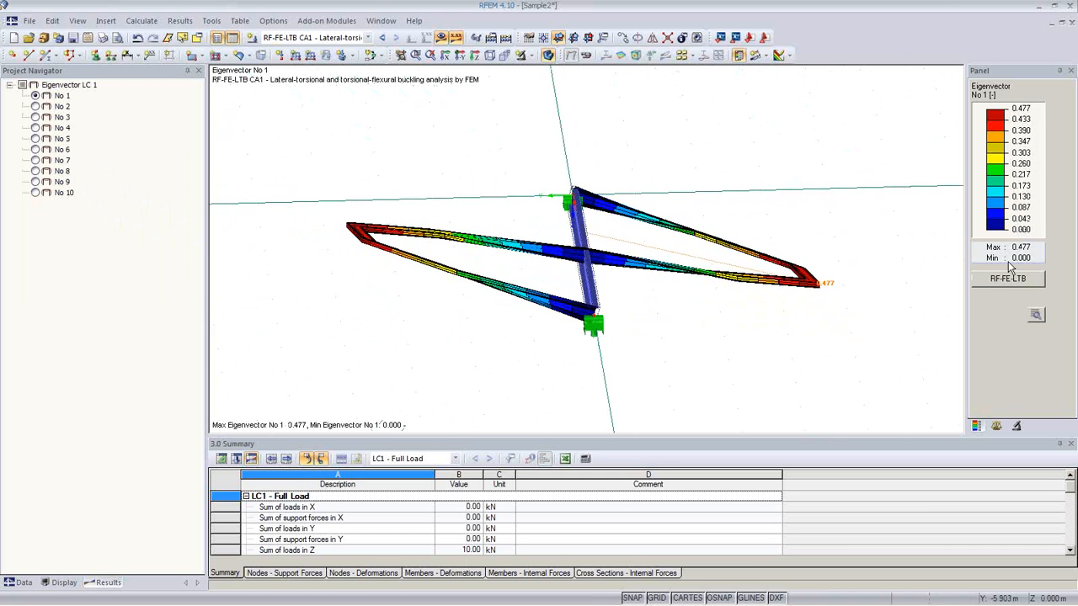
- Display eigenvector No 2 and reduce the deformation display factor to 0.375
left_click(38, 107)
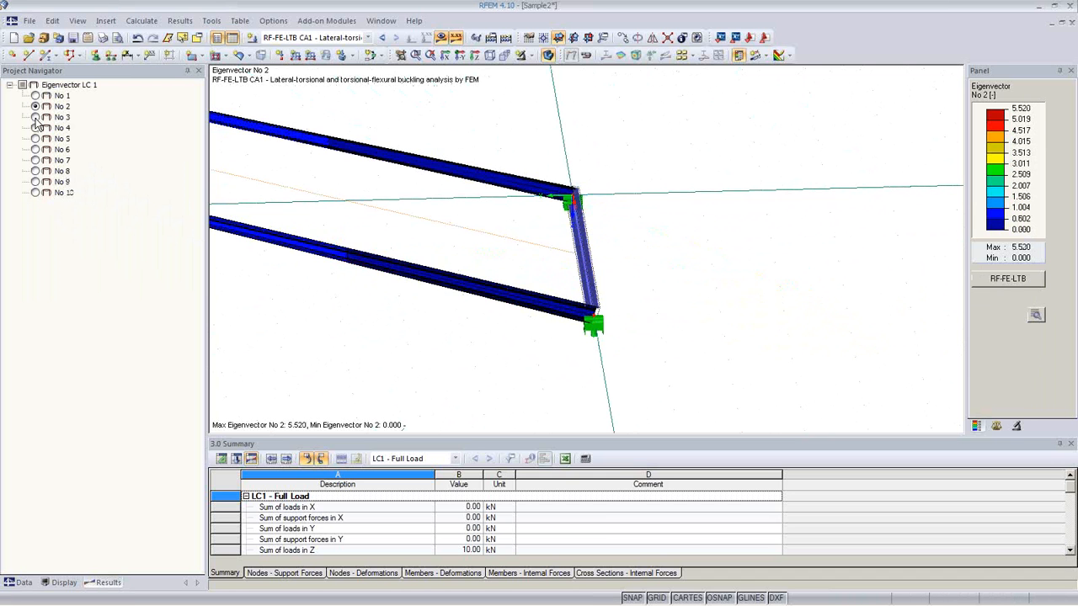
middle_click_drag(457, 288, 640, 337)
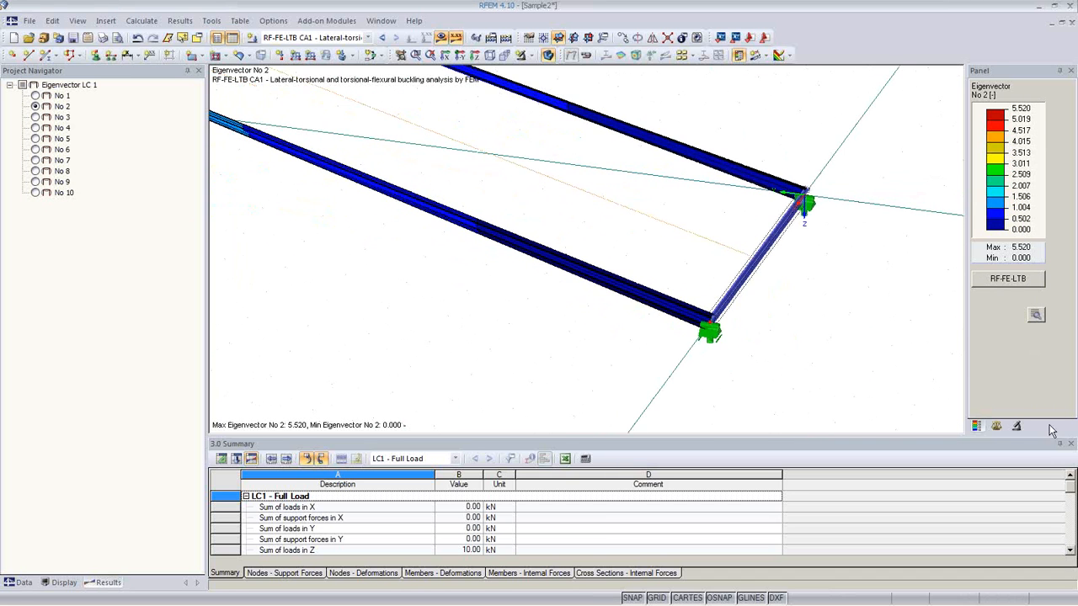
left_click(1016, 426)
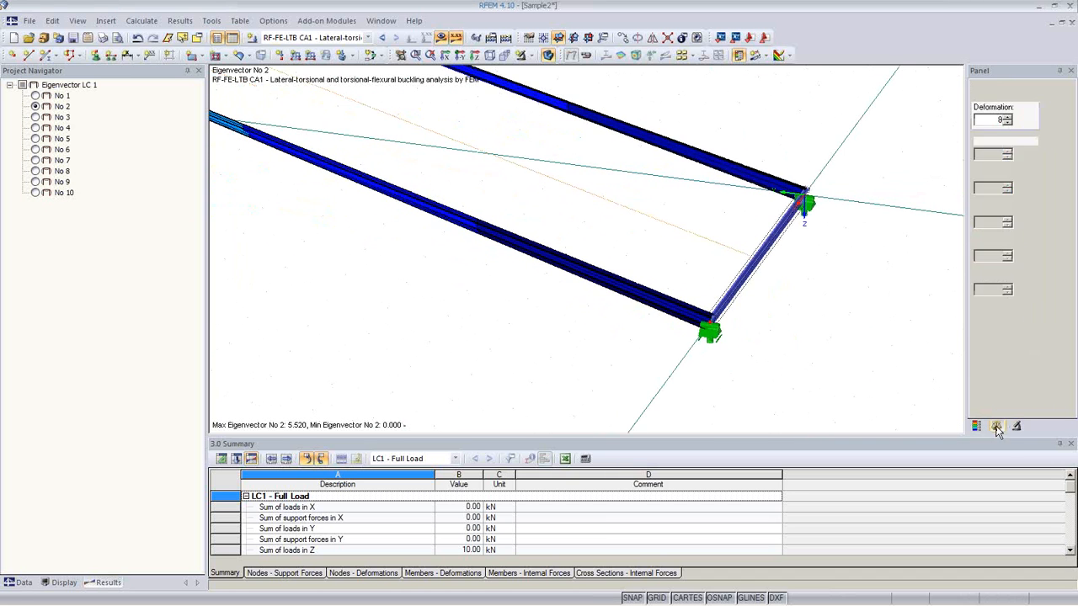
left_click(1005, 118)
left_click(1005, 119)
left_click(1006, 119)
left_click(1008, 124)
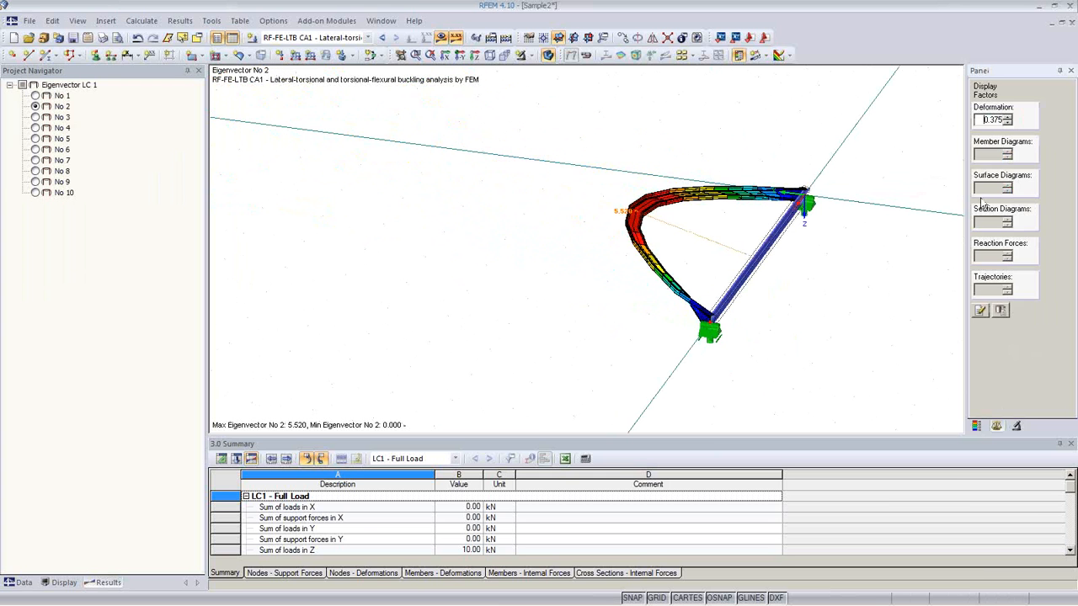
middle_click_drag(873, 298, 957, 174, "ctrl")
middle_click_drag(718, 304, 689, 311)
- Examine the shapes of eigenvectors No 3 and No 4 on the purlin
left_click(35, 117)
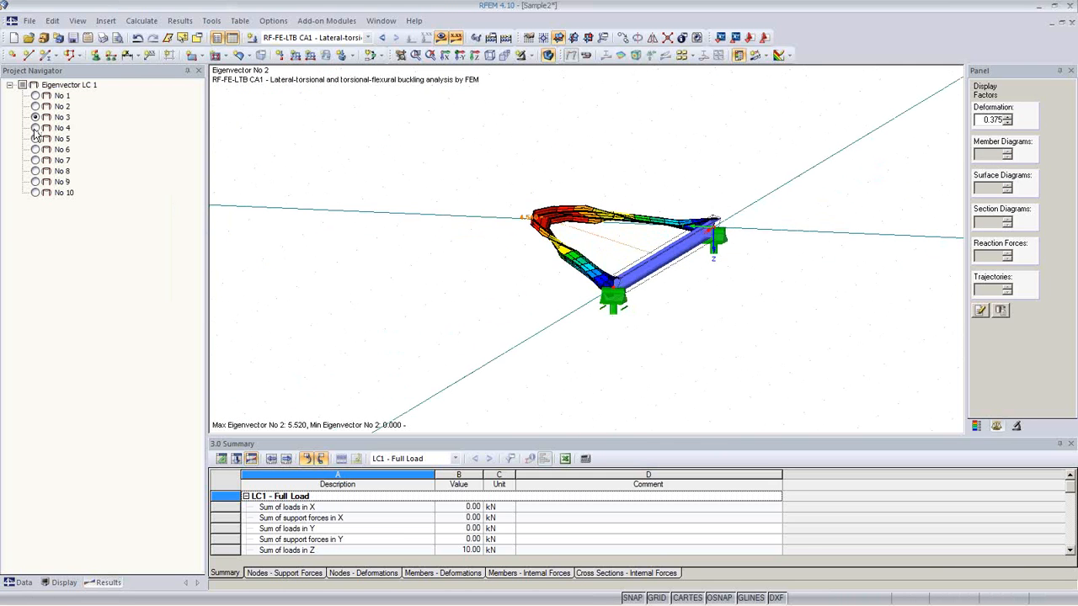
left_click(36, 128)
mouse_move(503, 318)
middle_mouse_down("ctrl")
mouse_move(530, 325)
mouse_move(514, 317)
middle_mouse_up("ctrl")
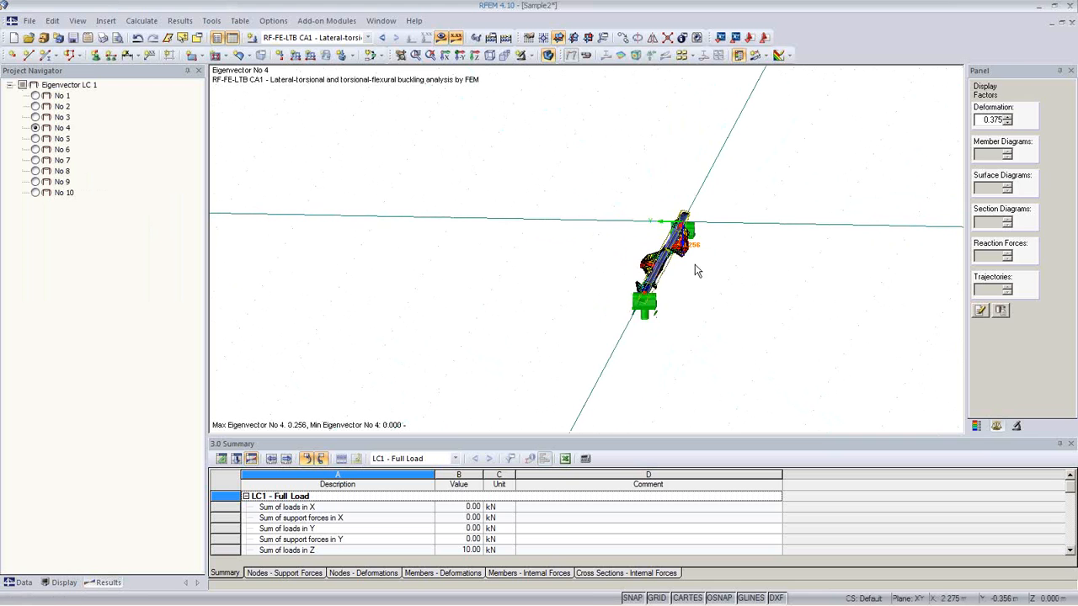
scroll(686, 284, "up", 3)
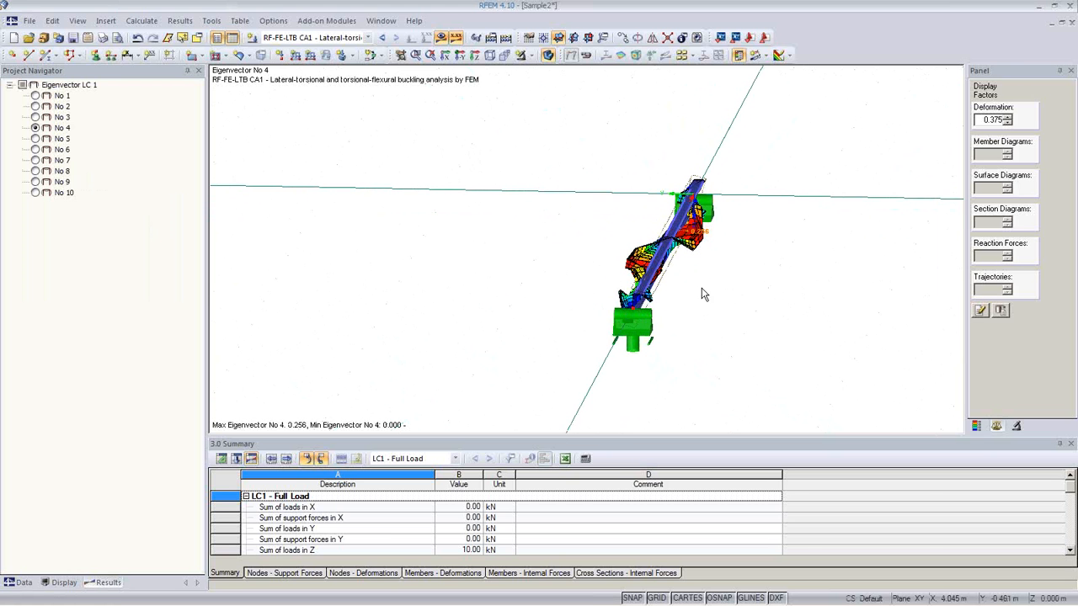
- Inspect eigenvector No 2 from several angles and adopt it as the imperfection shape for set of members 1
left_click(36, 106)
middle_click_drag(534, 276, 459, 316, "ctrl")
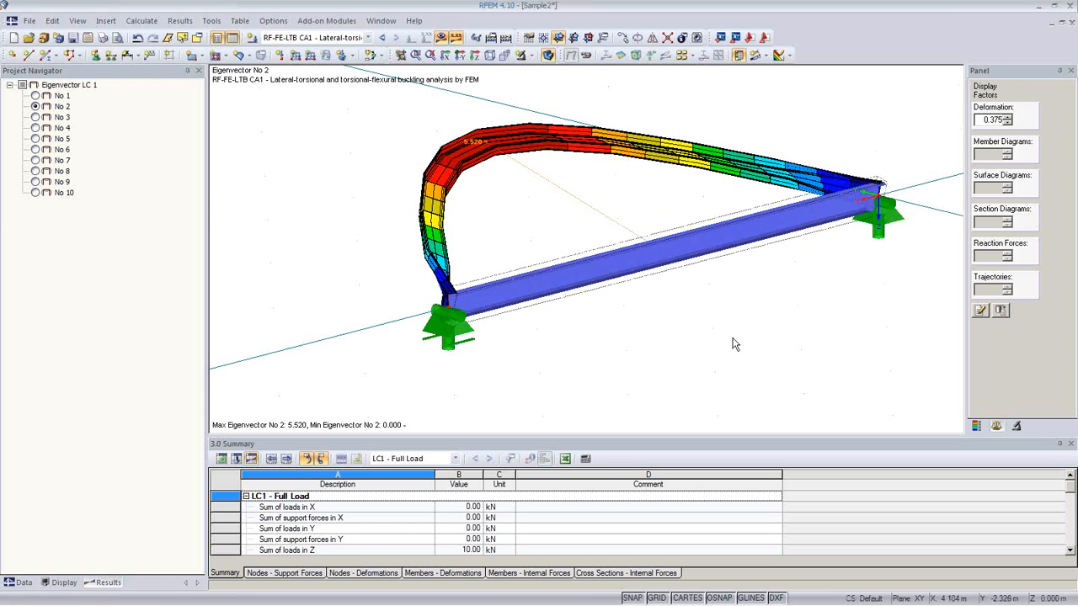
middle_click_drag(553, 357, 858, 241, "ctrl")
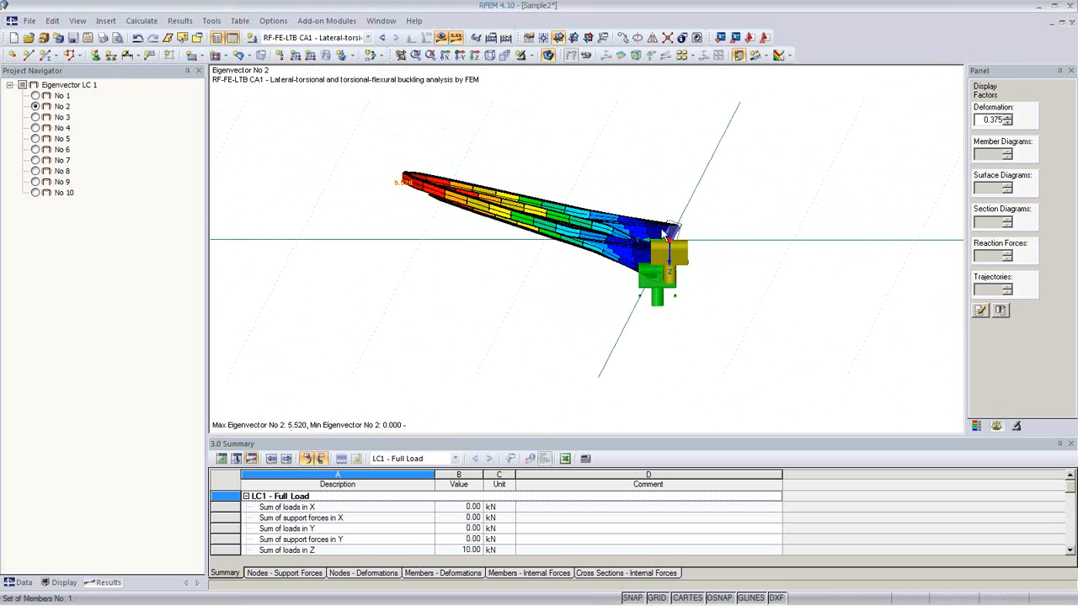
middle_click_drag(697, 269, 618, 348, "ctrl")
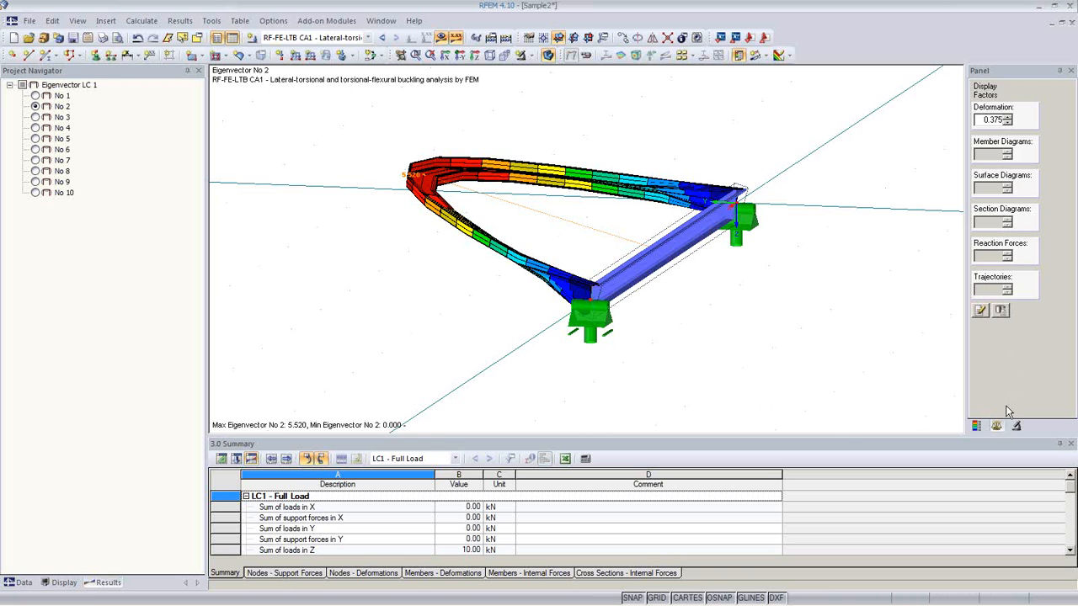
left_click(976, 425)
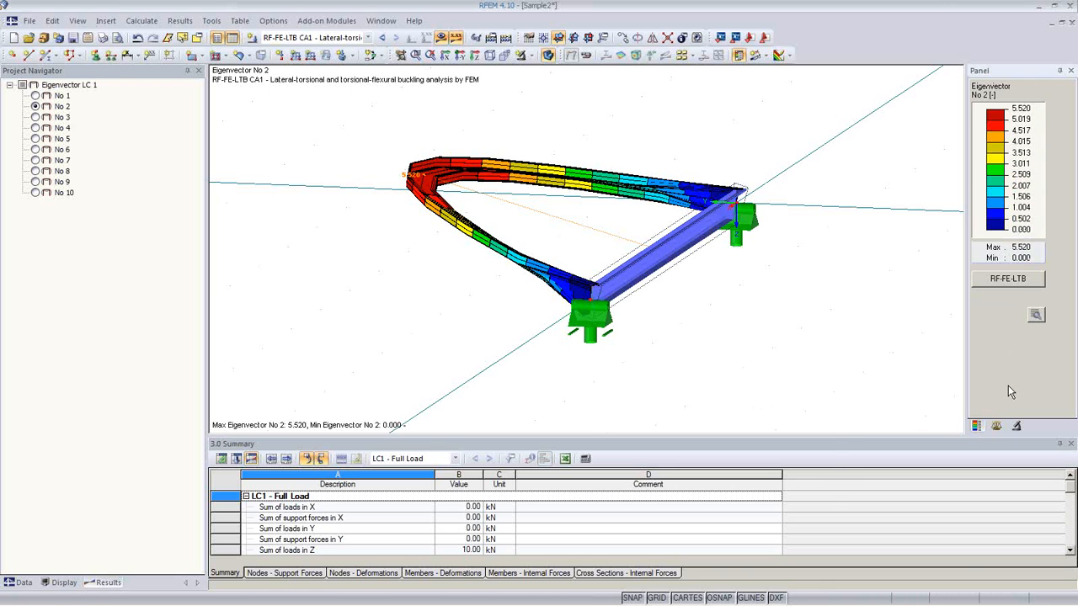
left_click(1019, 283)
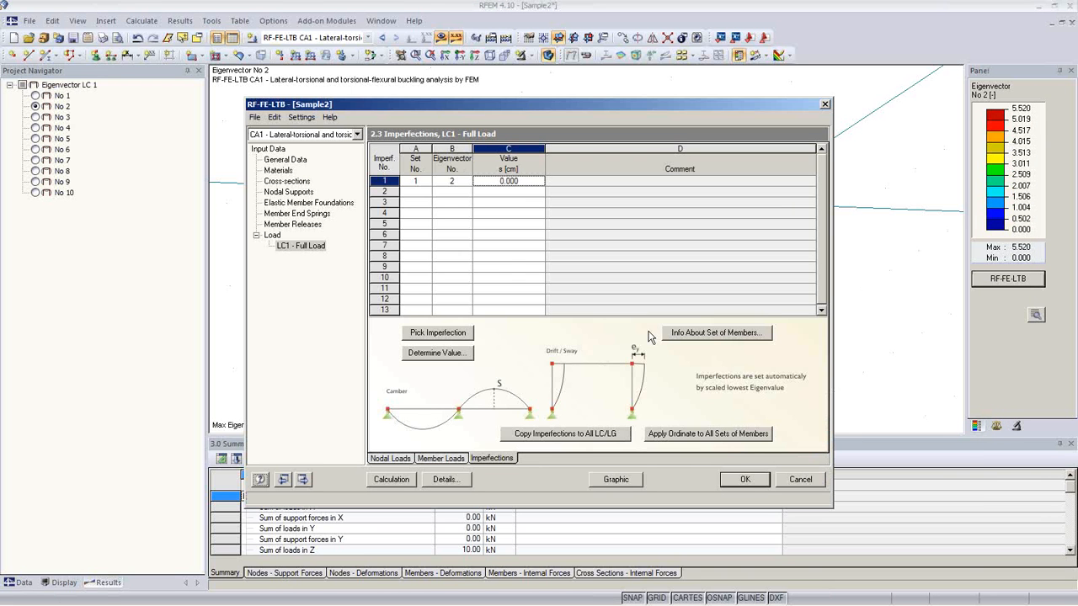
- Set the imperfection value s for eigenvector 2 to 2.5 cm
left_click(493, 180)
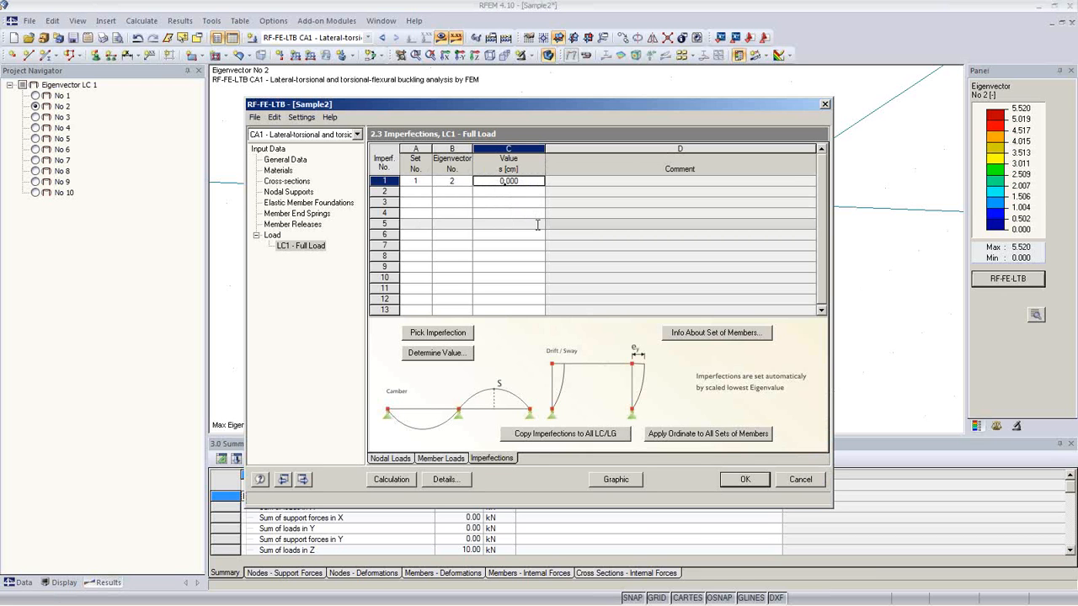
double_click(503, 180)
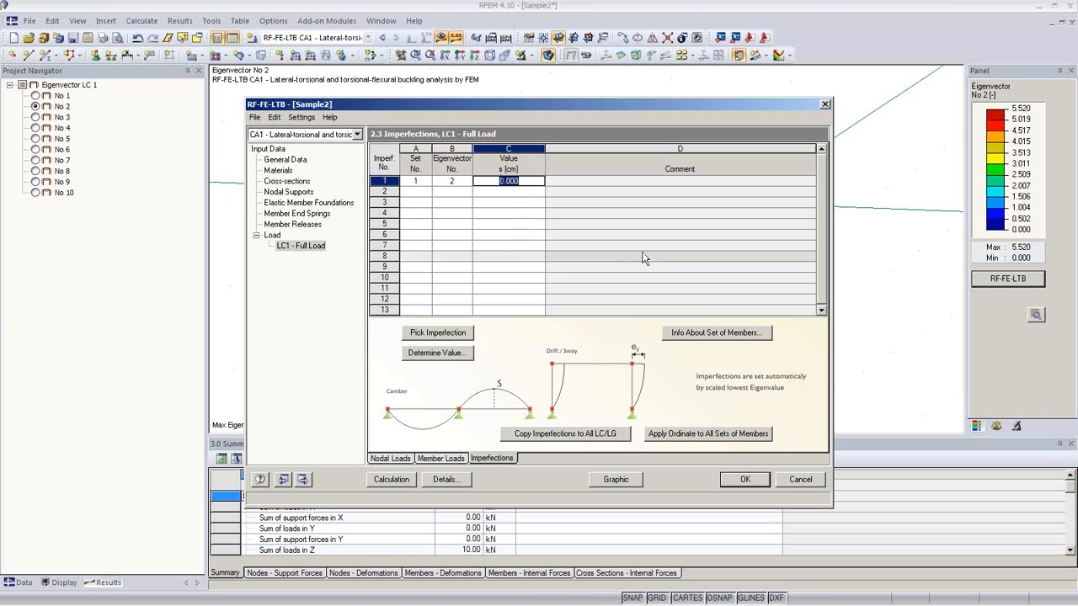
type("2.5")
left_click(514, 203)
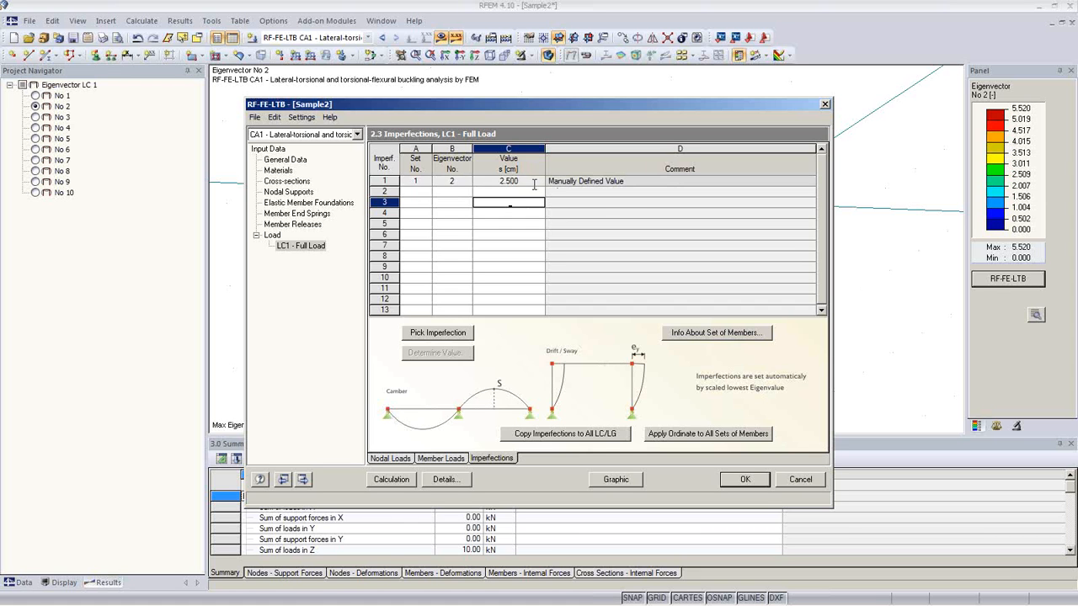
left_click(534, 182)
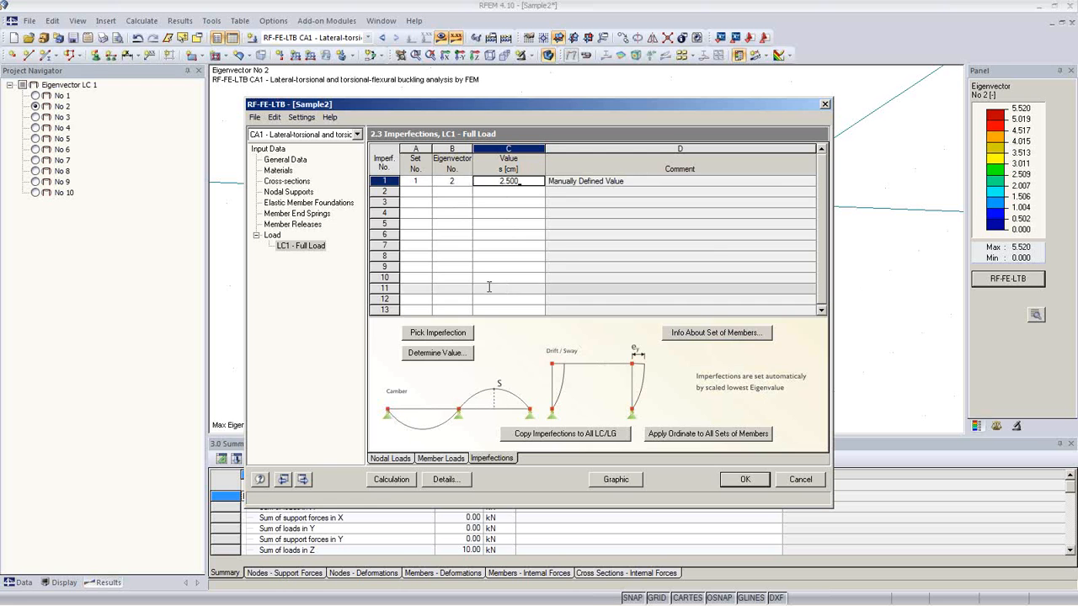
- Recalculate with the imperfection and review the critical load factor and the stresses by cross-section and by set of members
left_click(389, 482)
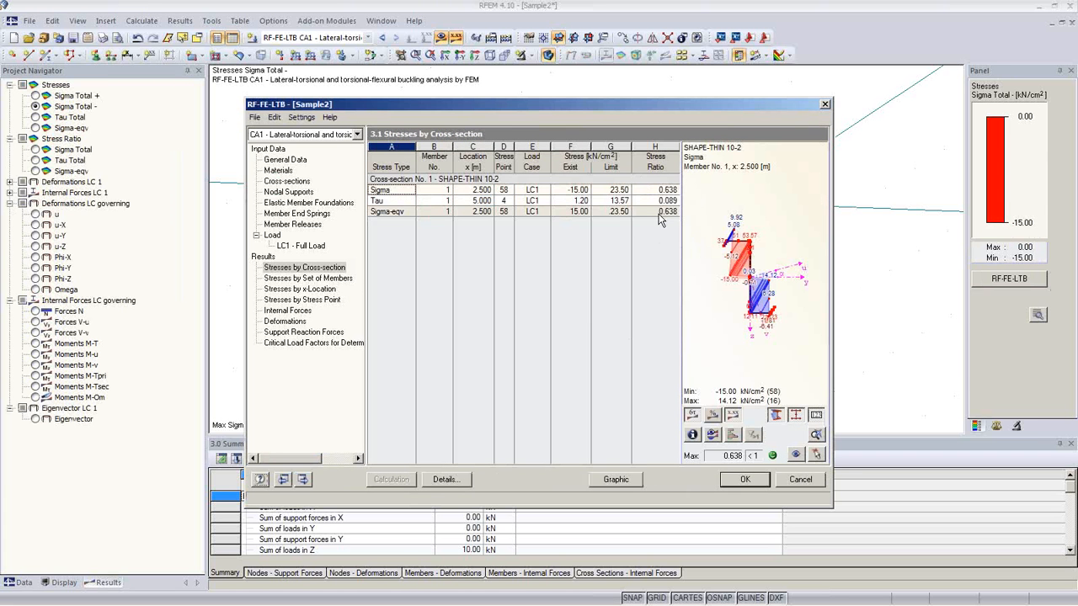
left_click(320, 343)
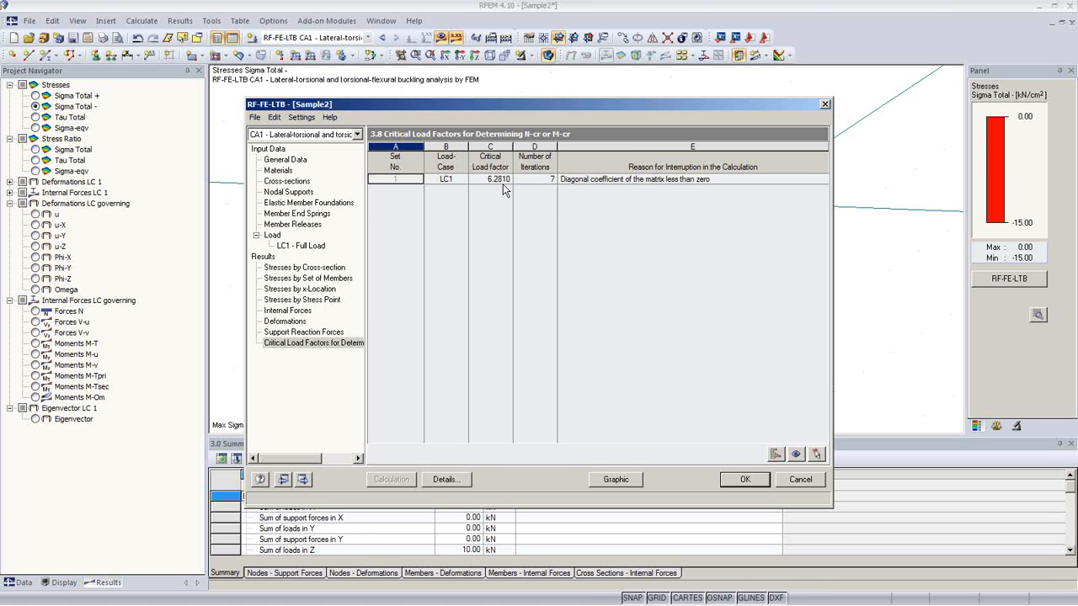
left_click(307, 268)
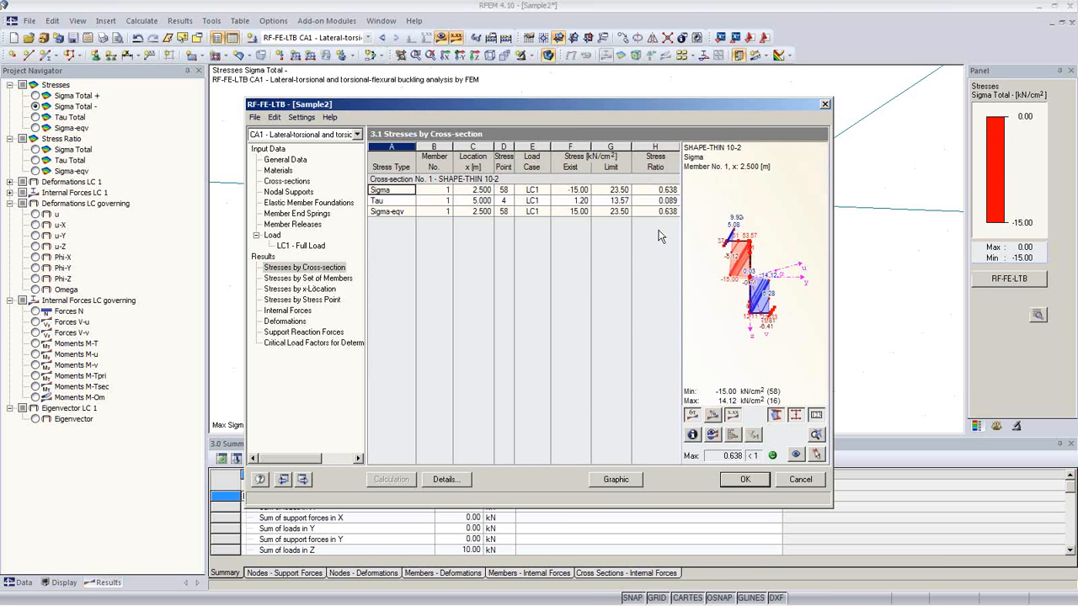
left_click(317, 279)
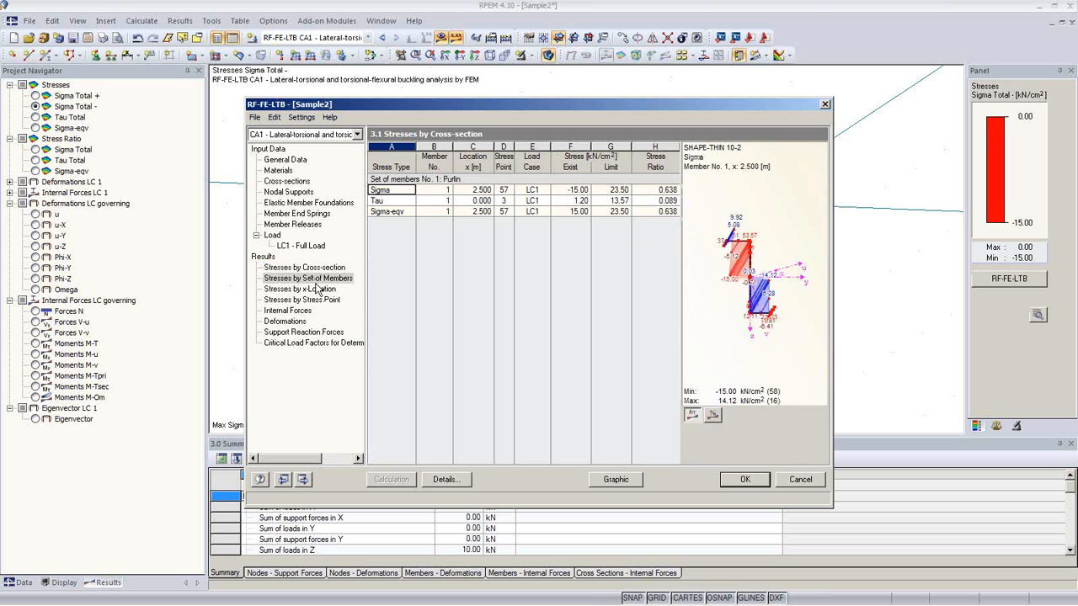
- Review the stresses by x-location and by stress point, the internal forces, the deformations and the support reaction forces of the purlin
left_click(322, 290)
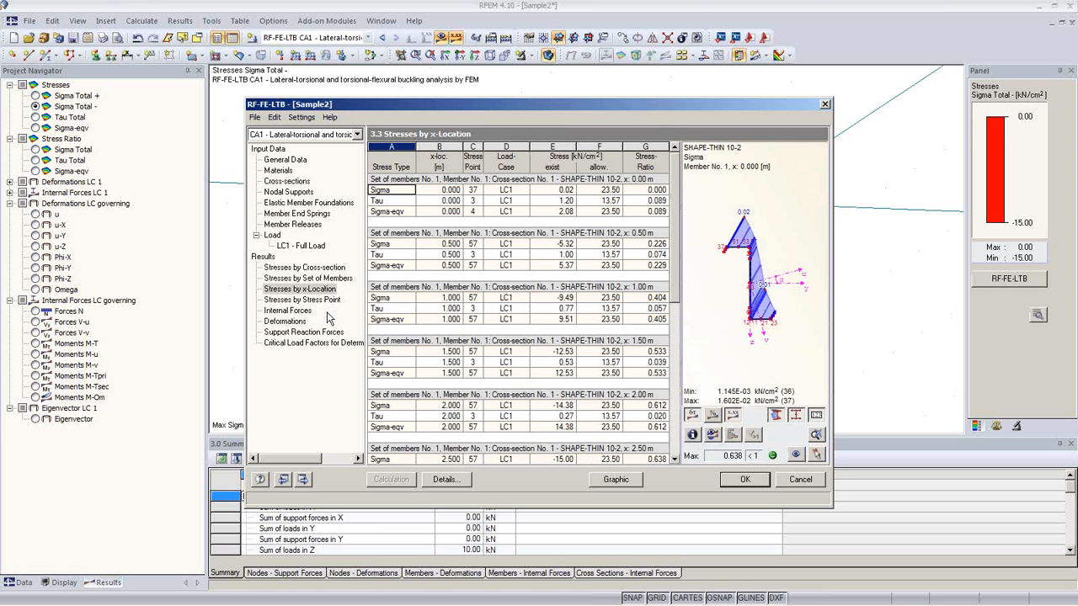
left_click(321, 300)
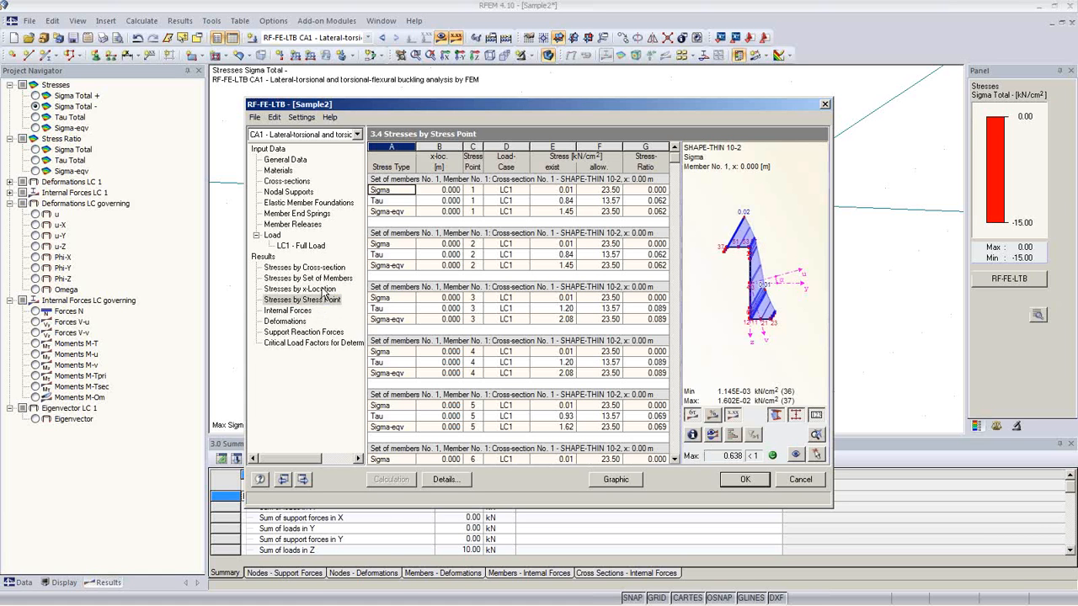
left_click(291, 311)
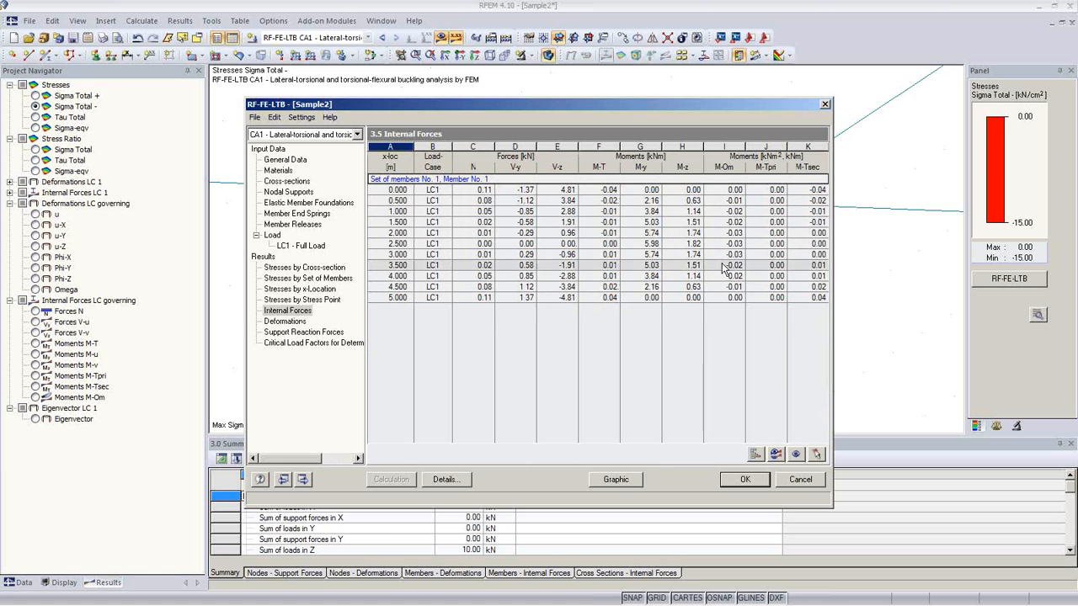
left_click(292, 322)
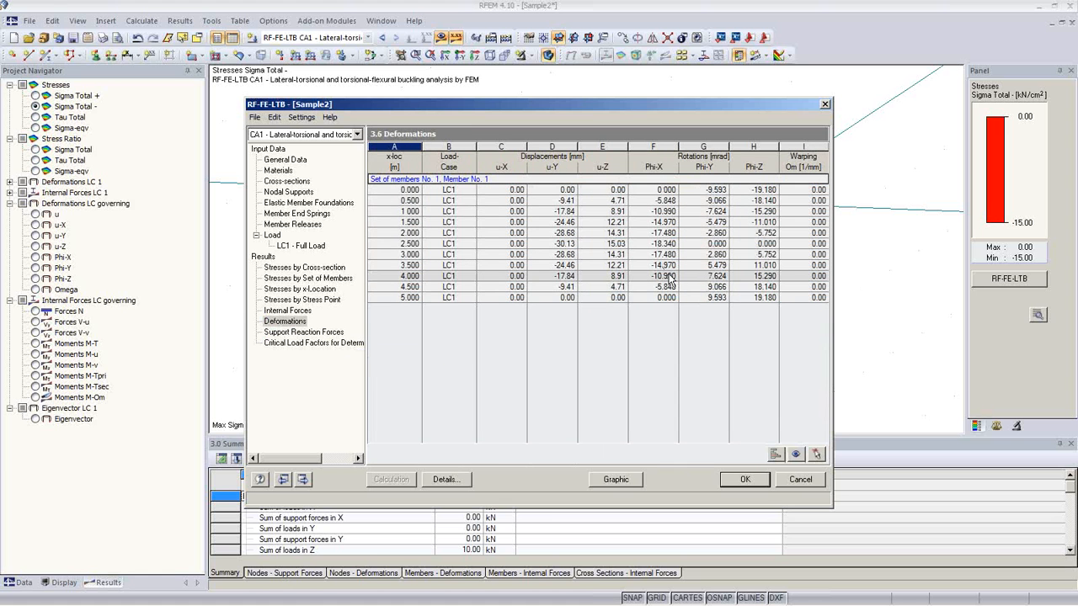
left_click(296, 336)
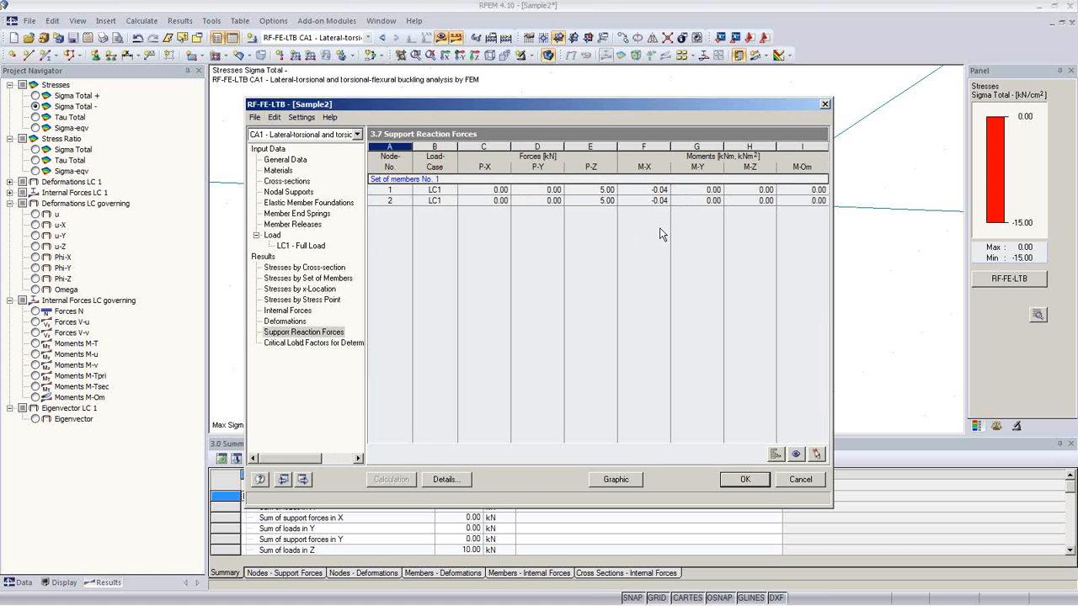
left_click(642, 203)
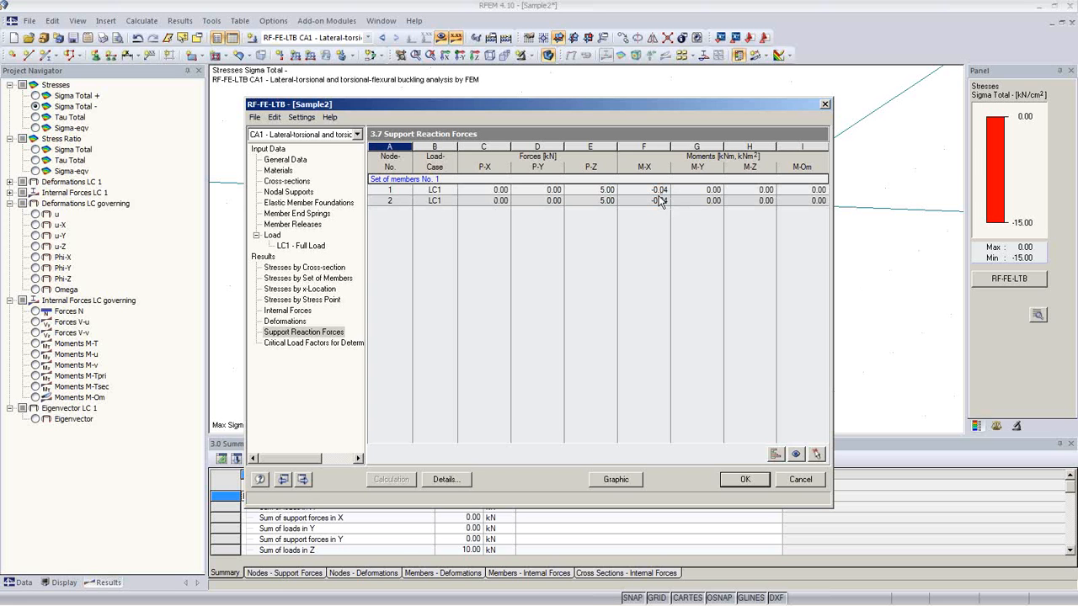
- View the Sigma Total +, Sigma Total - and Sigma-eqv stresses and the Sigma-eqv stress ratio graphically on the purlin model
left_click(621, 482)
middle_click_drag(669, 343, 563, 368, "ctrl")
left_click(548, 56)
middle_click_drag(621, 265, 601, 270, "ctrl")
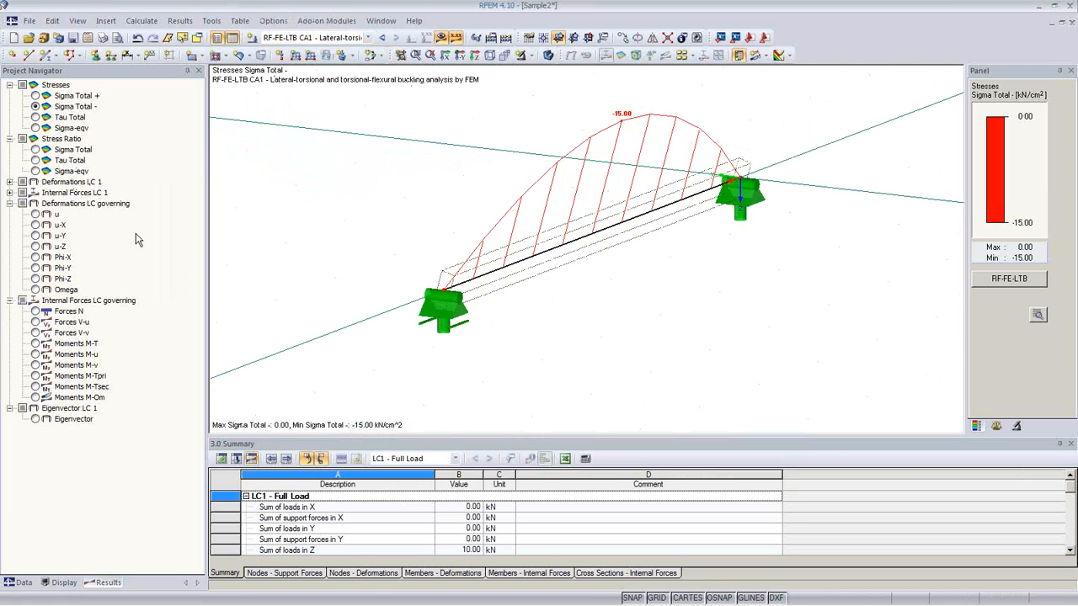
left_click(36, 96)
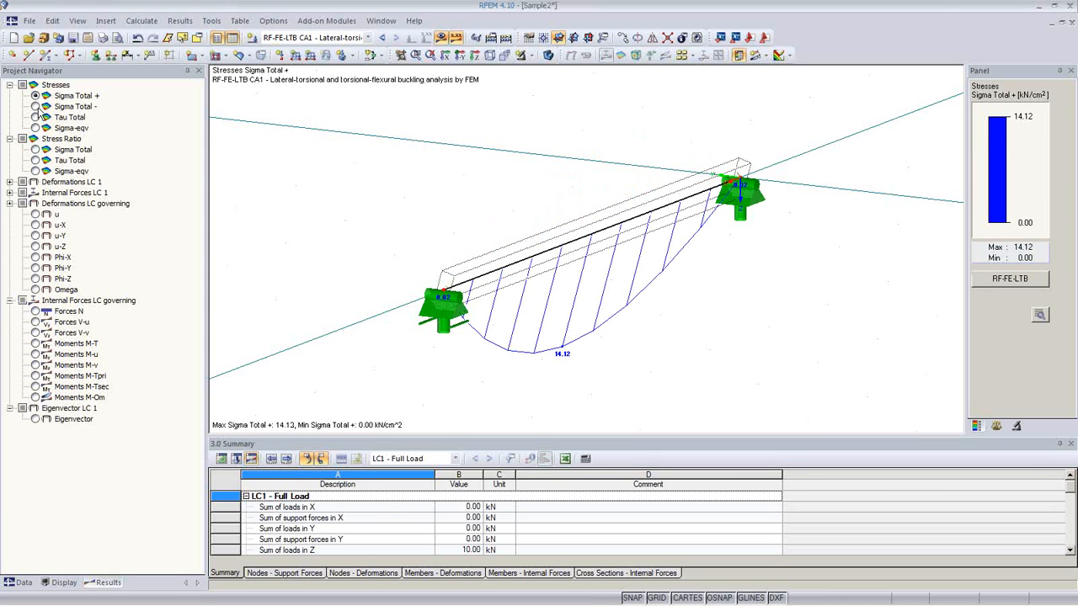
left_click(35, 107)
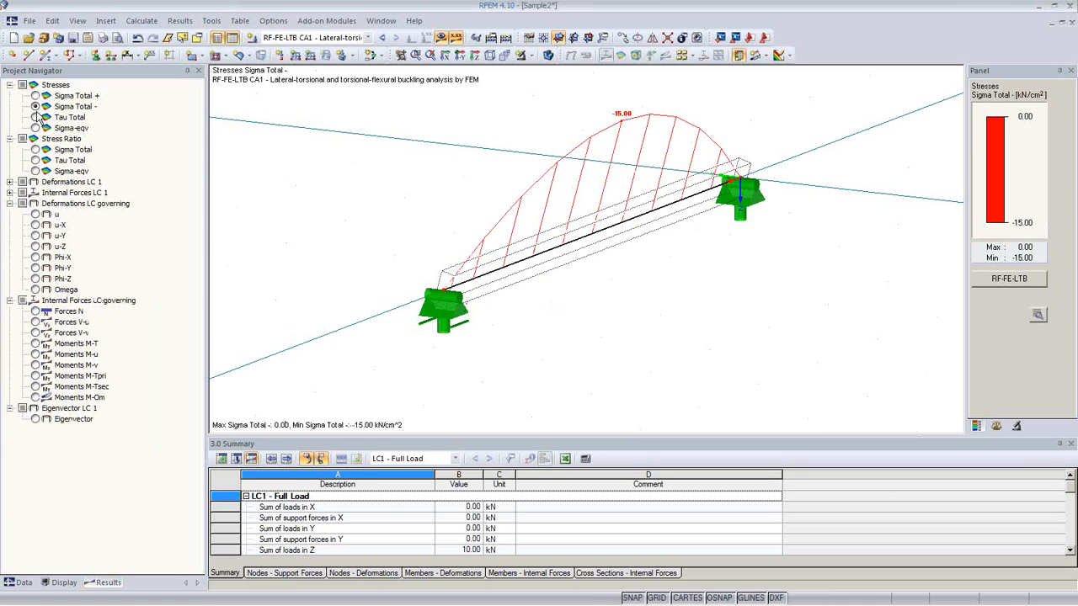
left_click(35, 128)
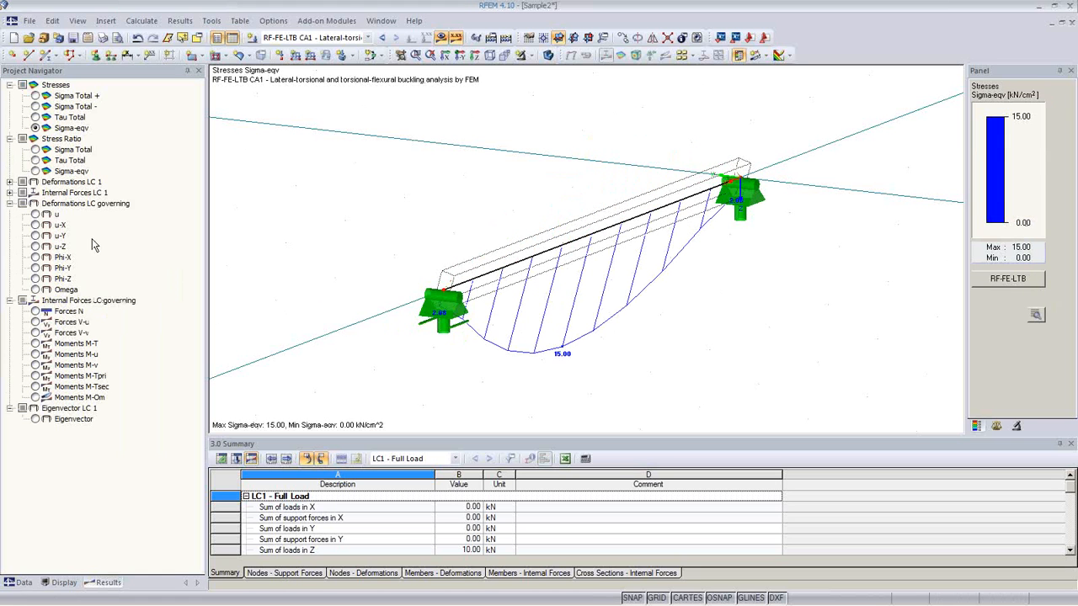
left_click(35, 171)
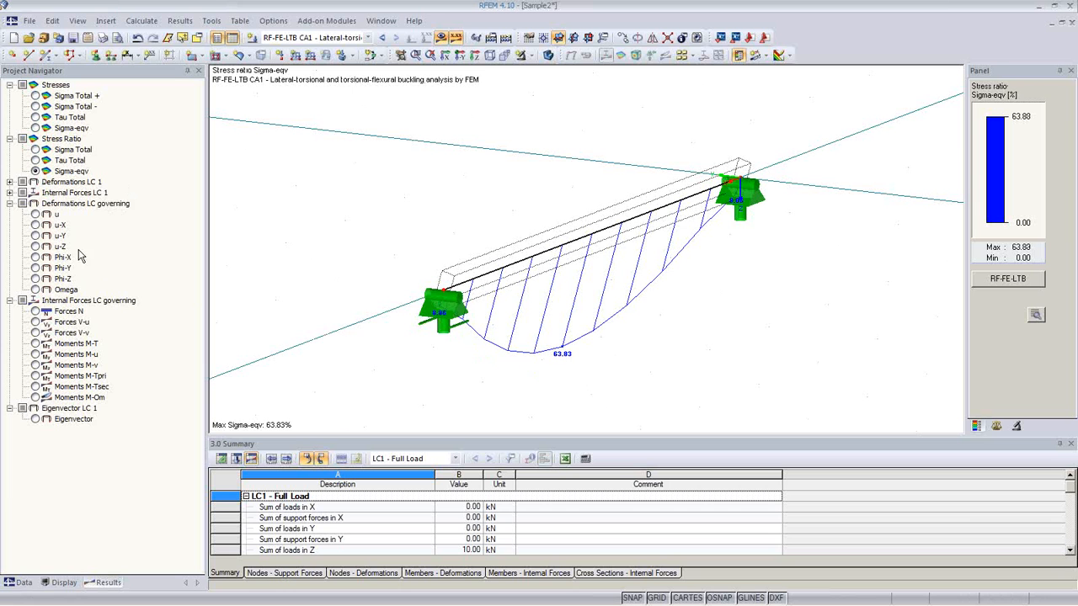
- Display the total deformation u of LC 1 on the purlin
left_click(9, 181)
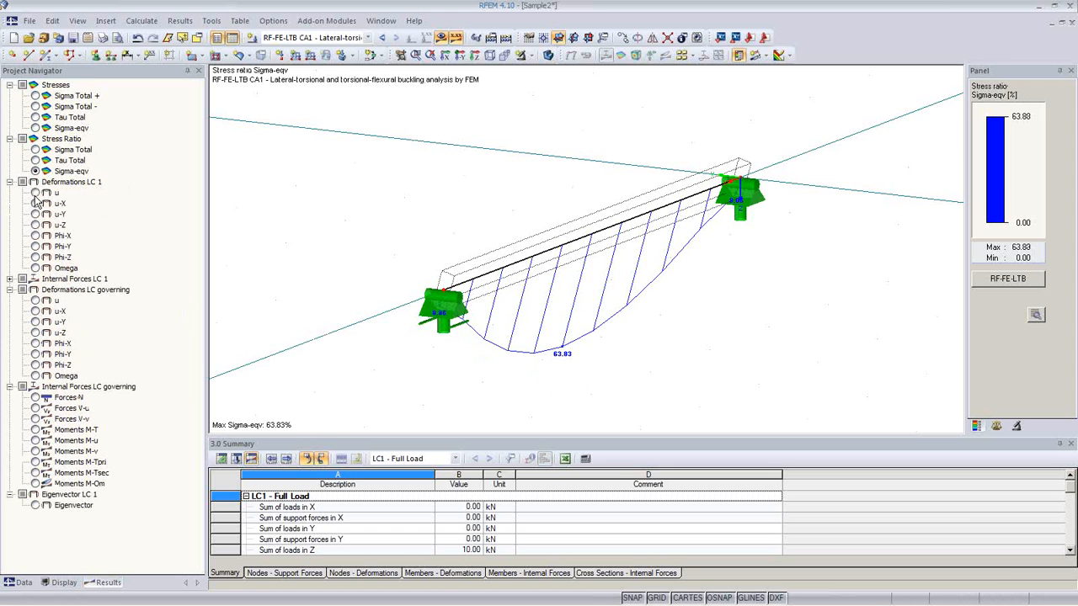
left_click(35, 193)
middle_click_drag(529, 336, 620, 362, "ctrl")
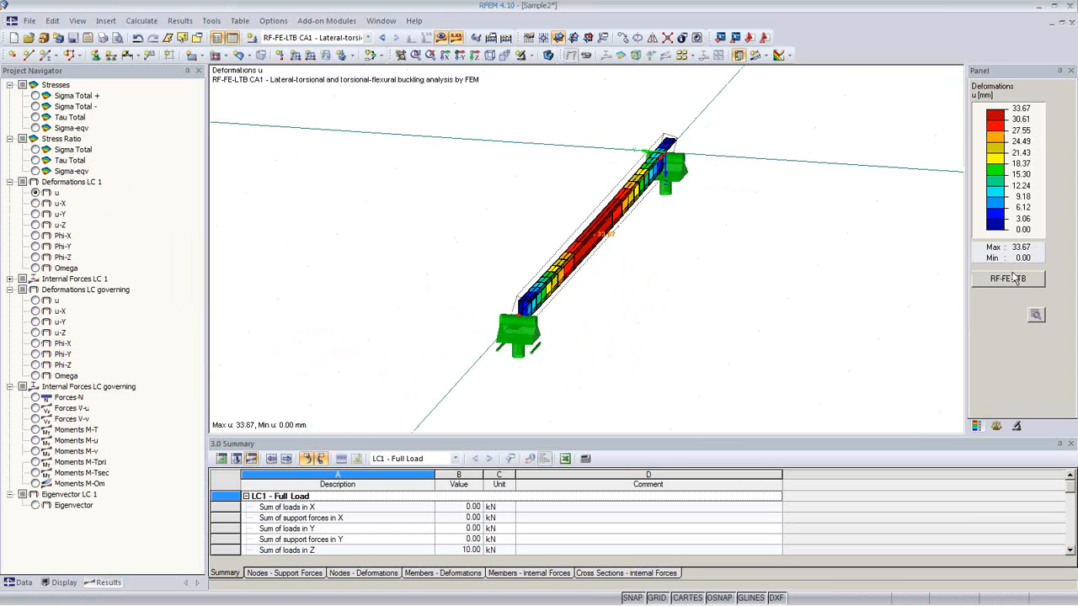
- Raise the deformation display factor to 8 and examine the deformed purlin from an oblique angle
left_click(997, 426)
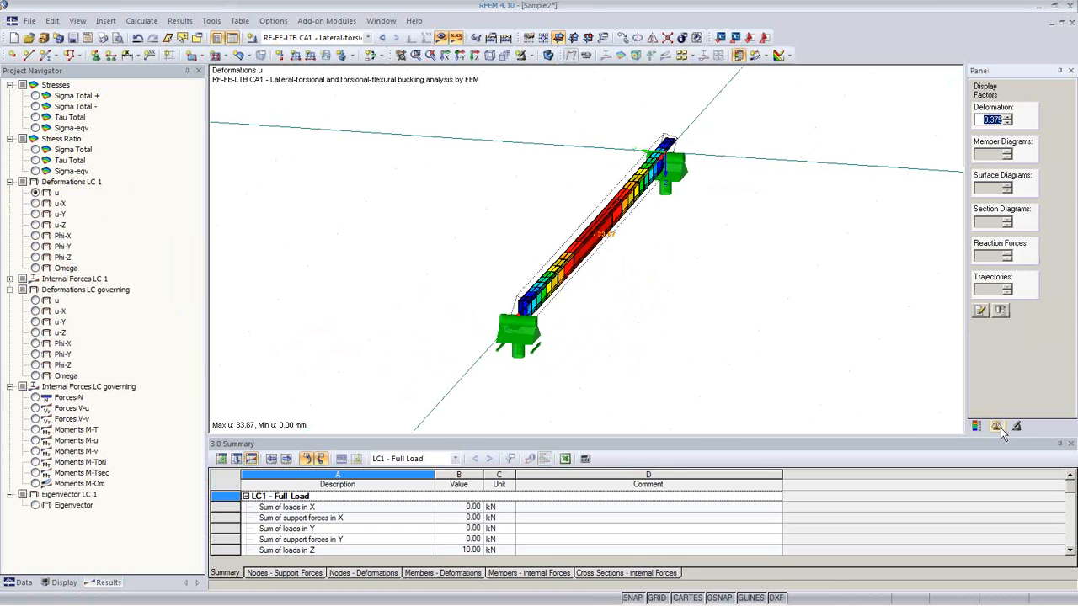
left_click(1007, 117)
left_click(1007, 117)
left_click(1007, 117)
left_click(1007, 117)
left_click(1007, 117)
left_click(1007, 117)
left_click(1007, 117)
left_click(1007, 117)
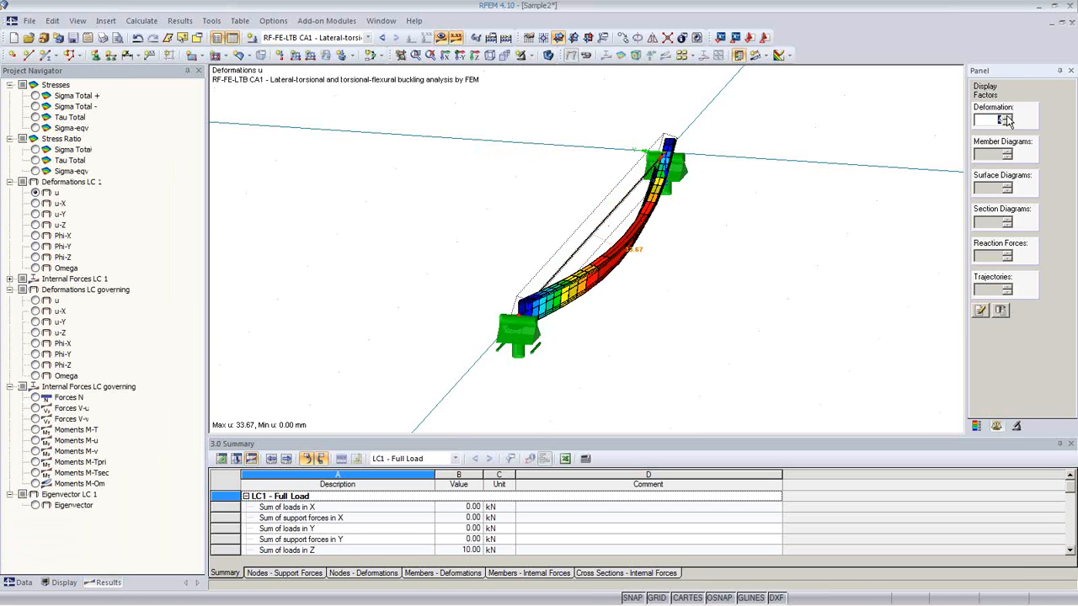
middle_click_drag(820, 291, 628, 305, "ctrl")
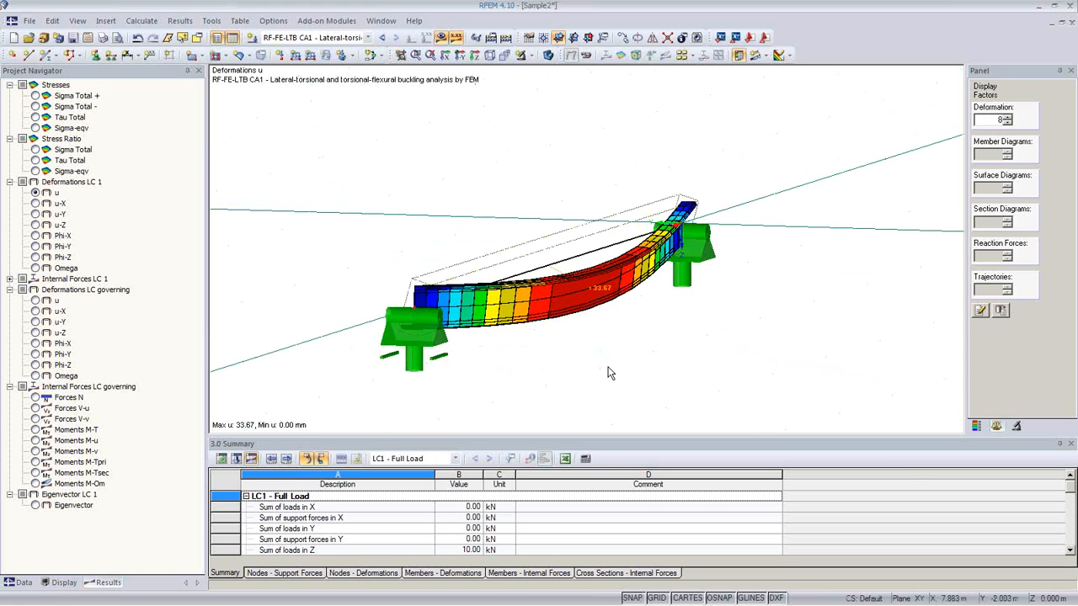
middle_click_drag(610, 373, 592, 357)
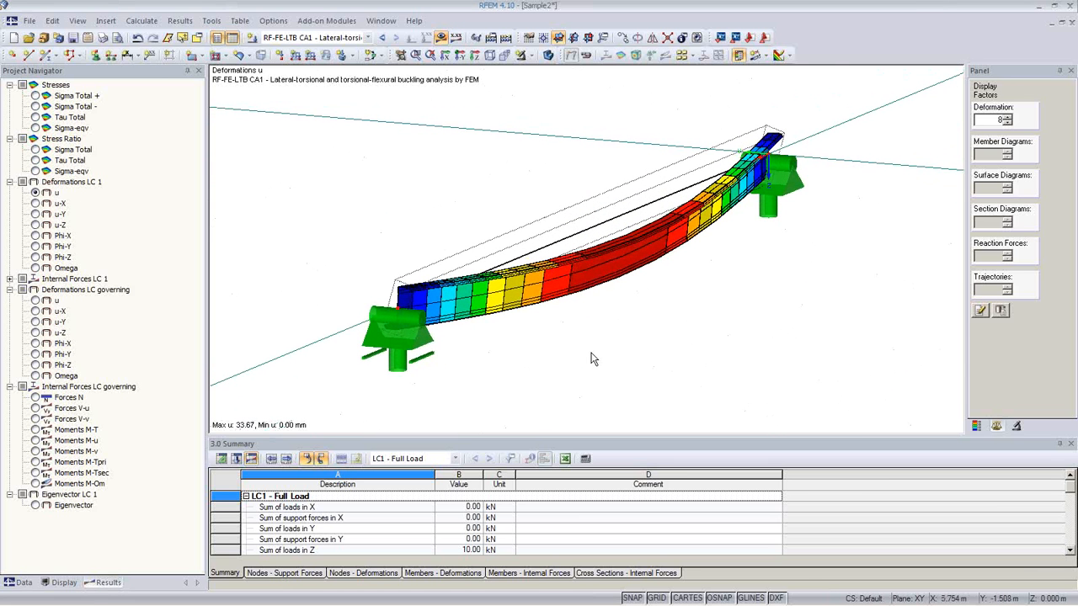
- Add the deformation graphic to printout report D1 with a picture height of 50% of the page
left_click(103, 38)
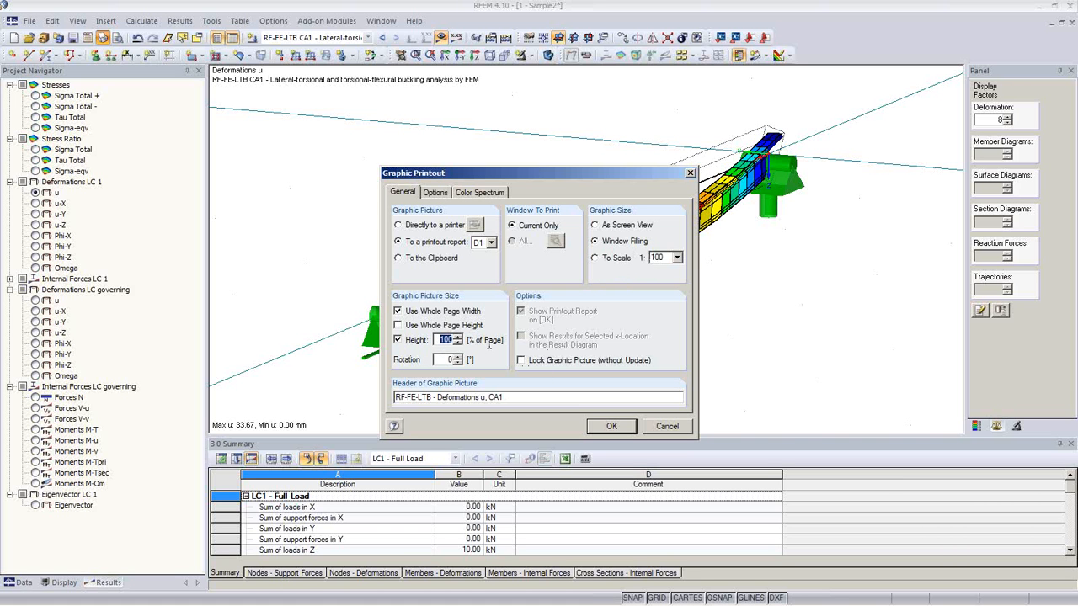
type("50")
left_click(603, 426)
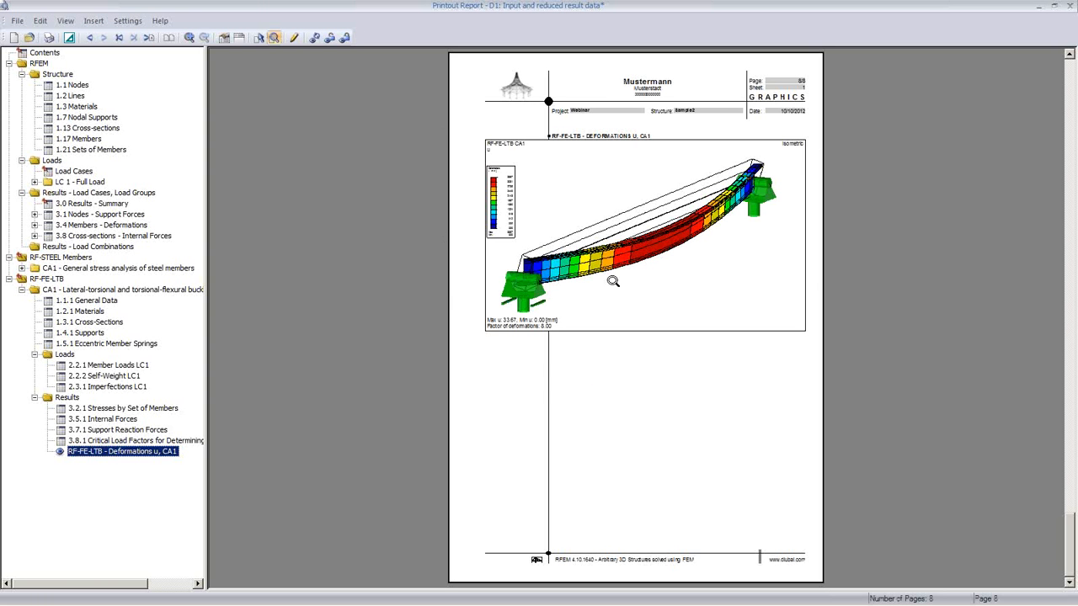
- Review the structural data in the printout report, from the nodes to the cross-sections, members and sets of members
left_click(74, 86)
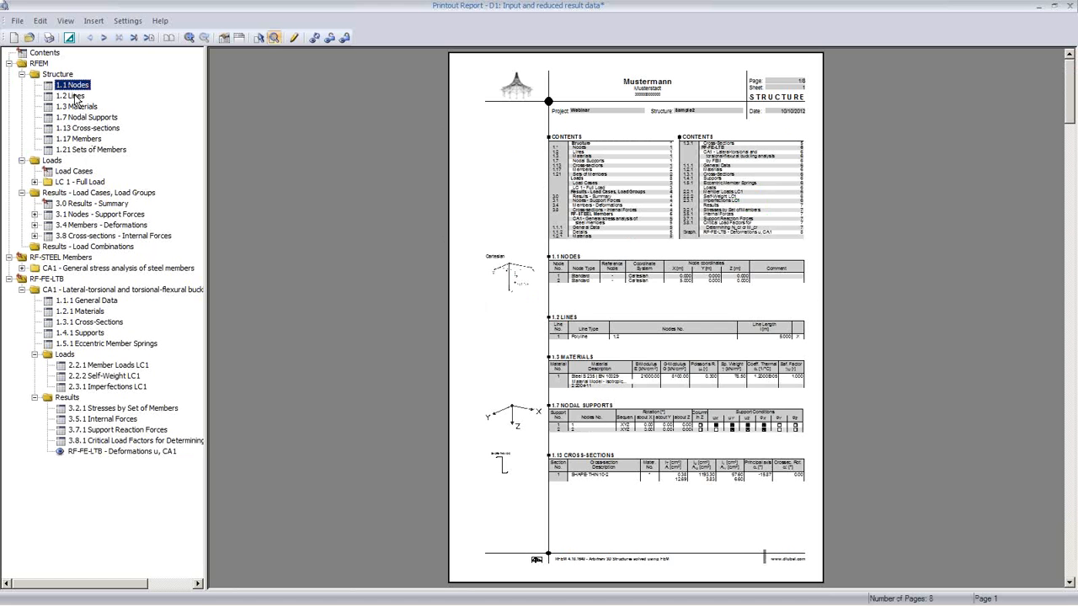
left_click(89, 128)
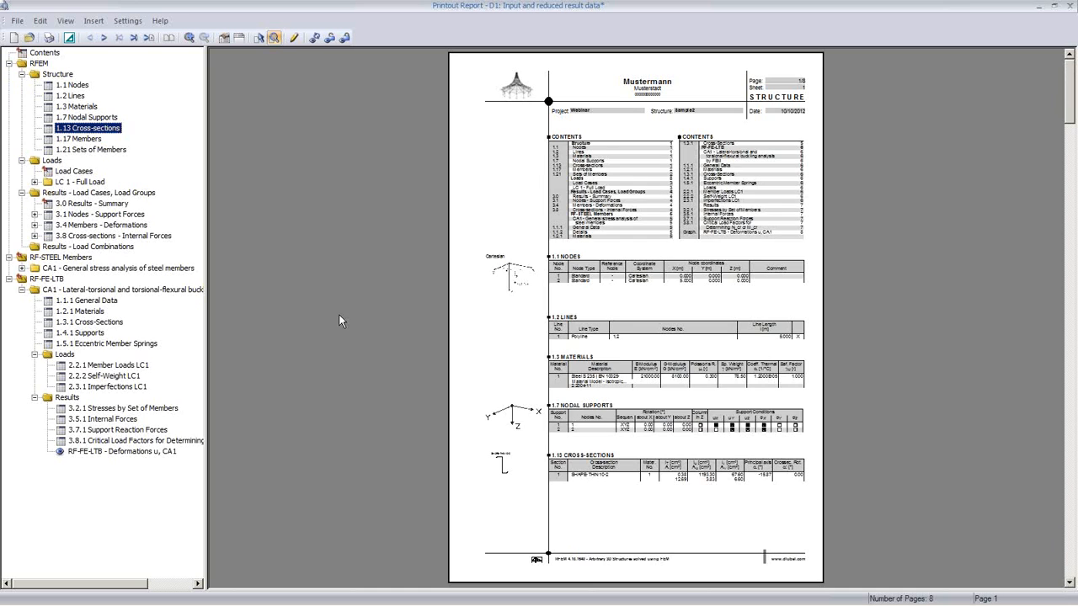
left_click(84, 139)
left_click(618, 238)
left_click(558, 198)
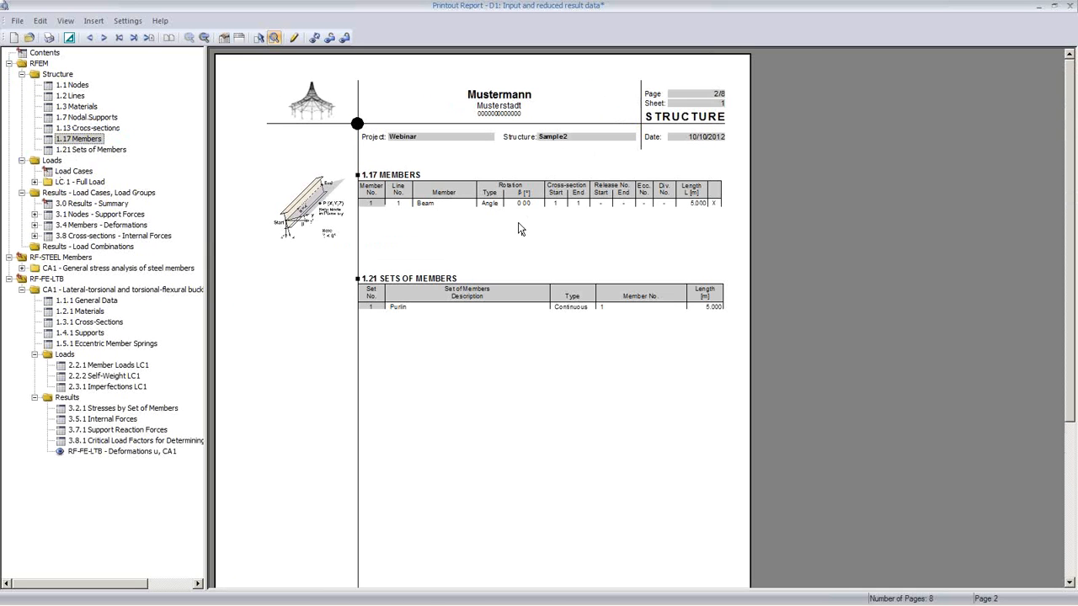
- Go to the report's results summary and check which RFEM data, loads and LC/LG result tables are selected for the printout
left_click(94, 203)
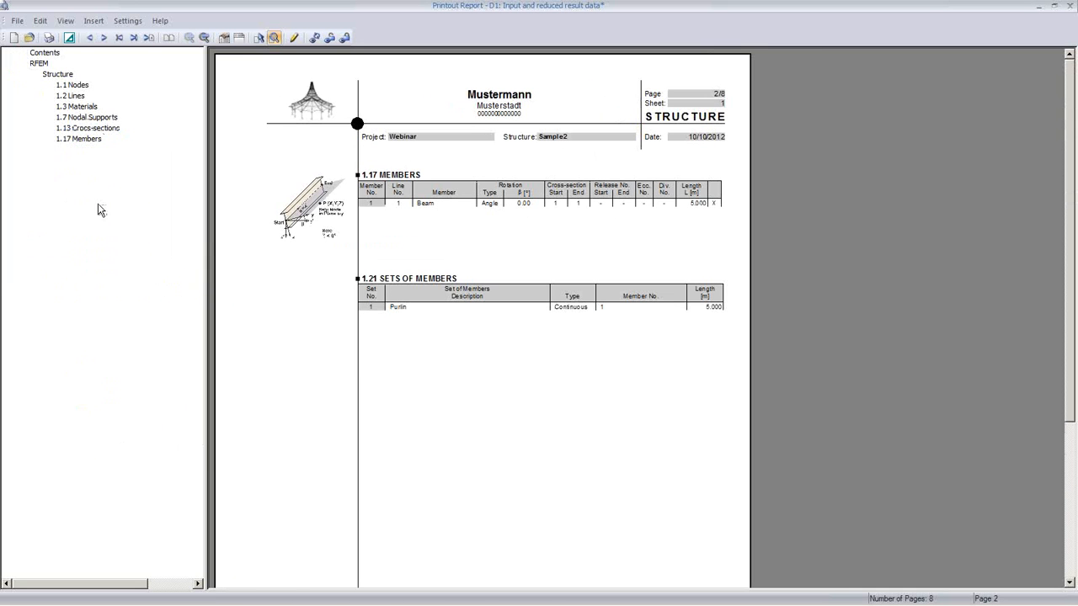
double_click(357, 123)
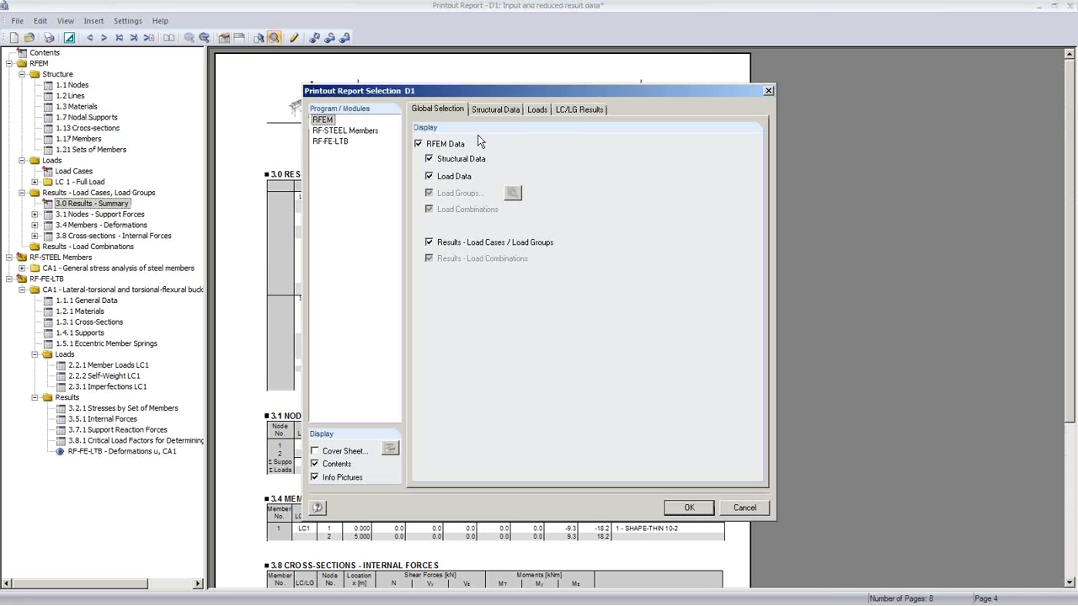
left_click(537, 110)
left_click(581, 109)
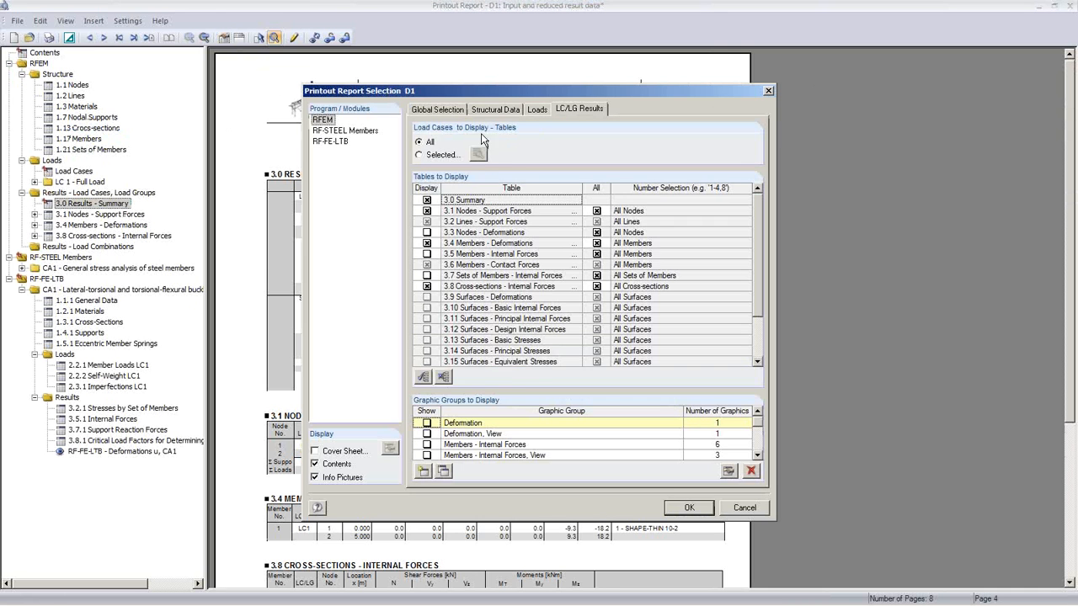
left_click(439, 112)
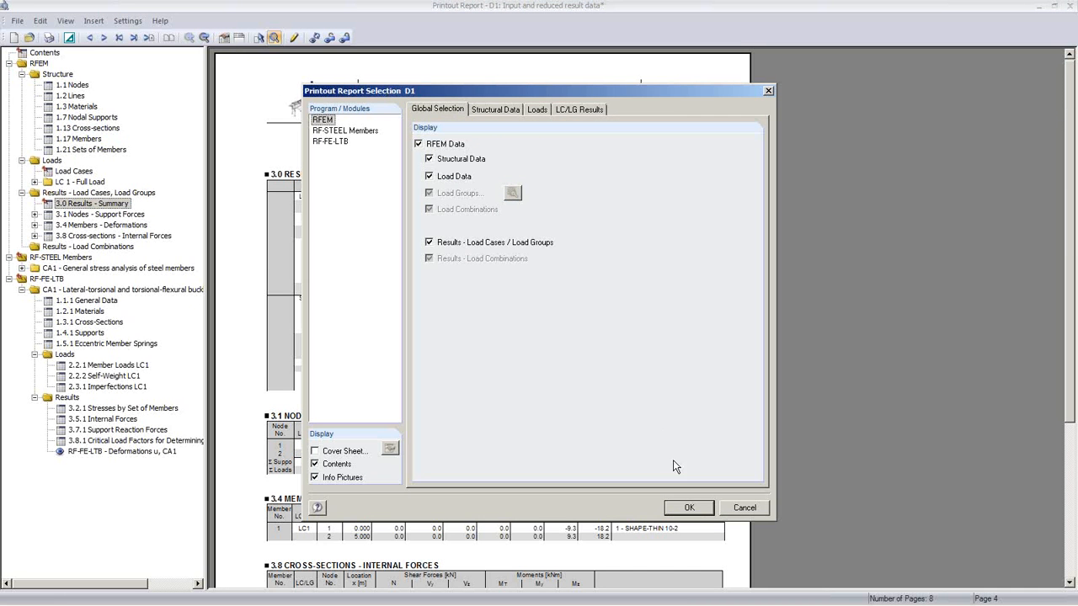
left_click(688, 508)
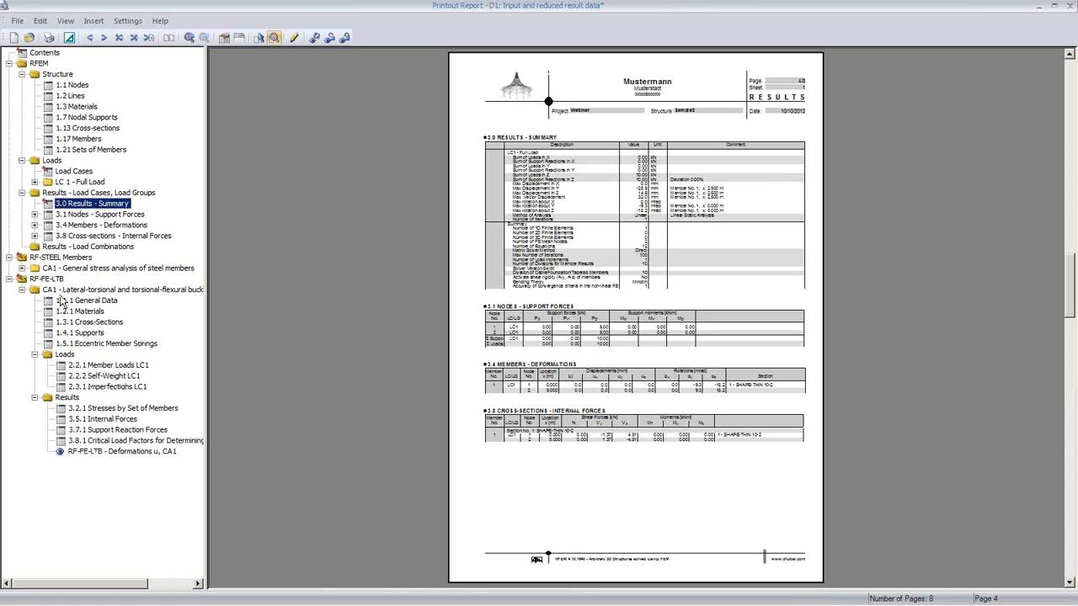
- Review the RF-FE-LTB input and result tables in the printout report, and close the report accepting its changes
left_click(80, 311)
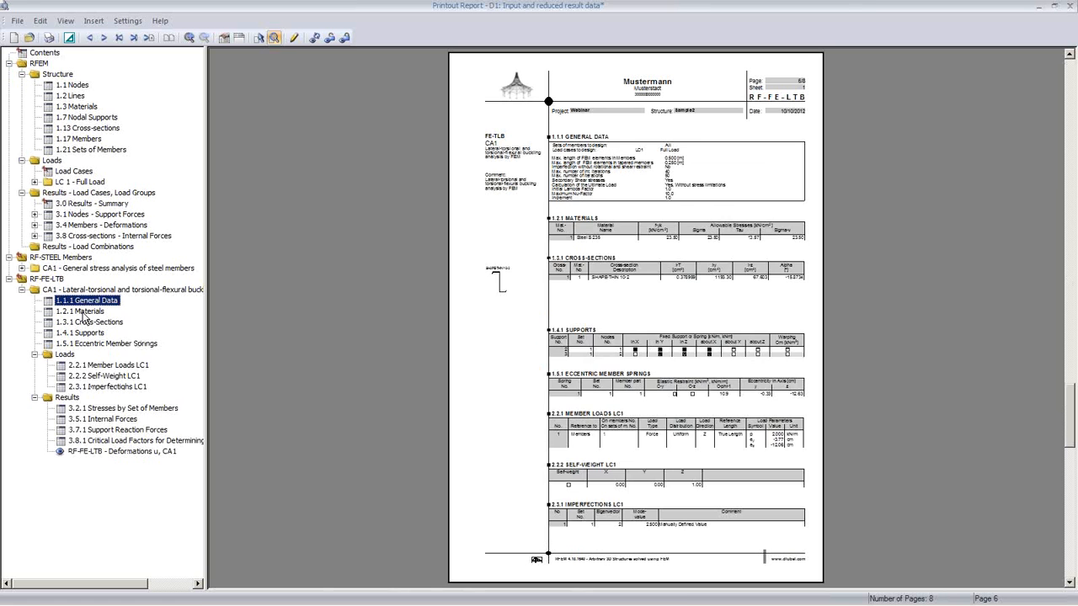
left_click(88, 323)
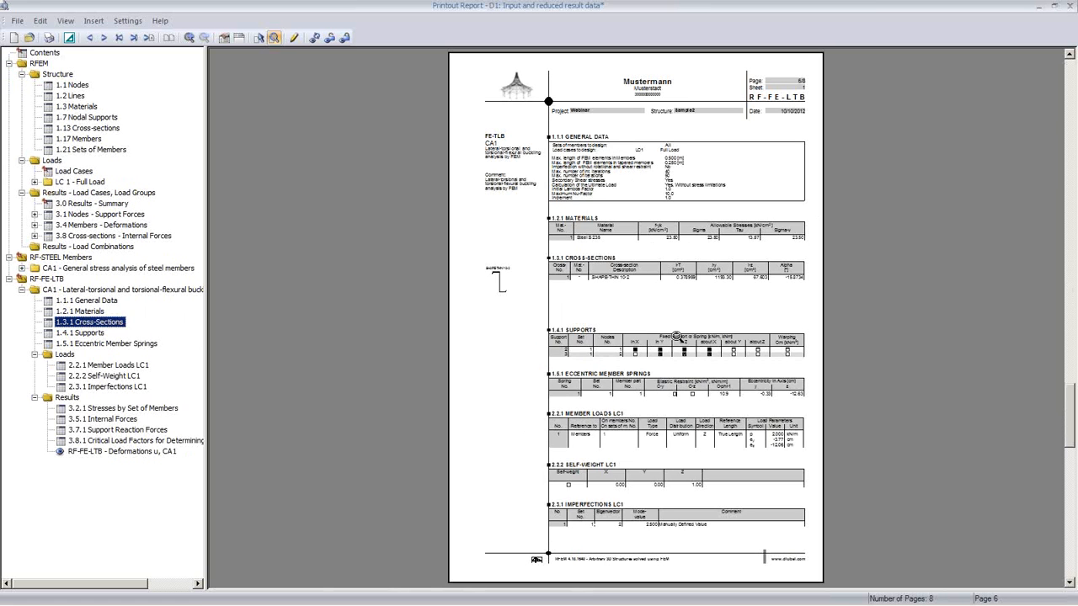
left_click(630, 323)
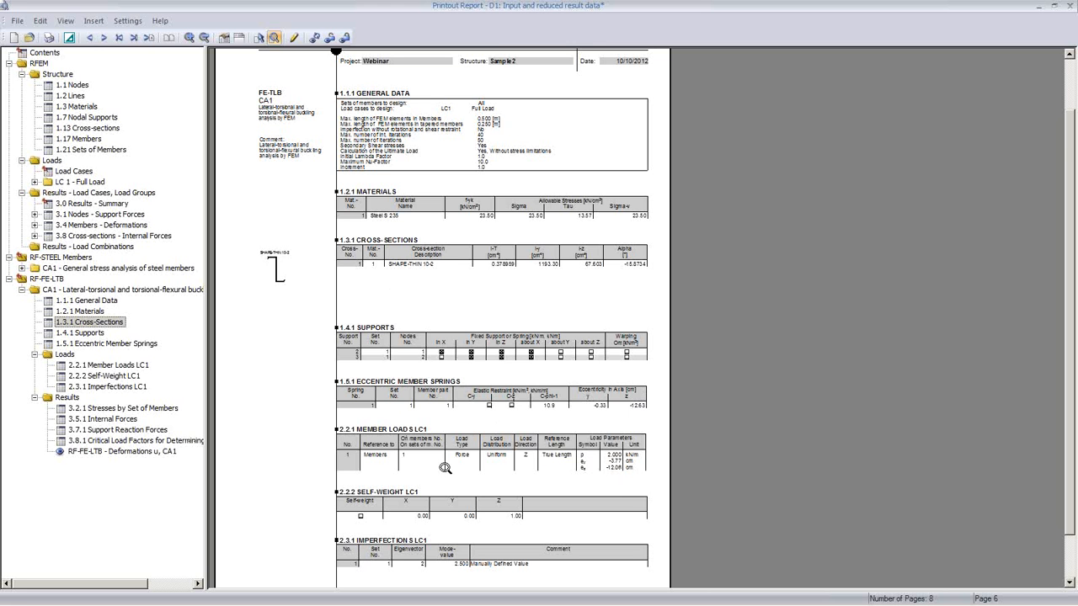
left_click(127, 440)
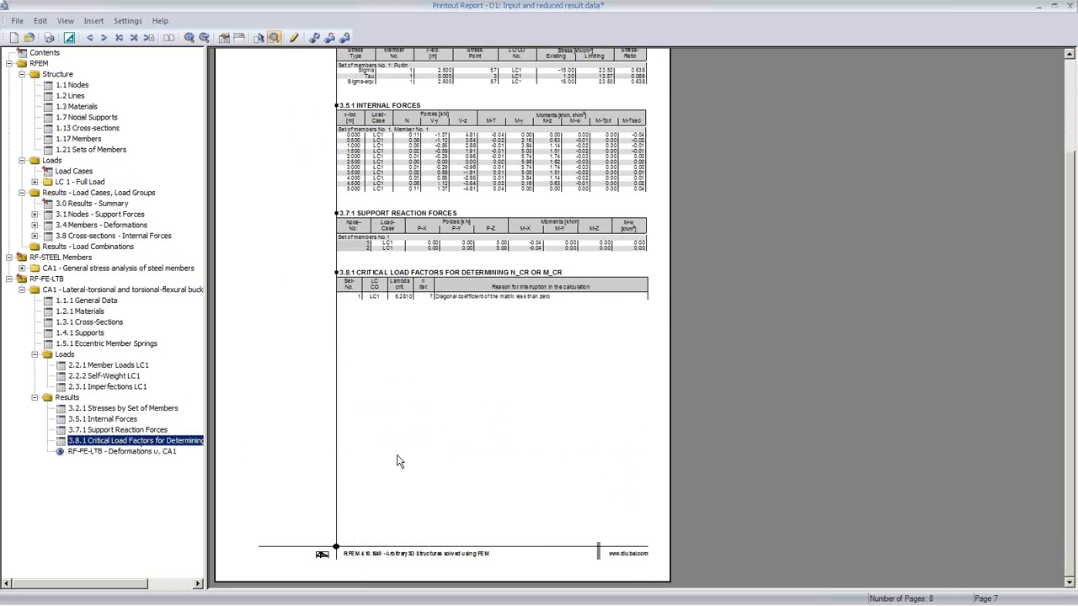
left_click(130, 419)
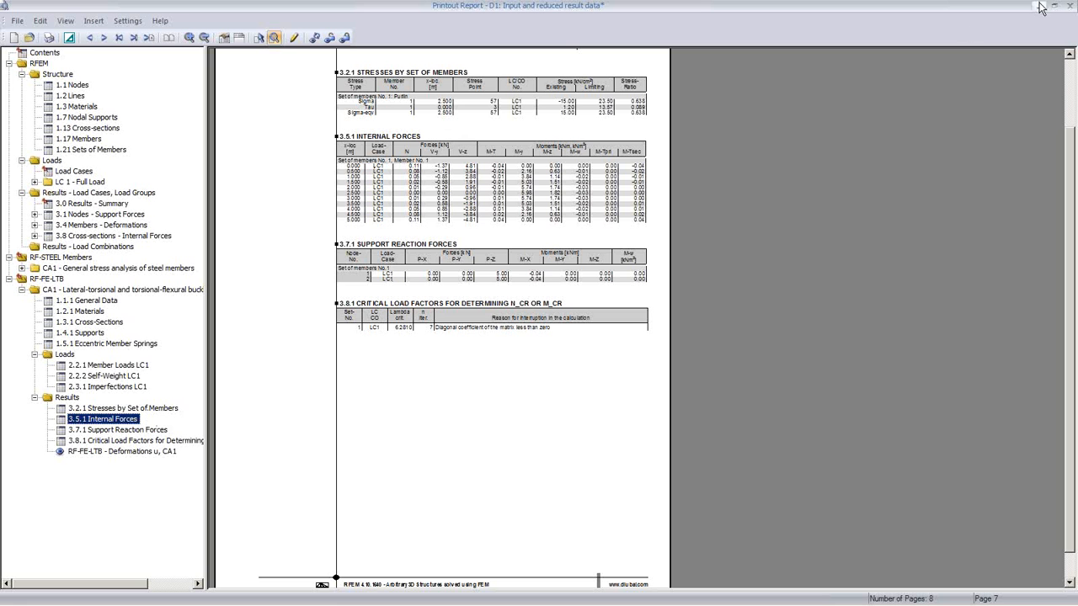
left_click(1071, 7)
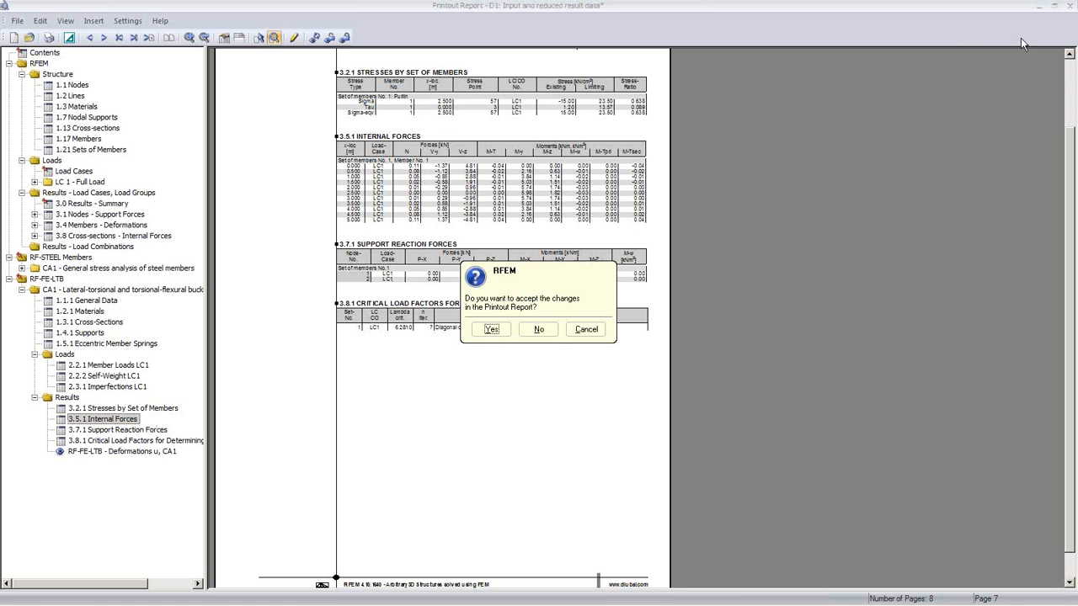
left_click(496, 333)
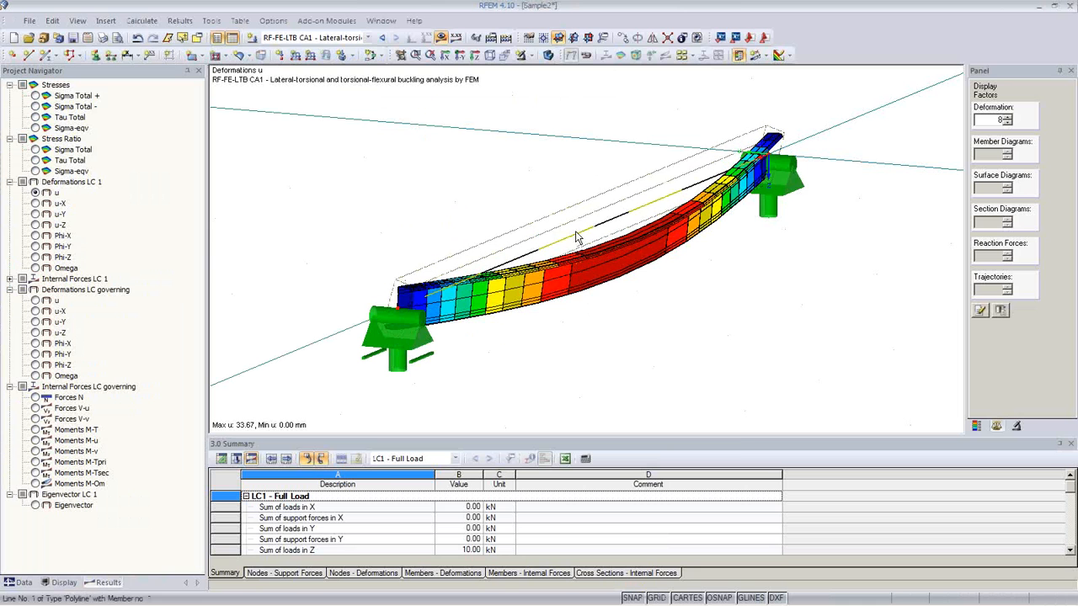
- Open the result diagrams of the purlin member and show the equivalent stress Sigma-eqv and the LC 1 deformation u
right_click(577, 241)
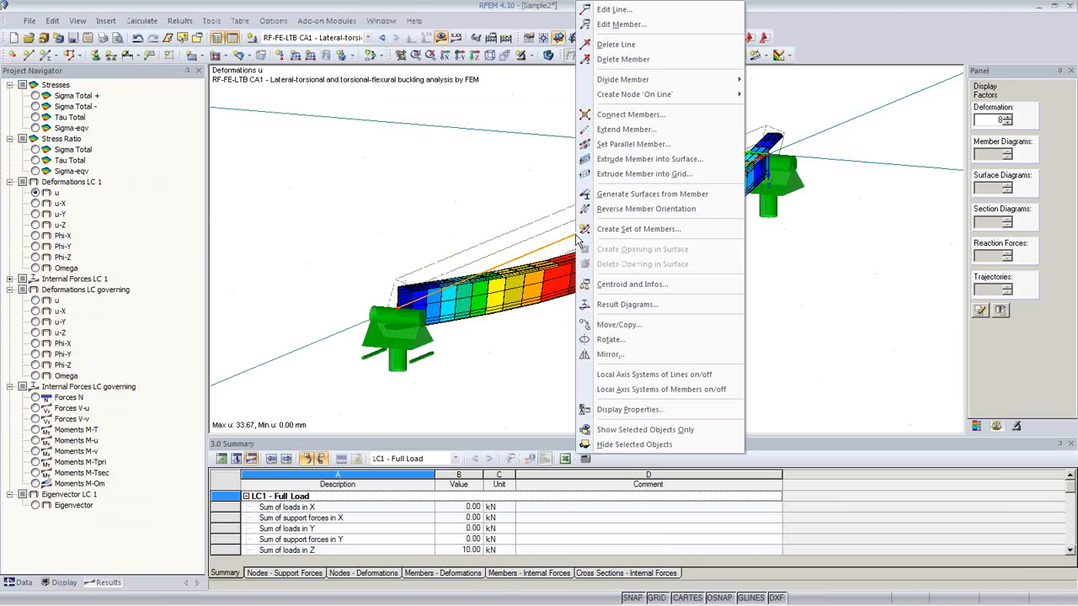
left_click(623, 304)
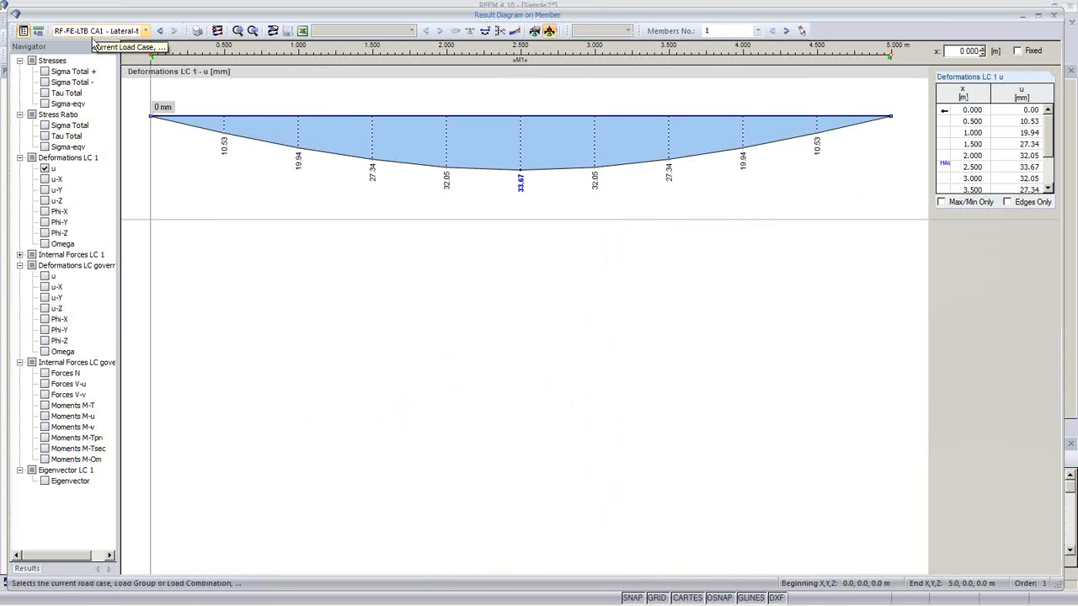
left_click(46, 168)
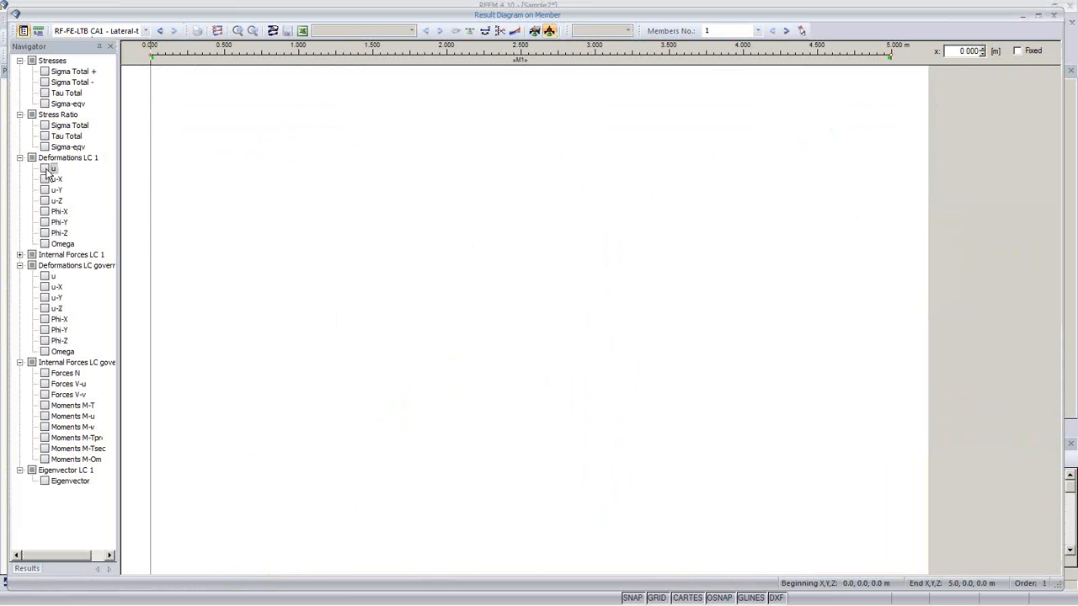
left_click(44, 104)
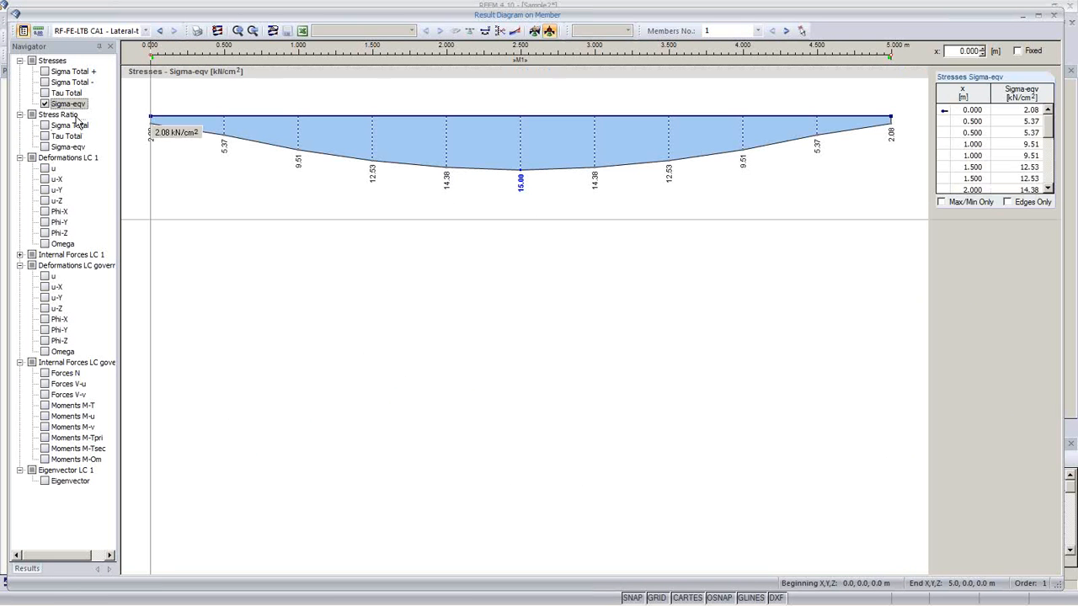
left_click(46, 169)
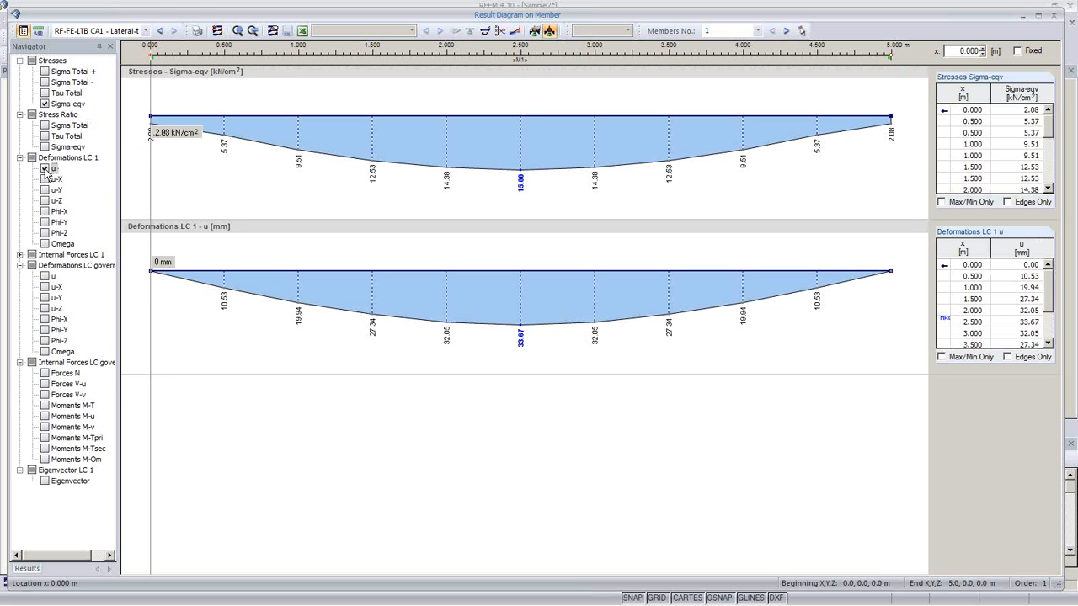
- Add the diagrams of all LC 1 internal forces, from forces N, V-u and V-v to moments M-T through M-Om
left_click(20, 254)
left_click(44, 266)
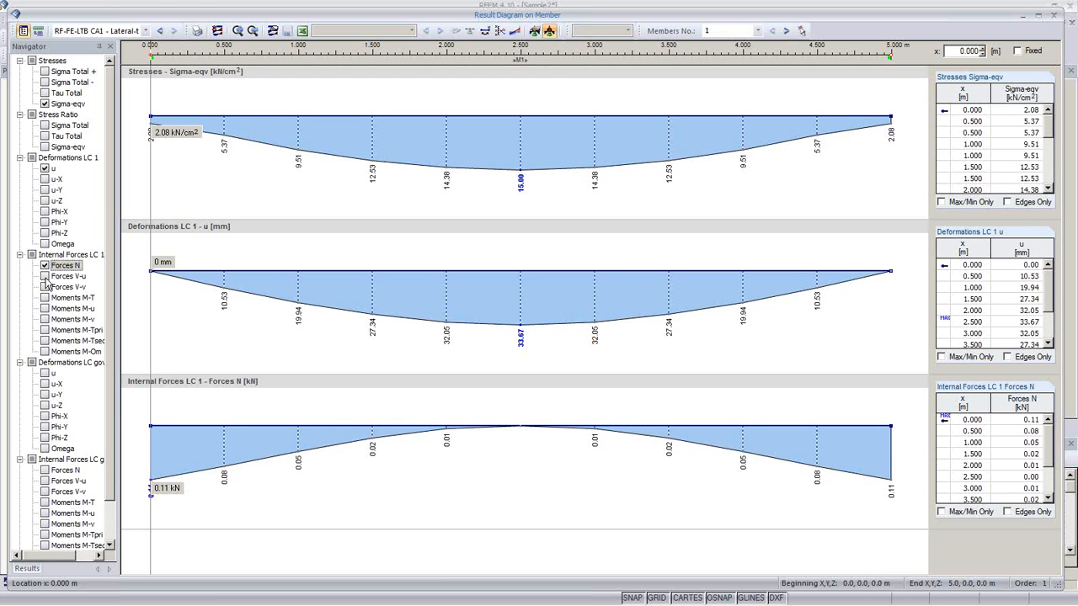
left_click(44, 276)
left_click(45, 287)
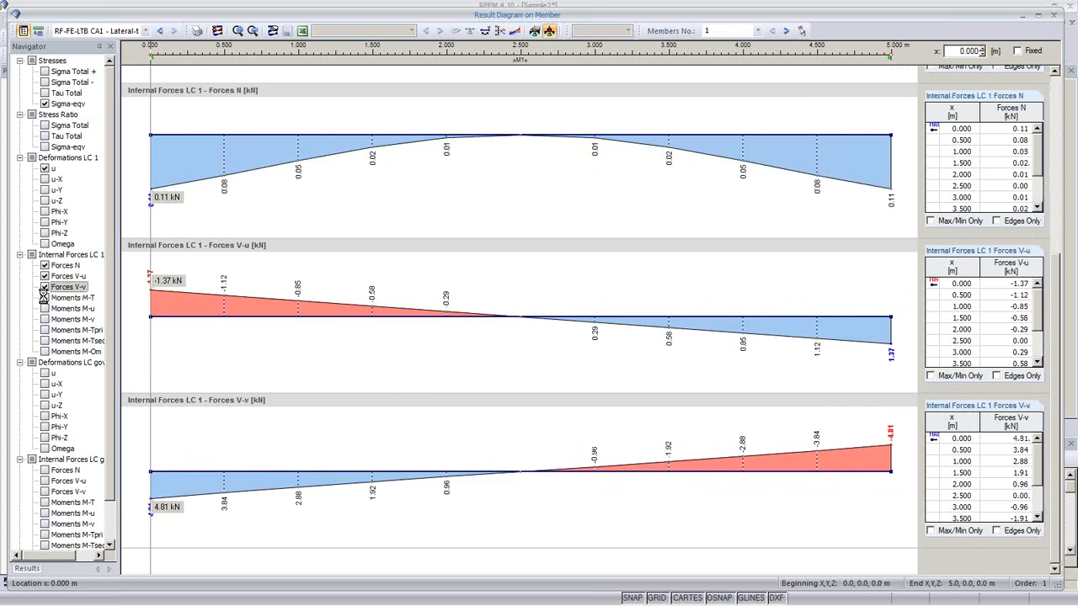
left_click(44, 298)
left_click(44, 309)
left_click(45, 320)
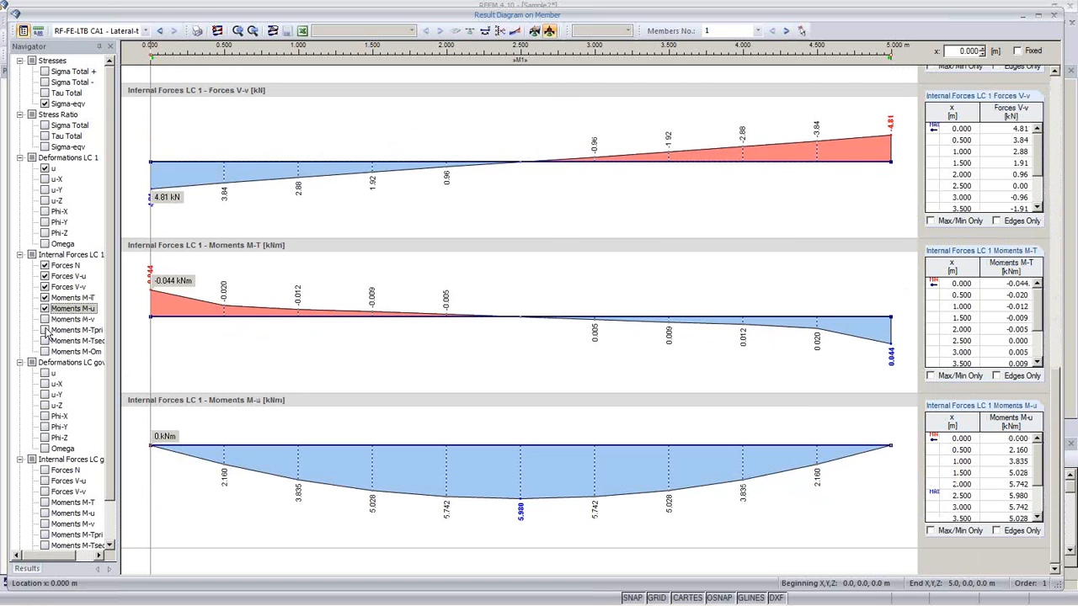
left_click(44, 330)
left_click(45, 341)
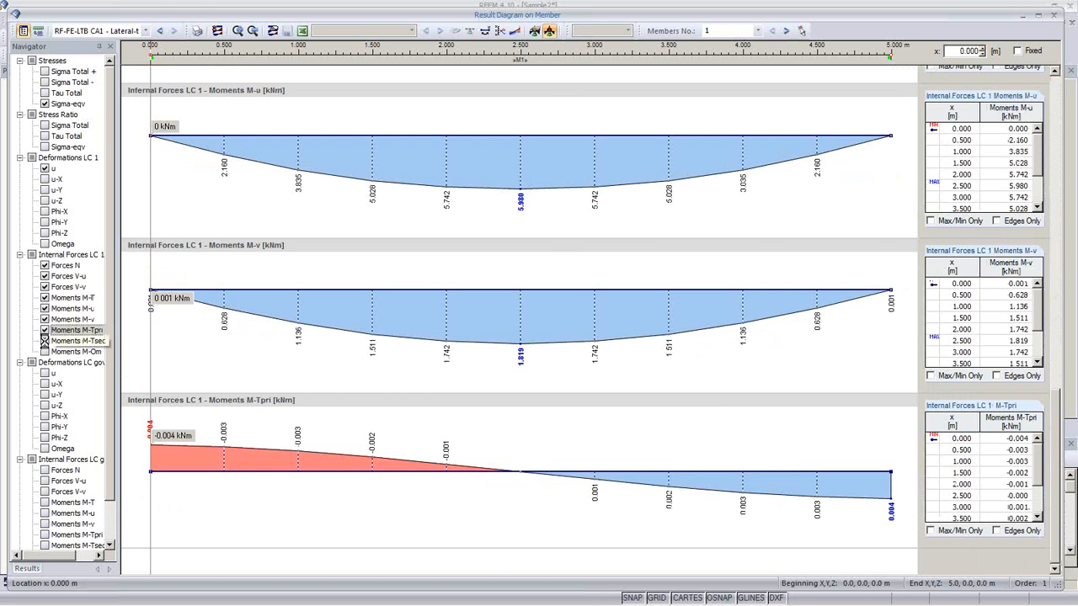
left_click(45, 352)
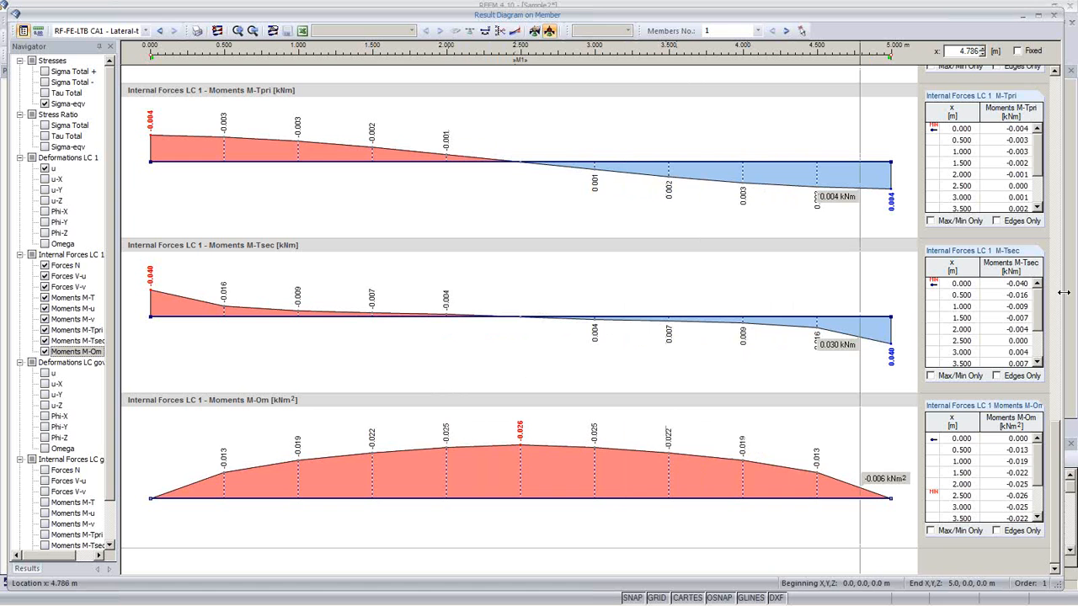
left_click_drag(1063, 437, 1062, 341)
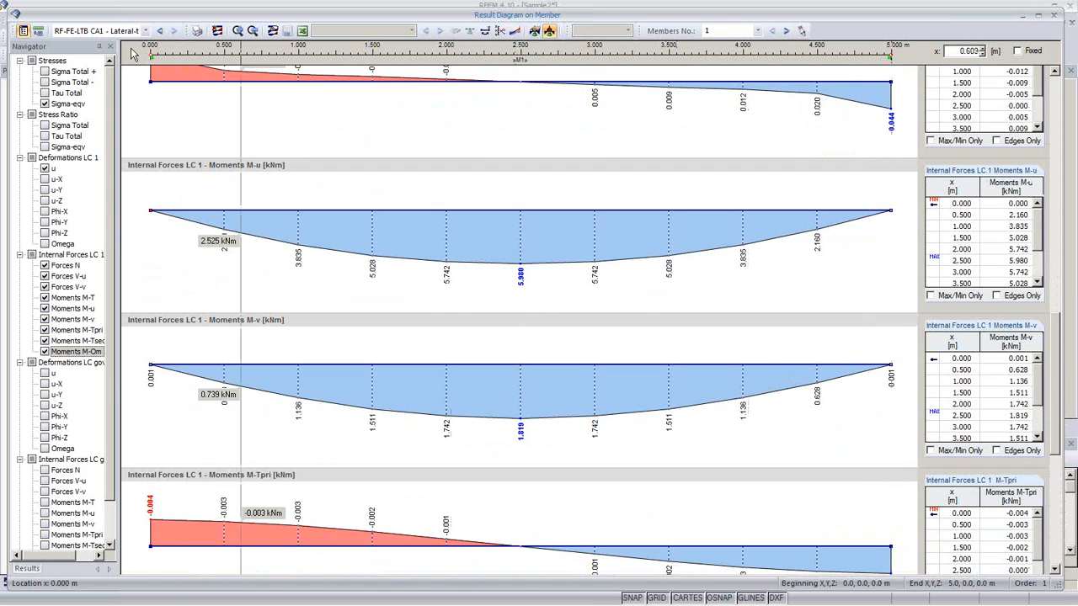
- Send the member's result diagrams to printout report D1, using the whole page width and height
left_click(196, 30)
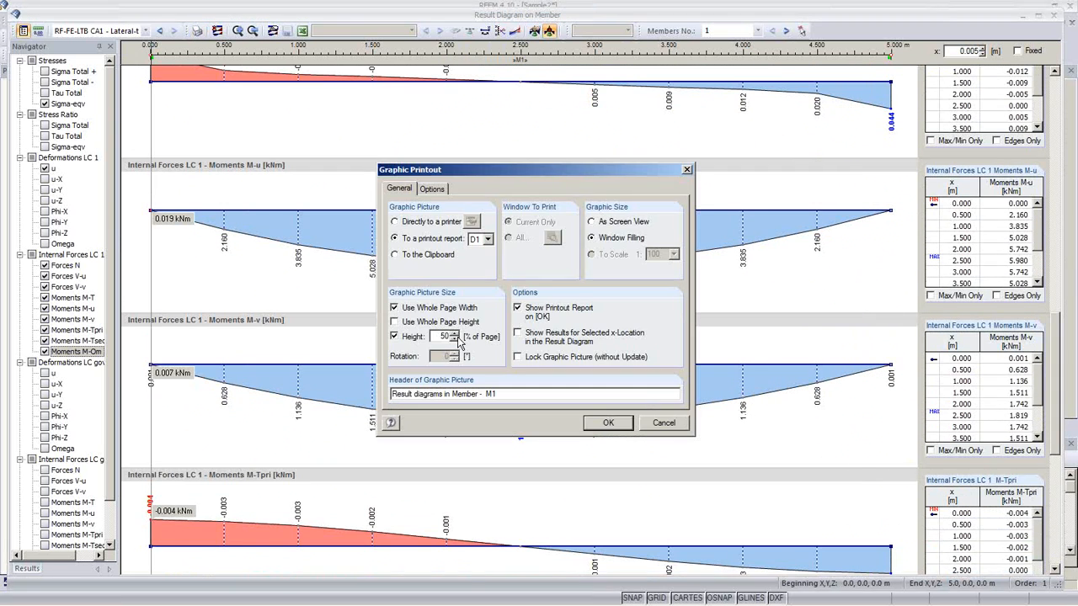
left_click(394, 322)
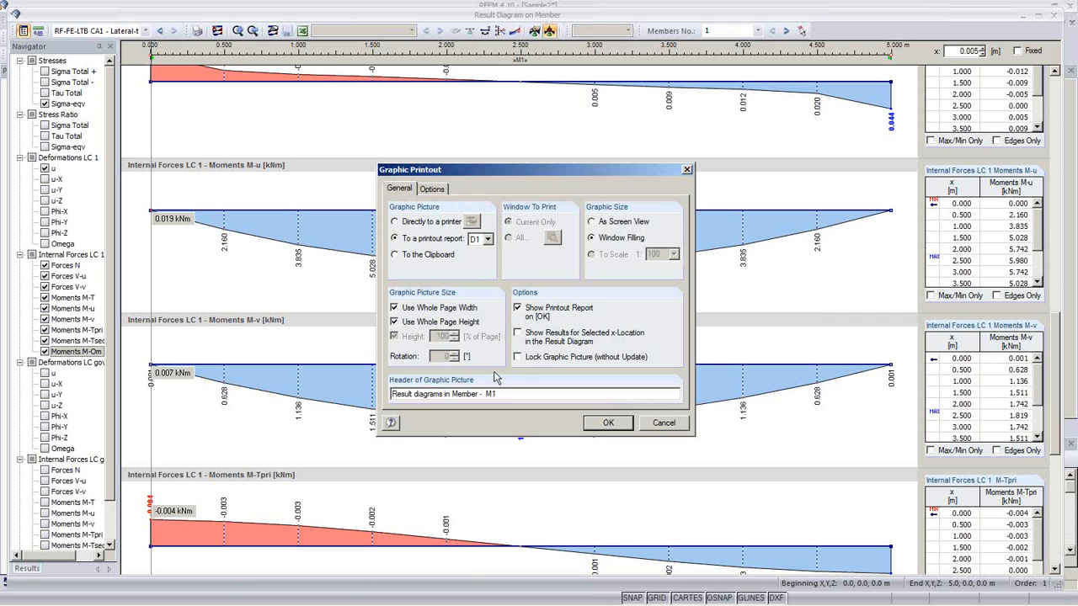
left_click(605, 423)
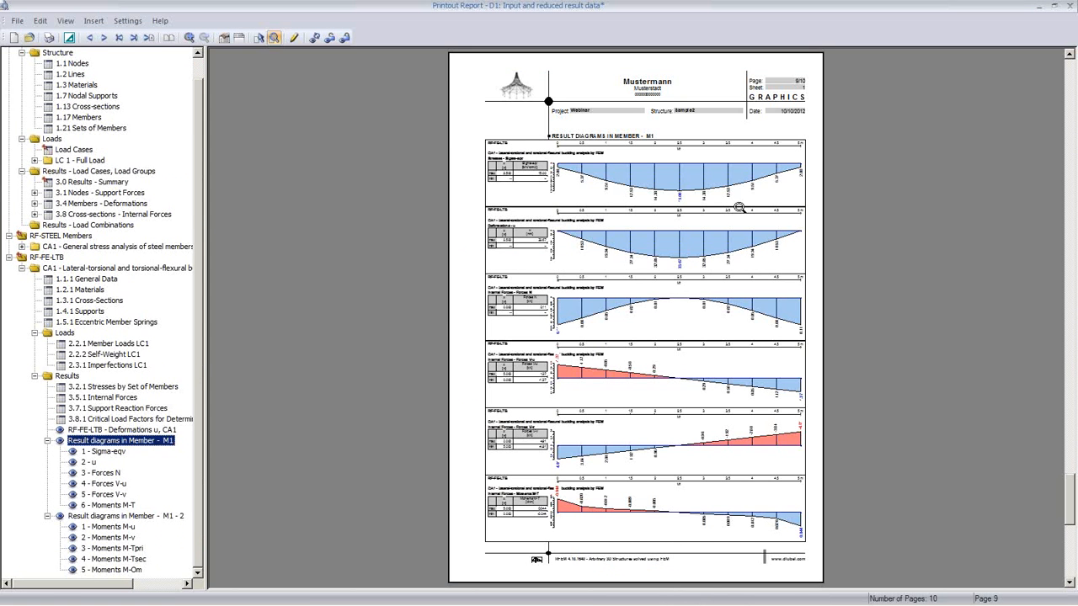
- Check the M1 result diagrams on both graphics pages of the report, and close the report and the result diagram window
key("Down")
key("Down")
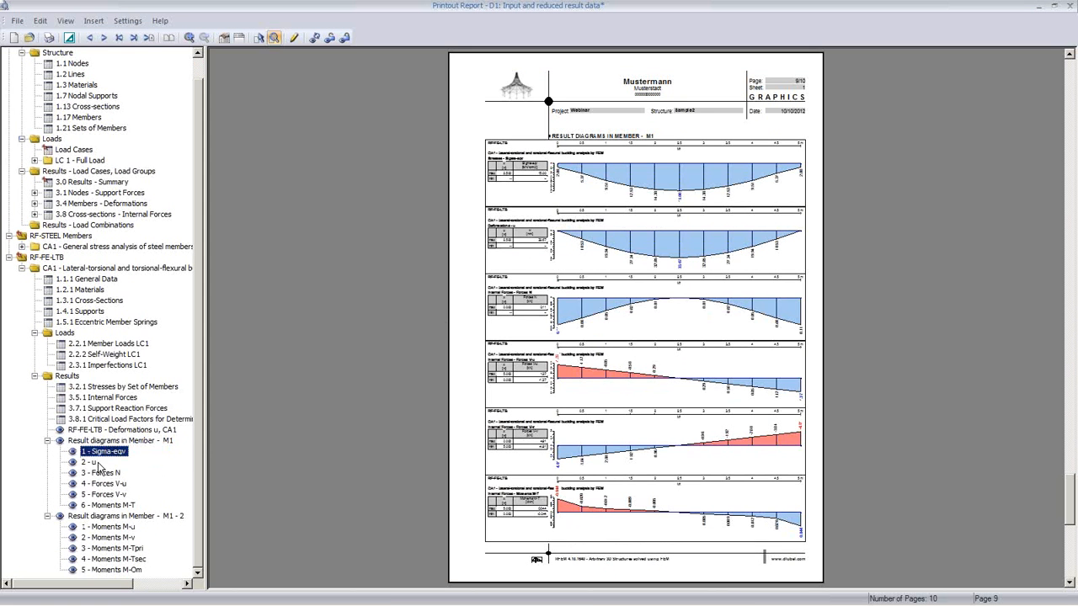
left_click(104, 475)
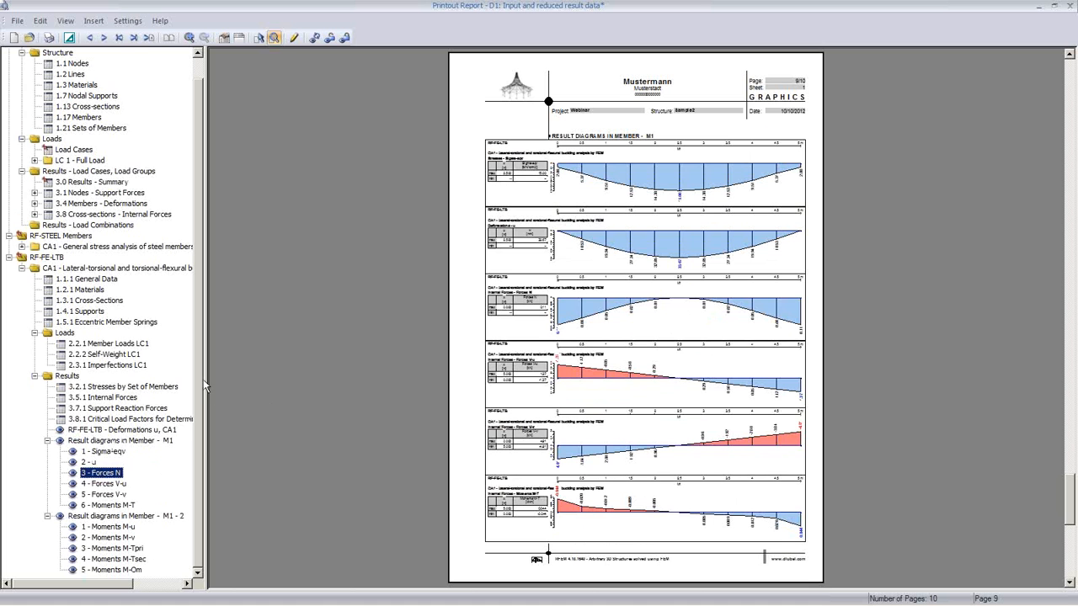
left_click(118, 527)
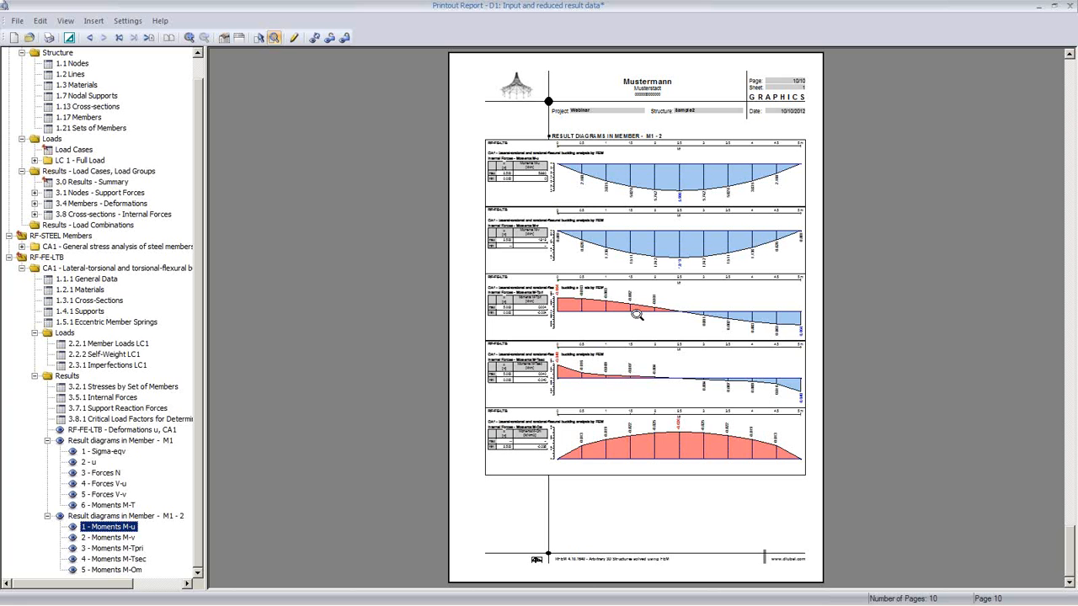
left_click(1073, 8)
left_click(495, 333)
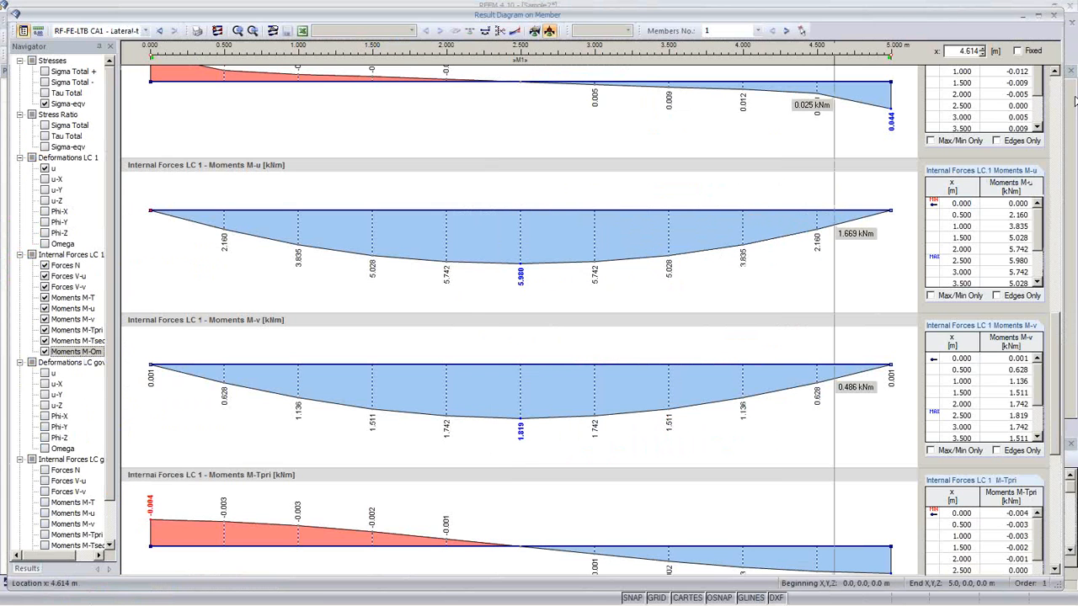
left_click(1056, 17)
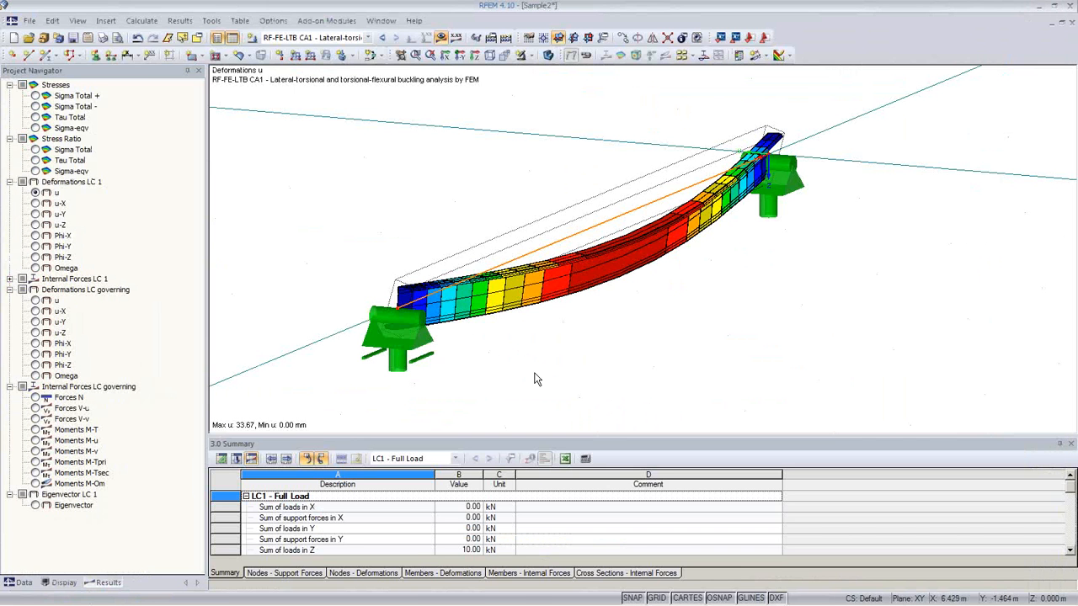
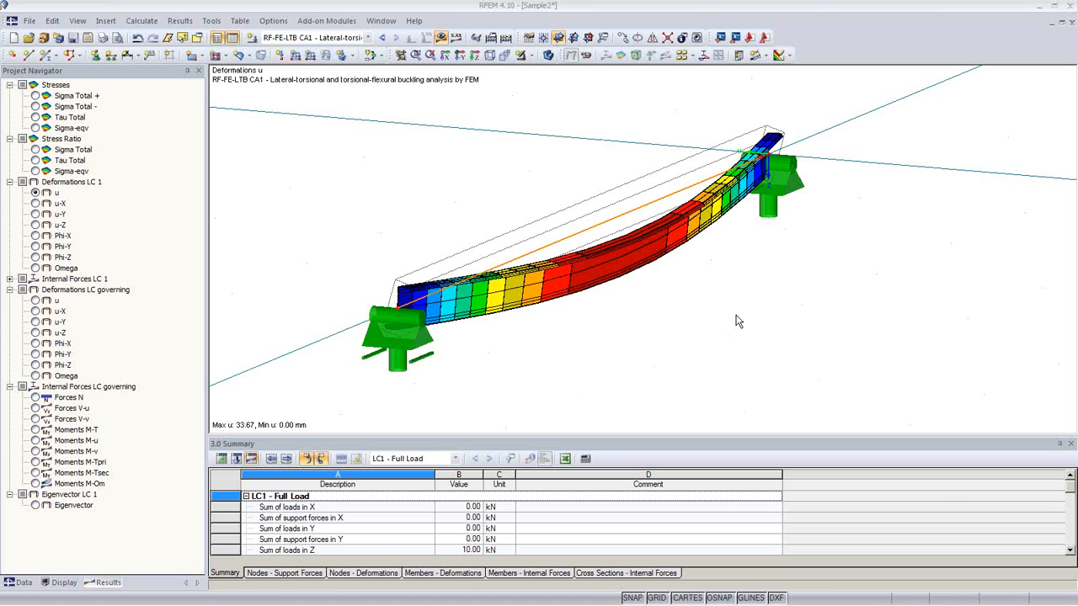
- Switch to SHAPE-THIN with cross-section 10-2, hide its result display and close the floating section properties table
mouse_move(63, 604)
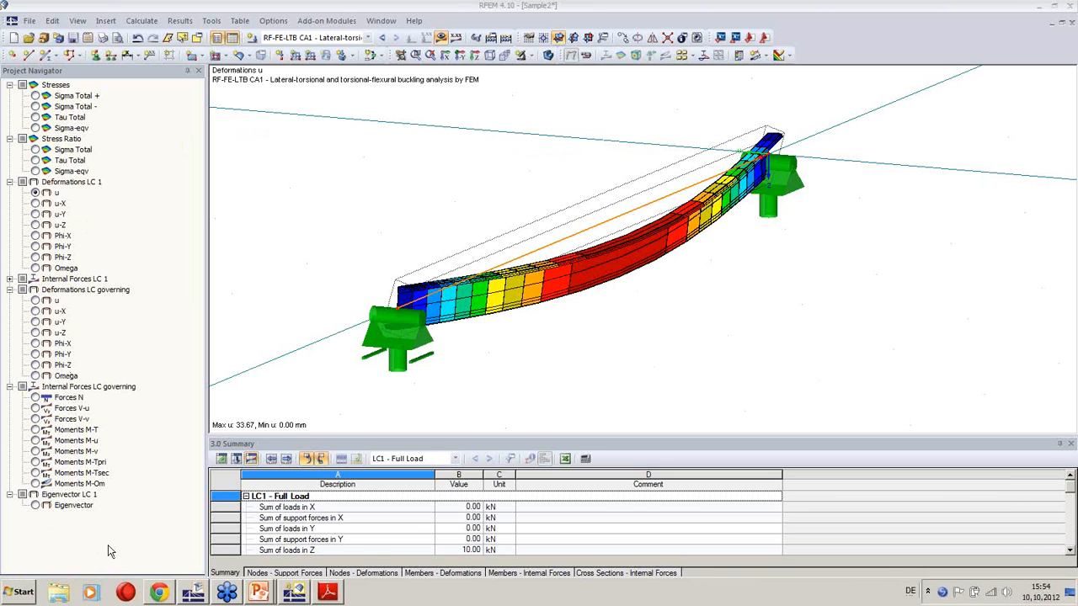
mouse_move(291, 600)
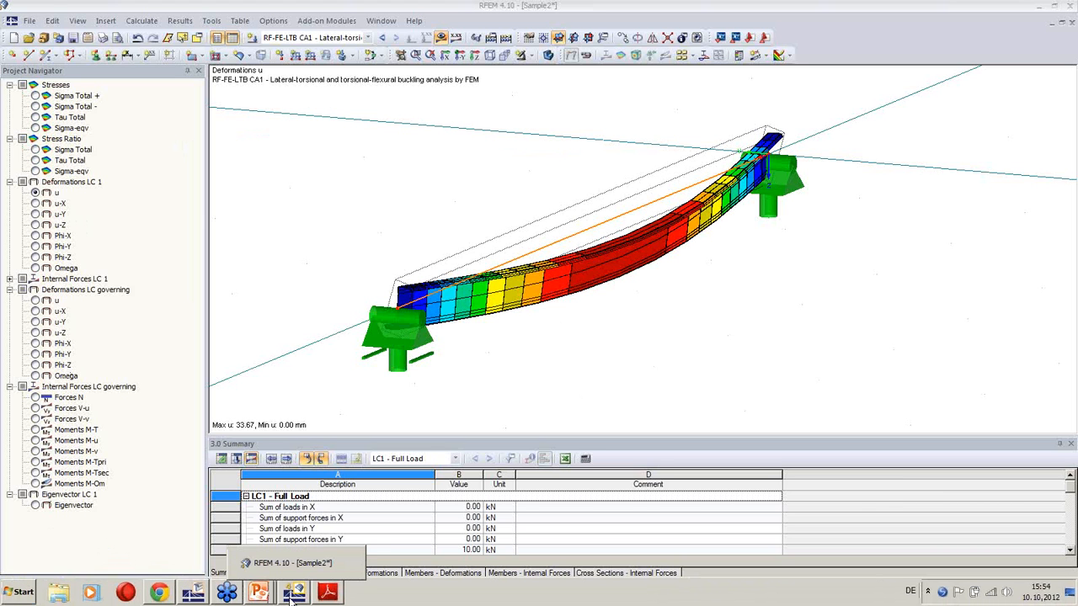
left_click(193, 592)
scroll(325, 376, "down", 5)
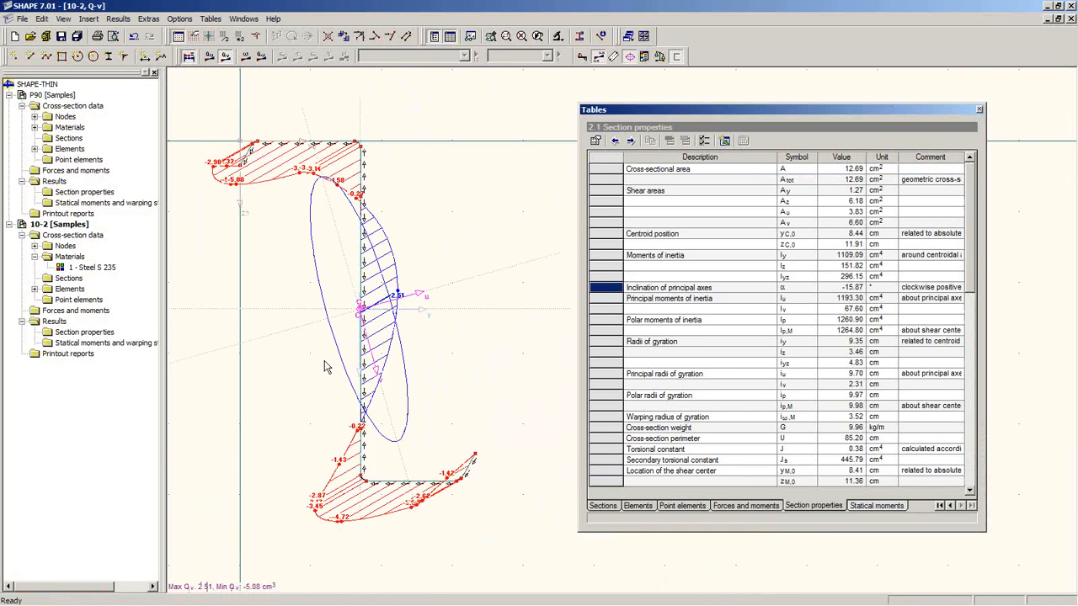
left_click(189, 57)
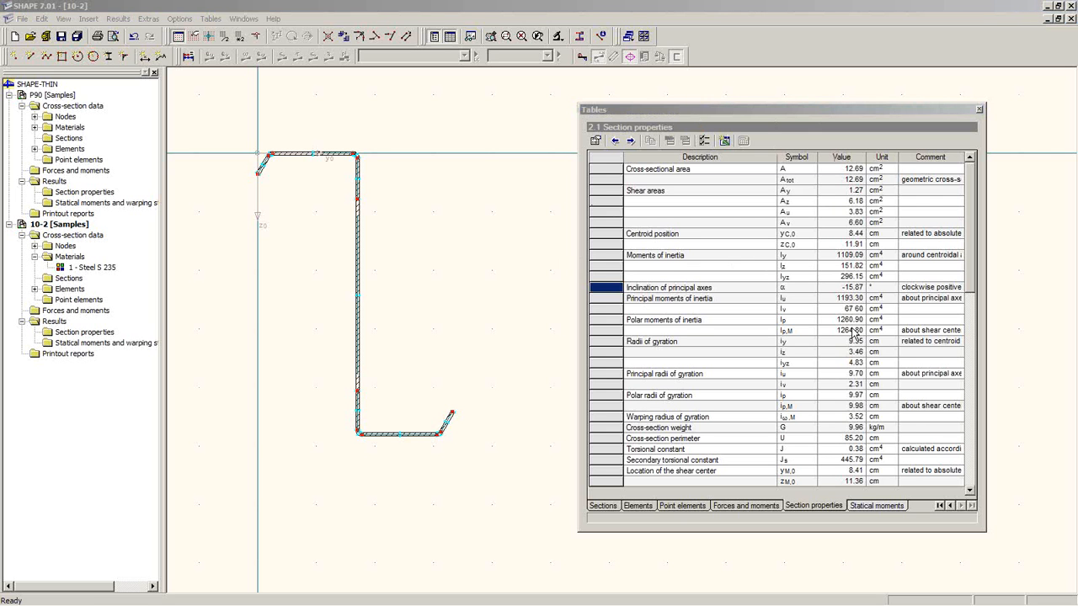
left_click(443, 320)
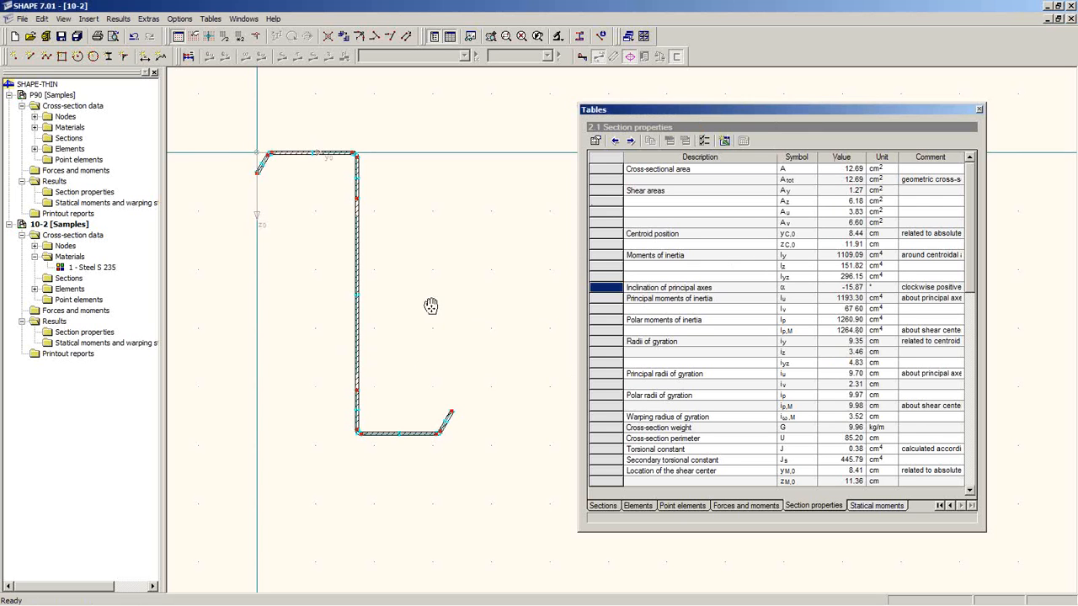
middle_click_drag(430, 306, 409, 291)
left_click_drag(678, 109, 438, 167)
left_click(741, 167)
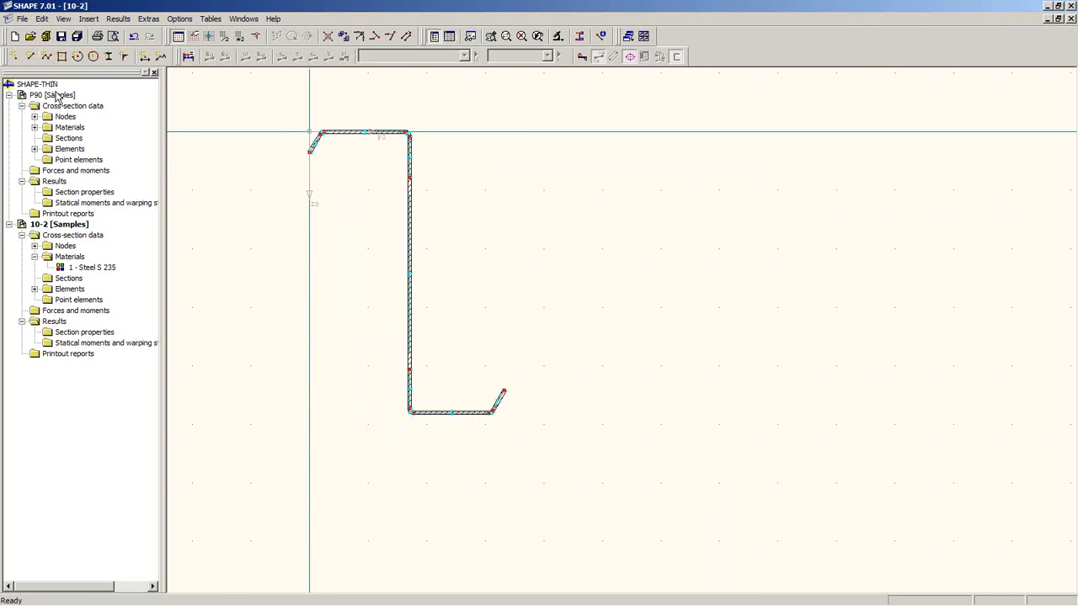
- In the general data of section 10-2, enable the limiting c/t check according to DIN 18800, reviewing the c/t parts and calculation detail settings
right_click(47, 226)
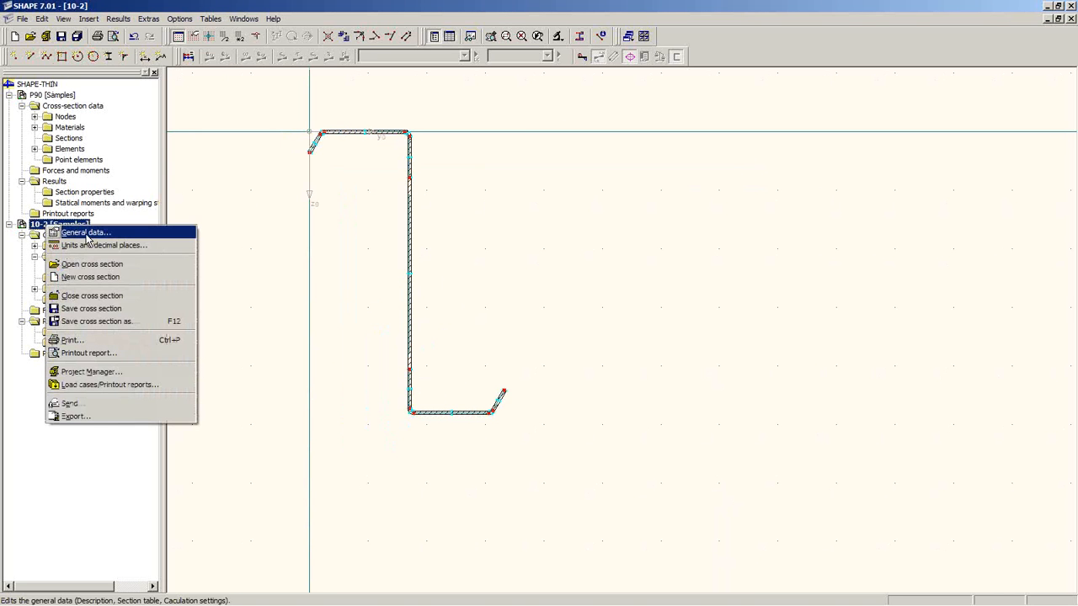
left_click(87, 234)
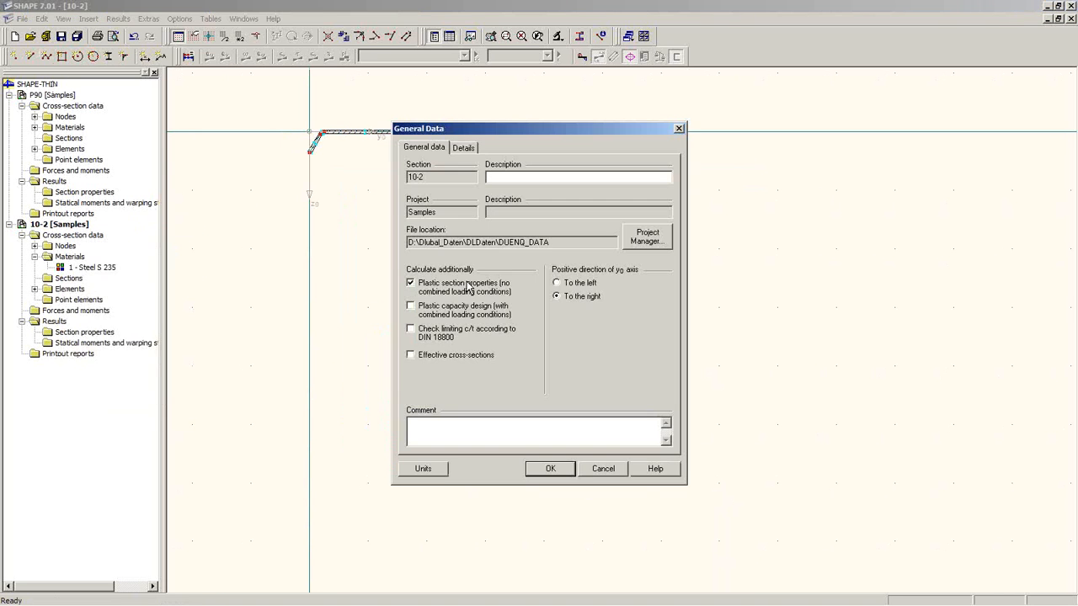
left_click(436, 339)
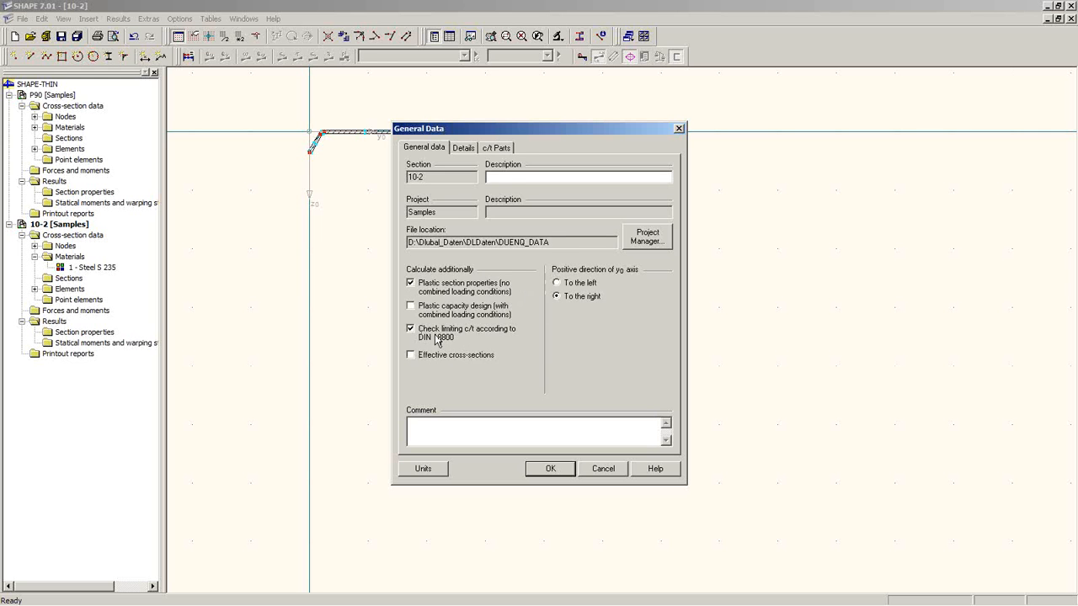
left_click(497, 148)
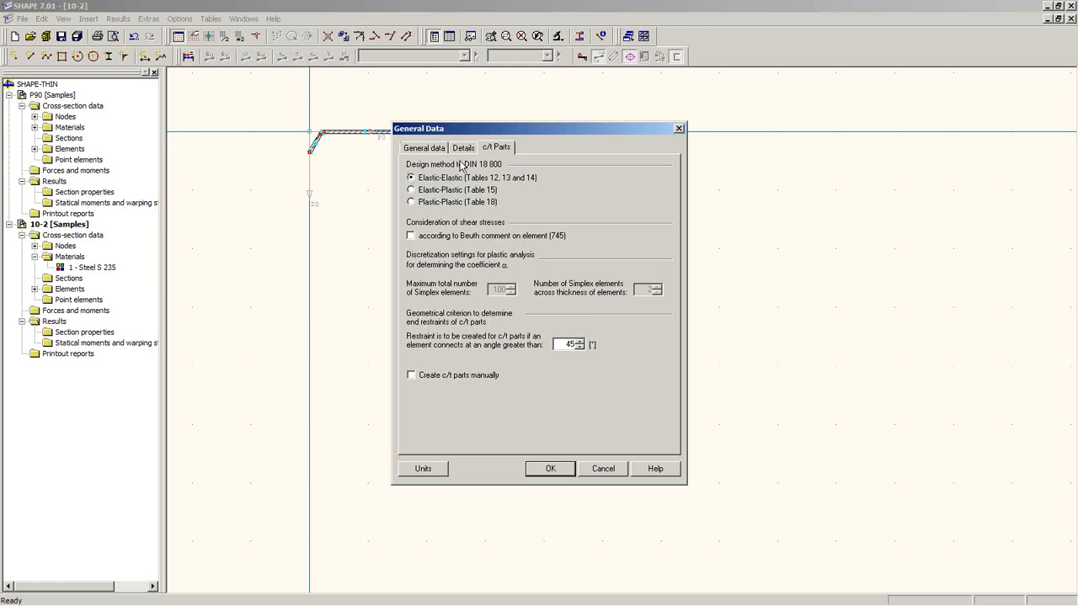
left_click(464, 148)
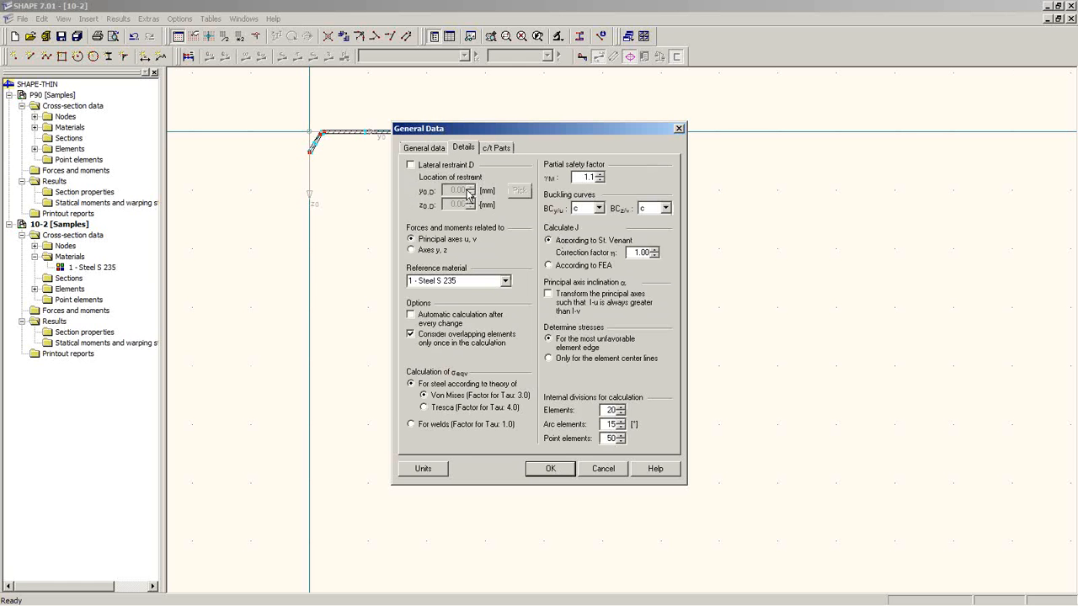
left_click(423, 148)
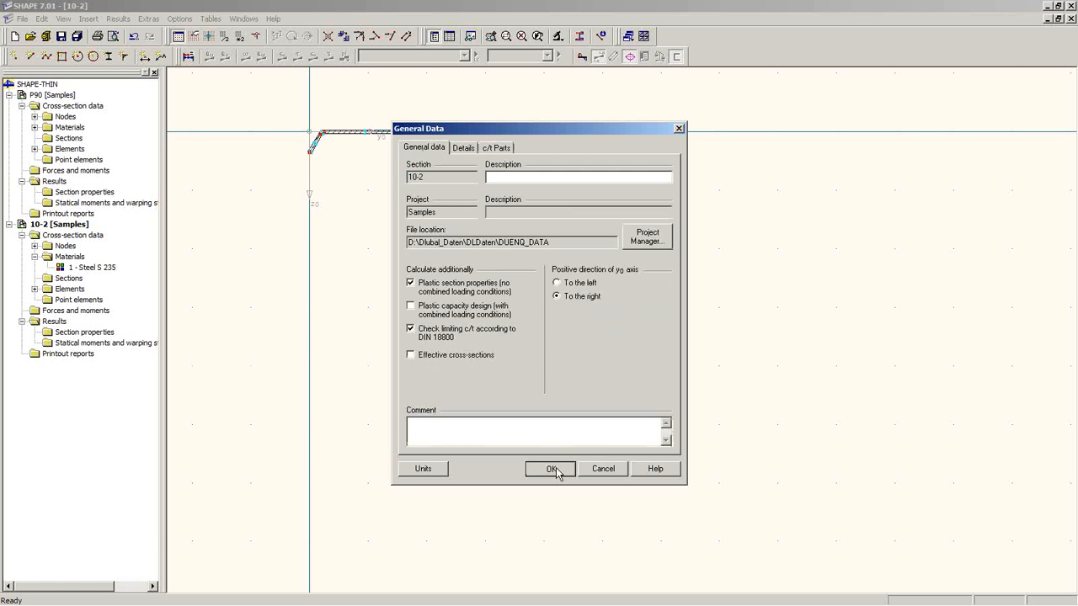
left_click(551, 467)
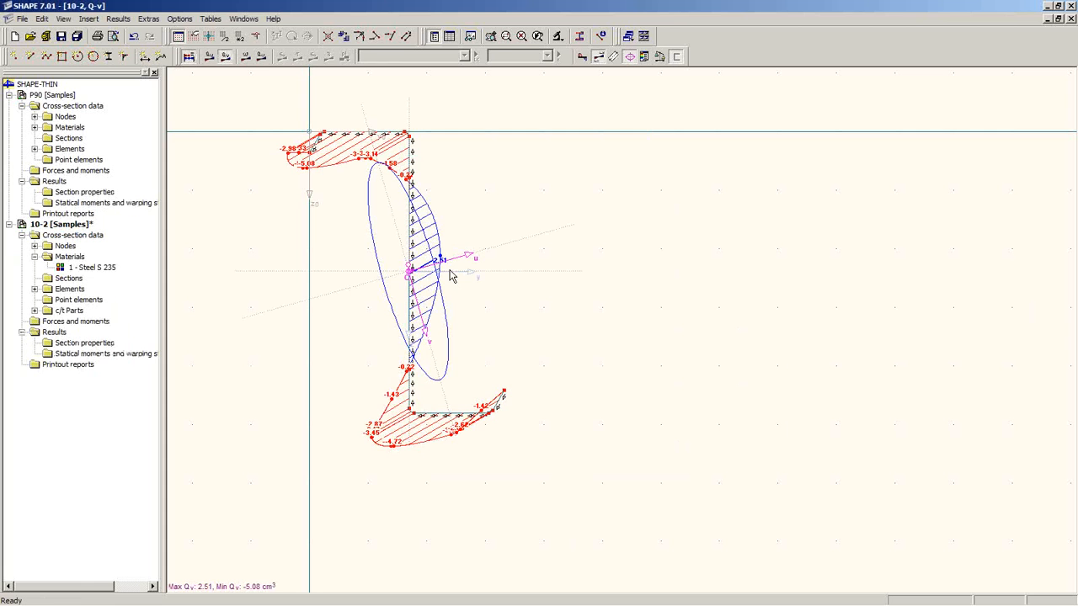
- Display the tables and enter forces and moments at location x 0.00 mm, with bending moment Mu 5 kNm and the remaining values zero
left_click(449, 36)
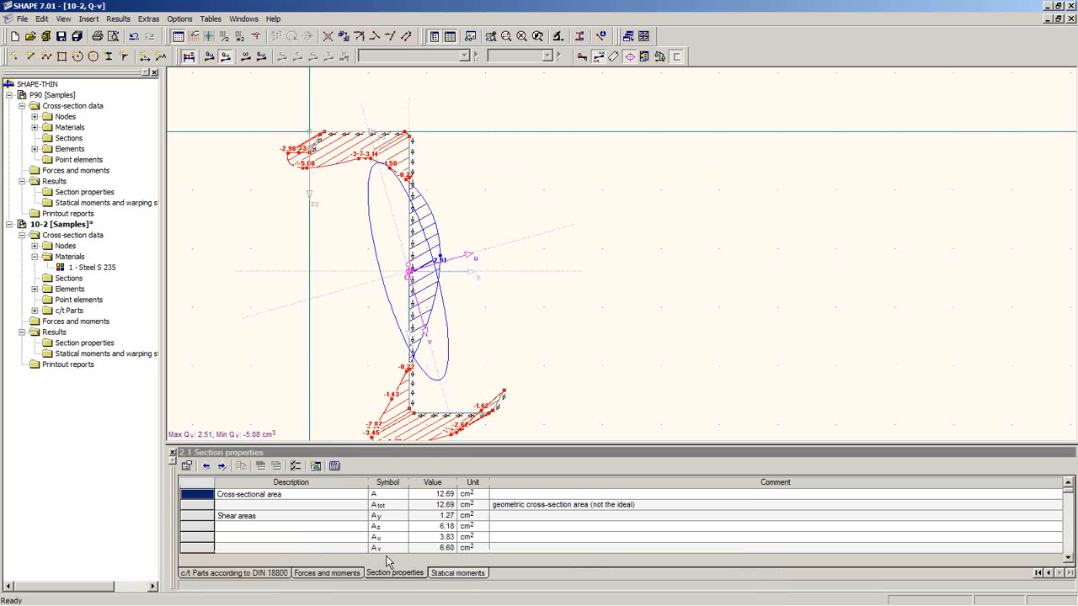
scroll(511, 340, "down", 2)
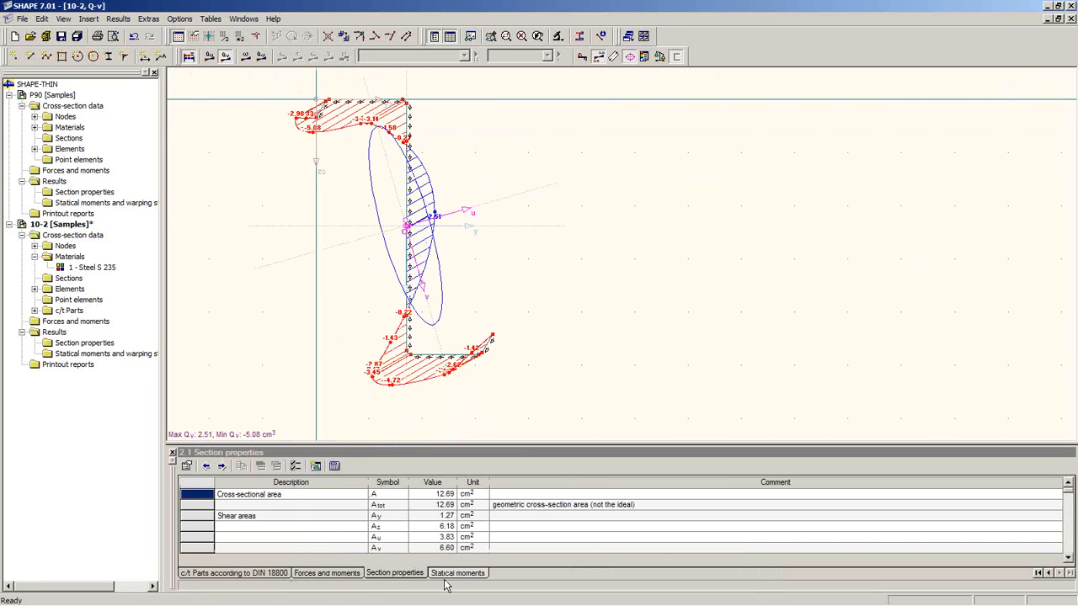
left_click(336, 574)
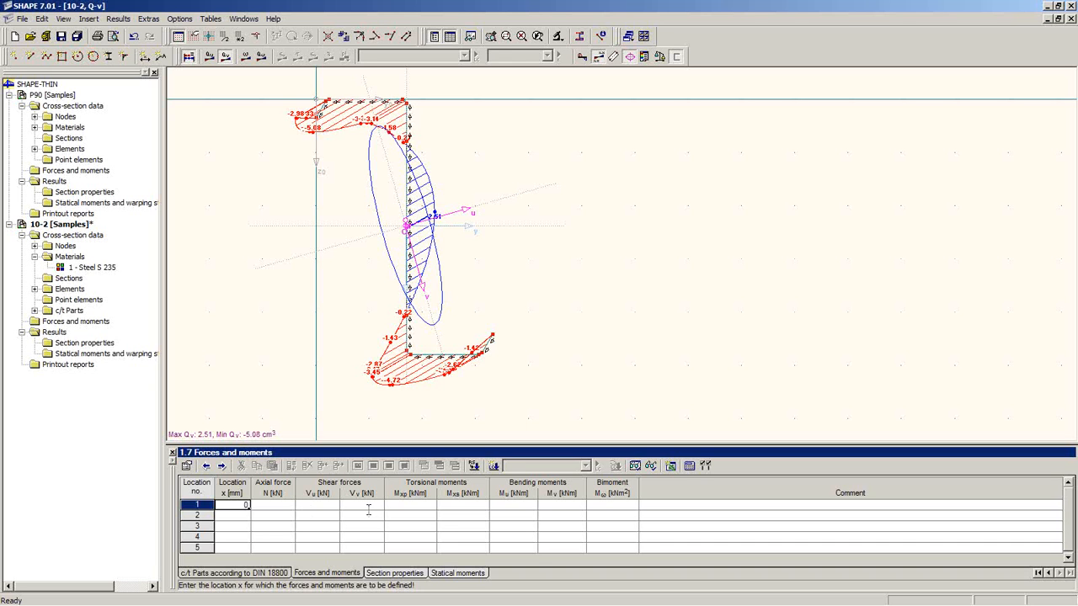
key("Return")
key("Return")
key("Return")
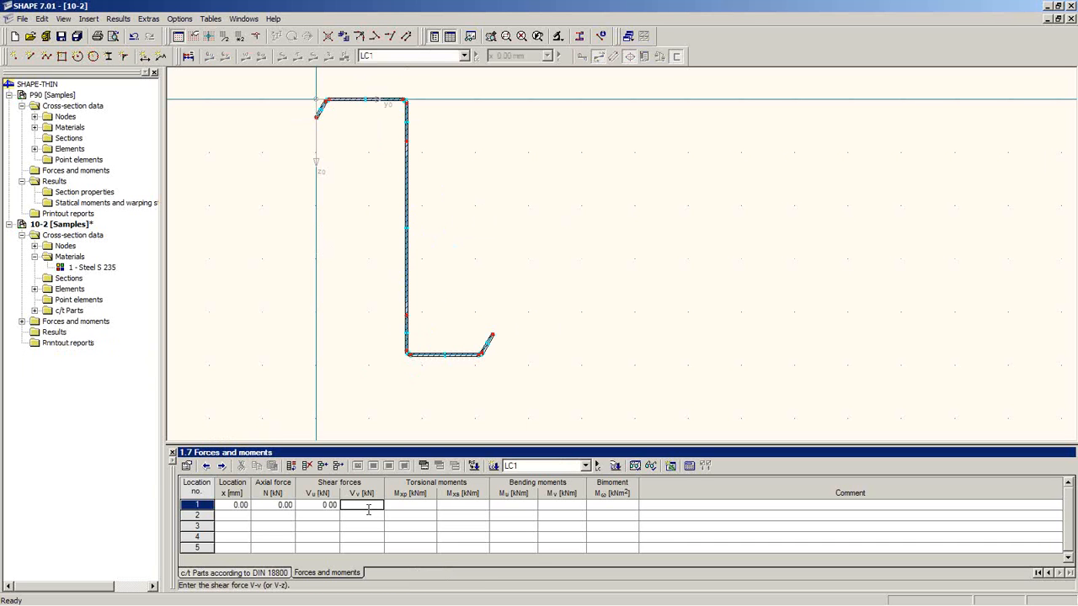
key("Return")
key("Return")
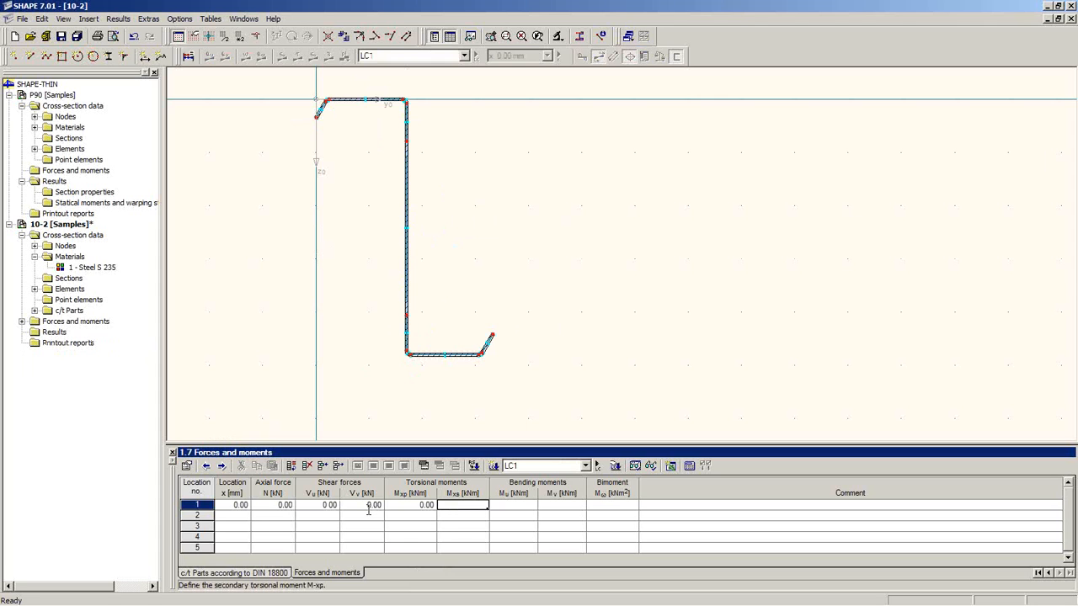
key("Return")
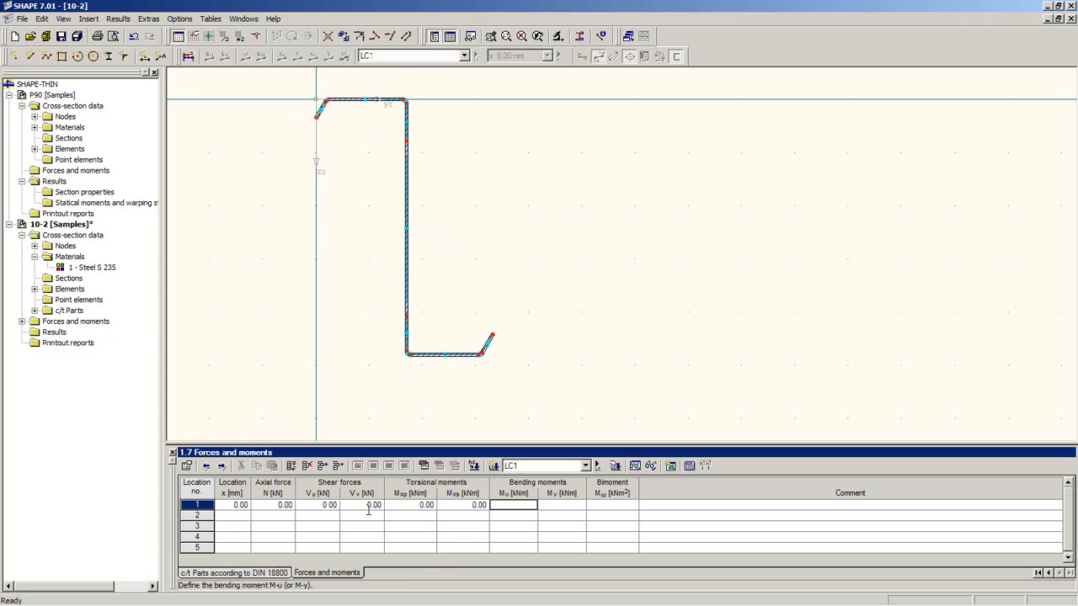
key("Return")
key("Return")
key("Return")
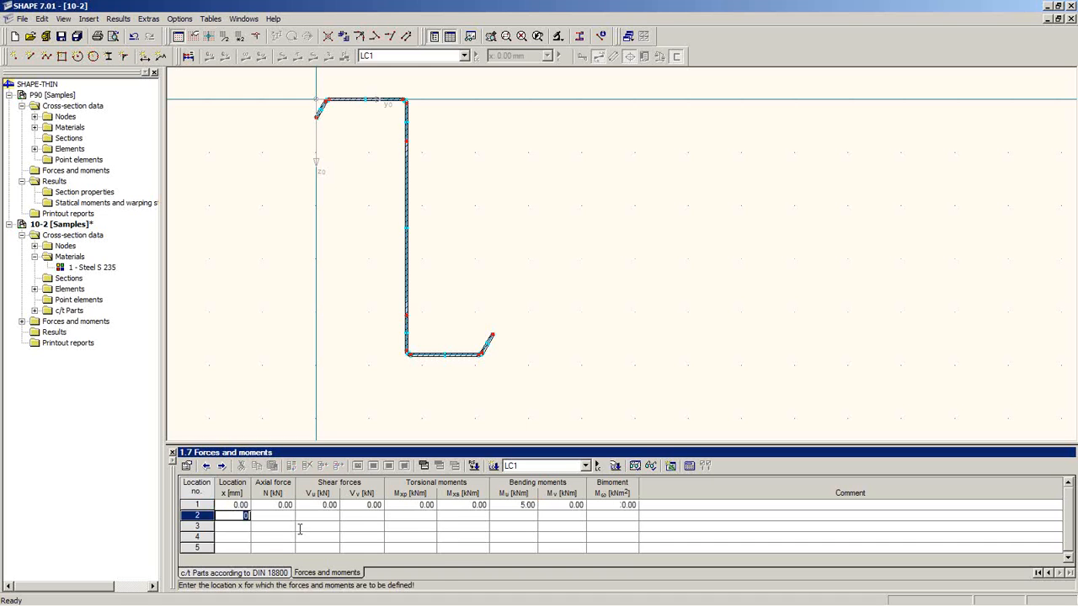
- Set the axial force N at location 1 to -5 kN
left_click(288, 506)
key("BackSpace")
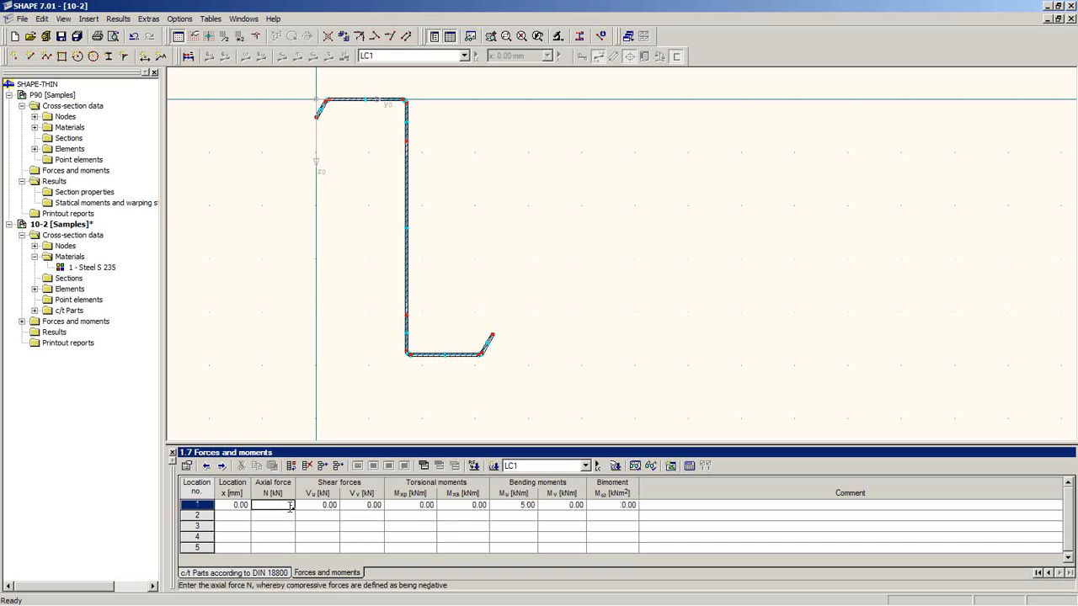
type("-5")
key("Return")
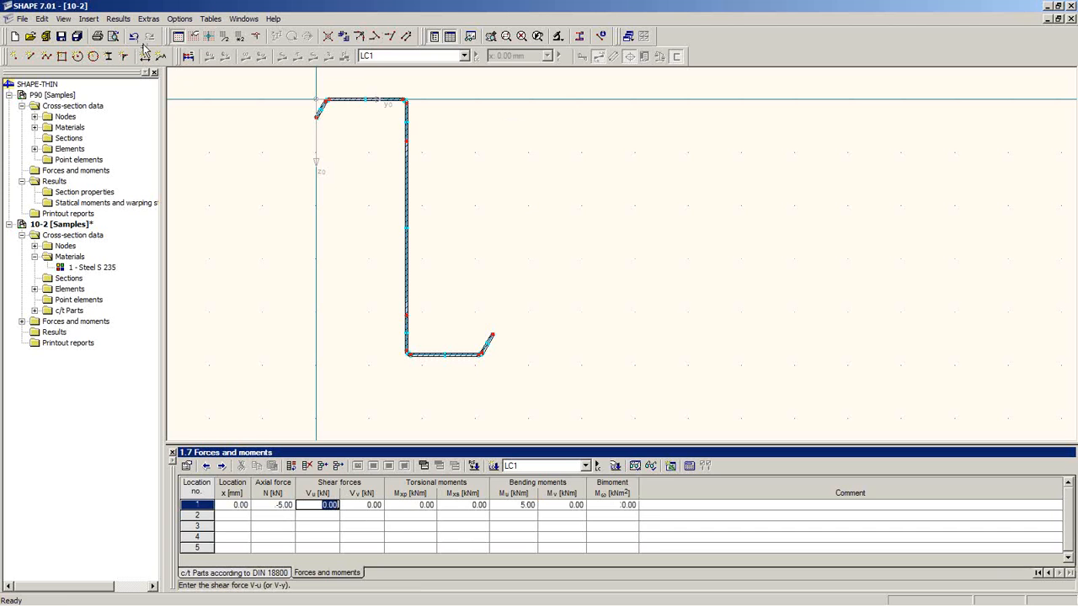
- Calculate section 10-2 and examine the existing and limit c/t ratios of all parts in the enlarged c/t check results table
left_click(188, 56)
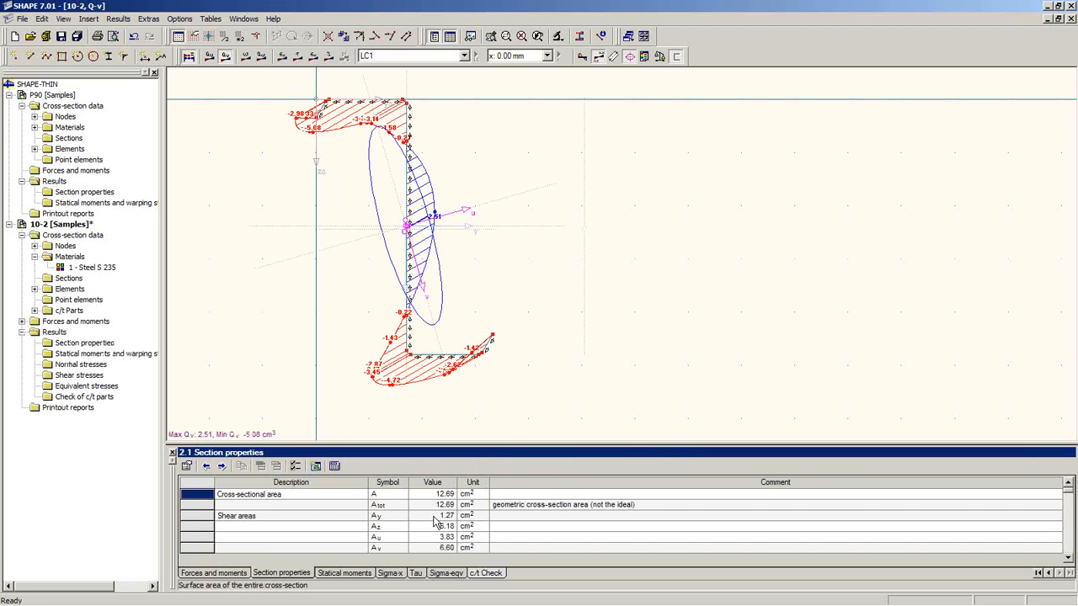
left_click(486, 574)
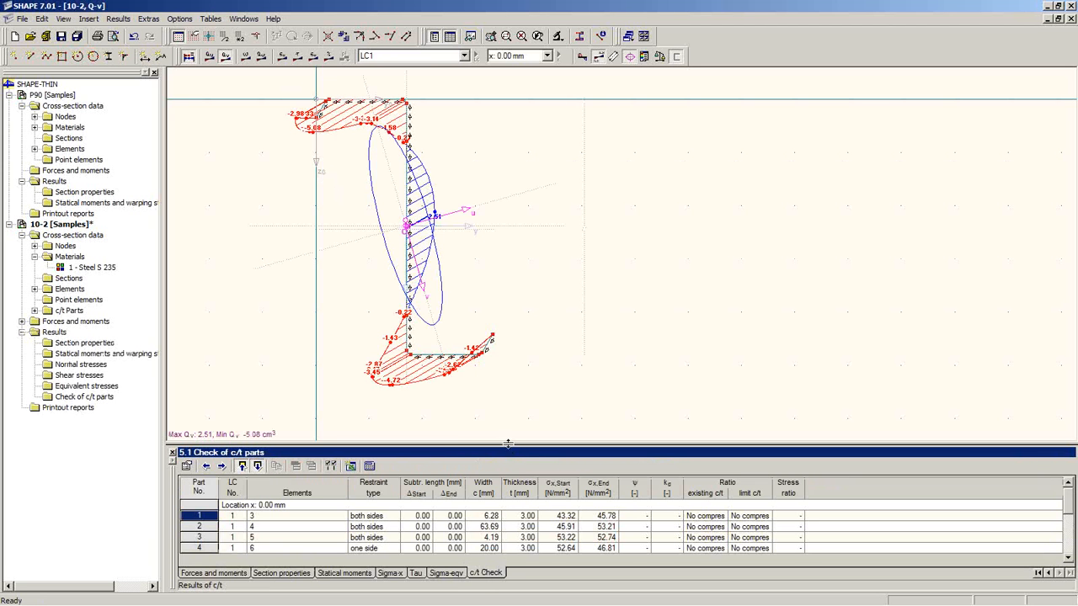
left_click_drag(491, 444, 492, 243)
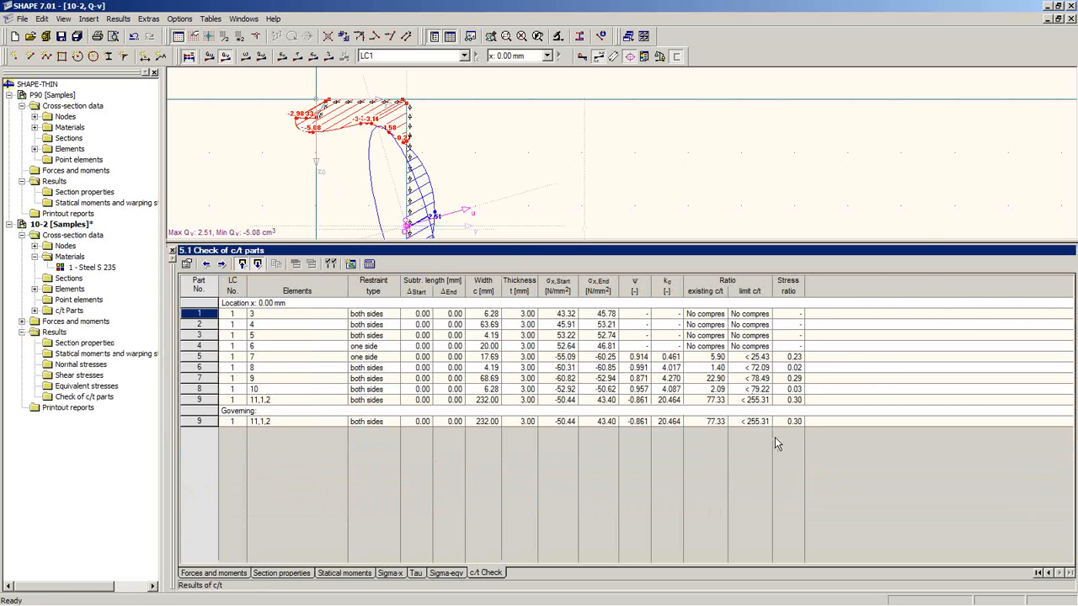
left_click(753, 366)
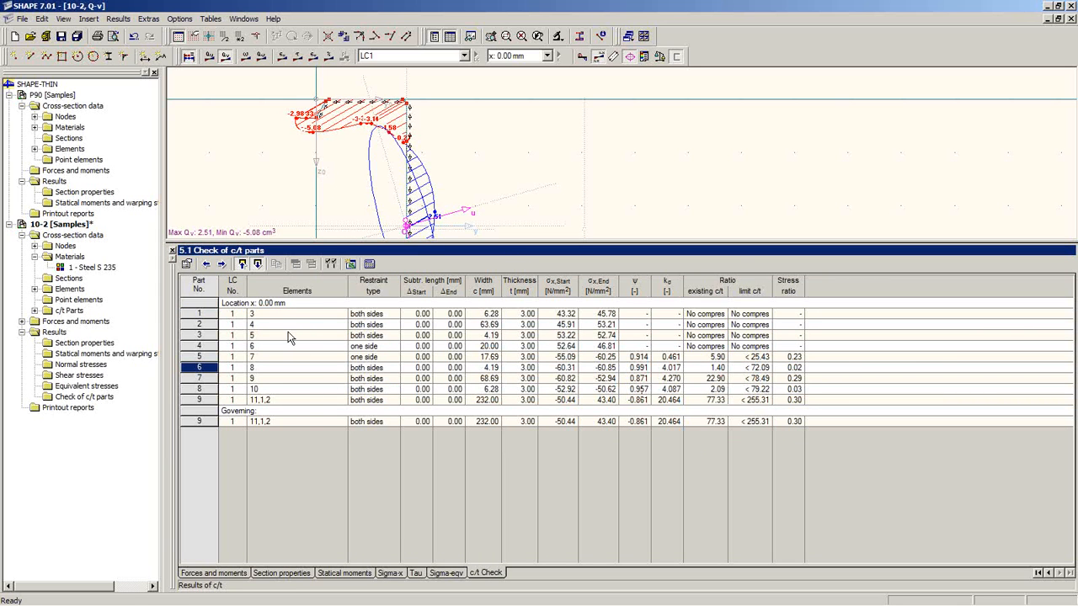
left_click(381, 314)
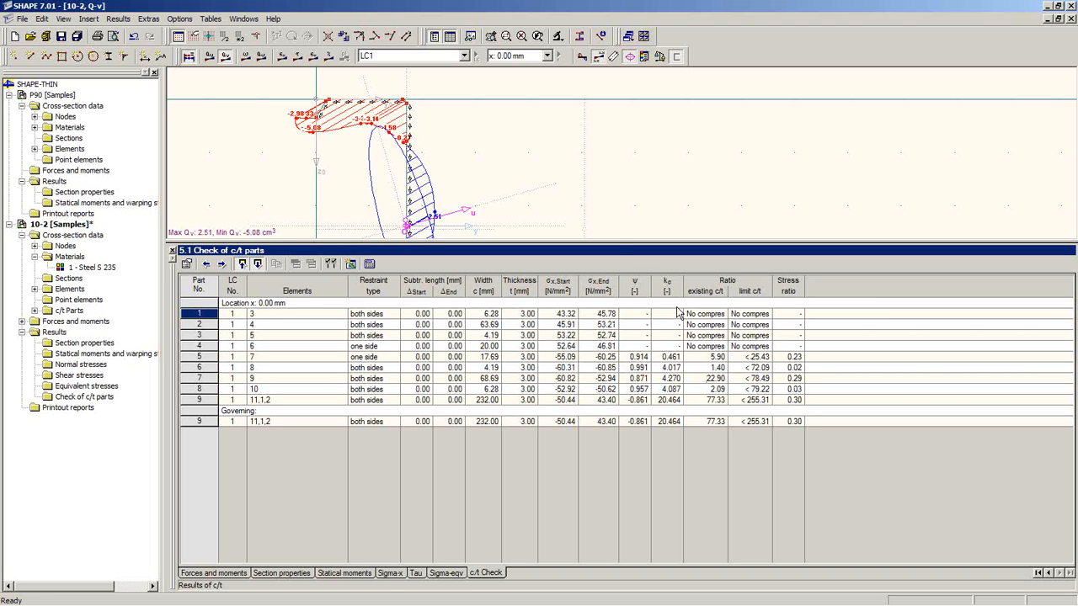
left_click_drag(616, 242, 620, 380)
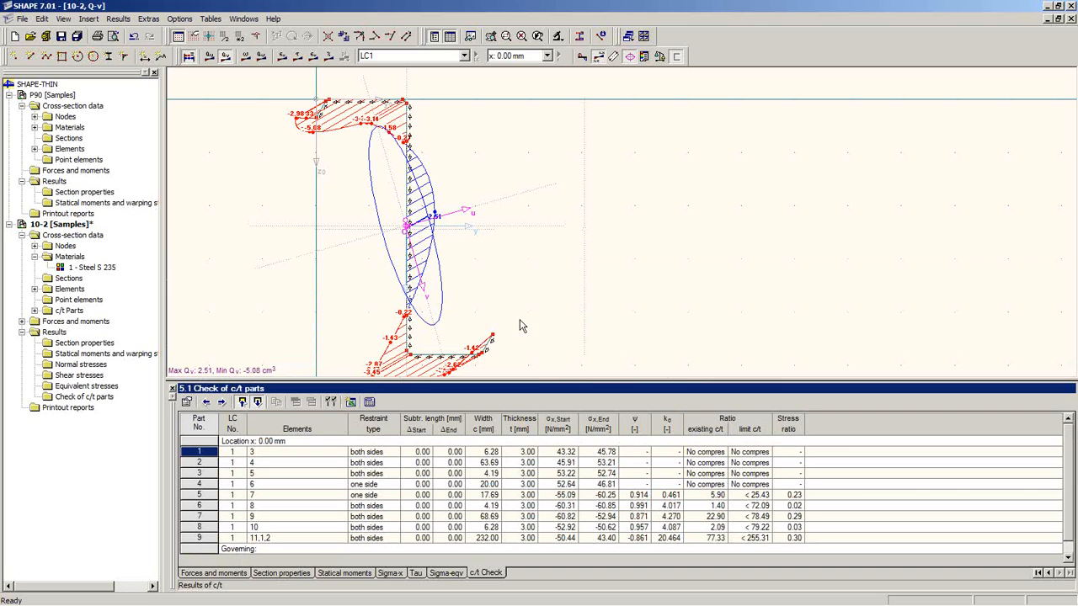
- In the general data of section 10-2, temporarily enable plastic capacity design to review its Simplex discretization settings
right_click(59, 224)
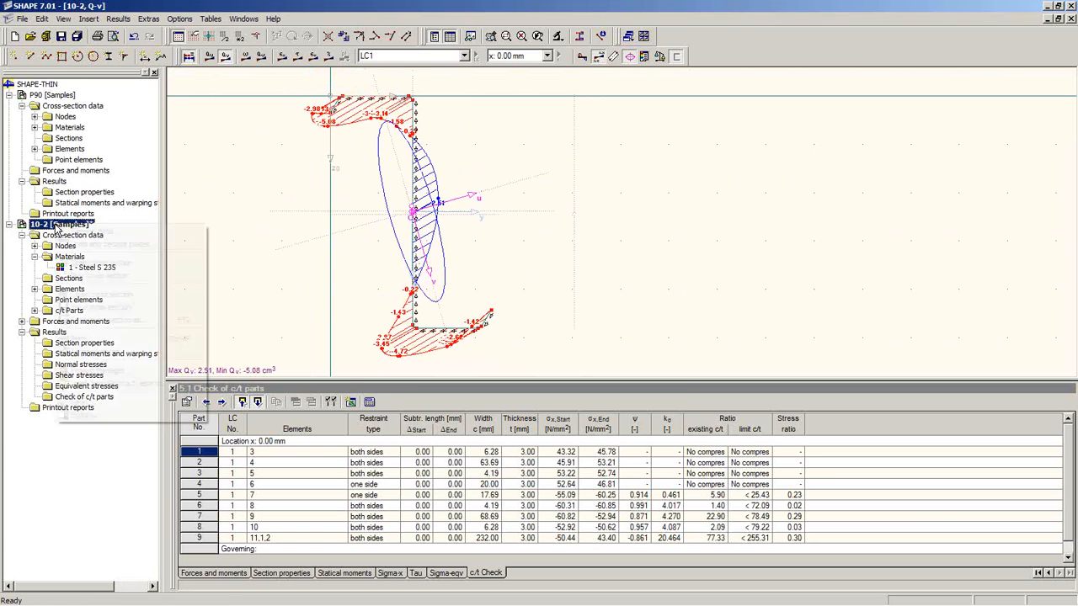
left_click(84, 229)
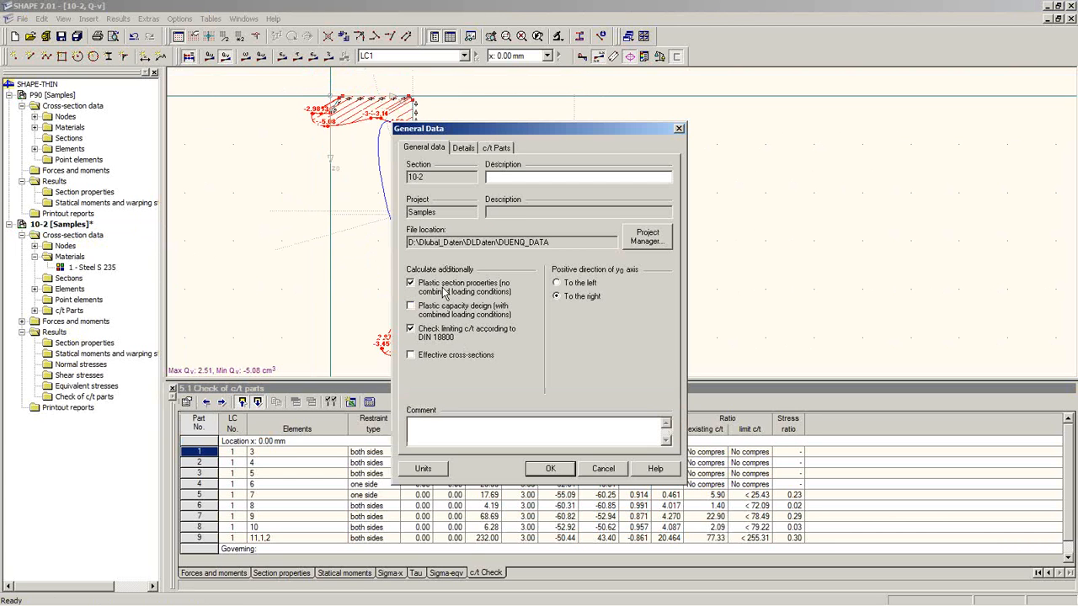
left_click(424, 308)
left_click(422, 307)
left_click(422, 308)
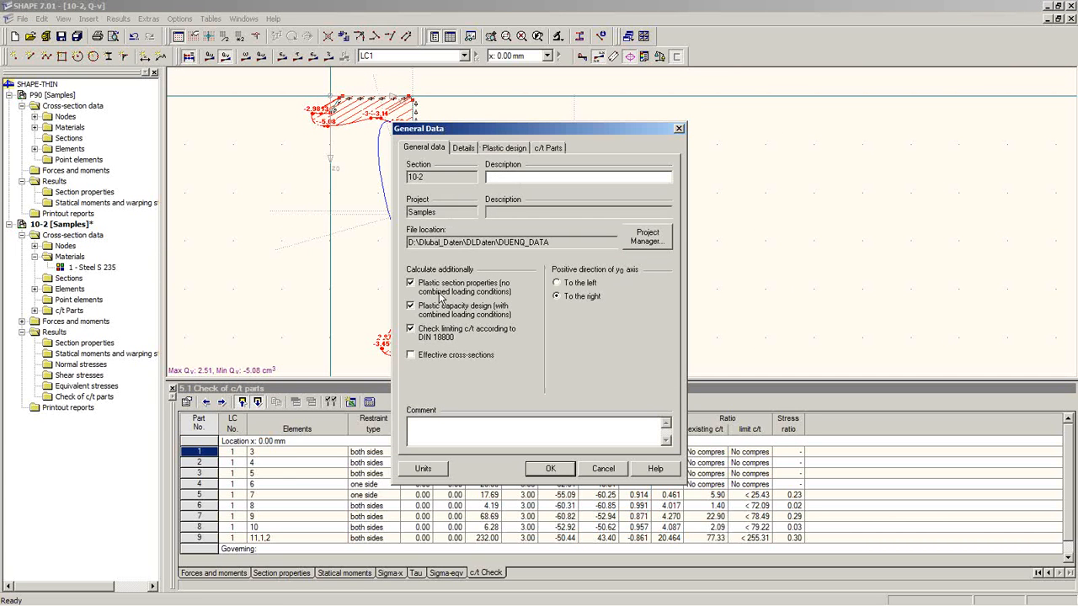
left_click(505, 148)
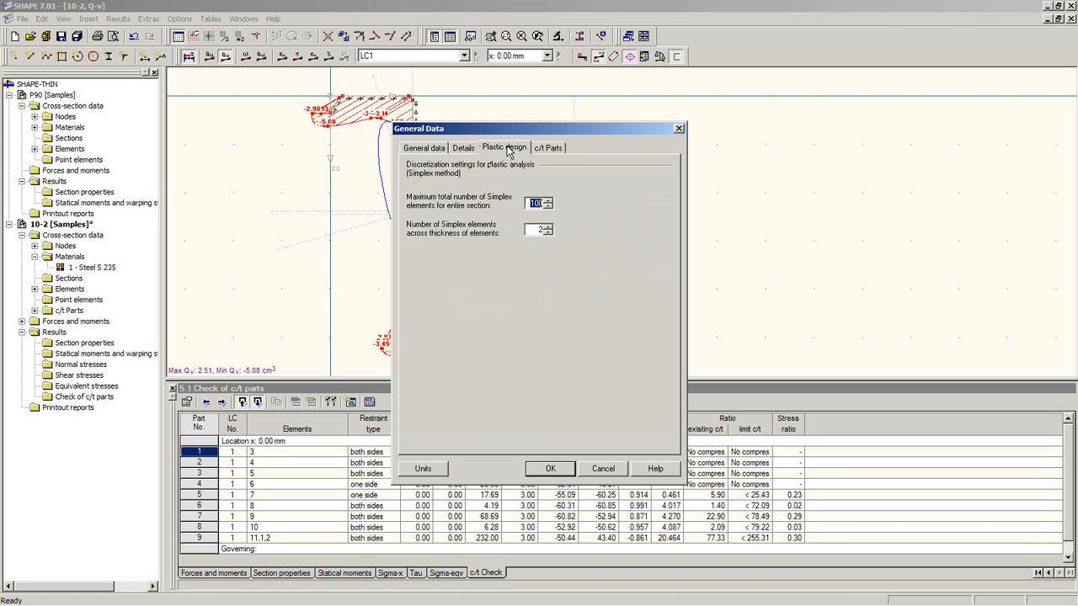
left_click(431, 150)
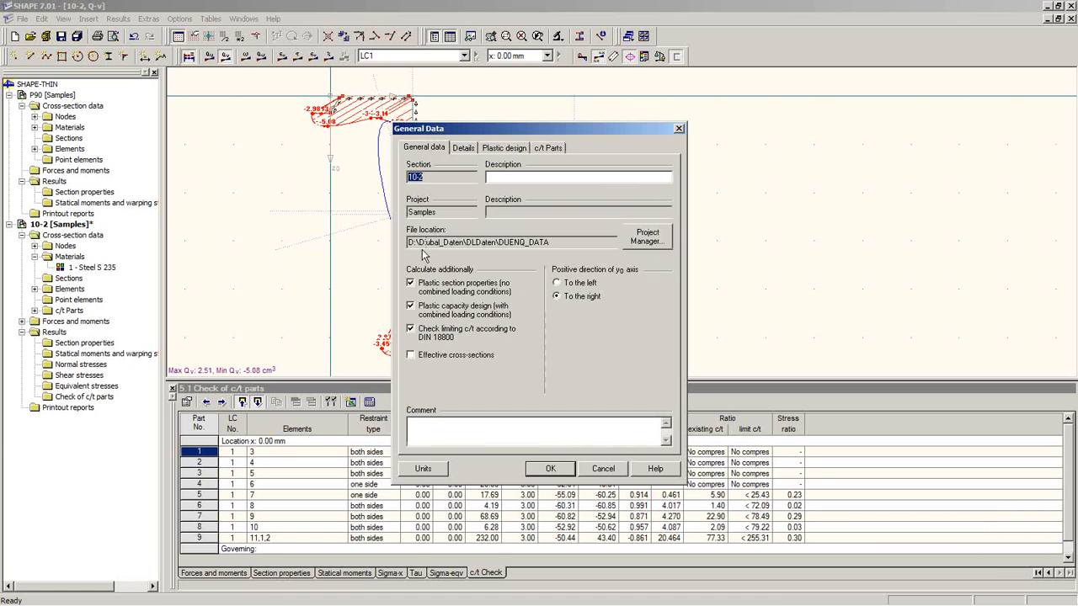
left_click(412, 308)
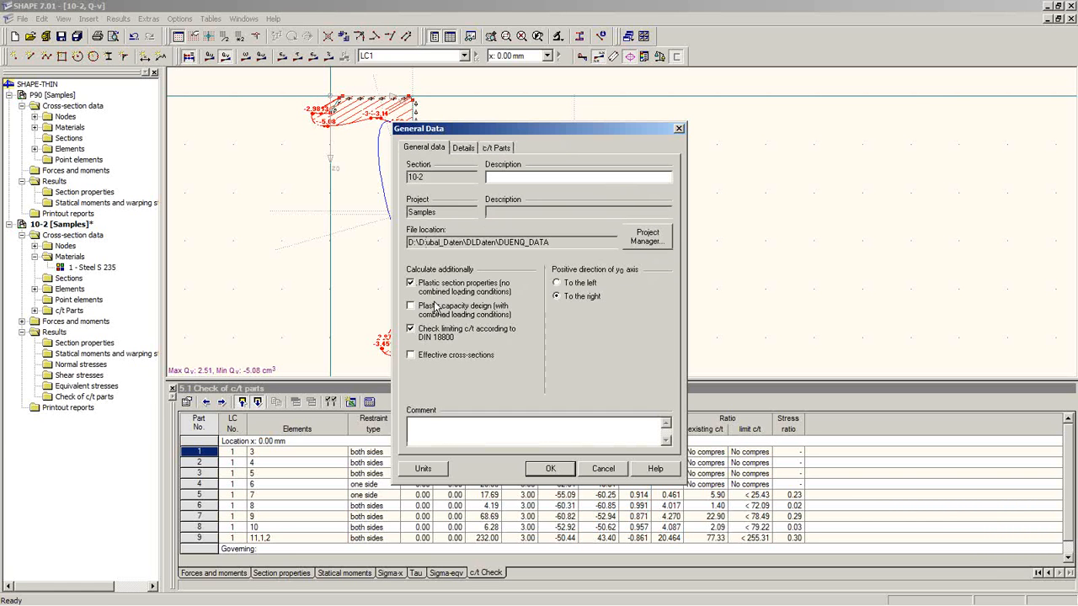
- Enable effective cross-sections with design according to EN 1999-1-1:2007, and apply the general data without separating the load cases by N, Mu and Mv
left_click(410, 356)
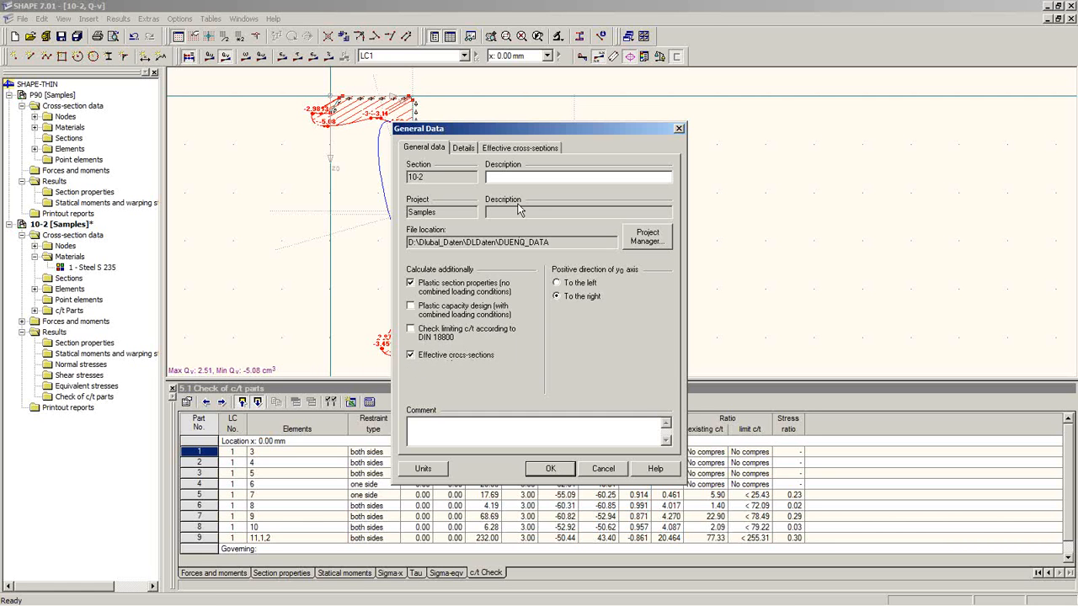
left_click(522, 148)
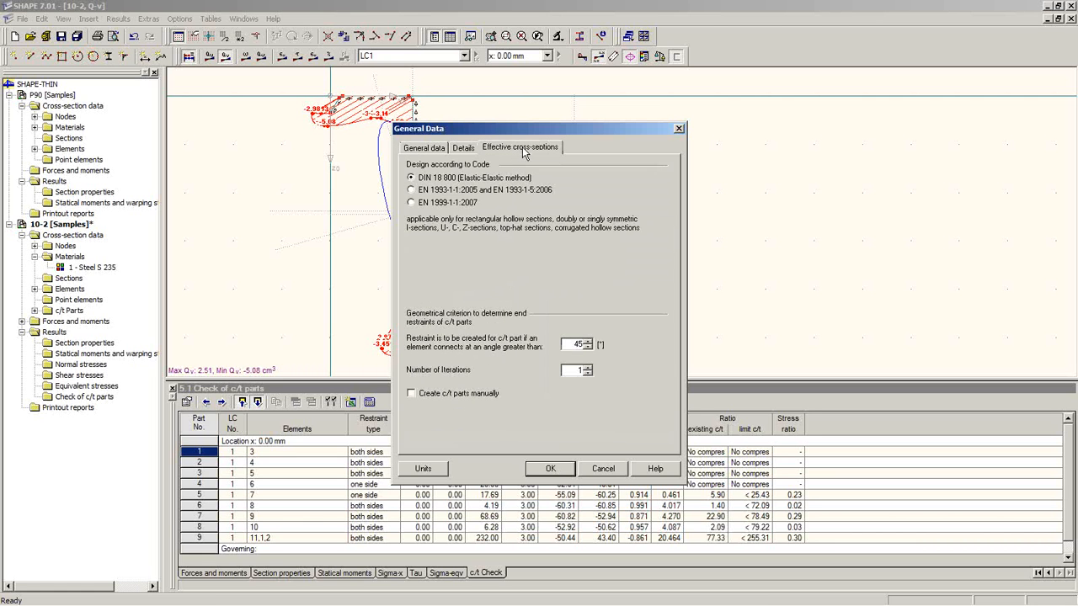
left_click(411, 190)
left_click(412, 203)
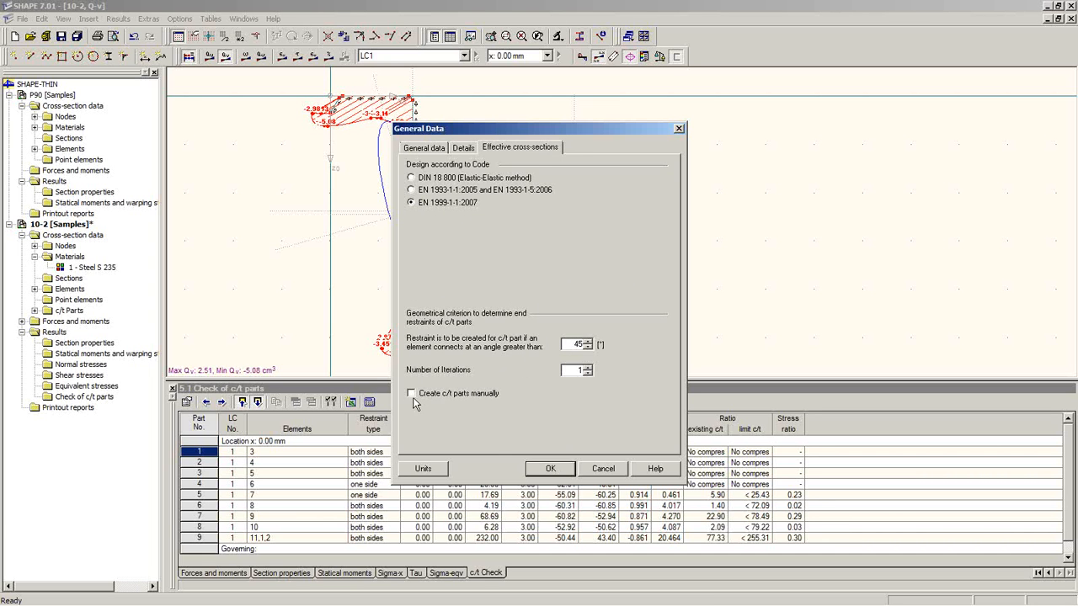
left_click(549, 469)
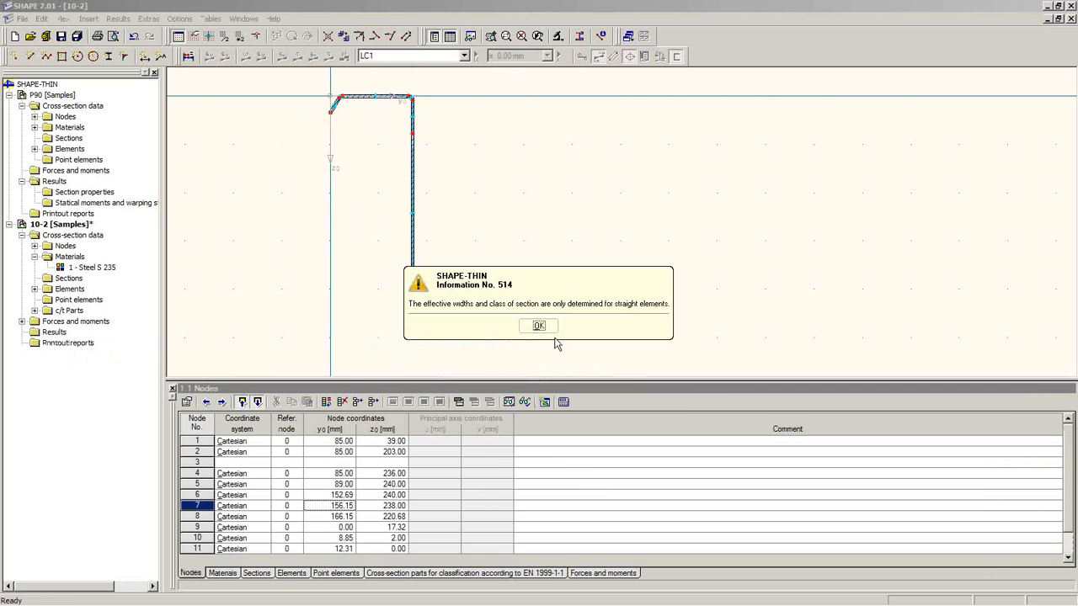
left_click(543, 328)
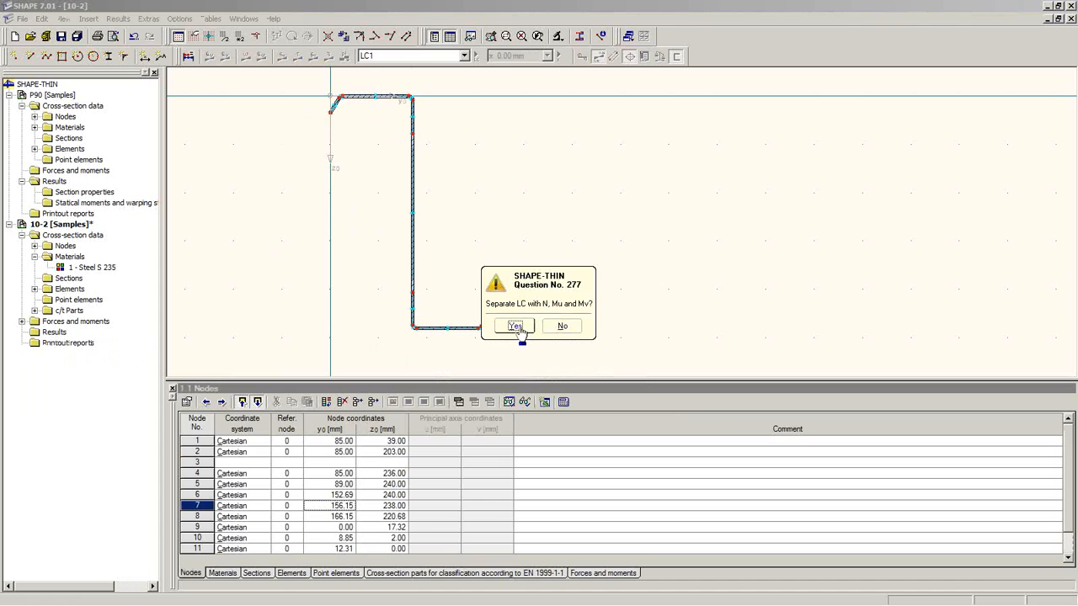
left_click(556, 328)
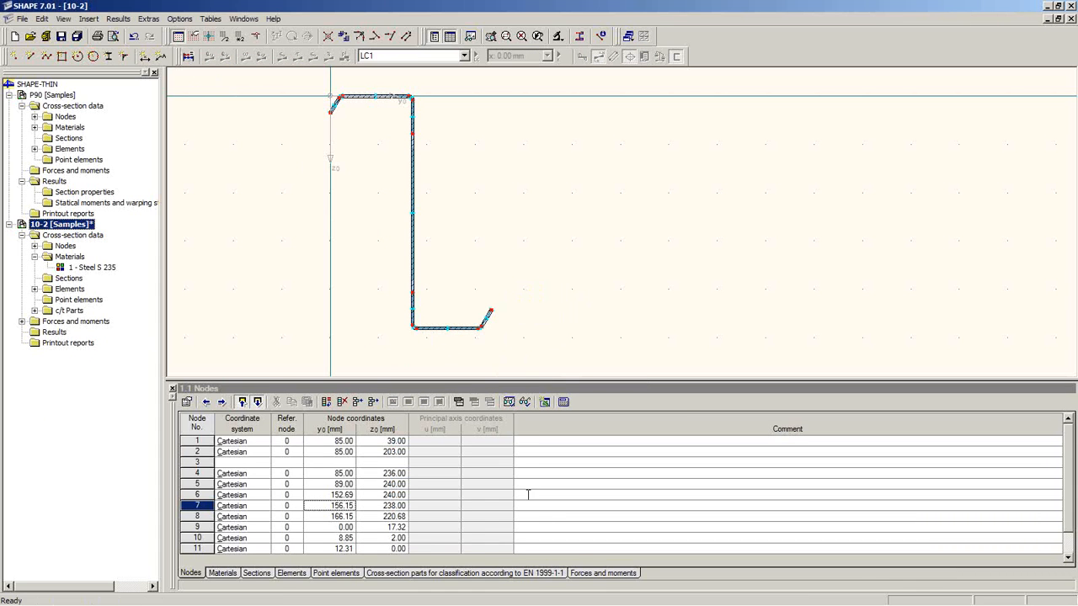
- Examine the cross-section parts for classification according to EN 1999-1-1, comparing curved and flat part types with the section's upper flange and rounded corners
left_click(528, 574)
left_click_drag(505, 381, 505, 233)
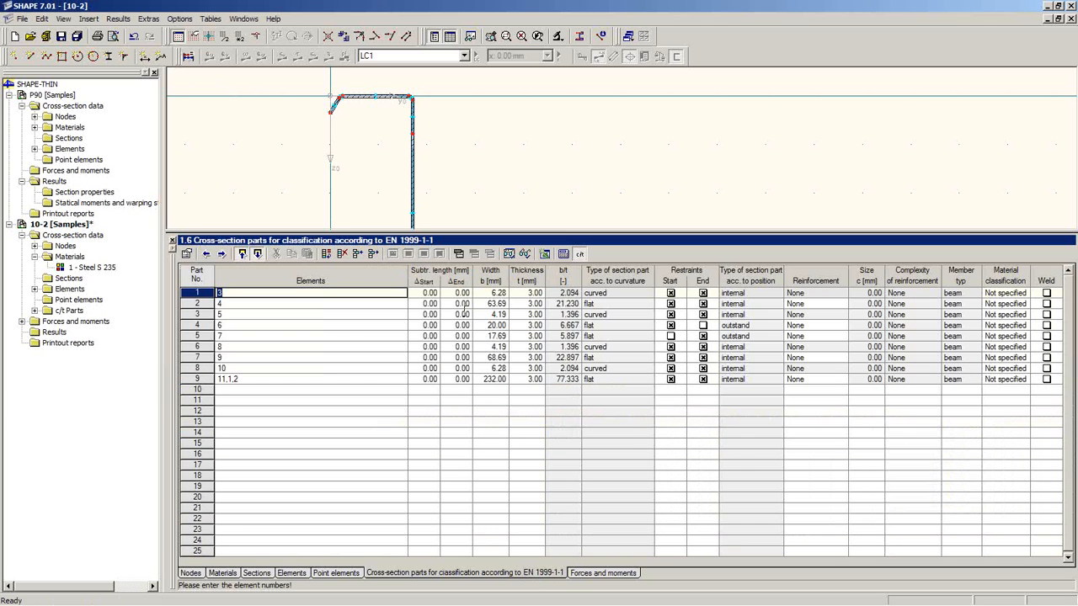
left_click(392, 115)
scroll(402, 113, "up", 1)
scroll(403, 113, "up", 1)
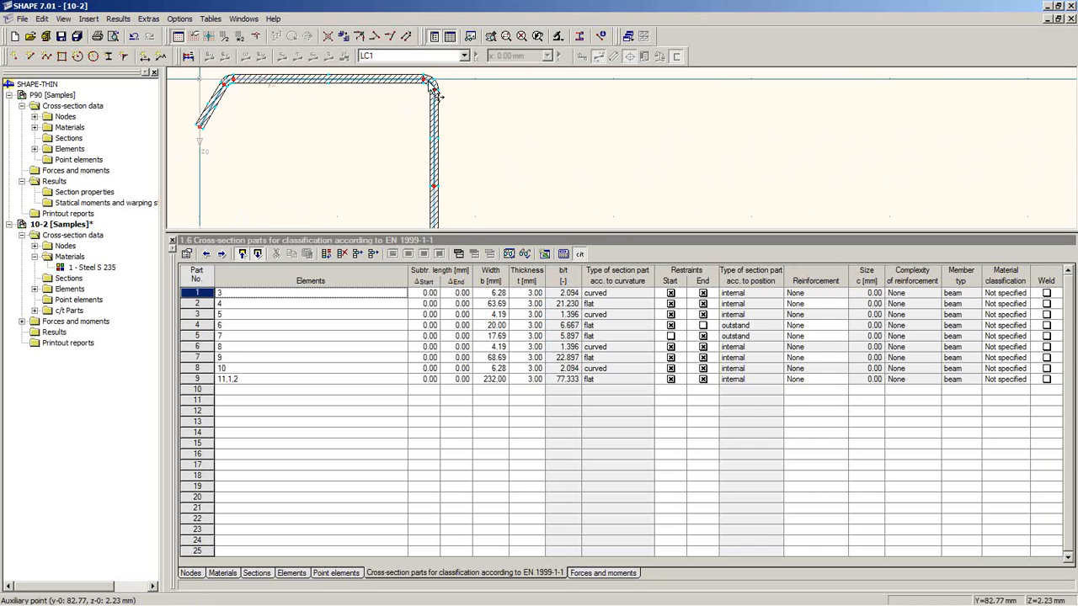
mouse_move(406, 132)
middle_mouse_down()
mouse_move(389, 148)
mouse_move(422, 182)
middle_mouse_up()
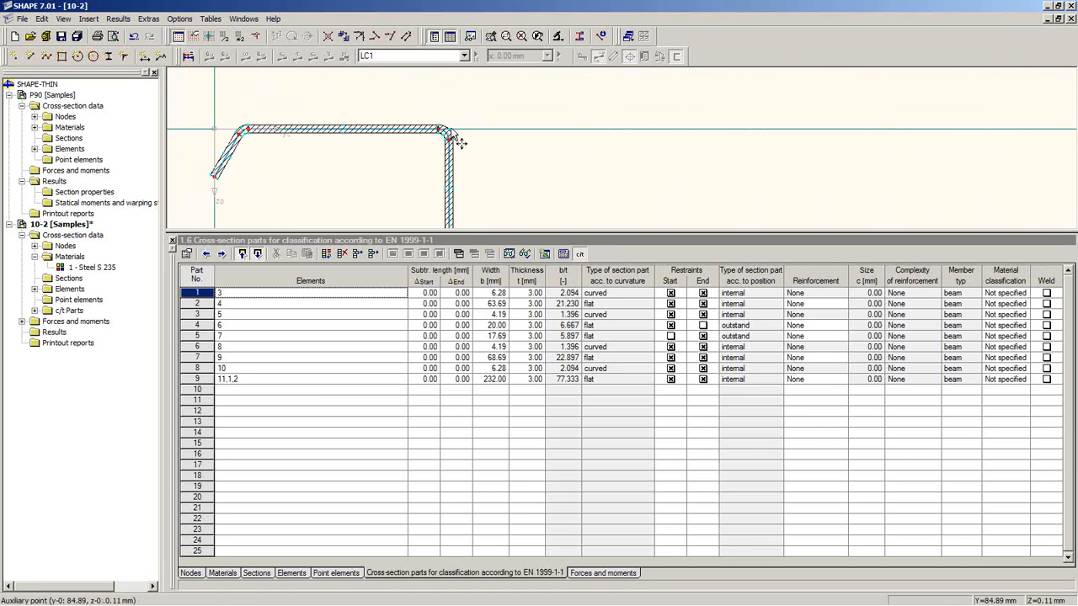
scroll(451, 147, "up", 2)
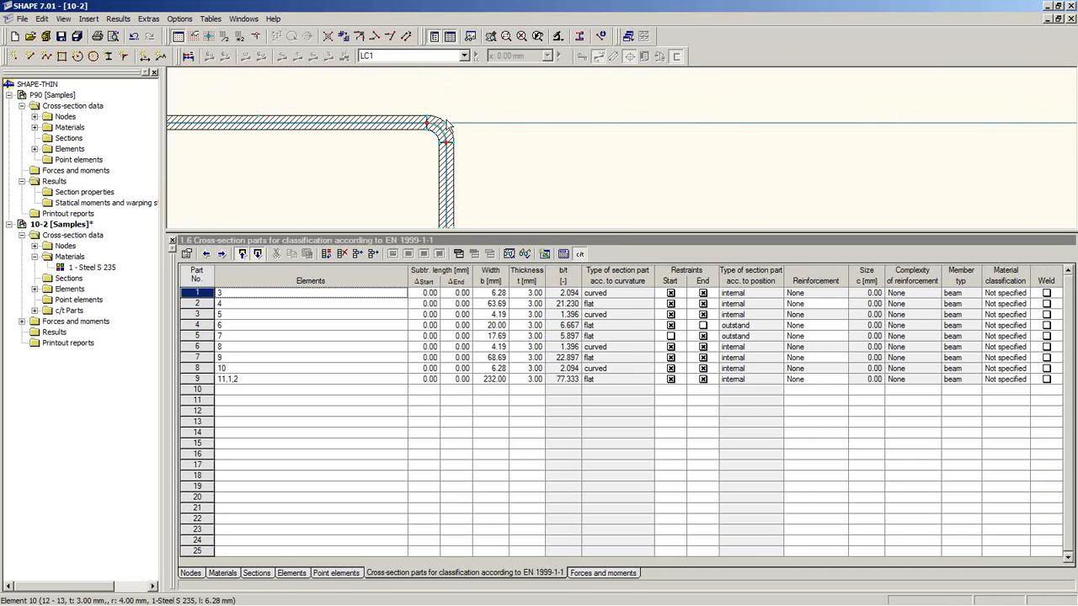
scroll(474, 151, "down", 1)
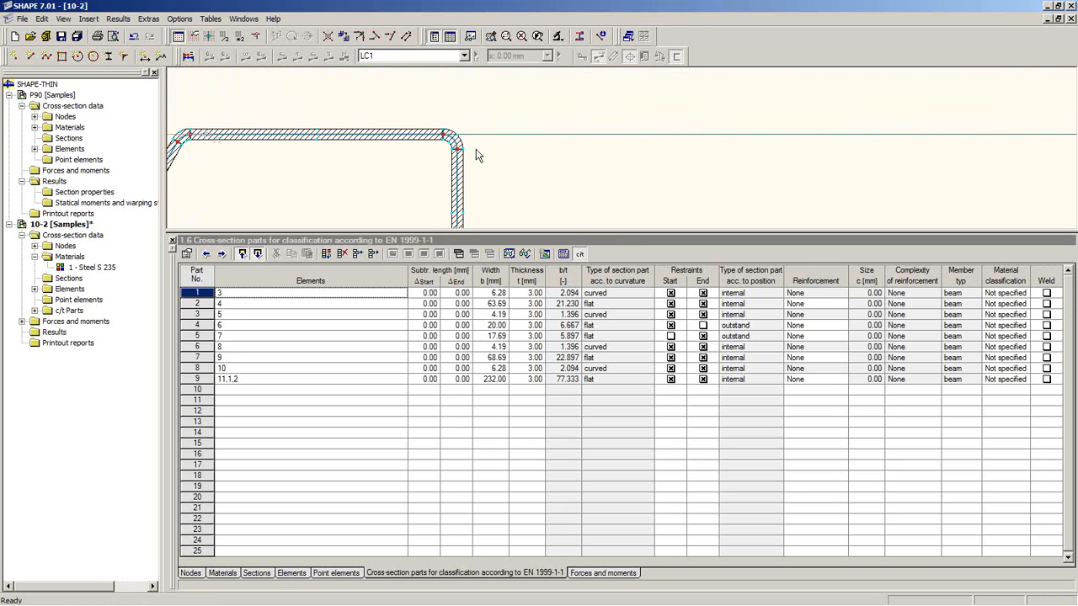
scroll(476, 151, "down", 1)
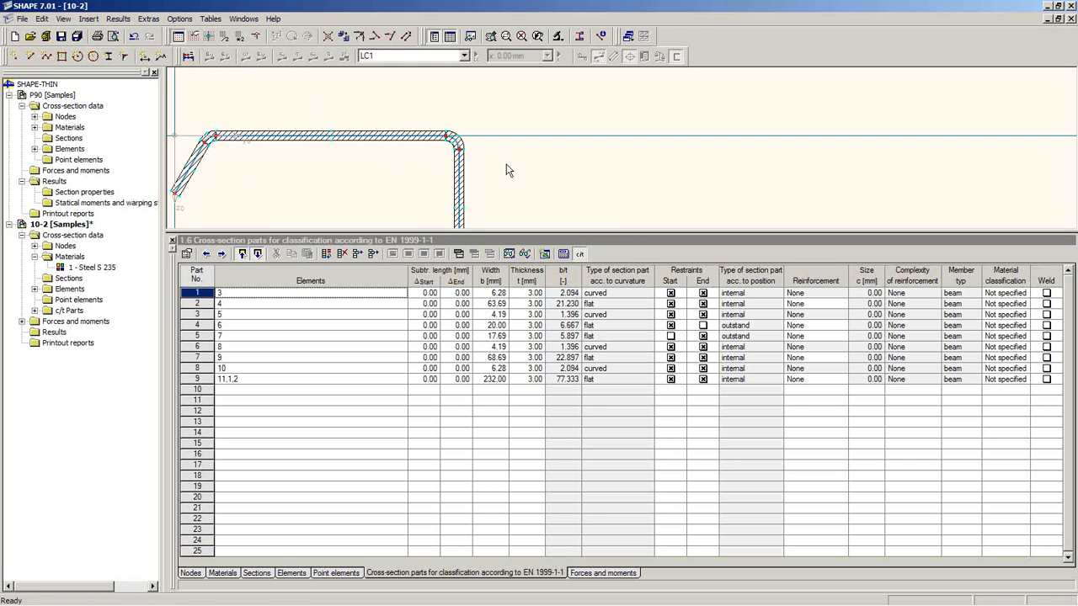
scroll(296, 151, "up", 4)
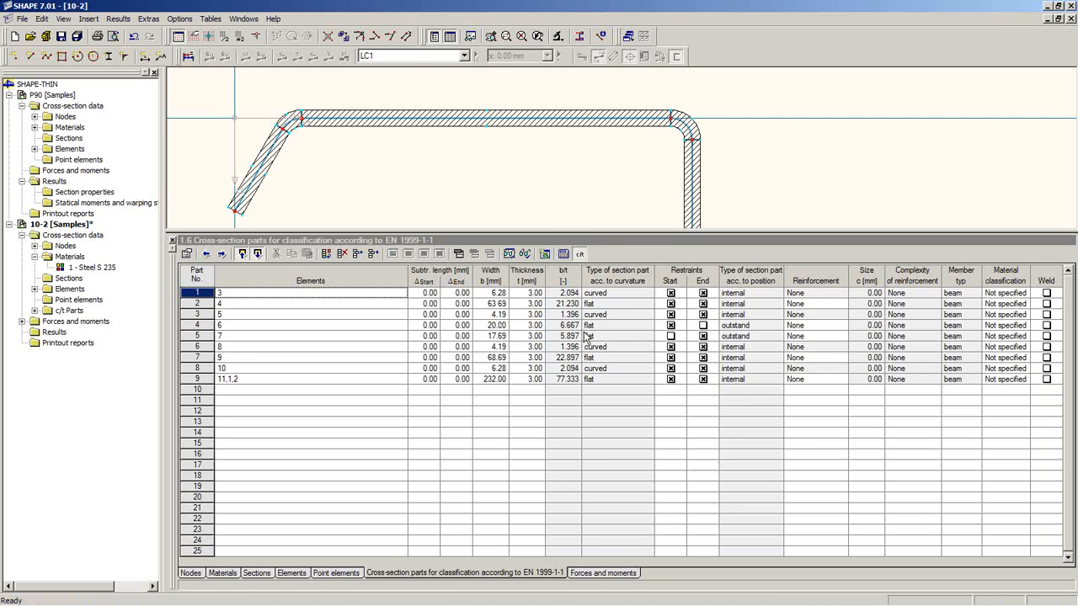
left_click(618, 303)
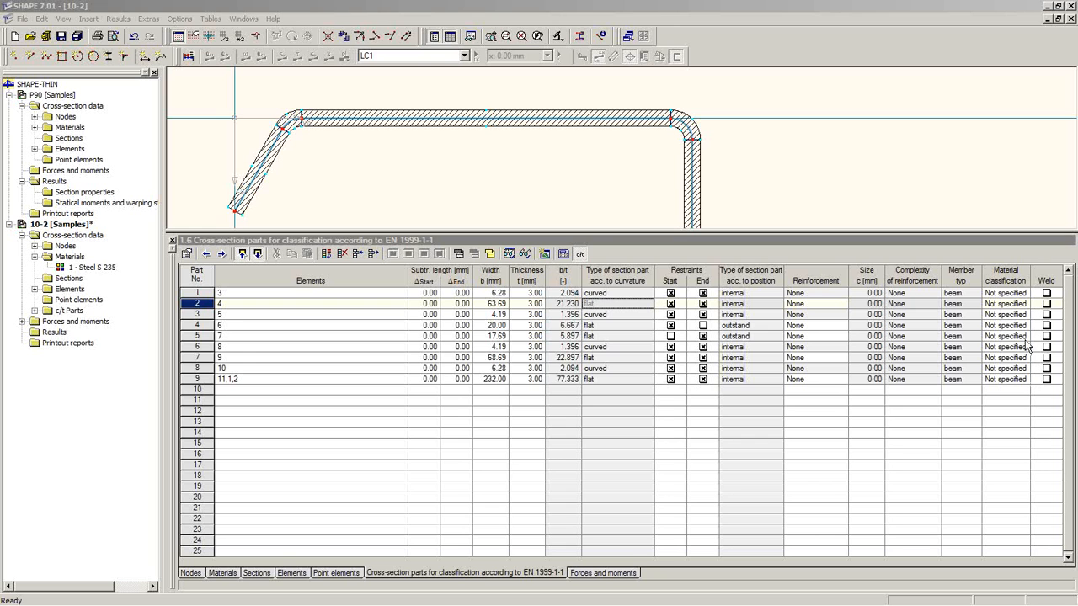
- Review the material classification settings of cross-section parts 1 to 3 against the section drawing
left_click(1003, 305)
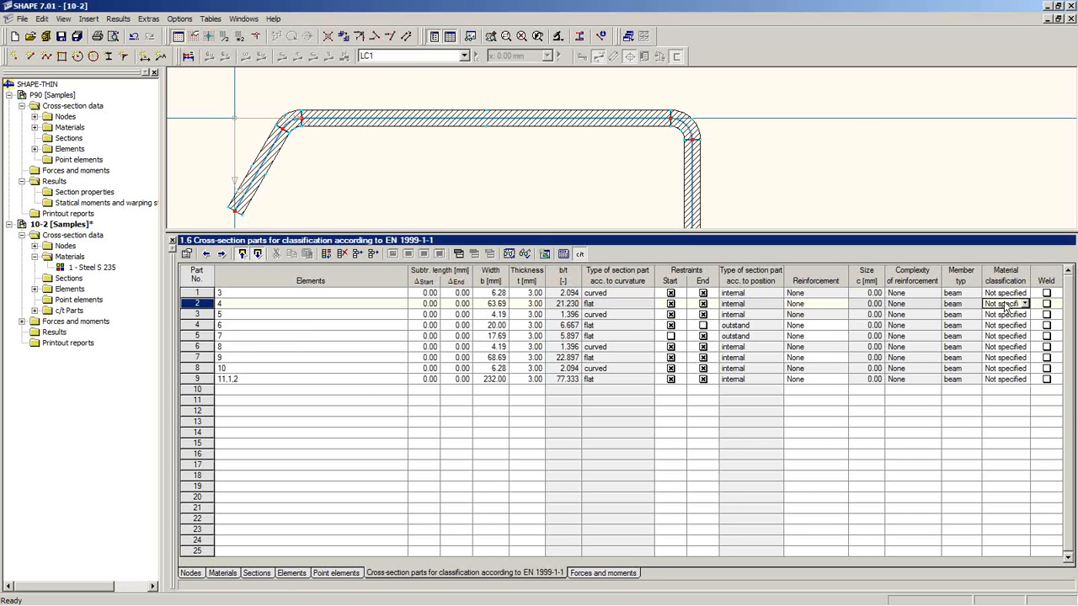
left_click(620, 314)
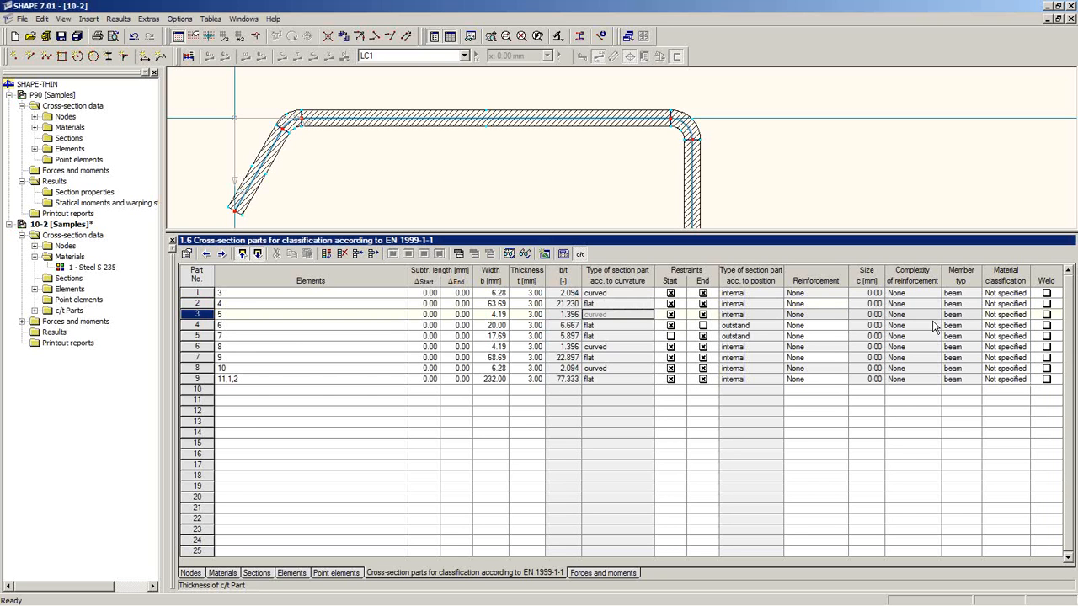
left_click(1016, 294)
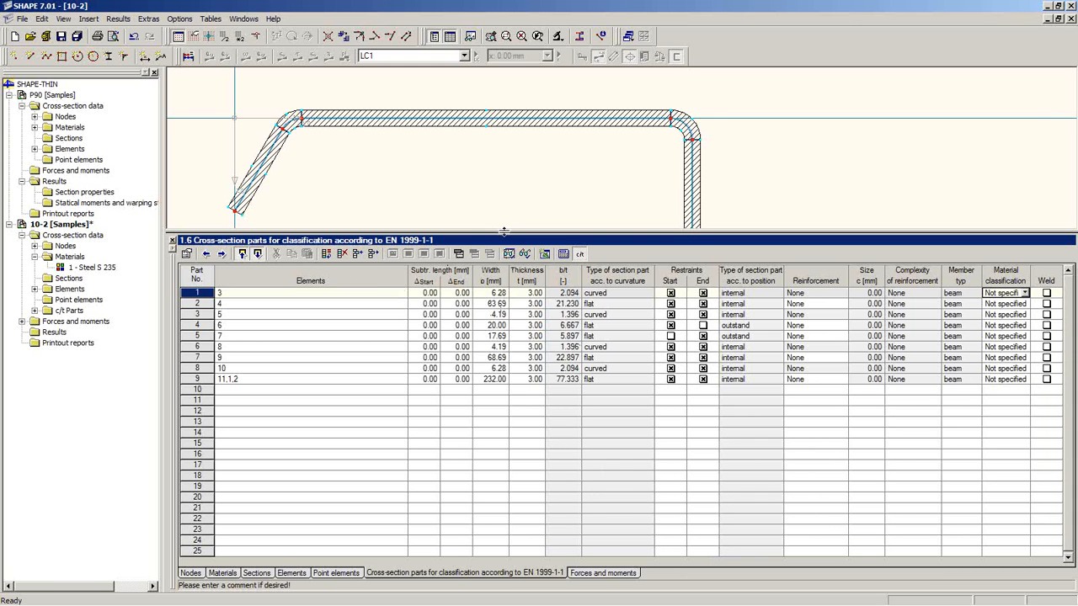
left_click_drag(503, 230, 505, 324)
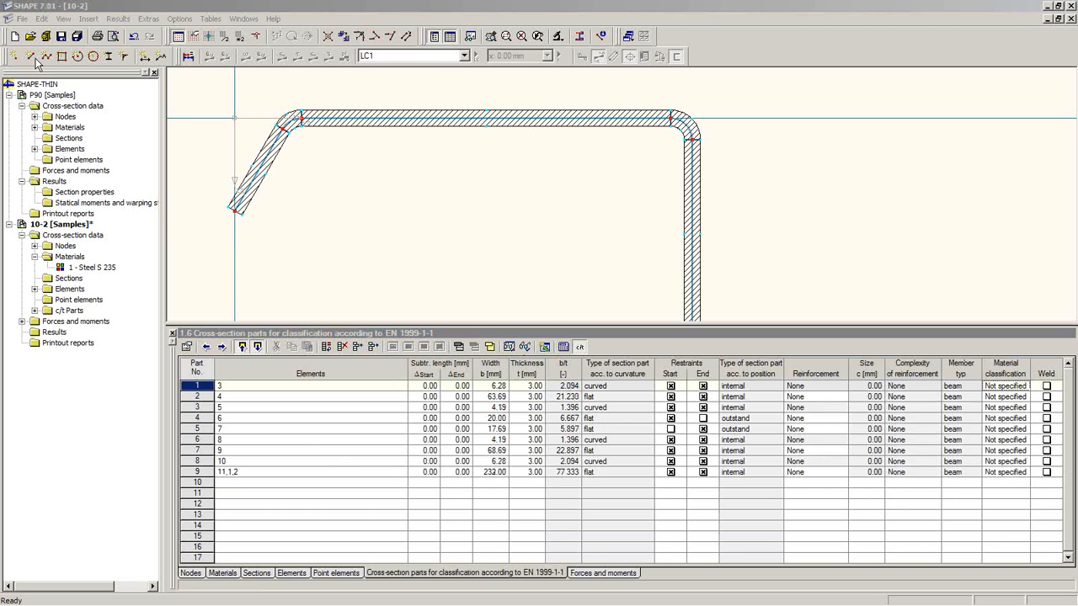
- Open the section DIN_EC from the Samples project in the Project Manager and show the whole profile with its equivalent stresses
left_click(23, 18)
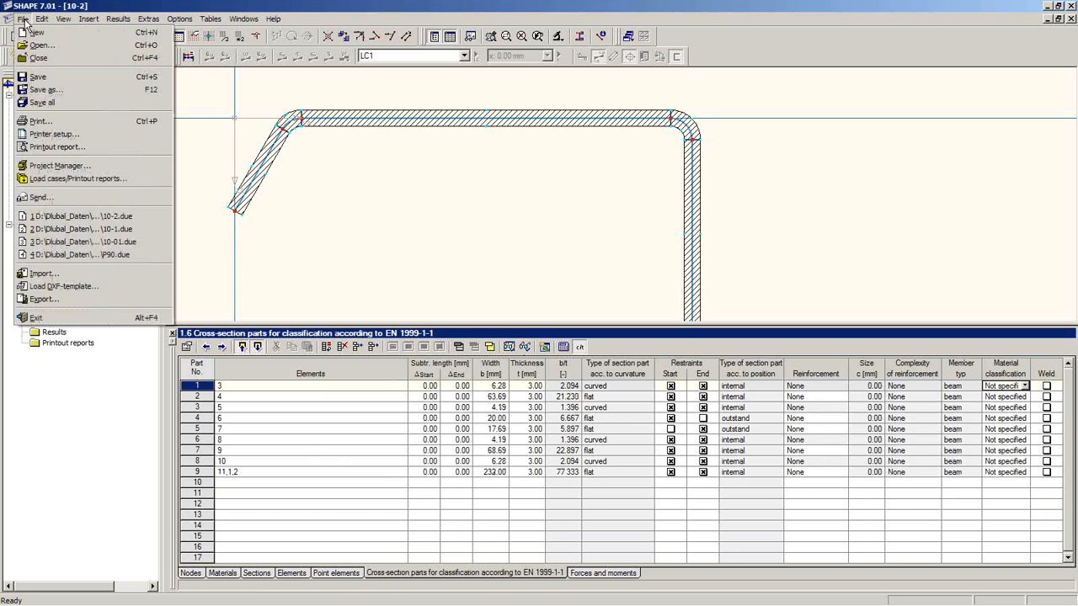
left_click(52, 168)
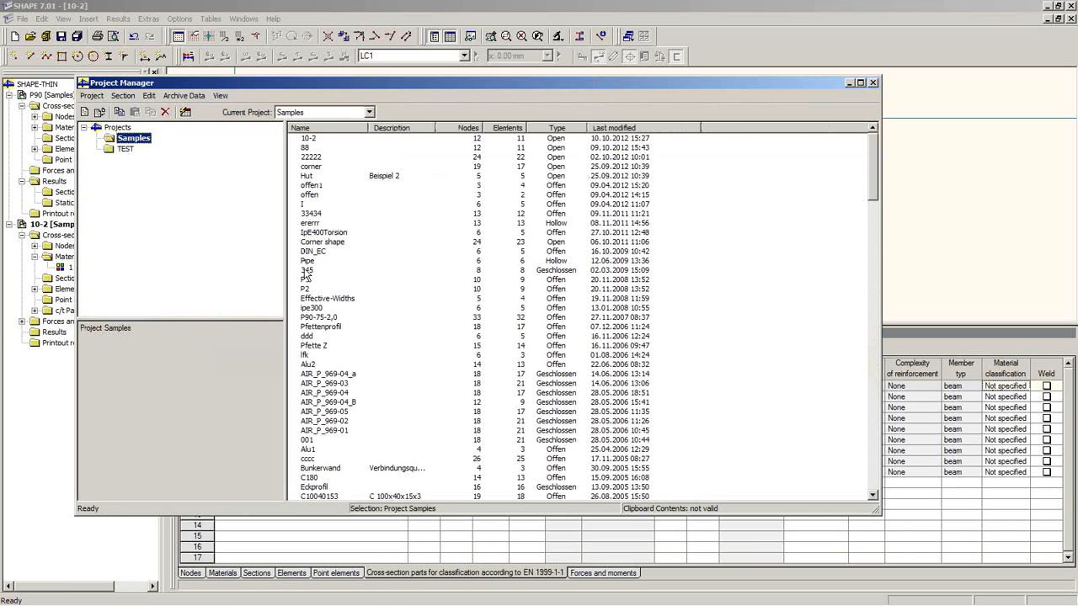
left_click(333, 308)
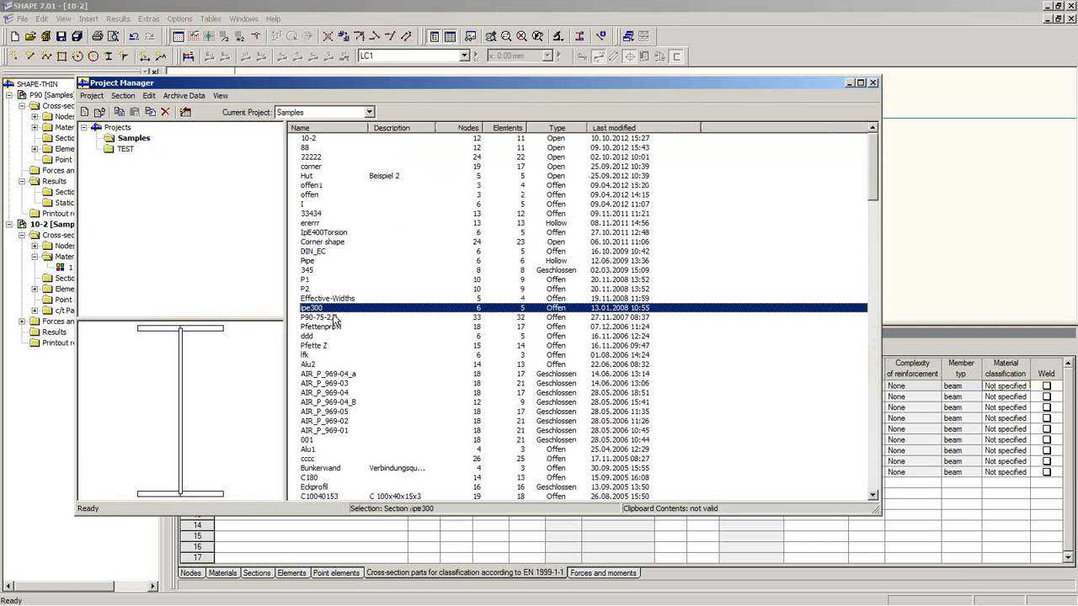
double_click(330, 251)
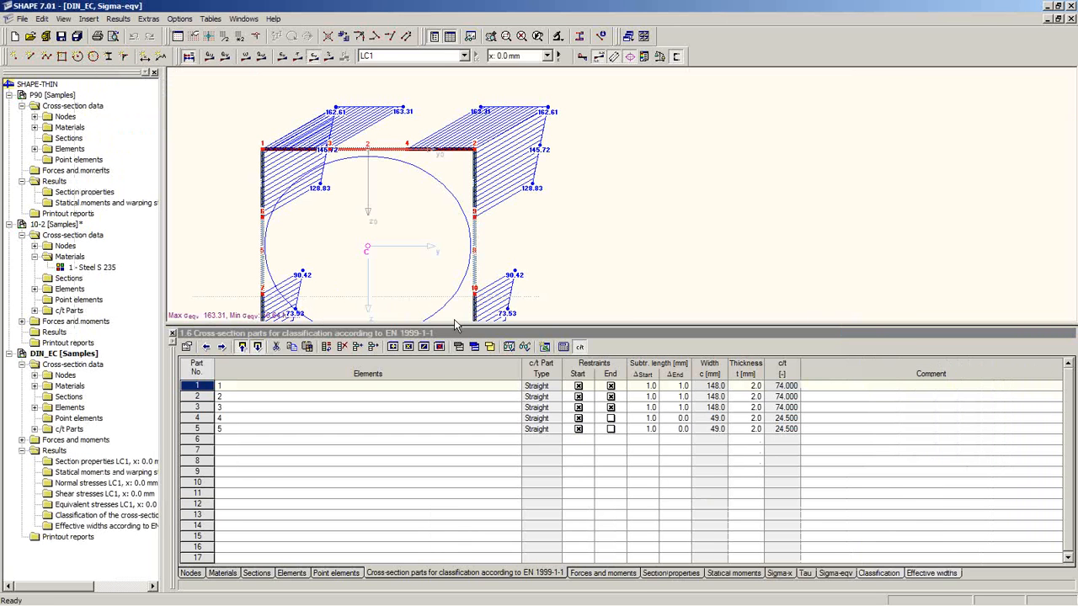
left_click_drag(446, 327, 454, 432)
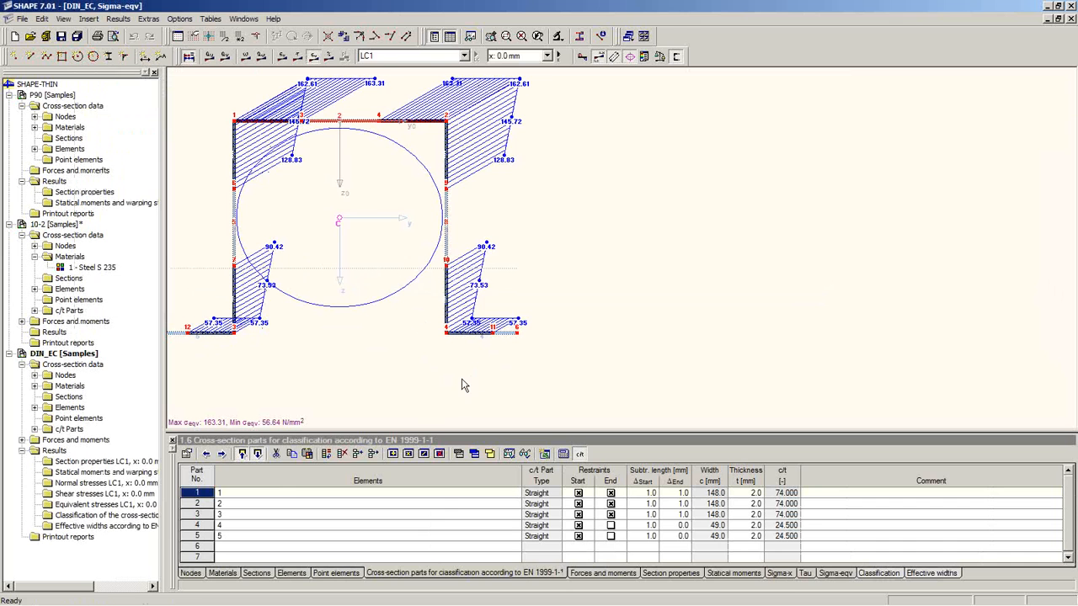
middle_click_drag(445, 383, 485, 375)
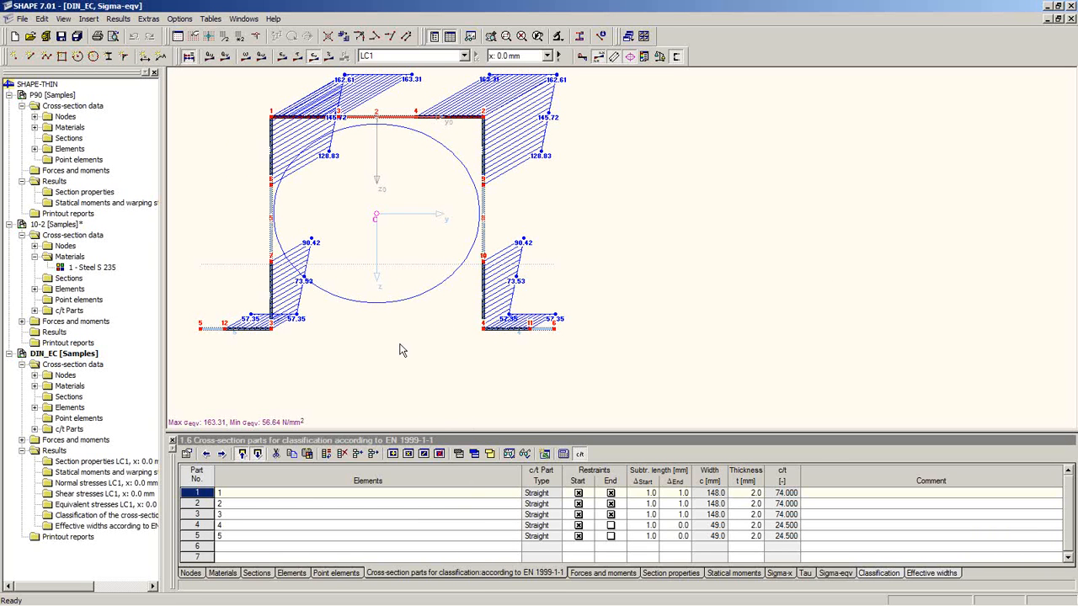
middle_click_drag(397, 166, 416, 230)
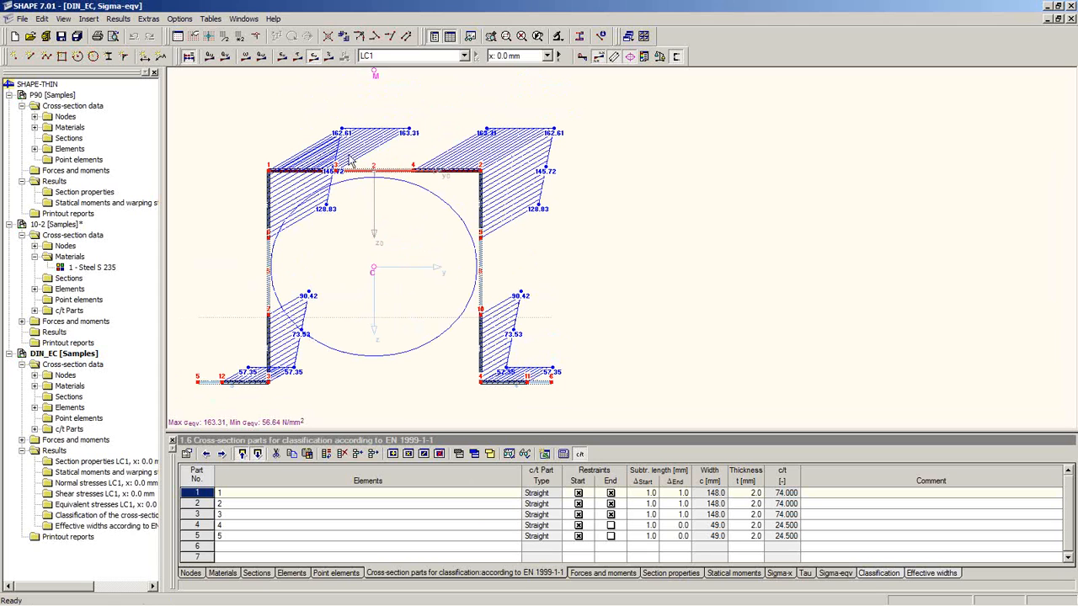
- Review the general data of section DIN_EC, including its additional calculation options
right_click(61, 360)
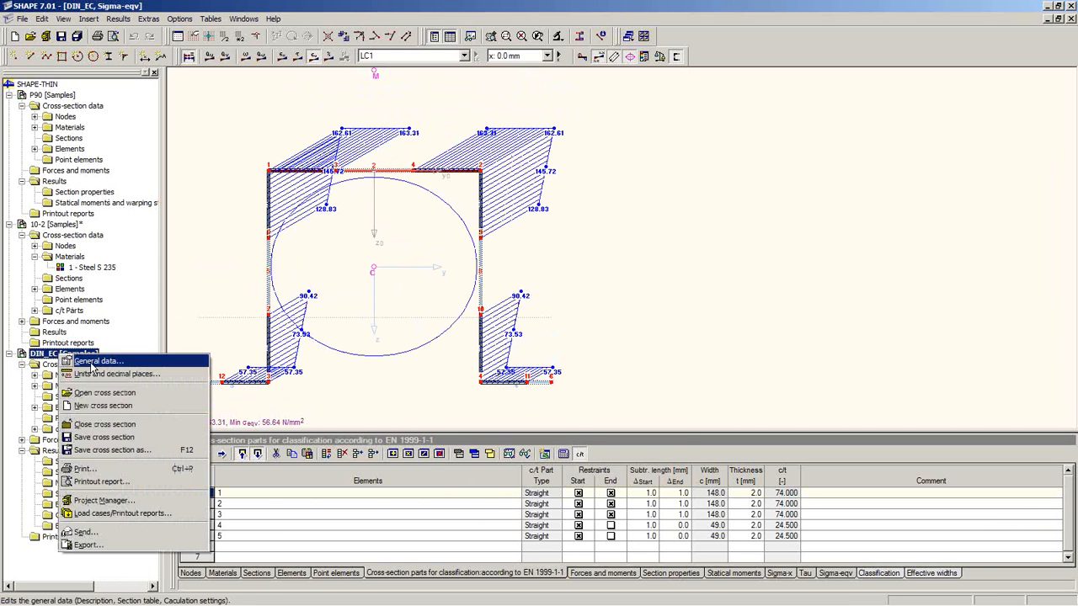
left_click(94, 364)
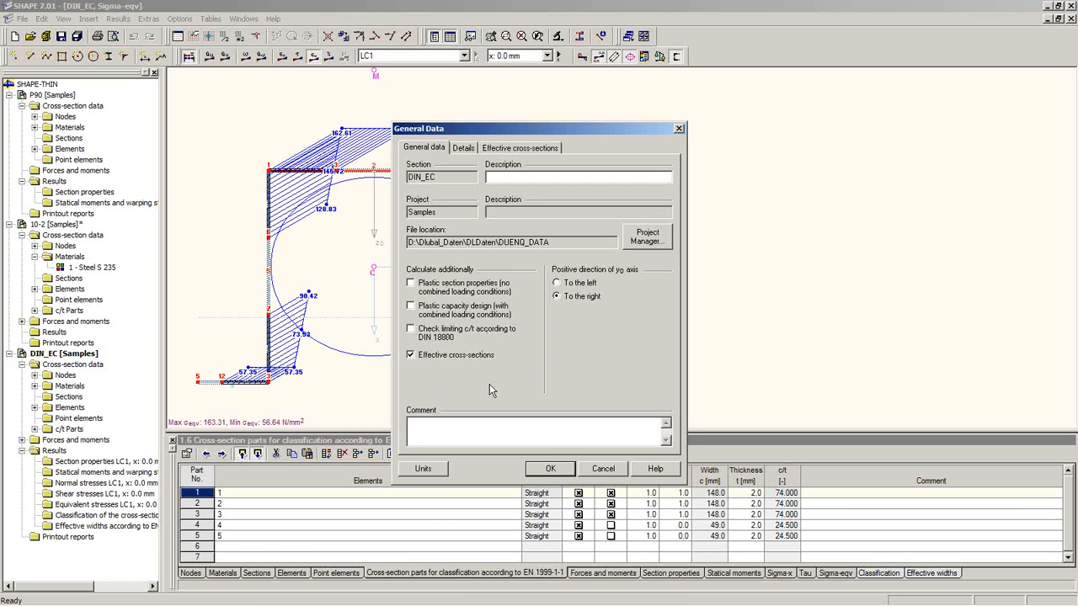
left_click(543, 471)
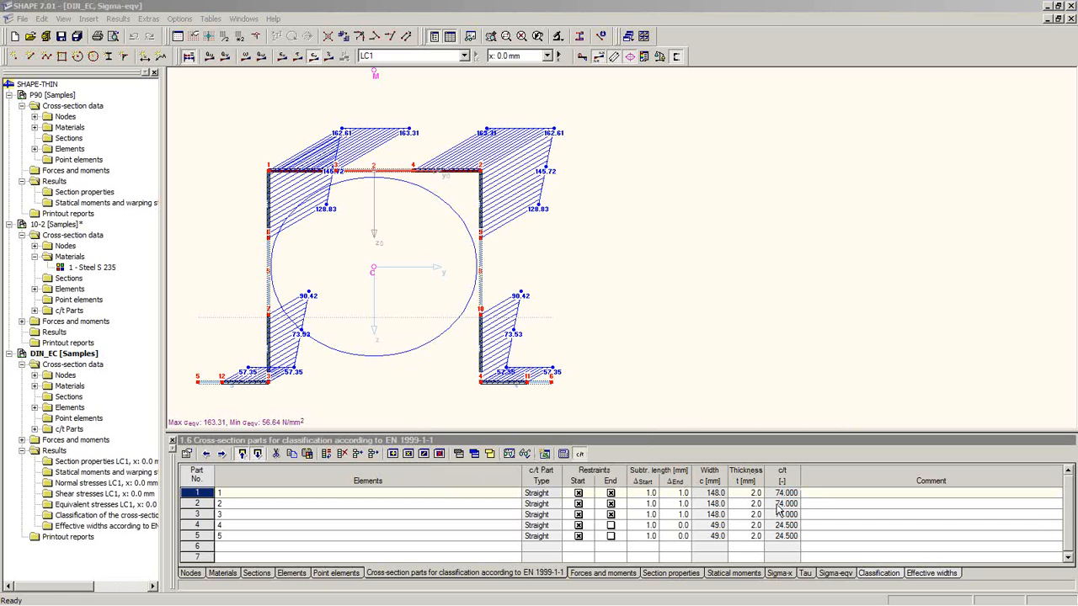
- Examine DIN_EC's c/t parts and the LC1 classification results with limiting proportions and class for each part and the whole cross-section
left_click(752, 492)
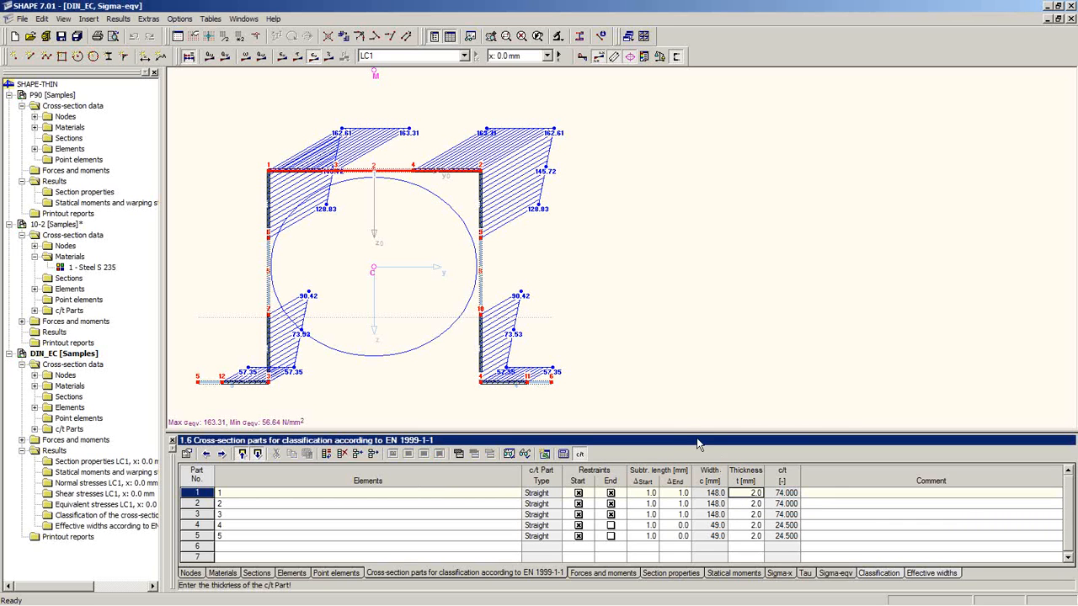
left_click_drag(694, 433, 699, 317)
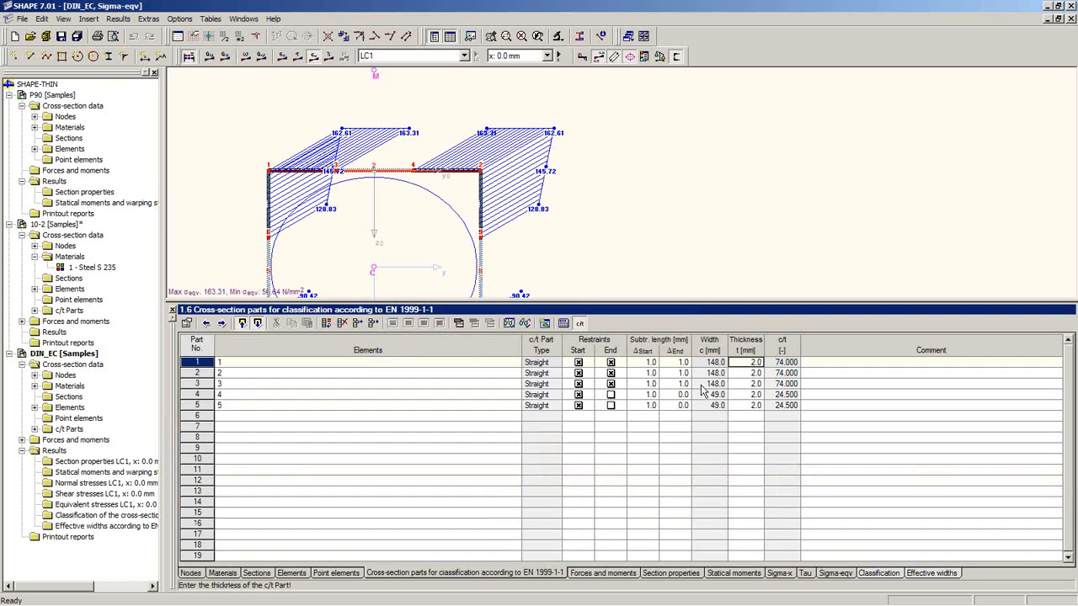
left_click(884, 575)
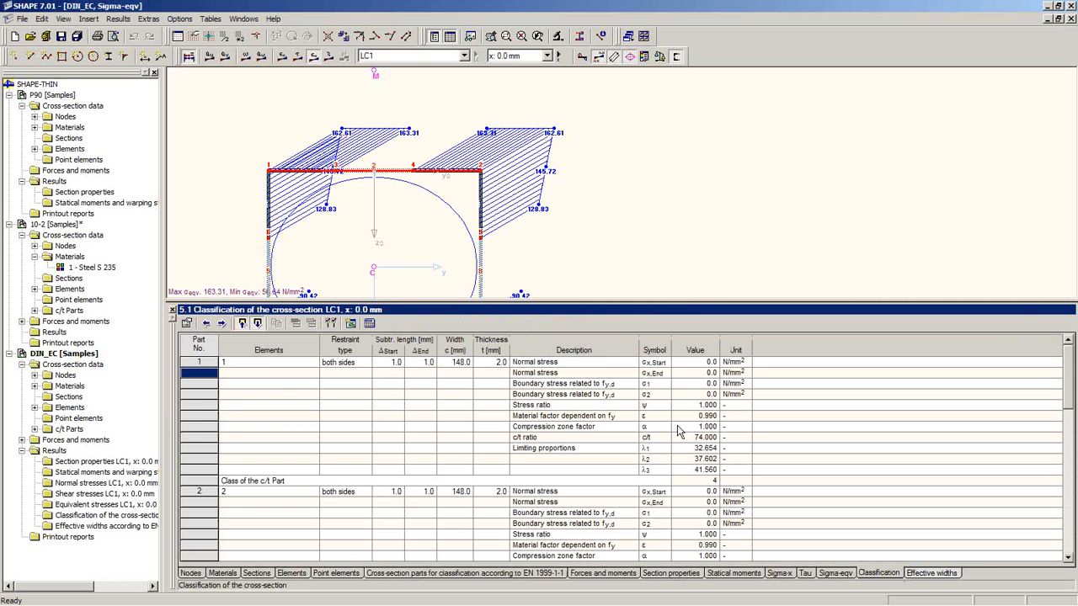
scroll(677, 421, "down", 9)
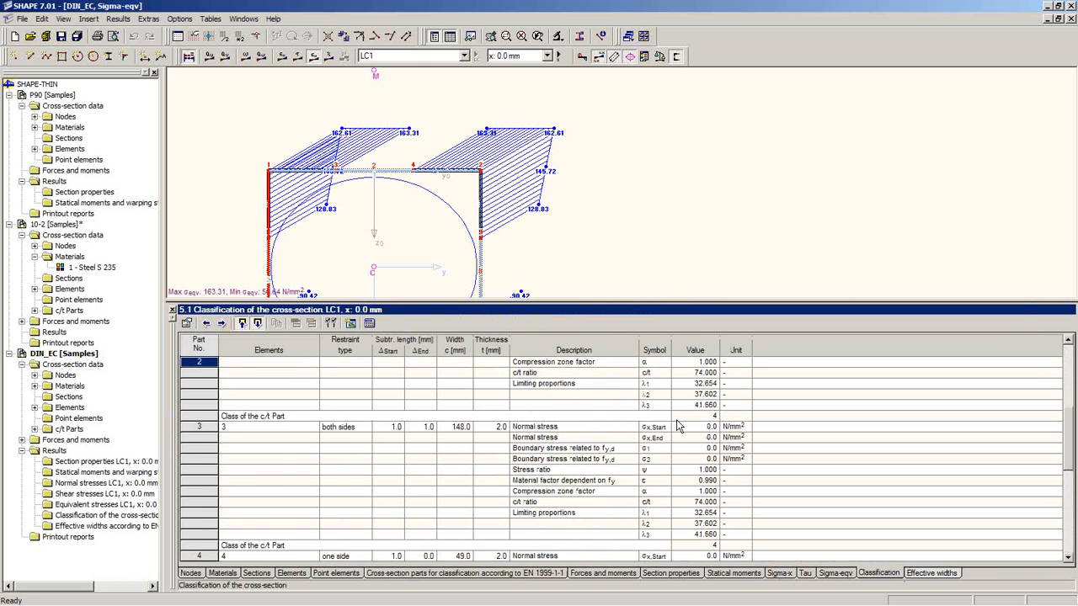
scroll(677, 426, "down", 2)
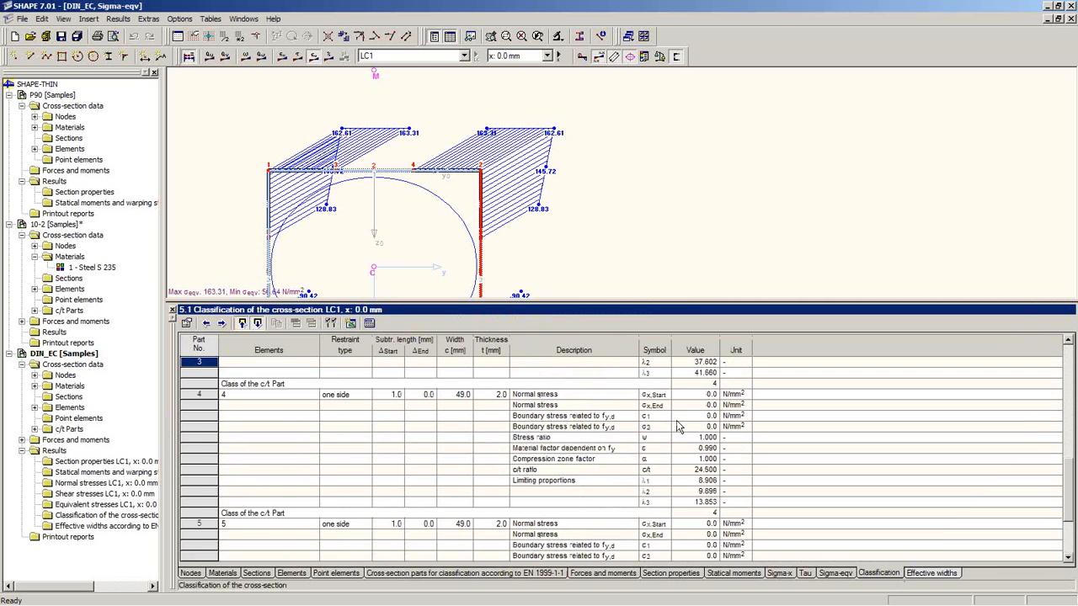
left_click(252, 407)
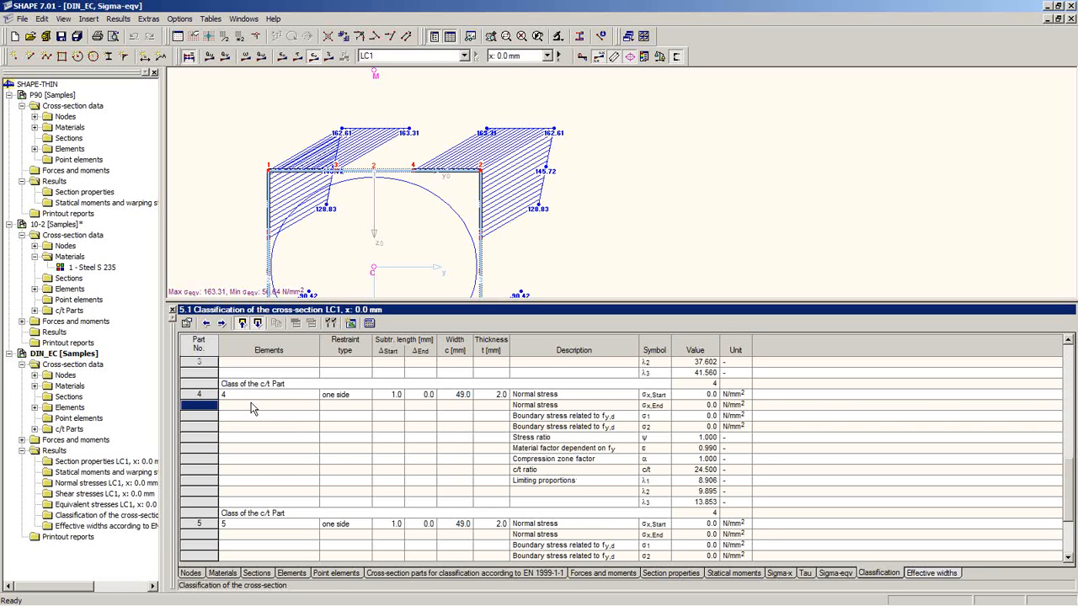
left_click(480, 210)
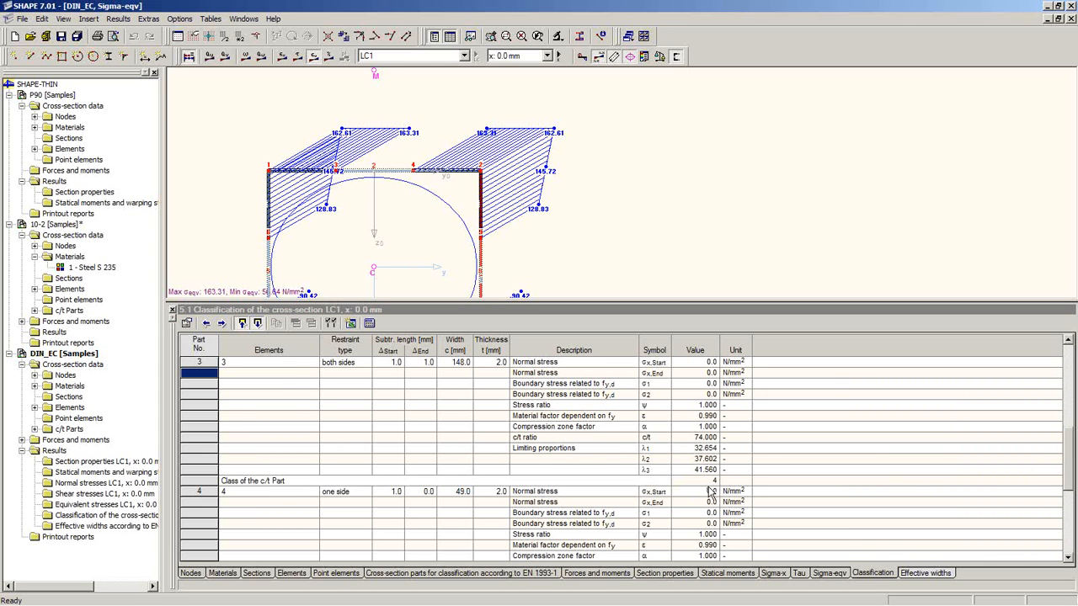
scroll(774, 470, "down", 6)
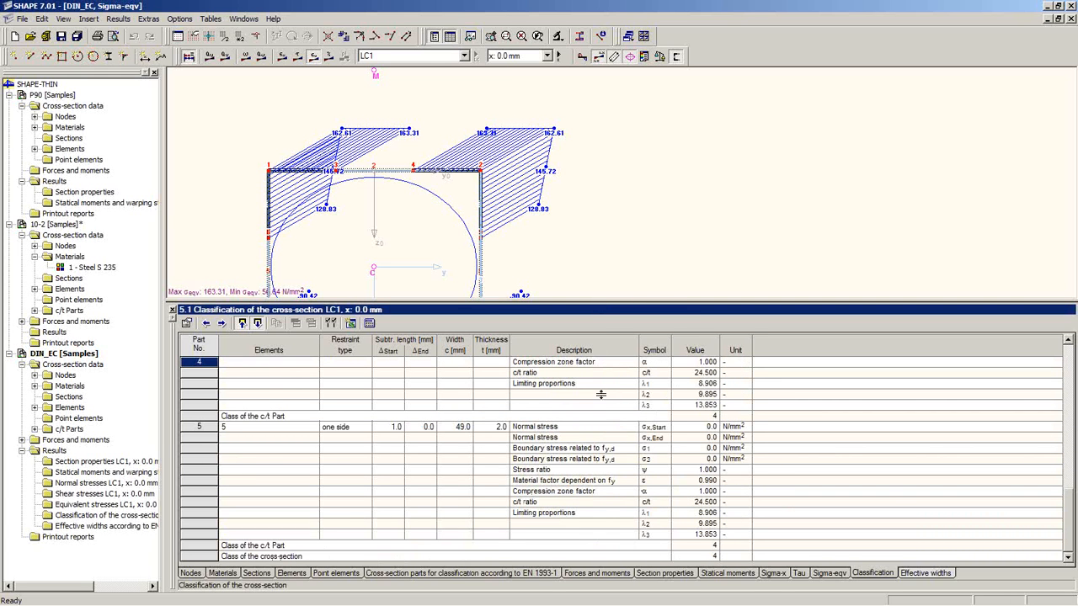
left_click_drag(601, 394, 603, 430)
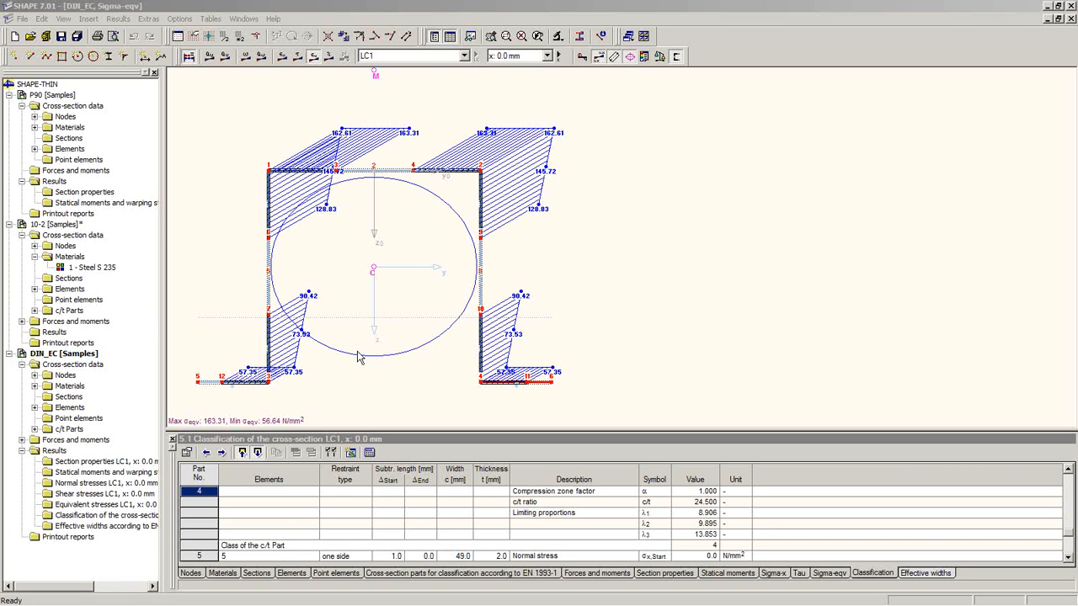
- Switch to RFEM and enter SHAPE-THIN 10-2 as cross-section 3 in the cross-sections input table
mouse_move(266, 596)
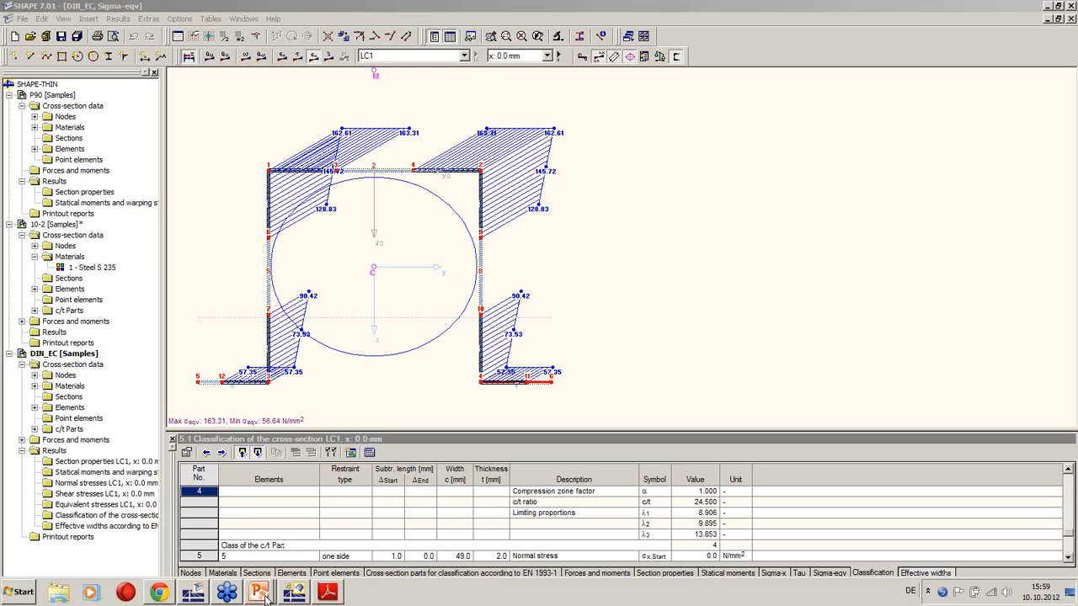
left_click(296, 598)
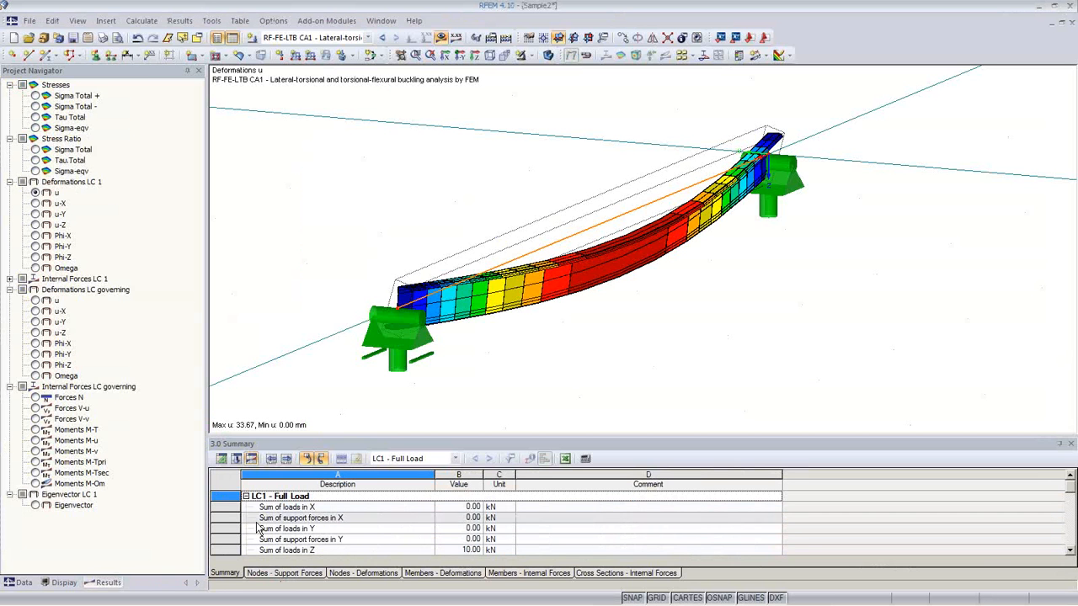
left_click(220, 458)
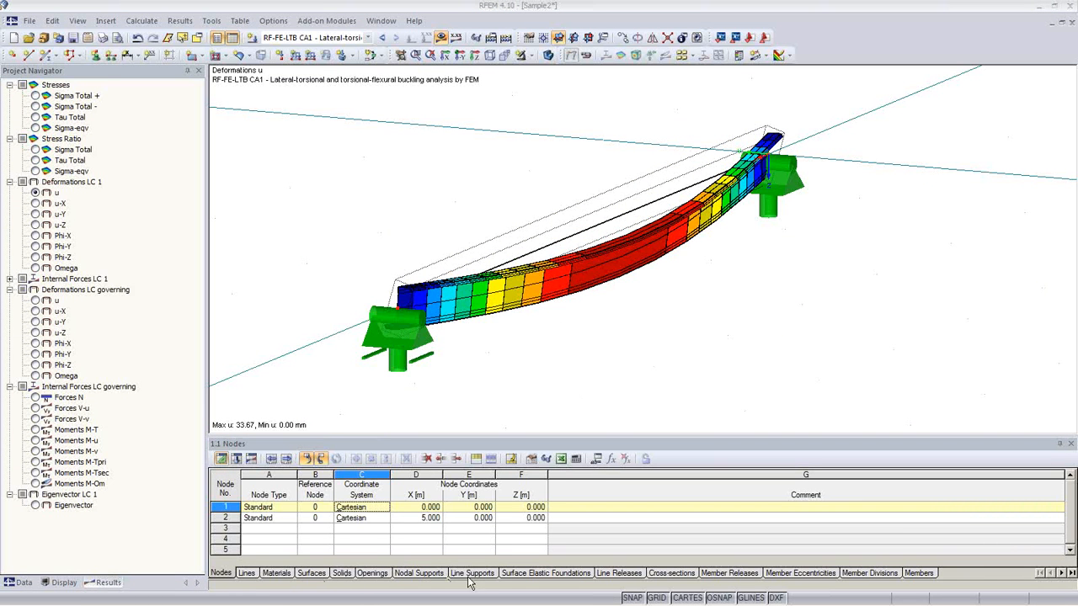
left_click(683, 573)
left_click(303, 528)
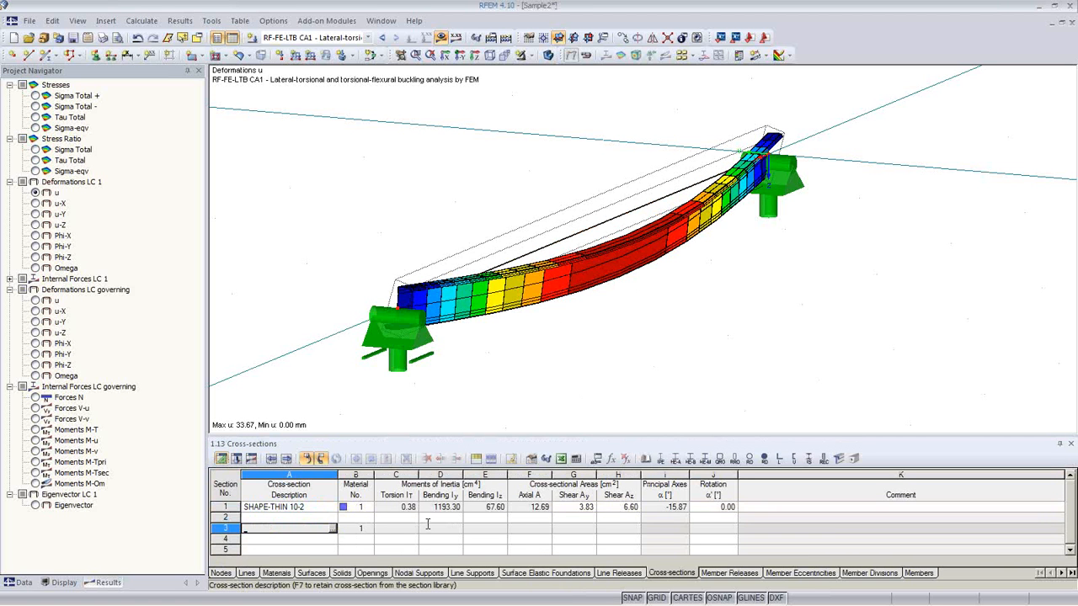
type("shape-thin 10-2")
key("Return")
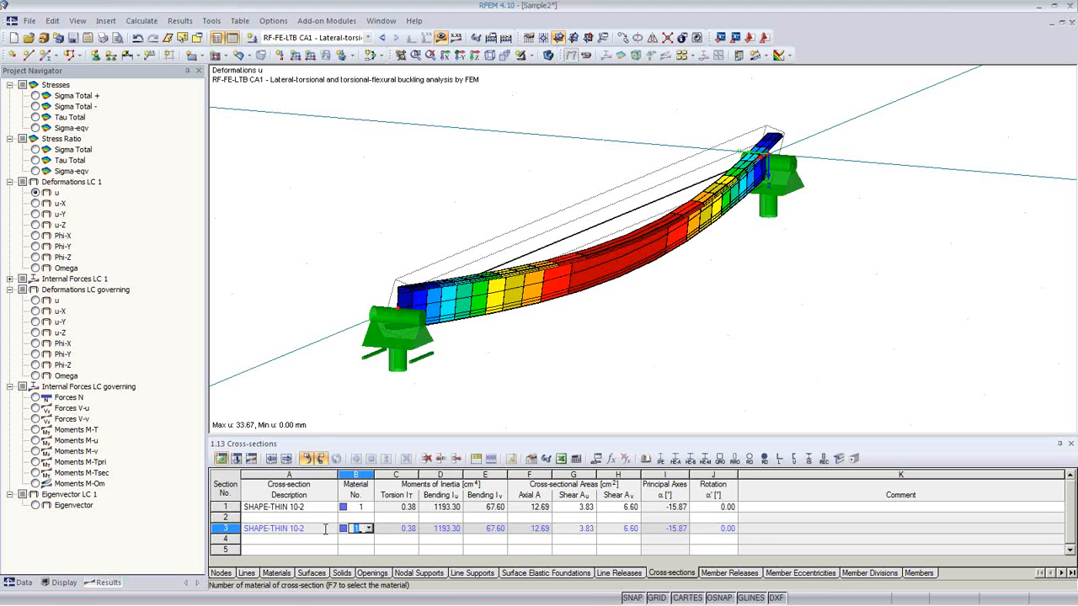
- Review the stored user-defined SHAPE-THIN cross-sections and the properties of SHAPE-THIN 10-2 for cross-section 3
left_click(325, 529)
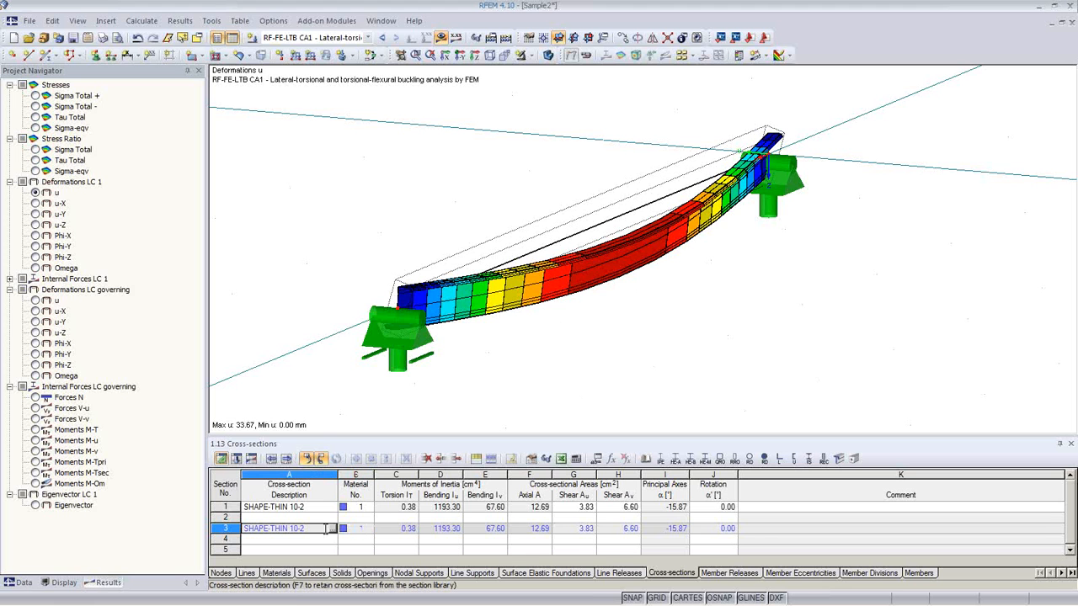
left_click(333, 529)
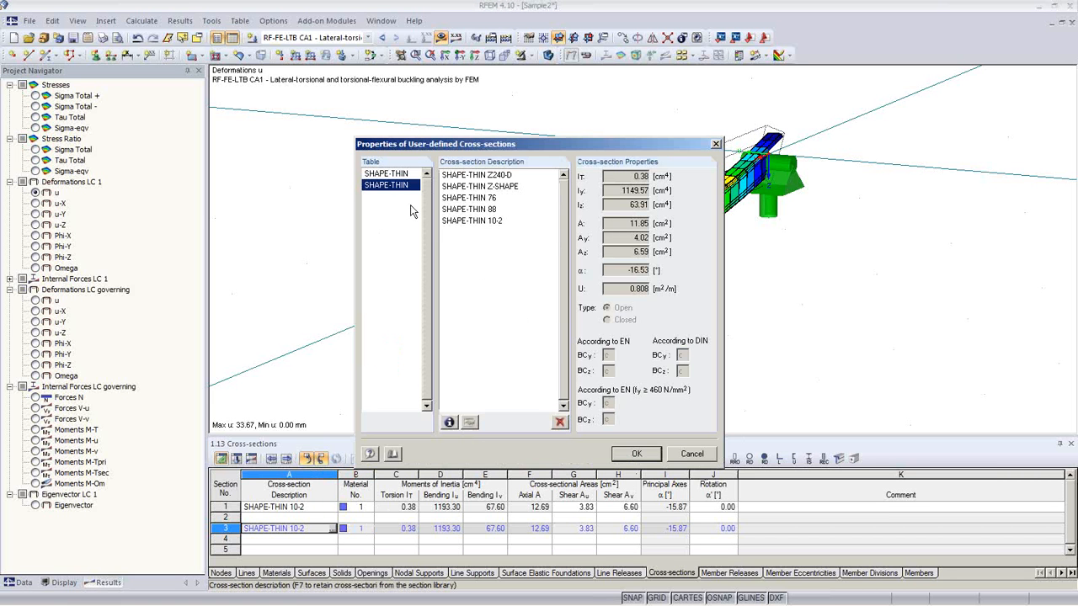
left_click(480, 187)
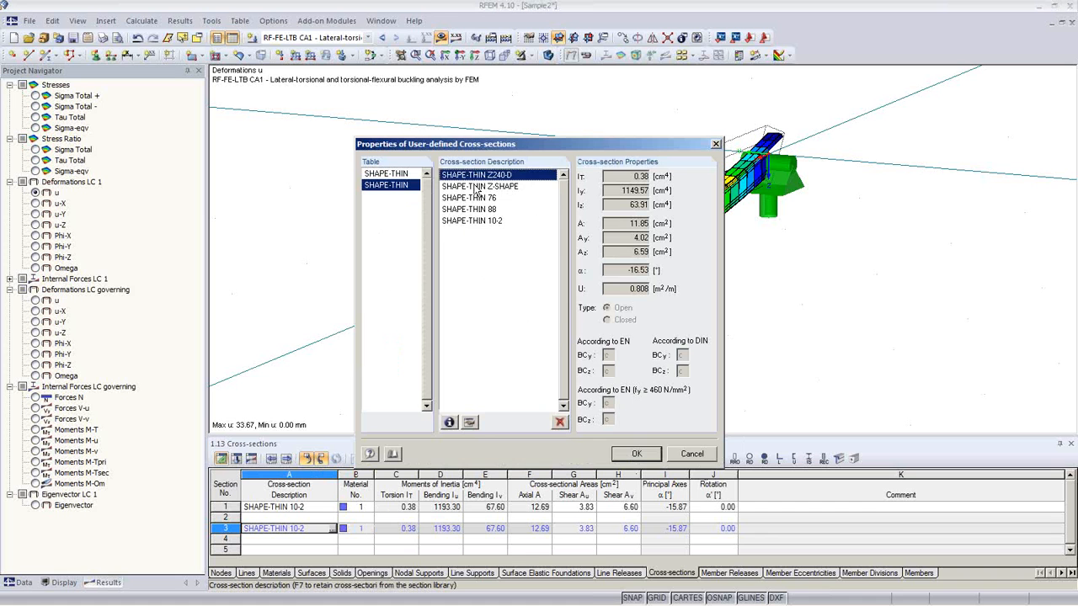
left_click_drag(476, 202, 472, 175)
left_click(487, 223)
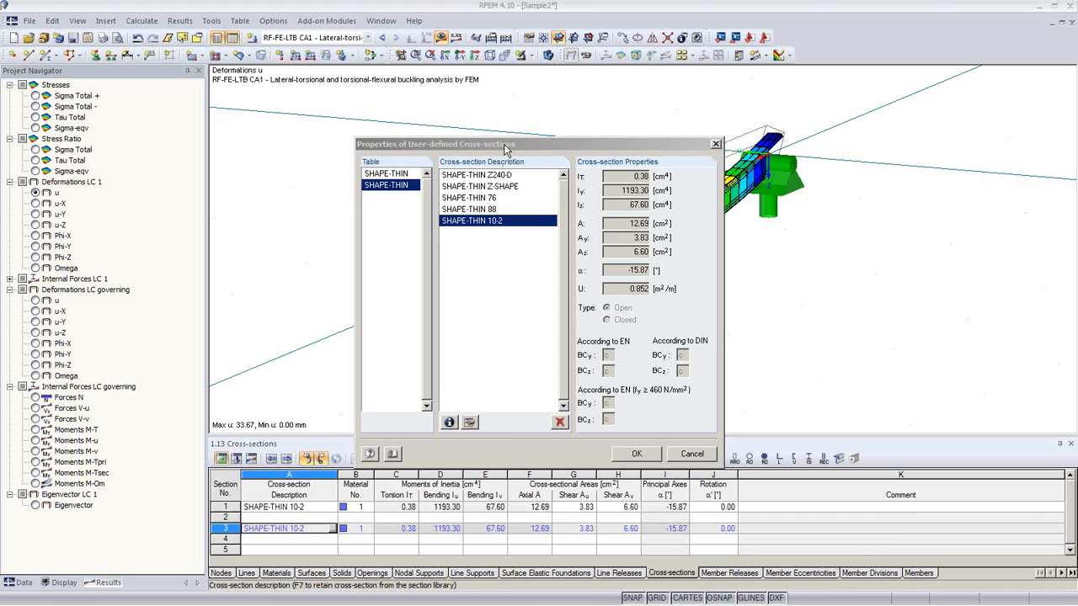
left_click_drag(506, 144, 418, 113)
left_click(578, 430)
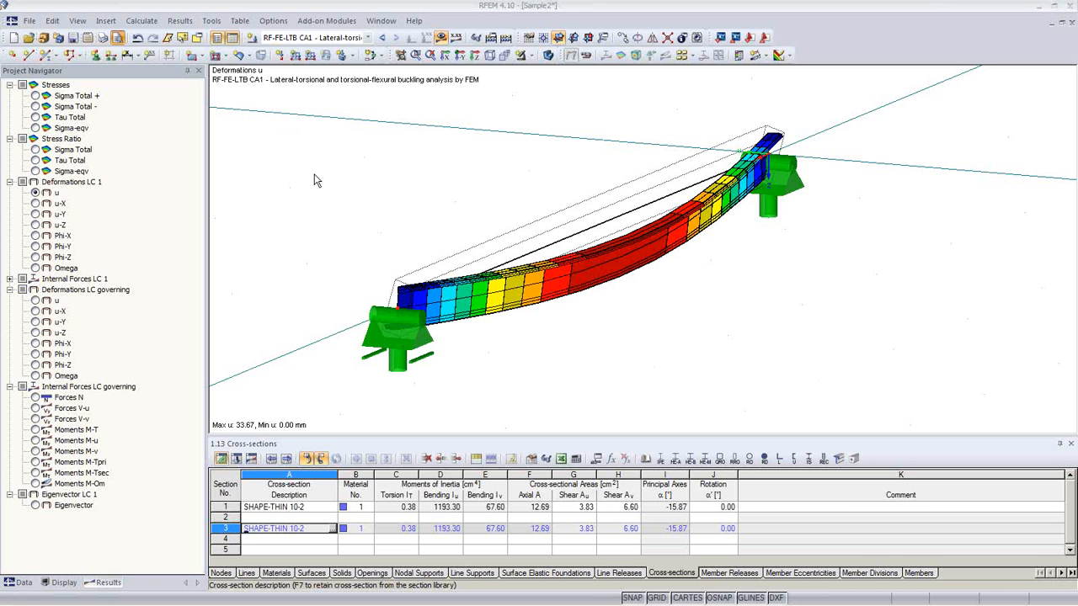
- Open the printout report of input and reduced result data and review its print and export options
left_click(117, 38)
left_click(17, 22)
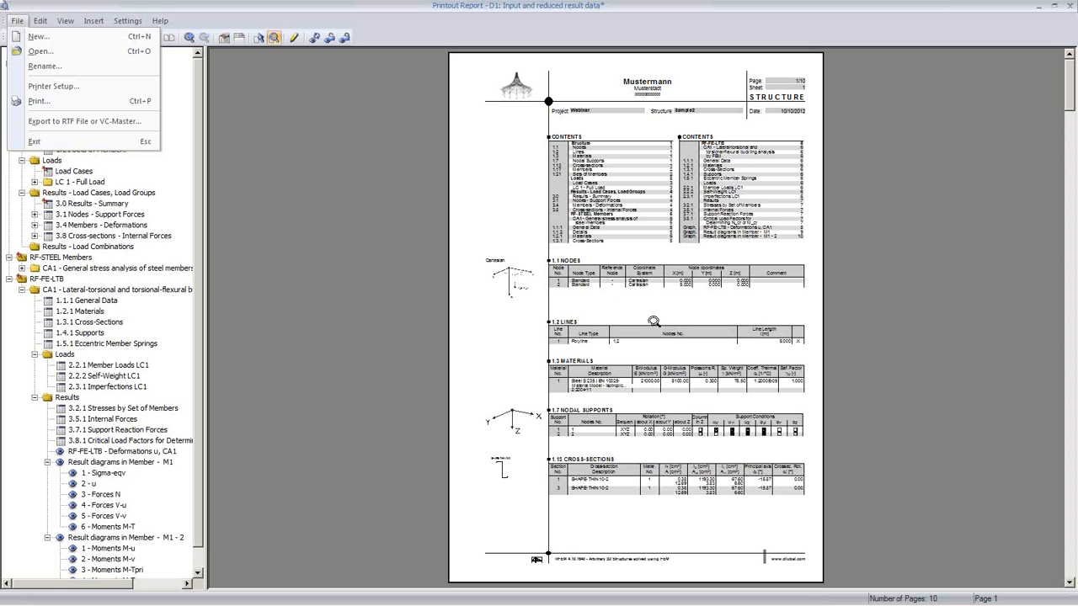
left_click(345, 259)
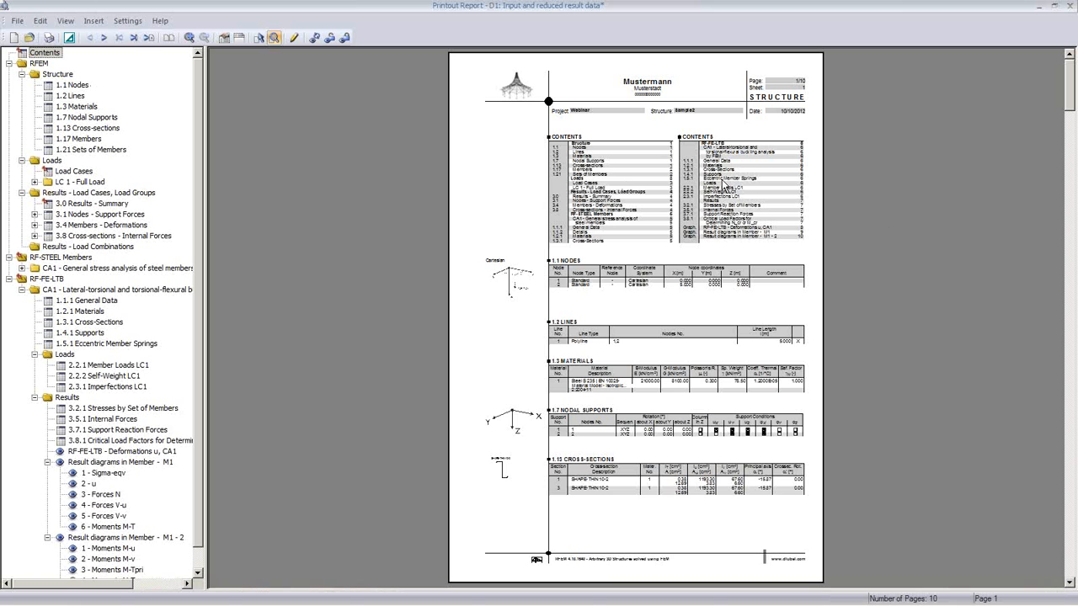
- Export the complete printout report in RTF format, saving it as Position.RTF on the desktop
left_click(17, 21)
left_click(46, 122)
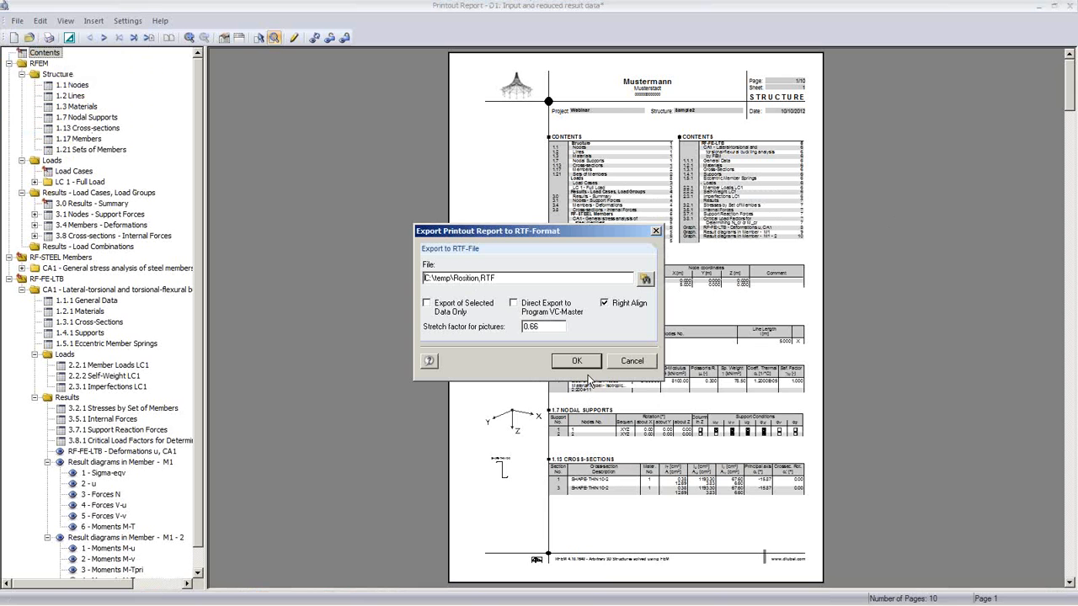
left_click(645, 280)
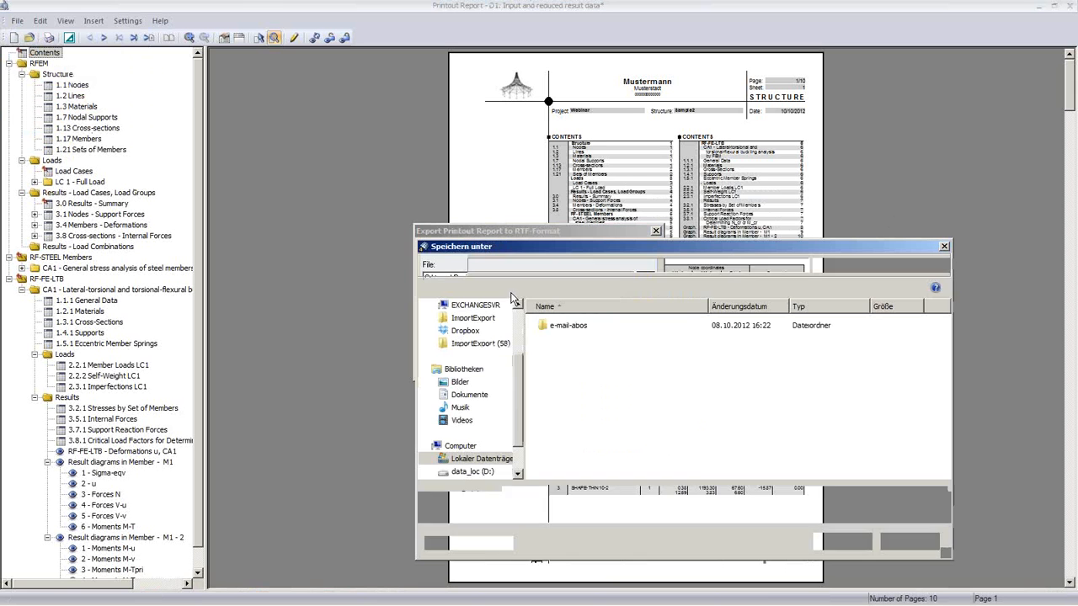
scroll(472, 387, "up", 3)
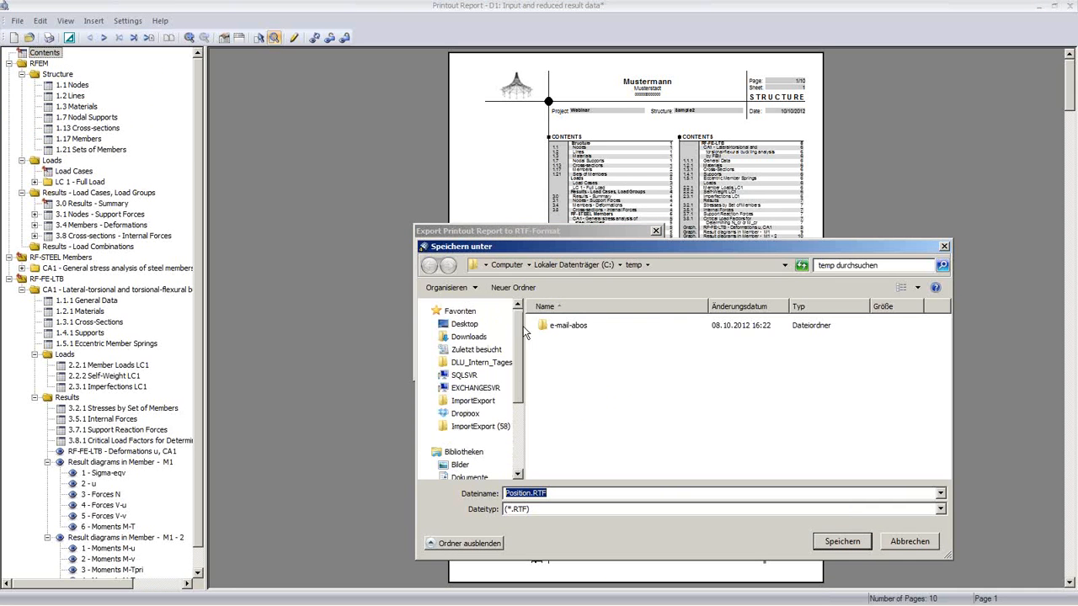
left_click(464, 323)
left_click(842, 541)
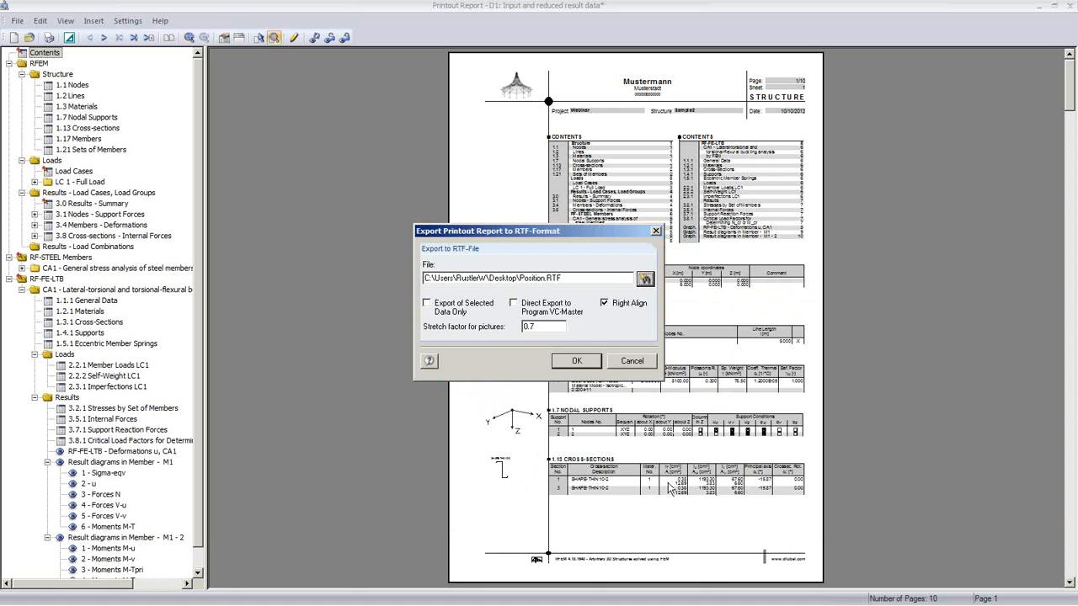
left_click(577, 362)
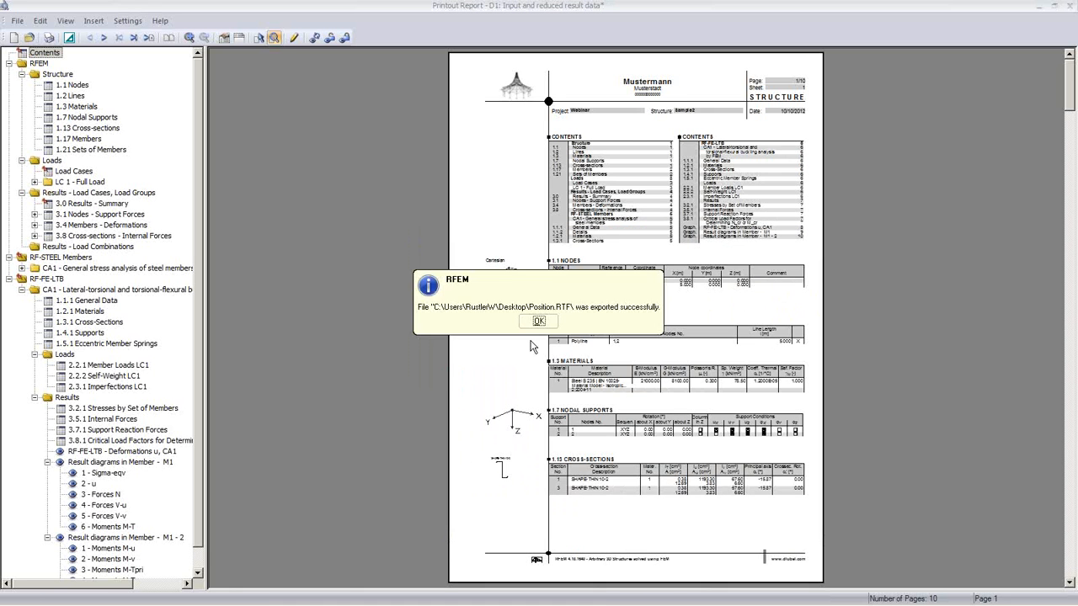
left_click(540, 325)
- Go to the Windows desktop and open the exported Position.RTF in Word
left_click(1071, 594)
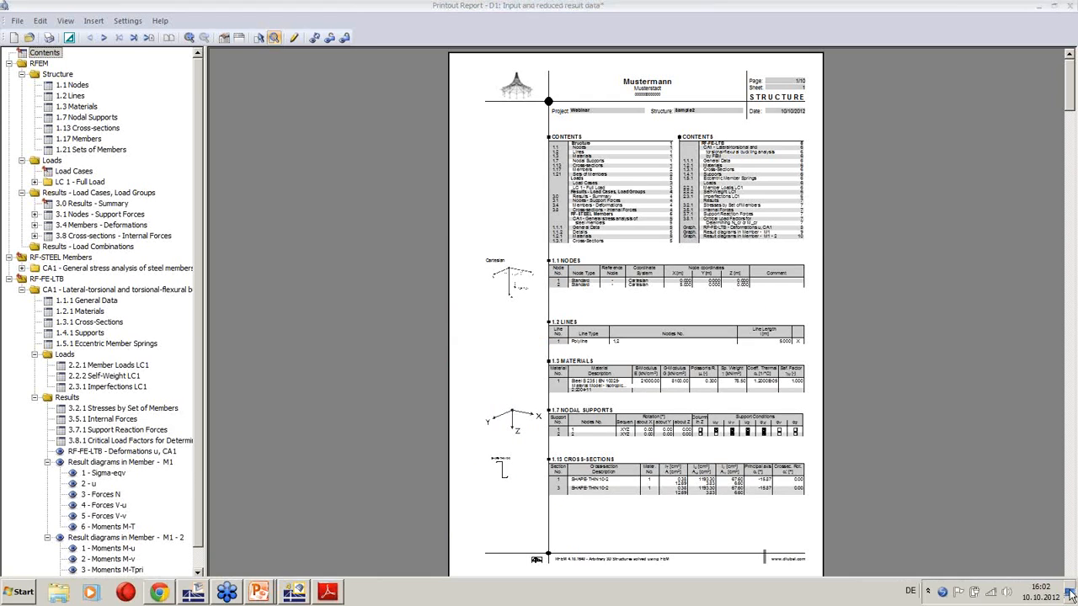
left_click(478, 347)
left_click(427, 237)
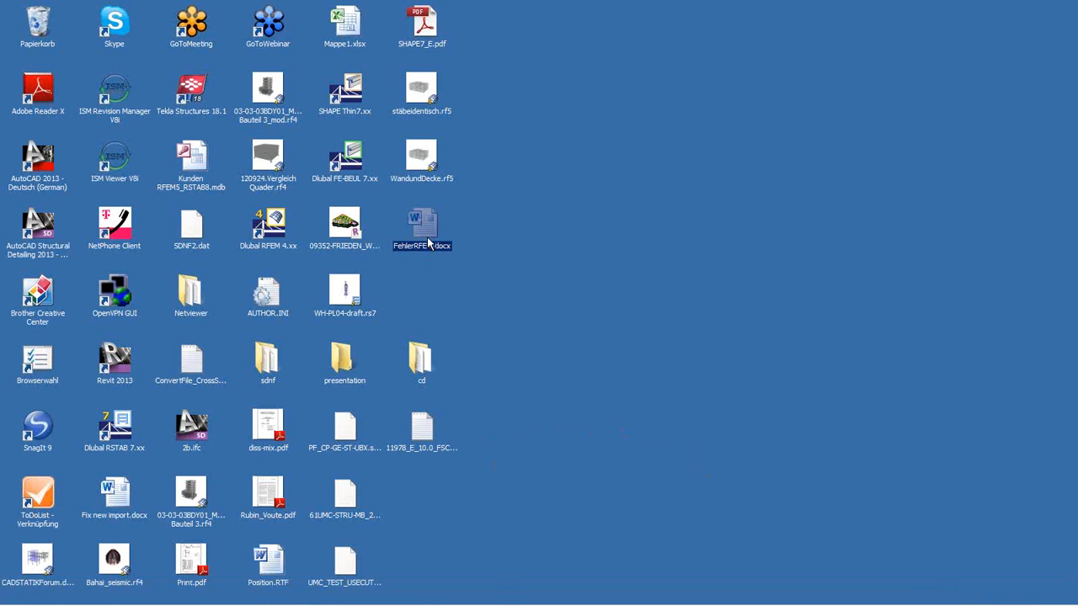
left_click(556, 186)
left_click(269, 573)
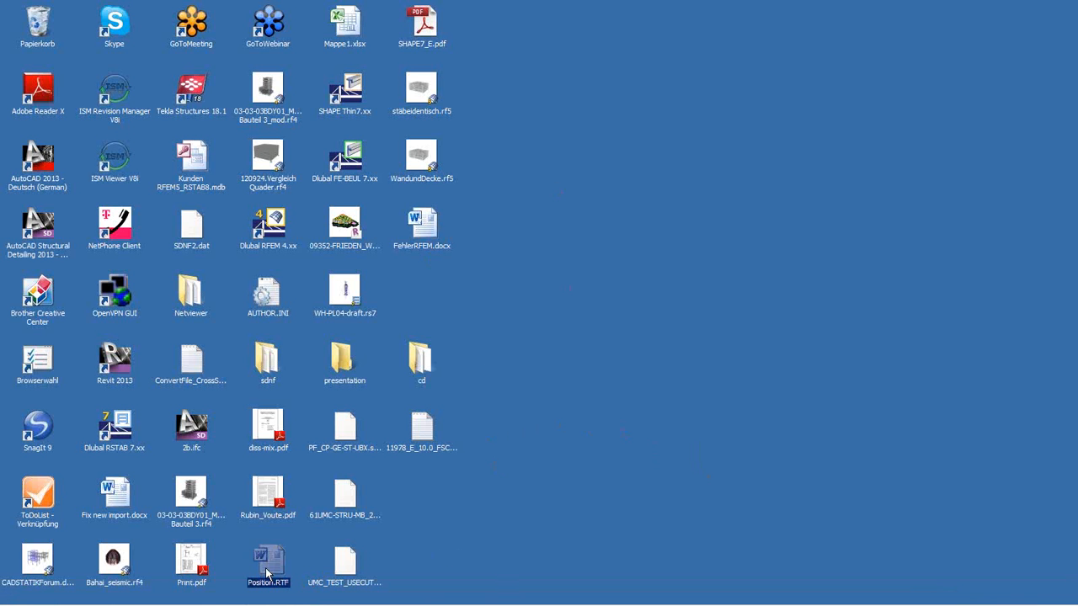
double_click(268, 574)
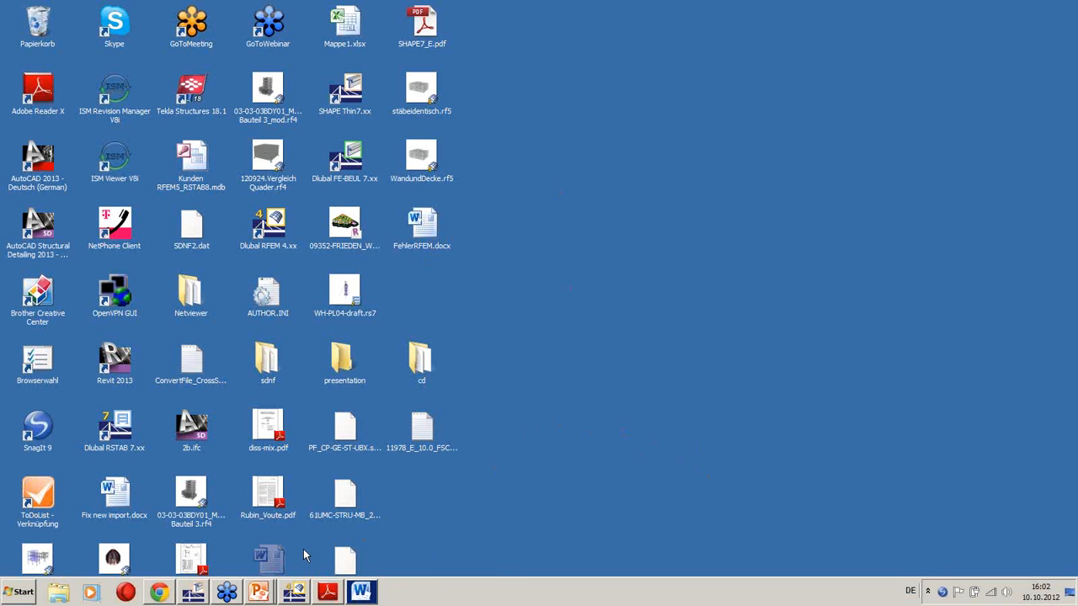
left_click(365, 591)
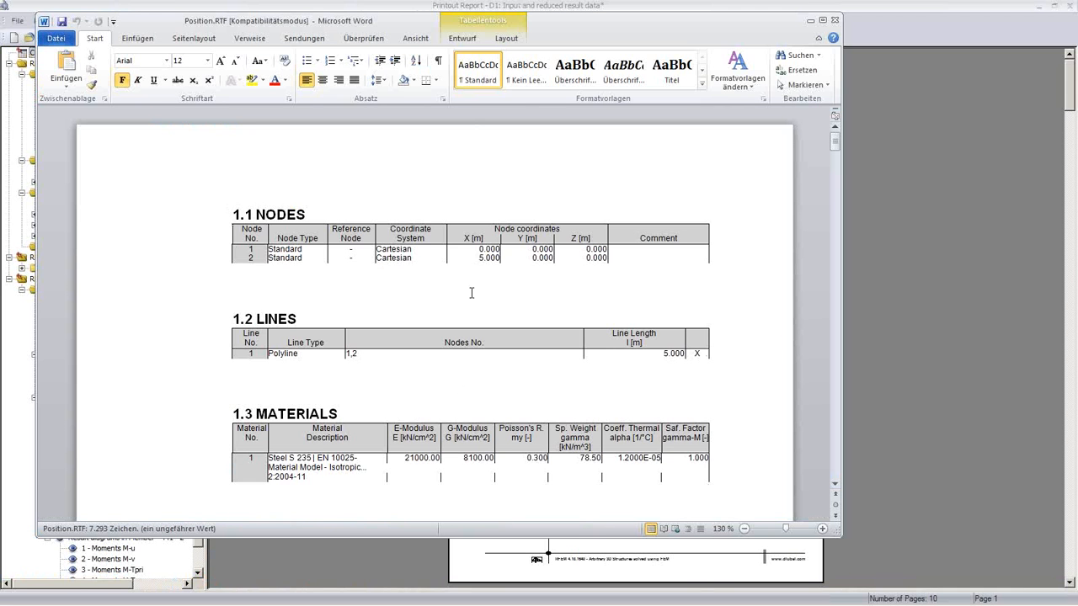
- Examine the exported report from the structure tables through RF-STEEL Members to the RF-FE-LTB deformation graphic
scroll(470, 292, "down", 3)
scroll(470, 292, "down", 4)
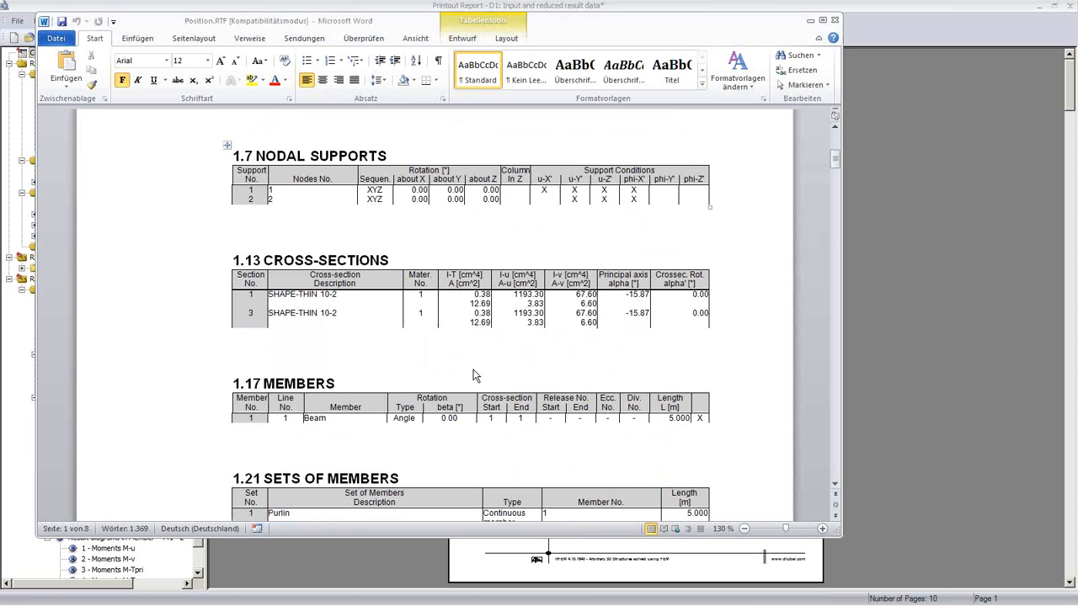
scroll(472, 357, "down", 3)
scroll(472, 354, "down", 20)
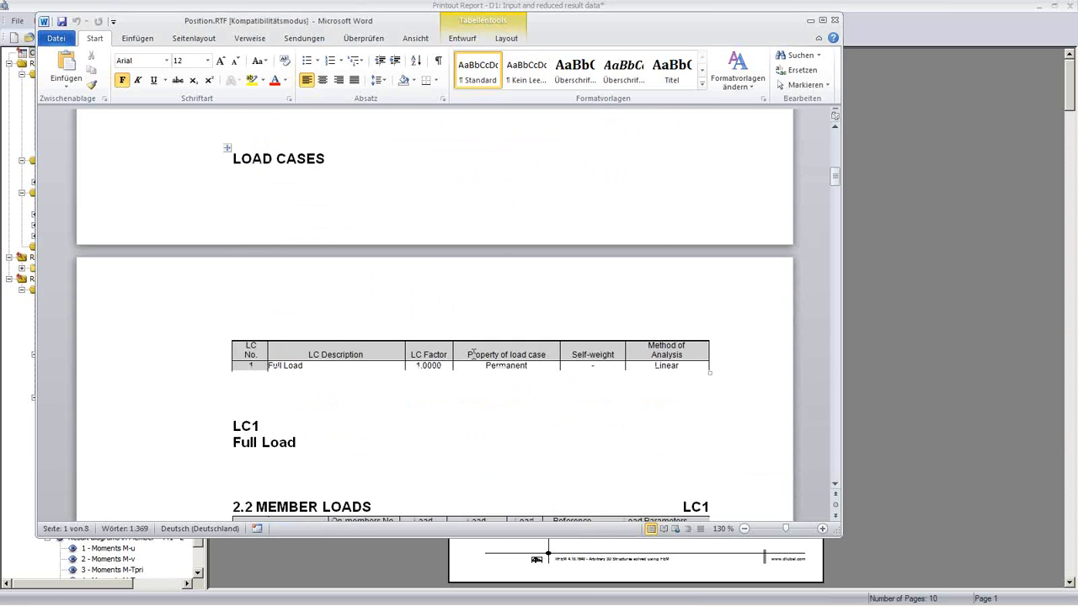
scroll(471, 346, "down", 20)
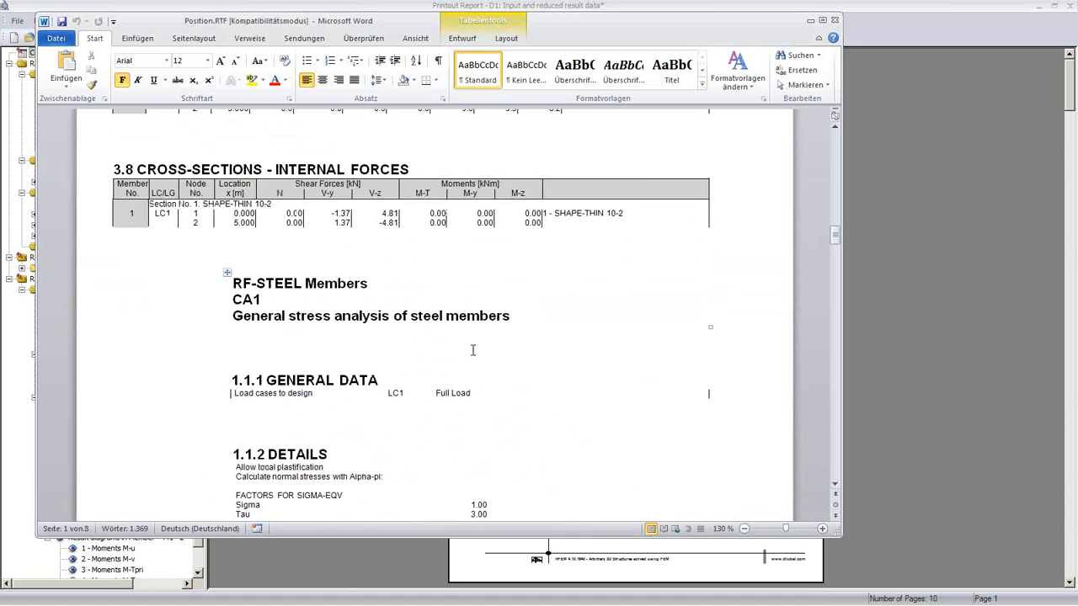
scroll(474, 347, "down", 20)
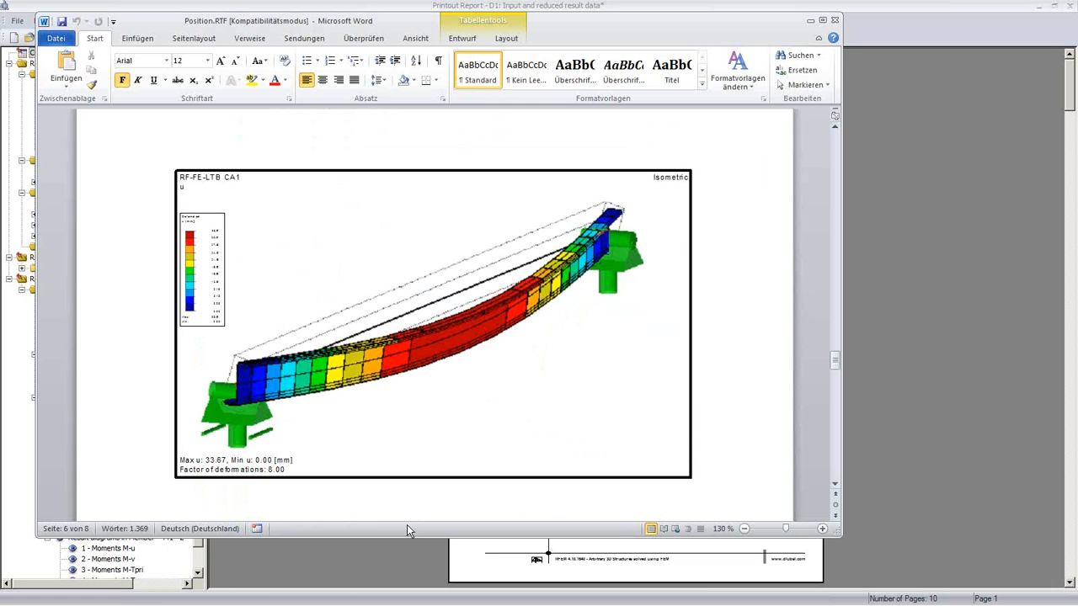
- Return to RFEM's printout report and close it, accepting the changes
mouse_move(427, 603)
left_click(297, 600)
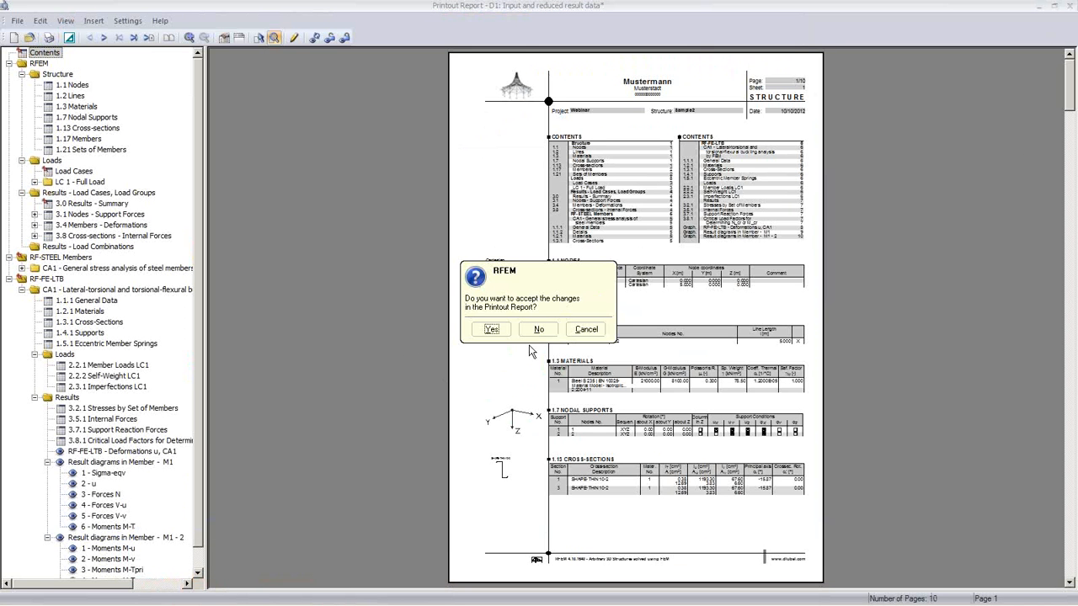
left_click(492, 329)
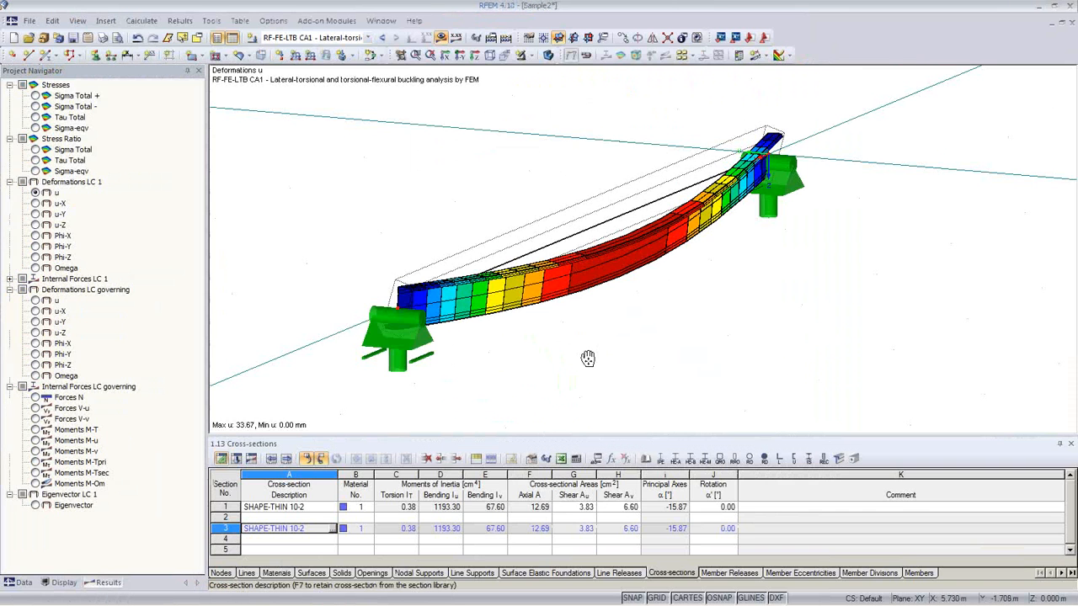
- Copy the framed RF-FE-LTB deformation graphic in RFEM and switch to the M1 result diagrams heading of Position.RTF in Word
middle_click_drag(587, 359, 534, 365)
scroll(578, 348, "up", 2)
scroll(539, 363, "down", 1)
scroll(555, 362, "down", 2)
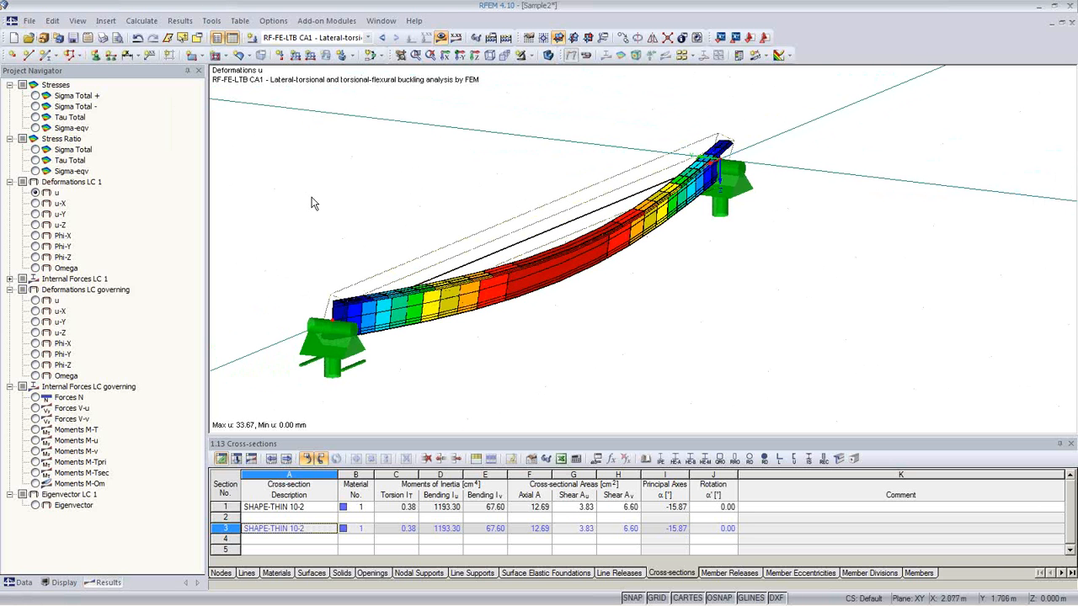
left_click(361, 595)
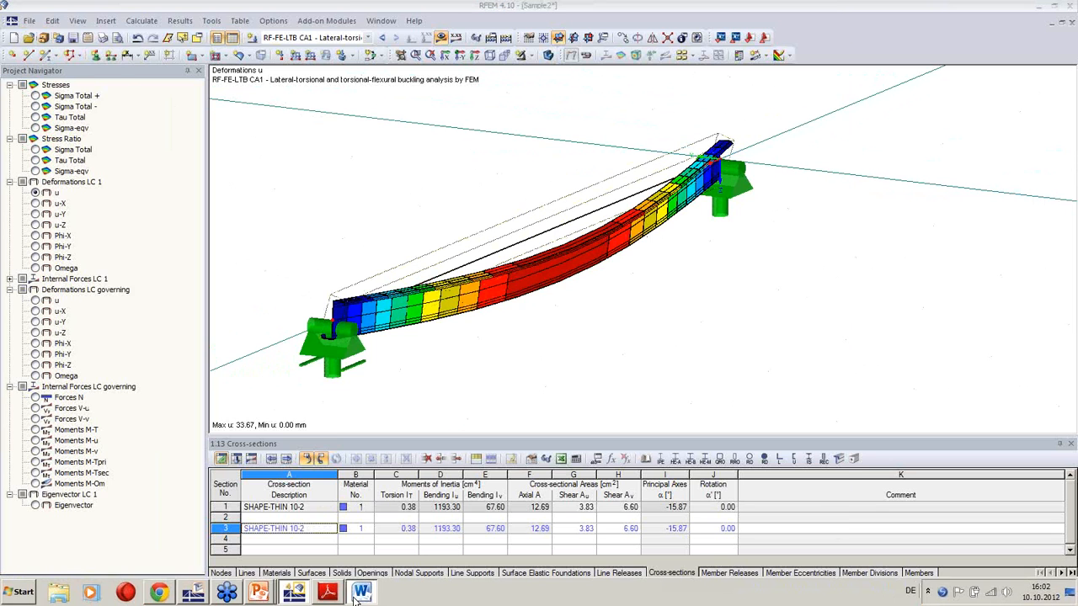
scroll(411, 264, "up", 1)
scroll(413, 266, "down", 2)
scroll(414, 265, "down", 3)
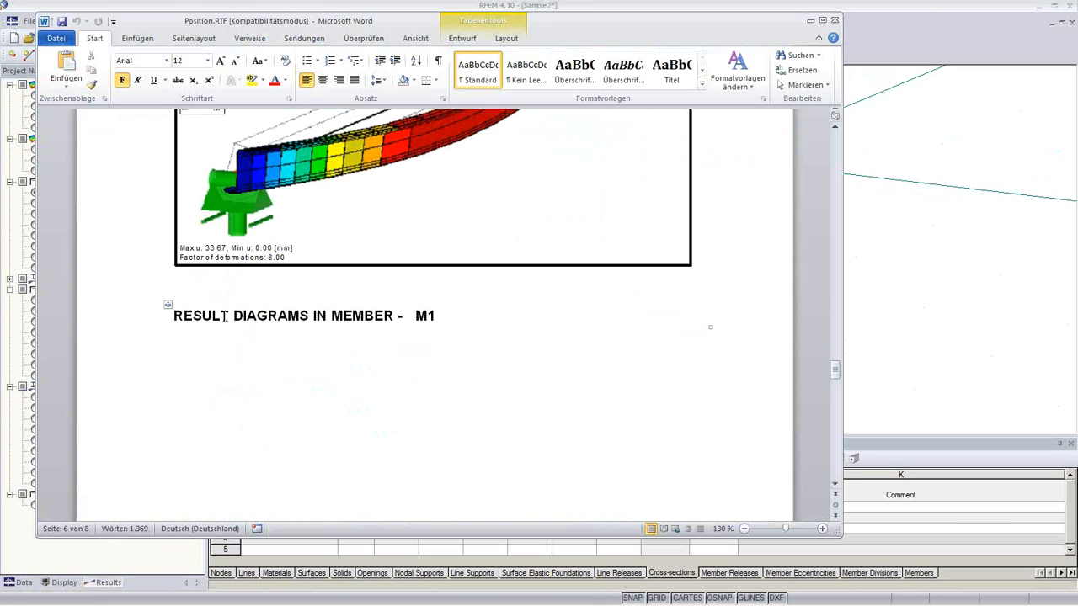
- Insert blank lines above the heading "RESULT DIAGRAMS IN MEMBER - M1" and paste the RFEM deformation graphic there
left_click(205, 291)
key("Return")
key("Return")
key("Return")
key("Up")
key("Up")
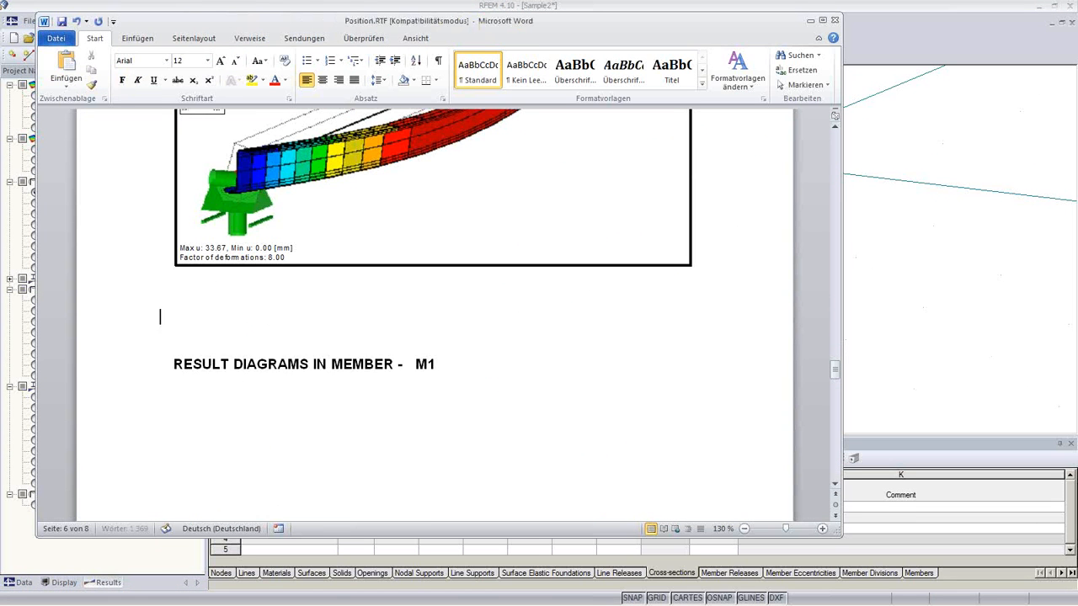
key("ctrl+v")
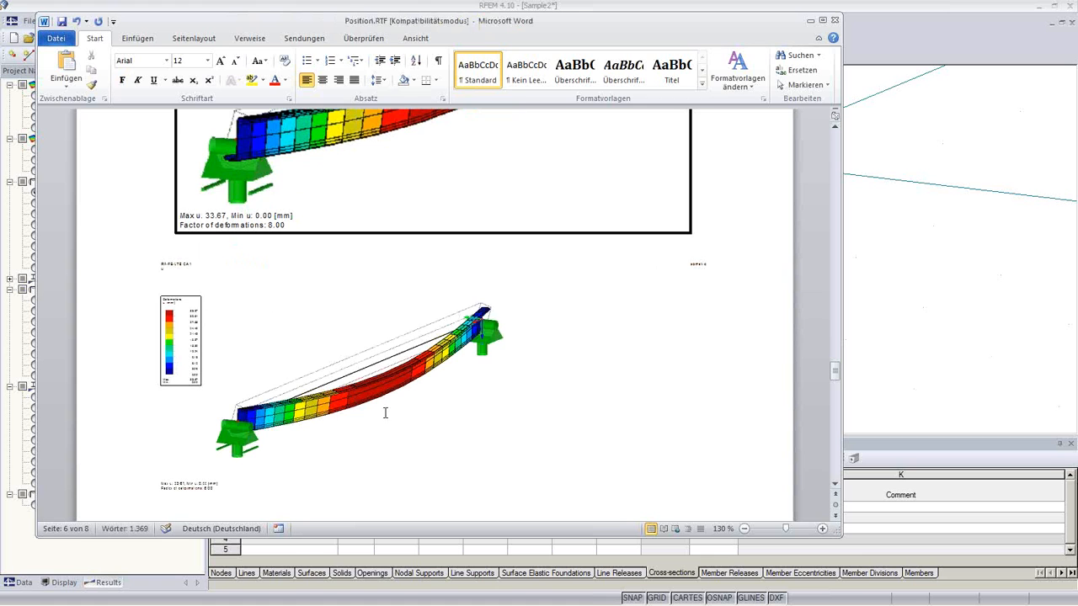
left_click(341, 384)
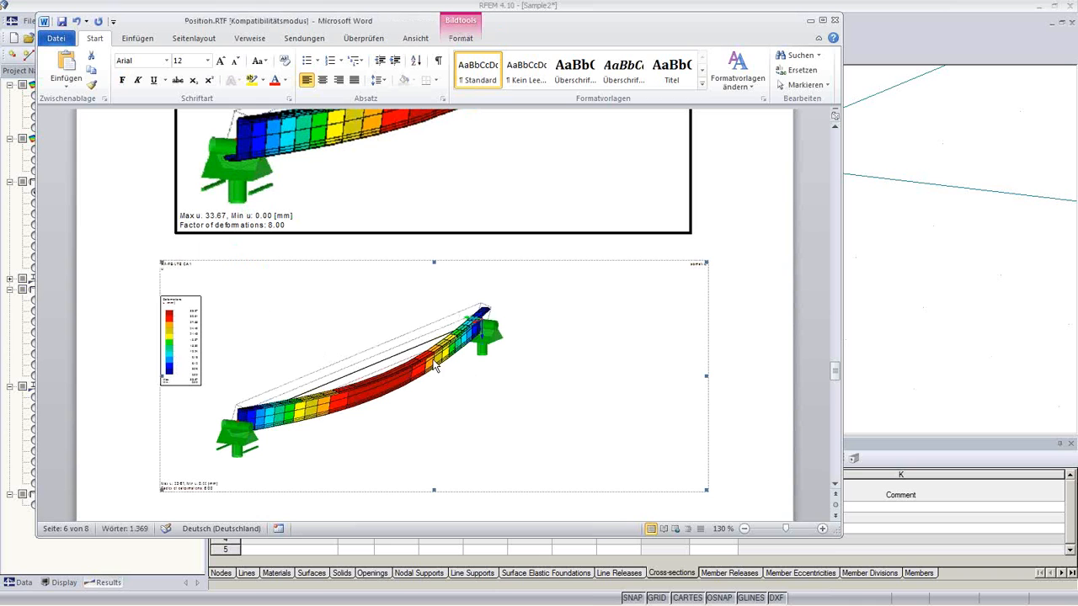
- Switch from the Word report to RFEM's purlin deformation view and start changing to another open window
mouse_move(267, 602)
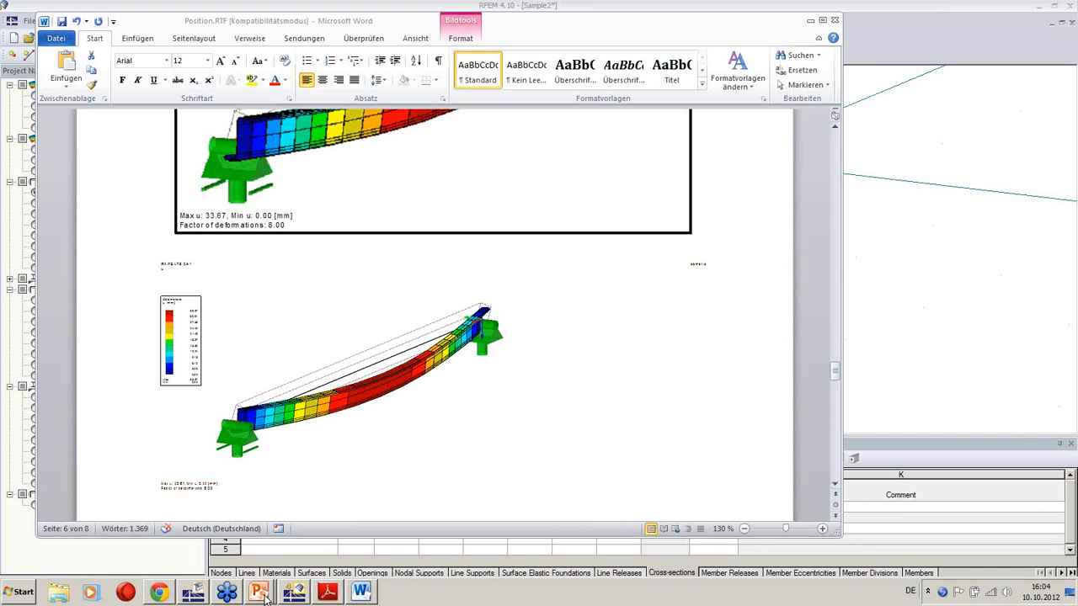
left_click(293, 592)
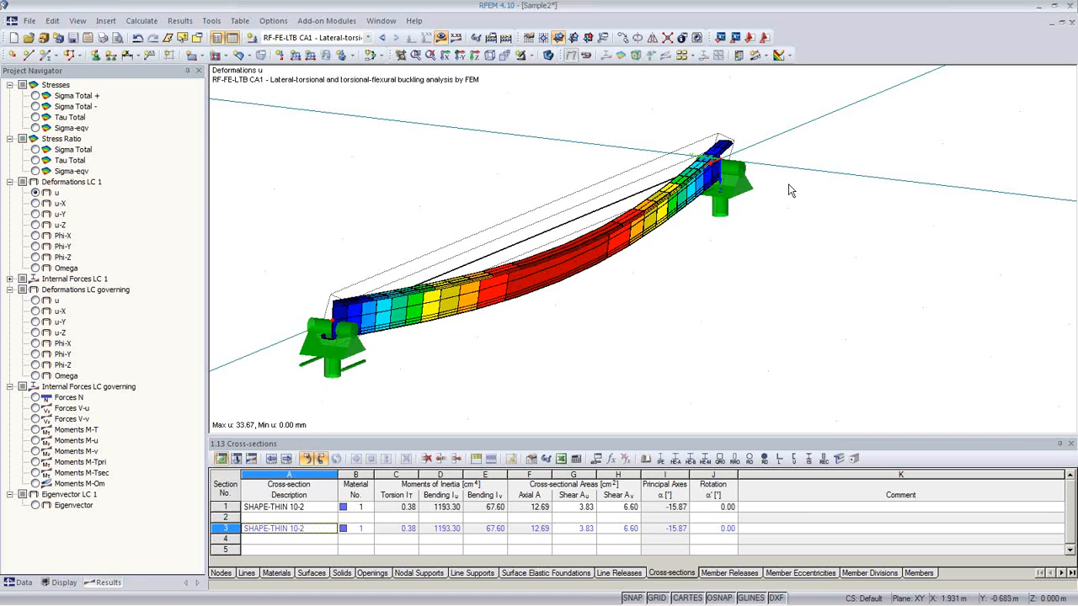
key("alt+Tab")
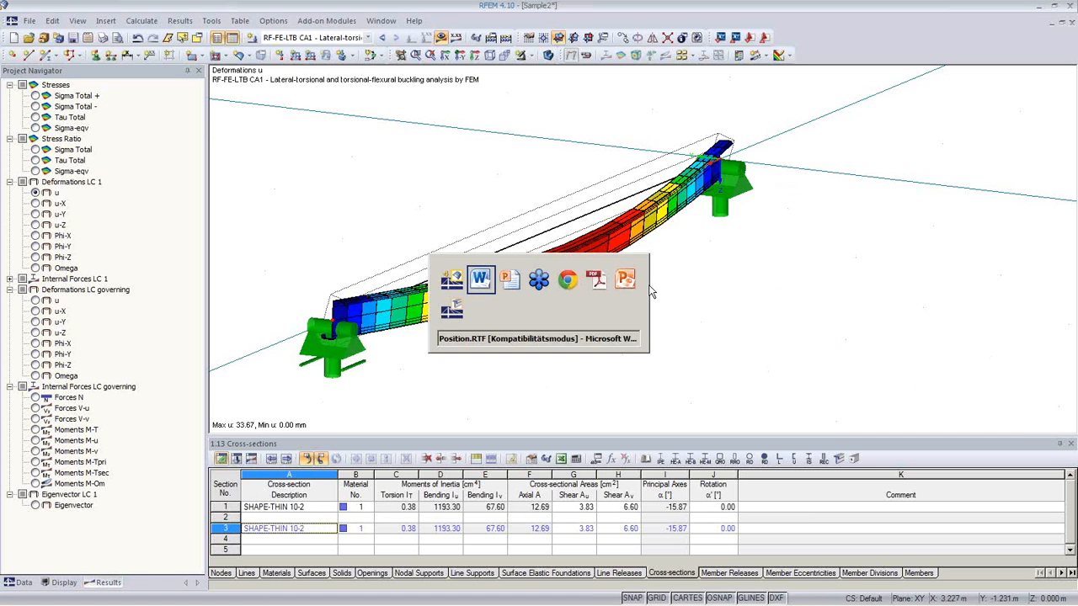